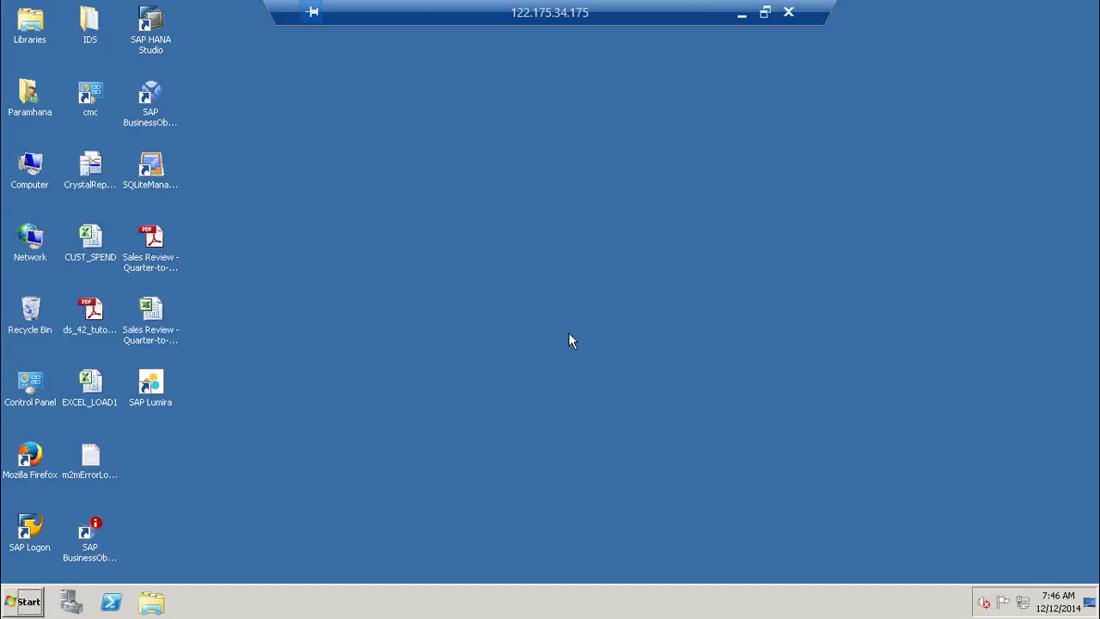
- Launch SAP HANA Studio and log on to the IDS (ZUSER_PR) system with the database user's password
{"action": "left_click", "coordinate": [168, 48]}
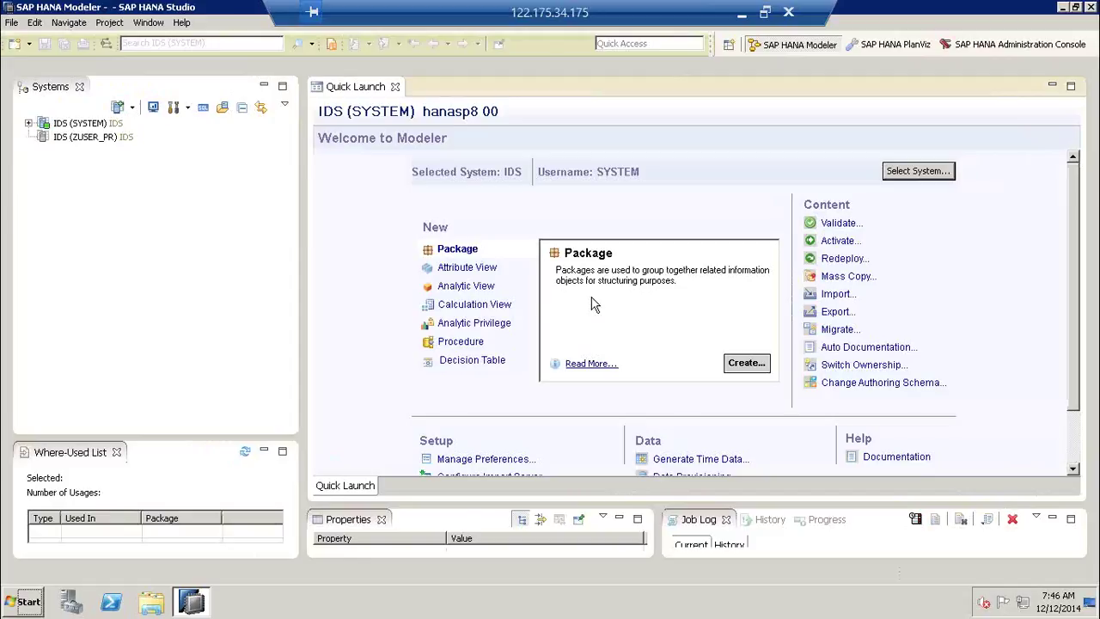
{"action": "left_click", "coordinate": [110, 138]}
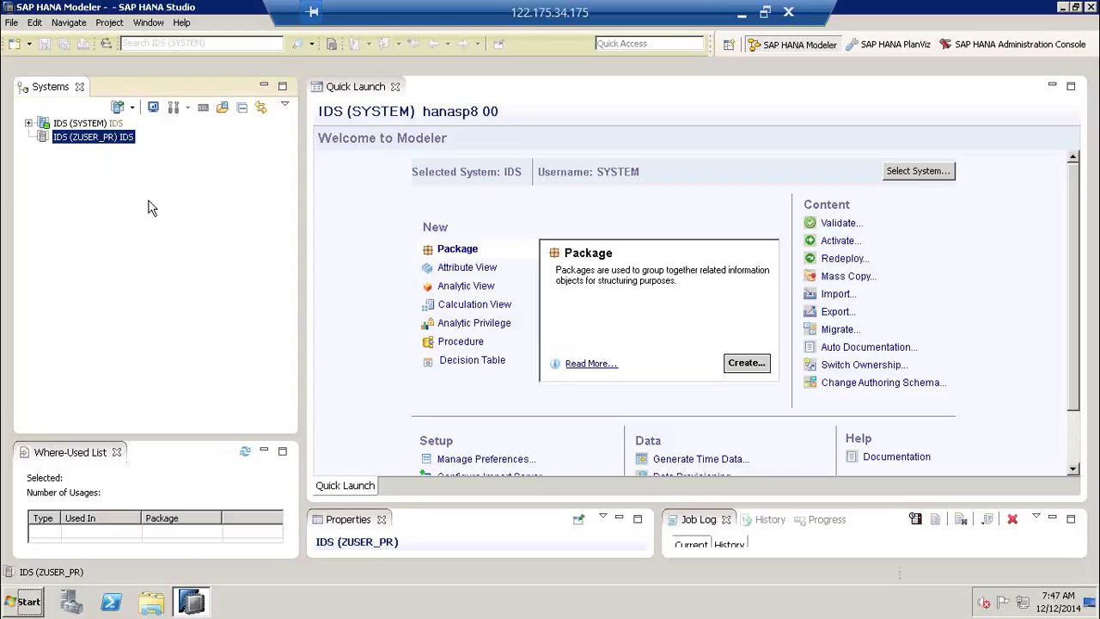
{"action": "right_click", "coordinate": [129, 146]}
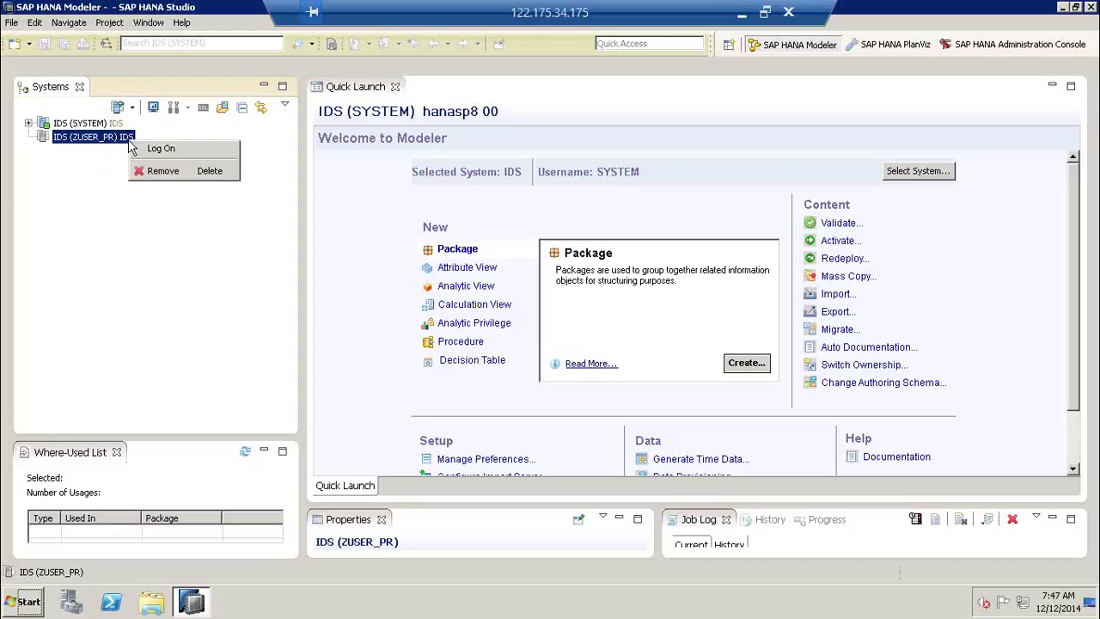
{"action": "left_click", "coordinate": [193, 152]}
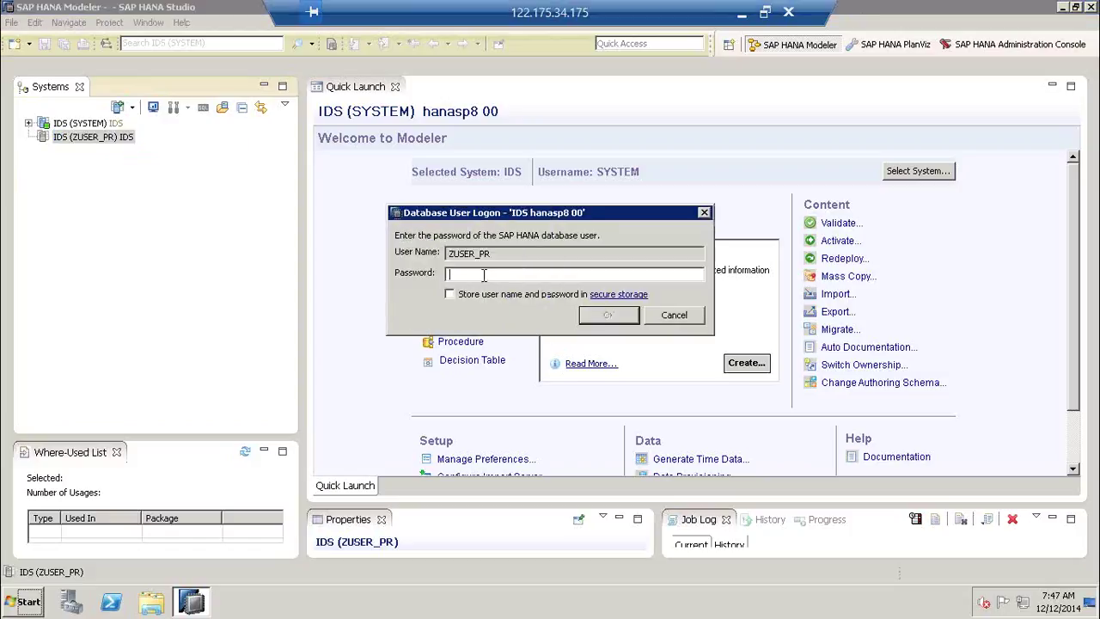
{"action": "type", "text": "••••••••••••"}
{"action": "key", "text": "Return"}
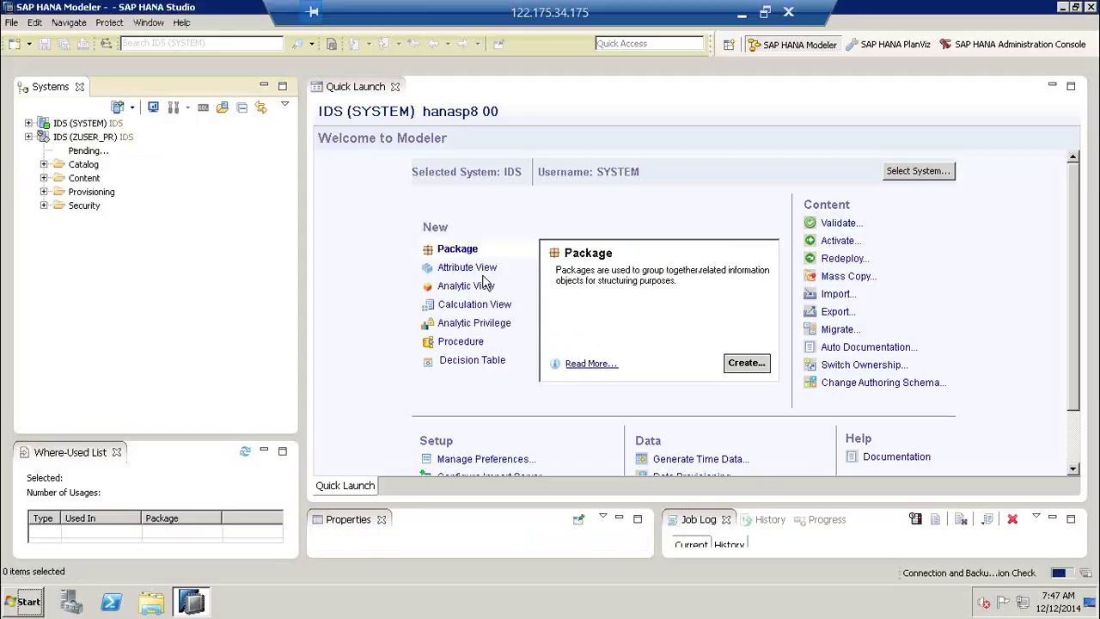
{"action": "left_click", "coordinate": [82, 138]}
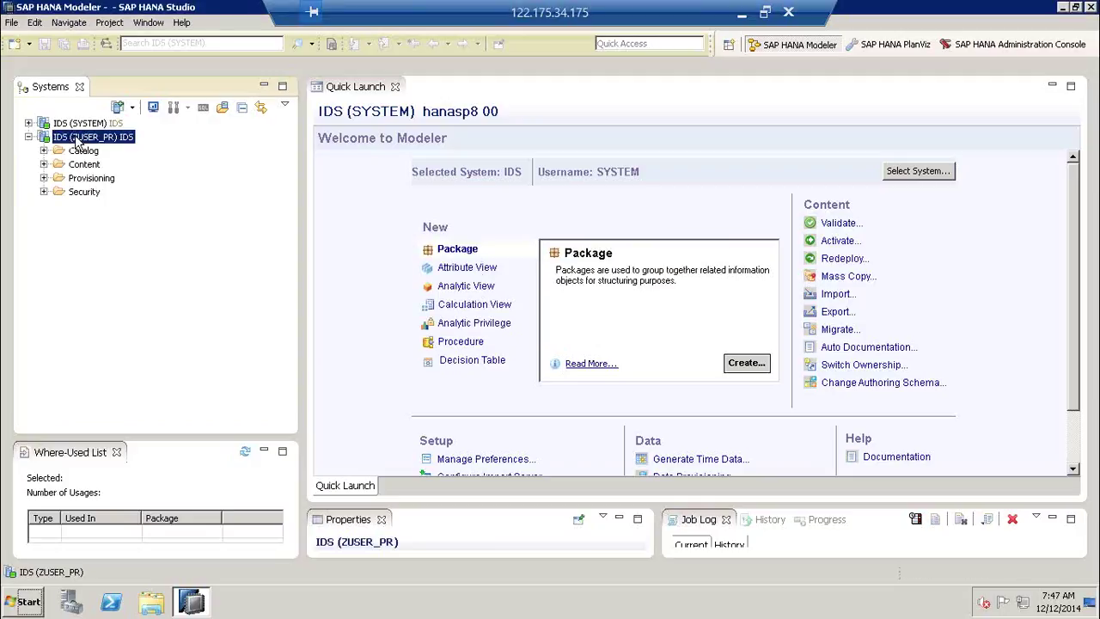
{"action": "left_click", "coordinate": [29, 136]}
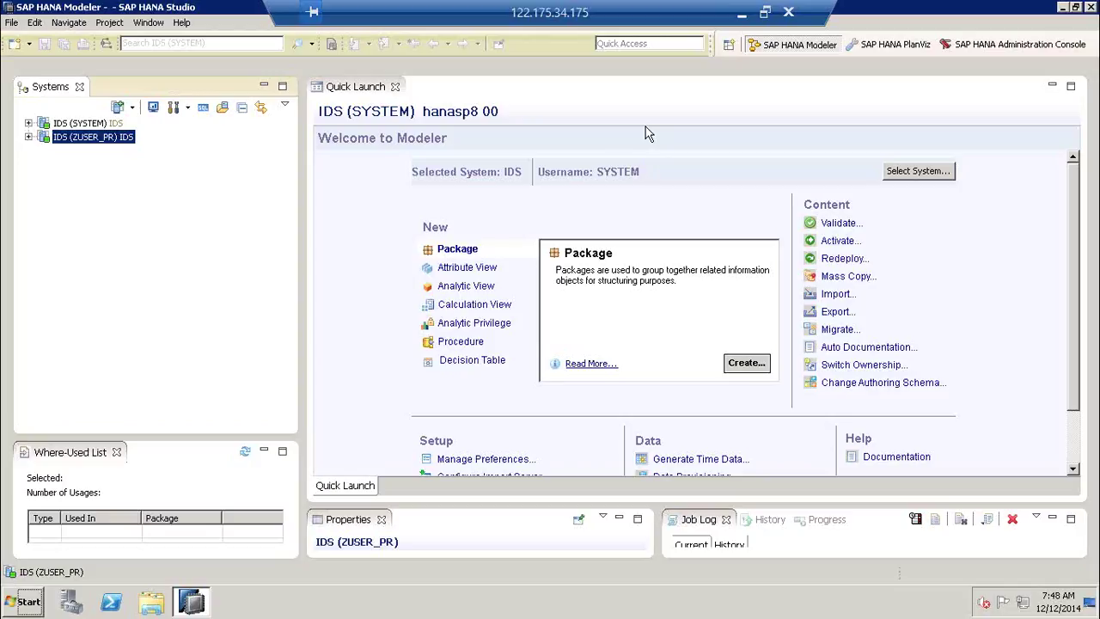
- Switch to Paint and add the heading "USER INTEGRATION (HANA)" on one line near the top of the canvas
{"action": "left_click", "coordinate": [193, 604]}
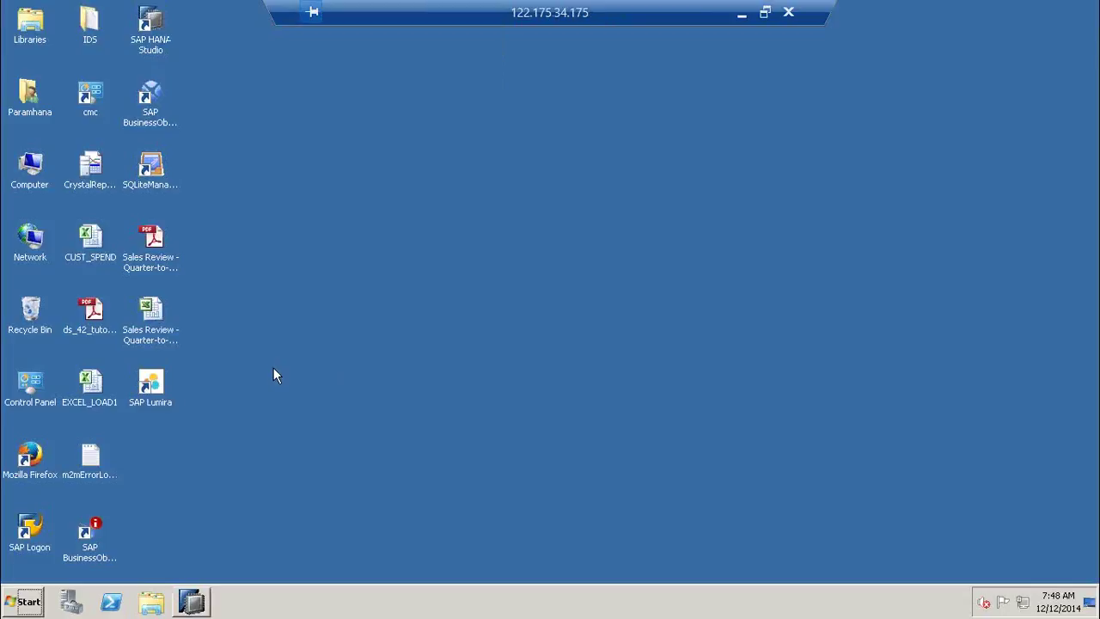
{"action": "left_click", "coordinate": [766, 13]}
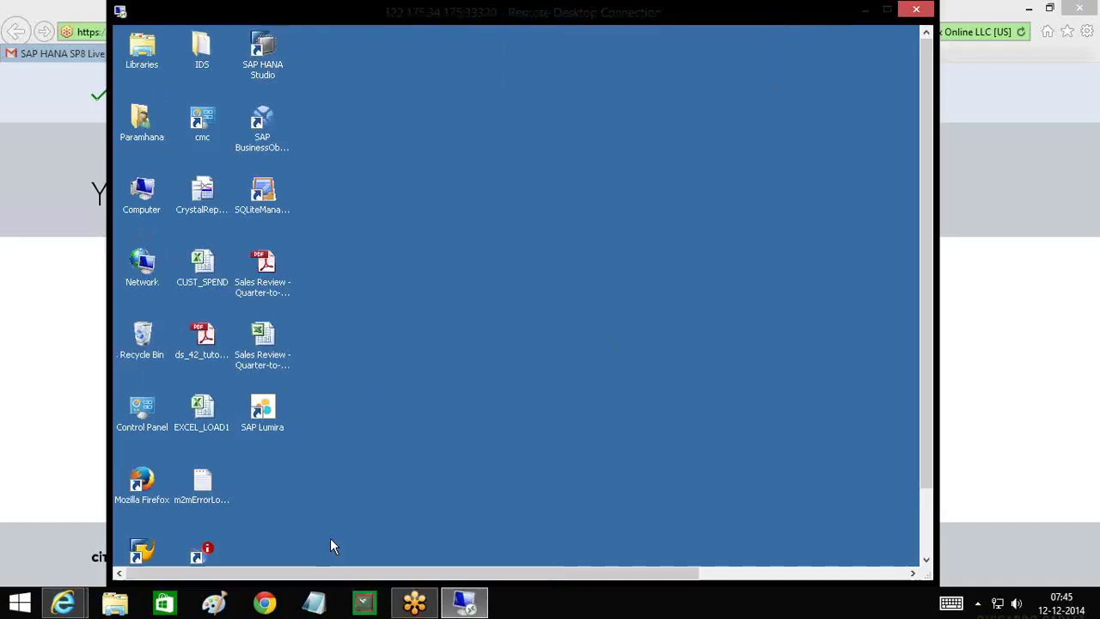
{"action": "left_click", "coordinate": [215, 604]}
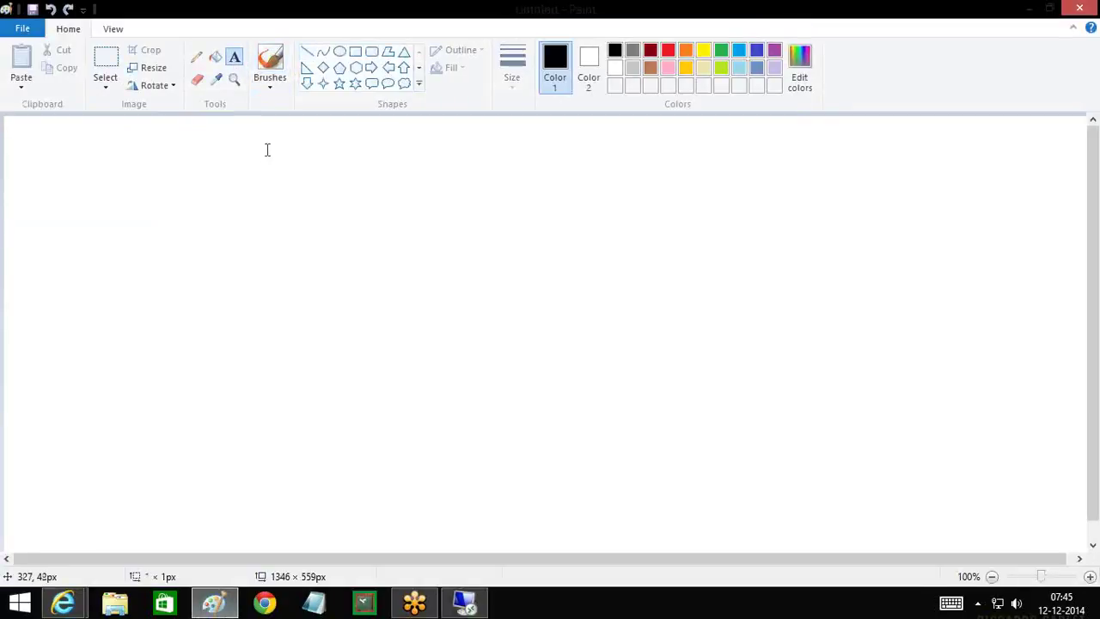
{"action": "left_click", "coordinate": [265, 131]}
{"action": "type", "text": "USER INTER"}
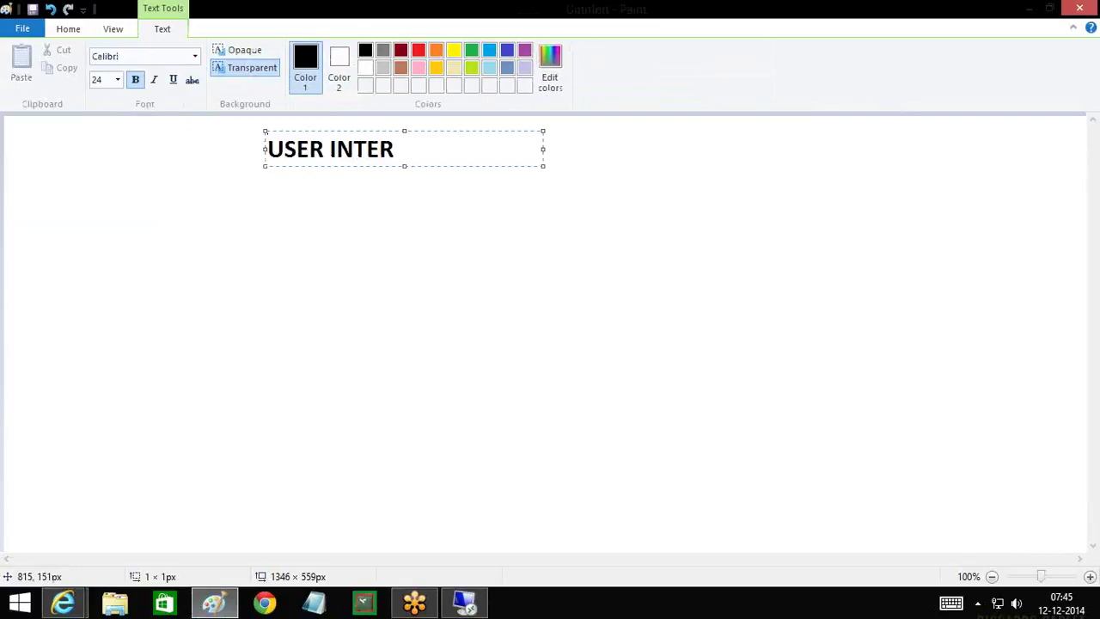
{"action": "key", "text": "BackSpace"}
{"action": "type", "text": "GRATION"}
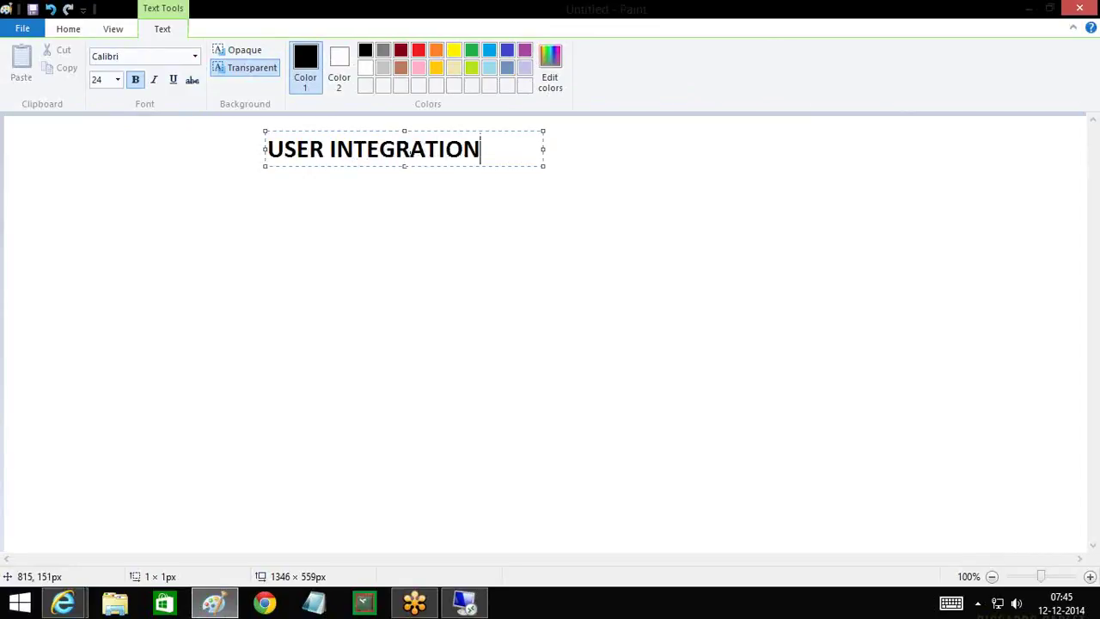
{"action": "type", "text": " (HANA)"}
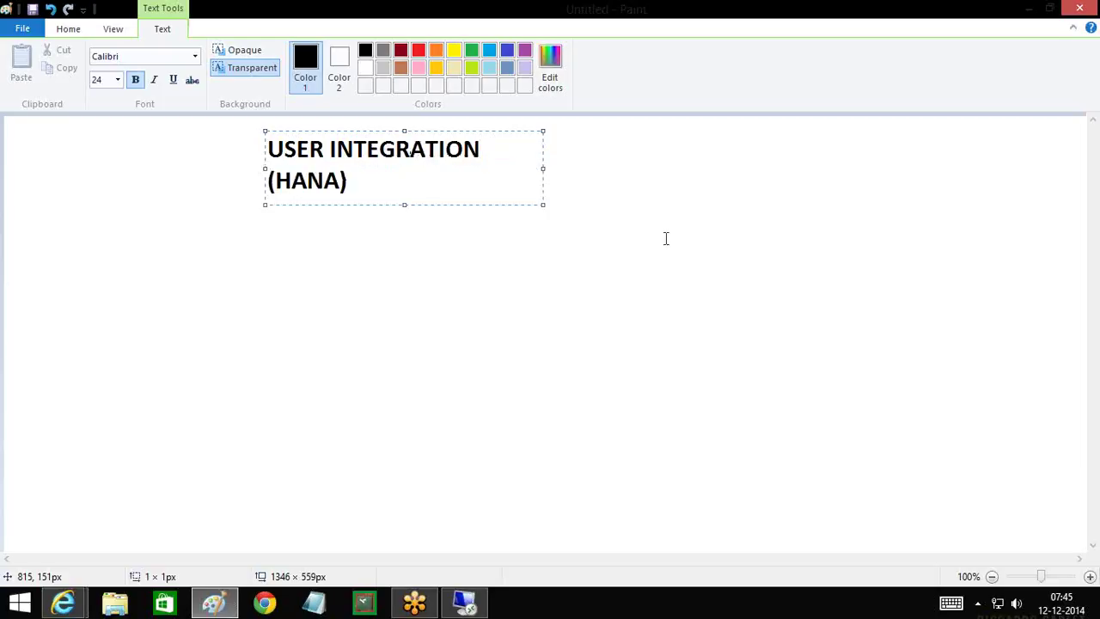
{"action": "left_click_drag", "start_coordinate": [542, 168], "coordinate": [692, 165]}
{"action": "left_click", "coordinate": [599, 273]}
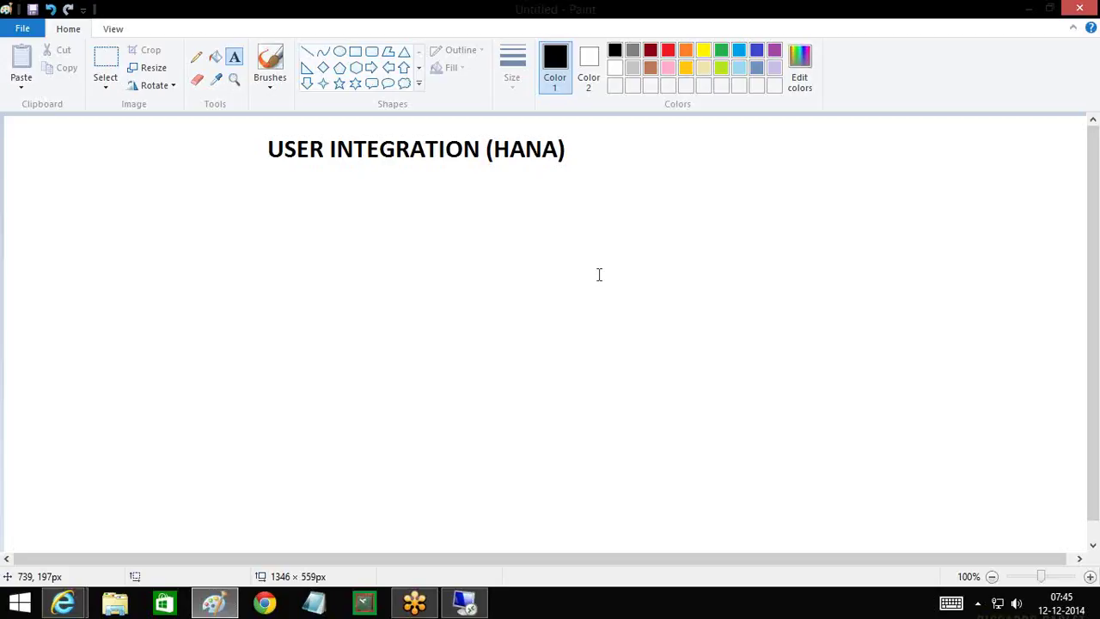
- Add the text "SSO" directly after the heading
{"action": "left_click", "coordinate": [571, 149]}
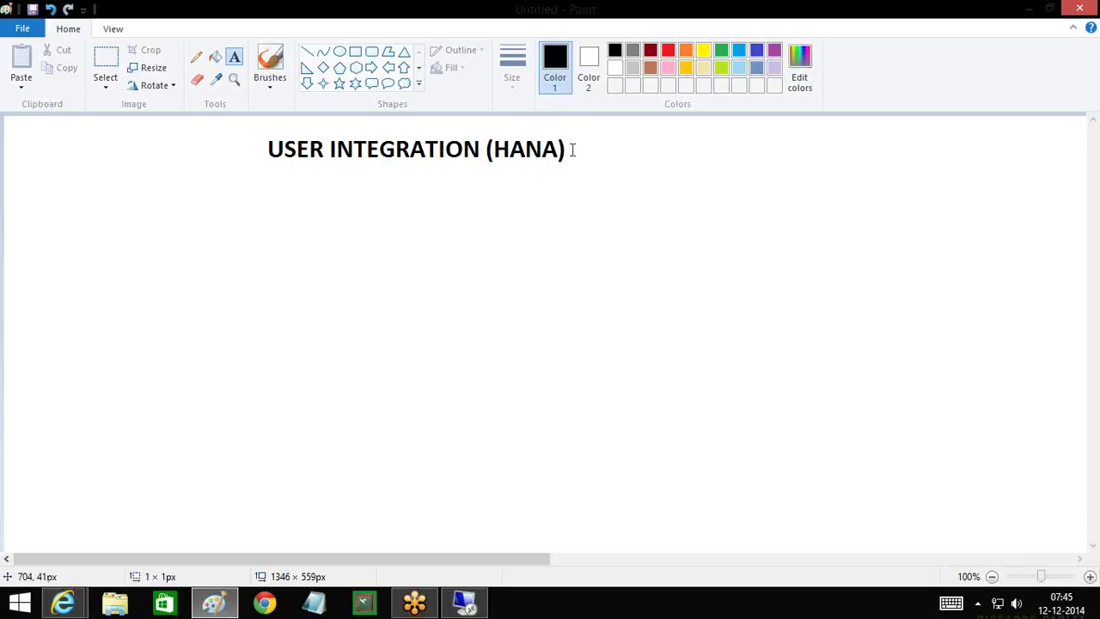
{"action": "type", "text": "SSO"}
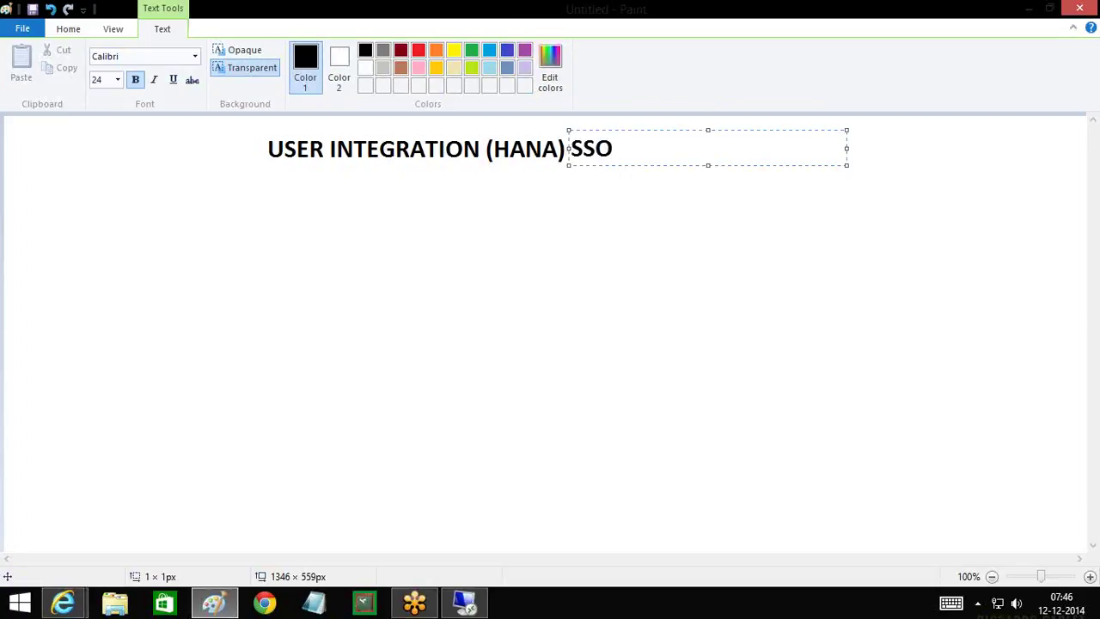
{"action": "left_click", "coordinate": [639, 240]}
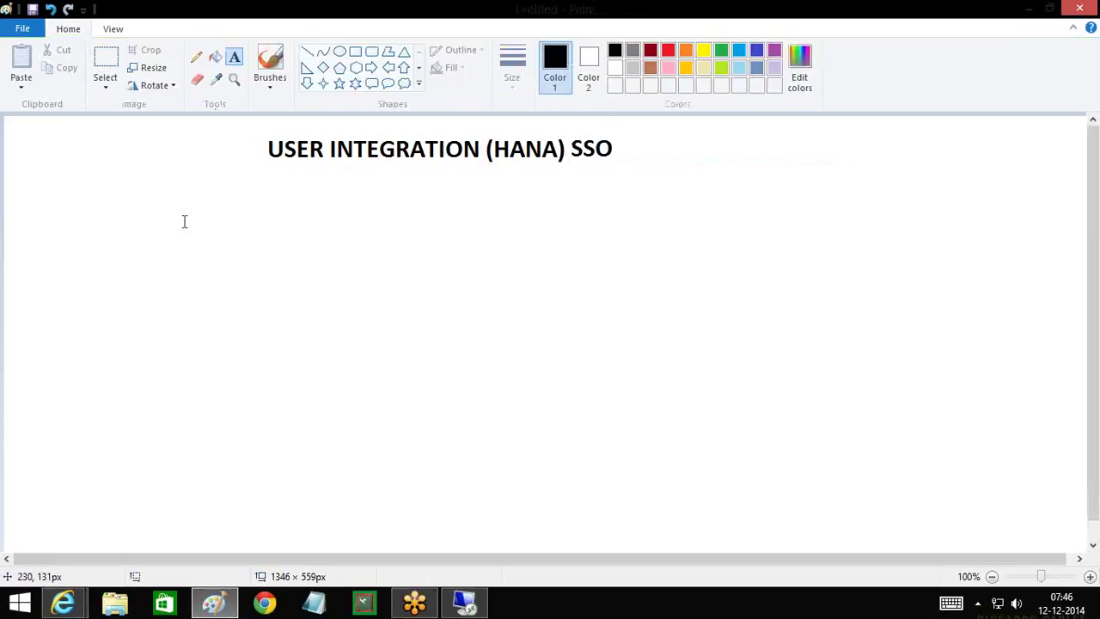
- Add the label "USER 1 (REPORTING)" at the canvas's left side, below the heading
{"action": "left_click", "coordinate": [56, 256]}
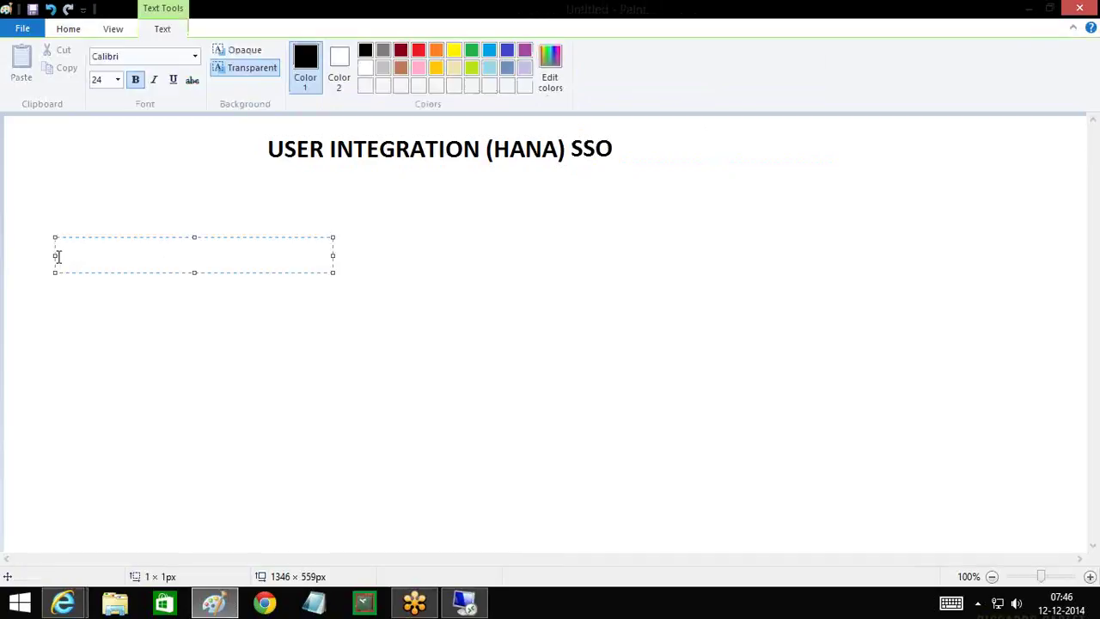
{"action": "type", "text": "USER 1 (REP"}
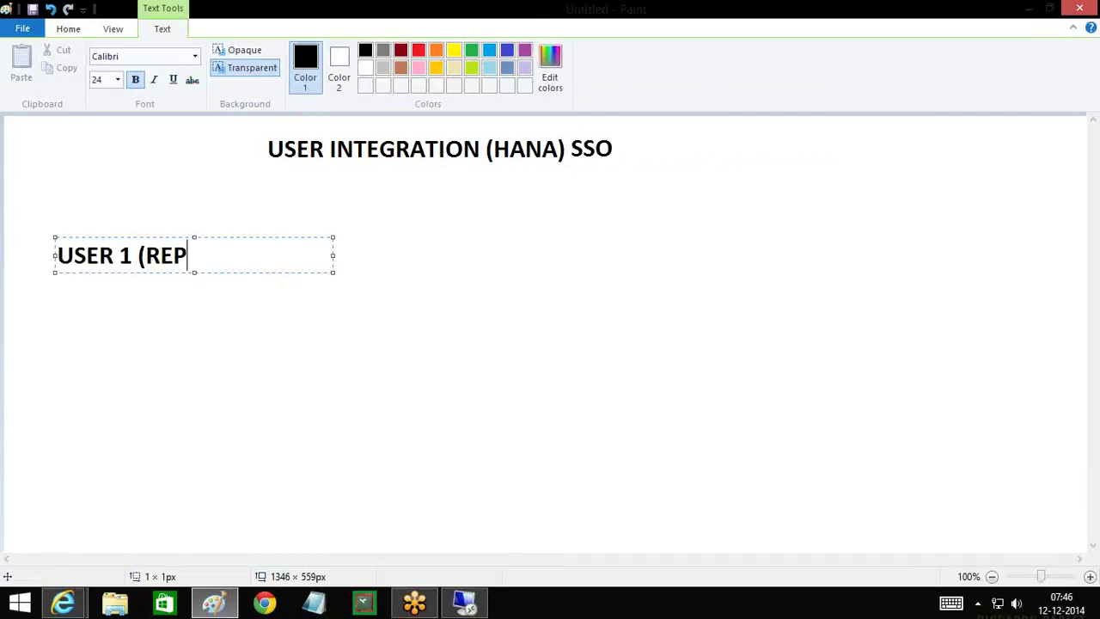
{"action": "type", "text": "ORTING)"}
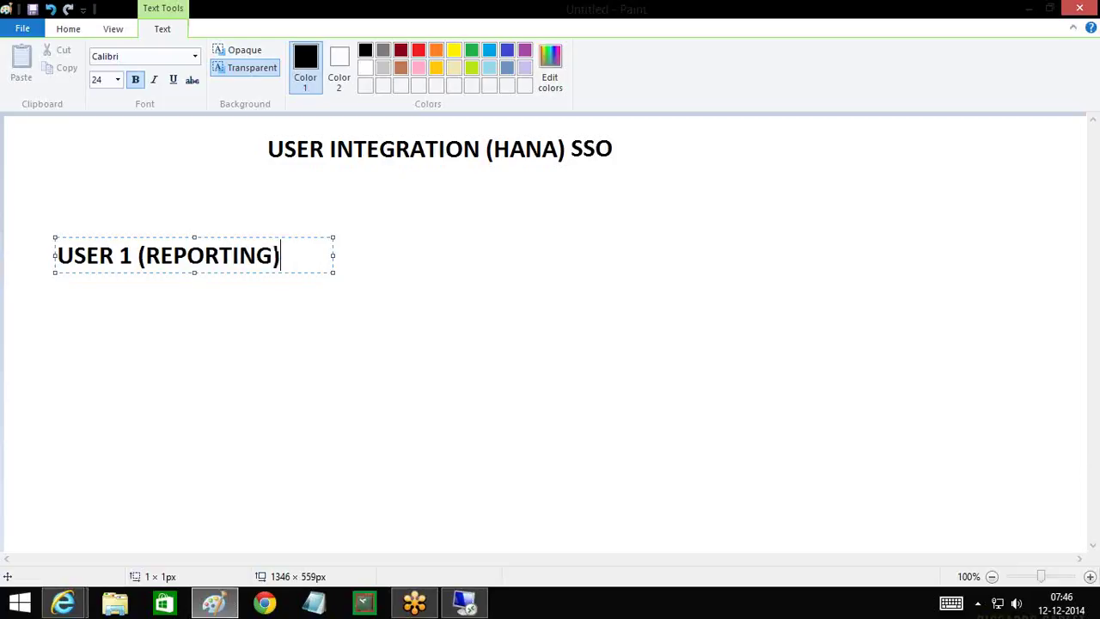
{"action": "left_click", "coordinate": [324, 375]}
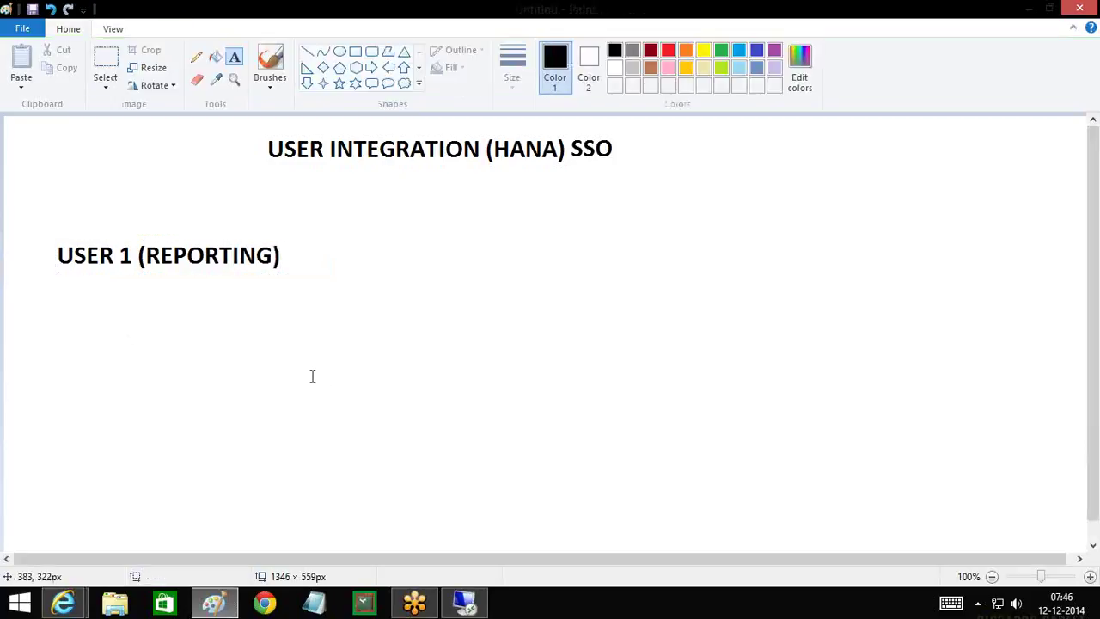
- Add the label "HANA (VIEWS)" near the middle of the canvas, lower than the USER 1 label
{"action": "left_click", "coordinate": [344, 344]}
{"action": "type", "text": "HAN"}
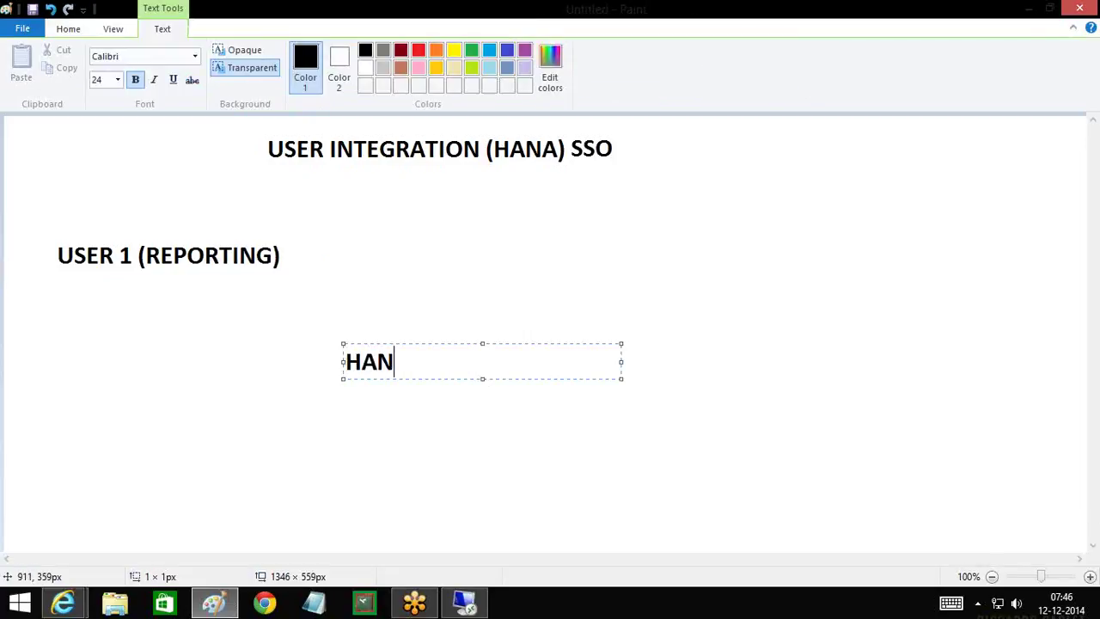
{"action": "type", "text": "A ("}
{"action": "type", "text": "VIEWS"}
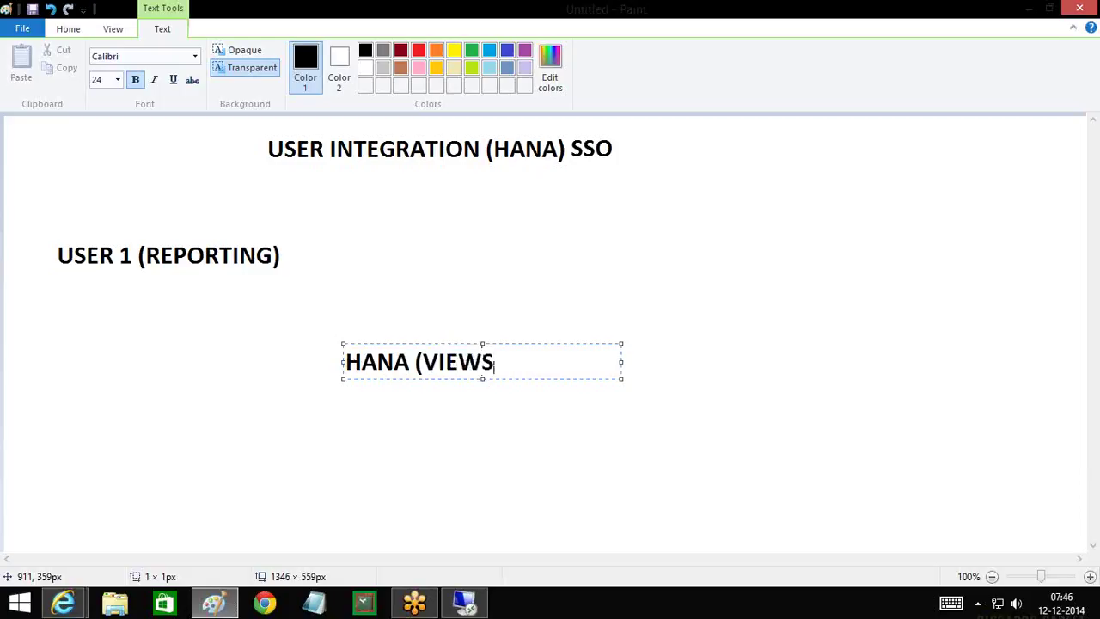
{"action": "type", "text": ")"}
{"action": "left_click", "coordinate": [602, 485]}
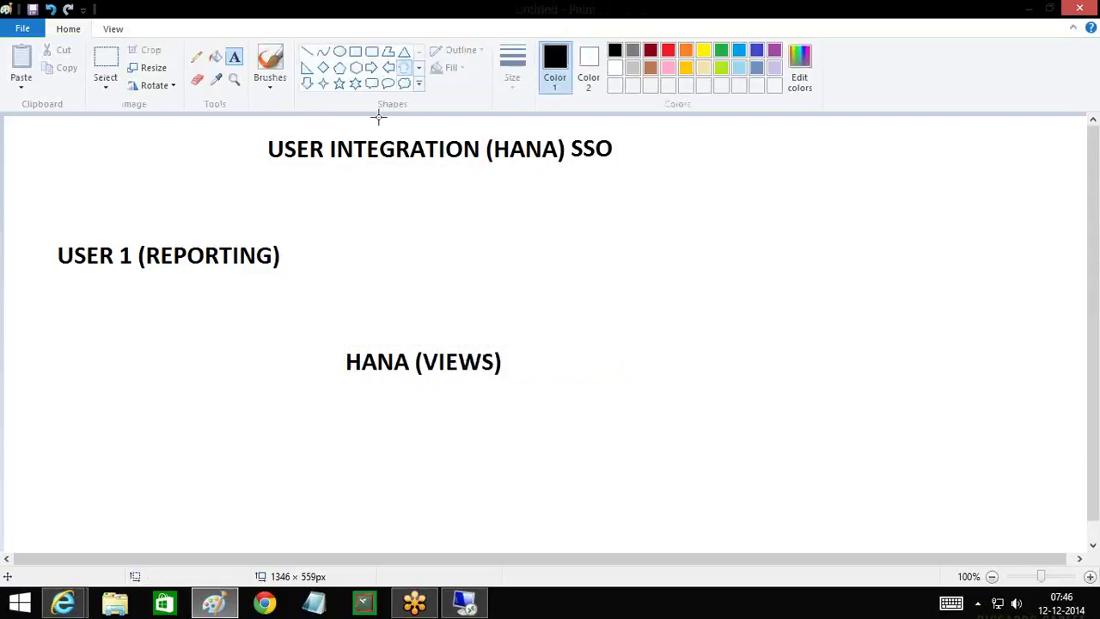
- Draw an up arrow about 64 × 90 px beneath the USER 1 label and a wide rectangle enclosing HANA (VIEWS) at the arrow's base
{"action": "left_click", "coordinate": [403, 67]}
{"action": "left_click_drag", "start_coordinate": [186, 276], "coordinate": [237, 347]}
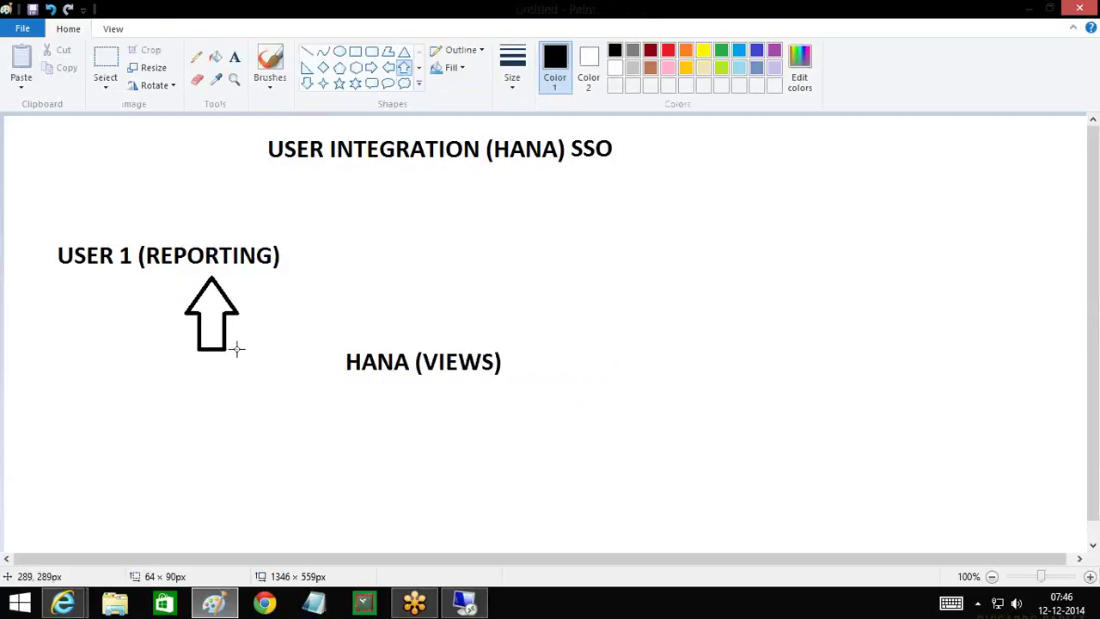
{"action": "left_click", "coordinate": [355, 51]}
{"action": "mouse_move", "coordinate": [58, 342]}
{"action": "left_mouse_down"}
{"action": "mouse_move", "coordinate": [280, 394]}
{"action": "mouse_move", "coordinate": [612, 406]}
{"action": "left_mouse_up"}
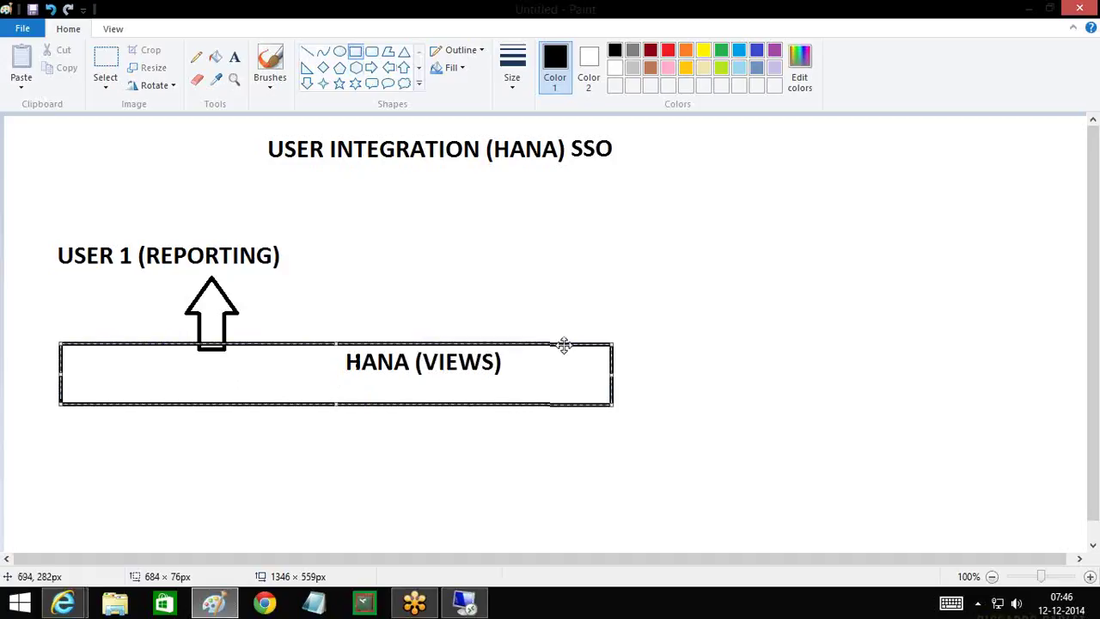
{"action": "left_click_drag", "start_coordinate": [564, 345], "coordinate": [564, 349]}
{"action": "left_click_drag", "start_coordinate": [612, 380], "coordinate": [770, 382]}
{"action": "left_click", "coordinate": [643, 490]}
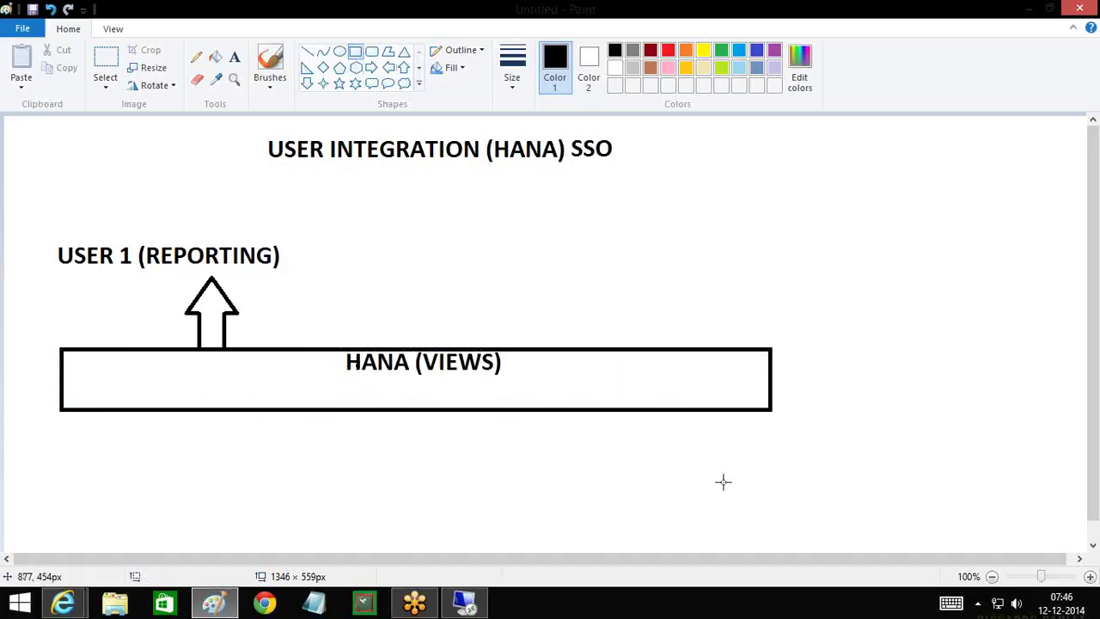
{"action": "left_click", "coordinate": [234, 57]}
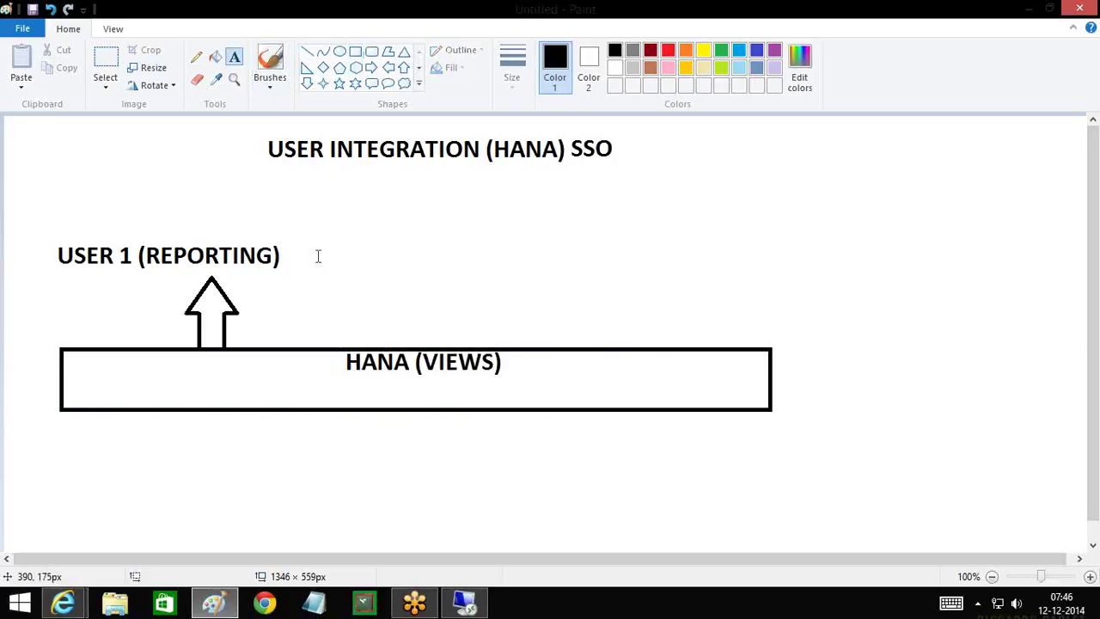
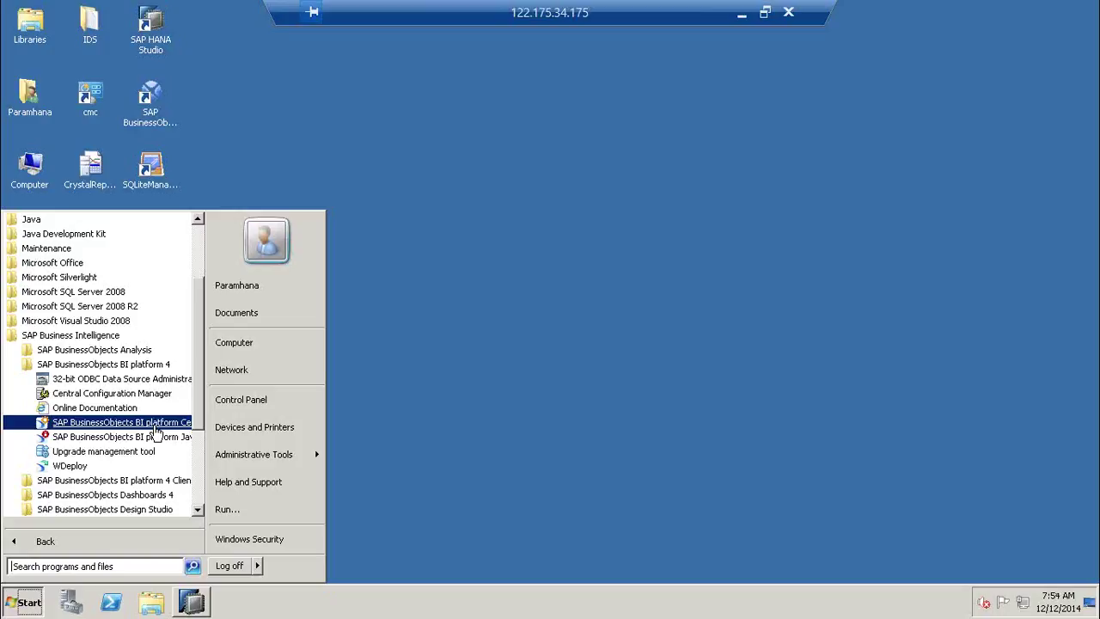
- Open the SAP BusinessObjects Central Management Console on the remote desktop and log on with the account password using Enterprise authentication
{"action": "left_click", "coordinate": [156, 430]}
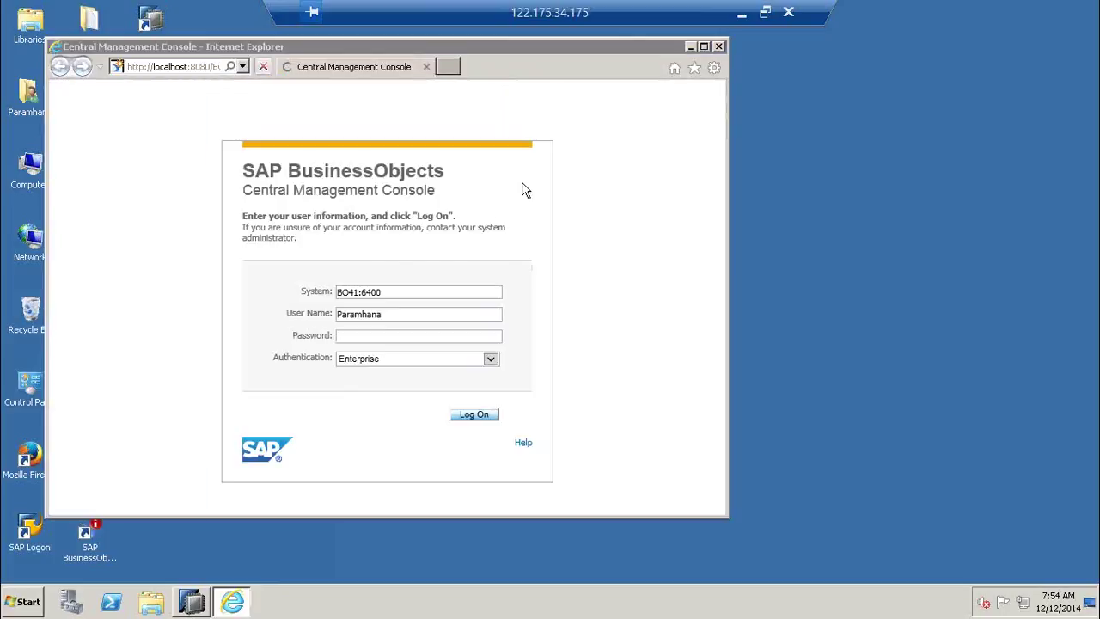
{"action": "key", "text": "Return"}
{"action": "left_click", "coordinate": [353, 335]}
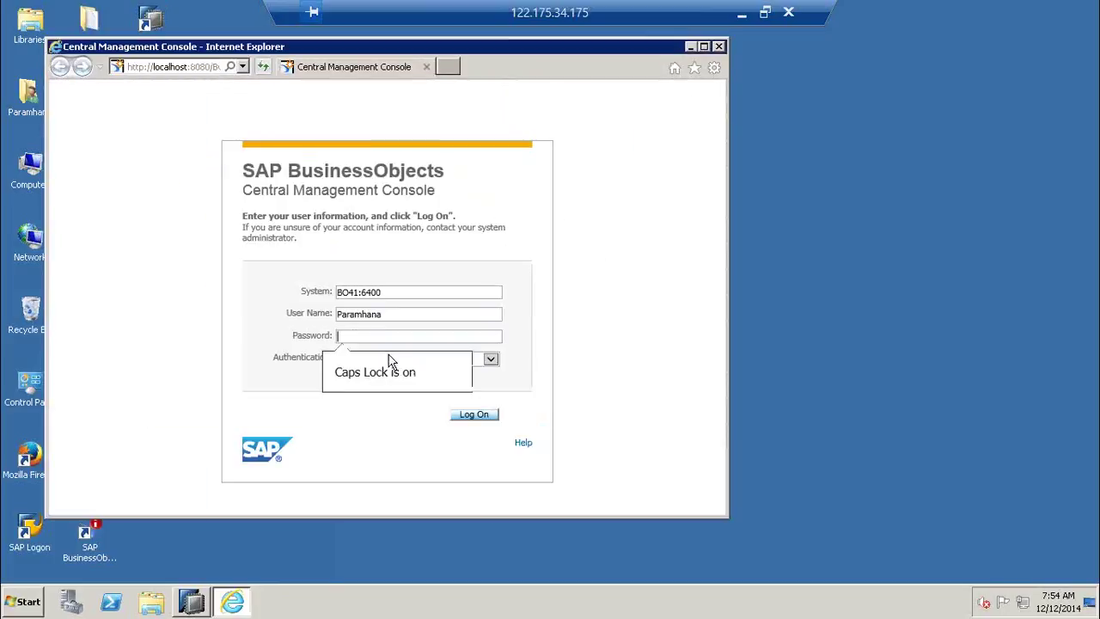
{"action": "key", "text": "Caps_Lock"}
{"action": "type", "text": "***"}
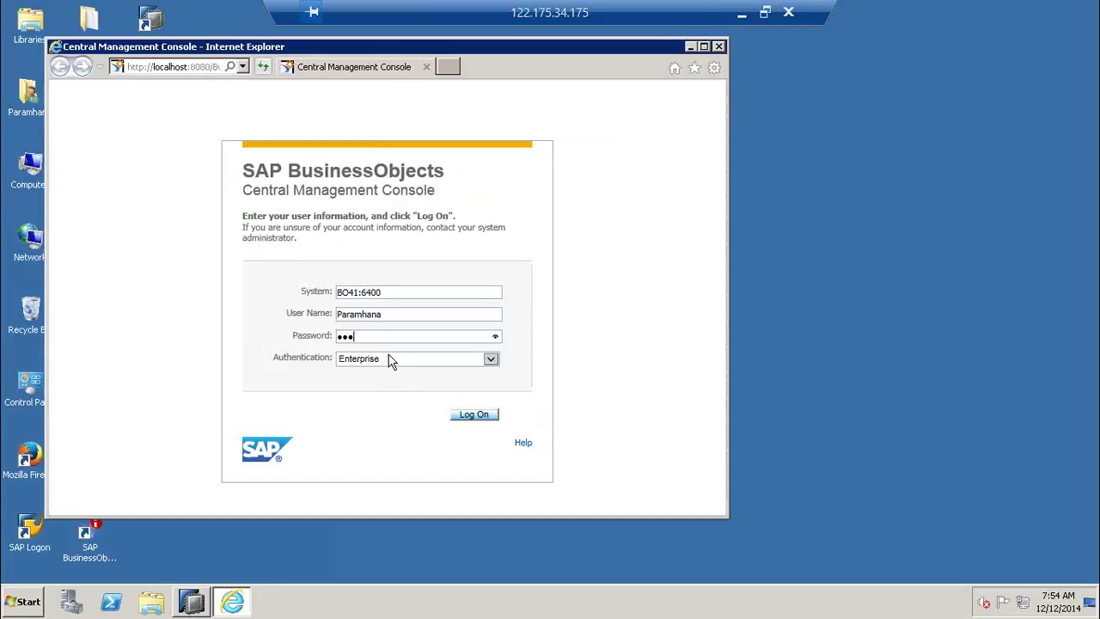
{"action": "type", "text": "******"}
{"action": "left_click", "coordinate": [460, 417]}
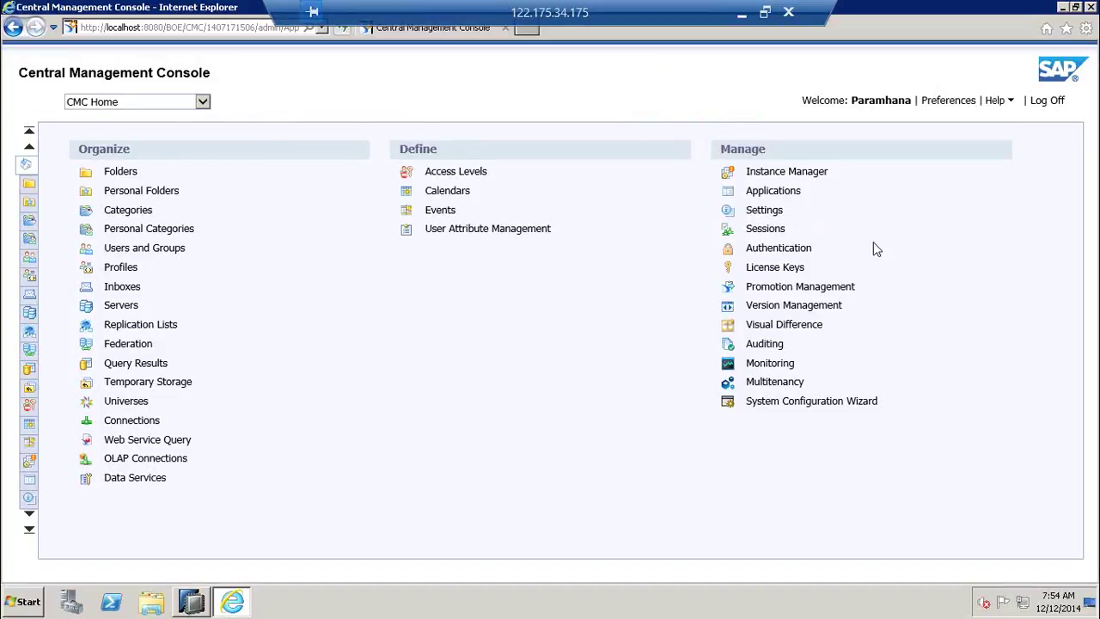
{"action": "mouse_move", "coordinate": [188, 150]}
{"action": "left_mouse_down"}
{"action": "mouse_move", "coordinate": [213, 150]}
{"action": "mouse_move", "coordinate": [214, 481]}
{"action": "mouse_move", "coordinate": [181, 491]}
{"action": "left_mouse_up"}
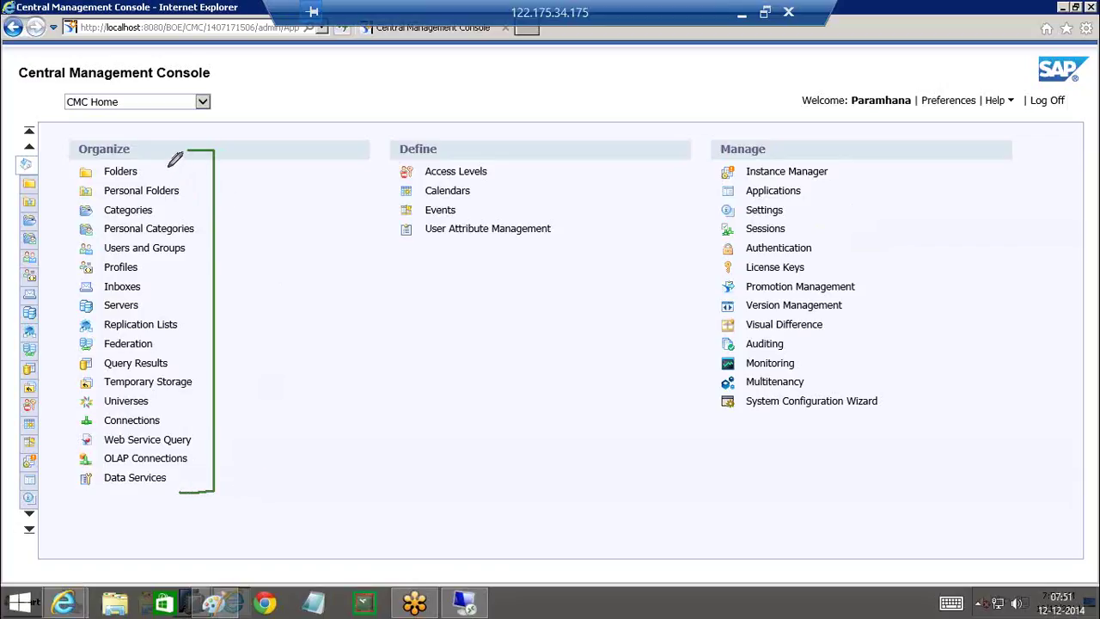
{"action": "left_click_drag", "start_coordinate": [165, 168], "coordinate": [193, 166]}
{"action": "left_click_drag", "start_coordinate": [190, 190], "coordinate": [226, 188]}
{"action": "left_click_drag", "start_coordinate": [171, 211], "coordinate": [208, 208]}
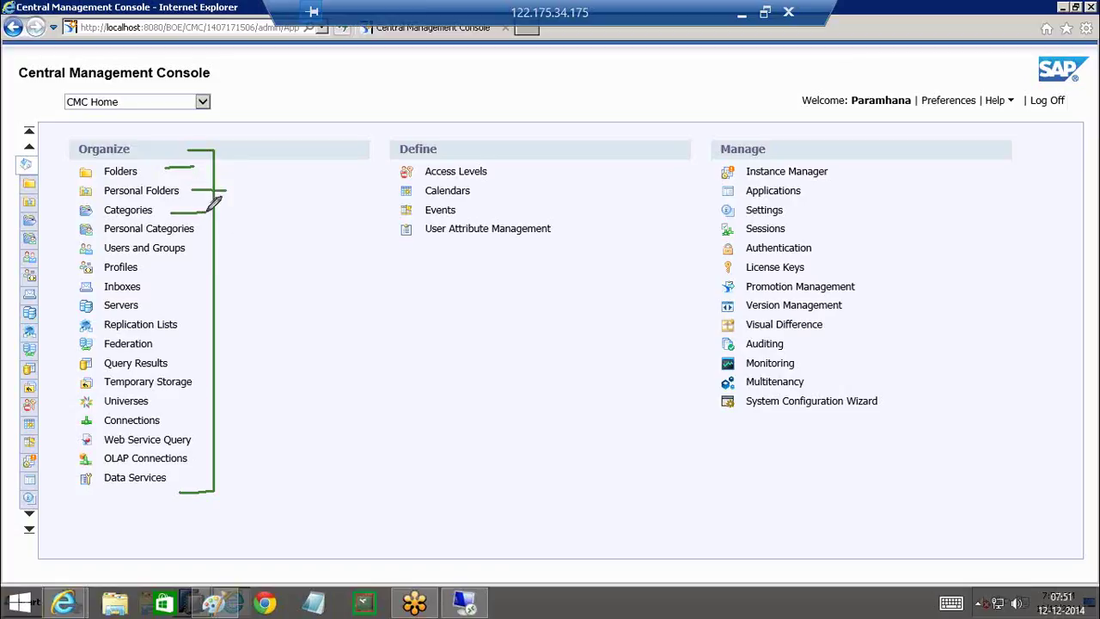
- Mark the Organize entries from Personal Categories down to Data Services with short green pen strokes
{"action": "mouse_move", "coordinate": [204, 229]}
{"action": "left_mouse_down"}
{"action": "mouse_move", "coordinate": [225, 228]}
{"action": "mouse_move", "coordinate": [225, 247]}
{"action": "left_mouse_up"}
{"action": "left_click_drag", "start_coordinate": [166, 268], "coordinate": [180, 268]}
{"action": "mouse_move", "coordinate": [163, 287]}
{"action": "left_mouse_down"}
{"action": "mouse_move", "coordinate": [178, 285]}
{"action": "mouse_move", "coordinate": [178, 304]}
{"action": "left_mouse_up"}
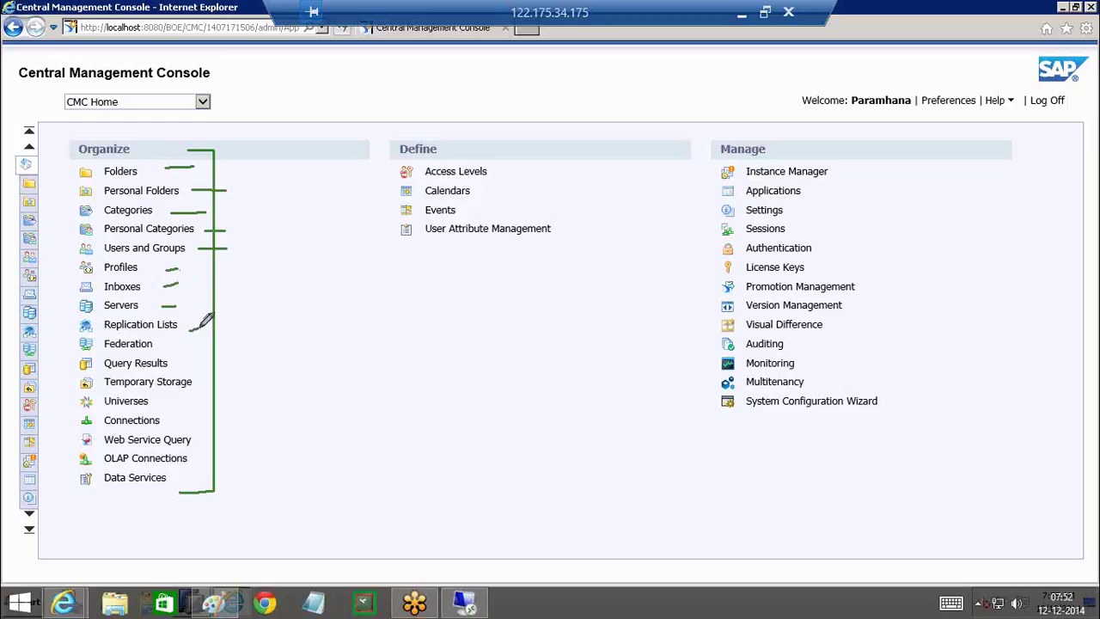
{"action": "mouse_move", "coordinate": [181, 348]}
{"action": "left_mouse_down"}
{"action": "mouse_move", "coordinate": [193, 345]}
{"action": "mouse_move", "coordinate": [194, 362]}
{"action": "left_mouse_up"}
{"action": "left_click_drag", "start_coordinate": [202, 382], "coordinate": [220, 381]}
{"action": "left_click_drag", "start_coordinate": [167, 401], "coordinate": [179, 401]}
{"action": "mouse_move", "coordinate": [174, 421]}
{"action": "left_mouse_down"}
{"action": "mouse_move", "coordinate": [208, 439]}
{"action": "mouse_move", "coordinate": [211, 458]}
{"action": "left_mouse_up"}
{"action": "left_click_drag", "start_coordinate": [189, 472], "coordinate": [202, 472]}
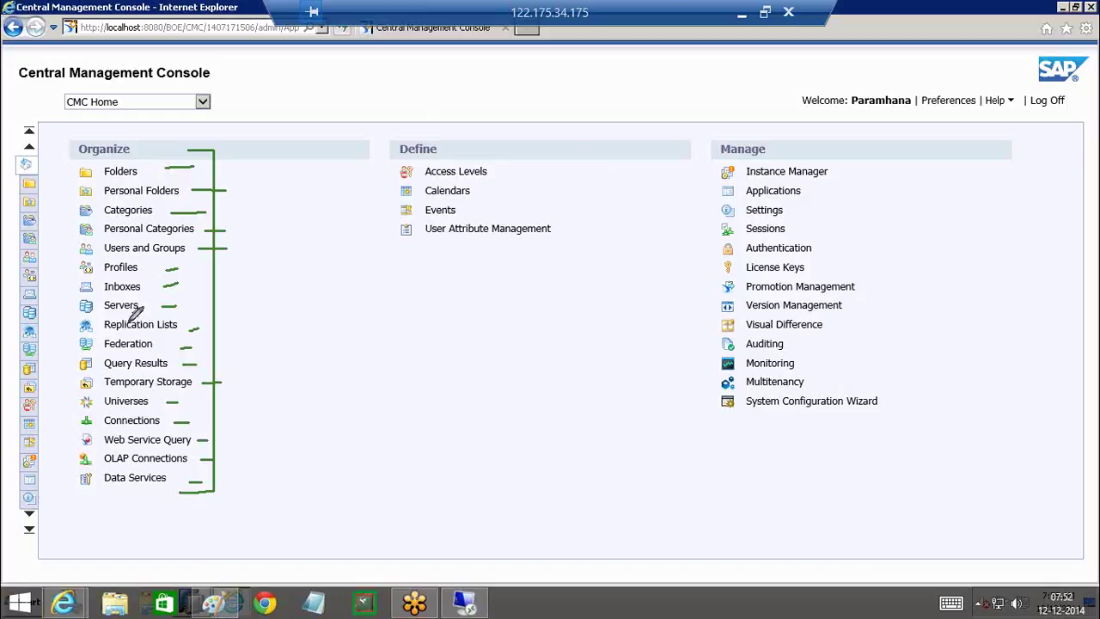
- Draw a green box around Users and Groups, open that area, and clear the pen annotations
{"action": "mouse_move", "coordinate": [206, 241]}
{"action": "left_mouse_down"}
{"action": "mouse_move", "coordinate": [203, 229]}
{"action": "mouse_move", "coordinate": [73, 232]}
{"action": "mouse_move", "coordinate": [64, 260]}
{"action": "mouse_move", "coordinate": [204, 258]}
{"action": "mouse_move", "coordinate": [203, 238]}
{"action": "left_mouse_up"}
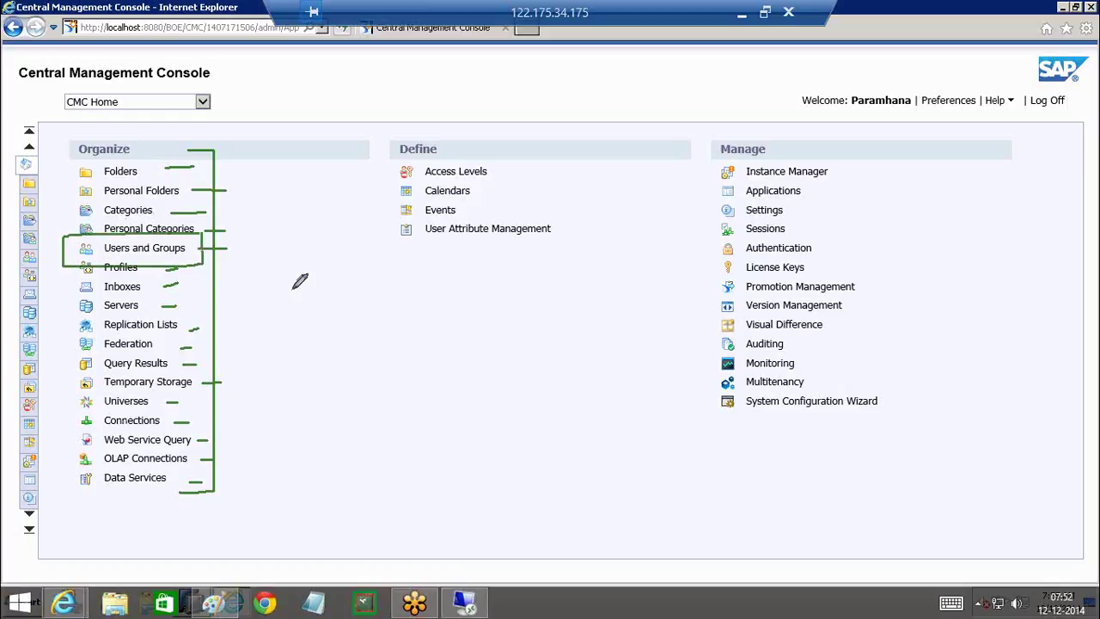
{"action": "left_click", "coordinate": [160, 253]}
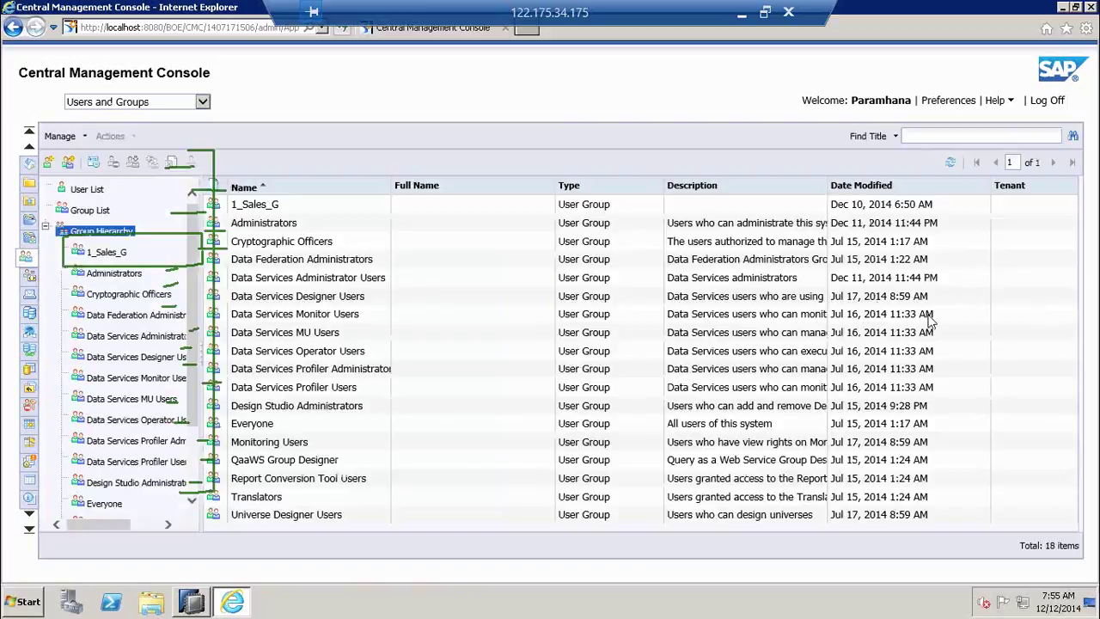
{"action": "key", "text": "Escape"}
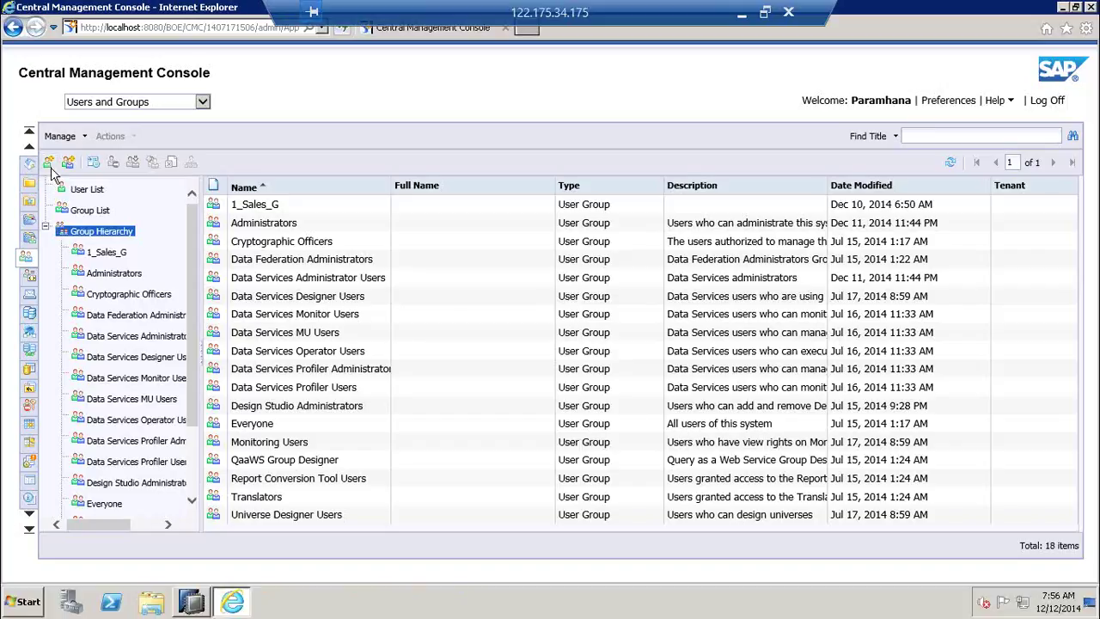
- Examine the email and password fields of the New User form, and leave it without creating a user
{"action": "left_click", "coordinate": [50, 167]}
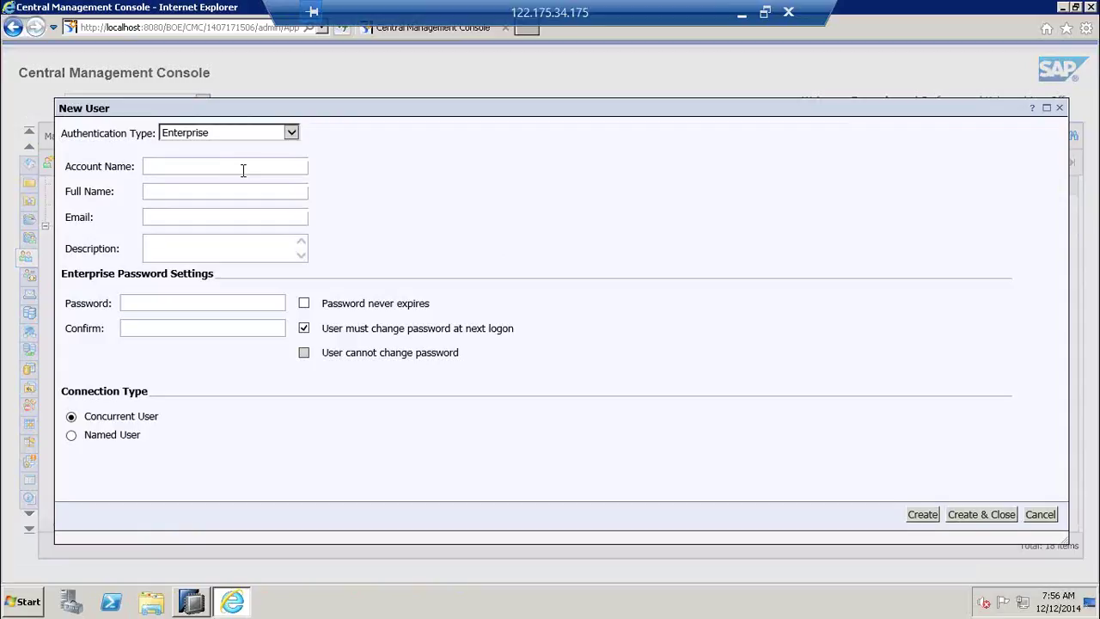
{"action": "left_click", "coordinate": [216, 214]}
{"action": "left_click", "coordinate": [174, 305]}
{"action": "left_click", "coordinate": [185, 327]}
{"action": "left_click", "coordinate": [1041, 513]}
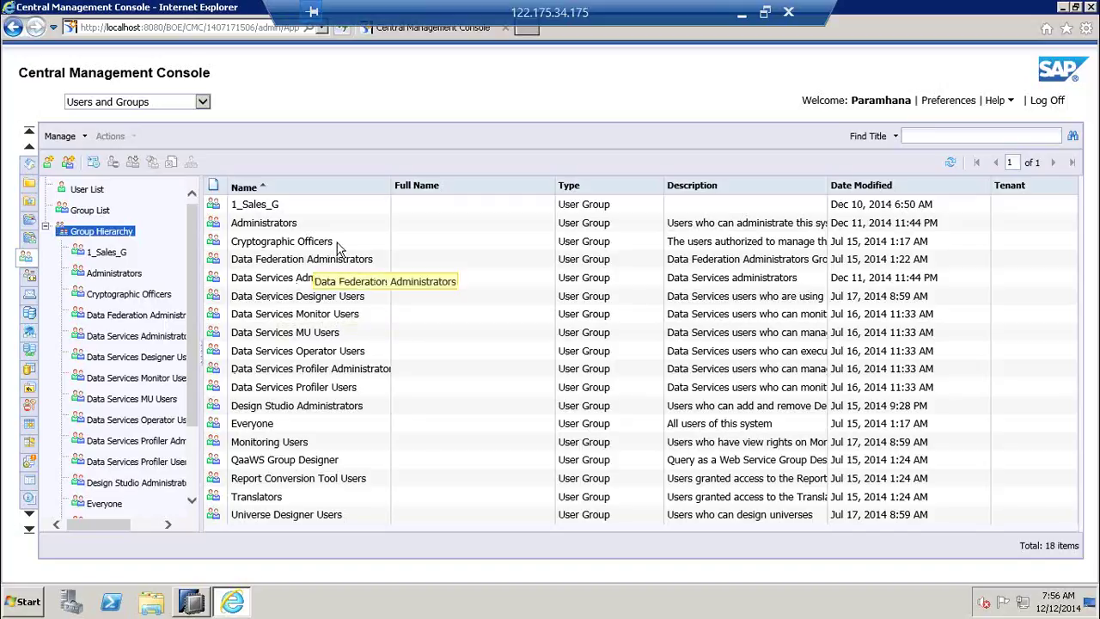
- Open the User List and inspect the account name, full name and description fields in the sixth listed user's properties
{"action": "left_click", "coordinate": [89, 190]}
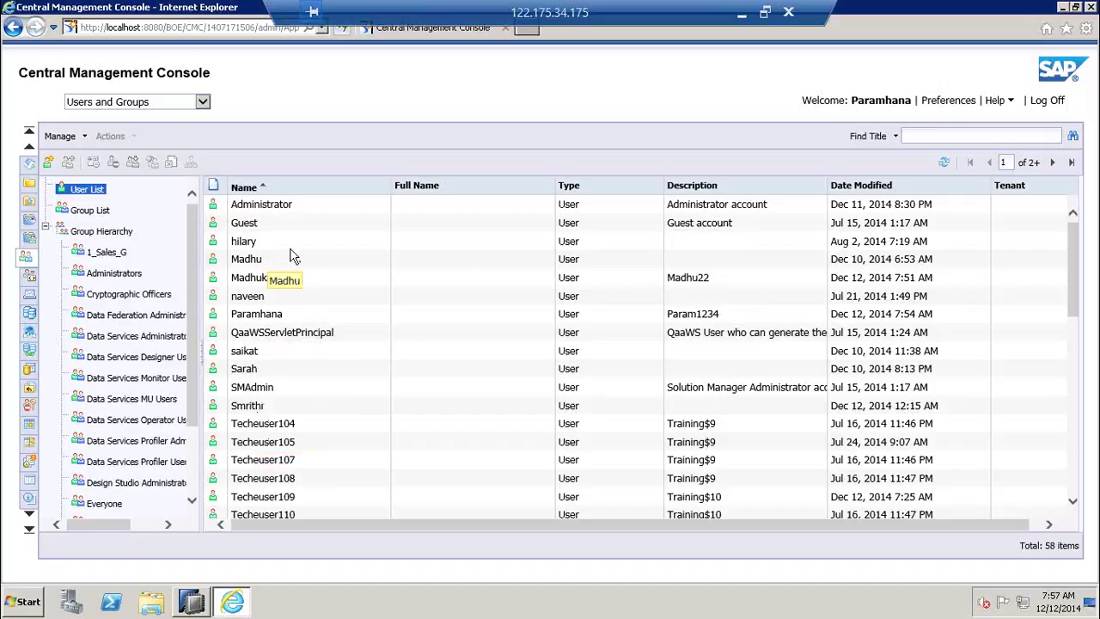
{"action": "left_click", "coordinate": [257, 299]}
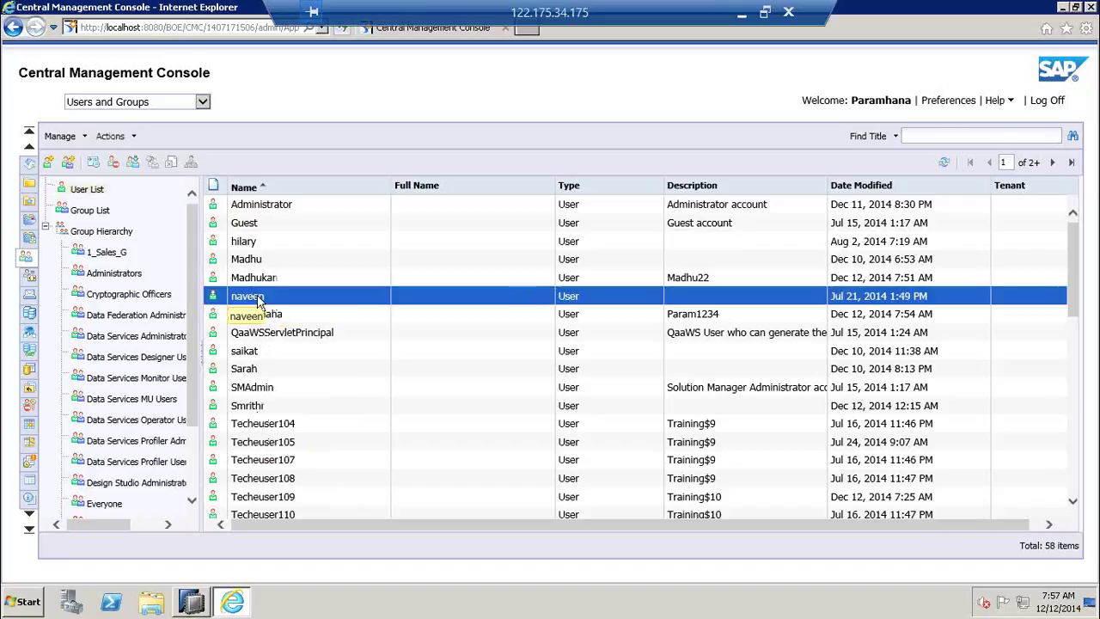
{"action": "right_click", "coordinate": [257, 301]}
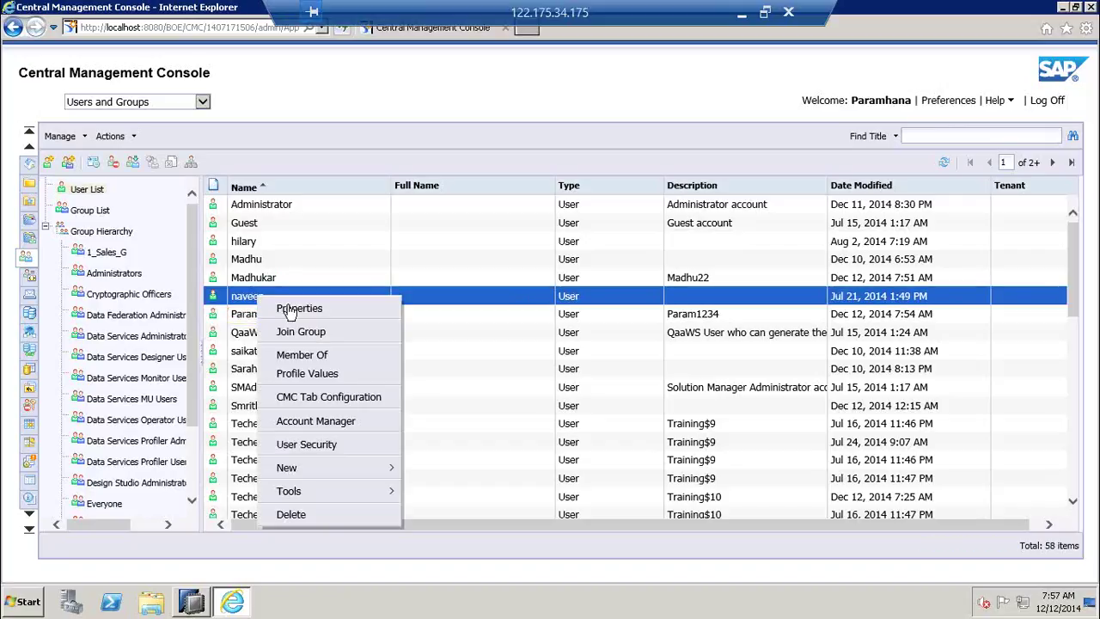
{"action": "left_click", "coordinate": [289, 301]}
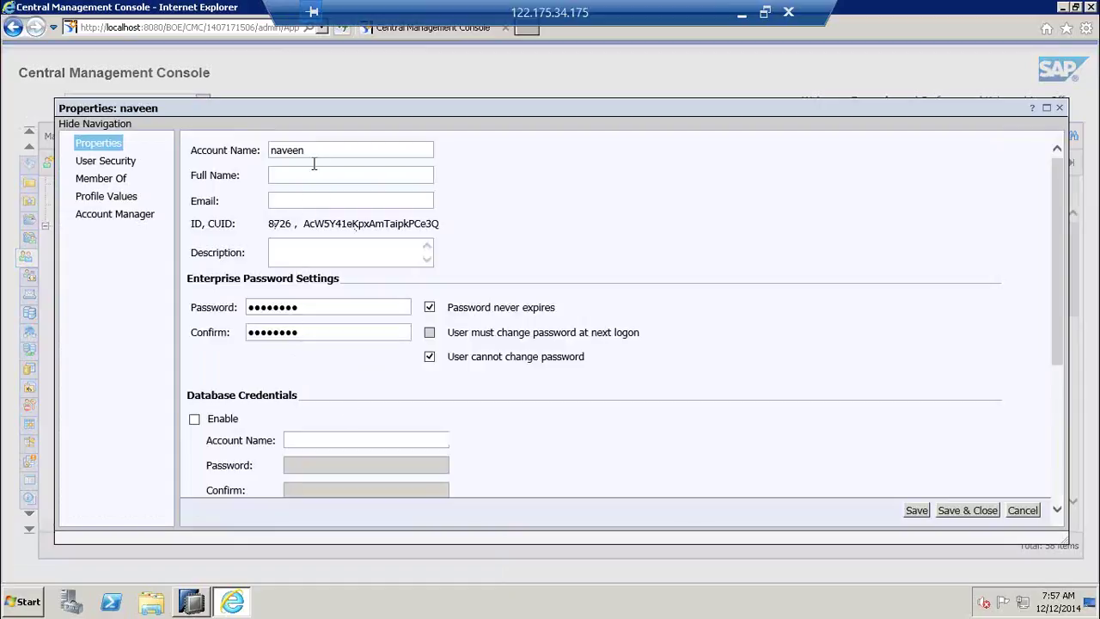
{"action": "left_click_drag", "start_coordinate": [319, 152], "coordinate": [261, 151]}
{"action": "left_click", "coordinate": [291, 175]}
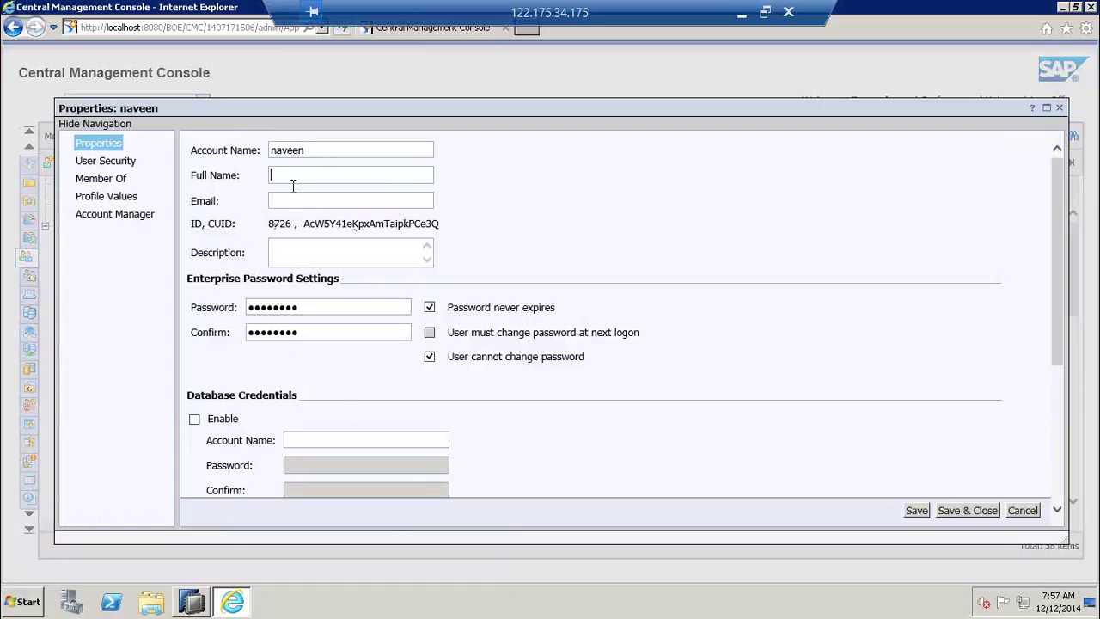
{"action": "left_click", "coordinate": [299, 253]}
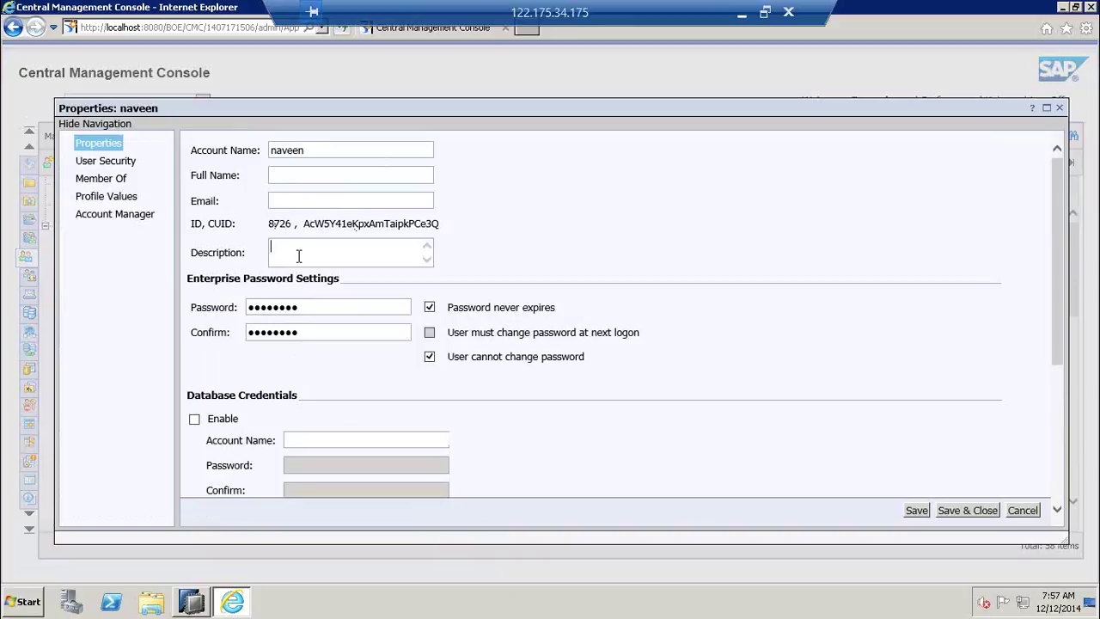
- Review the same user's User Security, Member Of, Profile Values and Account Manager settings
{"action": "left_click", "coordinate": [123, 163]}
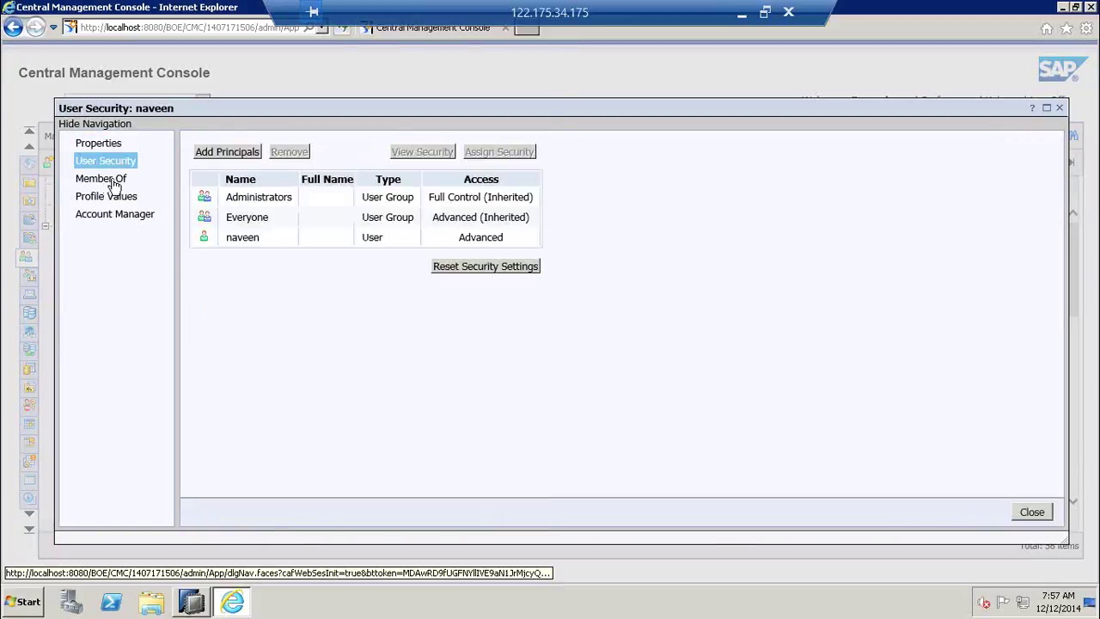
{"action": "left_click", "coordinate": [114, 180]}
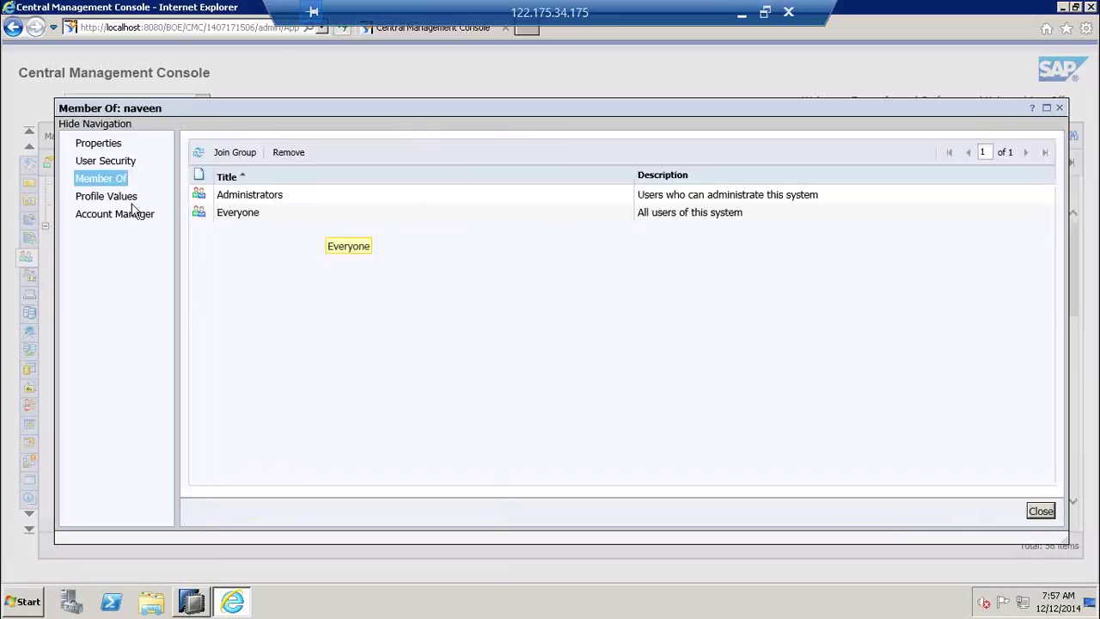
{"action": "left_click", "coordinate": [122, 197]}
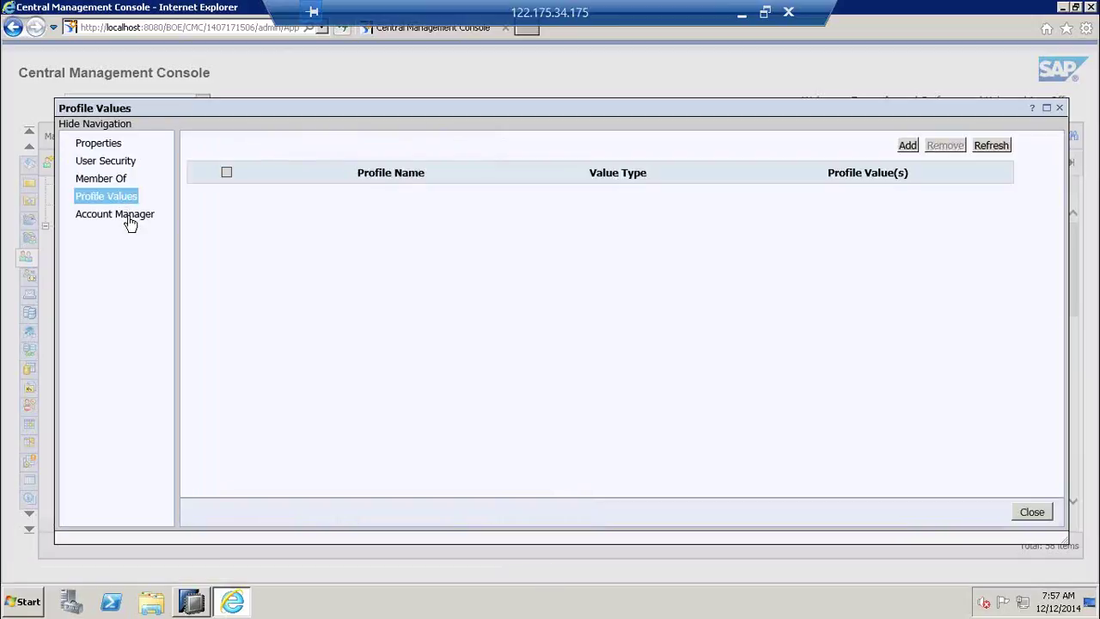
{"action": "left_click", "coordinate": [129, 216]}
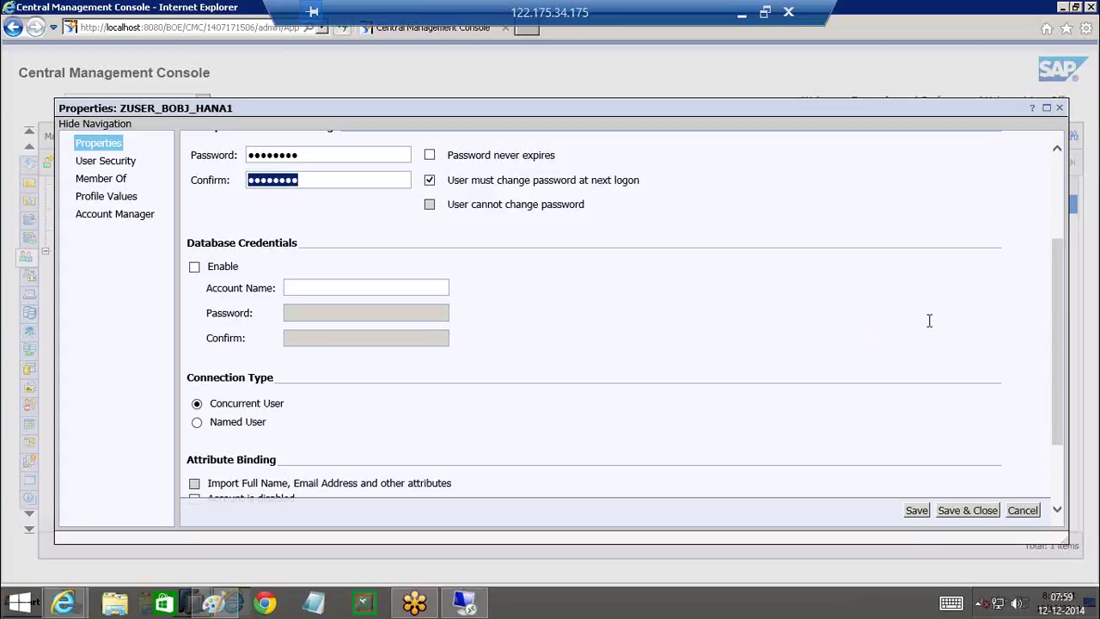
- Draw a green arrow to the database account name field of ZUSER_BOBJ_HANA1 and underline the Database Credentials heading
{"action": "left_click", "coordinate": [335, 181]}
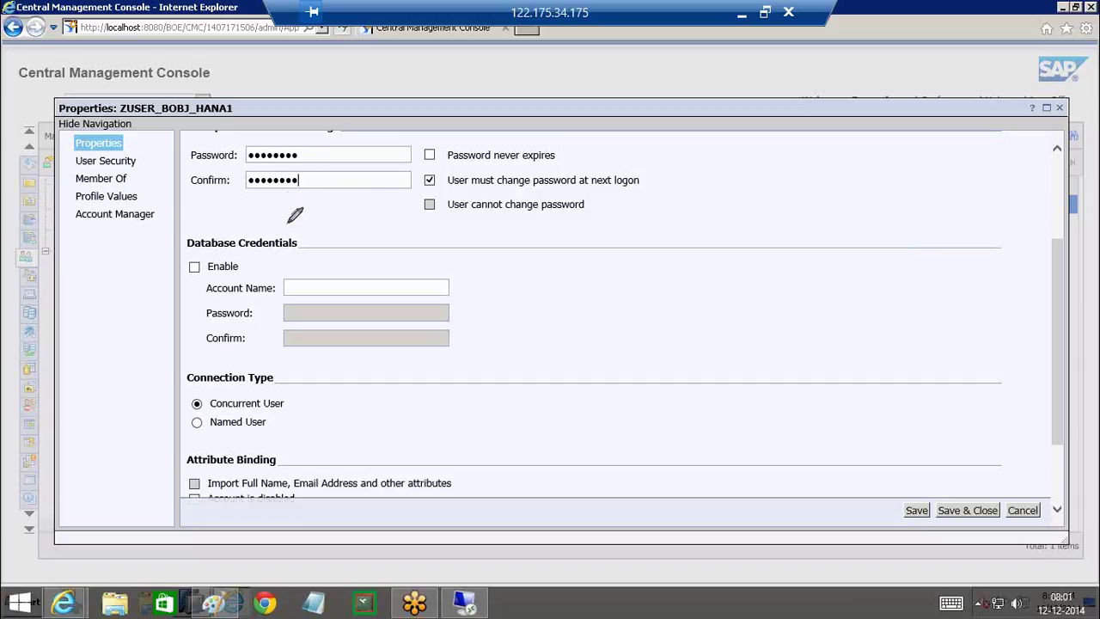
{"action": "mouse_move", "coordinate": [398, 193]}
{"action": "left_mouse_down"}
{"action": "mouse_move", "coordinate": [304, 271]}
{"action": "mouse_move", "coordinate": [325, 274]}
{"action": "left_mouse_up"}
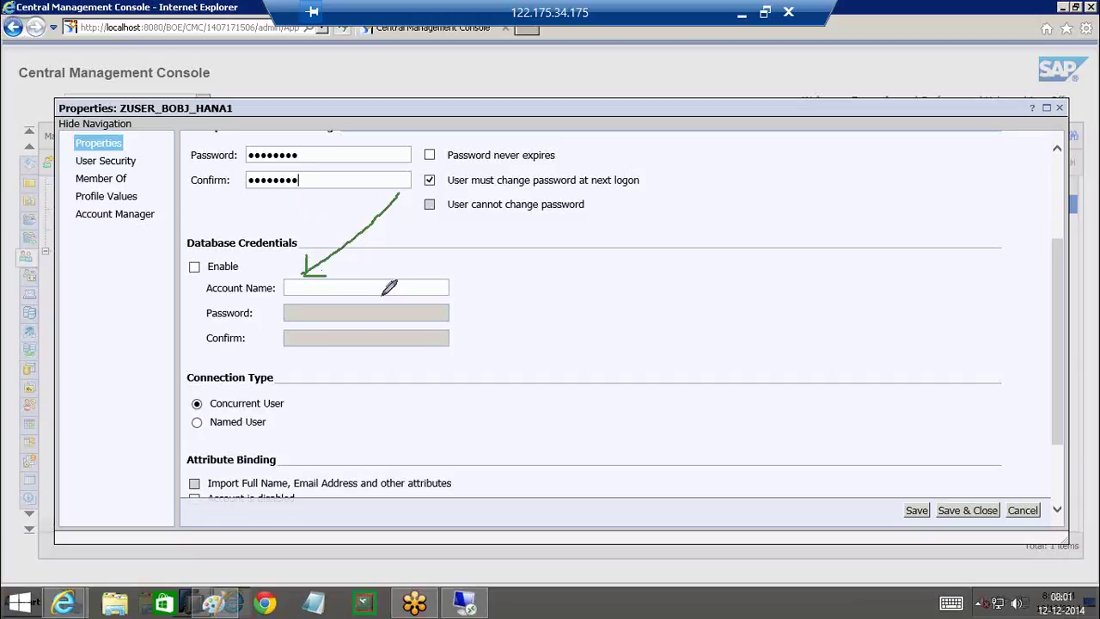
{"action": "left_click_drag", "start_coordinate": [196, 251], "coordinate": [279, 253]}
- Enable database credentials for ZUSER_BOBJ_HANA1 with account name ZUSER_PR, enter and confirm the database password, and save
{"action": "left_click", "coordinate": [195, 268]}
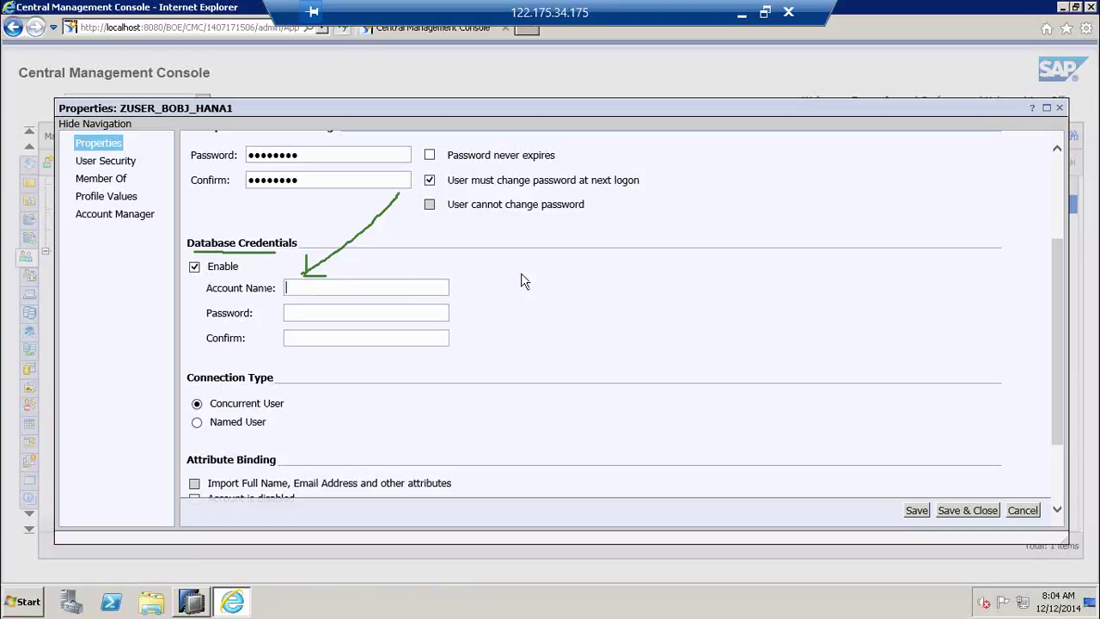
{"action": "type", "text": "ZUSER_PR"}
{"action": "left_click", "coordinate": [425, 313]}
{"action": "type", "text": "•••••••••••"}
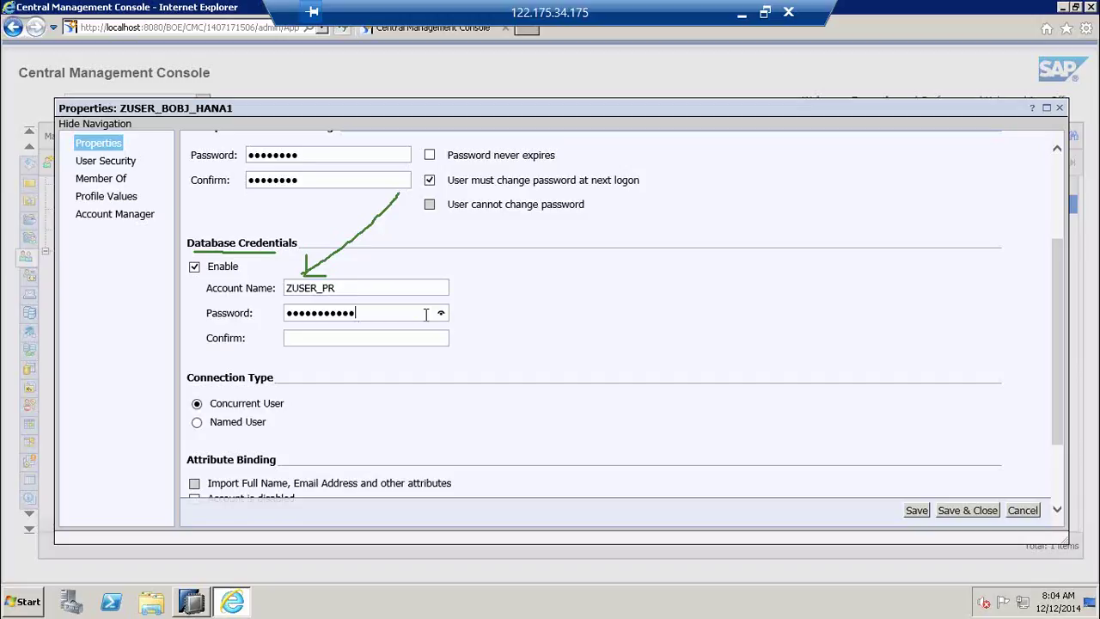
{"action": "key", "text": "Tab"}
{"action": "type", "text": "•••••••••••"}
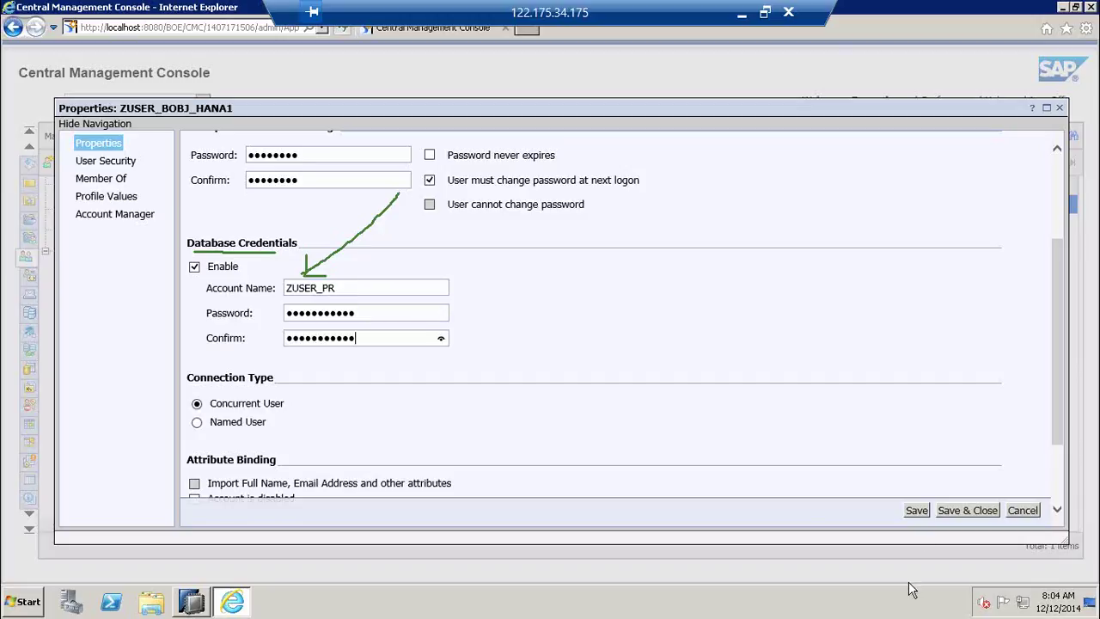
{"action": "left_click", "coordinate": [916, 511]}
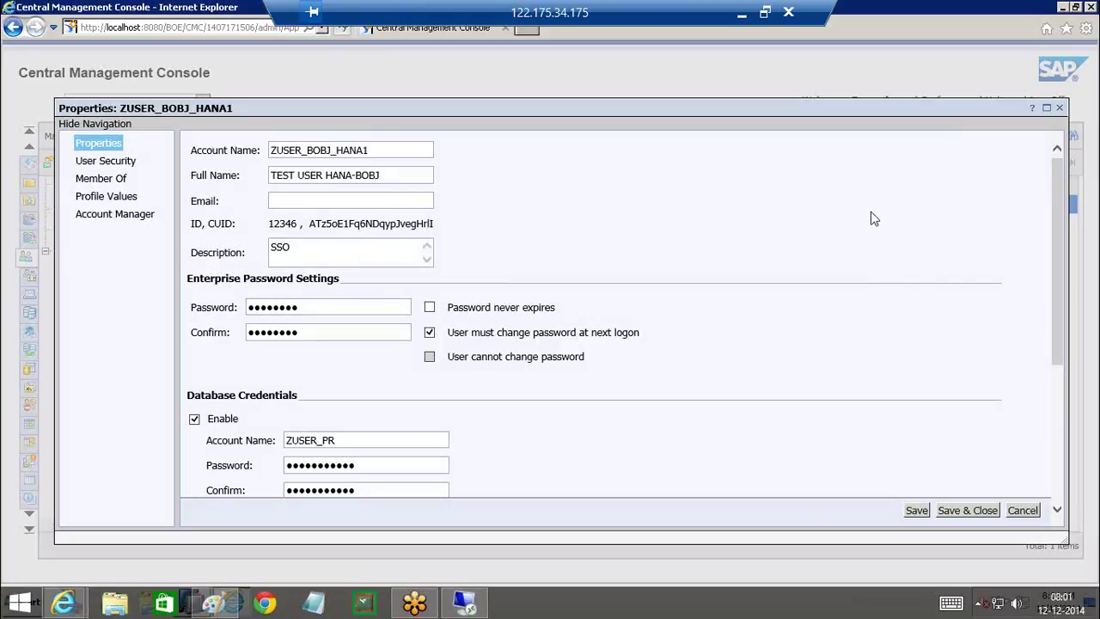
- Draw a curved two-headed arrow with a bow-tie mark linking ZUSER_BOBJ_HANA1 and ZUSER_PR, box both names, and add an X above ZUSER_PR
{"action": "mouse_move", "coordinate": [540, 230]}
{"action": "left_mouse_down"}
{"action": "mouse_move", "coordinate": [437, 153]}
{"action": "mouse_move", "coordinate": [391, 152]}
{"action": "mouse_move", "coordinate": [397, 143]}
{"action": "left_mouse_up"}
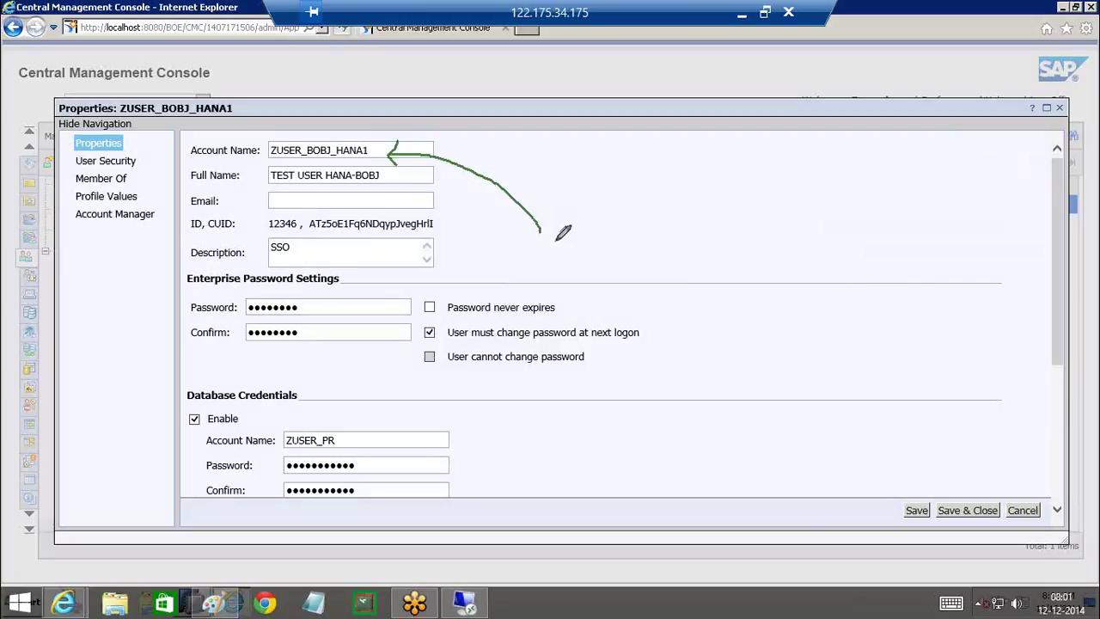
{"action": "mouse_move", "coordinate": [539, 231]}
{"action": "left_mouse_down"}
{"action": "mouse_move", "coordinate": [540, 275]}
{"action": "mouse_move", "coordinate": [388, 435]}
{"action": "mouse_move", "coordinate": [396, 447]}
{"action": "left_mouse_up"}
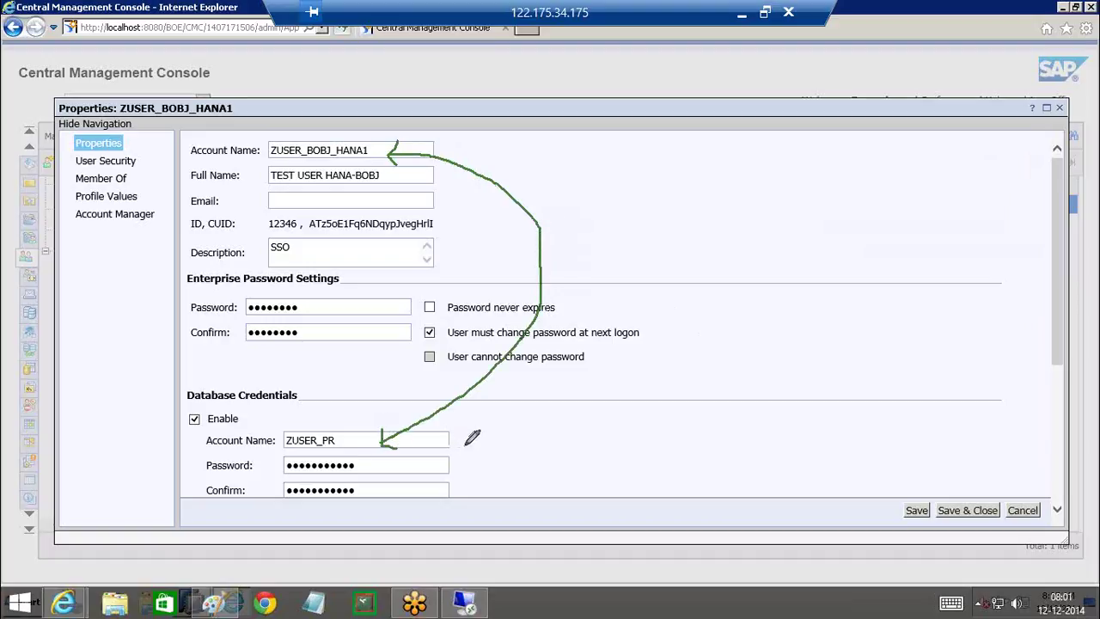
{"action": "mouse_move", "coordinate": [539, 244]}
{"action": "left_mouse_down"}
{"action": "mouse_move", "coordinate": [500, 243]}
{"action": "mouse_move", "coordinate": [514, 275]}
{"action": "mouse_move", "coordinate": [562, 239]}
{"action": "mouse_move", "coordinate": [562, 277]}
{"action": "mouse_move", "coordinate": [542, 251]}
{"action": "left_mouse_up"}
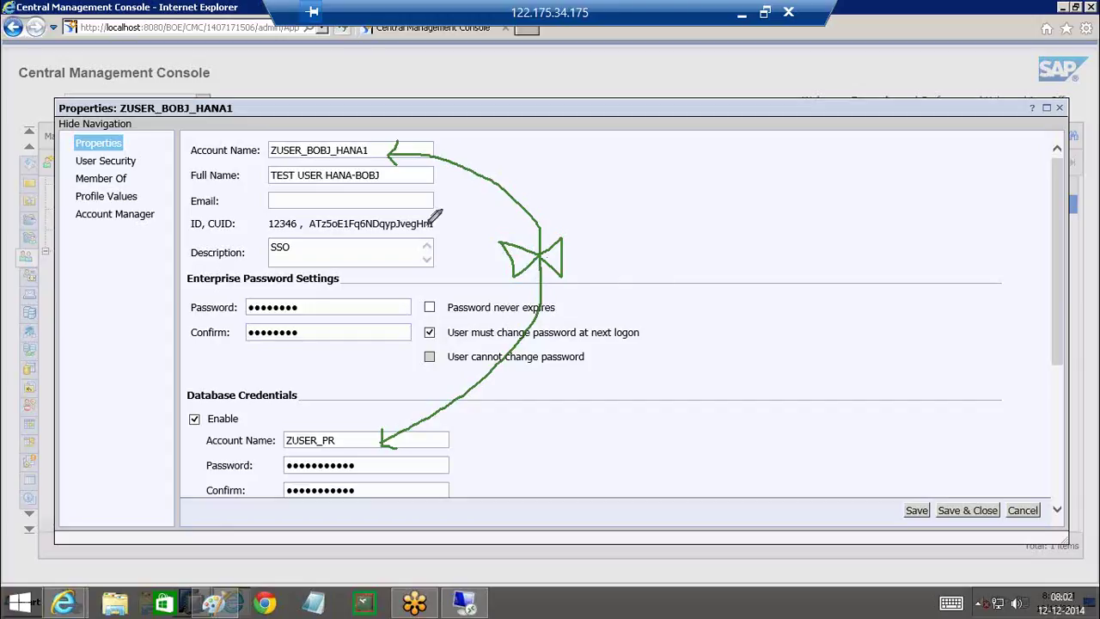
{"action": "mouse_move", "coordinate": [267, 158]}
{"action": "left_mouse_down"}
{"action": "mouse_move", "coordinate": [397, 157]}
{"action": "mouse_move", "coordinate": [248, 127]}
{"action": "mouse_move", "coordinate": [247, 164]}
{"action": "mouse_move", "coordinate": [275, 163]}
{"action": "left_mouse_up"}
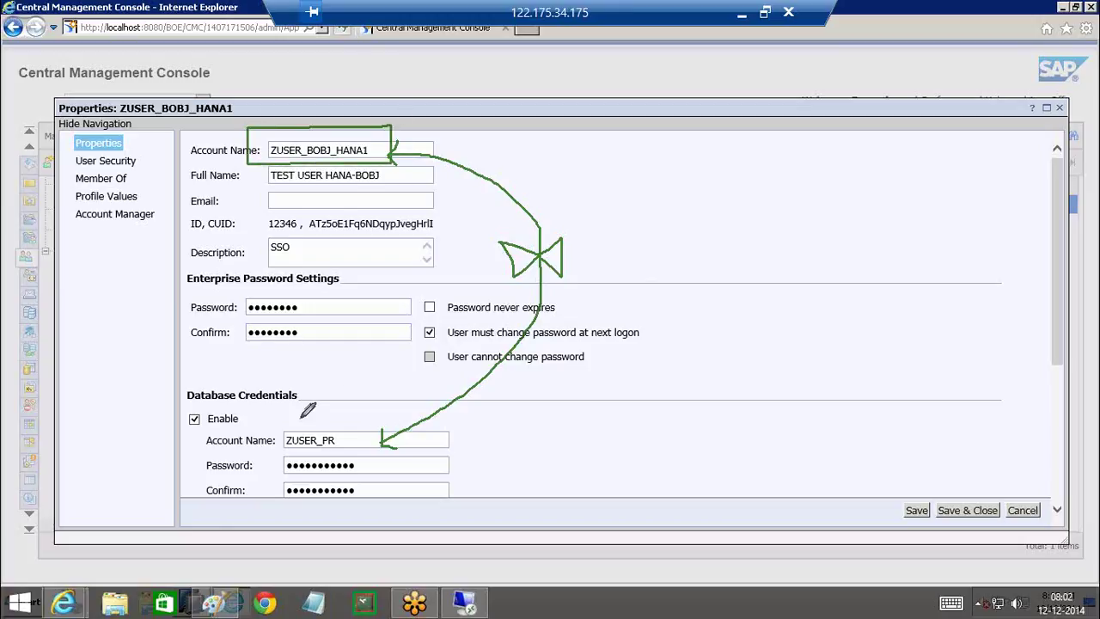
{"action": "mouse_move", "coordinate": [307, 411]}
{"action": "left_mouse_down"}
{"action": "mouse_move", "coordinate": [323, 423]}
{"action": "mouse_move", "coordinate": [307, 423]}
{"action": "left_mouse_up"}
{"action": "mouse_move", "coordinate": [280, 430]}
{"action": "left_mouse_down"}
{"action": "mouse_move", "coordinate": [341, 429]}
{"action": "mouse_move", "coordinate": [340, 451]}
{"action": "mouse_move", "coordinate": [278, 445]}
{"action": "mouse_move", "coordinate": [275, 429]}
{"action": "left_mouse_up"}
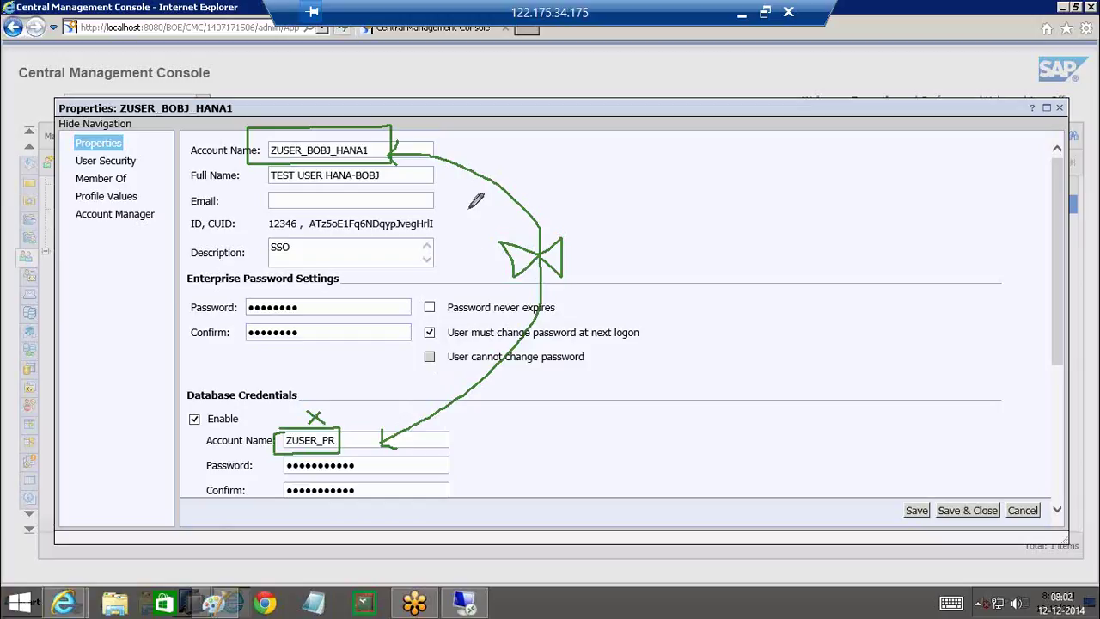
- Draw two more arrows branching from the bow-tie mark to the handwritten, circled labels U2 and U3
{"action": "mouse_move", "coordinate": [541, 230]}
{"action": "left_mouse_down"}
{"action": "mouse_move", "coordinate": [543, 108]}
{"action": "mouse_move", "coordinate": [513, 136]}
{"action": "mouse_move", "coordinate": [558, 129]}
{"action": "left_mouse_up"}
{"action": "mouse_move", "coordinate": [541, 230]}
{"action": "left_mouse_down"}
{"action": "mouse_move", "coordinate": [643, 128]}
{"action": "mouse_move", "coordinate": [643, 154]}
{"action": "left_mouse_up"}
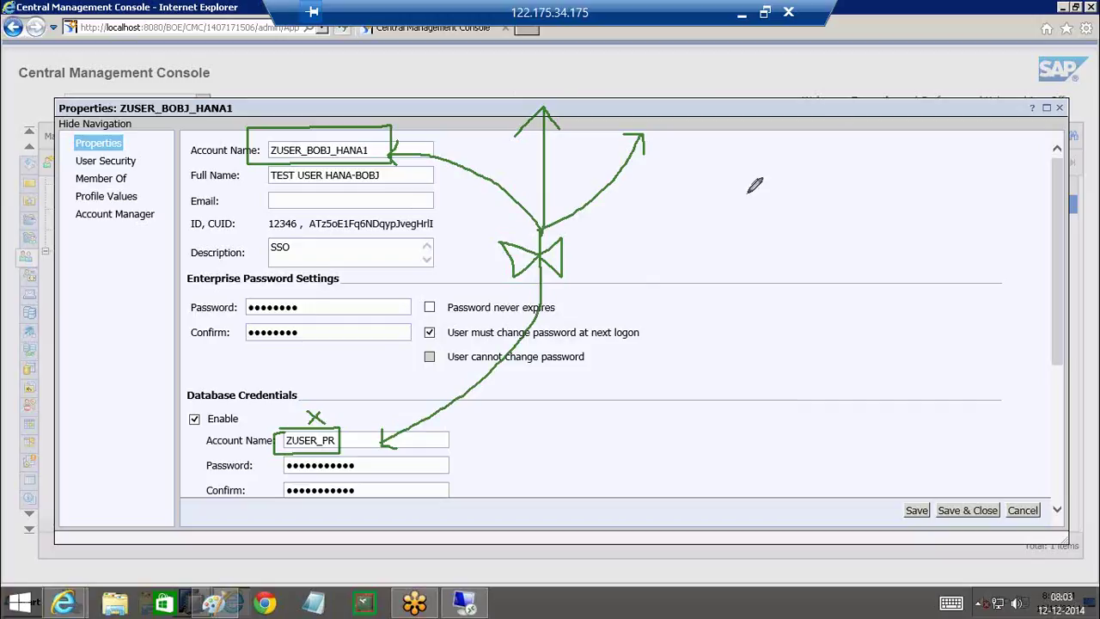
{"action": "mouse_move", "coordinate": [482, 65]}
{"action": "left_mouse_down"}
{"action": "mouse_move", "coordinate": [508, 64]}
{"action": "mouse_move", "coordinate": [550, 99]}
{"action": "left_mouse_up"}
{"action": "mouse_move", "coordinate": [549, 48]}
{"action": "left_mouse_down"}
{"action": "mouse_move", "coordinate": [481, 47]}
{"action": "mouse_move", "coordinate": [571, 65]}
{"action": "left_mouse_up"}
{"action": "mouse_move", "coordinate": [651, 86]}
{"action": "left_mouse_down"}
{"action": "mouse_move", "coordinate": [716, 84]}
{"action": "mouse_move", "coordinate": [713, 120]}
{"action": "left_mouse_up"}
{"action": "mouse_move", "coordinate": [655, 69]}
{"action": "left_mouse_down"}
{"action": "mouse_move", "coordinate": [730, 65]}
{"action": "mouse_move", "coordinate": [693, 62]}
{"action": "left_mouse_up"}
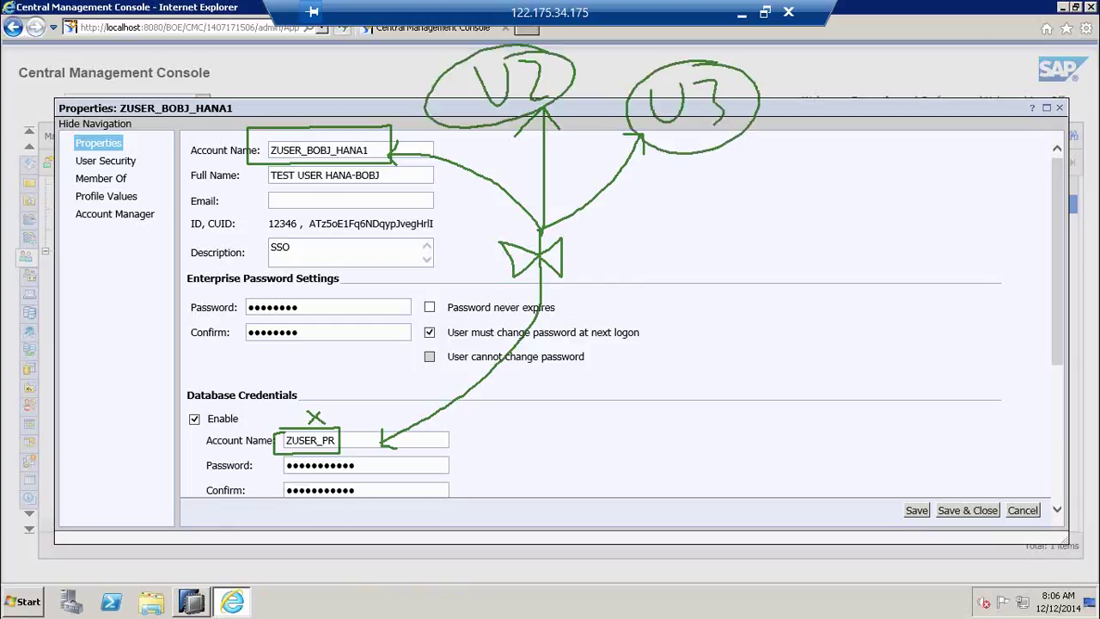
- Draw another branch arrow to a circled U4 label and add freehand marks beside the database account name and password fields
{"action": "left_click_drag", "start_coordinate": [547, 230], "coordinate": [691, 190]}
{"action": "left_click_drag", "start_coordinate": [679, 183], "coordinate": [688, 213]}
{"action": "mouse_move", "coordinate": [723, 175]}
{"action": "left_mouse_down"}
{"action": "mouse_move", "coordinate": [753, 168]}
{"action": "mouse_move", "coordinate": [800, 184]}
{"action": "mouse_move", "coordinate": [790, 216]}
{"action": "left_mouse_up"}
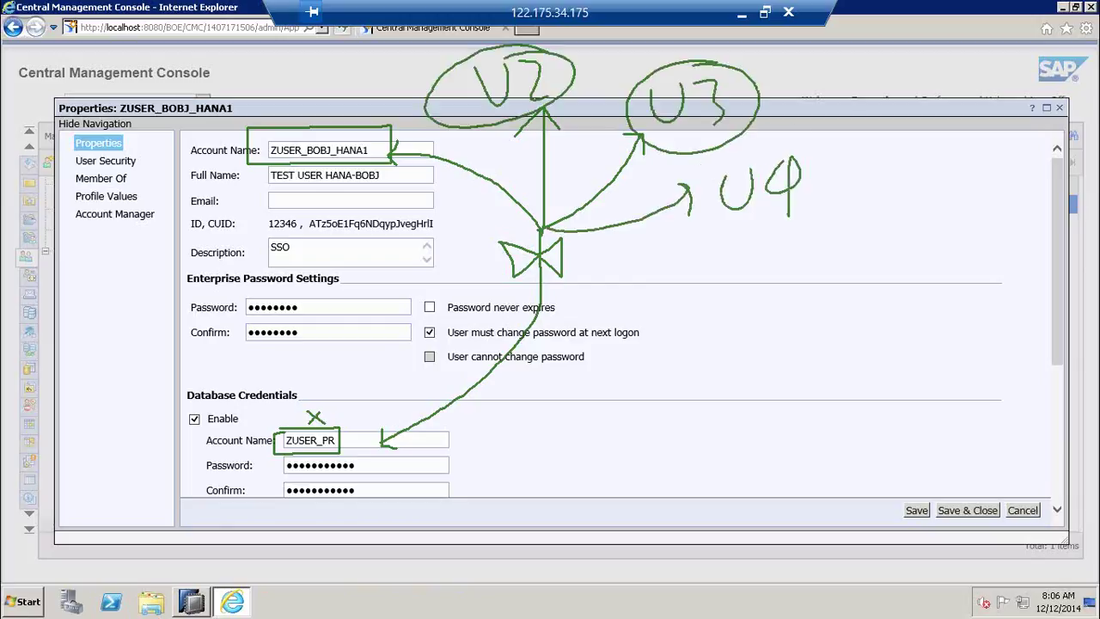
{"action": "mouse_move", "coordinate": [799, 129]}
{"action": "left_mouse_down"}
{"action": "mouse_move", "coordinate": [814, 200]}
{"action": "mouse_move", "coordinate": [768, 131]}
{"action": "left_mouse_up"}
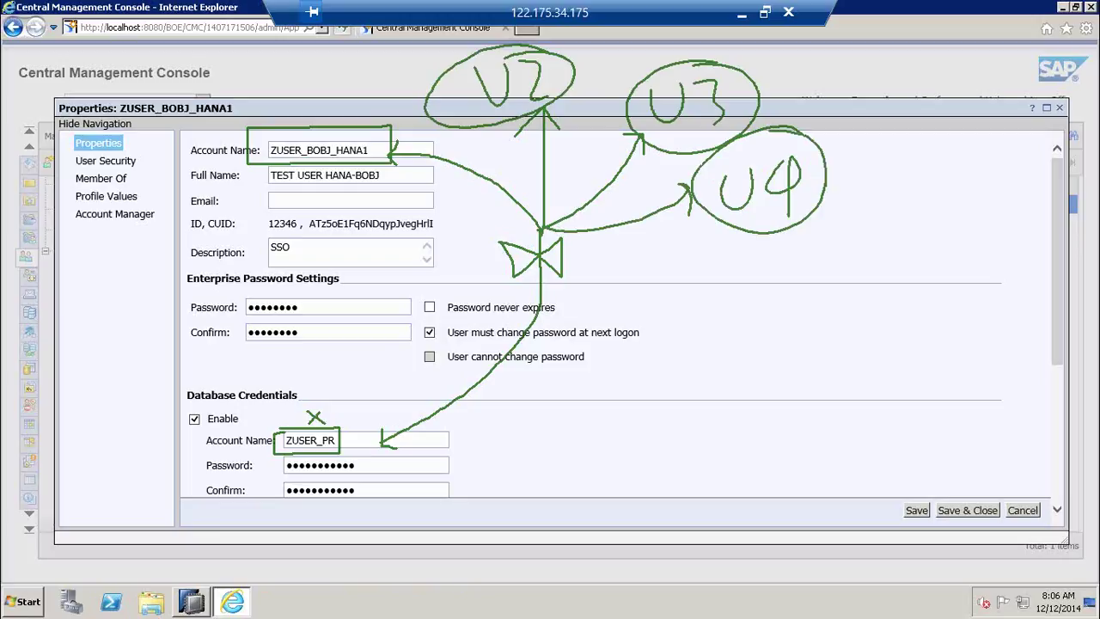
{"action": "mouse_move", "coordinate": [466, 419]}
{"action": "left_mouse_down"}
{"action": "mouse_move", "coordinate": [474, 469]}
{"action": "mouse_move", "coordinate": [469, 414]}
{"action": "left_mouse_up"}
{"action": "left_click_drag", "start_coordinate": [471, 490], "coordinate": [510, 460]}
{"action": "left_click_drag", "start_coordinate": [418, 475], "coordinate": [511, 405]}
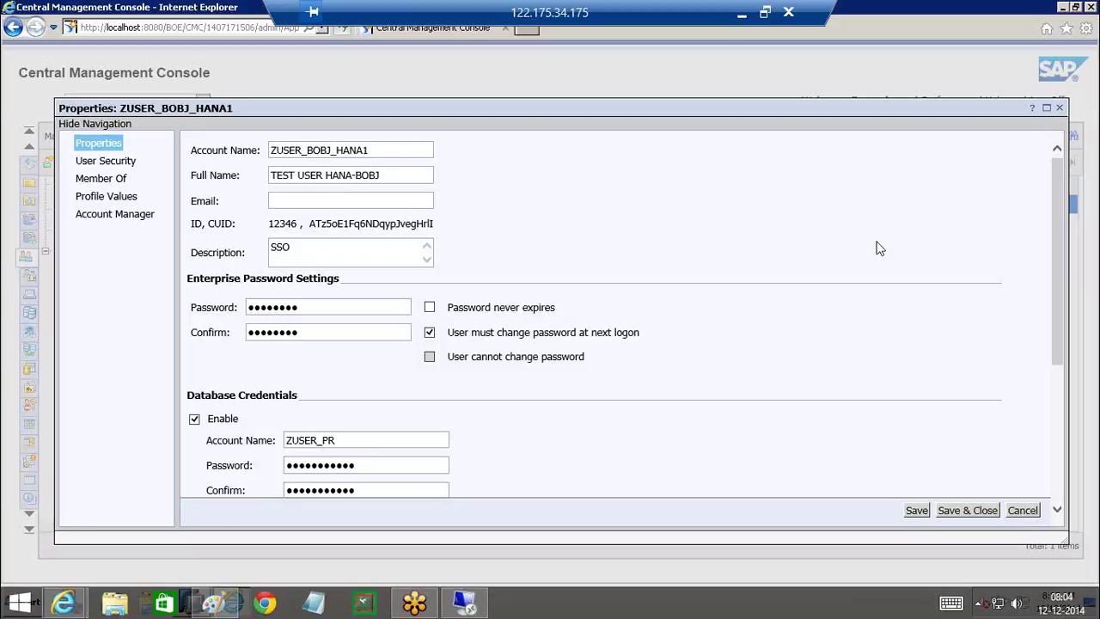
- Close the ZUSER_BOBJ_HANA1 properties without further changes and switch to SAP HANA Studio
{"action": "mouse_move", "coordinate": [292, 408]}
{"action": "left_mouse_down"}
{"action": "mouse_move", "coordinate": [191, 411]}
{"action": "mouse_move", "coordinate": [305, 383]}
{"action": "mouse_move", "coordinate": [176, 378]}
{"action": "mouse_move", "coordinate": [178, 411]}
{"action": "left_mouse_up"}
{"action": "left_click", "coordinate": [1022, 510]}
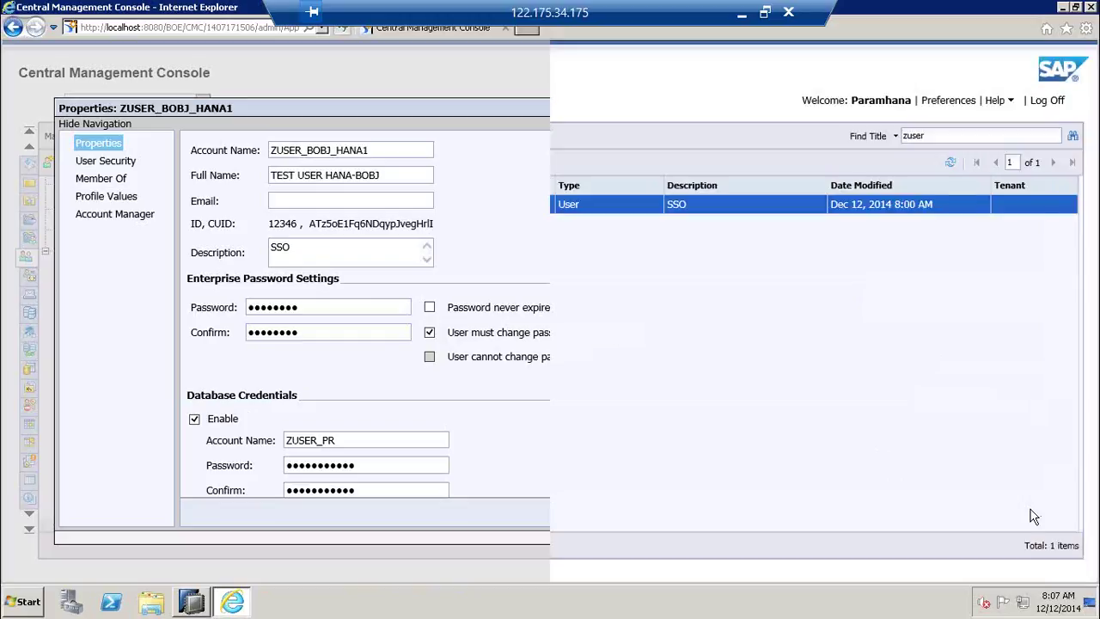
{"action": "left_click", "coordinate": [193, 604]}
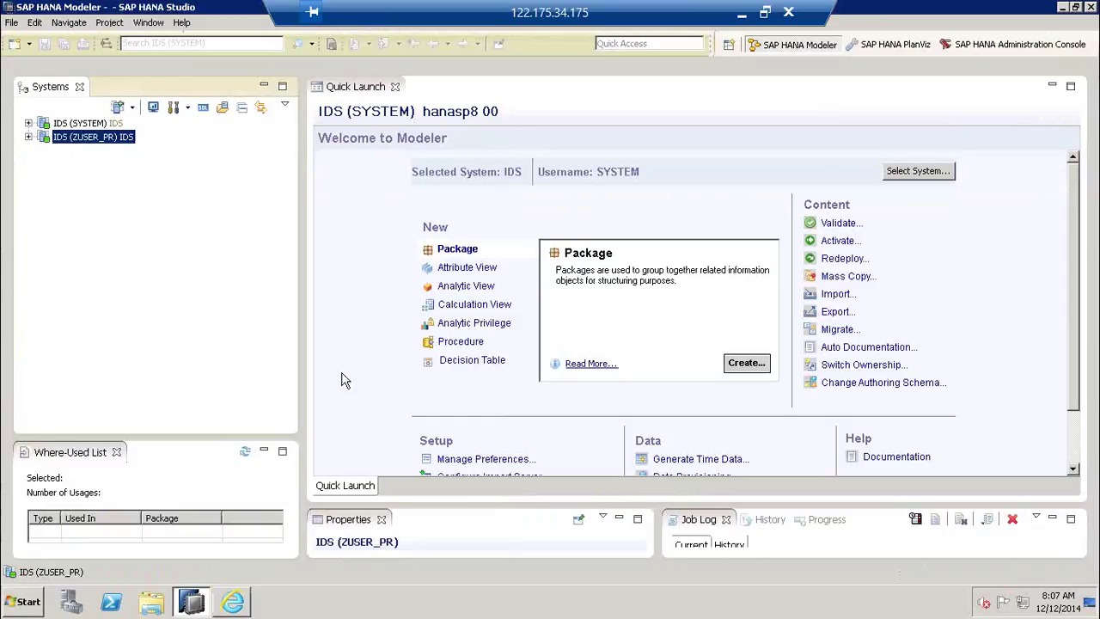
- Draw a box around the Configure Import Server link under Setup and an arrow pointing to it
{"action": "scroll", "coordinate": [344, 380], "scroll_direction": "down", "scroll_amount": 1}
{"action": "scroll", "coordinate": [343, 310], "scroll_direction": "down", "scroll_amount": 1}
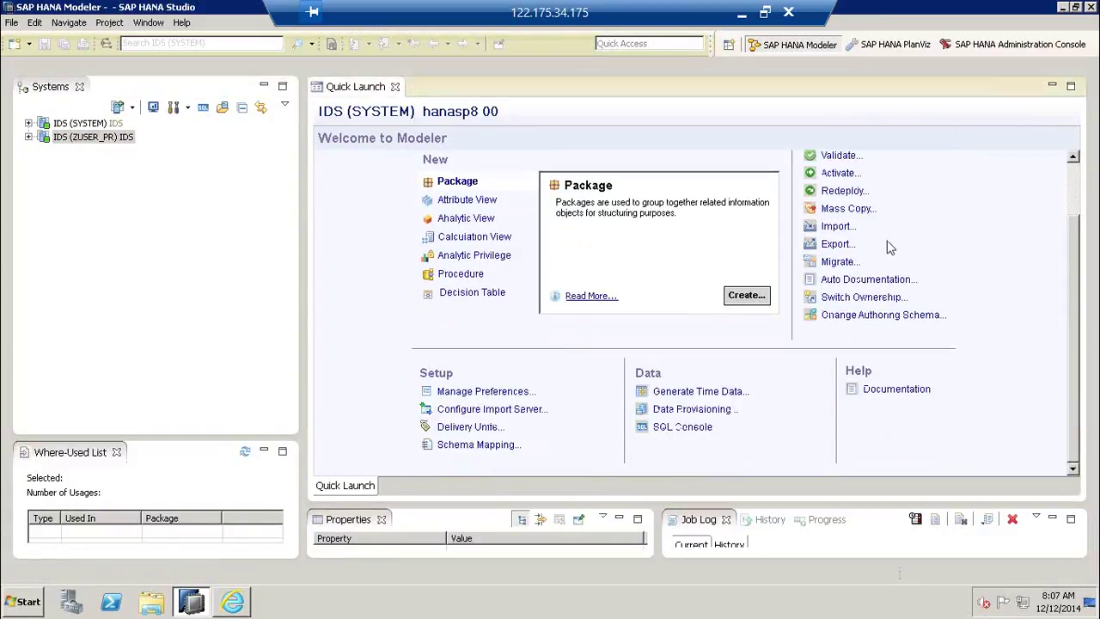
{"action": "mouse_move", "coordinate": [549, 398]}
{"action": "left_mouse_down"}
{"action": "mouse_move", "coordinate": [404, 398]}
{"action": "mouse_move", "coordinate": [405, 427]}
{"action": "mouse_move", "coordinate": [437, 427]}
{"action": "left_mouse_up"}
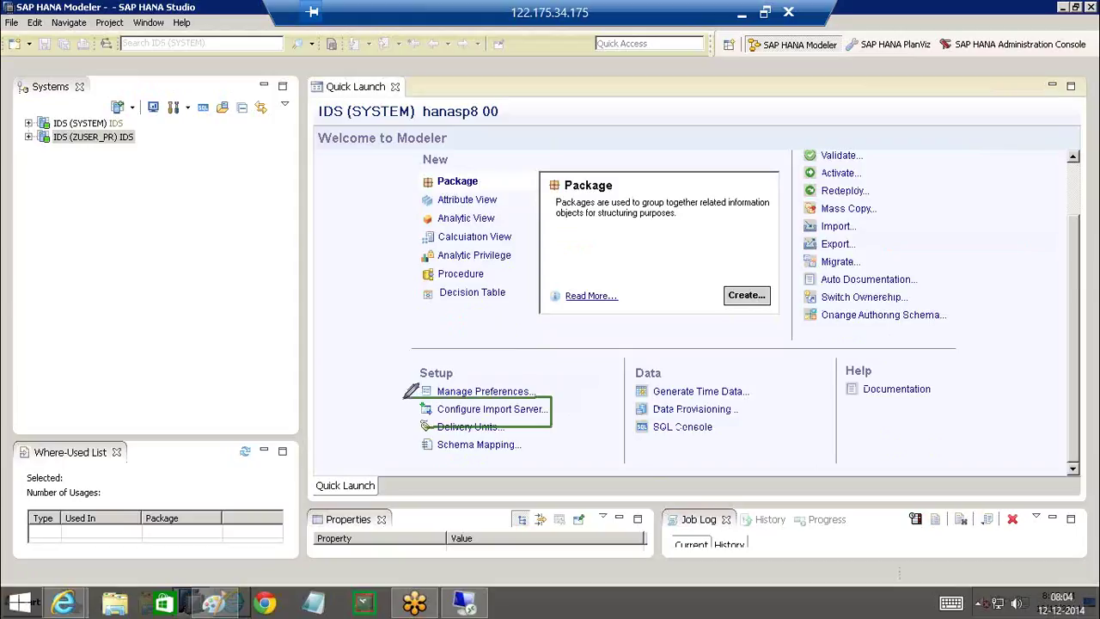
{"action": "mouse_move", "coordinate": [347, 335]}
{"action": "left_mouse_down"}
{"action": "mouse_move", "coordinate": [349, 416]}
{"action": "mouse_move", "coordinate": [380, 421]}
{"action": "mouse_move", "coordinate": [361, 437]}
{"action": "left_mouse_up"}
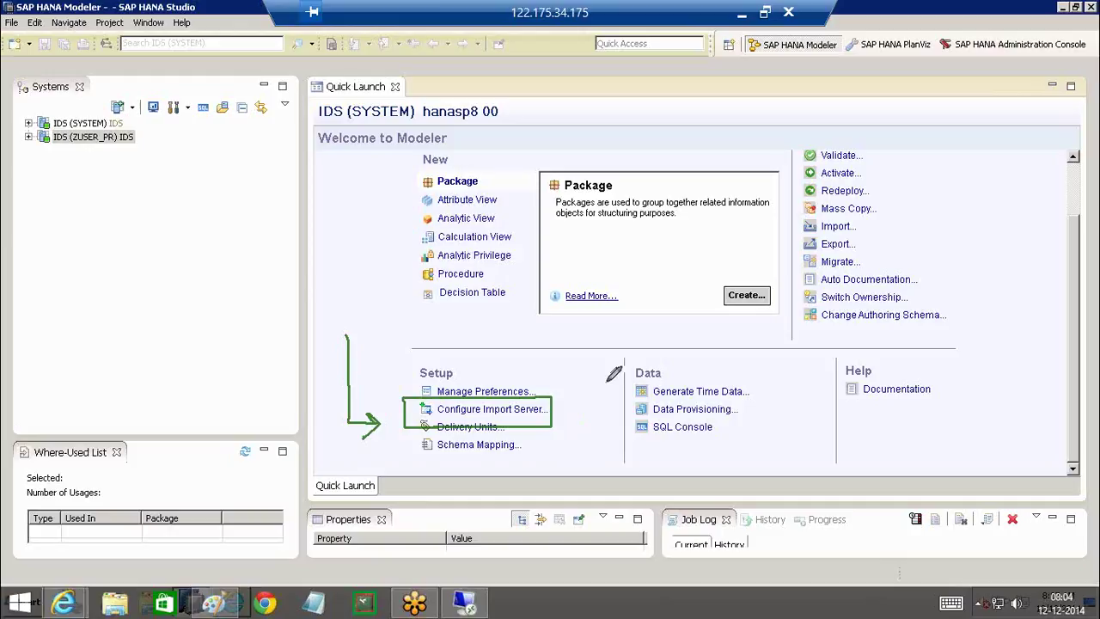
- Review the server address, repository name, ODBC data source and port fields of Configure Import Server, and cancel without entering values
{"action": "left_click", "coordinate": [516, 410]}
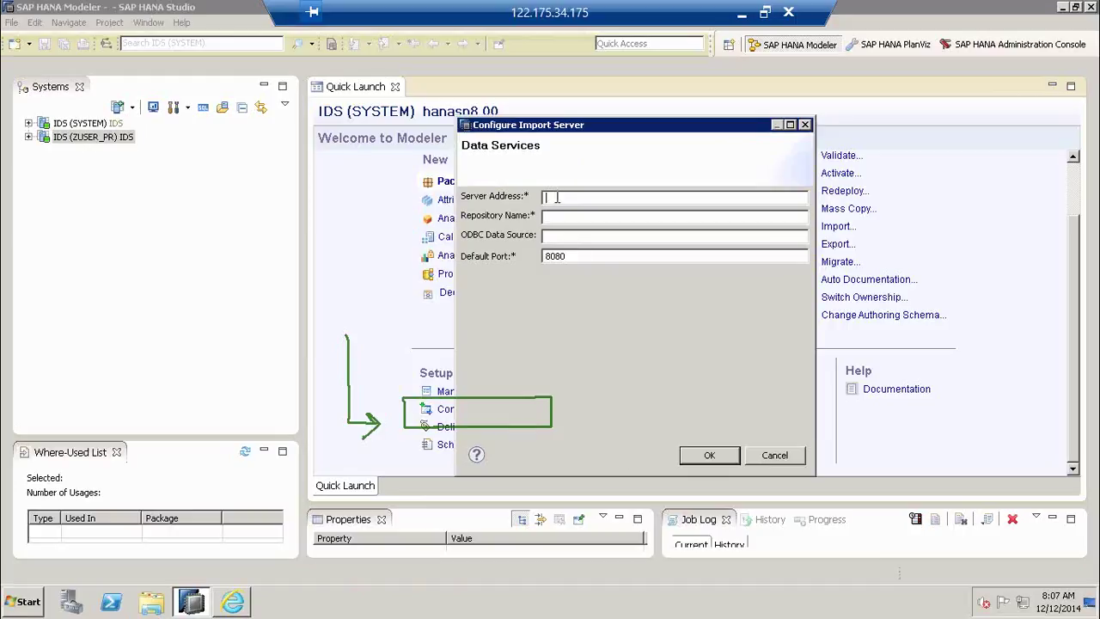
{"action": "left_click", "coordinate": [557, 217]}
{"action": "left_click", "coordinate": [556, 240]}
{"action": "key", "text": "Tab"}
{"action": "left_click", "coordinate": [774, 455]}
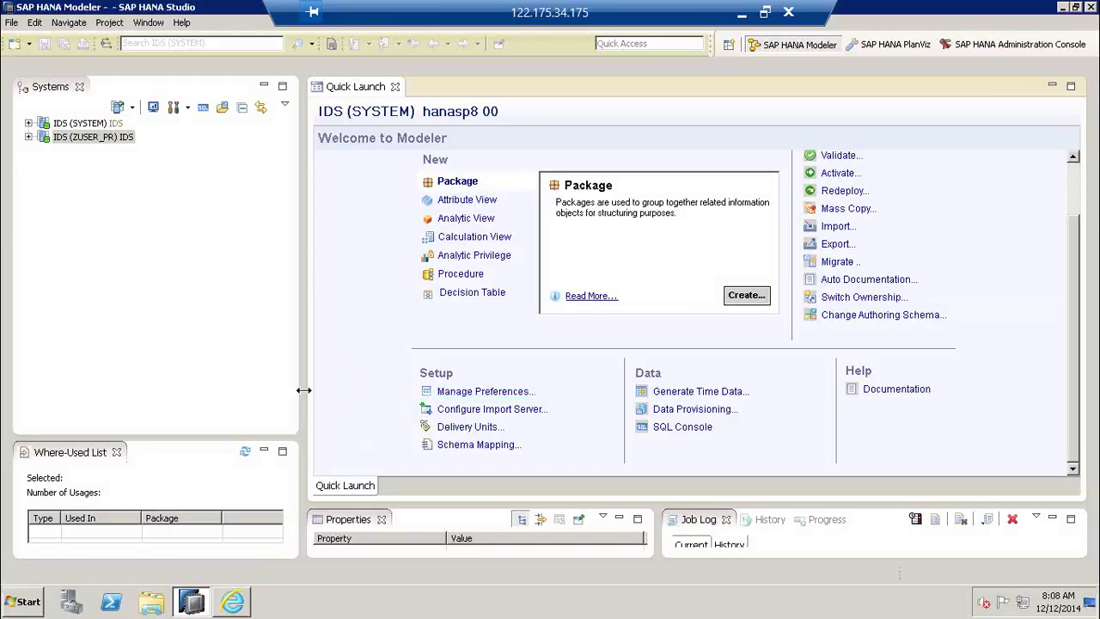
- Switch to the Central Management Console, select user ZUSER_BOBJ_HANA1, log off, and point out the logon form's user name and password fields
{"action": "left_click", "coordinate": [235, 603]}
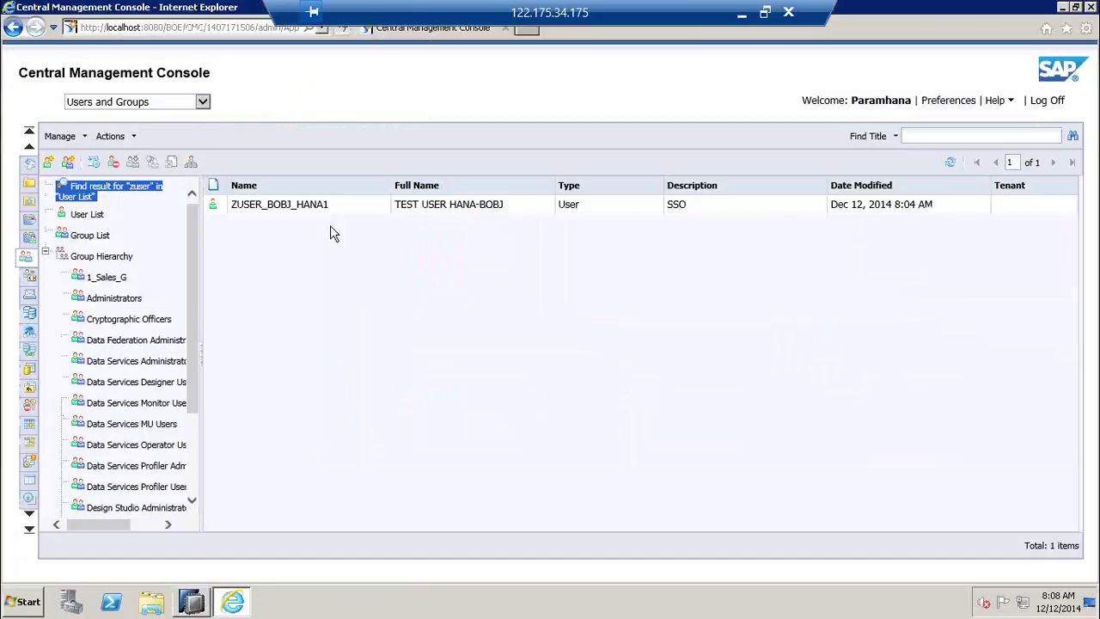
{"action": "left_click", "coordinate": [304, 208]}
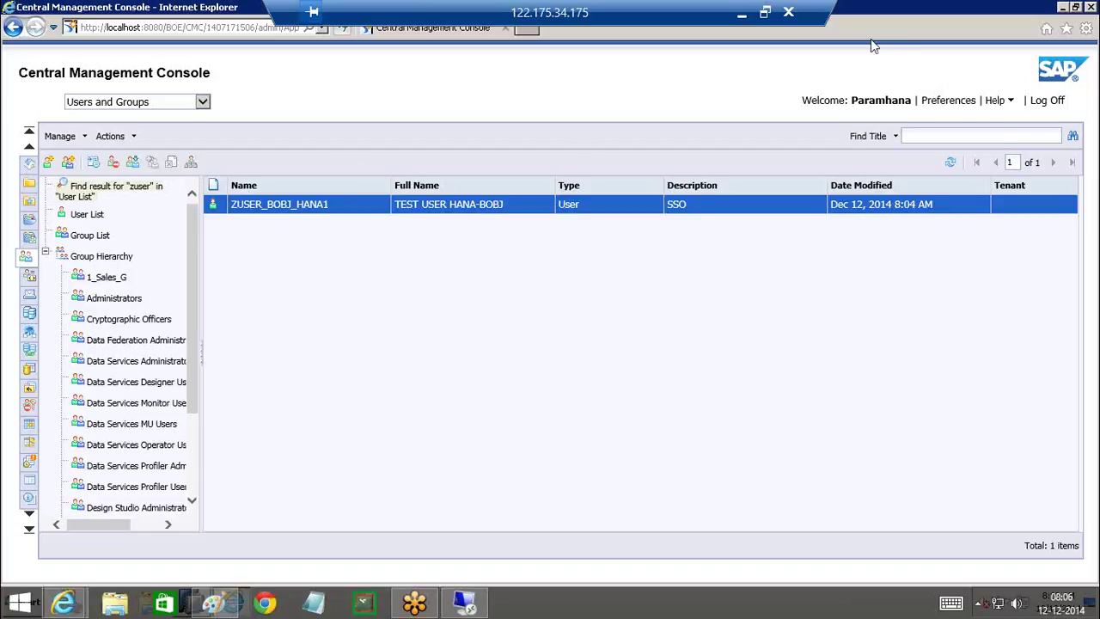
{"action": "left_click", "coordinate": [1048, 103]}
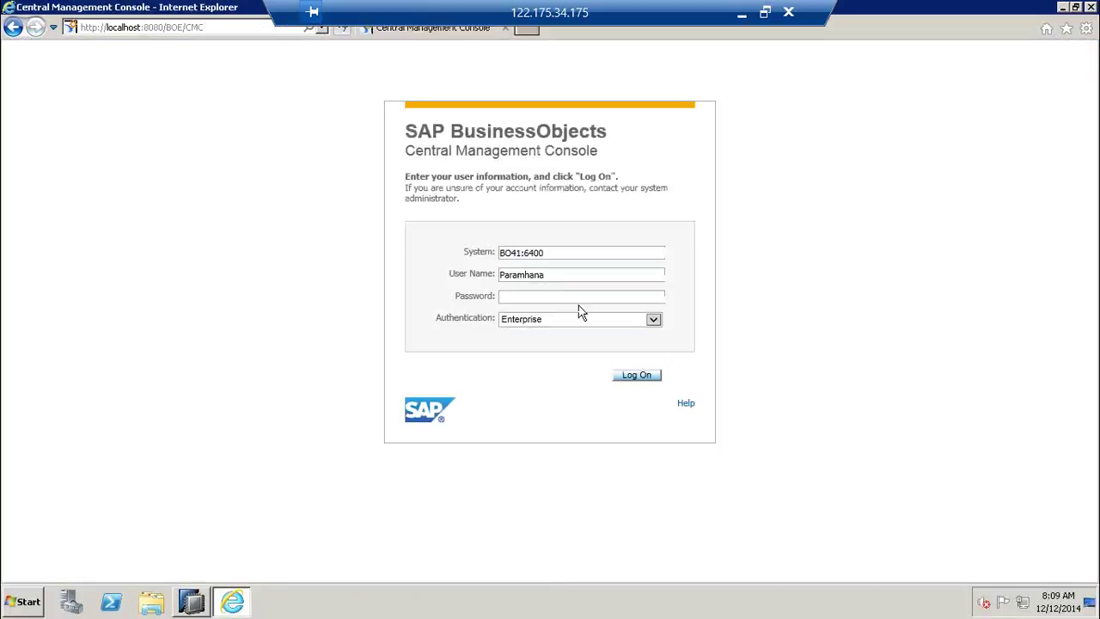
{"action": "left_click_drag", "start_coordinate": [550, 275], "coordinate": [490, 282]}
{"action": "left_click", "coordinate": [526, 298]}
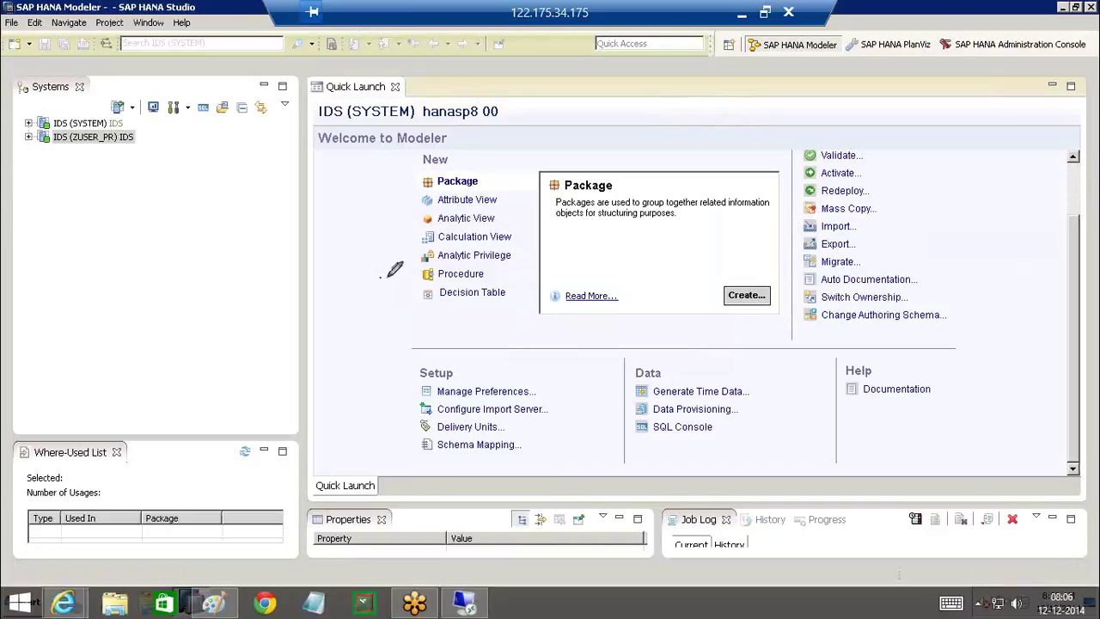
- In SAP HANA Studio, draw an arrow to Procedure and a bracket around the Analytic View, Calculation View and Analytic Privilege entries
{"action": "mouse_move", "coordinate": [381, 275]}
{"action": "left_mouse_down"}
{"action": "mouse_move", "coordinate": [529, 265]}
{"action": "mouse_move", "coordinate": [523, 217]}
{"action": "left_mouse_up"}
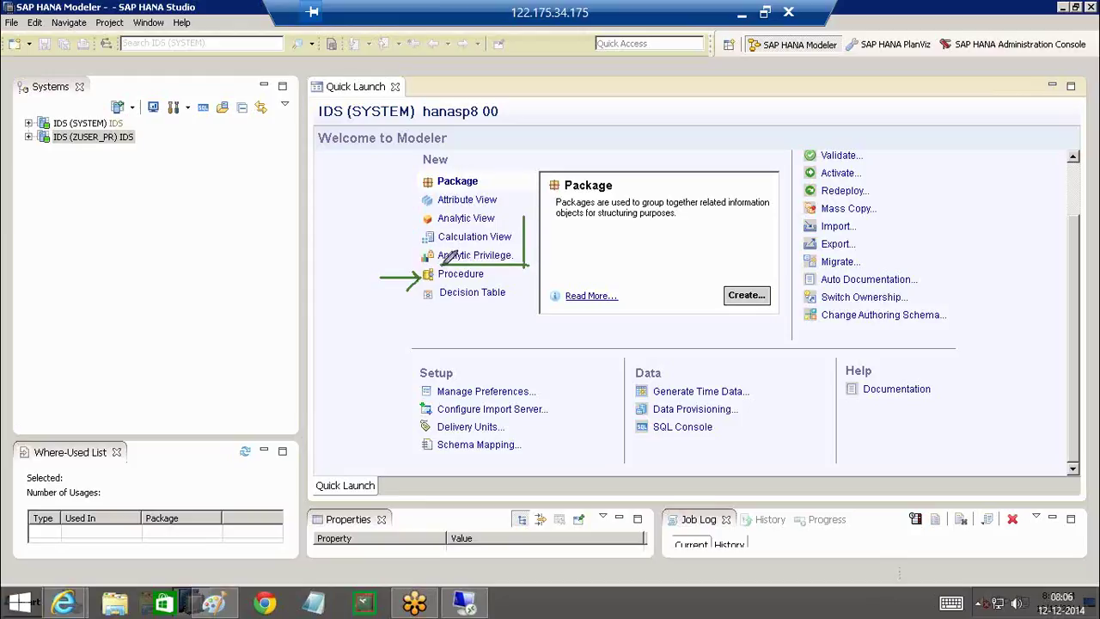
{"action": "mouse_move", "coordinate": [442, 265]}
{"action": "left_mouse_down"}
{"action": "mouse_move", "coordinate": [401, 265]}
{"action": "mouse_move", "coordinate": [410, 206]}
{"action": "left_mouse_up"}
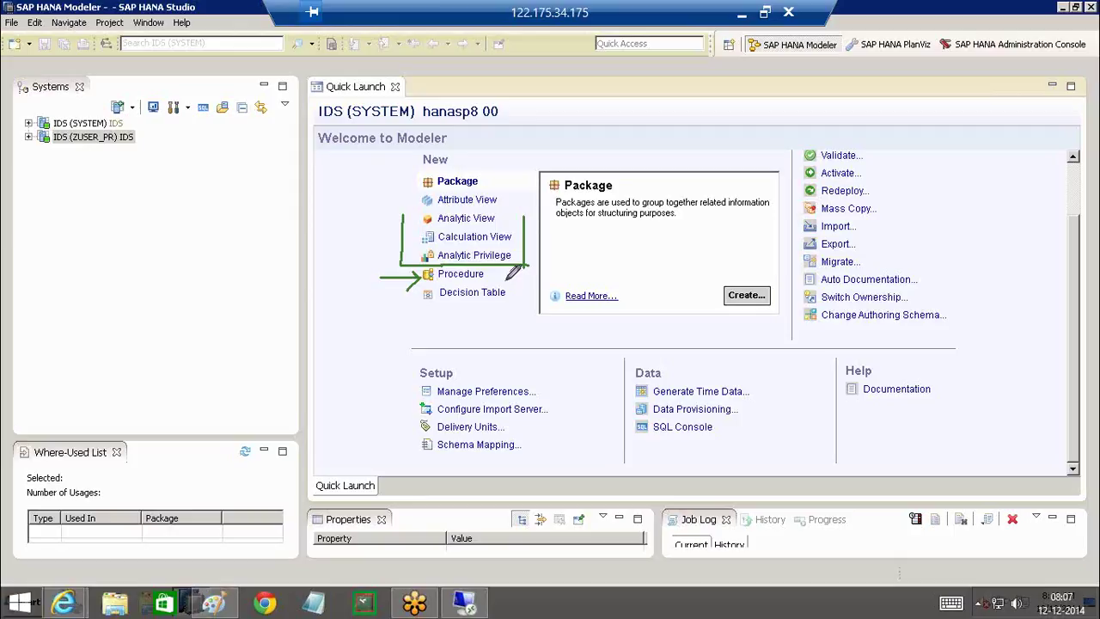
{"action": "left_click", "coordinate": [582, 274]}
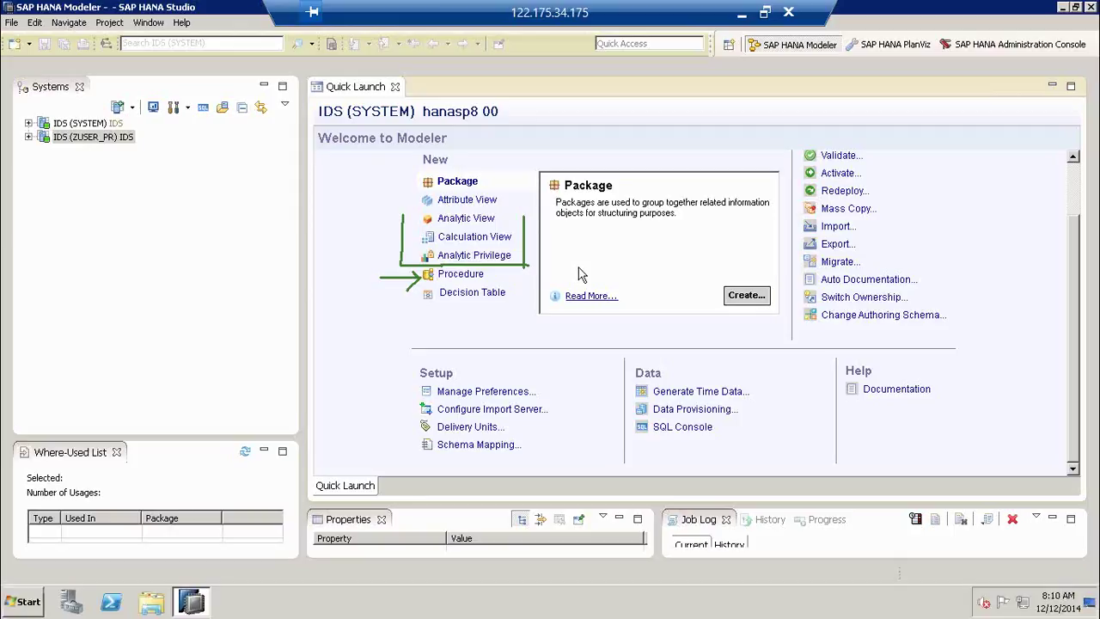
- Show the Procedure description, mark it with a line, underline Procedure, and draw an arrow to Decision Table
{"action": "left_click", "coordinate": [469, 280]}
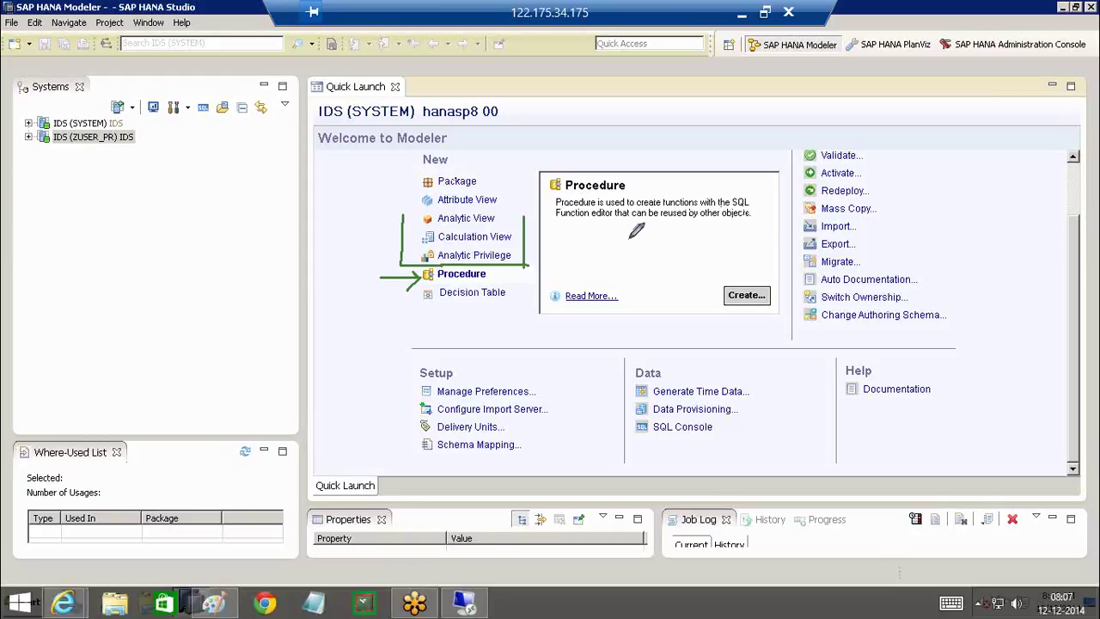
{"action": "left_click_drag", "start_coordinate": [610, 237], "coordinate": [740, 237]}
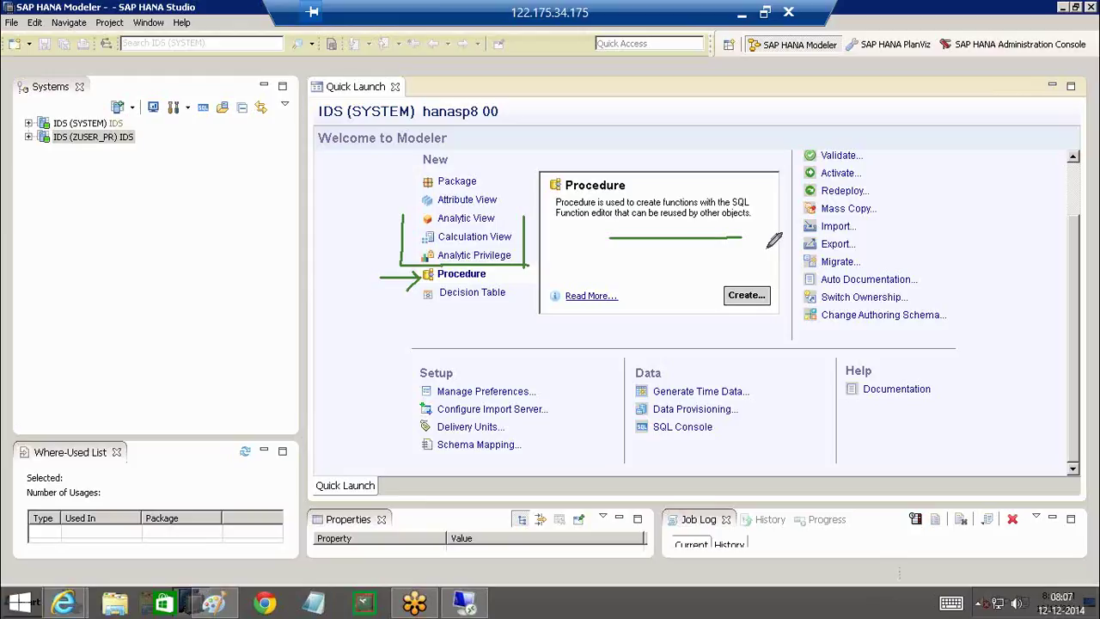
{"action": "mouse_move", "coordinate": [376, 301]}
{"action": "left_mouse_down"}
{"action": "mouse_move", "coordinate": [421, 300]}
{"action": "mouse_move", "coordinate": [411, 316]}
{"action": "left_mouse_up"}
{"action": "left_click_drag", "start_coordinate": [436, 280], "coordinate": [486, 278]}
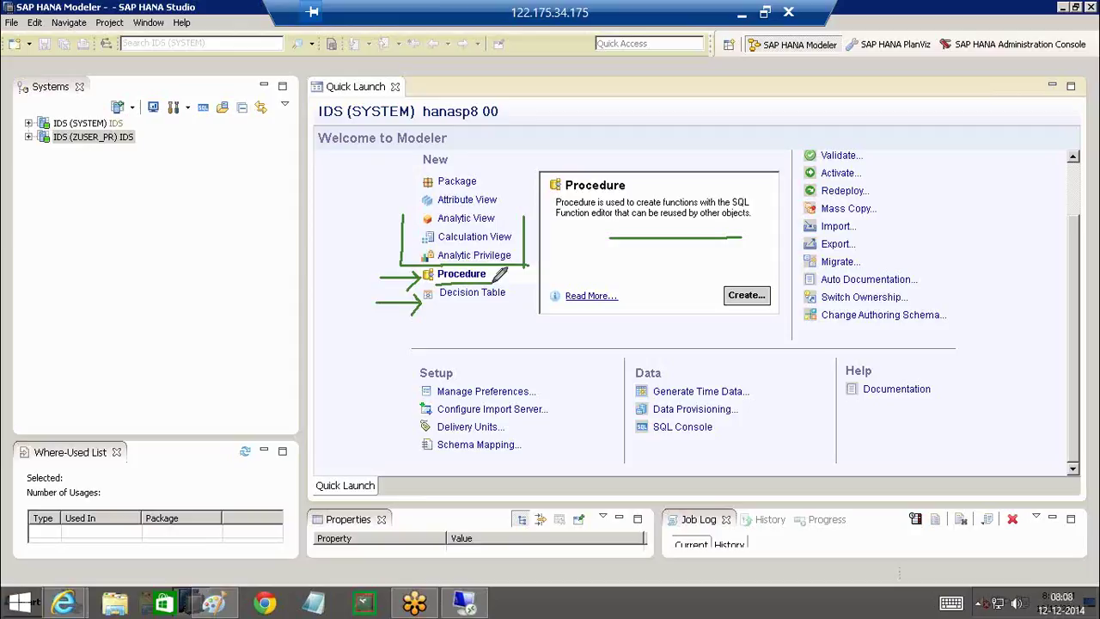
- Underline Decision Table and show its description, then clear all marks and return to the Procedure description
{"action": "left_click_drag", "start_coordinate": [450, 306], "coordinate": [502, 305]}
{"action": "left_click", "coordinate": [494, 301]}
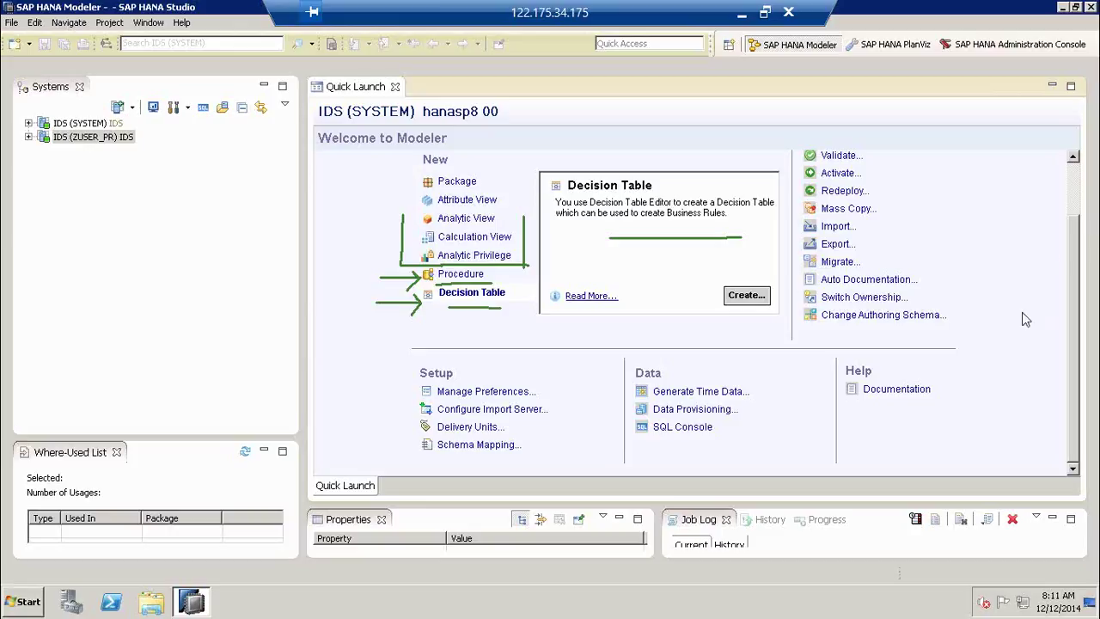
{"action": "key", "text": "Escape"}
{"action": "left_click", "coordinate": [461, 273]}
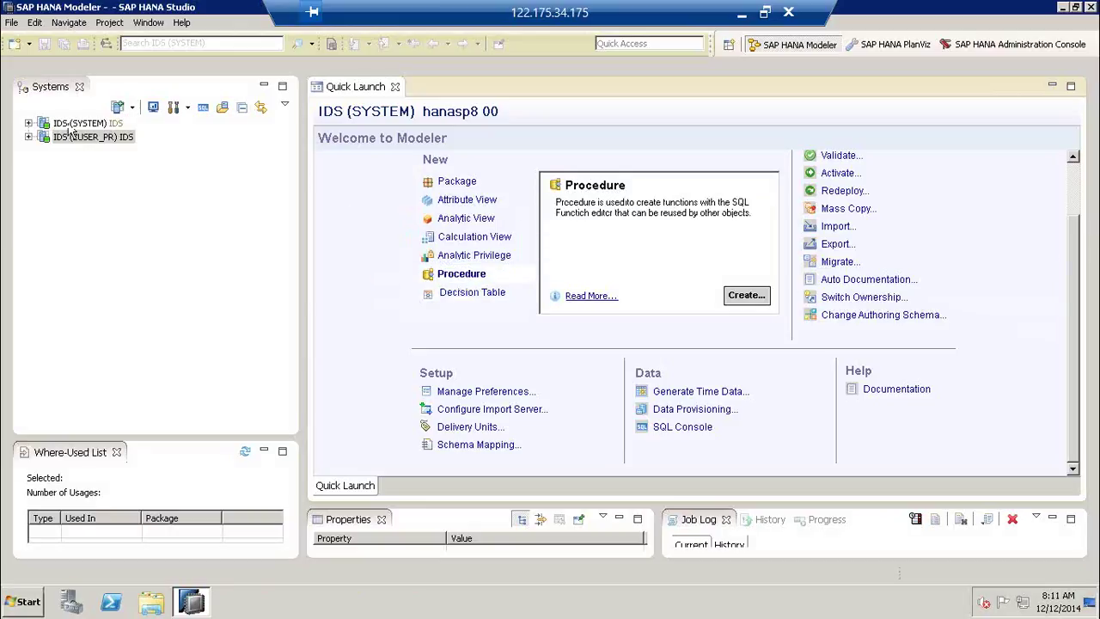
- Expand both IDS systems, and under IDS (SYSTEM) expand the Content folder down to subpackage SUBP01 of Z_PACKAGE_SCM_PR
{"action": "left_click", "coordinate": [30, 125]}
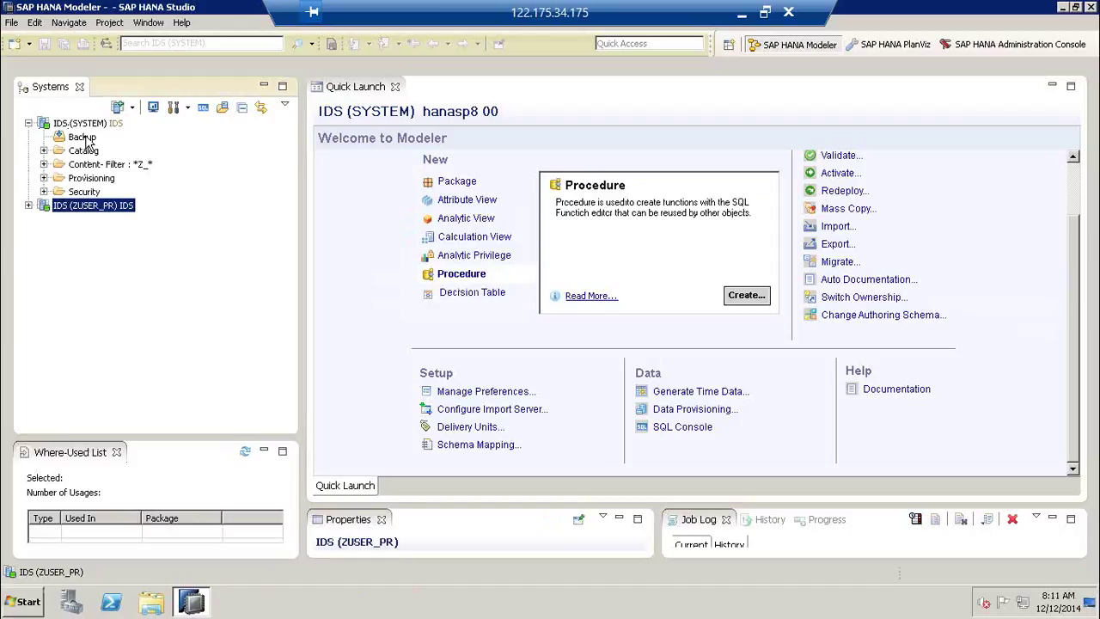
{"action": "left_click", "coordinate": [28, 205]}
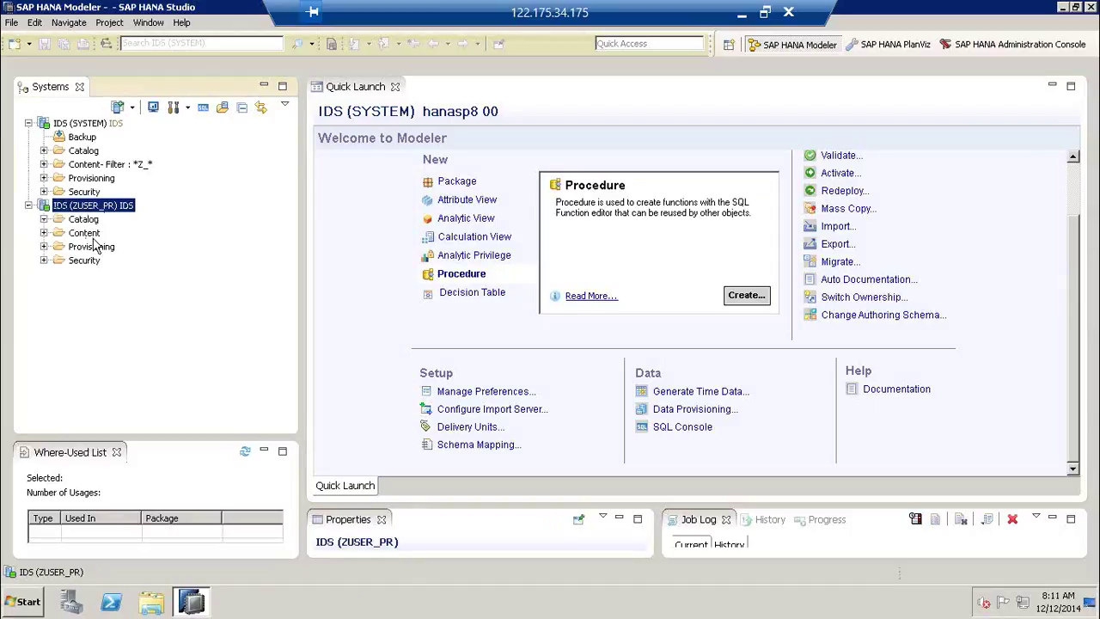
{"action": "left_click", "coordinate": [43, 164]}
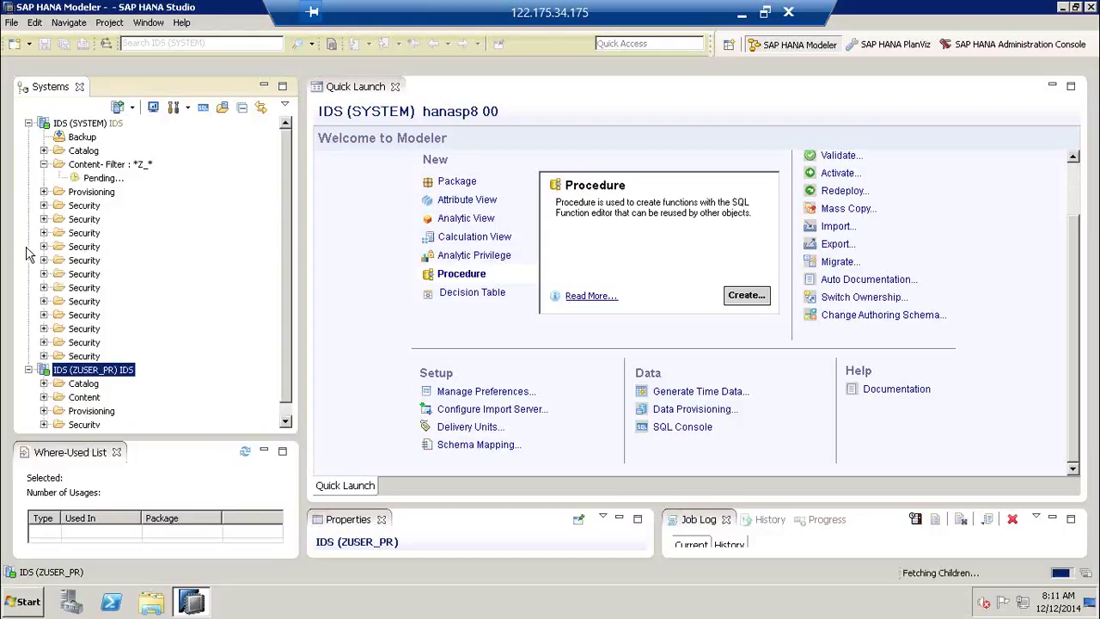
{"action": "left_click", "coordinate": [72, 301]}
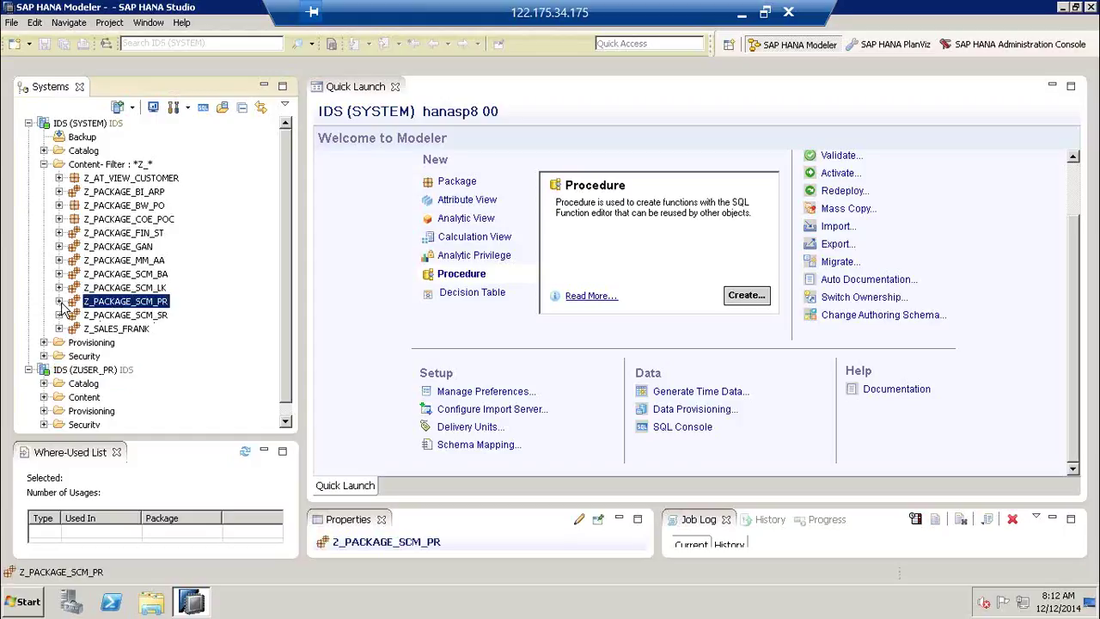
{"action": "left_click", "coordinate": [59, 302]}
{"action": "left_click", "coordinate": [74, 315]}
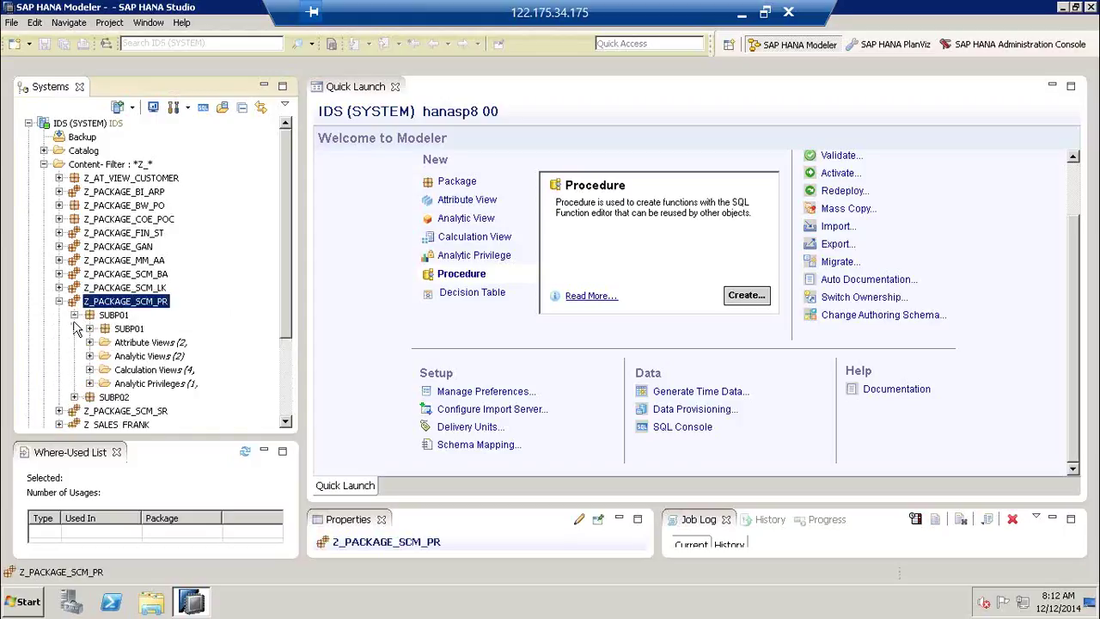
- Start a new SQL procedure in subpackage SUBP01 with the name and label ZPROC_TEST_001
{"action": "left_click", "coordinate": [117, 317]}
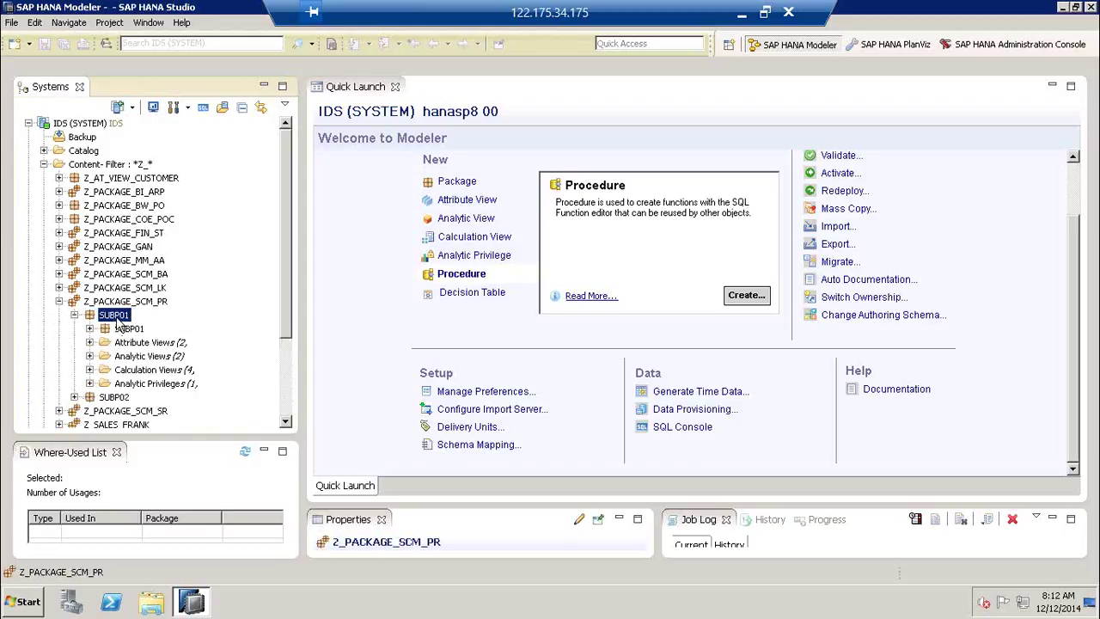
{"action": "right_click", "coordinate": [119, 320]}
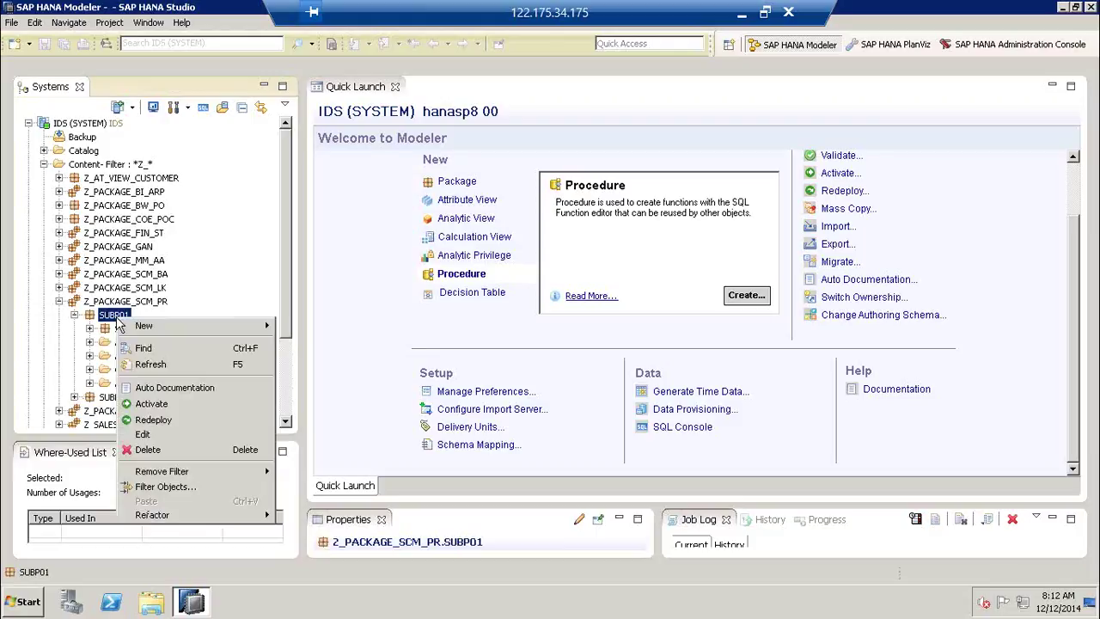
{"action": "mouse_move", "coordinate": [215, 327]}
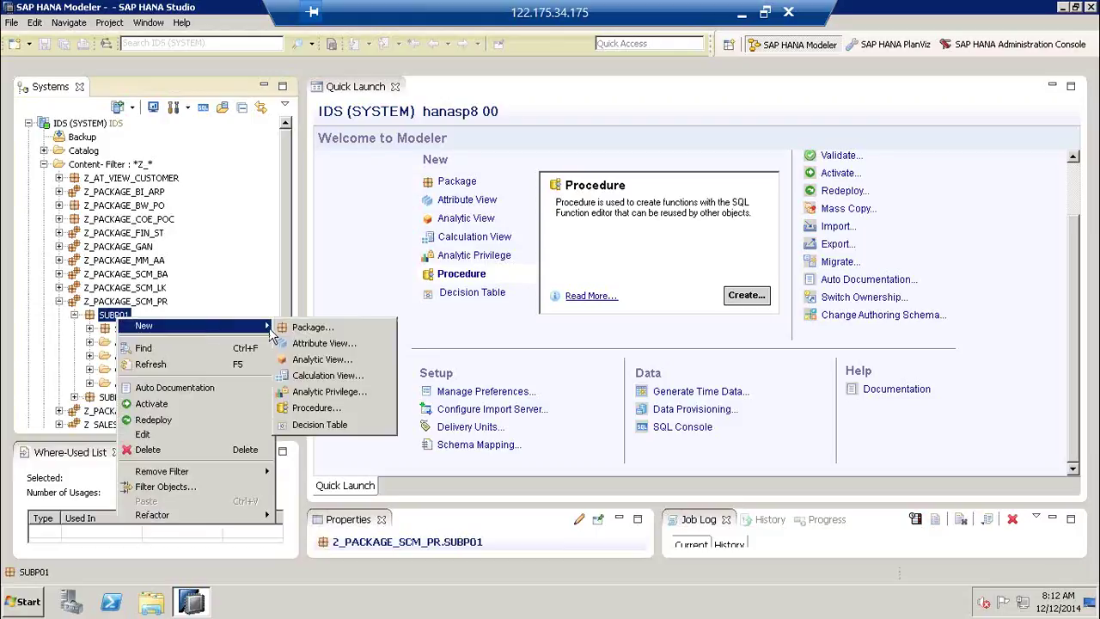
{"action": "left_click", "coordinate": [352, 410]}
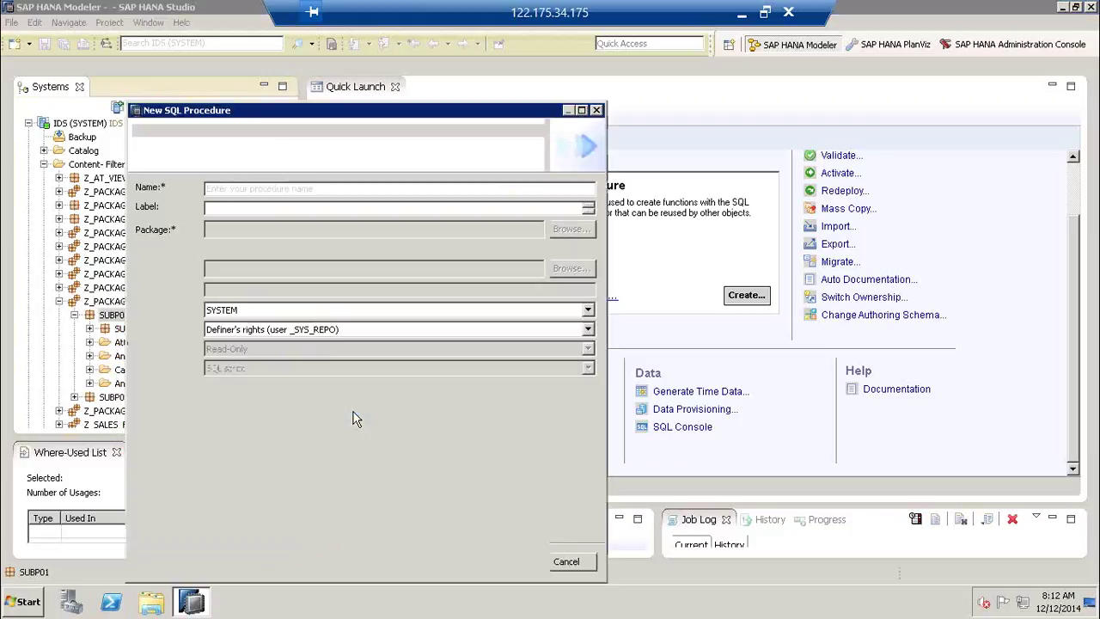
{"action": "type", "text": "ZPROC_TEST_0008"}
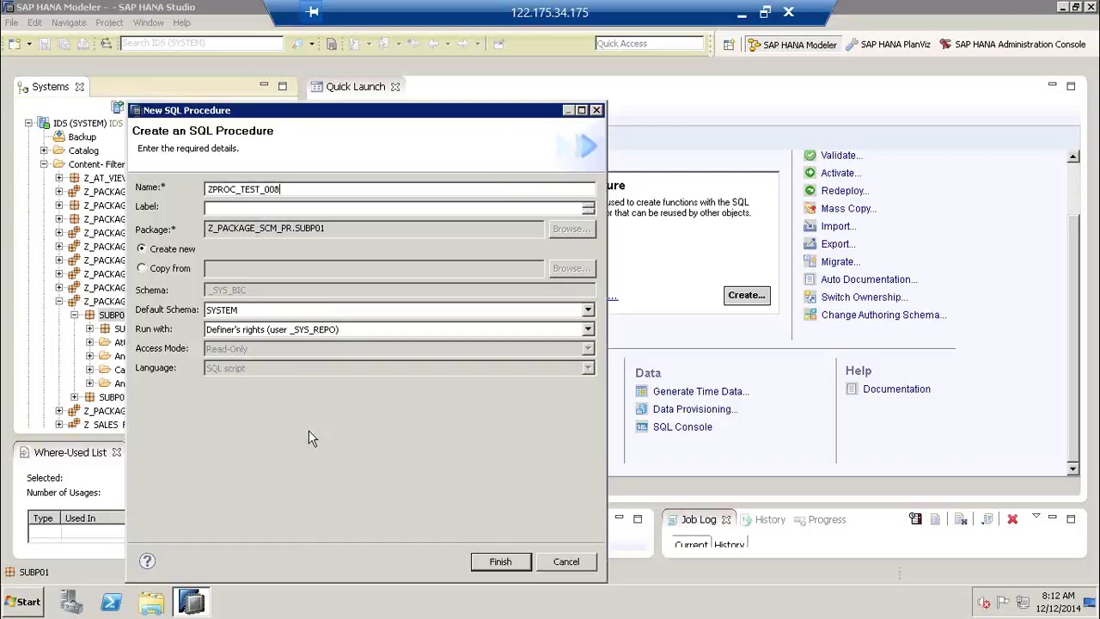
{"action": "left_click", "coordinate": [279, 208]}
- Browse the available default schemas for the new procedure and keep SYSTEM
{"action": "left_click", "coordinate": [265, 311]}
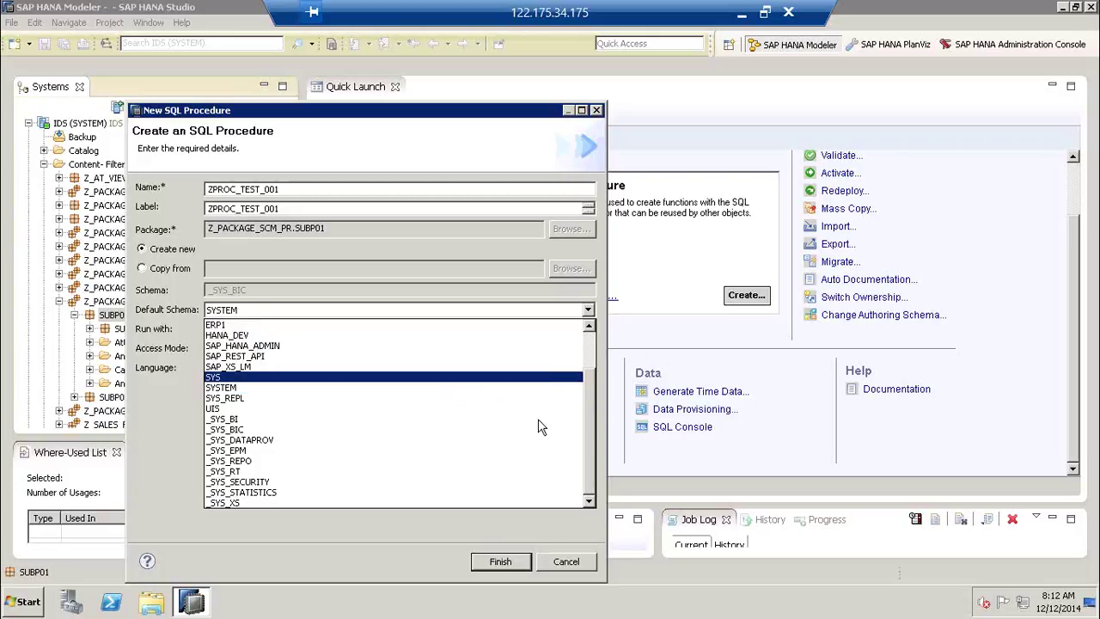
{"action": "scroll", "coordinate": [594, 421], "scroll_direction": "up", "scroll_amount": 2}
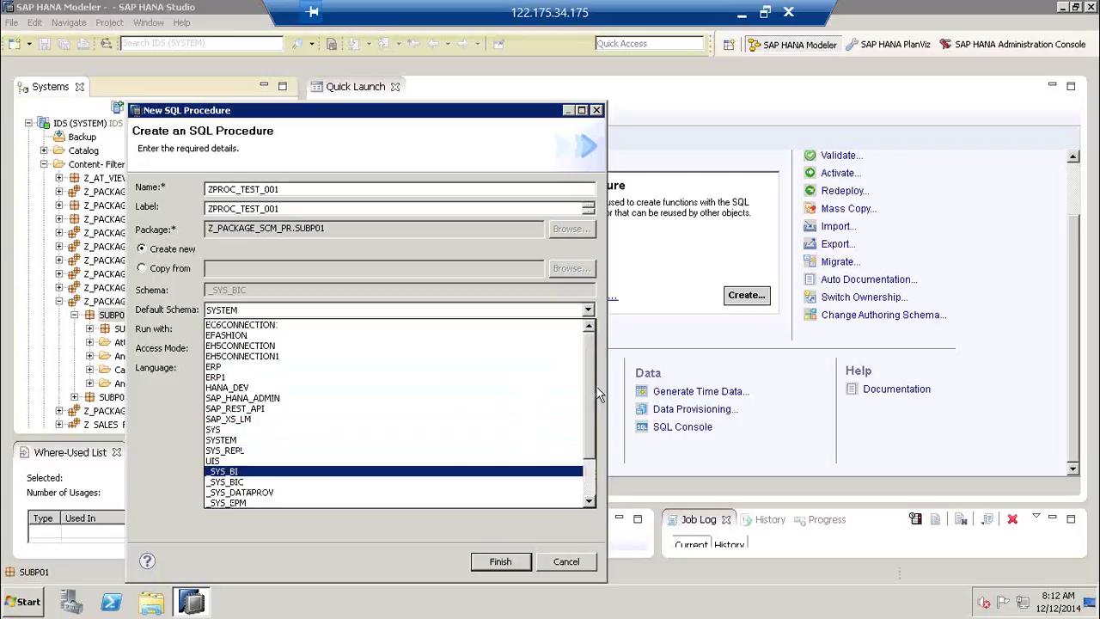
{"action": "scroll", "coordinate": [599, 494], "scroll_direction": "down", "scroll_amount": 2}
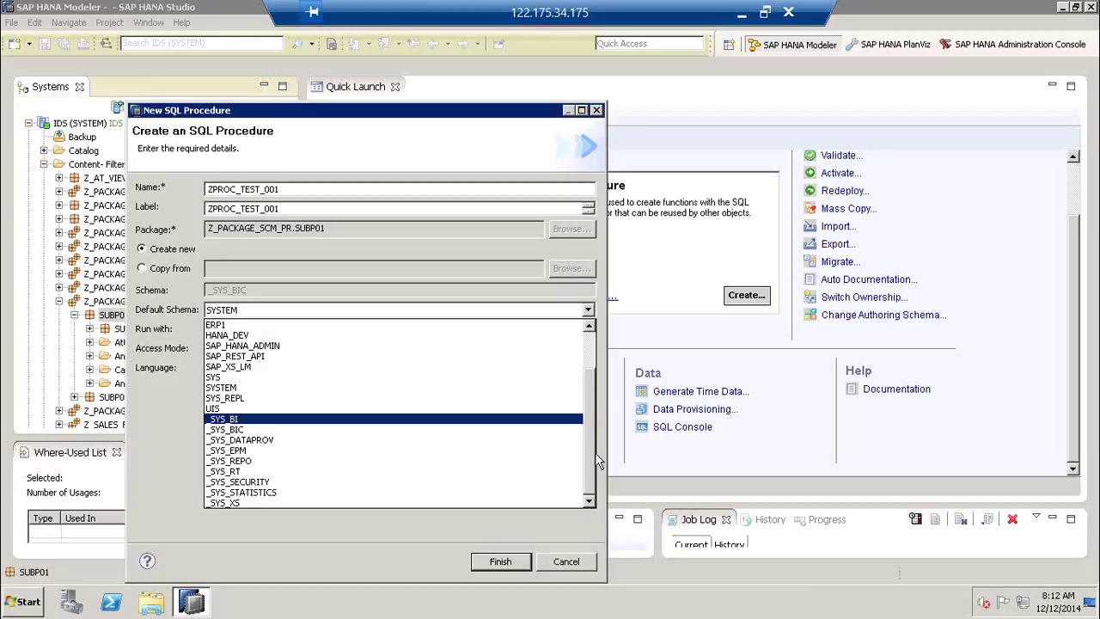
{"action": "left_click_drag", "start_coordinate": [591, 384], "coordinate": [591, 363]}
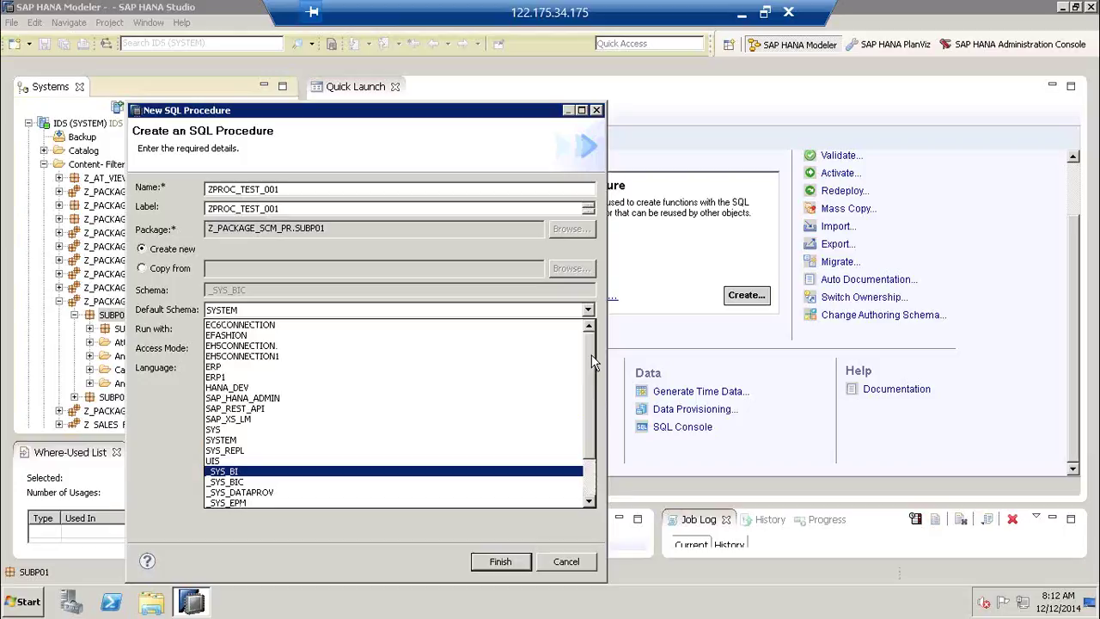
{"action": "left_click", "coordinate": [240, 314]}
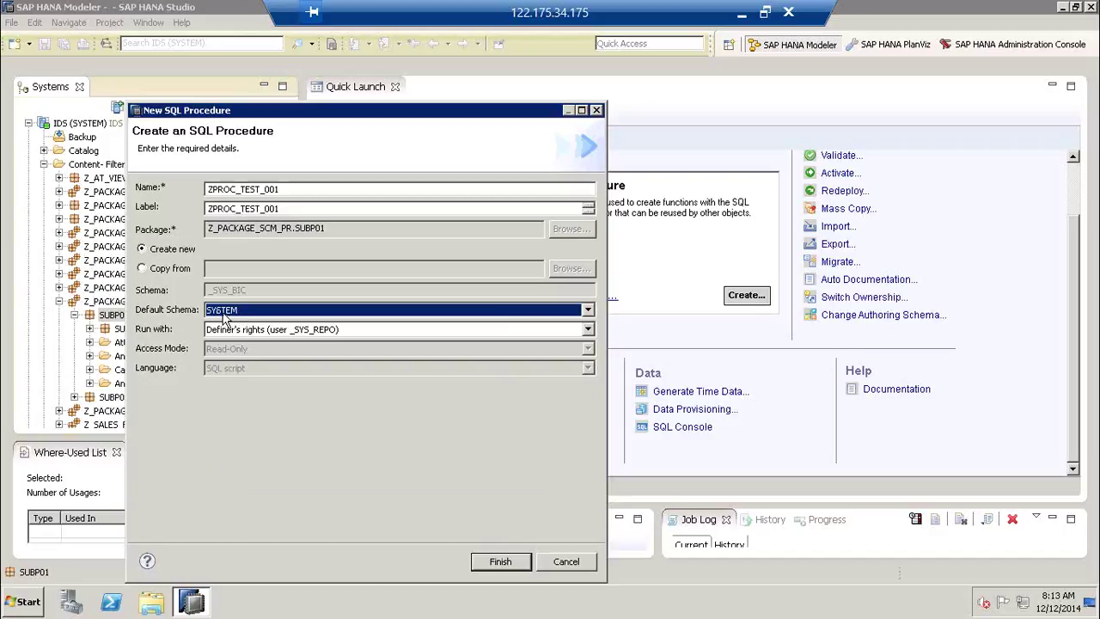
- Compare the Run with options, including Invoker's rights, keep Definer's rights (user _SYS_REPO), and finish creating the procedure
{"action": "left_click", "coordinate": [362, 331]}
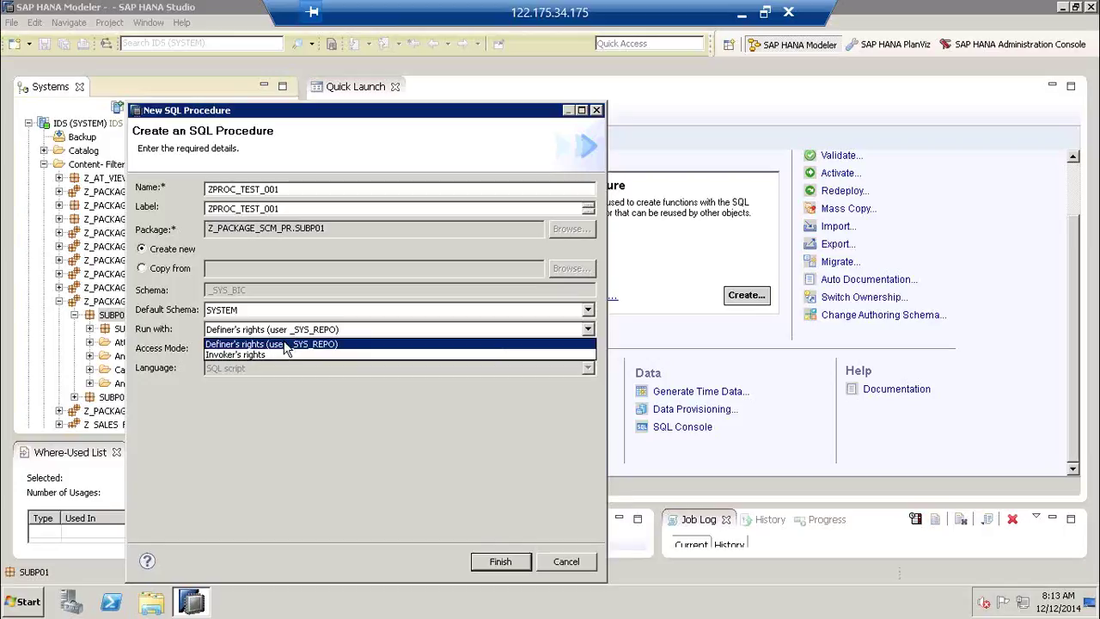
{"action": "left_click", "coordinate": [374, 344]}
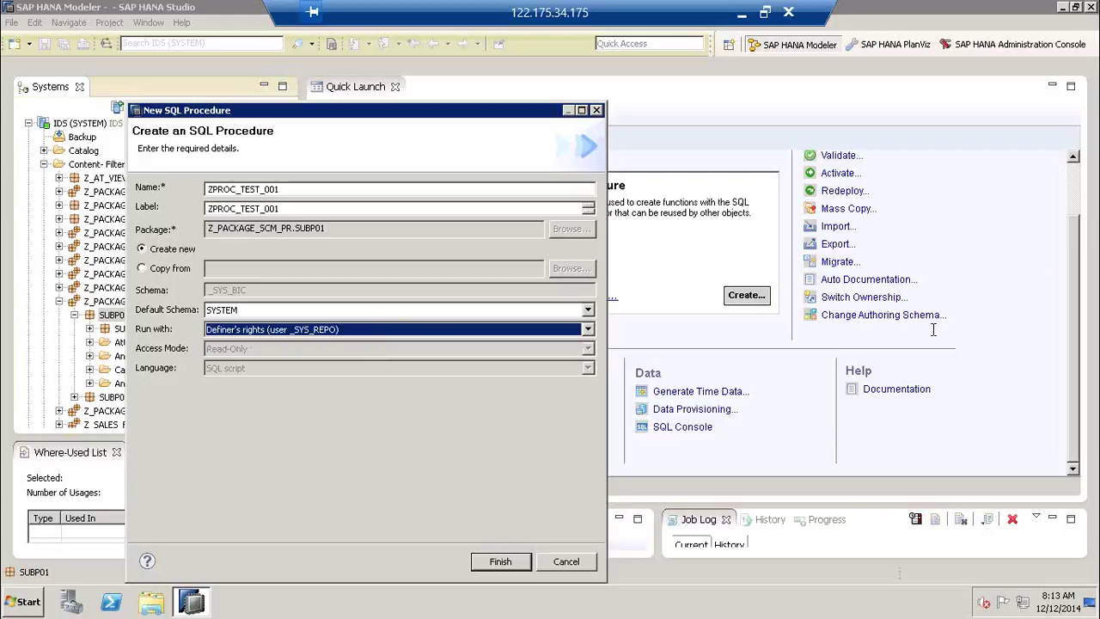
{"action": "left_click", "coordinate": [402, 333]}
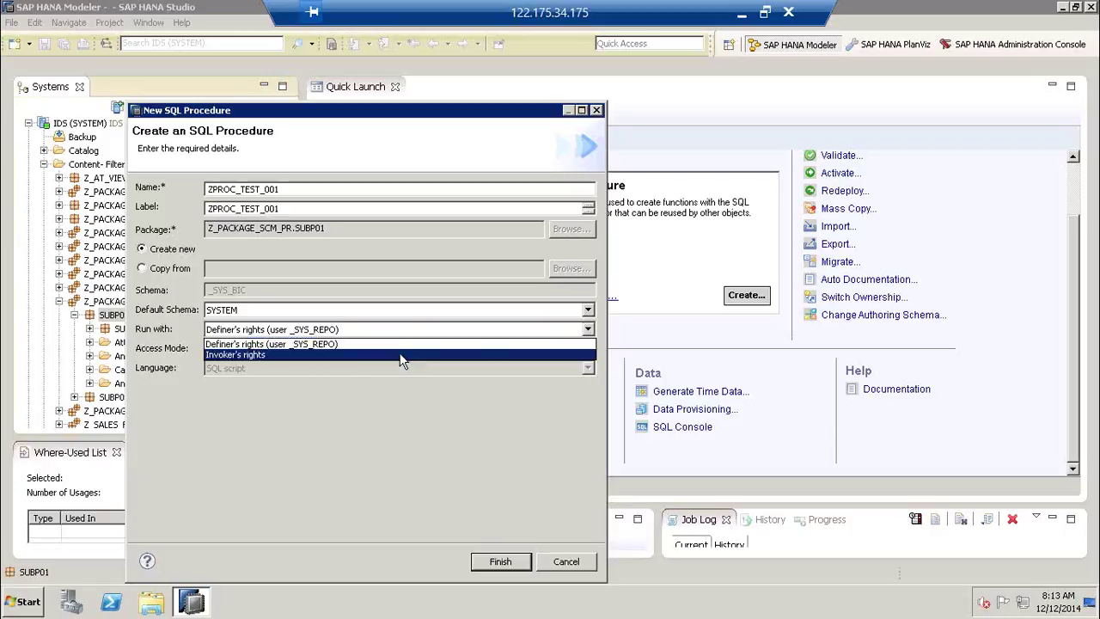
{"action": "left_click", "coordinate": [401, 354]}
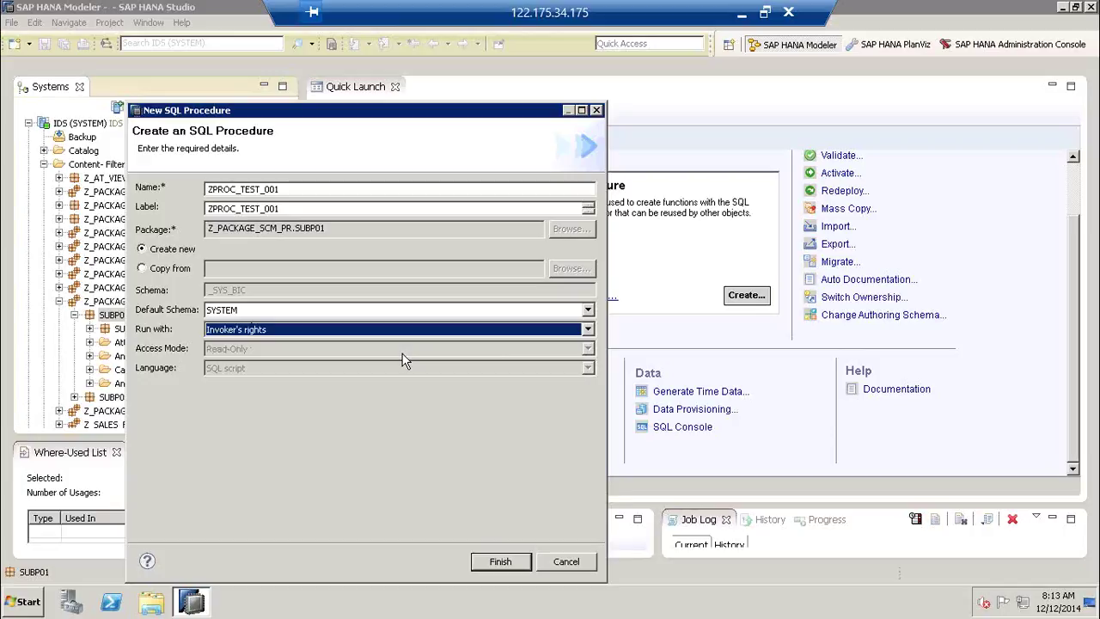
{"action": "left_click", "coordinate": [411, 330]}
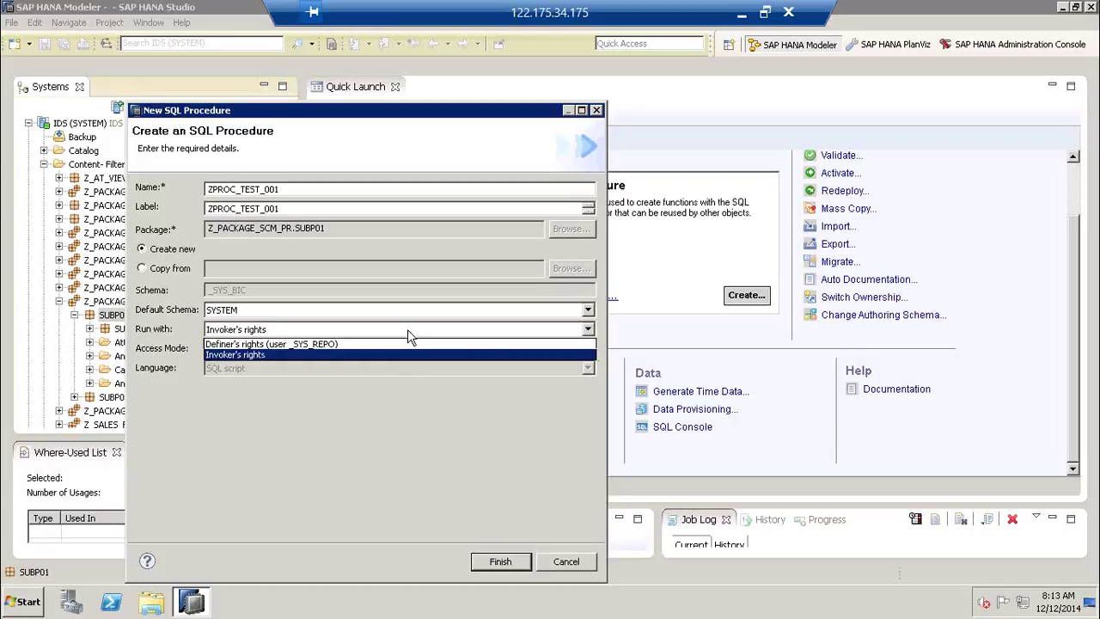
{"action": "left_click", "coordinate": [395, 346]}
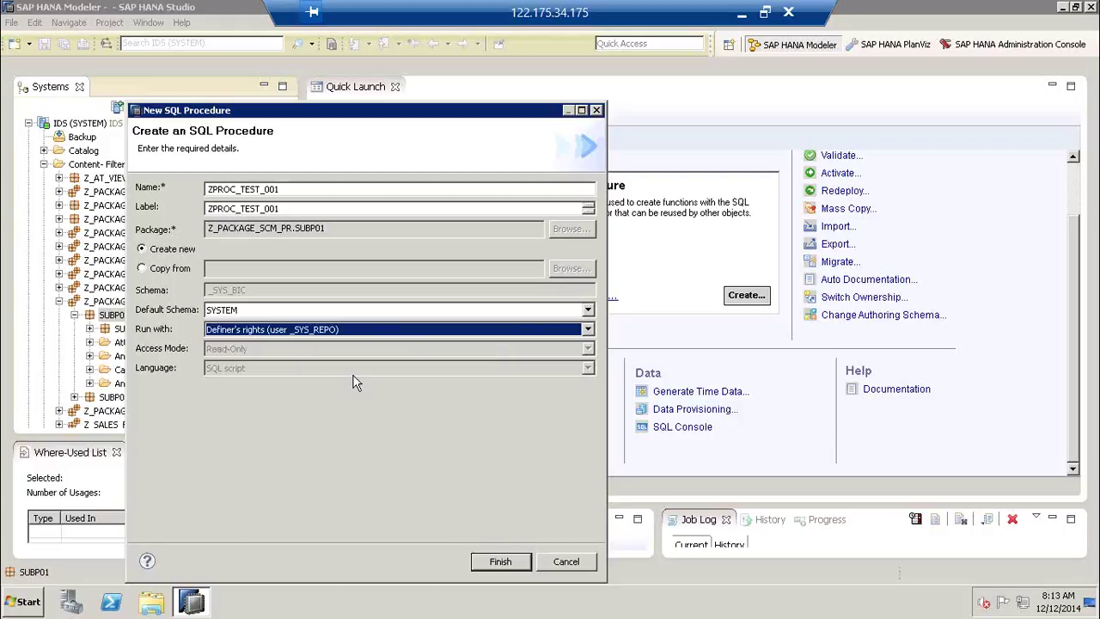
{"action": "left_click", "coordinate": [507, 563]}
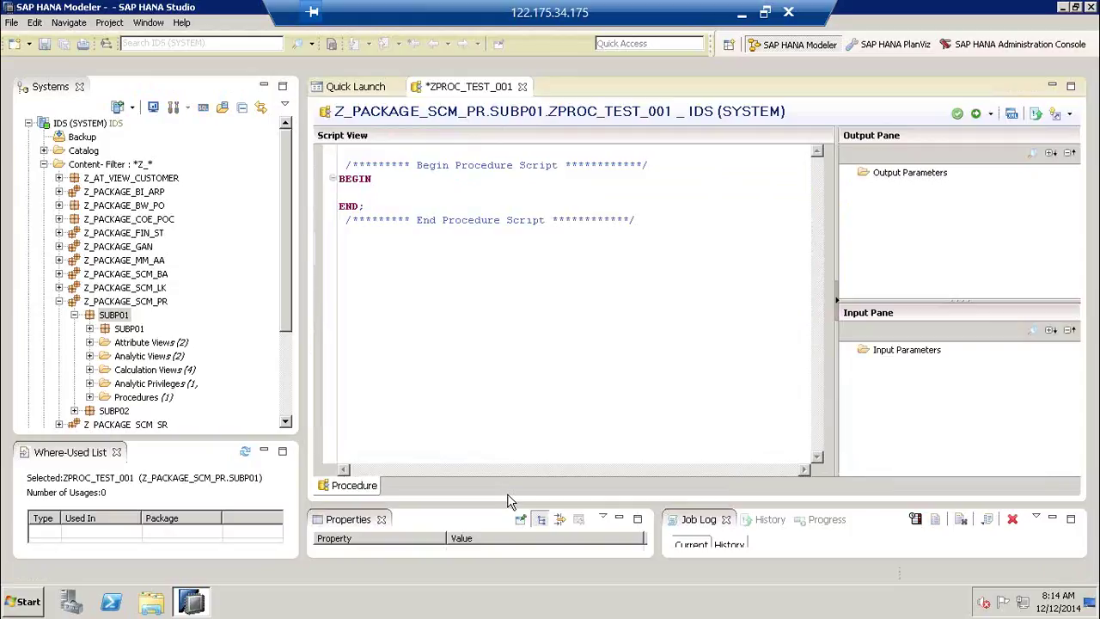
- Insert four blank lines between BEGIN and END in the procedure script
{"action": "left_click", "coordinate": [348, 193]}
{"action": "key", "text": "Return"}
{"action": "key", "text": "Return"}
{"action": "key", "text": "Return"}
{"action": "key", "text": "Return"}
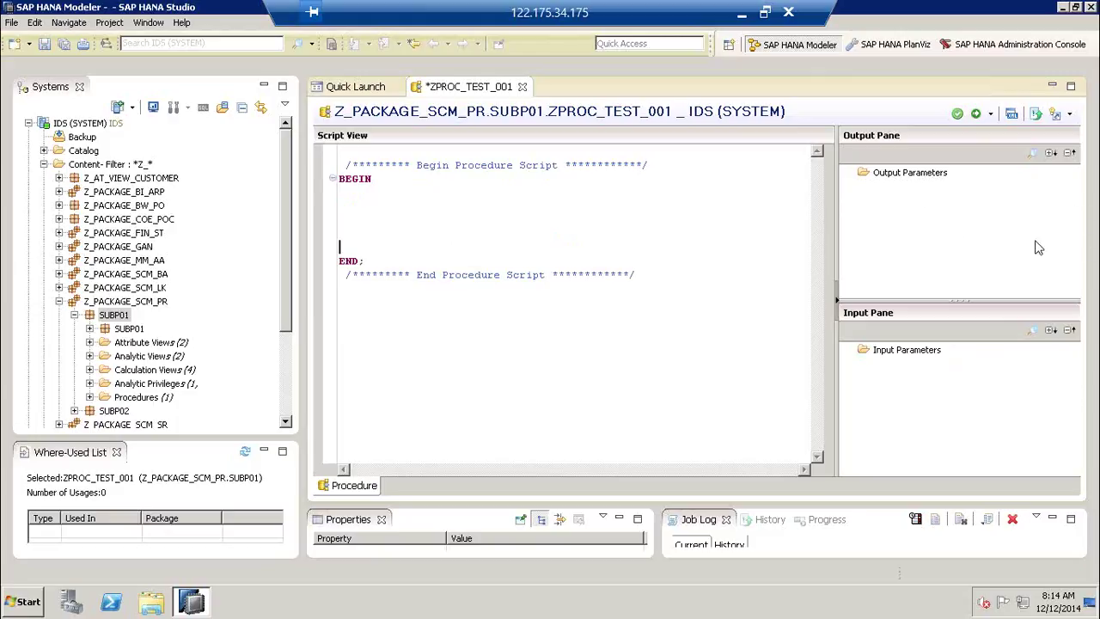
- Circle Output Parameters and Input Parameters, and draw arrows from the inputs to the script body and from the script to the outputs
{"action": "mouse_move", "coordinate": [962, 168]}
{"action": "left_mouse_down"}
{"action": "mouse_move", "coordinate": [833, 183]}
{"action": "mouse_move", "coordinate": [897, 211]}
{"action": "left_mouse_up"}
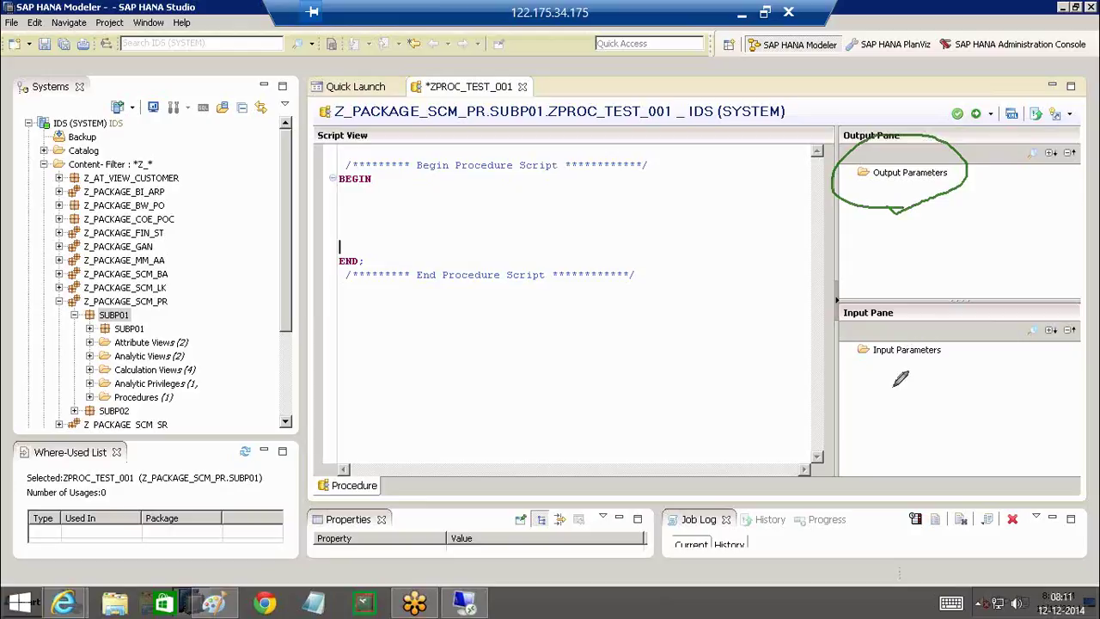
{"action": "mouse_move", "coordinate": [930, 382]}
{"action": "left_mouse_down"}
{"action": "mouse_move", "coordinate": [829, 322]}
{"action": "mouse_move", "coordinate": [885, 375]}
{"action": "mouse_move", "coordinate": [915, 384]}
{"action": "left_mouse_up"}
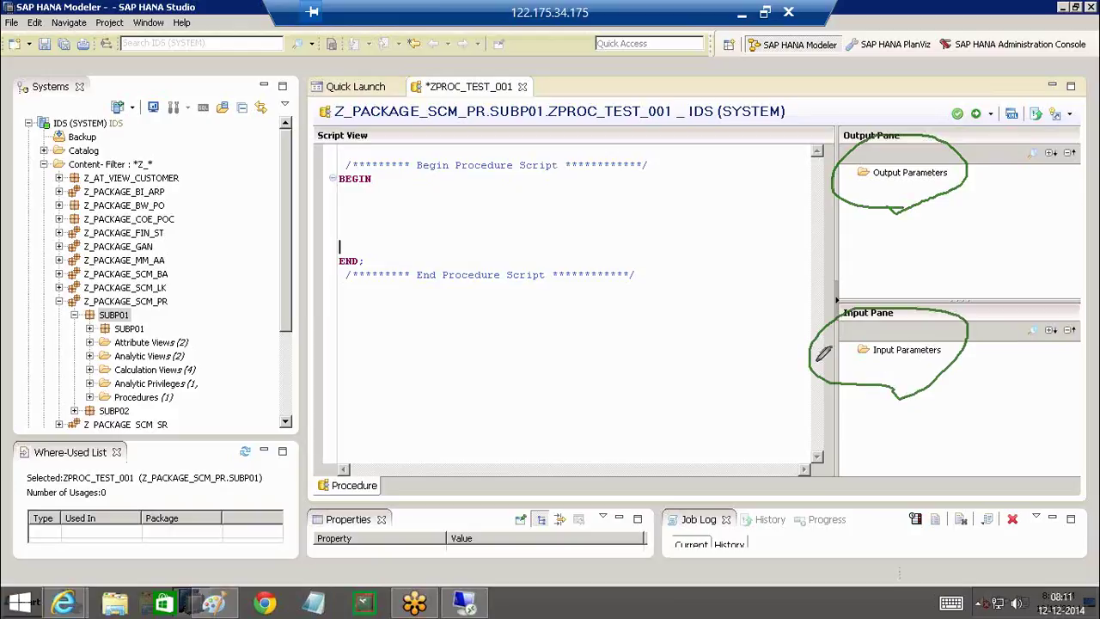
{"action": "mouse_move", "coordinate": [810, 358]}
{"action": "left_mouse_down"}
{"action": "mouse_move", "coordinate": [442, 359]}
{"action": "mouse_move", "coordinate": [432, 225]}
{"action": "mouse_move", "coordinate": [445, 244]}
{"action": "left_mouse_up"}
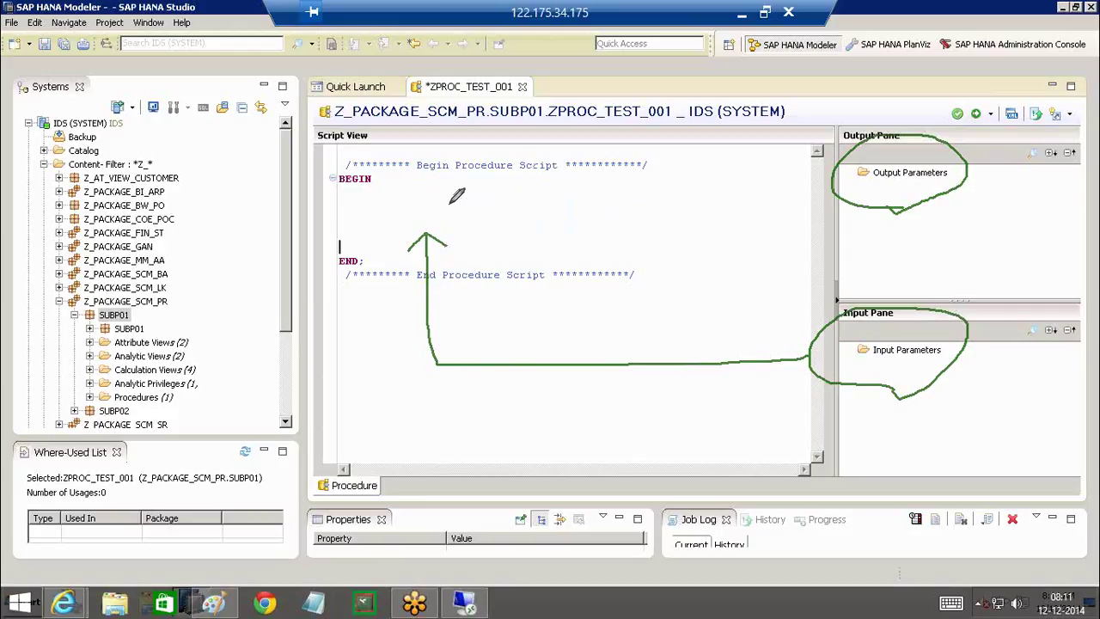
{"action": "mouse_move", "coordinate": [447, 204]}
{"action": "left_mouse_down"}
{"action": "mouse_move", "coordinate": [484, 204]}
{"action": "mouse_move", "coordinate": [526, 248]}
{"action": "mouse_move", "coordinate": [609, 246]}
{"action": "mouse_move", "coordinate": [607, 204]}
{"action": "mouse_move", "coordinate": [674, 194]}
{"action": "mouse_move", "coordinate": [823, 192]}
{"action": "mouse_move", "coordinate": [804, 211]}
{"action": "left_mouse_up"}
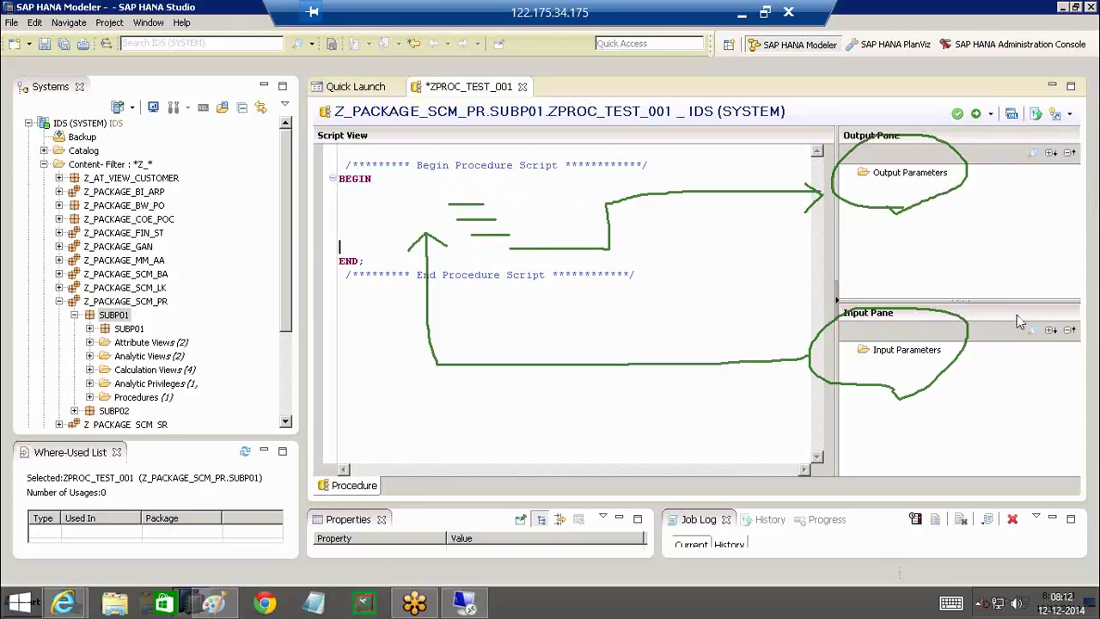
- Create a scalar input parameter named FROM_YEAR with data type NVARCHAR and length 4
{"action": "left_click", "coordinate": [919, 349]}
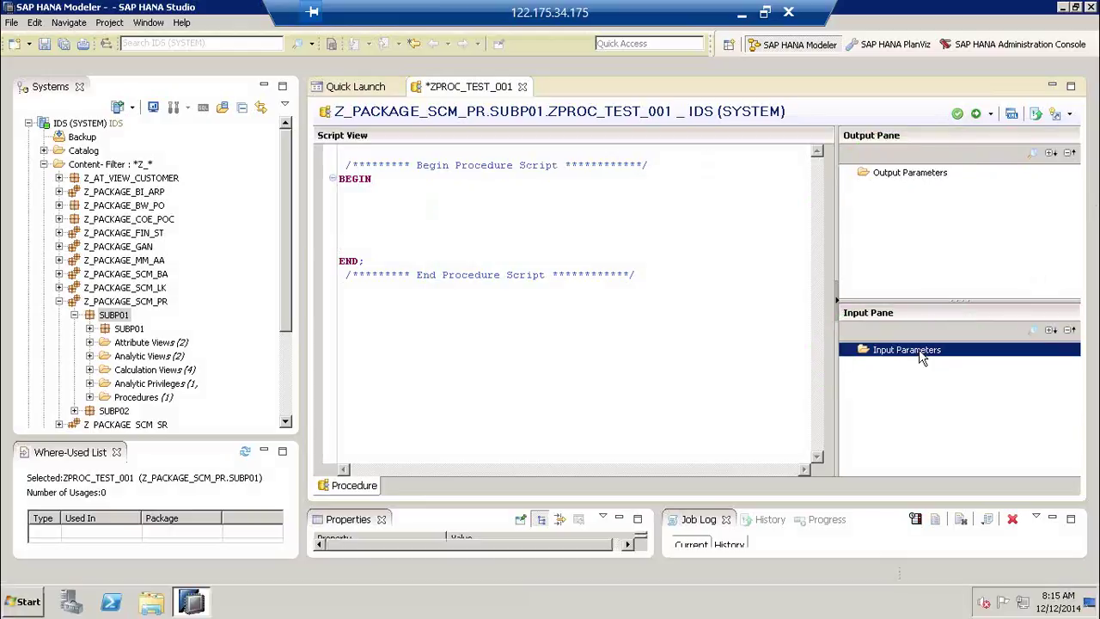
{"action": "right_click", "coordinate": [919, 358]}
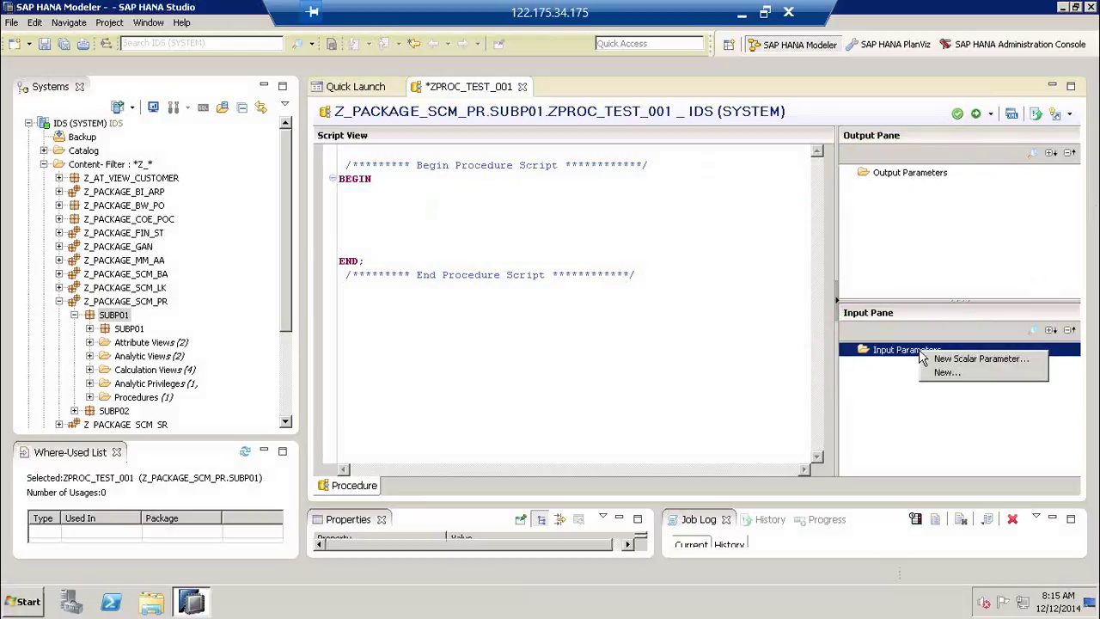
{"action": "right_click", "coordinate": [857, 358]}
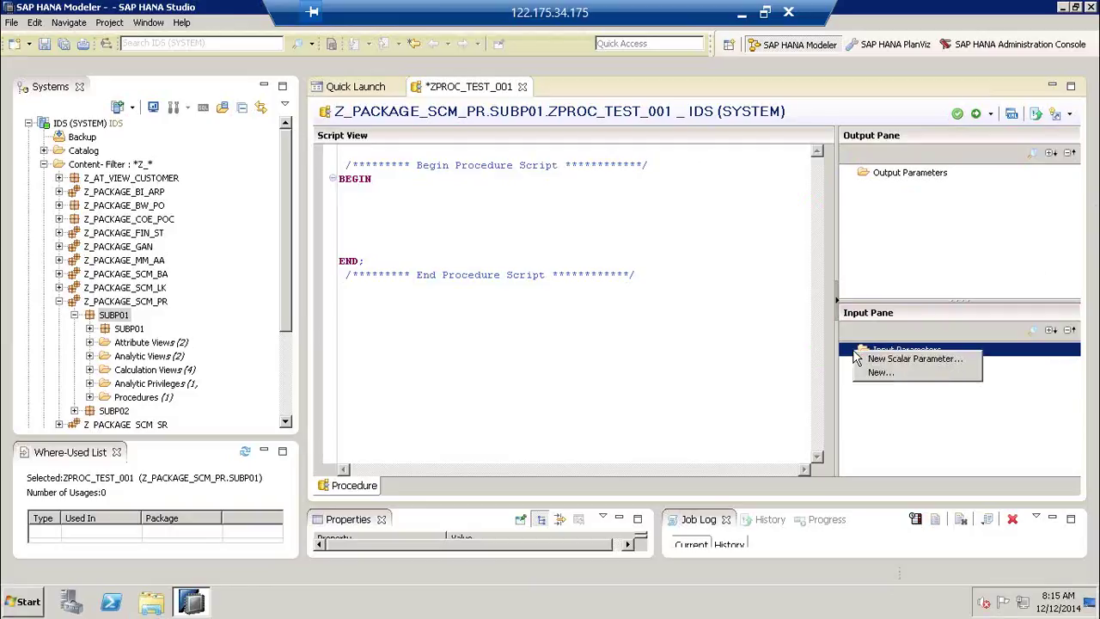
{"action": "left_click", "coordinate": [934, 358]}
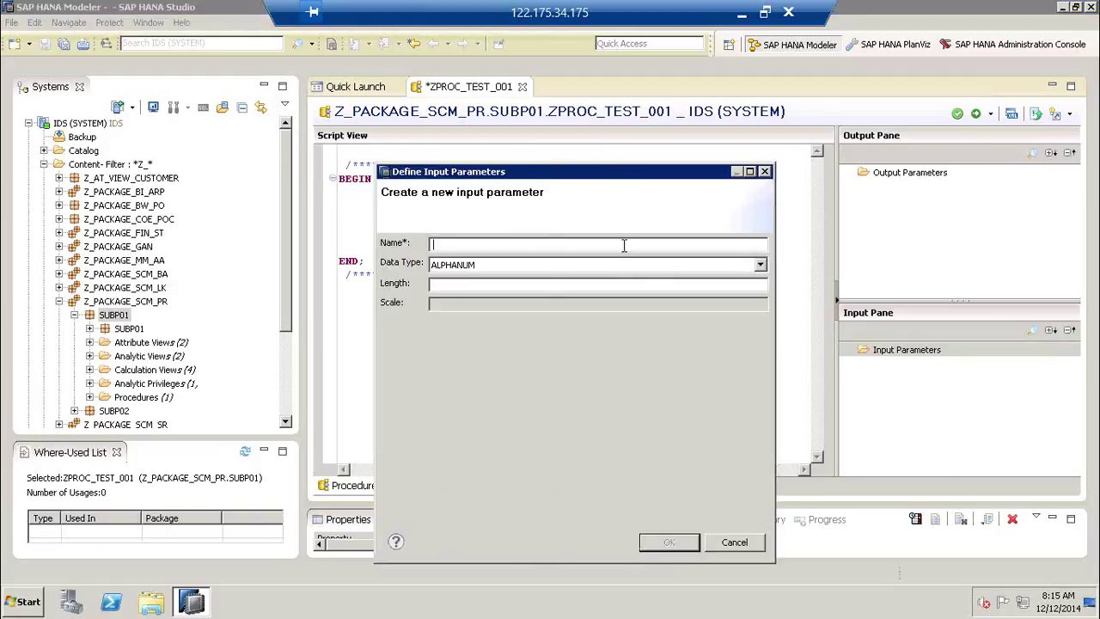
{"action": "type", "text": "FROM_YEAR"}
{"action": "left_click", "coordinate": [572, 265]}
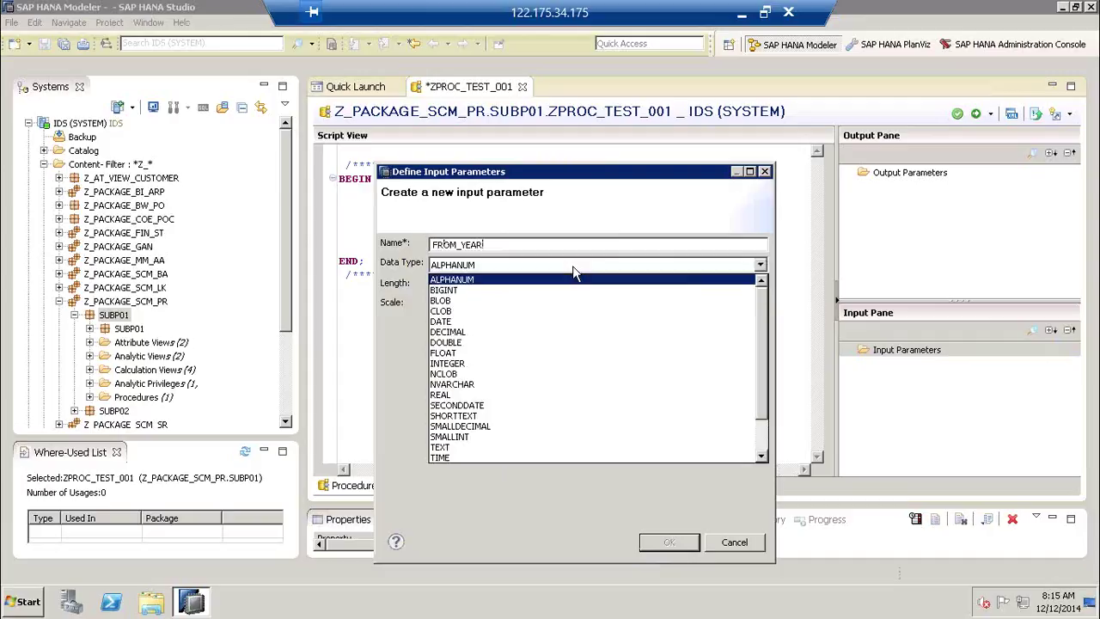
{"action": "left_click", "coordinate": [532, 389]}
{"action": "left_click", "coordinate": [459, 287]}
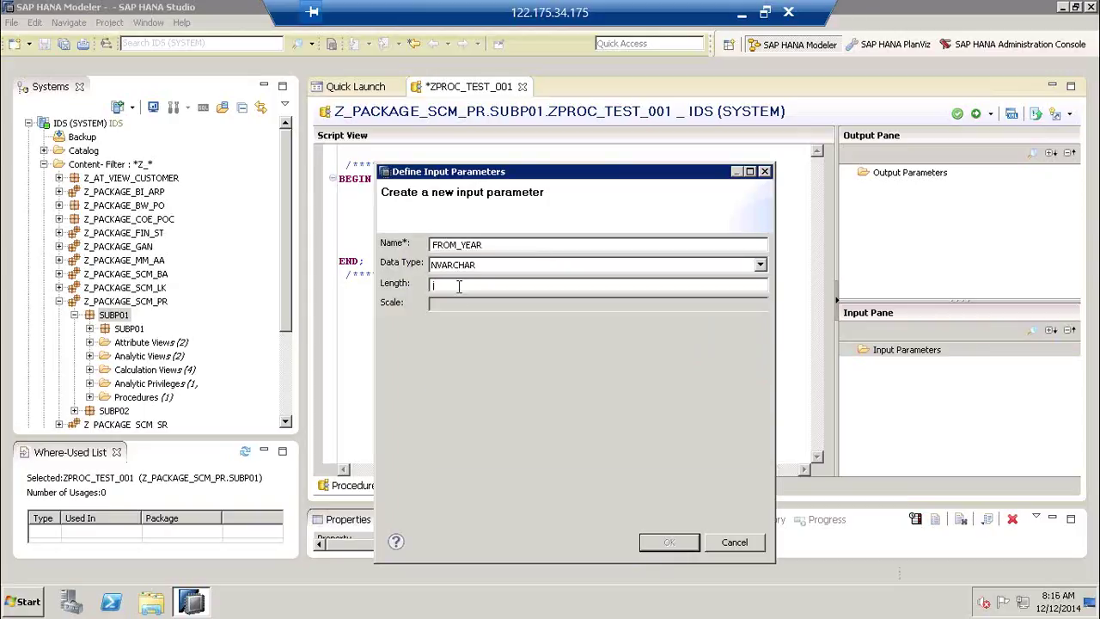
{"action": "type", "text": "4"}
{"action": "left_click", "coordinate": [670, 542]}
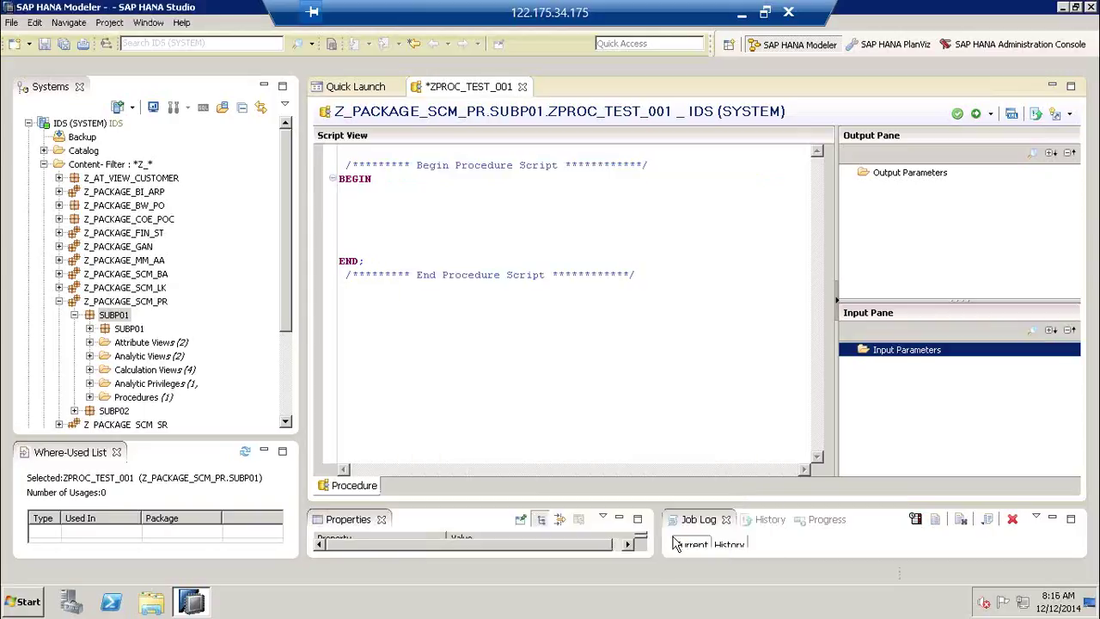
- Add a second scalar input parameter named TO_YEAR with data type NVARCHAR and length 4
{"action": "right_click", "coordinate": [938, 352]}
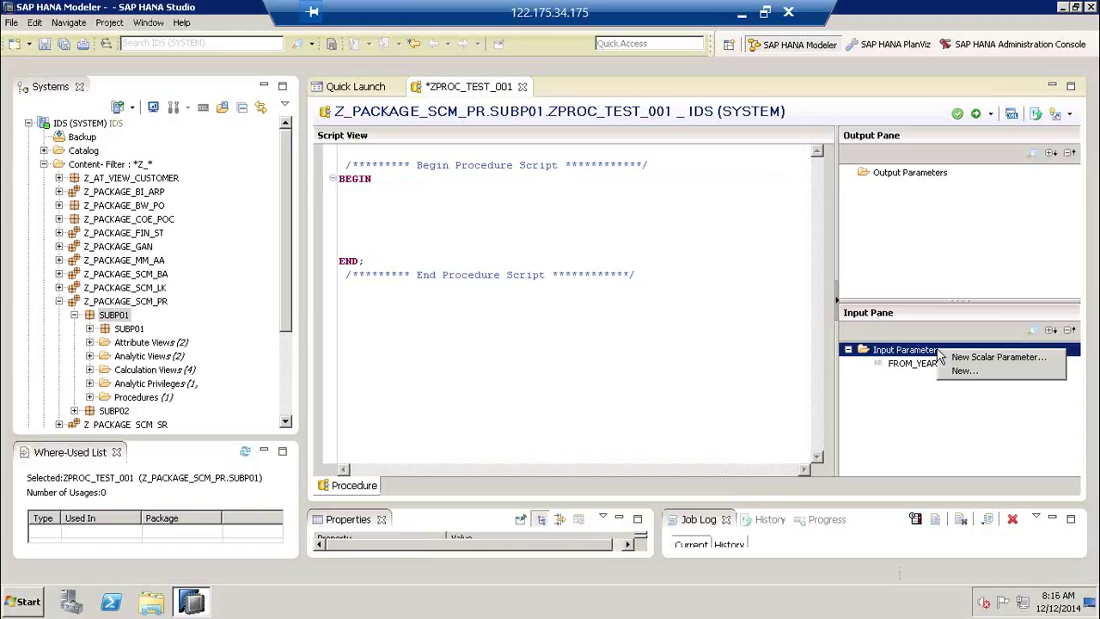
{"action": "left_click", "coordinate": [955, 357]}
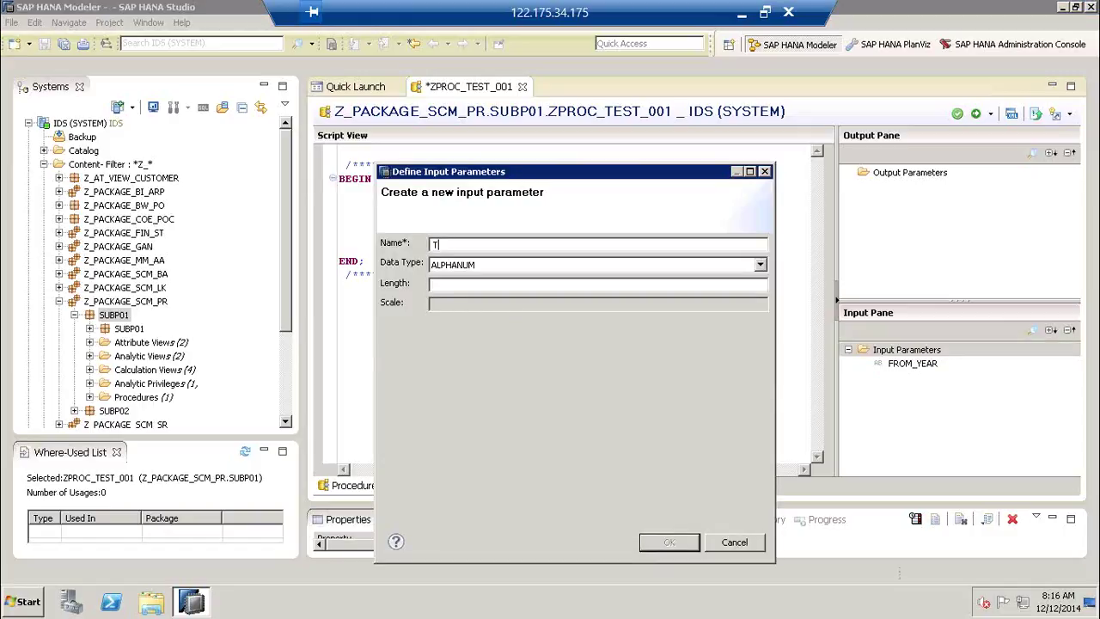
{"action": "type", "text": "TO_YEAR"}
{"action": "left_click", "coordinate": [528, 266]}
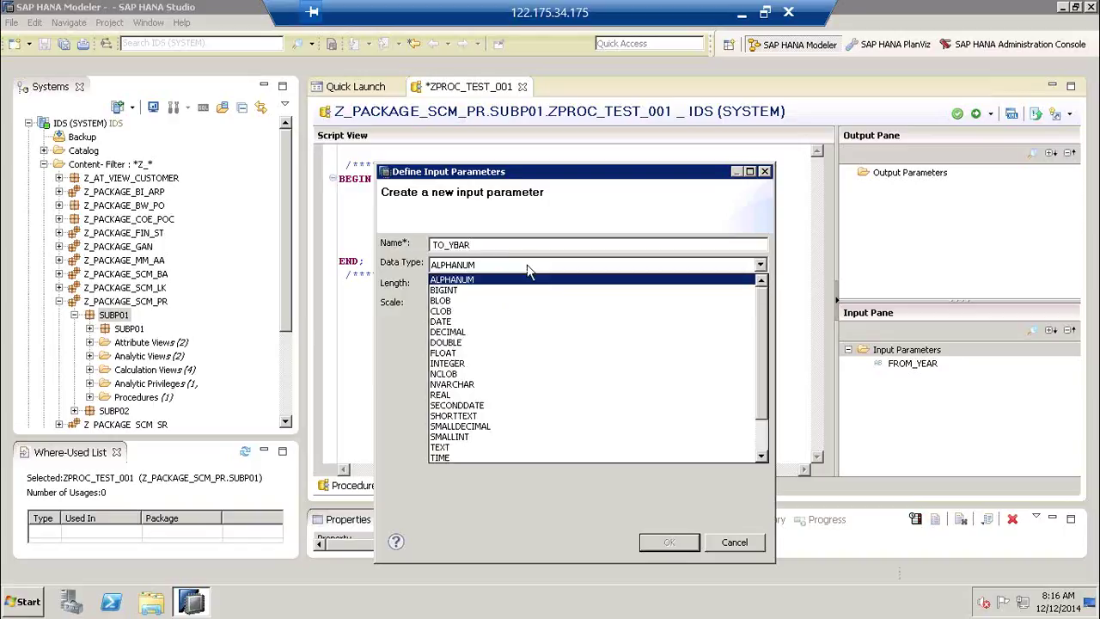
{"action": "left_click", "coordinate": [507, 384]}
{"action": "left_click", "coordinate": [470, 285]}
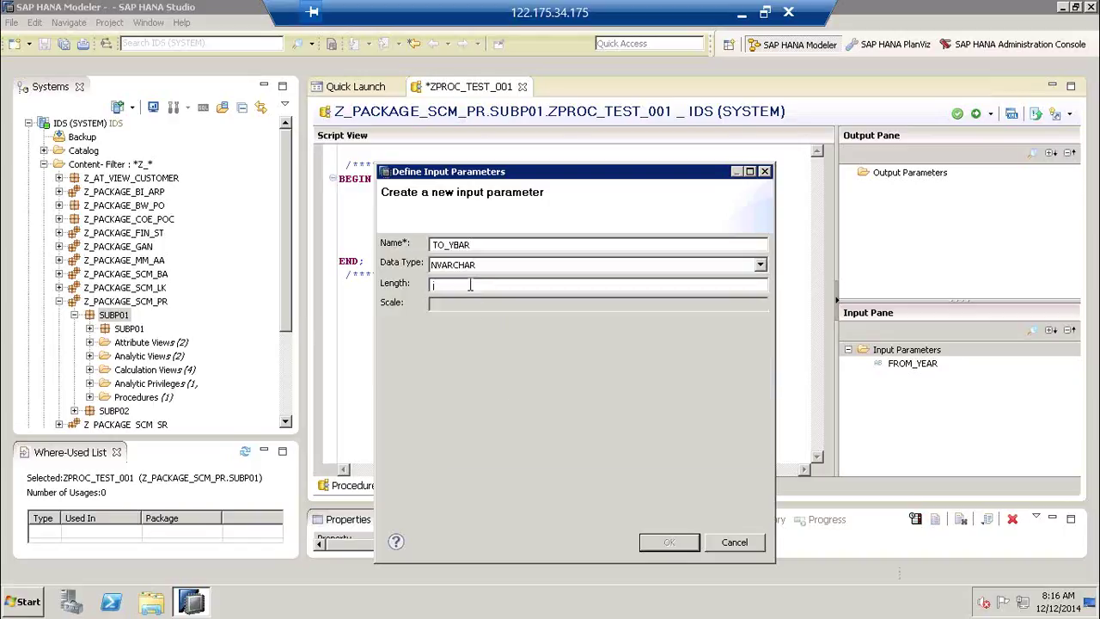
{"action": "type", "text": "4"}
{"action": "left_click", "coordinate": [668, 542]}
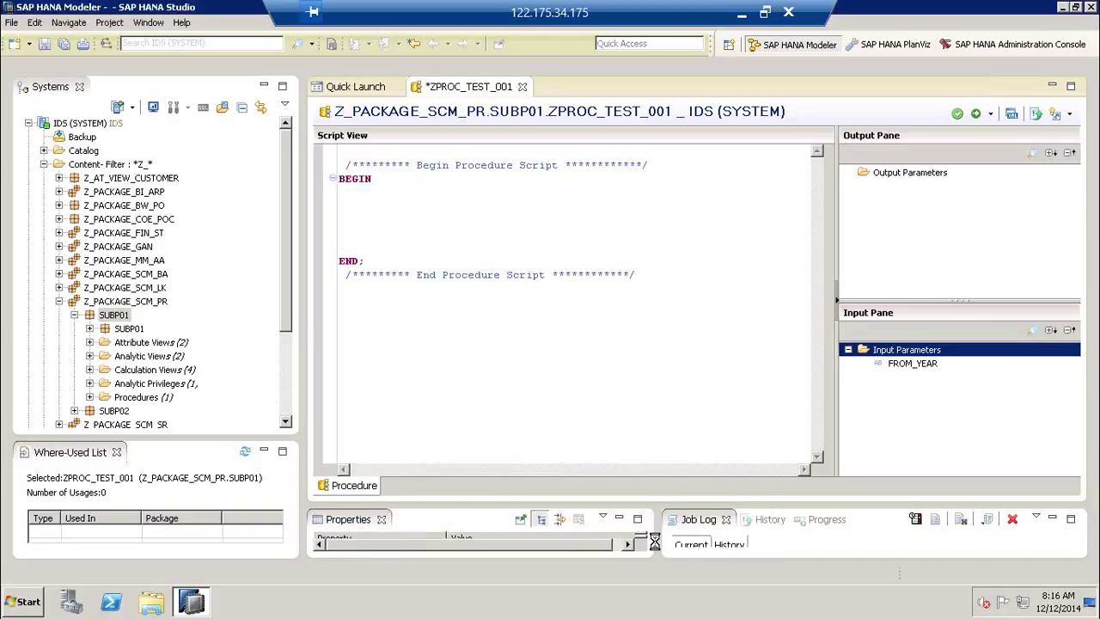
{"action": "left_click", "coordinate": [912, 365]}
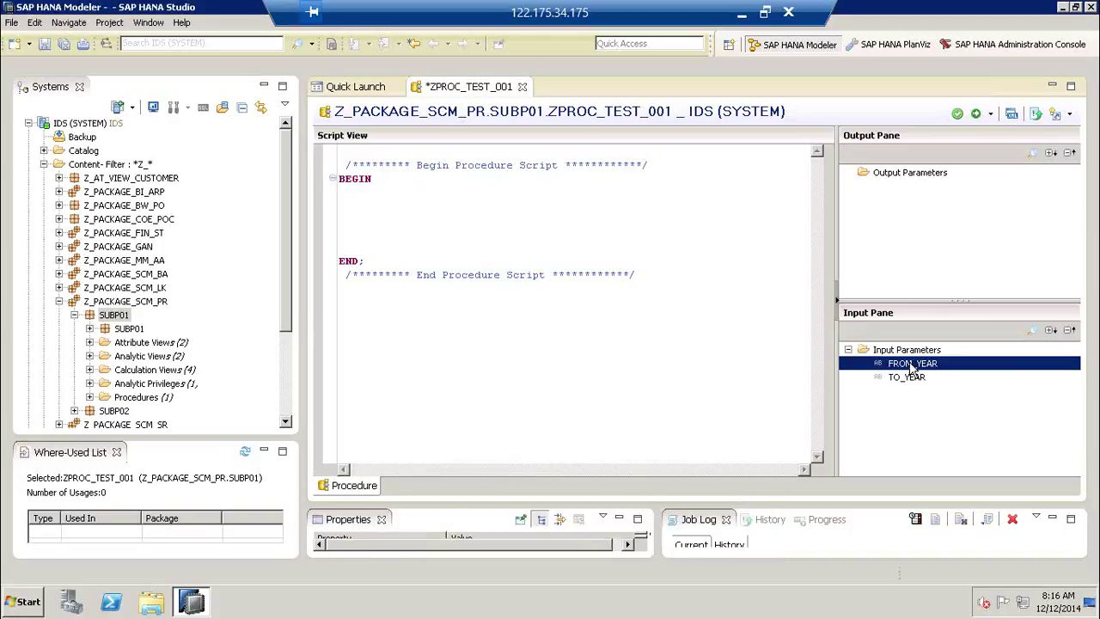
{"action": "left_click", "coordinate": [907, 378]}
{"action": "left_click", "coordinate": [906, 366]}
{"action": "left_click", "coordinate": [907, 376]}
- Start a new table-type input parameter named ZINP_PAR1 and define its columns Z1, Z2 and Z3
{"action": "left_click", "coordinate": [906, 352]}
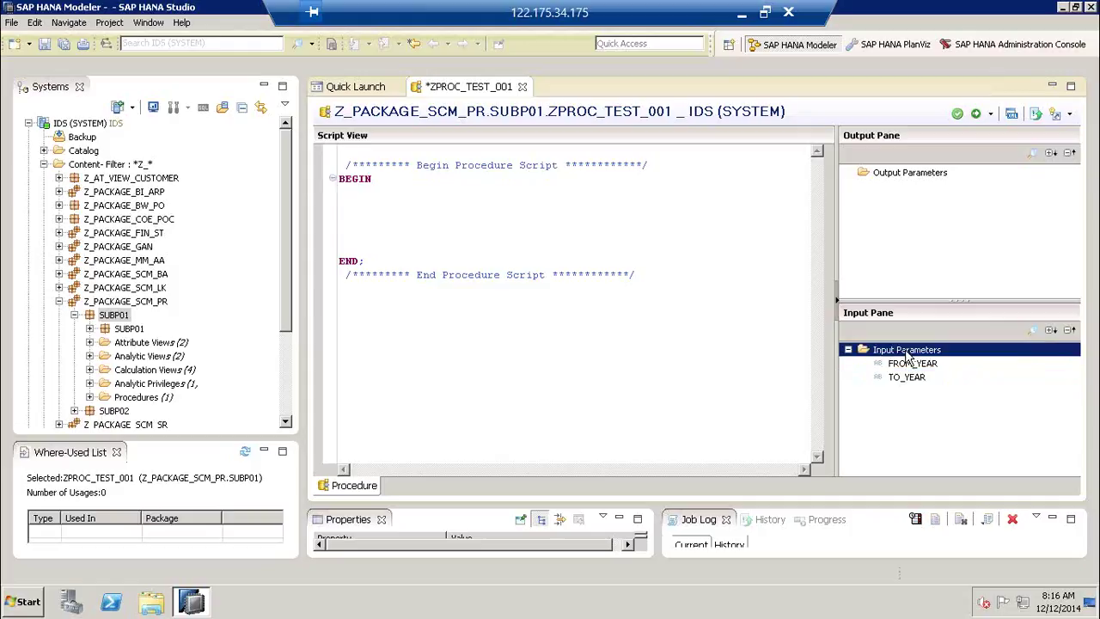
{"action": "right_click", "coordinate": [906, 354]}
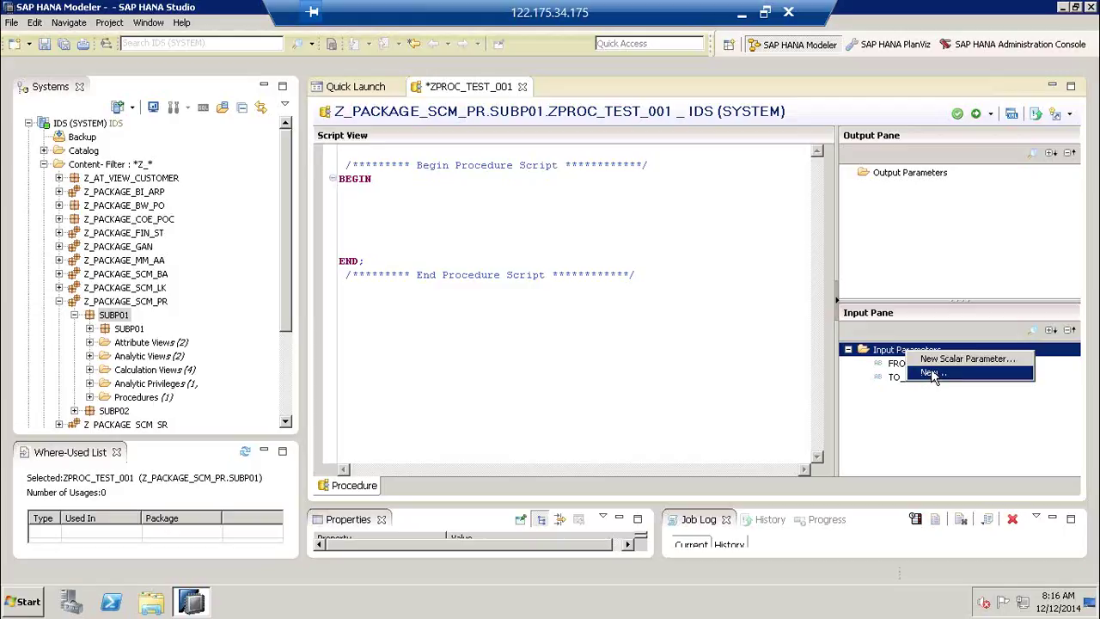
{"action": "left_click", "coordinate": [929, 371]}
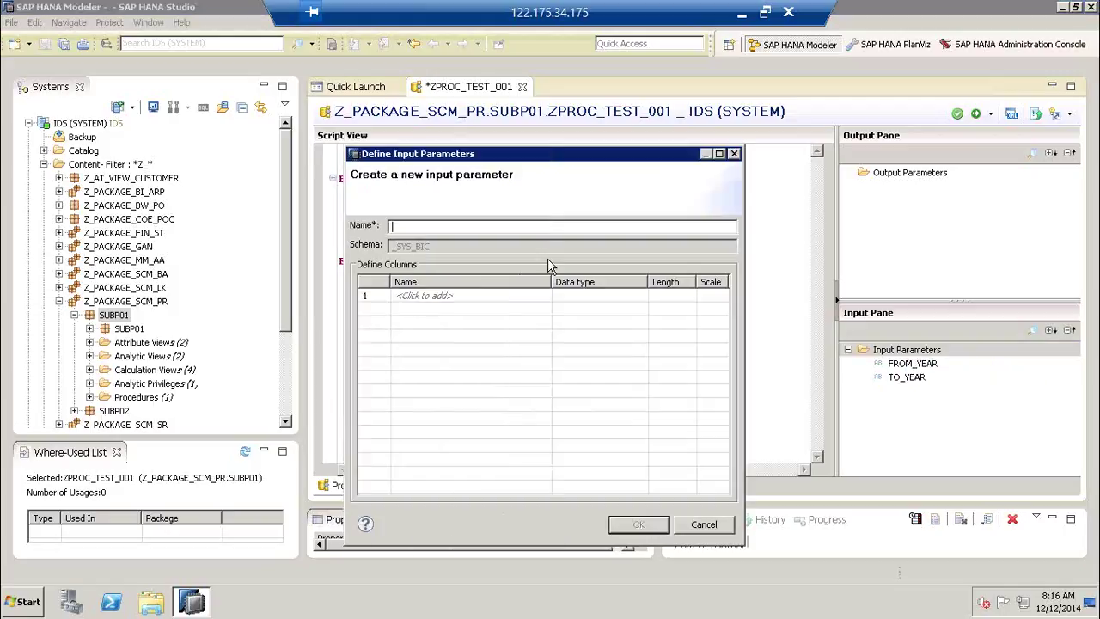
{"action": "type", "text": "ZINP_PAR1"}
{"action": "left_click", "coordinate": [491, 297]}
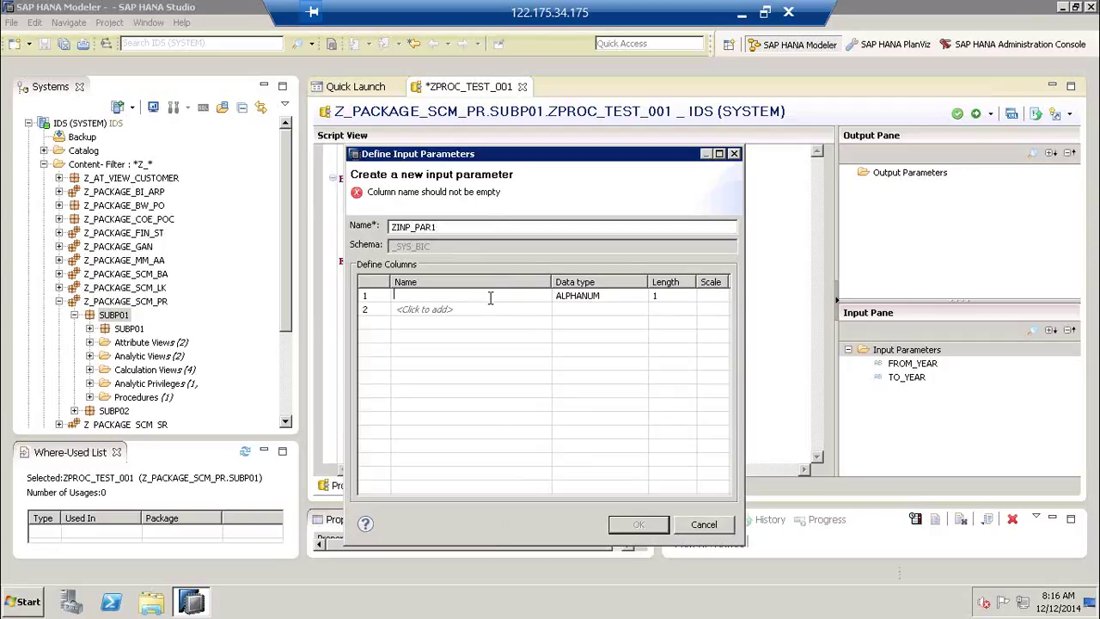
{"action": "type", "text": "Z1"}
{"action": "left_click", "coordinate": [484, 311]}
{"action": "type", "text": "Z2"}
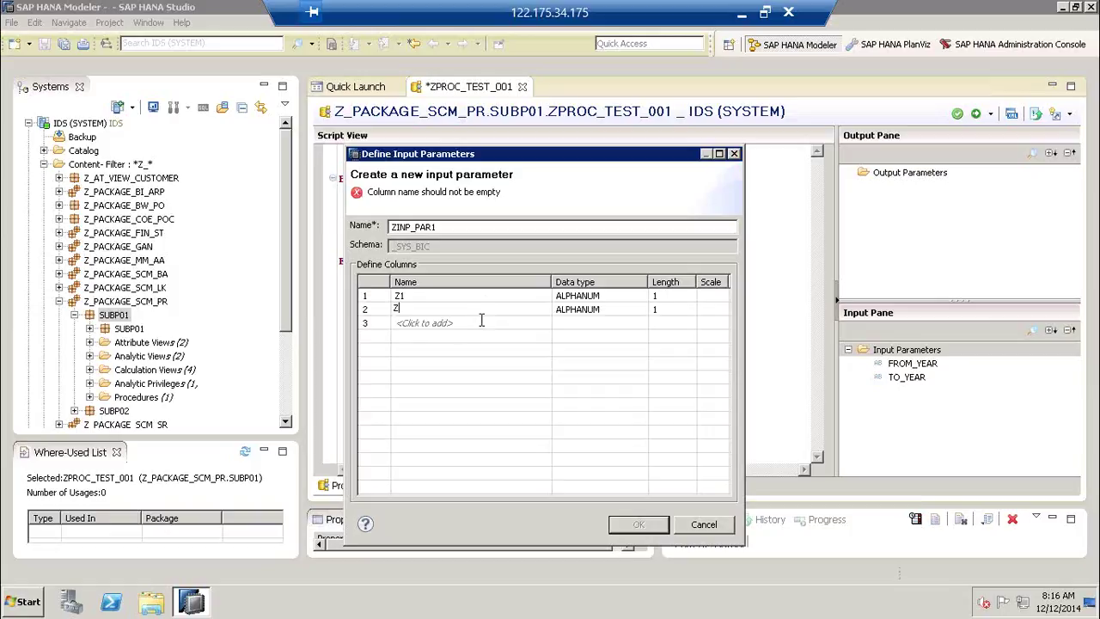
{"action": "left_click", "coordinate": [468, 323]}
{"action": "type", "text": "Z3"}
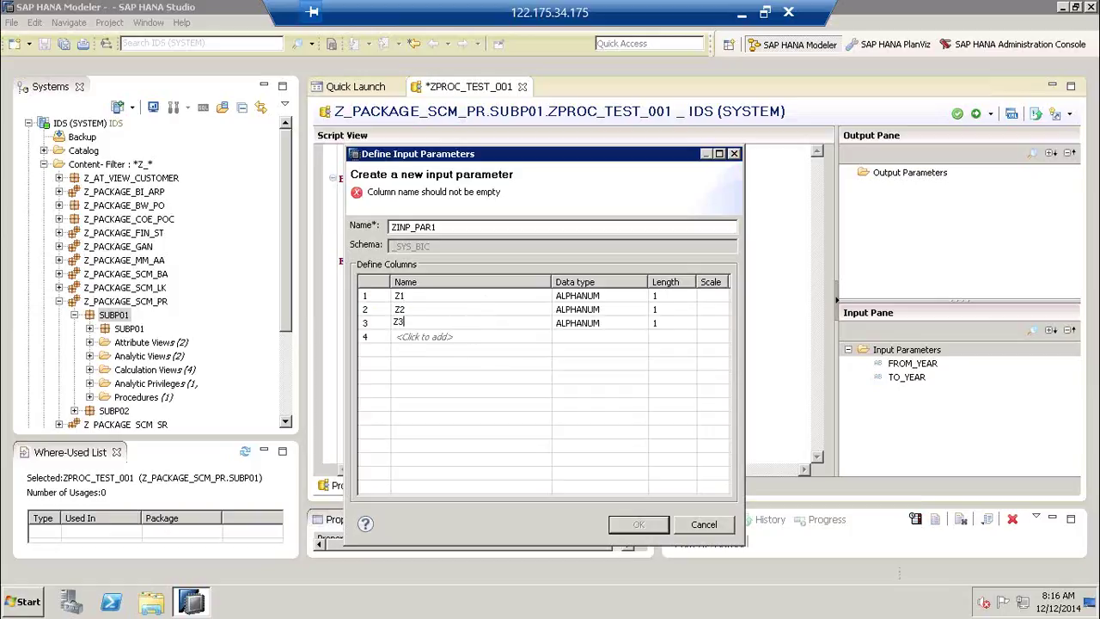
- Set the data type of column Z3 to DATE and of column Z2 to NVARCHAR in the ZINP_PAR1 parameter
{"action": "left_click", "coordinate": [630, 324]}
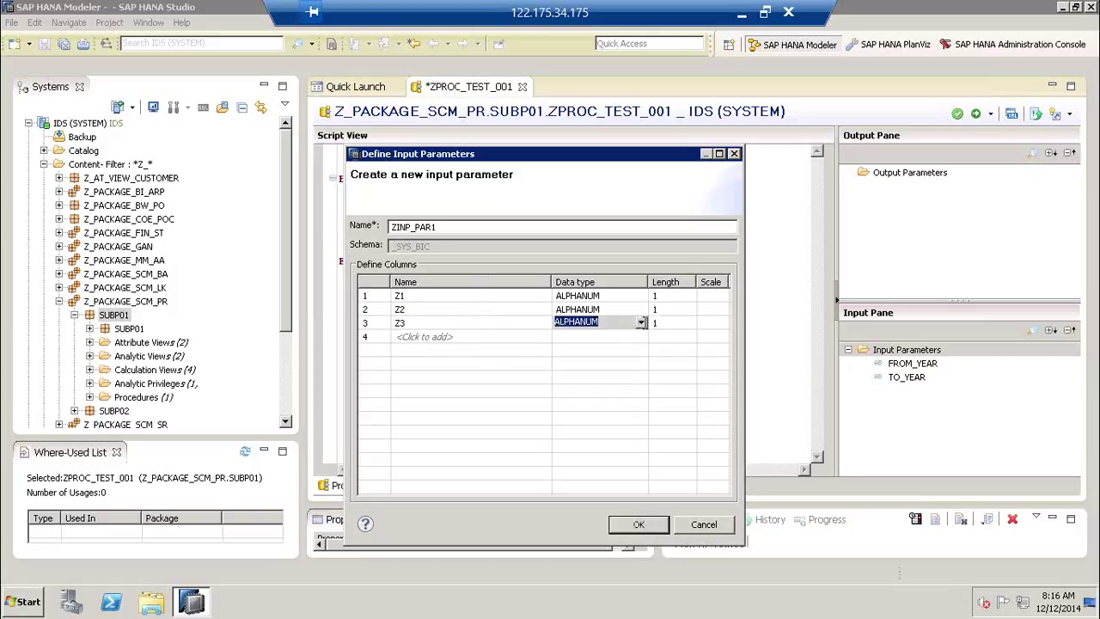
{"action": "left_click", "coordinate": [640, 324]}
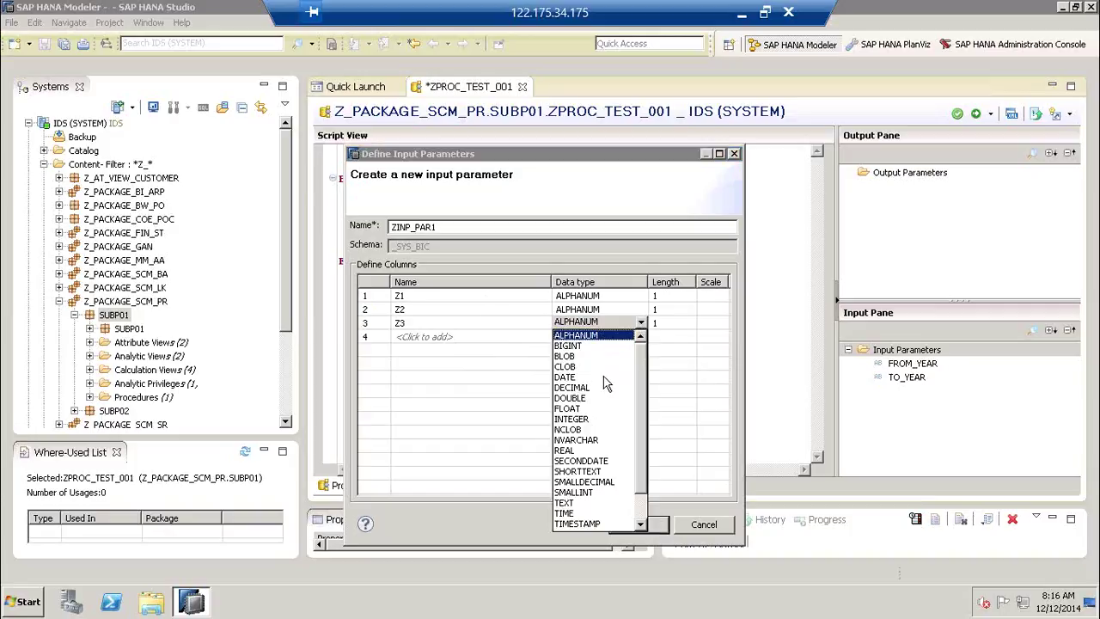
{"action": "left_click", "coordinate": [568, 378]}
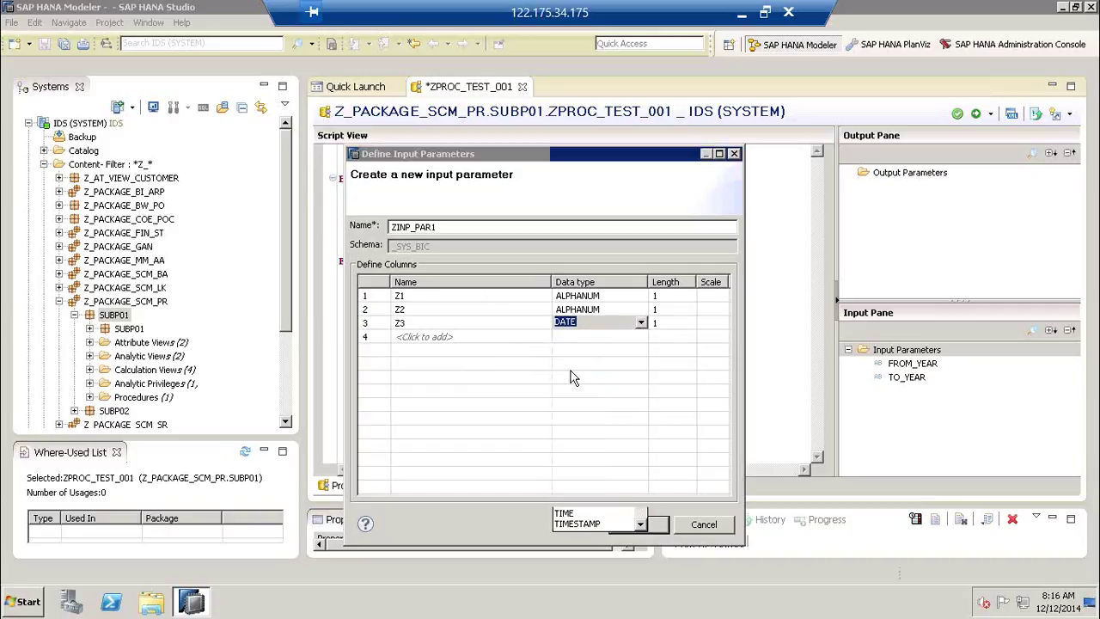
{"action": "left_click", "coordinate": [593, 309]}
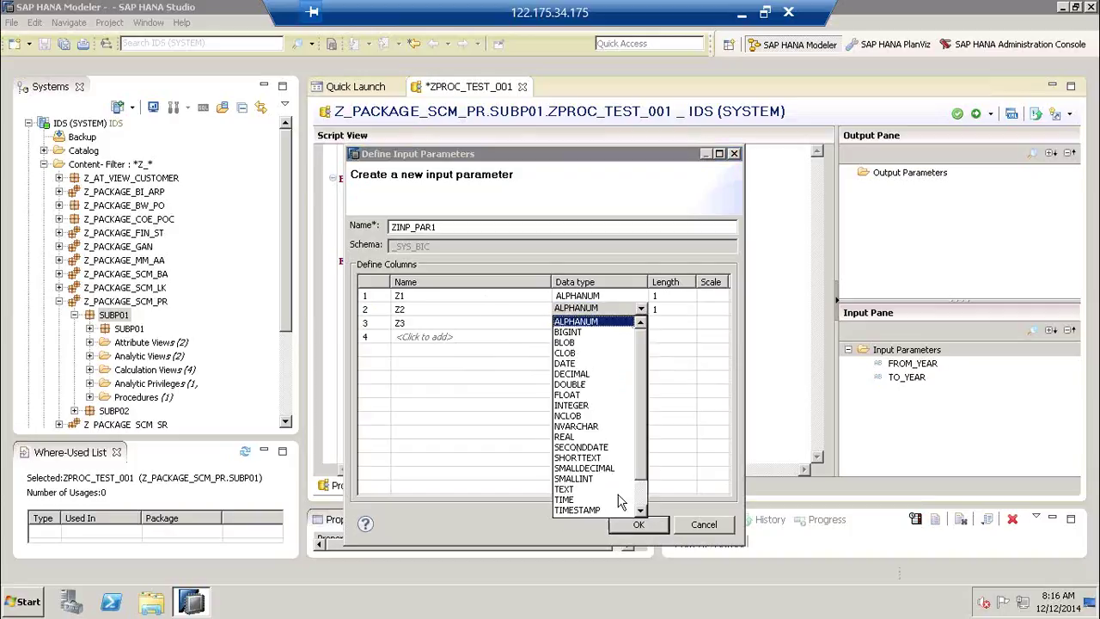
{"action": "left_click", "coordinate": [584, 426]}
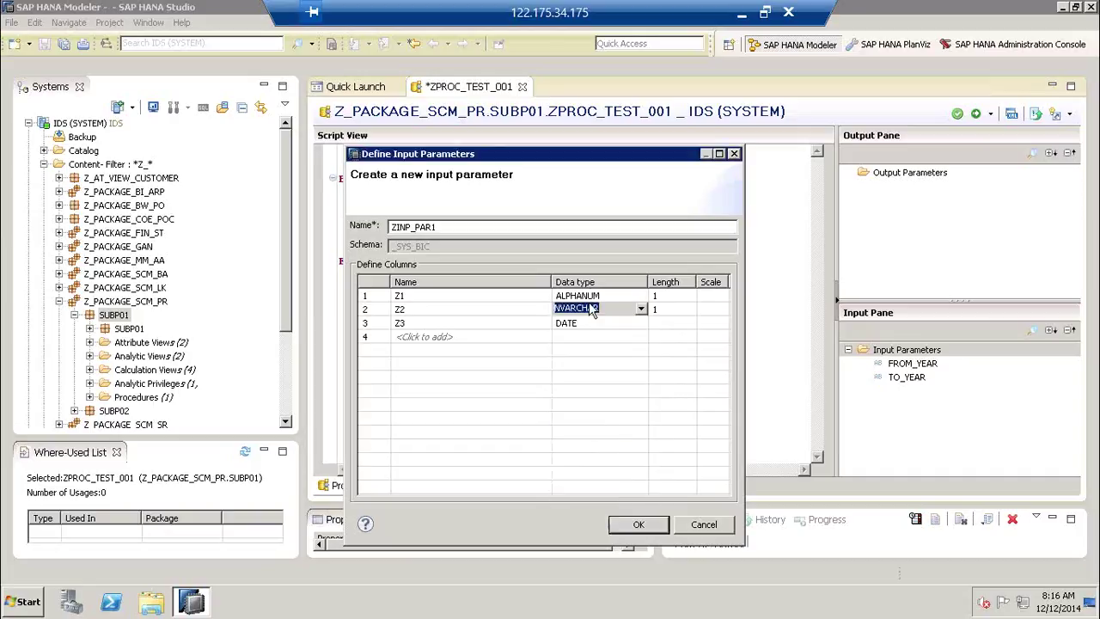
{"action": "left_click", "coordinate": [602, 295]}
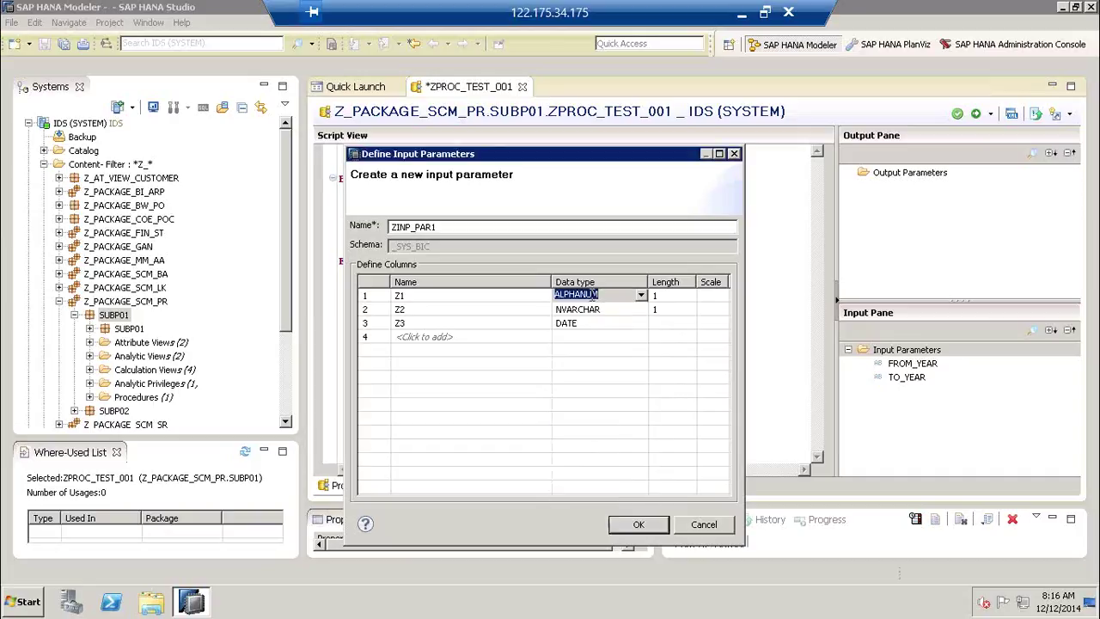
- Set the length of column Z2 to 23, and cancel the definition of the ZINP_PAR1 parameter
{"action": "left_click", "coordinate": [675, 308]}
{"action": "key", "text": "BackSpace"}
{"action": "left_click", "coordinate": [672, 362]}
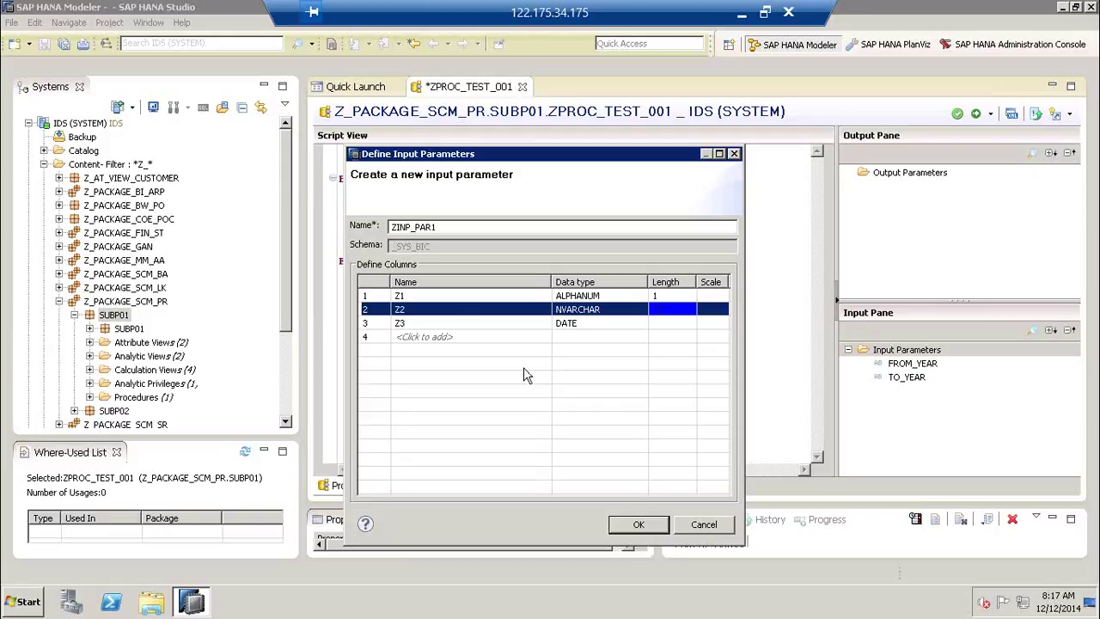
{"action": "left_click", "coordinate": [454, 296]}
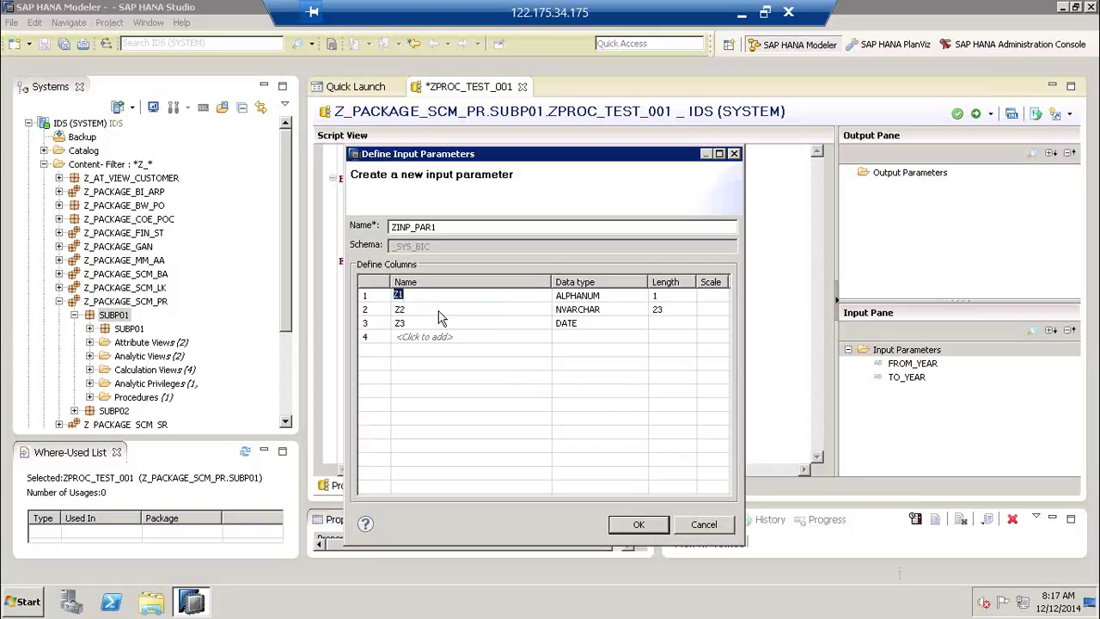
{"action": "left_click", "coordinate": [436, 311]}
{"action": "left_click", "coordinate": [430, 335]}
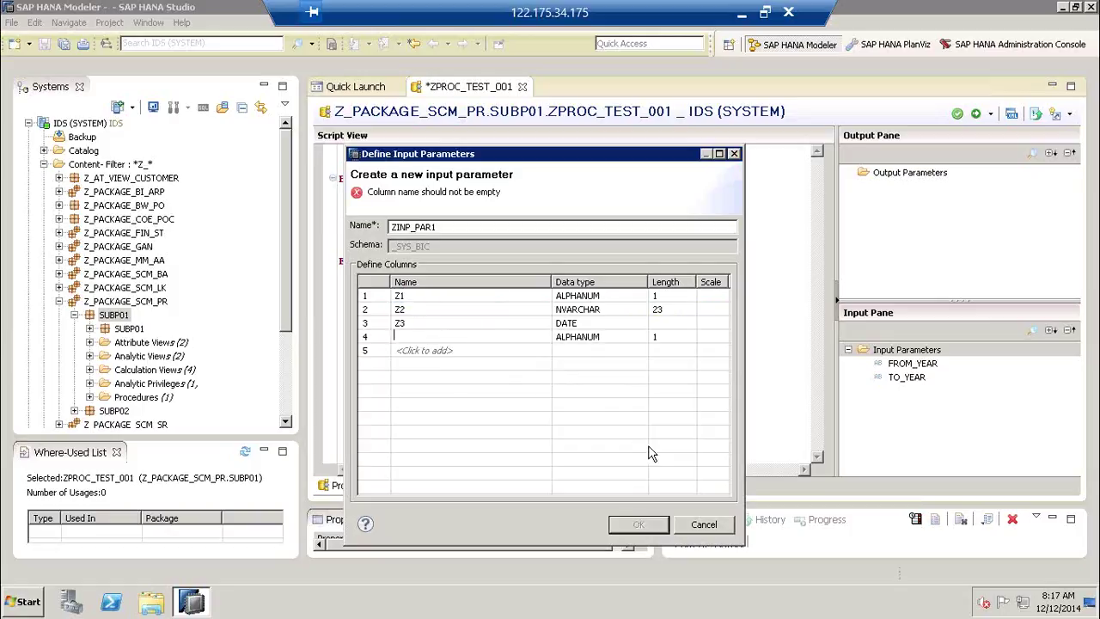
{"action": "left_click", "coordinate": [703, 524]}
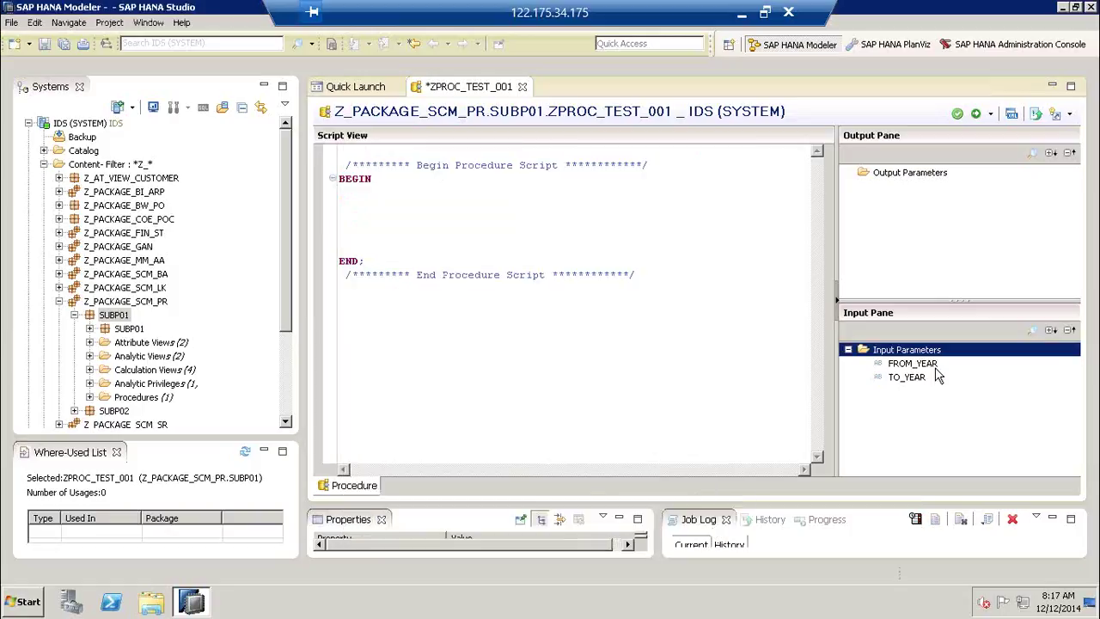
- Create a table-type input parameter named ZINP with columns Z1, Z2 and Z3, keeping the default ALPHANUM data type
{"action": "right_click", "coordinate": [926, 354]}
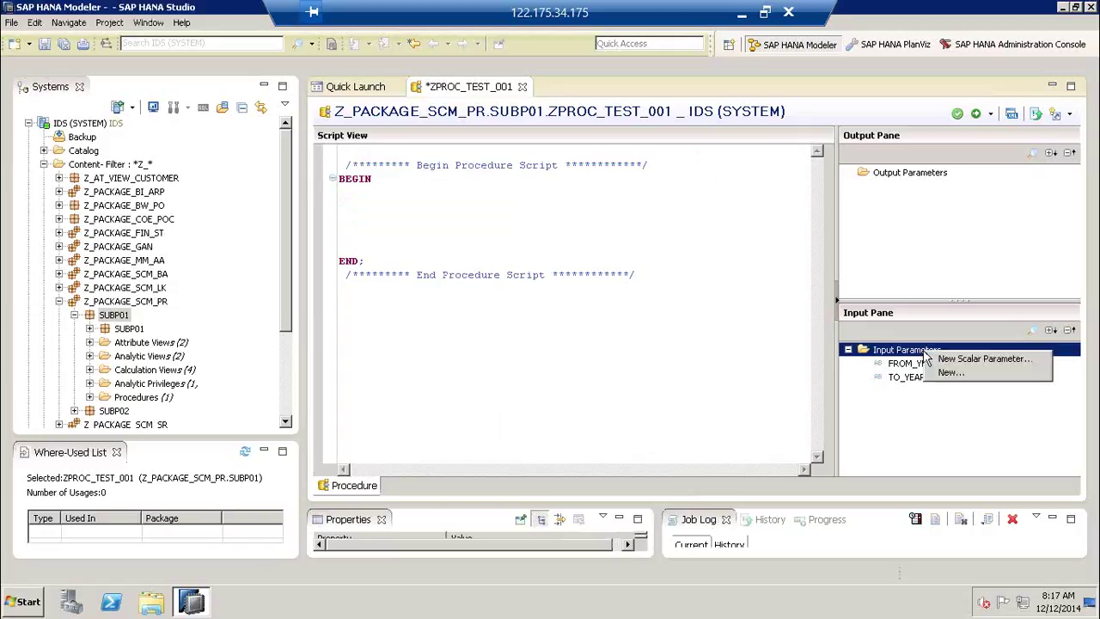
{"action": "left_click", "coordinate": [938, 373]}
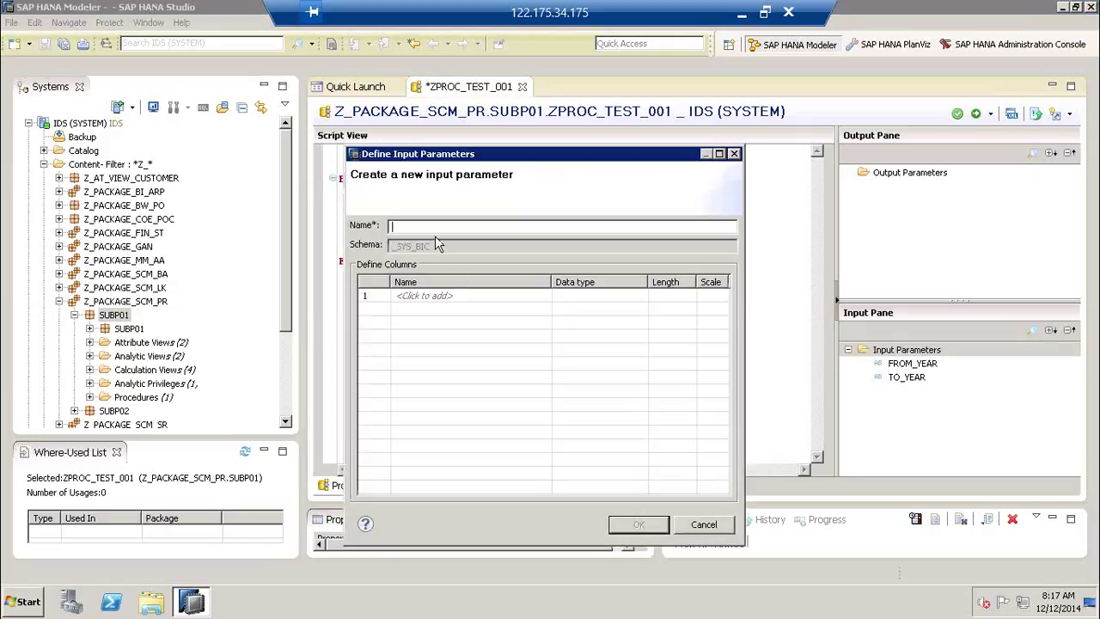
{"action": "type", "text": "ZINP"}
{"action": "left_click", "coordinate": [483, 296]}
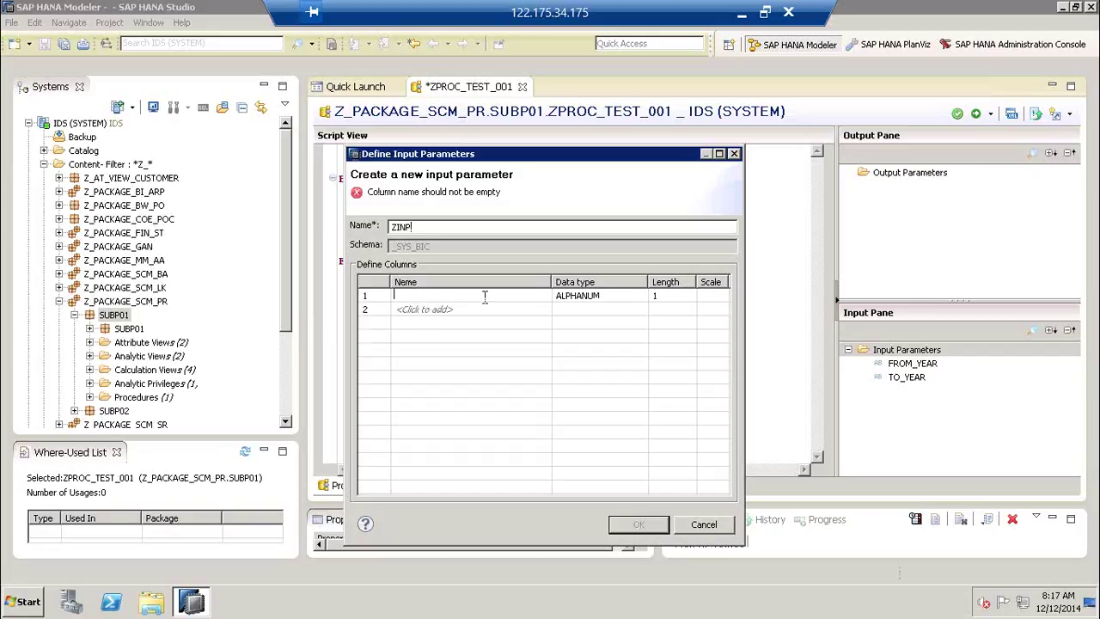
{"action": "type", "text": "Z1"}
{"action": "left_click", "coordinate": [458, 314]}
{"action": "type", "text": "Z2"}
{"action": "left_click", "coordinate": [443, 325]}
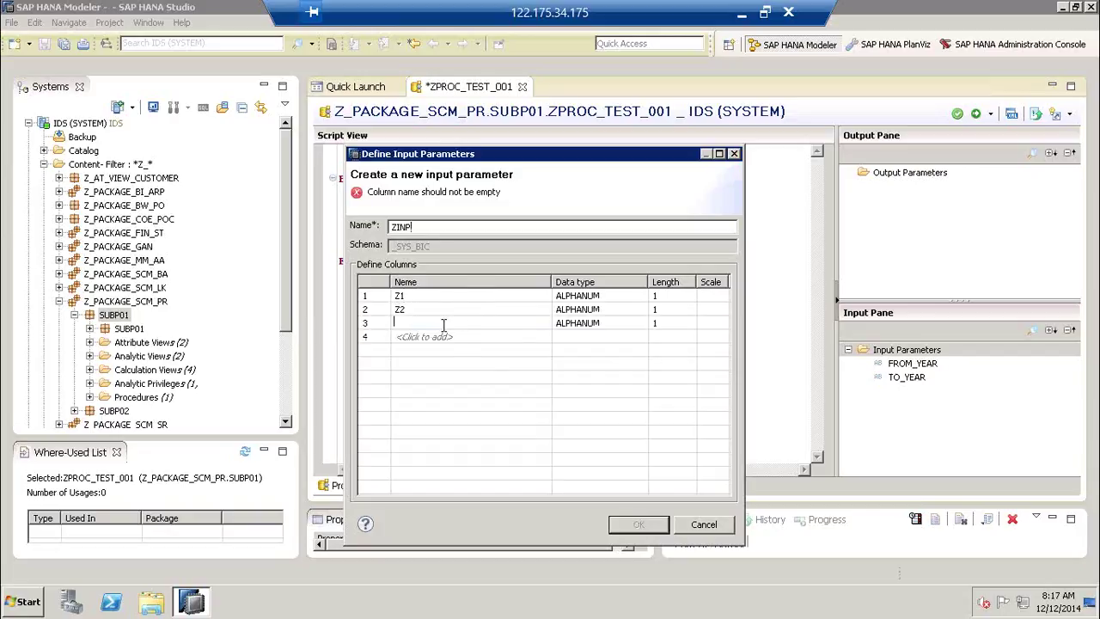
{"action": "type", "text": "Z3"}
{"action": "left_click", "coordinate": [623, 314]}
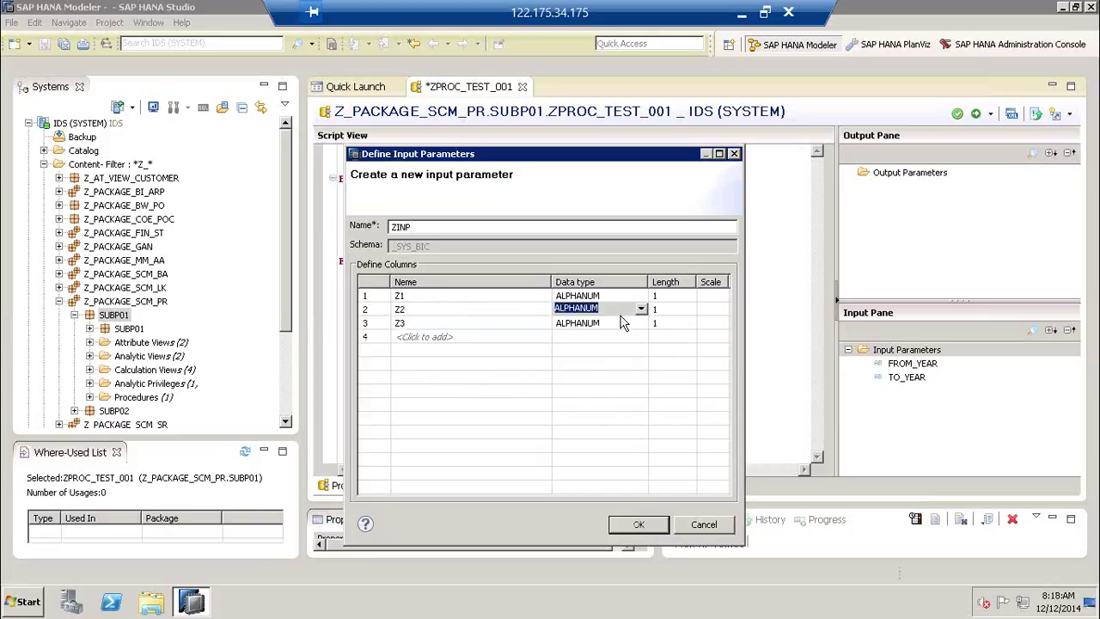
{"action": "left_click", "coordinate": [639, 525]}
- Examine the table-type input parameter ZINP and its columns Z1, Z2 and Z3
{"action": "left_click", "coordinate": [897, 393]}
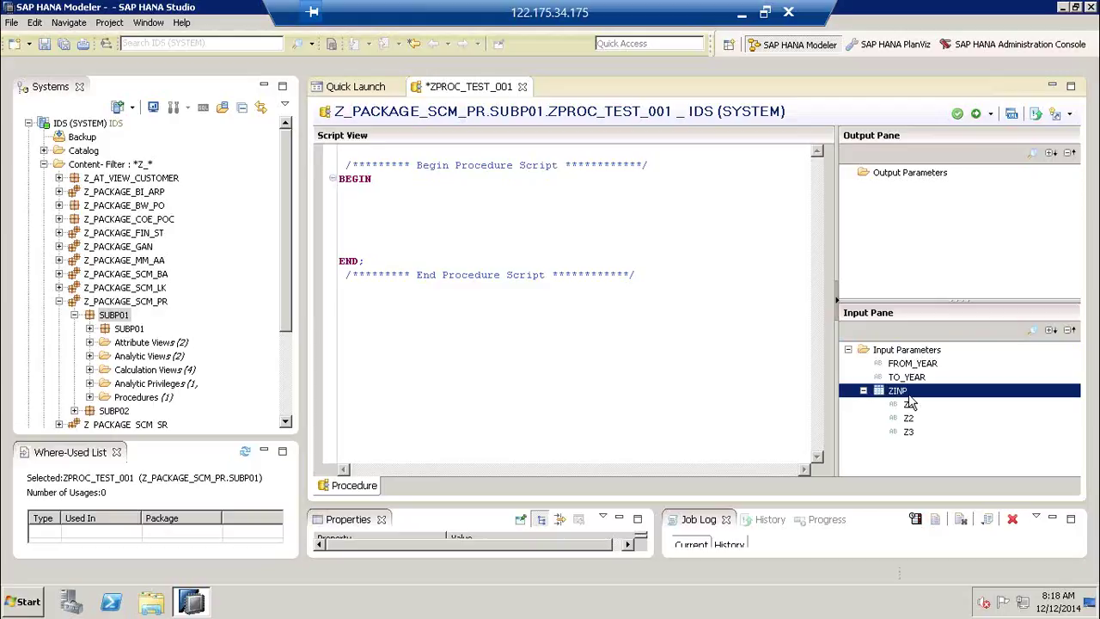
{"action": "left_click", "coordinate": [914, 406]}
{"action": "left_click", "coordinate": [916, 421]}
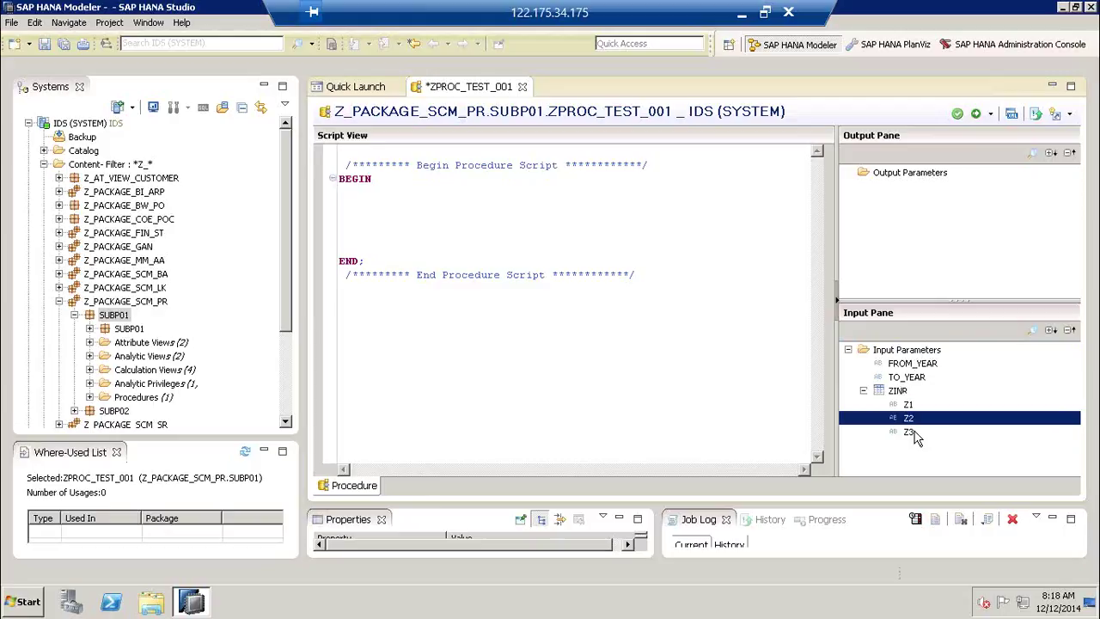
{"action": "left_click", "coordinate": [914, 431]}
{"action": "left_click", "coordinate": [914, 394]}
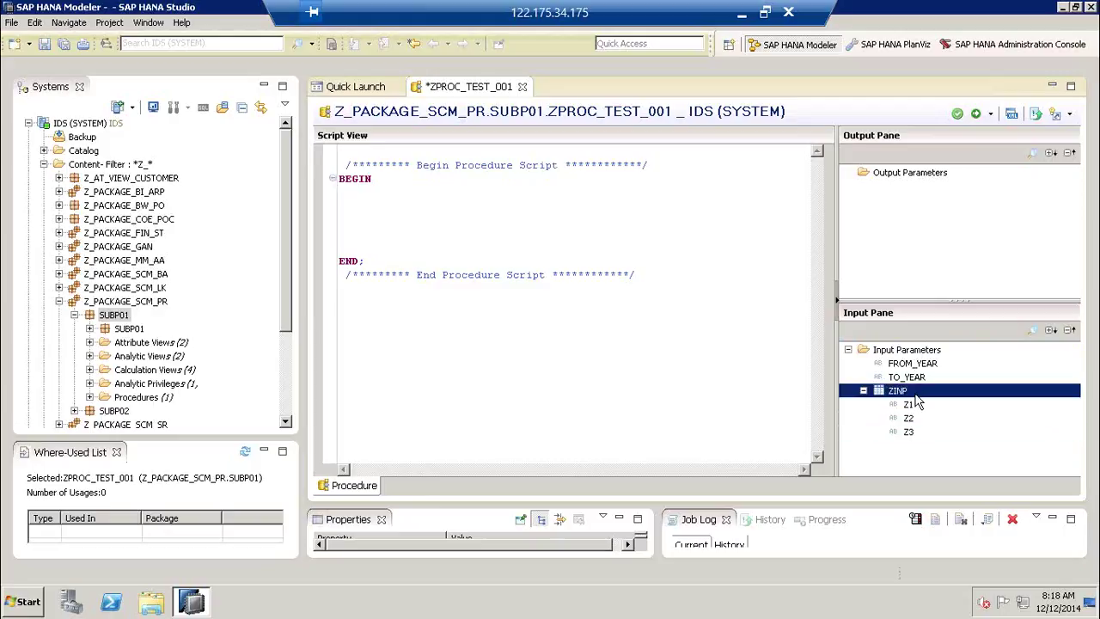
{"action": "left_click", "coordinate": [917, 409]}
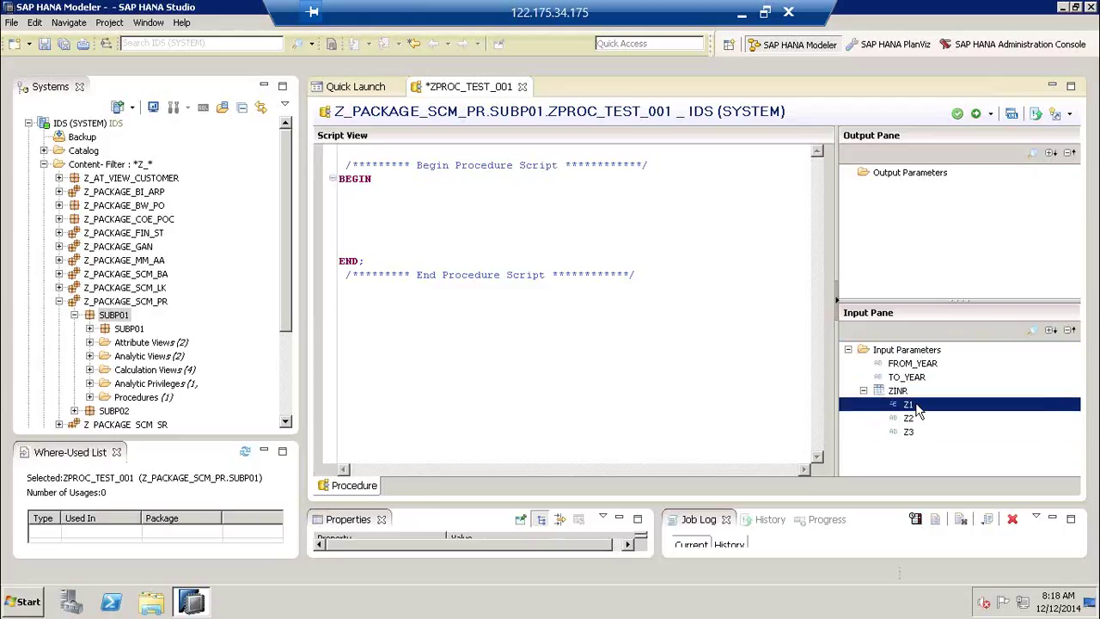
{"action": "left_click", "coordinate": [919, 419]}
{"action": "left_click", "coordinate": [918, 431]}
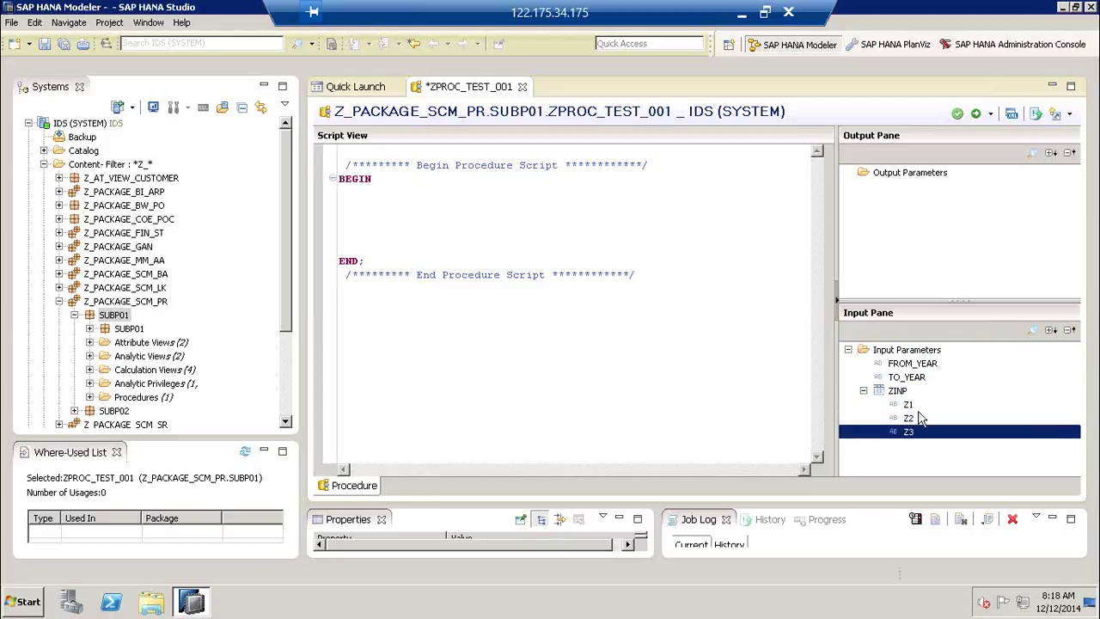
{"action": "left_click", "coordinate": [920, 405]}
{"action": "left_click", "coordinate": [923, 418]}
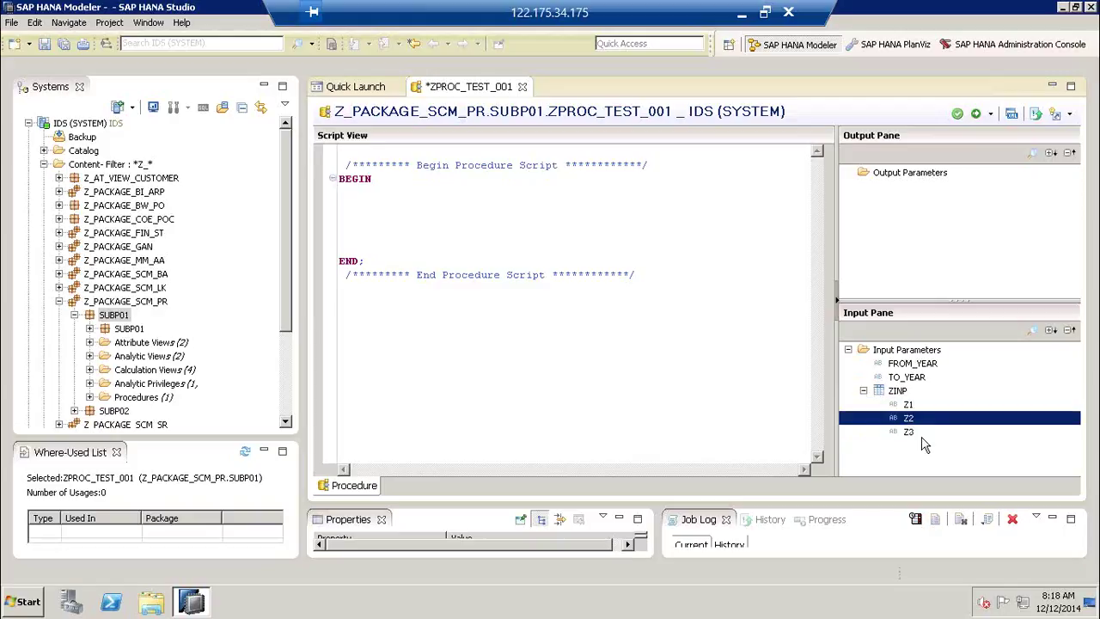
{"action": "left_click", "coordinate": [925, 434]}
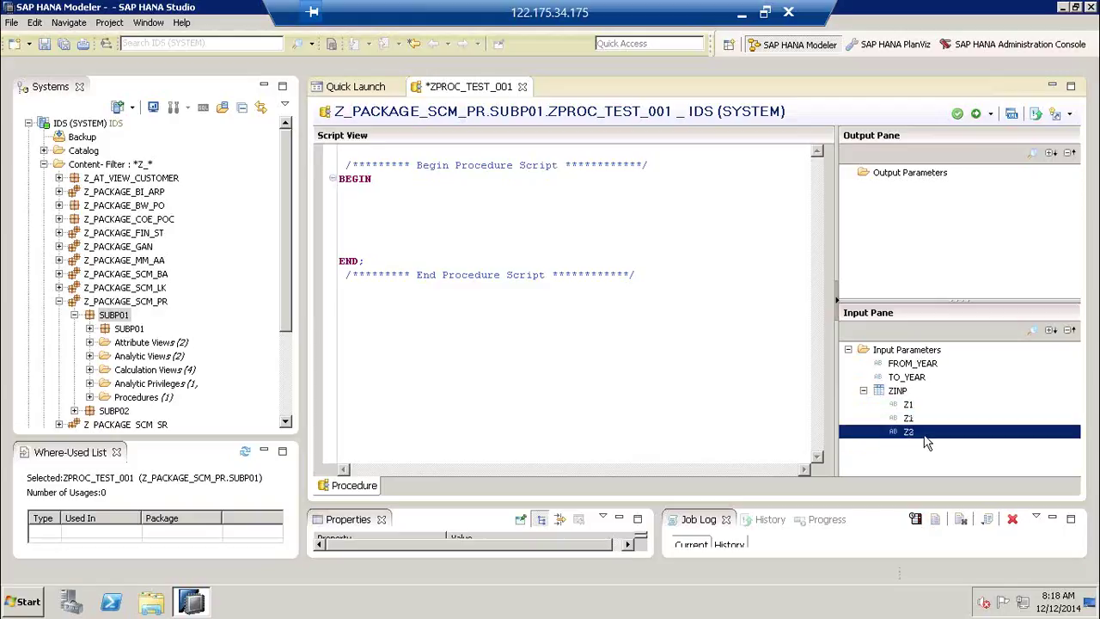
{"action": "left_click", "coordinate": [907, 394]}
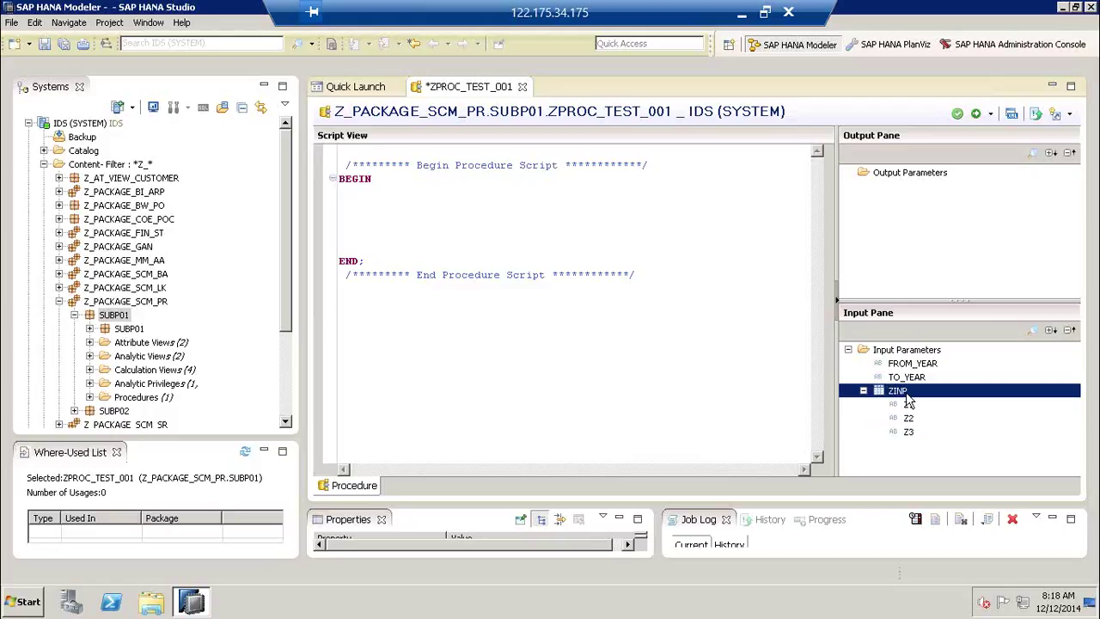
{"action": "left_click", "coordinate": [908, 420]}
{"action": "left_click", "coordinate": [910, 438]}
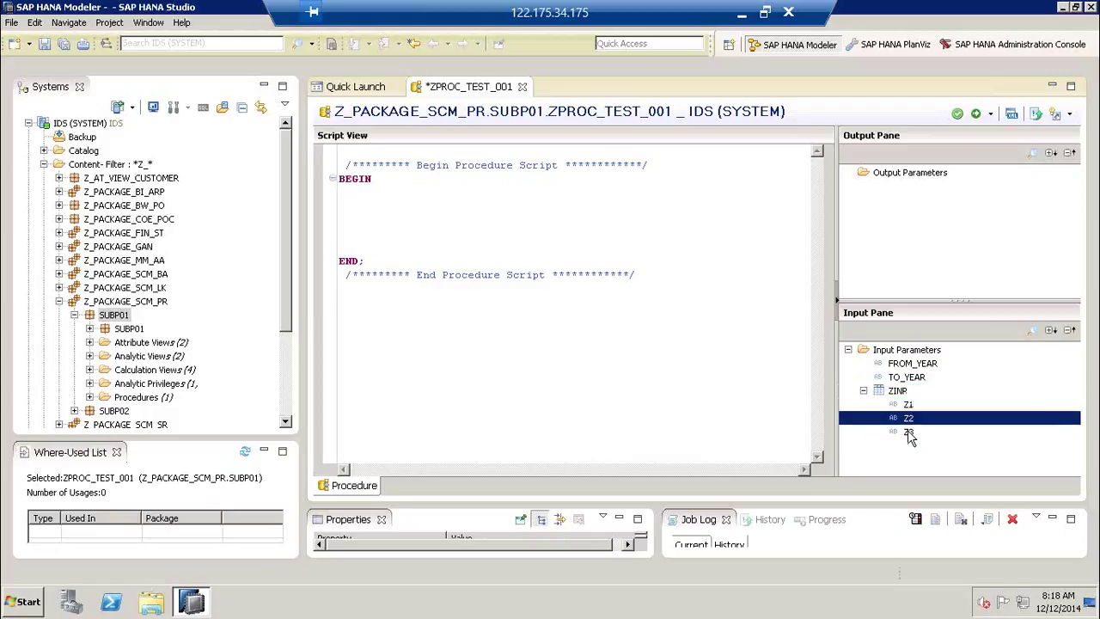
{"action": "left_click", "coordinate": [910, 434]}
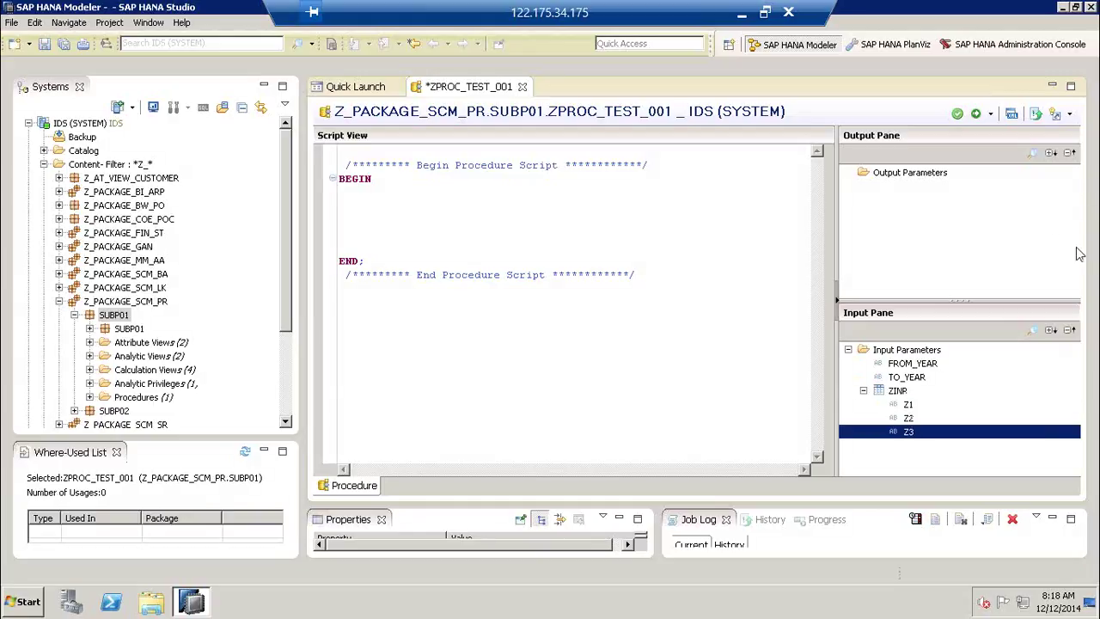
- Draw one arrow from the ZINP parameter to the script body and another from the script to Output Parameters
{"action": "mouse_move", "coordinate": [883, 396]}
{"action": "left_mouse_down"}
{"action": "mouse_move", "coordinate": [481, 264]}
{"action": "mouse_move", "coordinate": [437, 236]}
{"action": "mouse_move", "coordinate": [430, 248]}
{"action": "mouse_move", "coordinate": [448, 237]}
{"action": "left_mouse_up"}
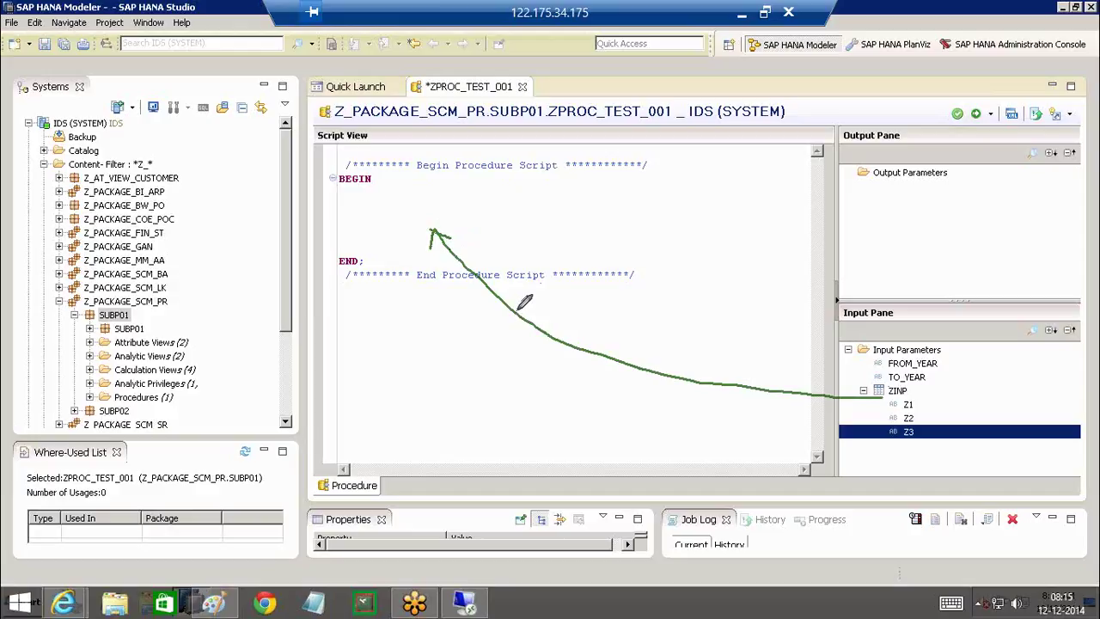
{"action": "mouse_move", "coordinate": [563, 201]}
{"action": "left_mouse_down"}
{"action": "mouse_move", "coordinate": [672, 99]}
{"action": "mouse_move", "coordinate": [889, 76]}
{"action": "mouse_move", "coordinate": [954, 218]}
{"action": "mouse_move", "coordinate": [934, 210]}
{"action": "mouse_move", "coordinate": [965, 203]}
{"action": "left_mouse_up"}
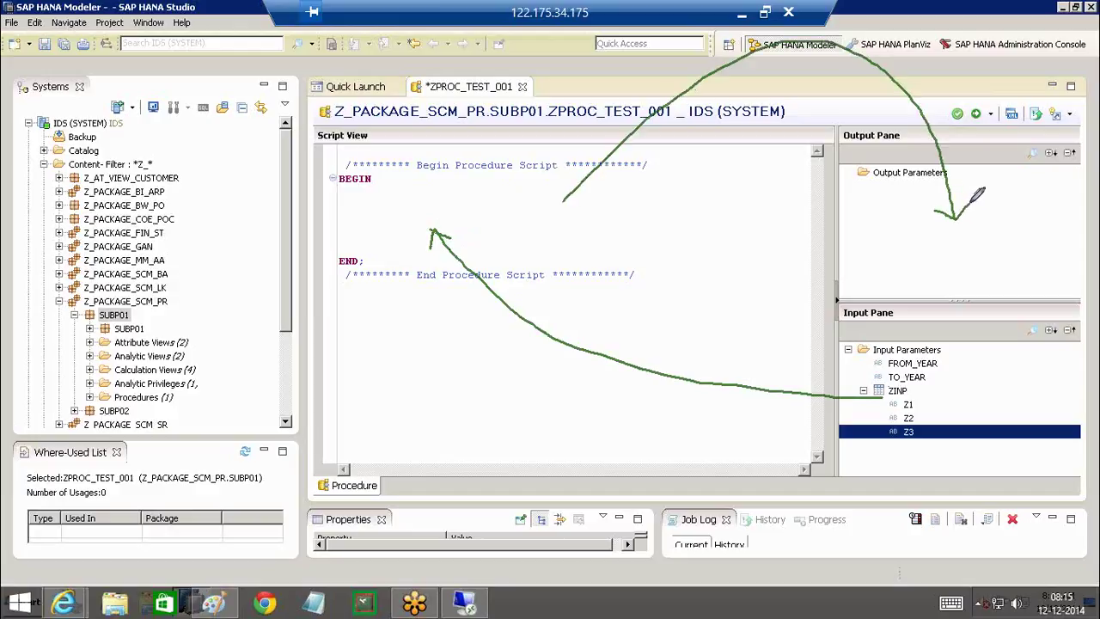
- Create a table-type output parameter named ZOUT with columns ZO1 and ZO2, keeping the default ALPHANUM data type
{"action": "left_click", "coordinate": [904, 175]}
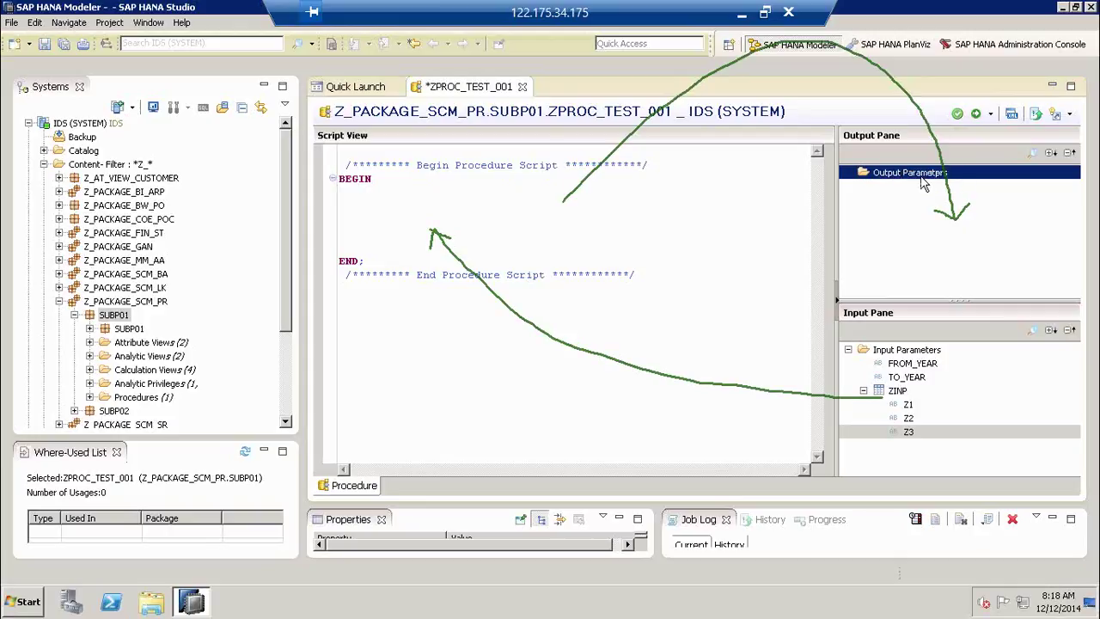
{"action": "double_click", "coordinate": [922, 177]}
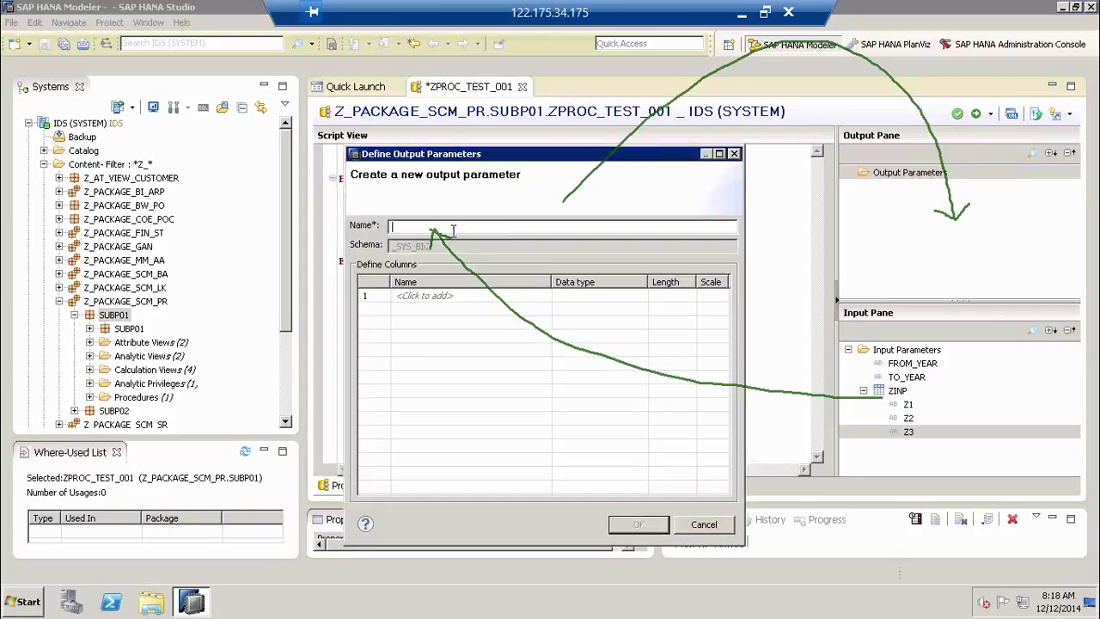
{"action": "type", "text": "ZOUT"}
{"action": "left_click", "coordinate": [439, 295]}
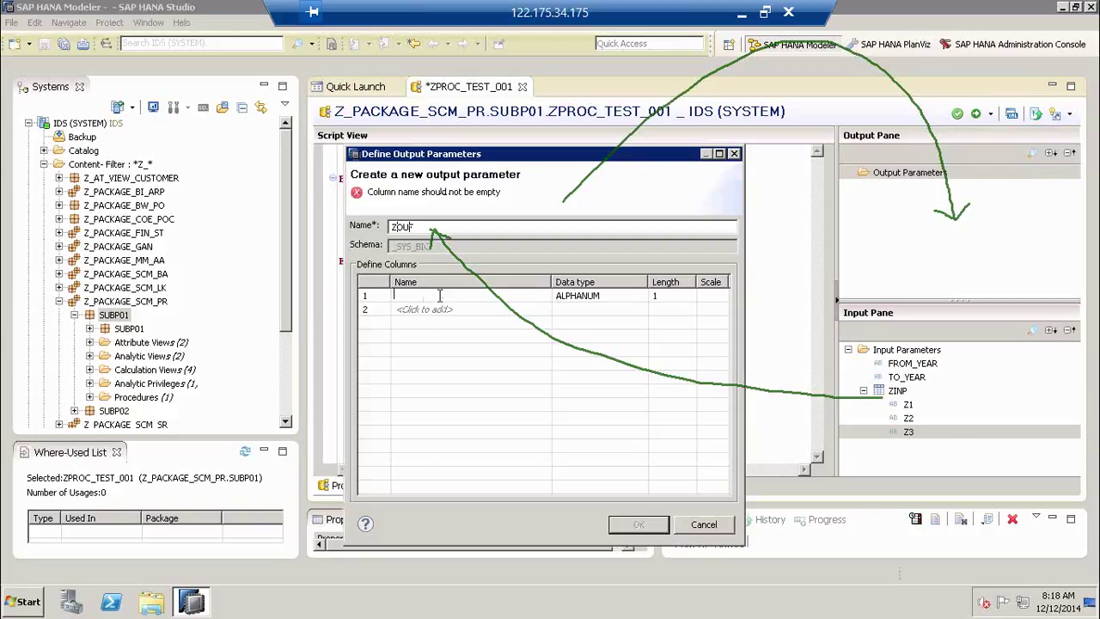
{"action": "type", "text": "ZO1"}
{"action": "left_click", "coordinate": [432, 311]}
{"action": "type", "text": "ZO2"}
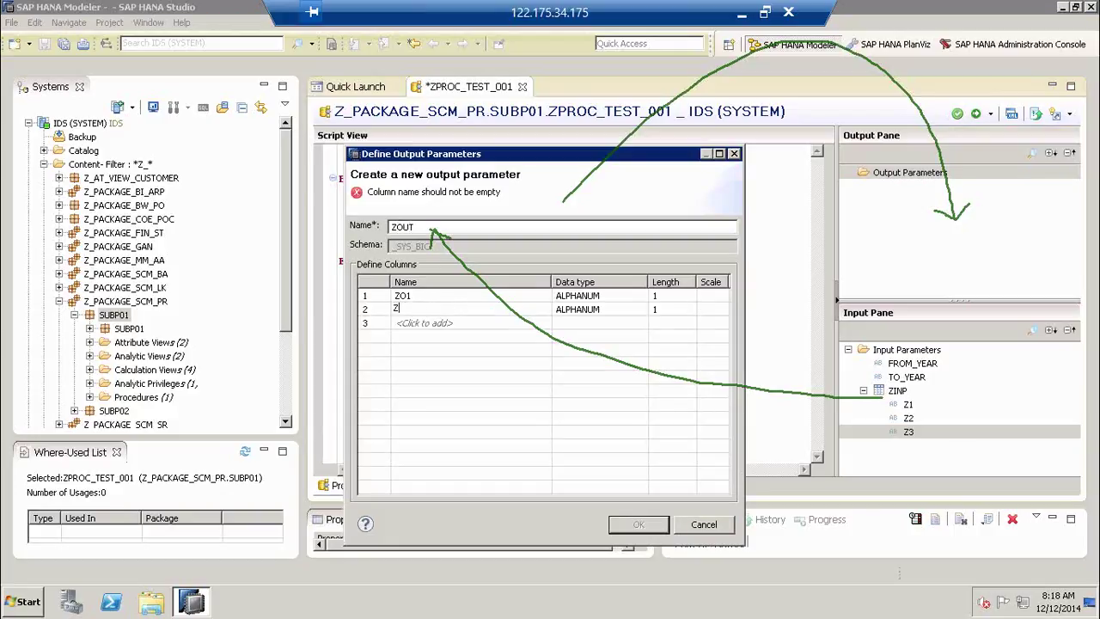
{"action": "left_click", "coordinate": [615, 296]}
{"action": "left_click", "coordinate": [617, 309]}
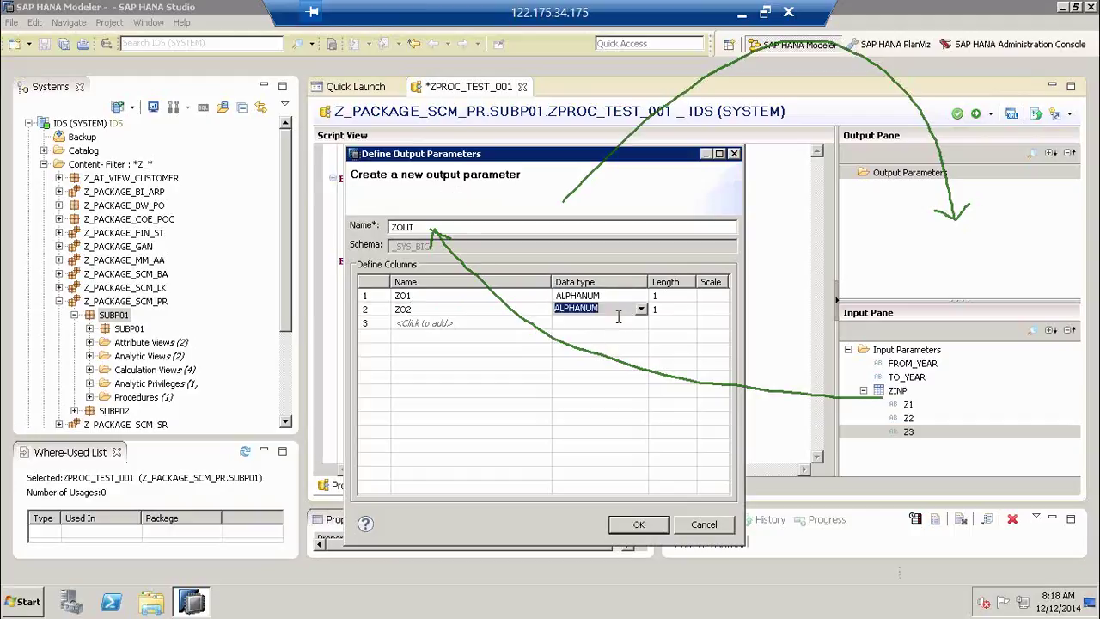
{"action": "left_click", "coordinate": [636, 526]}
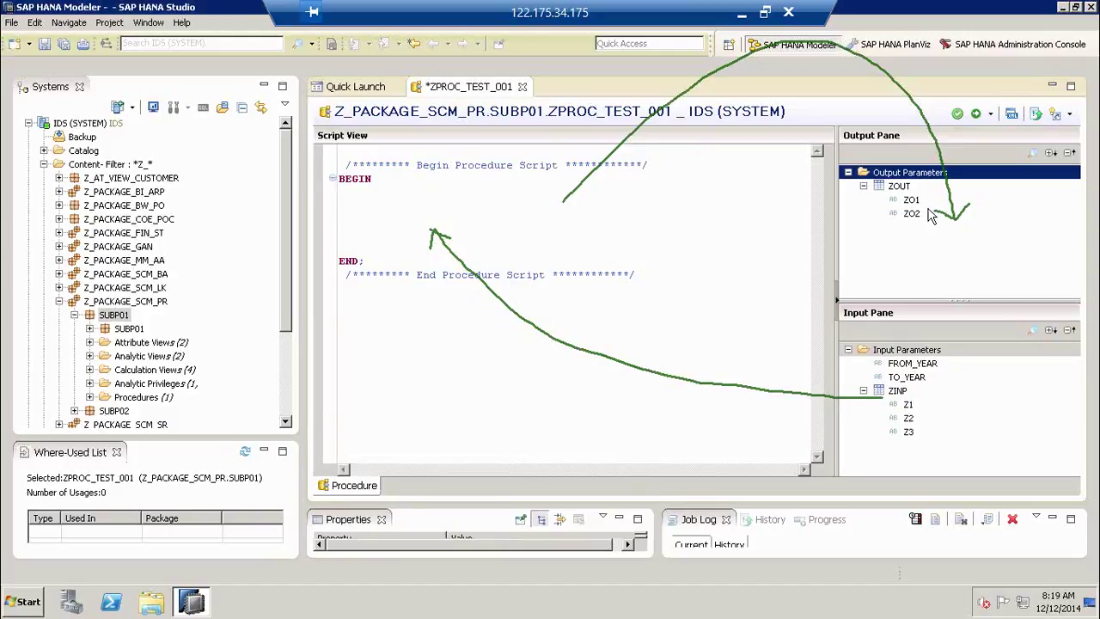
- Write the statement VAR1 = SELECT * FROM SCHEMA.TABLE; between BEGIN and END in the procedure script and clear the drawn arrows
{"action": "left_click", "coordinate": [349, 218]}
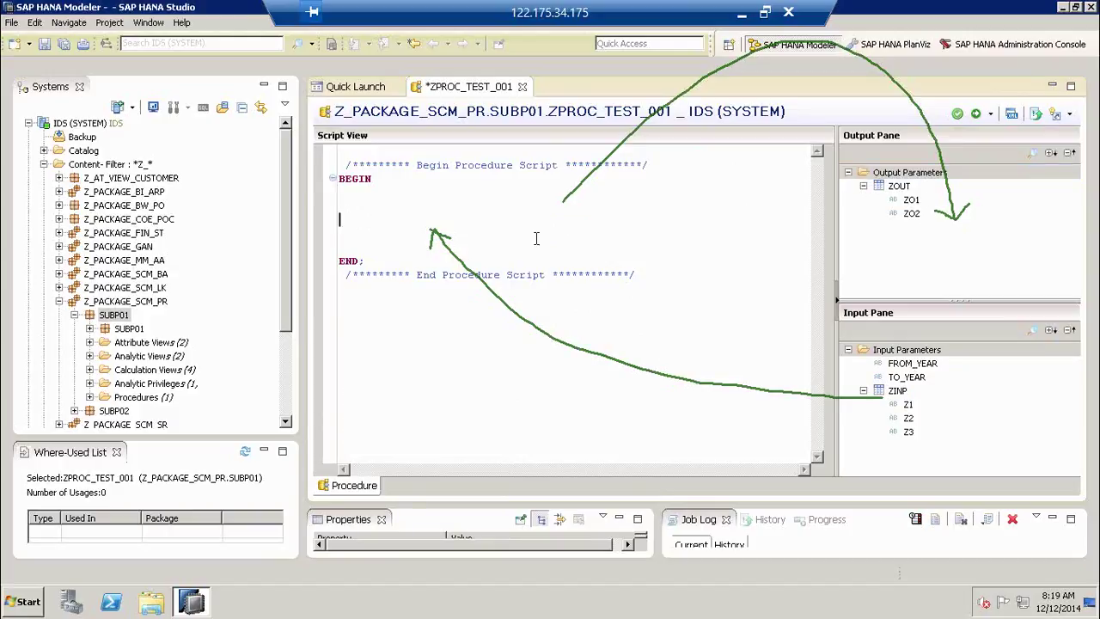
{"action": "type", "text": "VAR1 = SELECT * FROM TABLE"}
{"action": "key", "text": "ctrl+Left"}
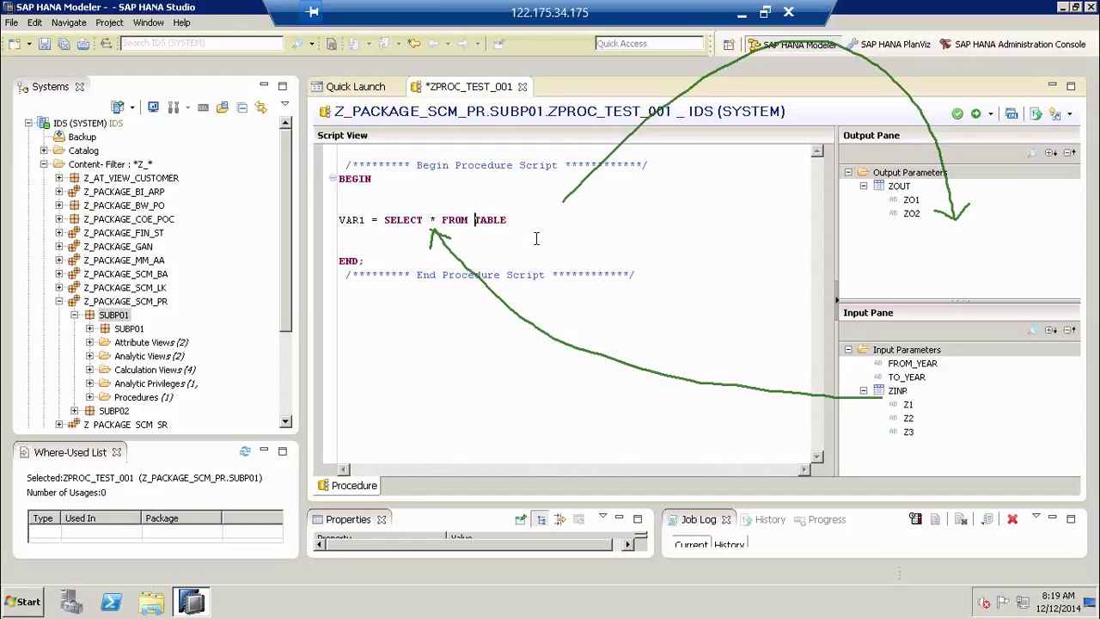
{"action": "type", "text": "SCHEMA."}
{"action": "key", "text": "End"}
{"action": "type", "text": ";"}
{"action": "key", "text": "Escape"}
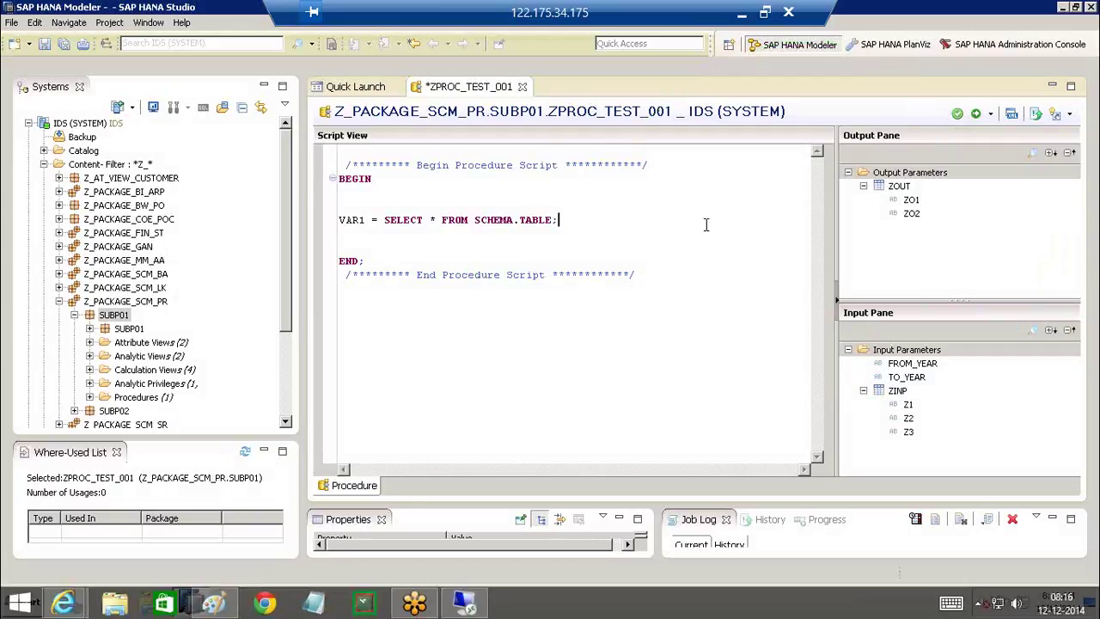
- Review the SELECT statement in the script alongside the FROM_YEAR input parameter and the ZOUT output parameter
{"action": "left_click_drag", "start_coordinate": [340, 221], "coordinate": [555, 220]}
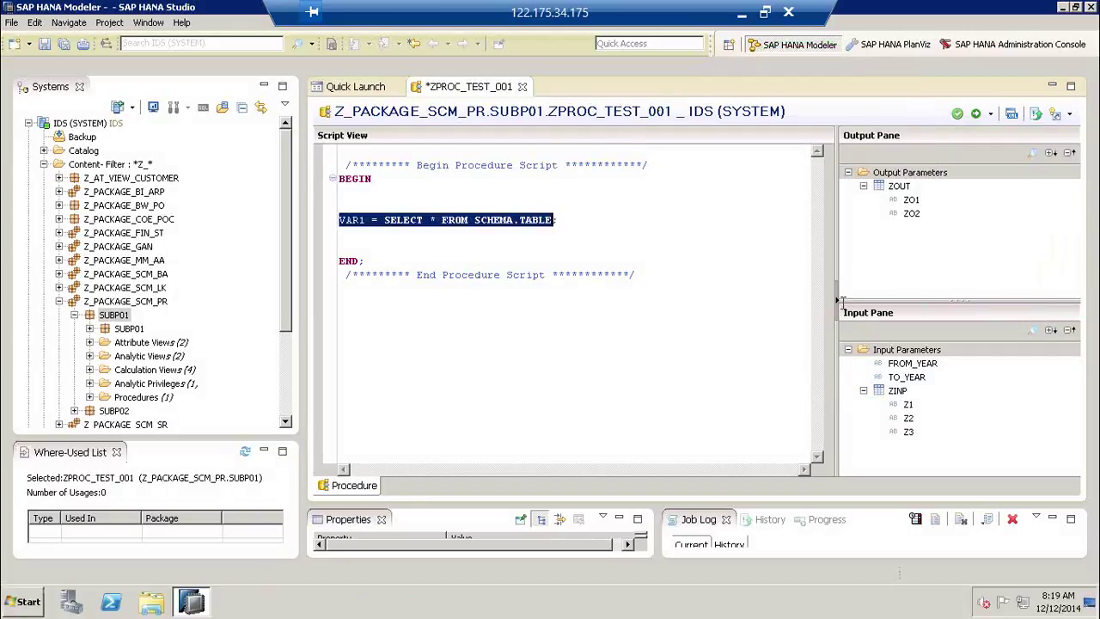
{"action": "left_click", "coordinate": [924, 364]}
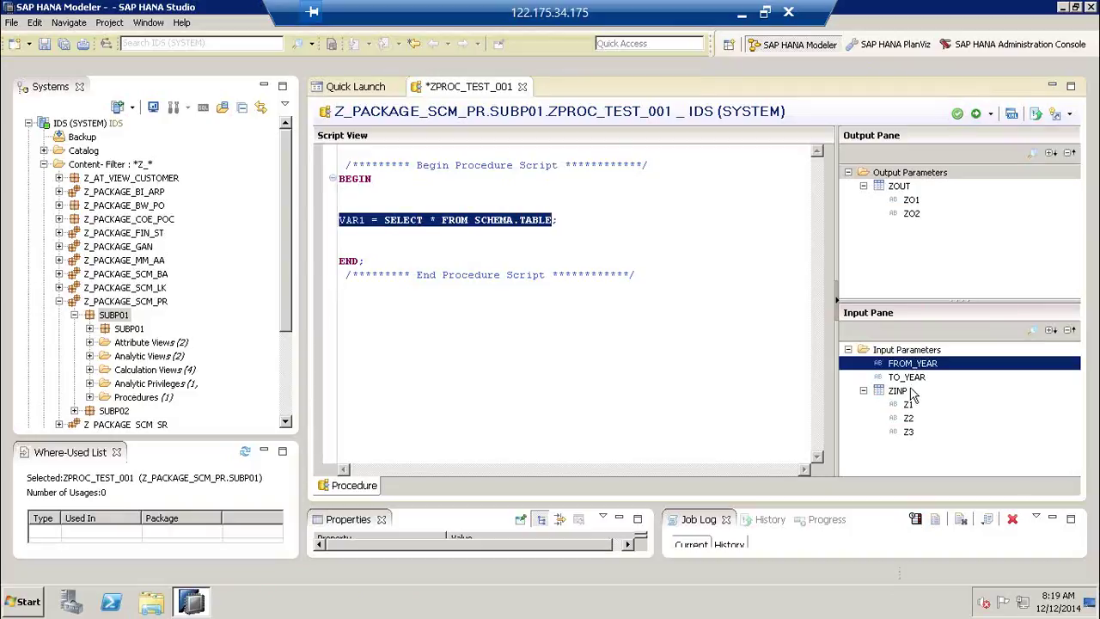
{"action": "left_click", "coordinate": [910, 187]}
{"action": "left_click", "coordinate": [569, 221]}
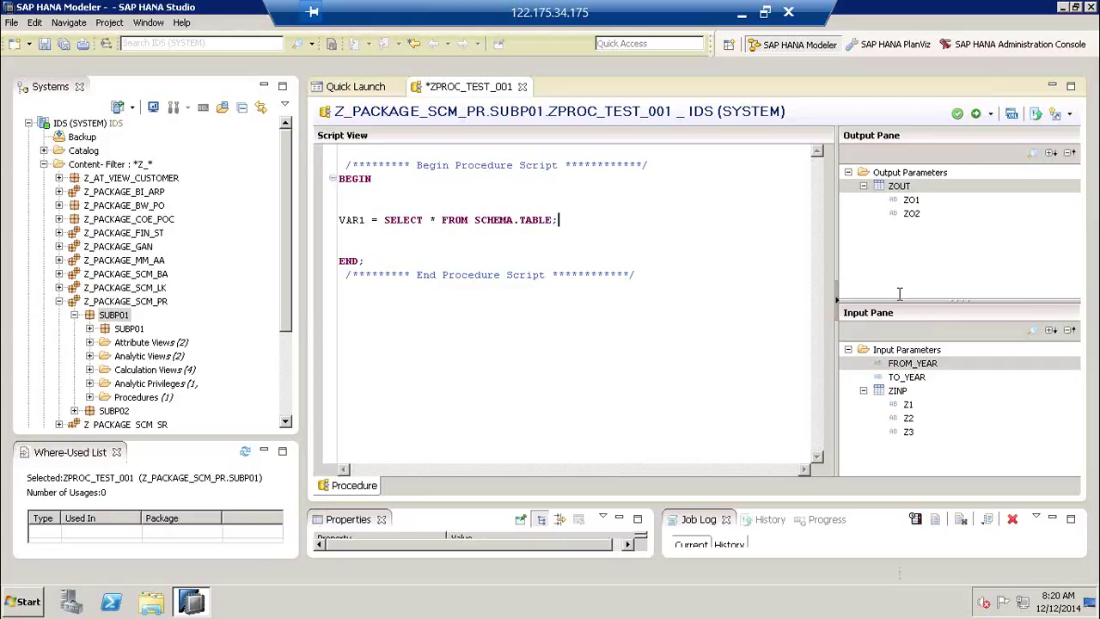
{"action": "left_click", "coordinate": [359, 239]}
{"action": "left_click", "coordinate": [569, 220]}
- Create a new decision table named ZDEC_TAB01 in the SUBP01 package under Z_PACKAGE_SCM_PR
{"action": "left_click", "coordinate": [361, 91]}
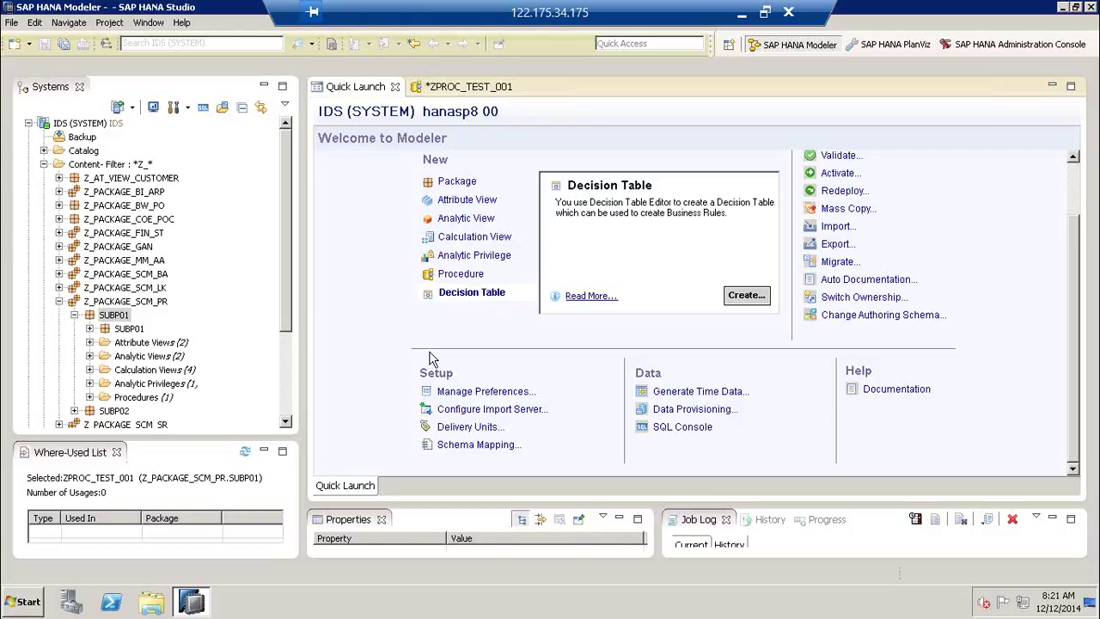
{"action": "right_click", "coordinate": [118, 317]}
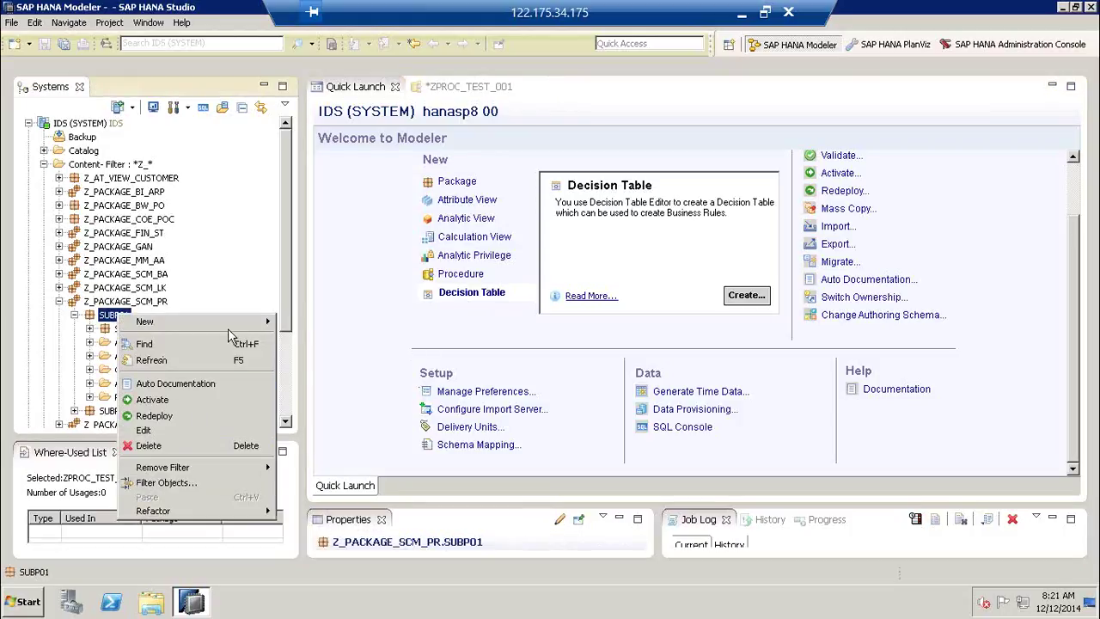
{"action": "mouse_move", "coordinate": [228, 322]}
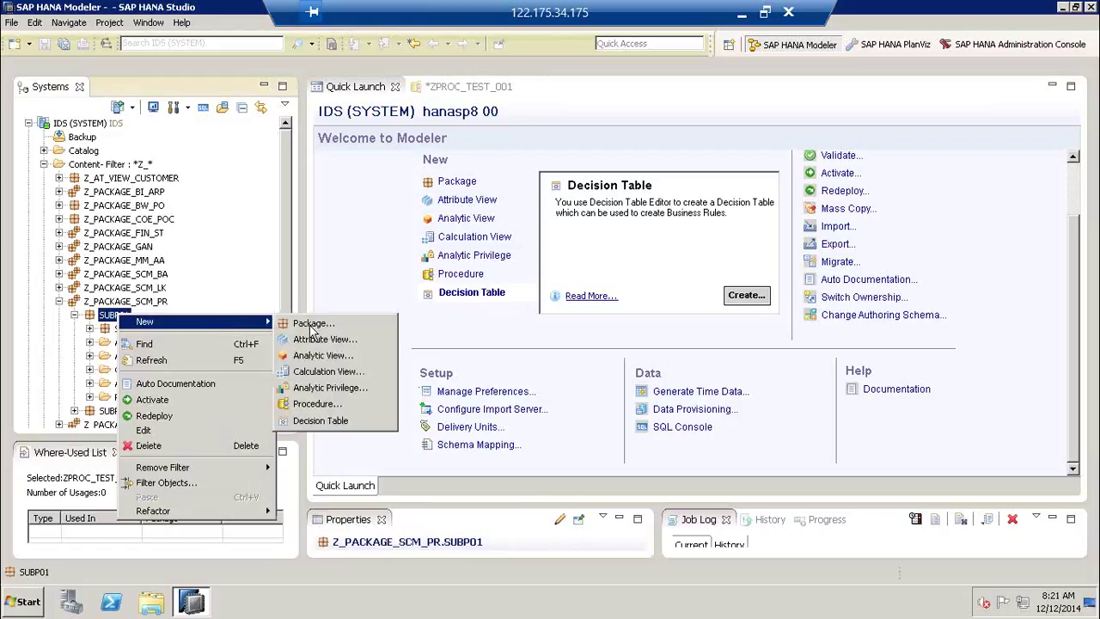
{"action": "left_click", "coordinate": [352, 421]}
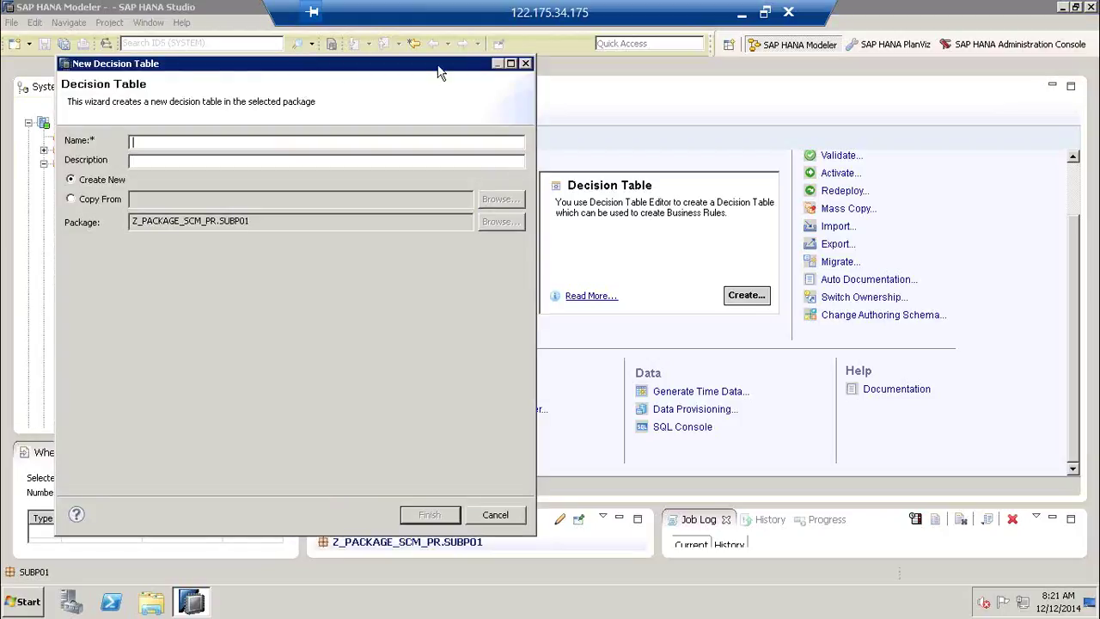
{"action": "left_click_drag", "start_coordinate": [486, 74], "coordinate": [771, 78]}
{"action": "type", "text": "ZDEC_TAB"}
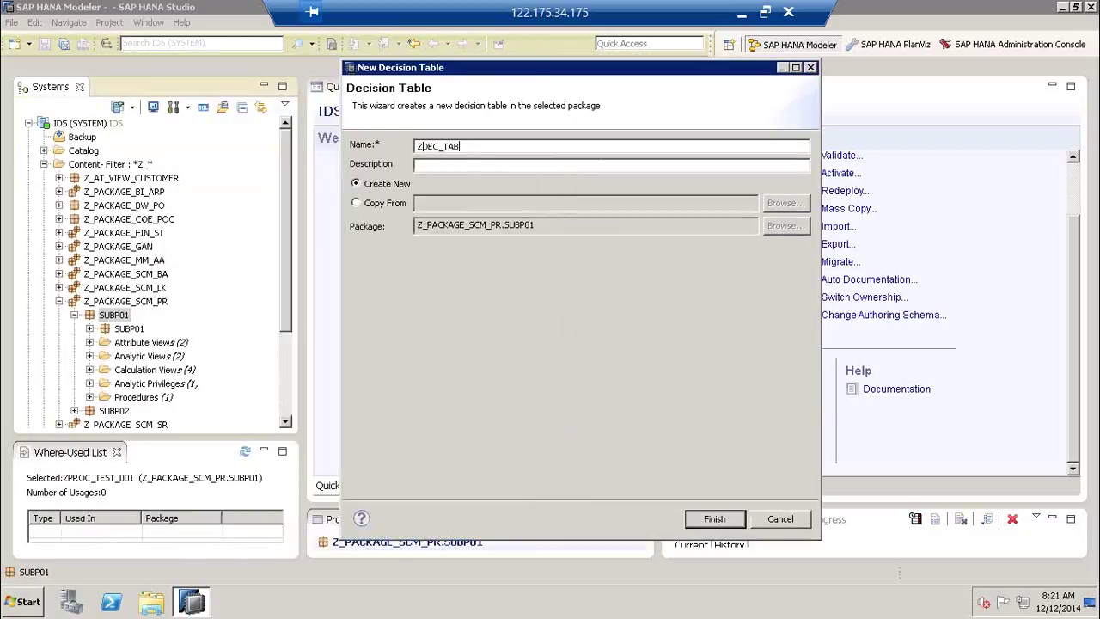
{"action": "type", "text": "01"}
{"action": "key", "text": "Tab"}
{"action": "left_click", "coordinate": [724, 519]}
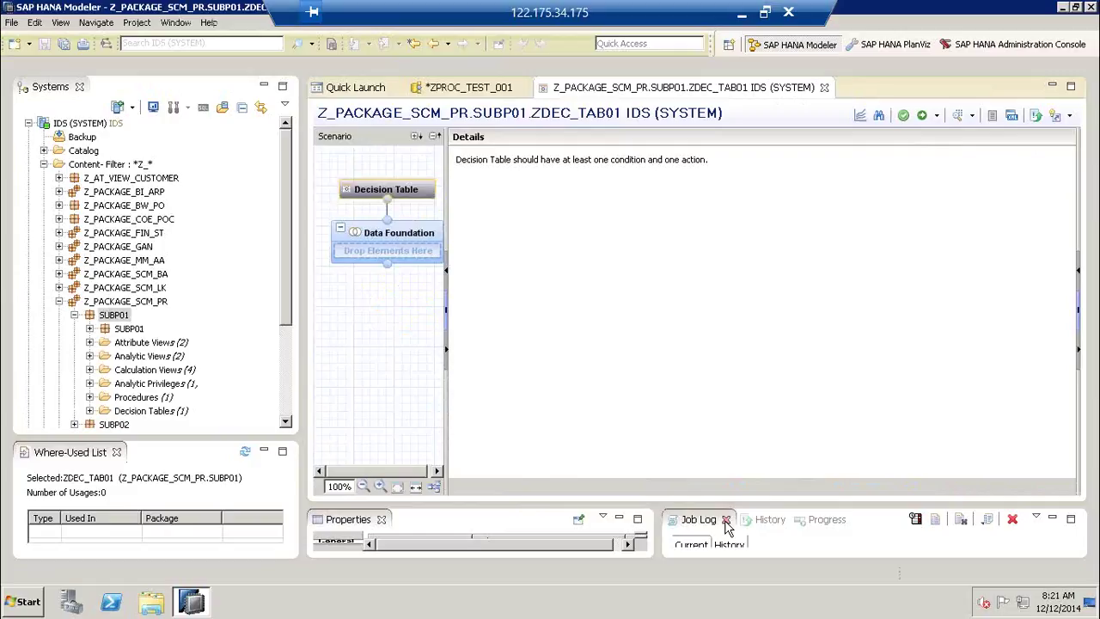
- Add the KNA1 table from schema ERP1 to the decision table's Data Foundation
{"action": "left_click", "coordinate": [415, 239]}
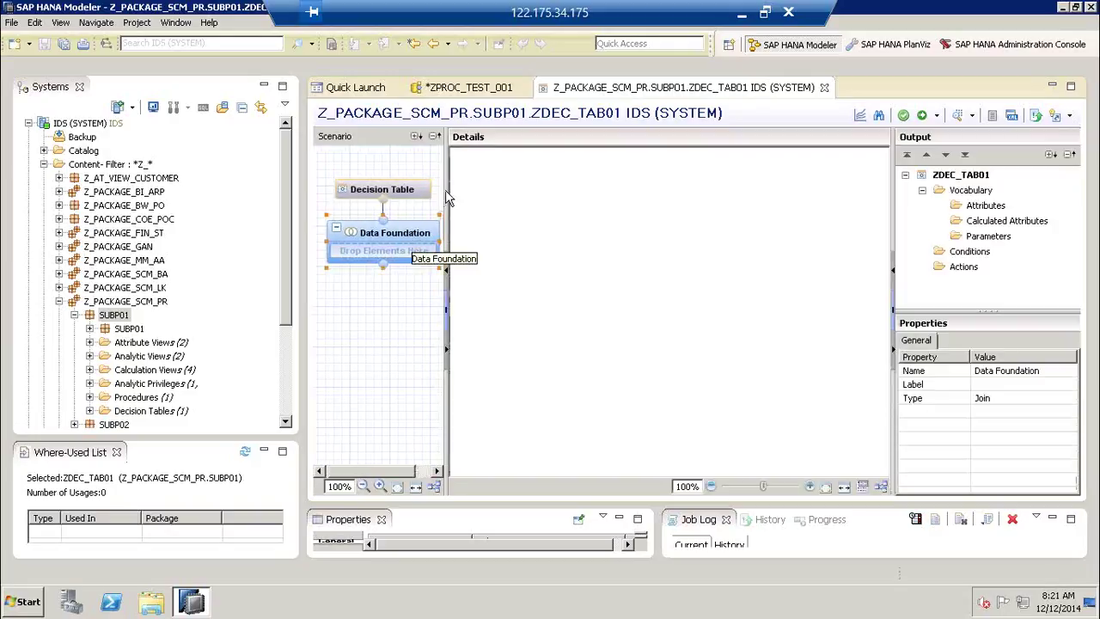
{"action": "left_click_drag", "start_coordinate": [446, 197], "coordinate": [487, 182]}
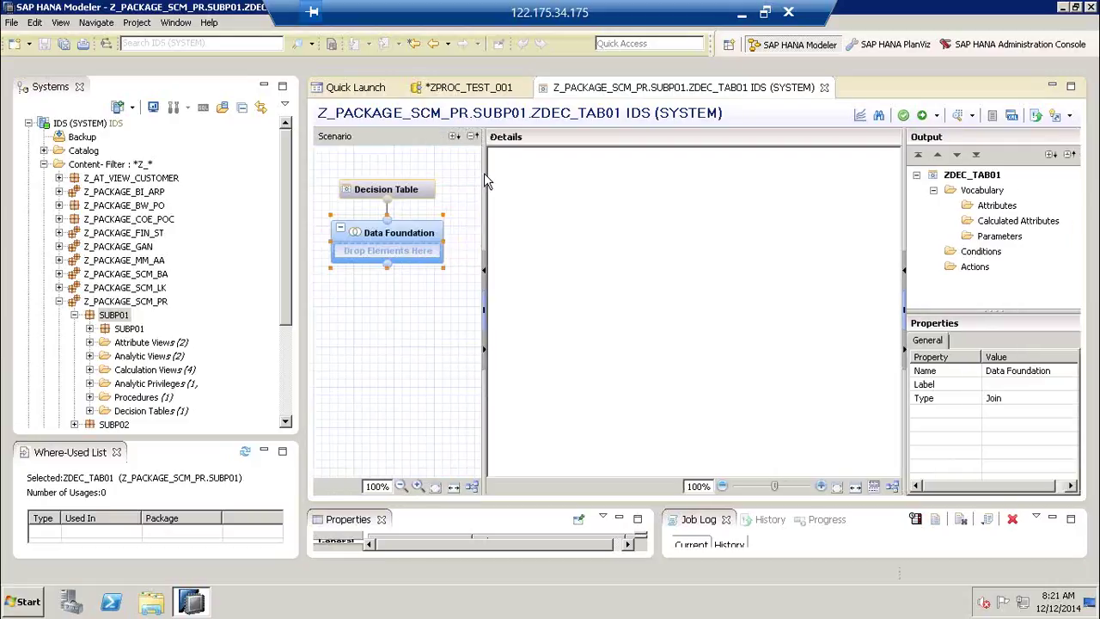
{"action": "left_click", "coordinate": [457, 229]}
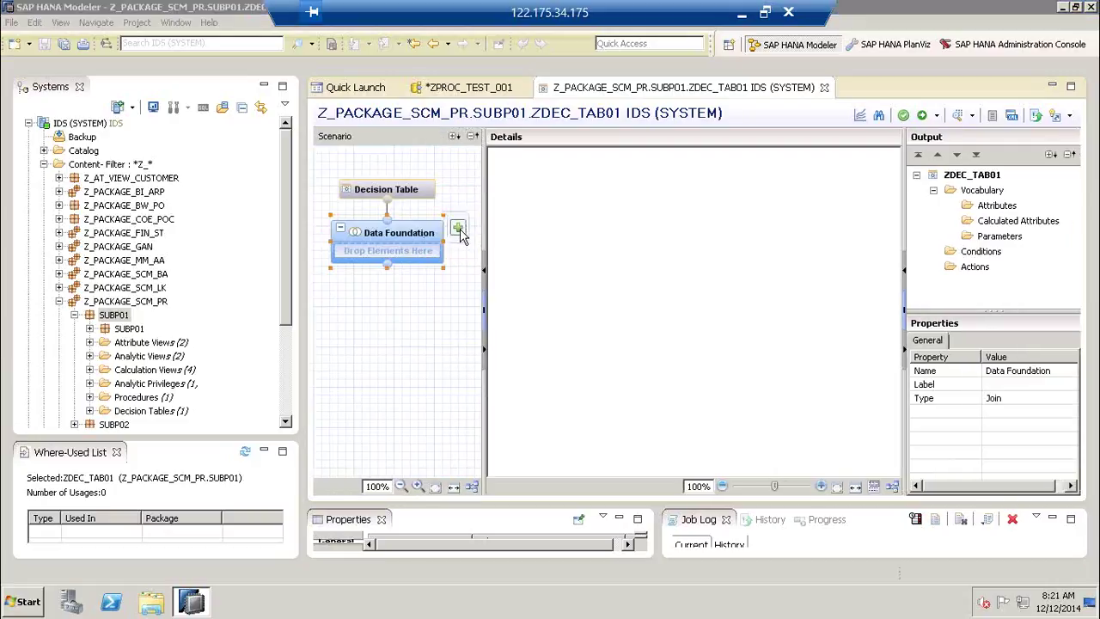
{"action": "type", "text": "KNA1"}
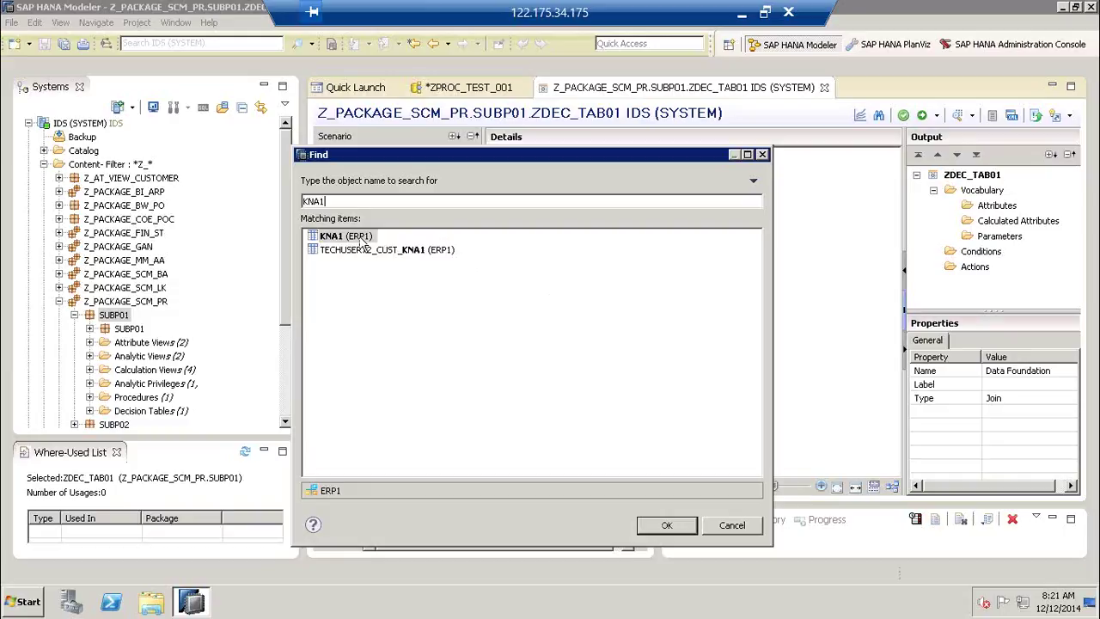
{"action": "left_click", "coordinate": [360, 239]}
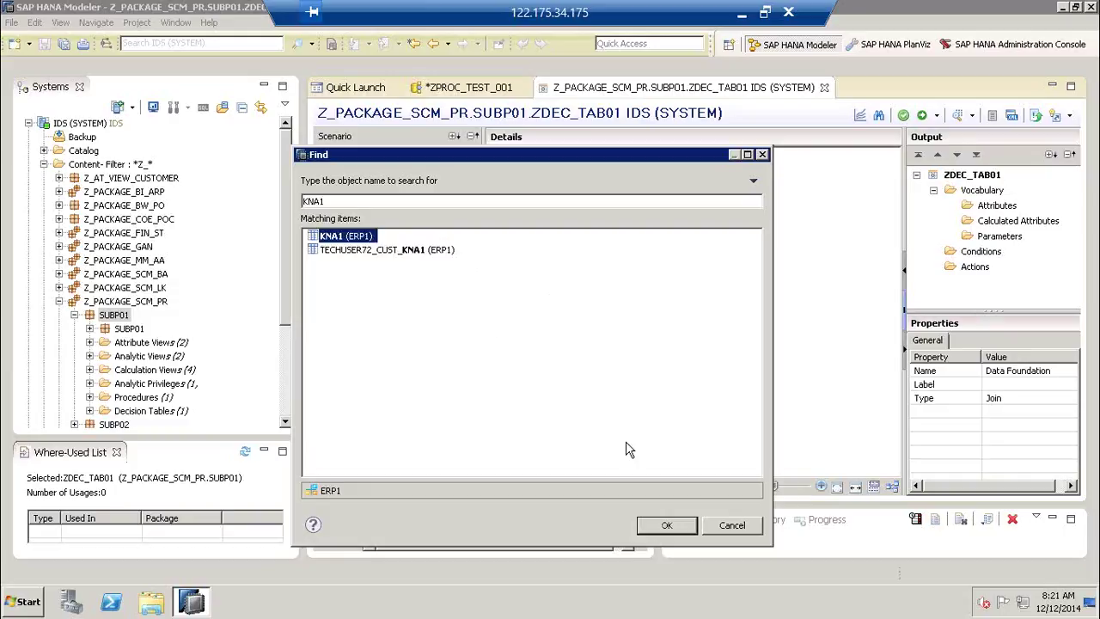
{"action": "left_click", "coordinate": [665, 526]}
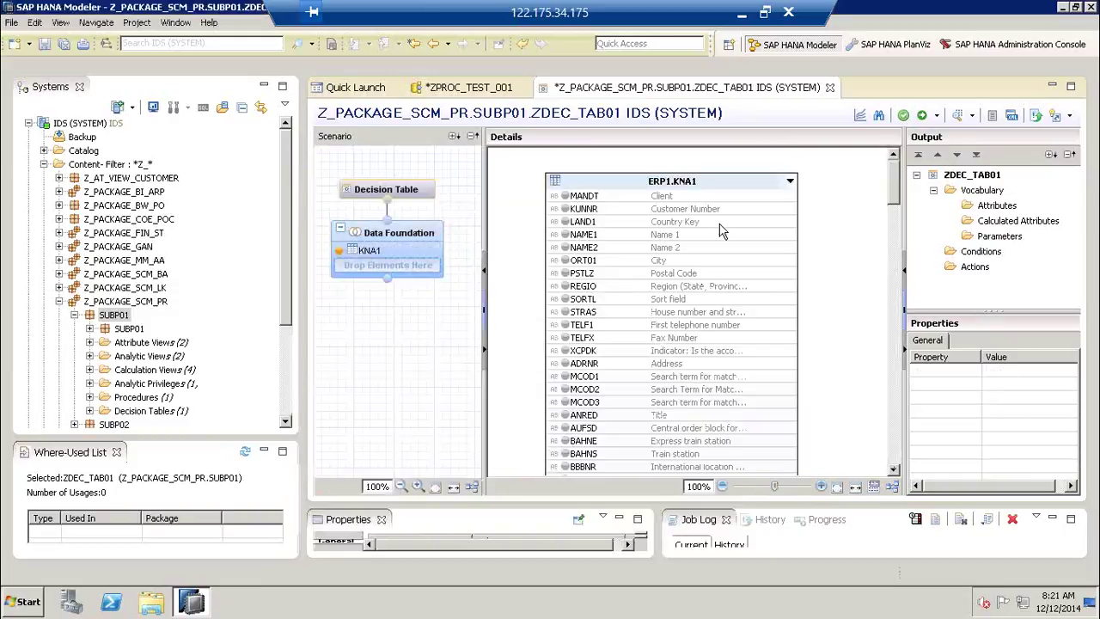
- Add the KNA1 columns KUNNR, PSTLZ and ORT01 to the decision table's output as attributes
{"action": "mouse_move", "coordinate": [720, 222]}
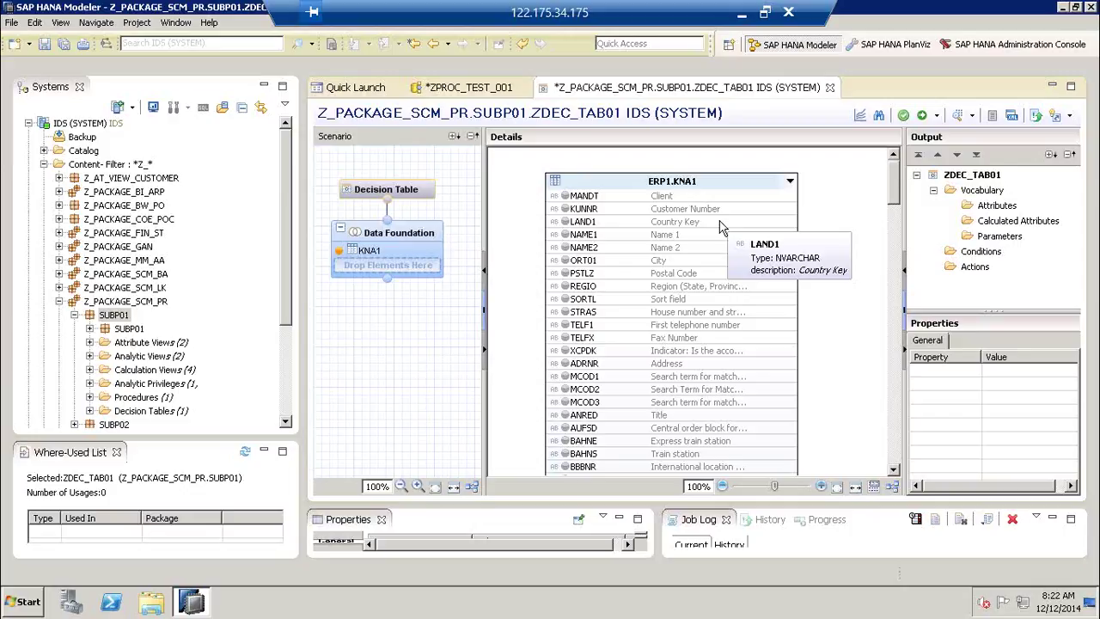
{"action": "left_click", "coordinate": [566, 209]}
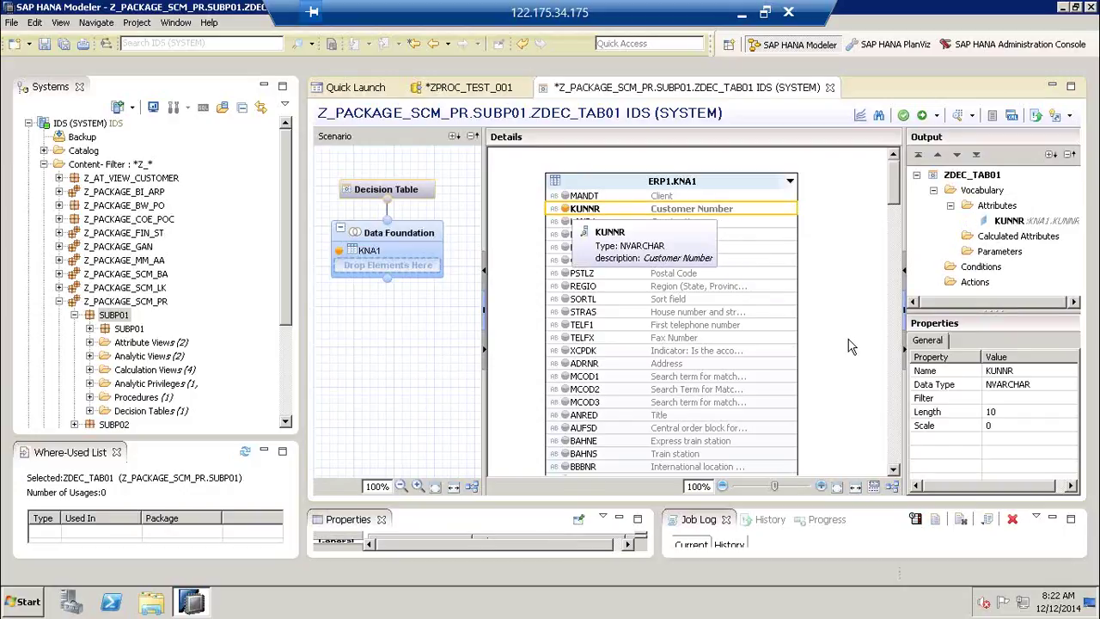
{"action": "left_click", "coordinate": [565, 274]}
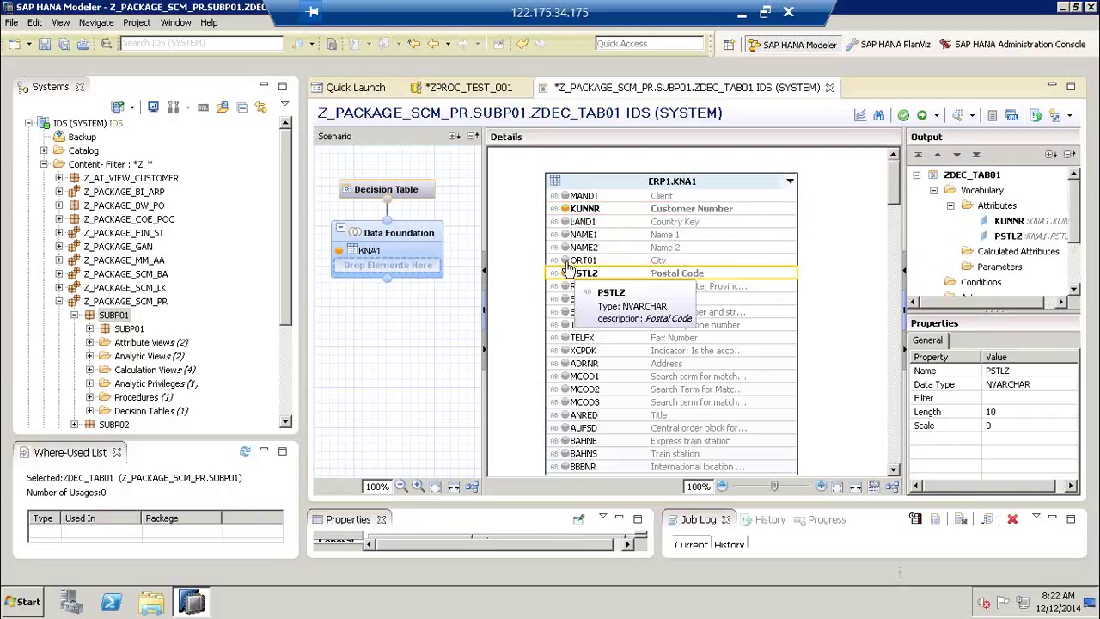
{"action": "left_click", "coordinate": [565, 260]}
{"action": "left_click", "coordinate": [832, 289]}
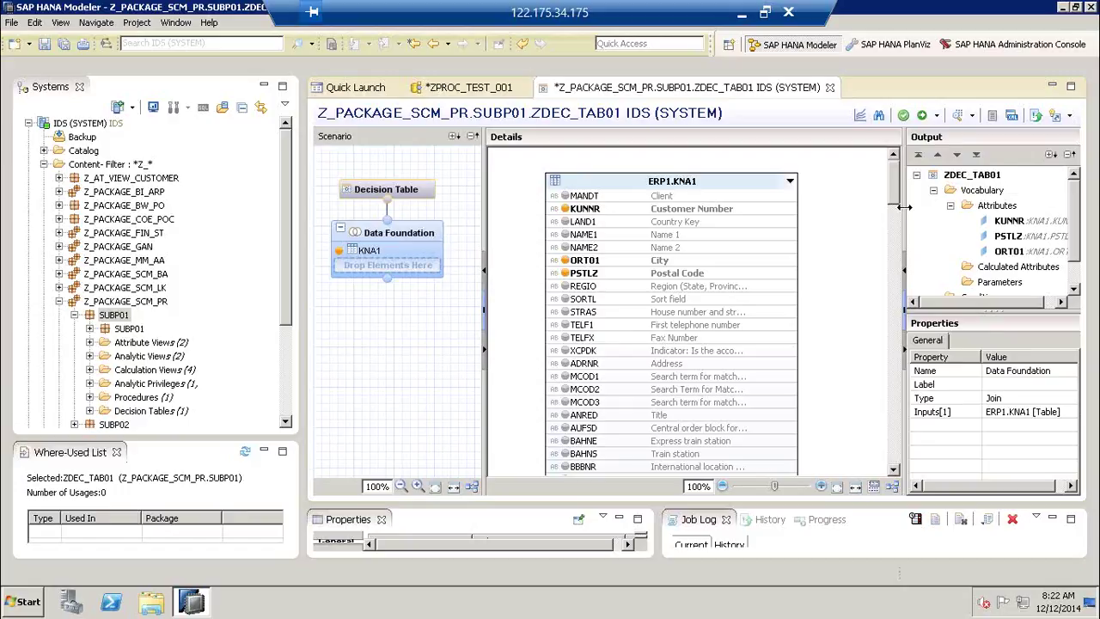
- Enlarge the output structure area and examine the KUNNR, PSTLZ and ORT01 attributes plus the Calculated Attributes and Parameters folders
{"action": "left_click_drag", "start_coordinate": [817, 209], "coordinate": [776, 209]}
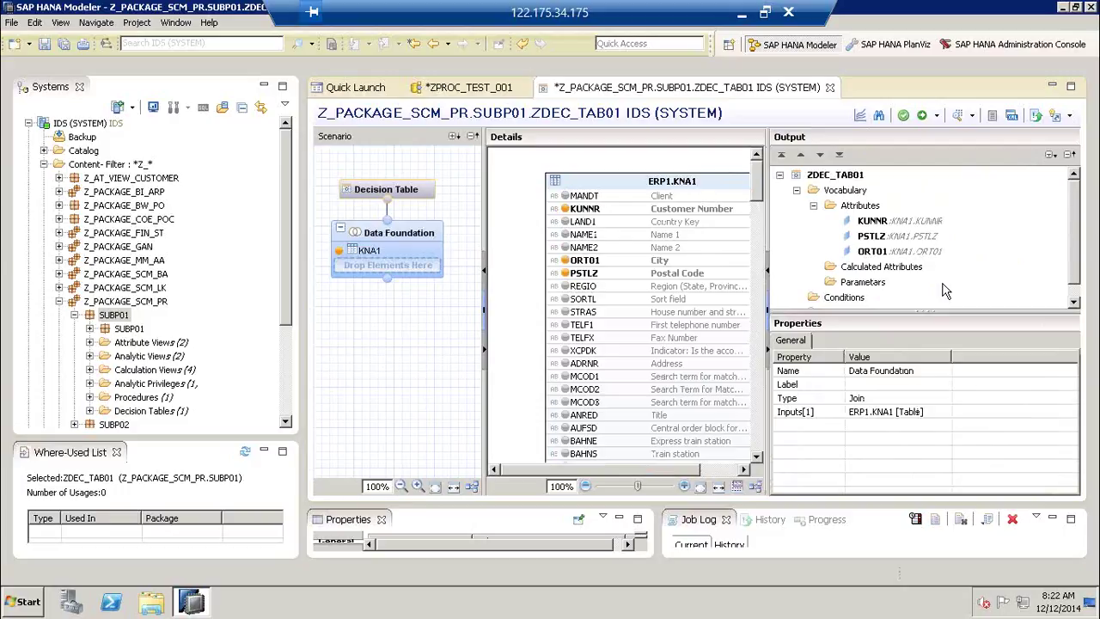
{"action": "left_click", "coordinate": [869, 226]}
{"action": "left_click", "coordinate": [870, 237]}
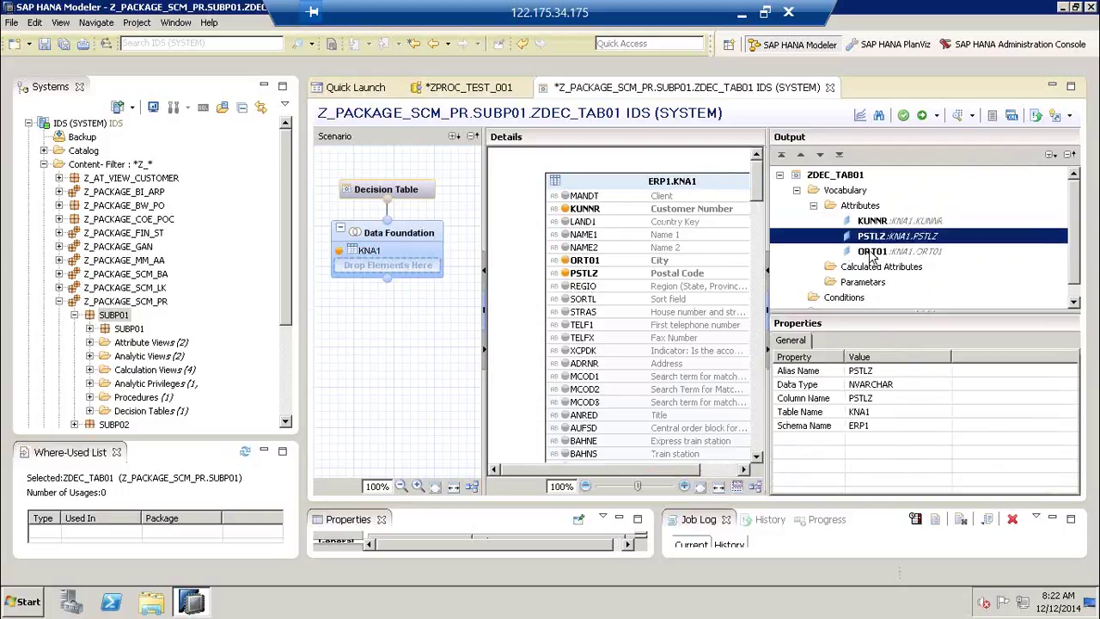
{"action": "left_click", "coordinate": [871, 250]}
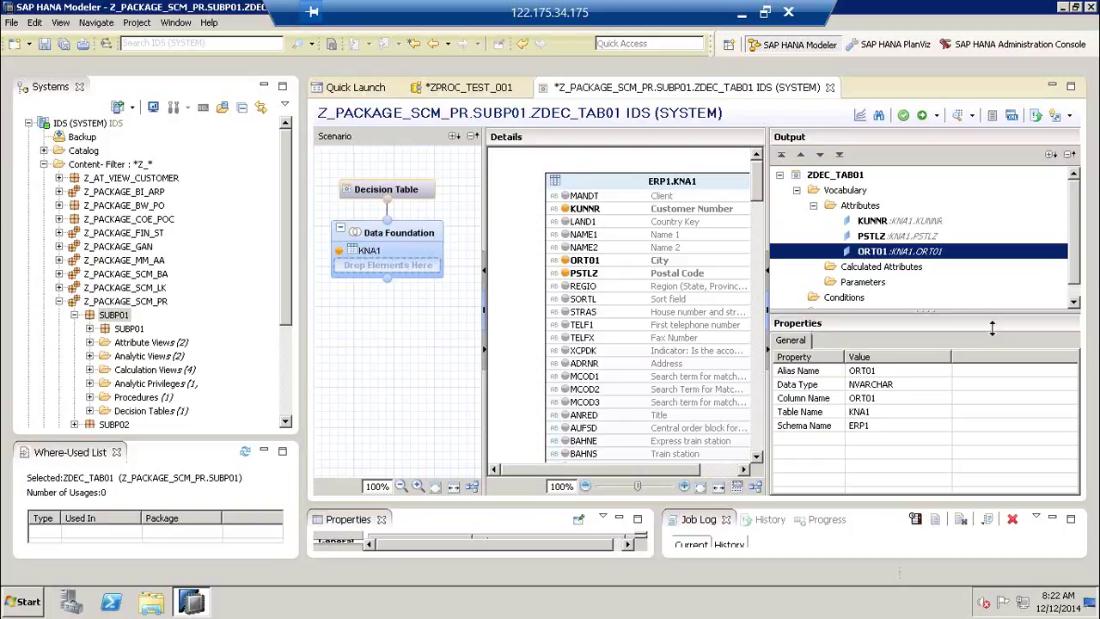
{"action": "left_click_drag", "start_coordinate": [994, 314], "coordinate": [994, 377]}
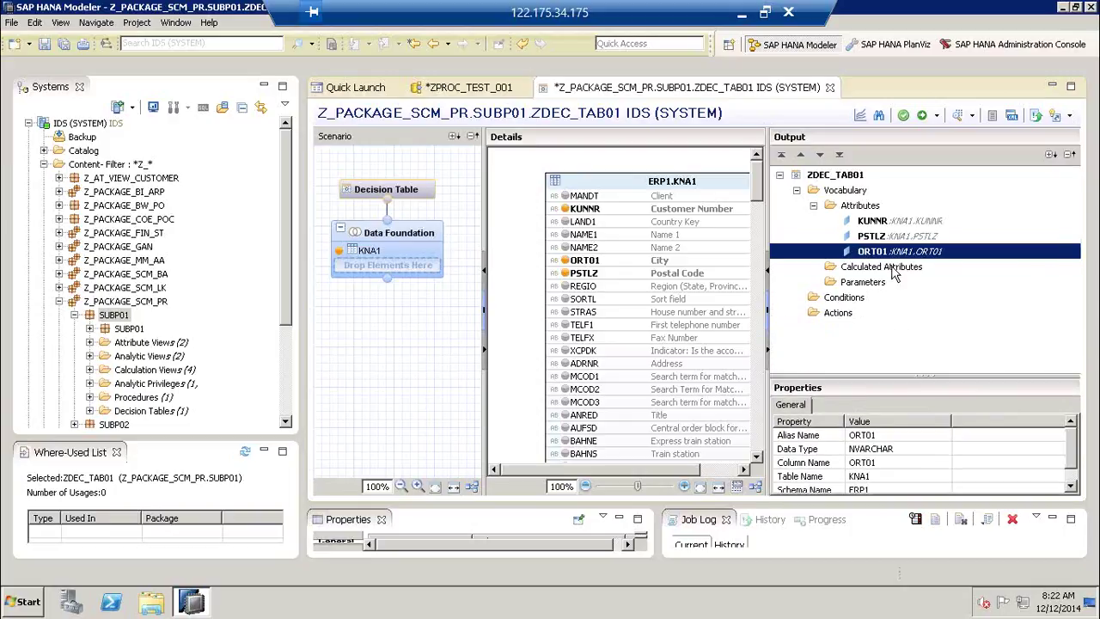
{"action": "left_click", "coordinate": [893, 270]}
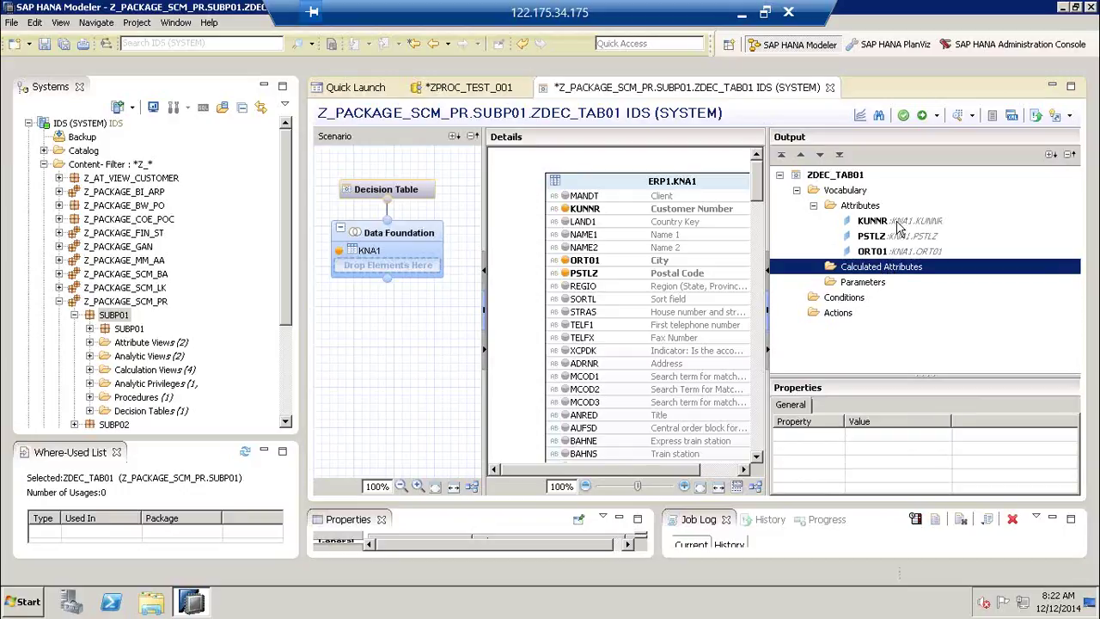
{"action": "left_click", "coordinate": [875, 287]}
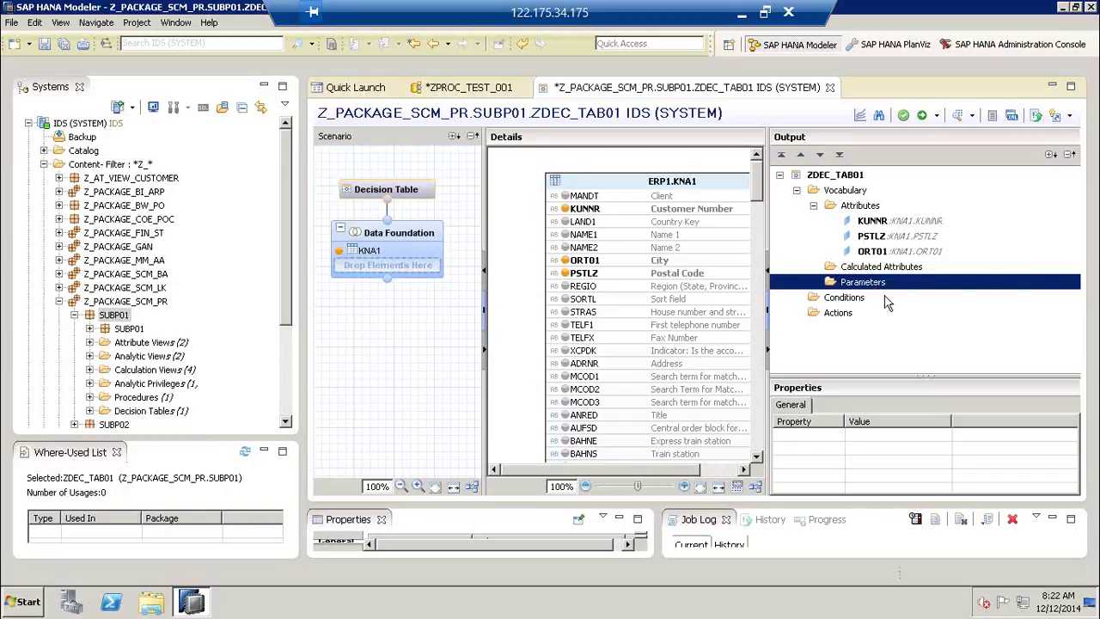
- Create a decision table parameter named ZPAR1 with a blank type, data type NVARCHAR and length 22
{"action": "double_click", "coordinate": [880, 283]}
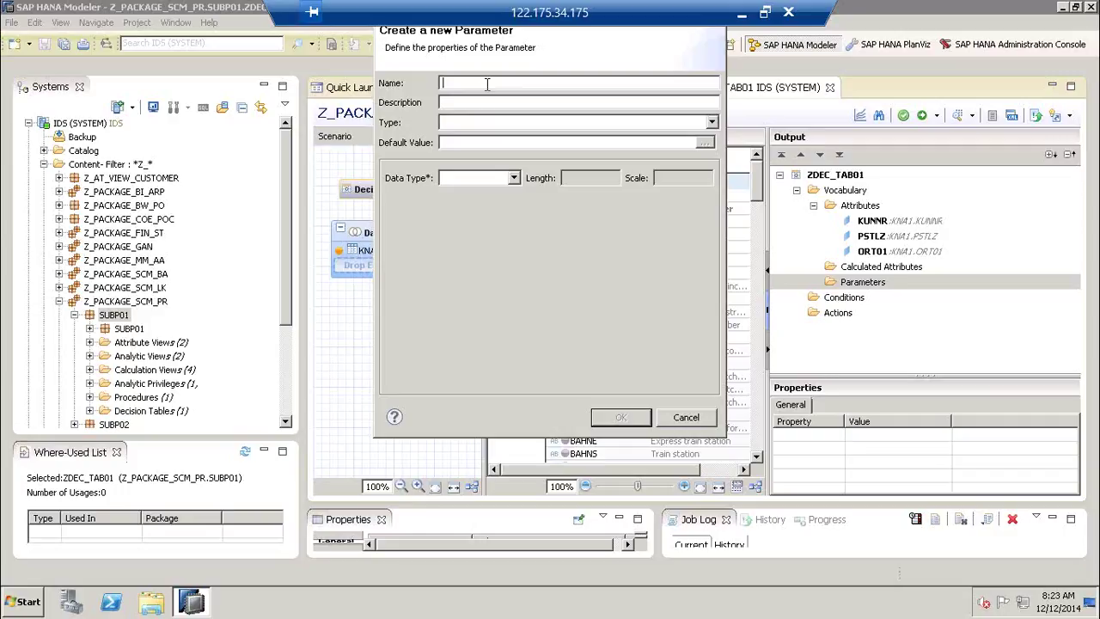
{"action": "type", "text": "PAR1"}
{"action": "left_click", "coordinate": [443, 83]}
{"action": "type", "text": "Z"}
{"action": "left_click", "coordinate": [487, 122]}
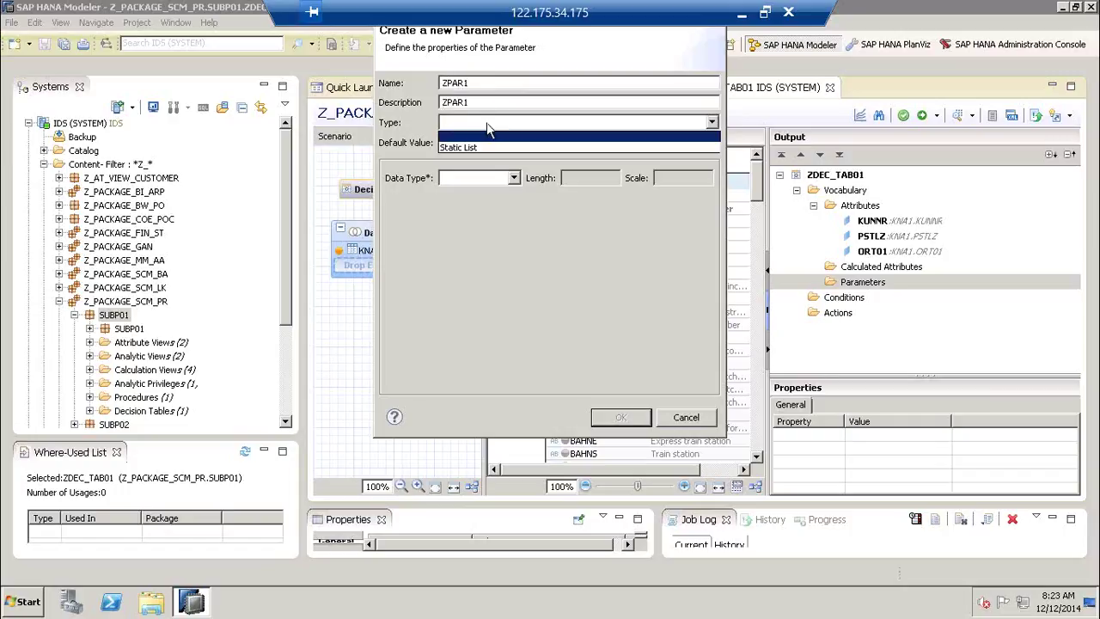
{"action": "left_click", "coordinate": [484, 136]}
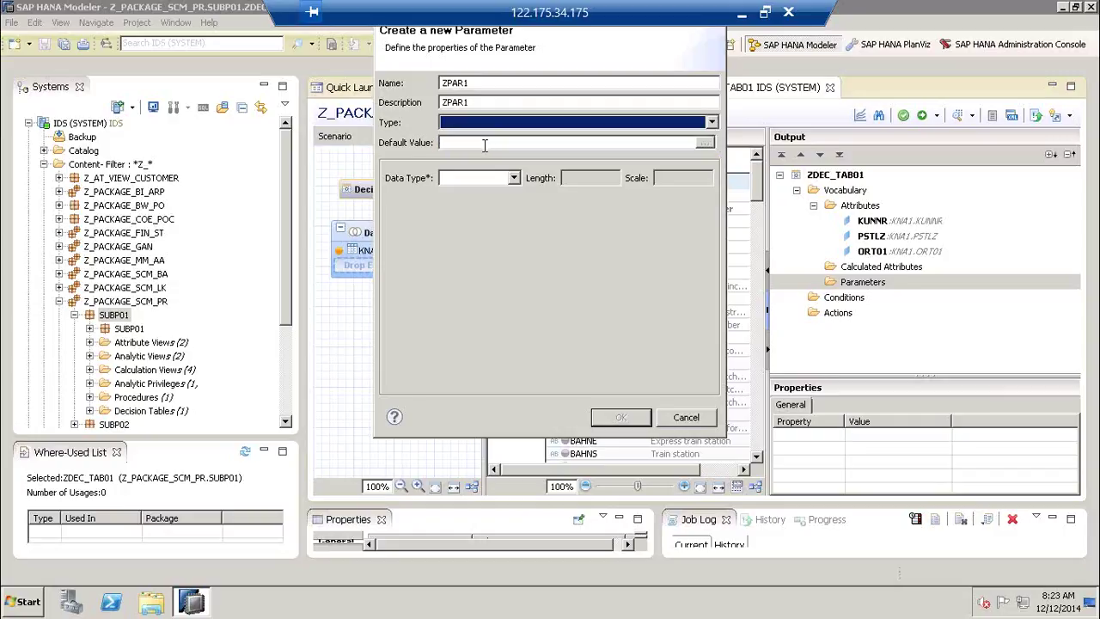
{"action": "left_click", "coordinate": [515, 179]}
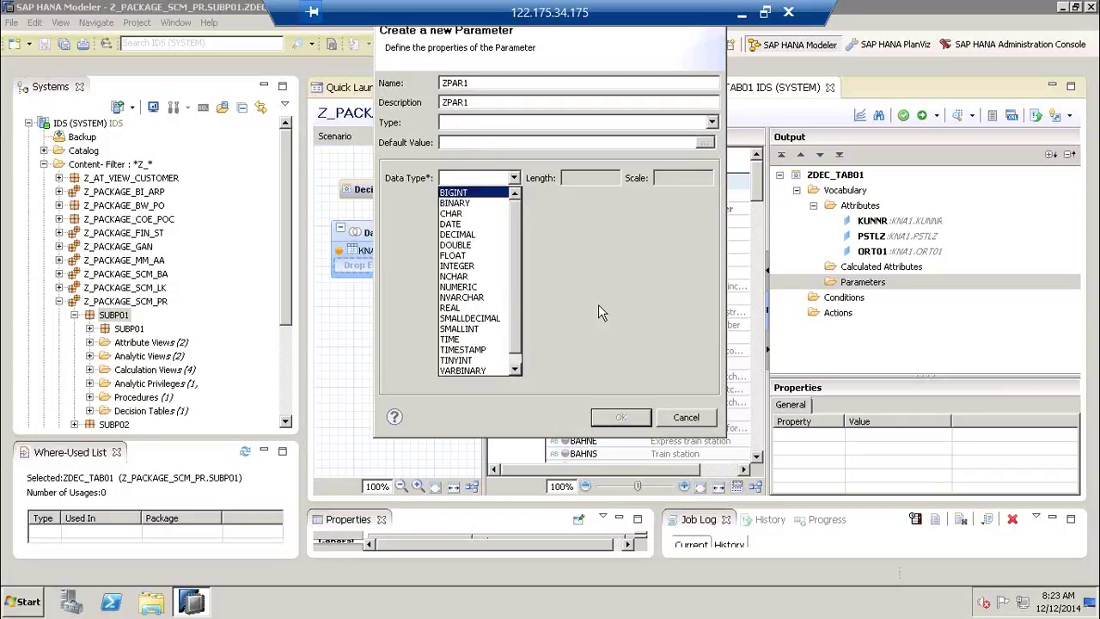
{"action": "left_click", "coordinate": [494, 297]}
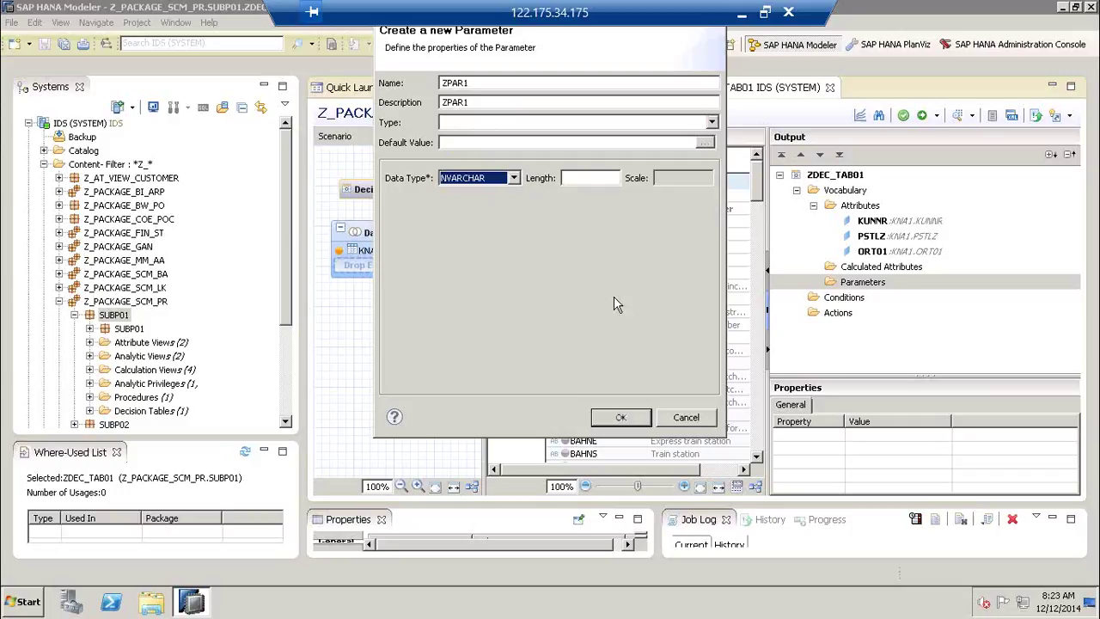
{"action": "left_click", "coordinate": [584, 176]}
{"action": "type", "text": "22"}
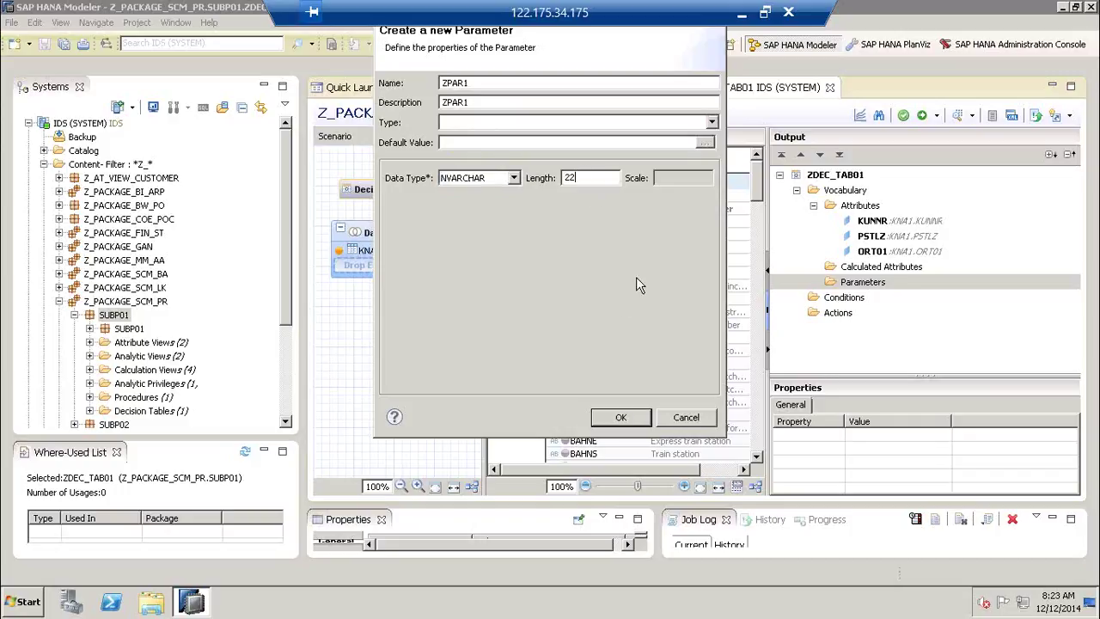
{"action": "left_click", "coordinate": [627, 417]}
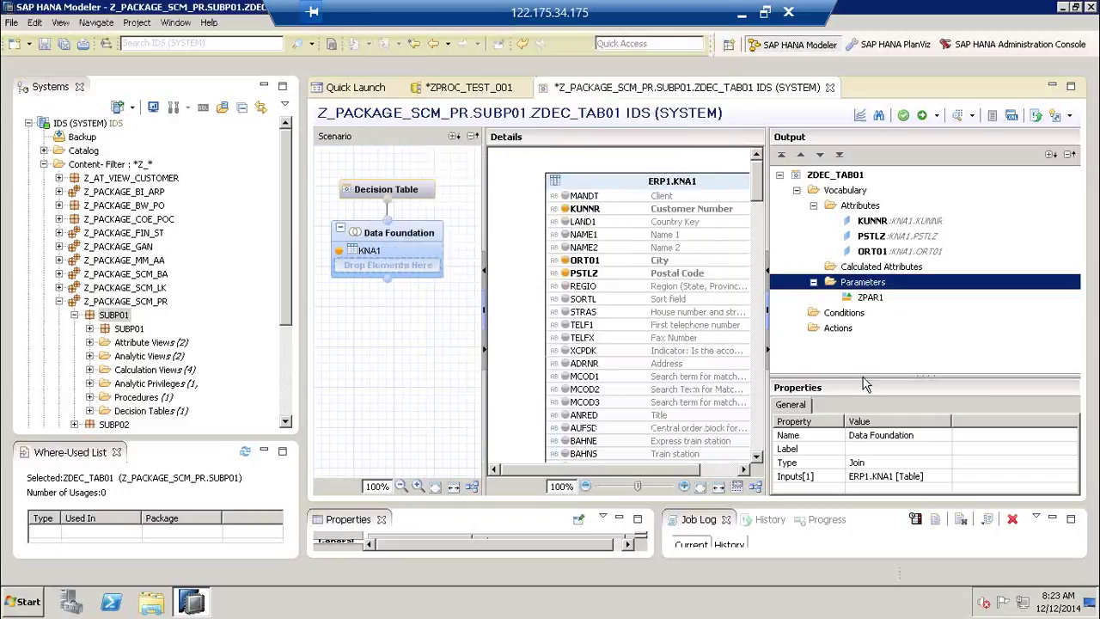
- Examine the ZPAR1 parameter's properties, the Conditions folder and the Decision Table node's details
{"action": "left_click", "coordinate": [882, 299]}
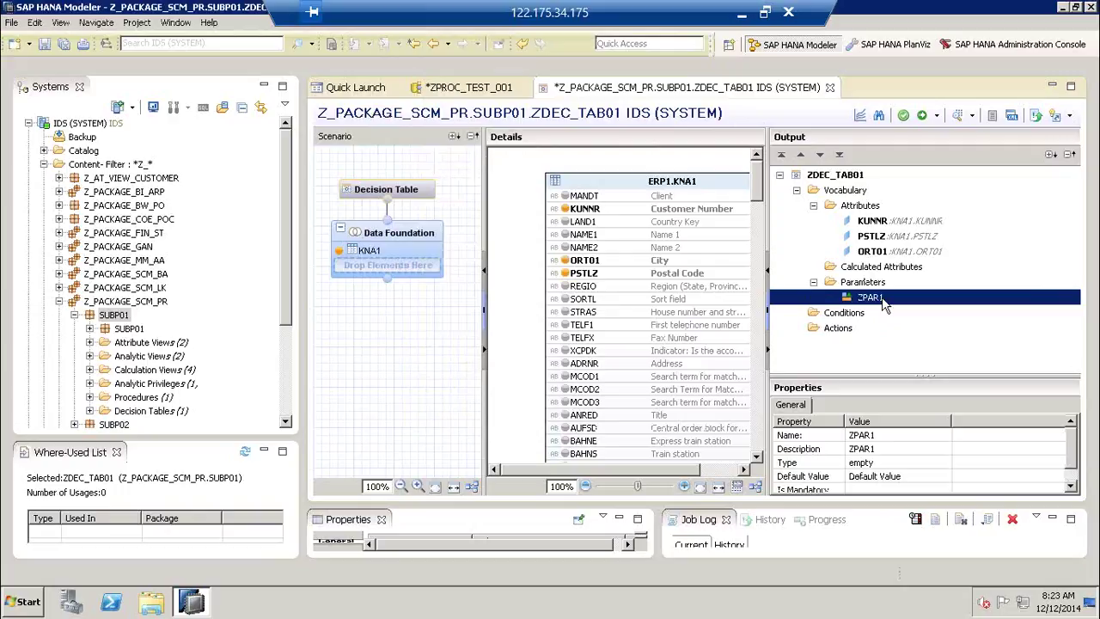
{"action": "left_click", "coordinate": [863, 316]}
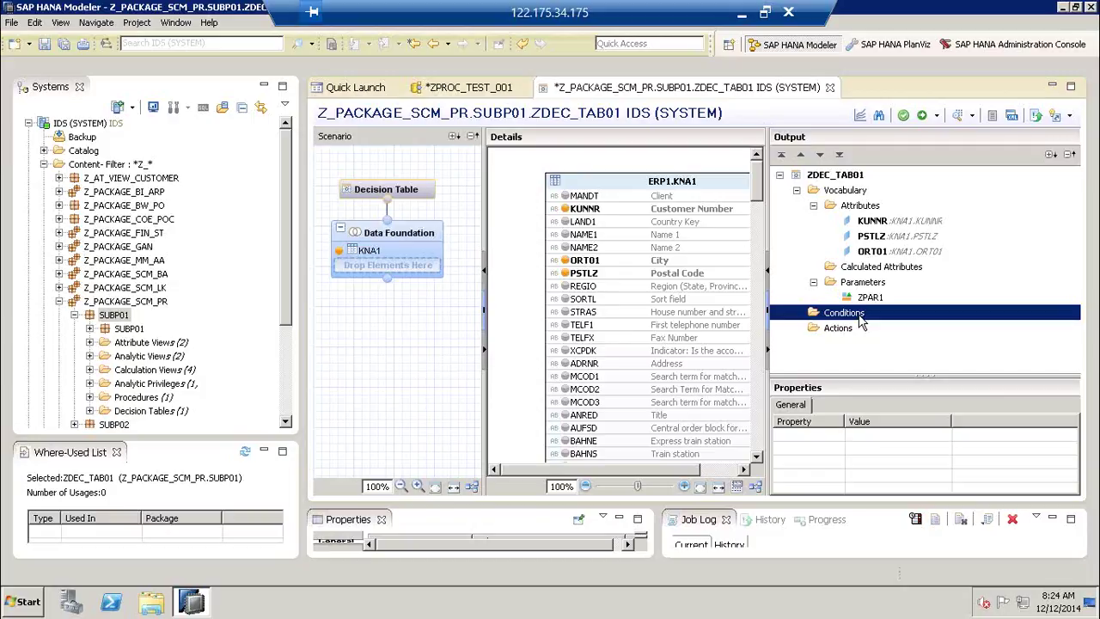
{"action": "left_click", "coordinate": [378, 194]}
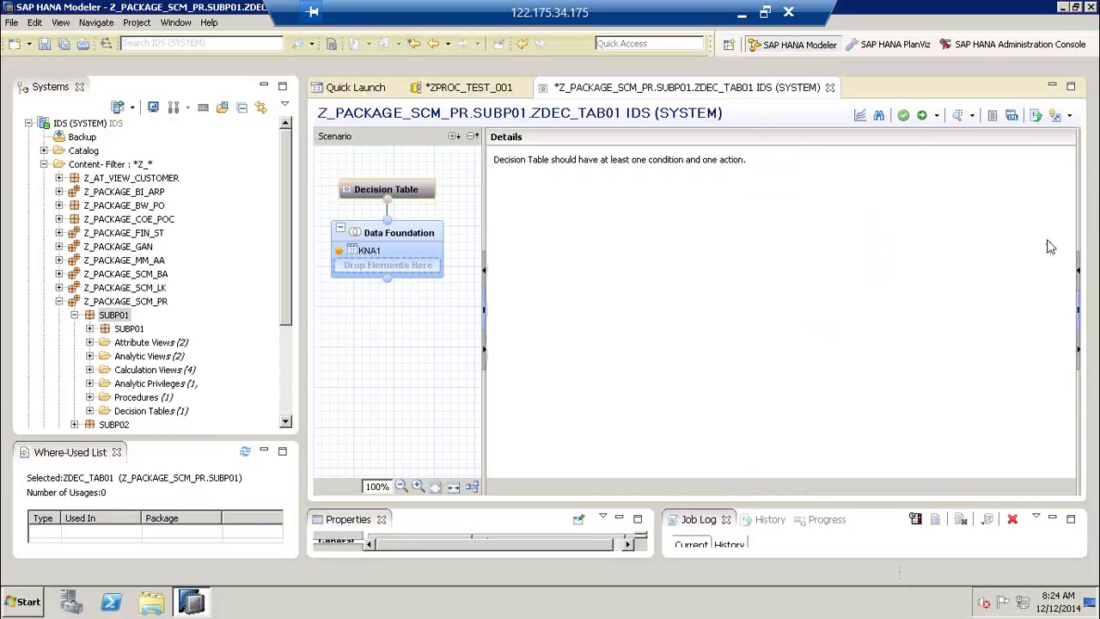
{"action": "mouse_move", "coordinate": [550, 179]}
{"action": "left_mouse_down"}
{"action": "mouse_move", "coordinate": [579, 137]}
{"action": "mouse_move", "coordinate": [480, 171]}
{"action": "mouse_move", "coordinate": [547, 170]}
{"action": "left_mouse_up"}
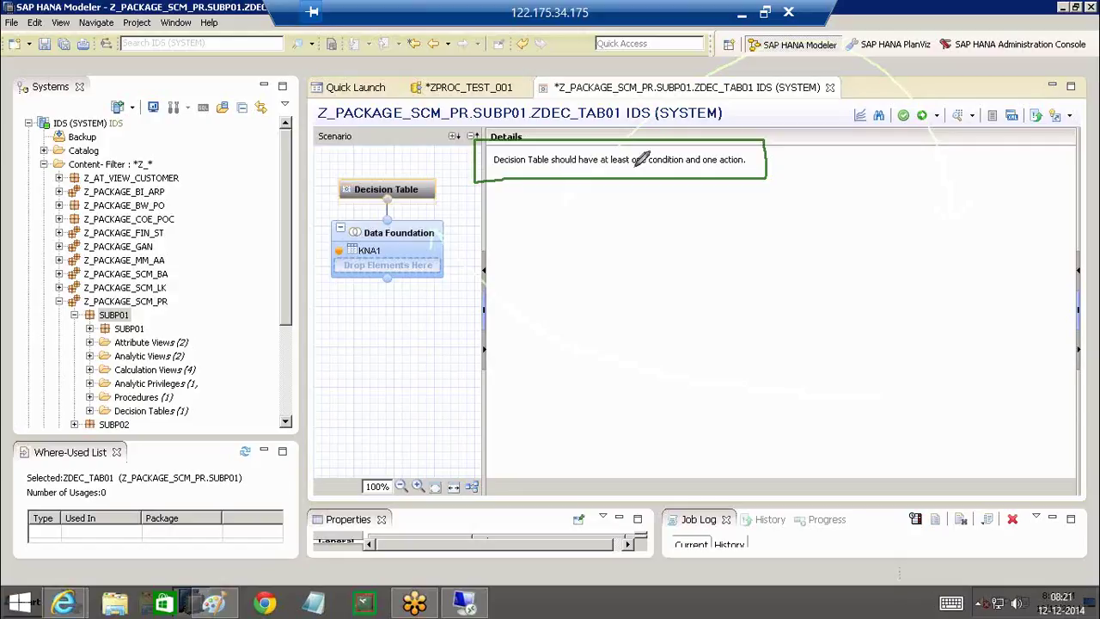
{"action": "left_click_drag", "start_coordinate": [632, 167], "coordinate": [742, 167]}
{"action": "mouse_move", "coordinate": [653, 308]}
{"action": "left_mouse_down"}
{"action": "mouse_move", "coordinate": [652, 184]}
{"action": "mouse_move", "coordinate": [668, 194]}
{"action": "left_mouse_up"}
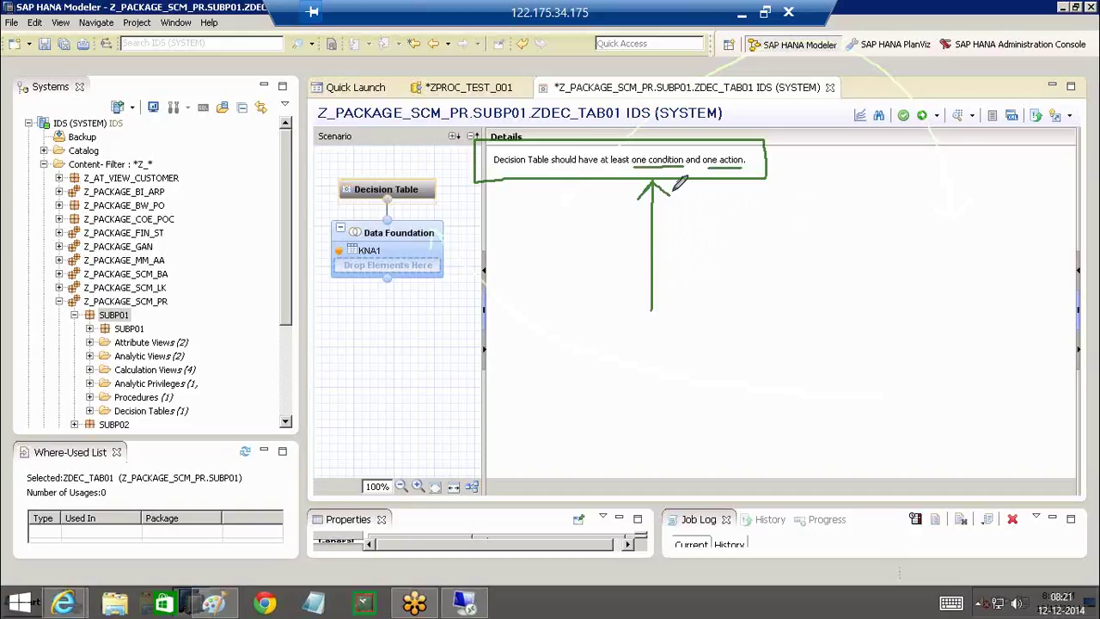
{"action": "mouse_move", "coordinate": [579, 317]}
{"action": "left_mouse_down"}
{"action": "mouse_move", "coordinate": [612, 364]}
{"action": "mouse_move", "coordinate": [634, 342]}
{"action": "mouse_move", "coordinate": [640, 388]}
{"action": "mouse_move", "coordinate": [668, 366]}
{"action": "left_mouse_up"}
{"action": "mouse_move", "coordinate": [661, 320]}
{"action": "left_mouse_down"}
{"action": "mouse_move", "coordinate": [706, 343]}
{"action": "mouse_move", "coordinate": [658, 375]}
{"action": "mouse_move", "coordinate": [662, 394]}
{"action": "left_mouse_up"}
{"action": "mouse_move", "coordinate": [649, 306]}
{"action": "left_mouse_down"}
{"action": "mouse_move", "coordinate": [616, 290]}
{"action": "mouse_move", "coordinate": [588, 411]}
{"action": "mouse_move", "coordinate": [730, 273]}
{"action": "mouse_move", "coordinate": [646, 320]}
{"action": "left_mouse_up"}
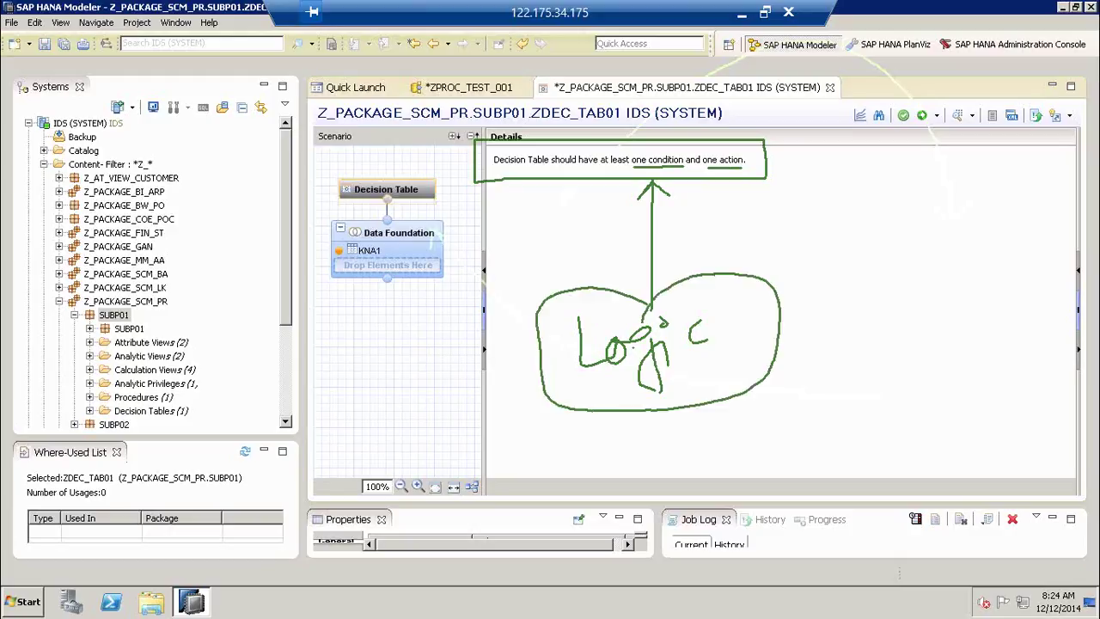
{"action": "mouse_move", "coordinate": [847, 272]}
{"action": "left_mouse_down"}
{"action": "mouse_move", "coordinate": [753, 185]}
{"action": "mouse_move", "coordinate": [776, 180]}
{"action": "left_mouse_up"}
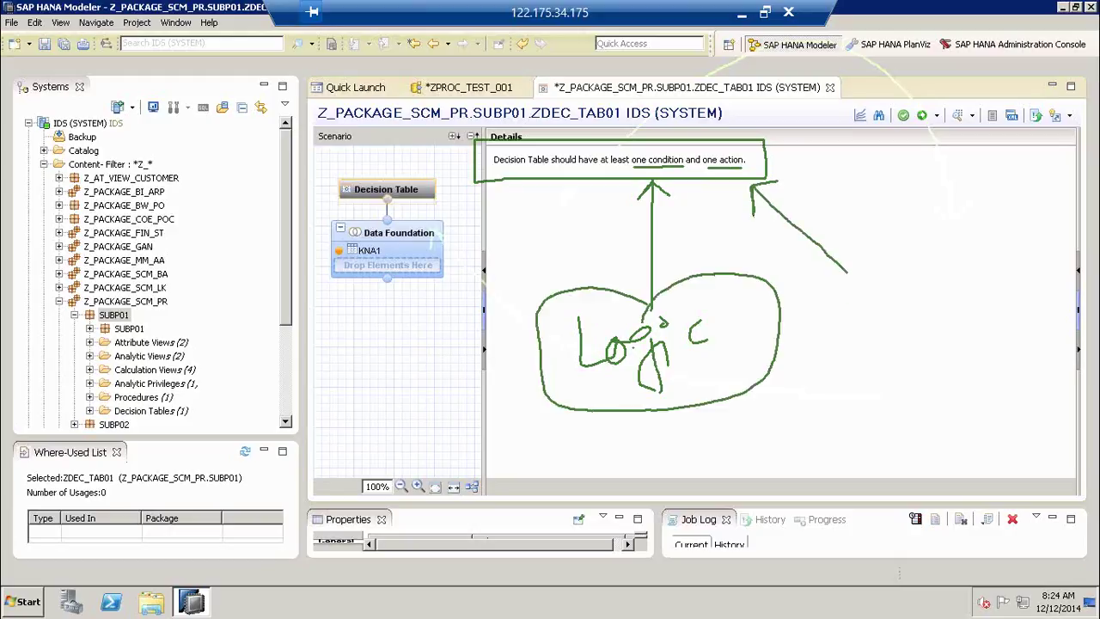
{"action": "left_click_drag", "start_coordinate": [845, 296], "coordinate": [850, 347]}
{"action": "mouse_move", "coordinate": [838, 297]}
{"action": "left_mouse_down"}
{"action": "mouse_move", "coordinate": [852, 289]}
{"action": "mouse_move", "coordinate": [890, 330]}
{"action": "mouse_move", "coordinate": [959, 295]}
{"action": "mouse_move", "coordinate": [989, 315]}
{"action": "mouse_move", "coordinate": [1012, 238]}
{"action": "mouse_move", "coordinate": [1019, 302]}
{"action": "left_mouse_up"}
{"action": "left_click_drag", "start_coordinate": [998, 281], "coordinate": [1022, 276]}
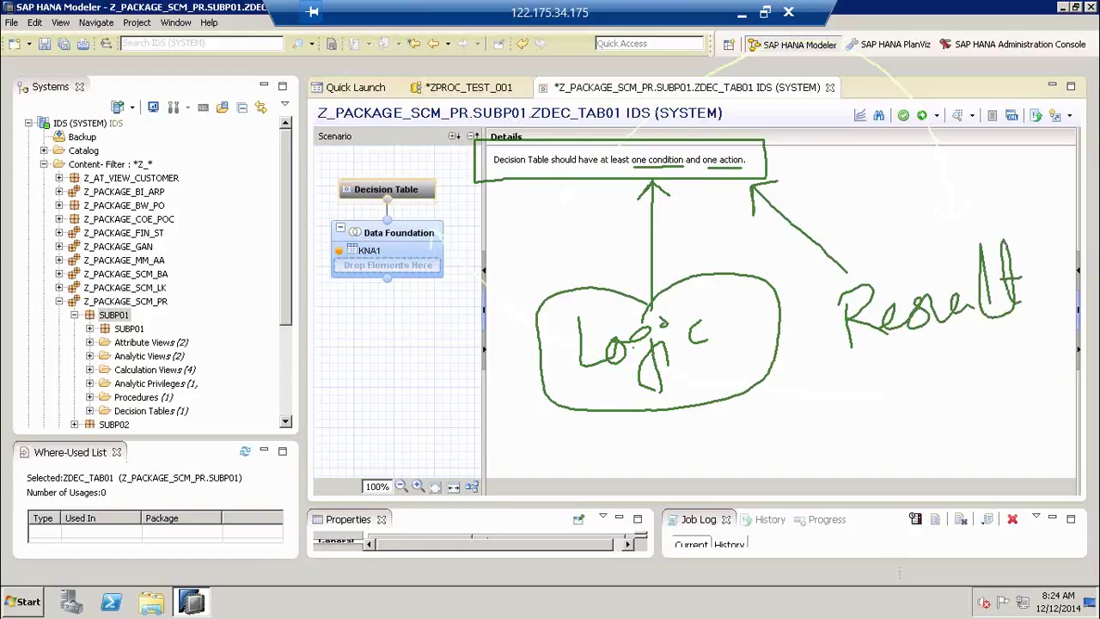
{"action": "mouse_move", "coordinate": [847, 273]}
{"action": "left_mouse_down"}
{"action": "mouse_move", "coordinate": [804, 301]}
{"action": "mouse_move", "coordinate": [995, 360]}
{"action": "mouse_move", "coordinate": [1020, 217]}
{"action": "mouse_move", "coordinate": [852, 277]}
{"action": "left_mouse_up"}
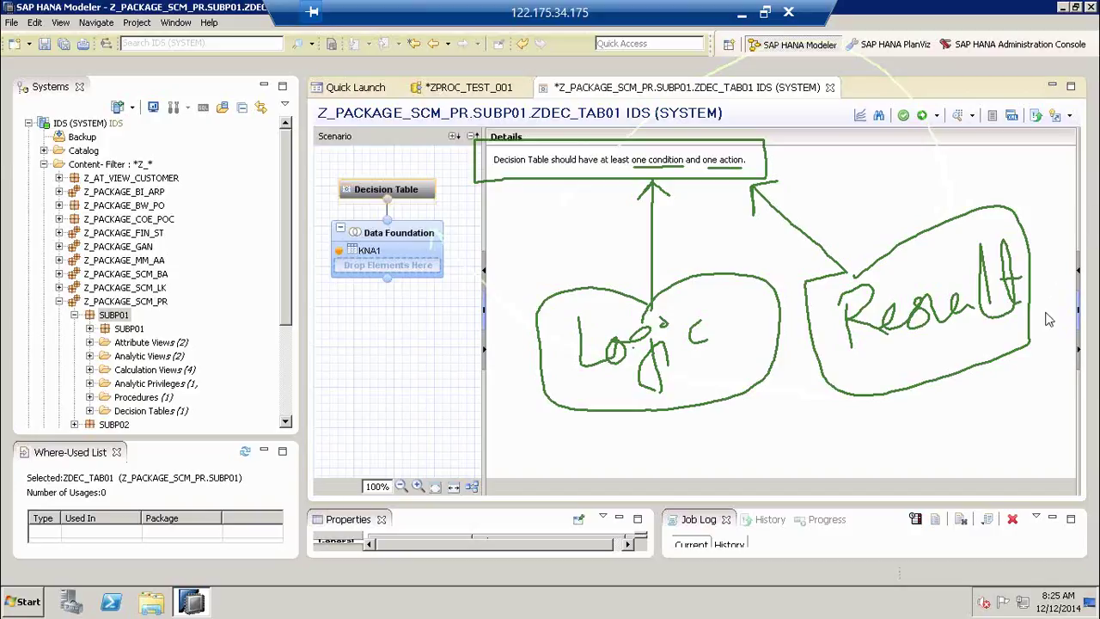
{"action": "key", "text": "Escape"}
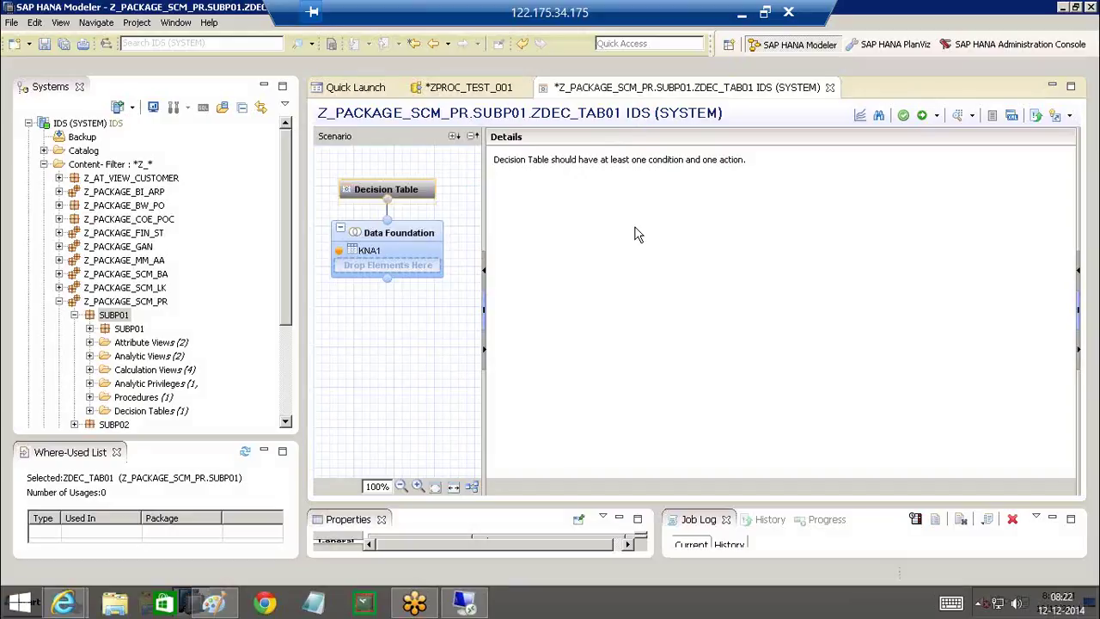
- Add the ORT01 attribute to the decision table as a condition
{"action": "left_click", "coordinate": [399, 240]}
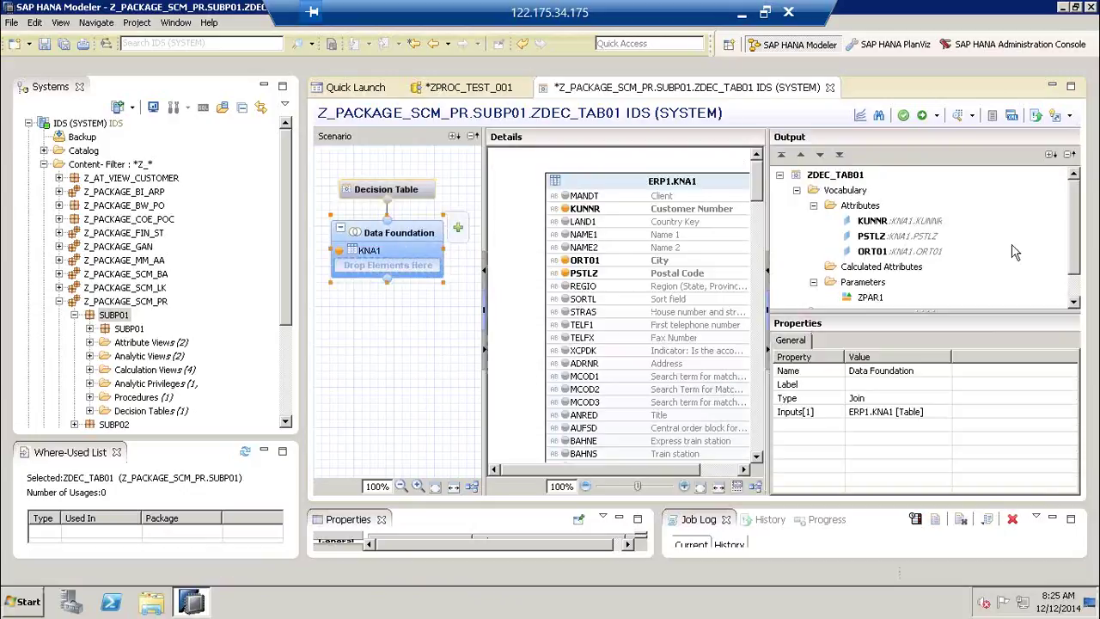
{"action": "left_click", "coordinate": [1074, 300]}
{"action": "left_click", "coordinate": [1074, 300]}
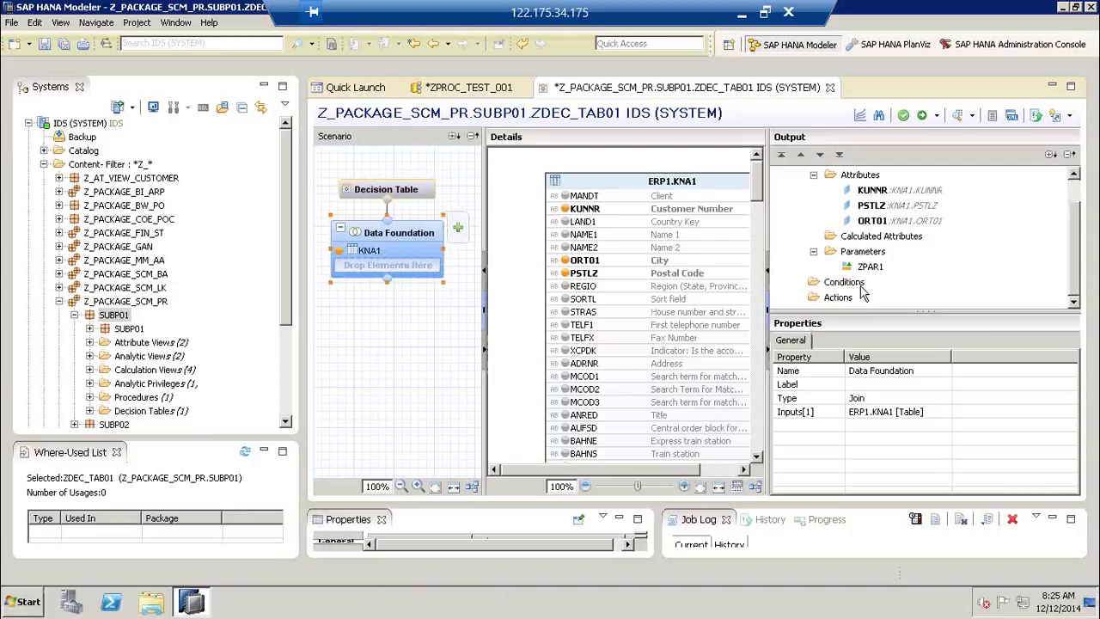
{"action": "left_click", "coordinate": [911, 225]}
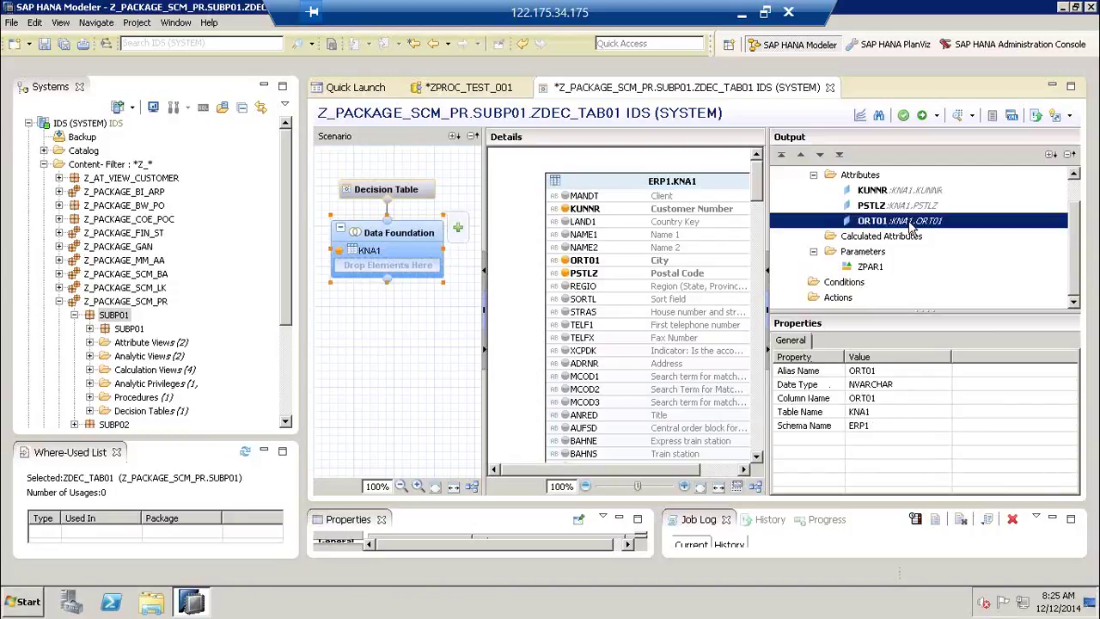
{"action": "right_click", "coordinate": [910, 226]}
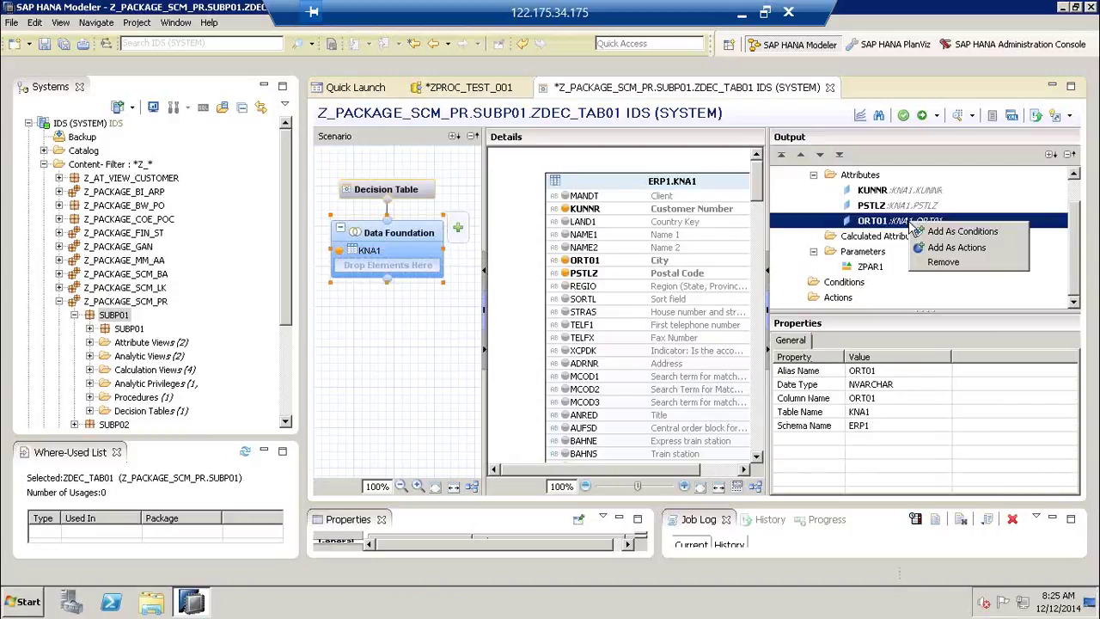
{"action": "left_click", "coordinate": [953, 231]}
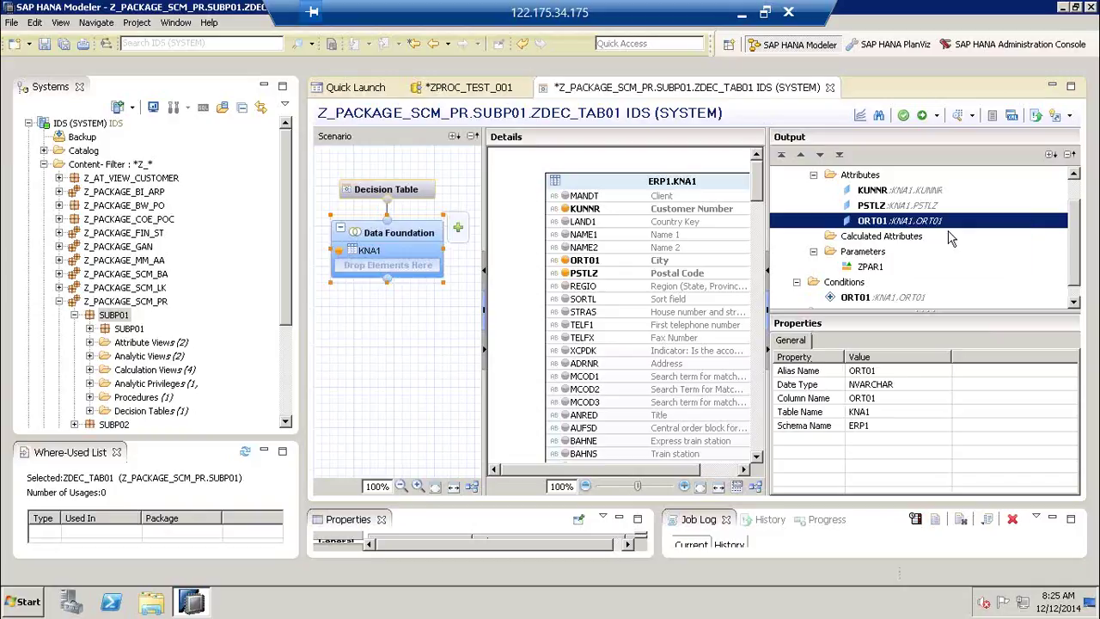
- Add the KUNNR attribute to the decision table as an action and enlarge the output structure area
{"action": "left_click", "coordinate": [1073, 275]}
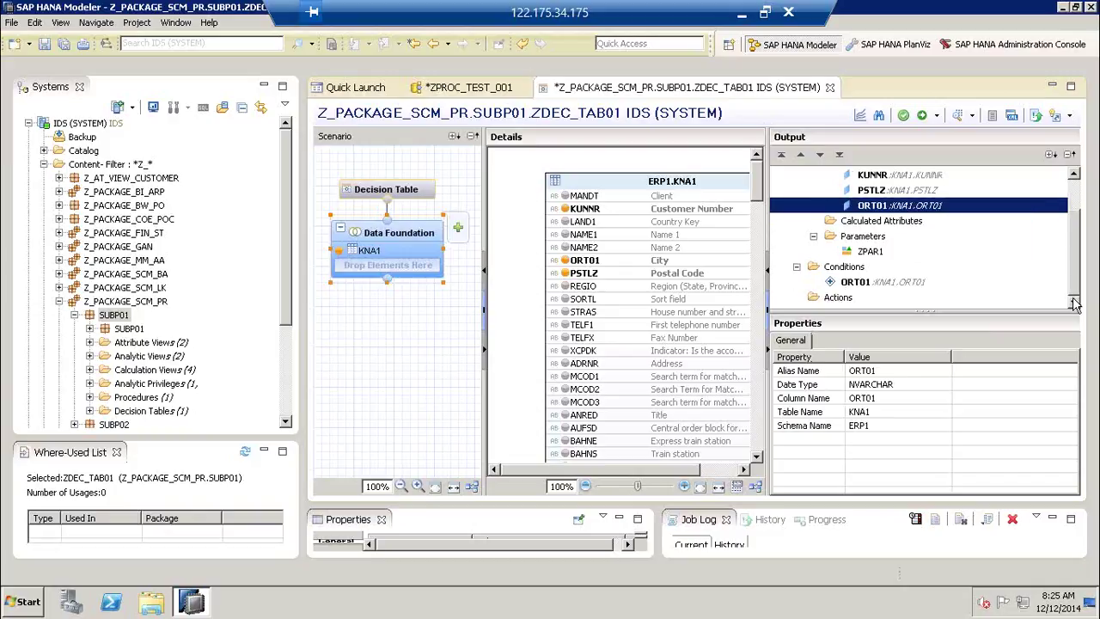
{"action": "left_click", "coordinate": [843, 298]}
{"action": "left_click", "coordinate": [873, 175]}
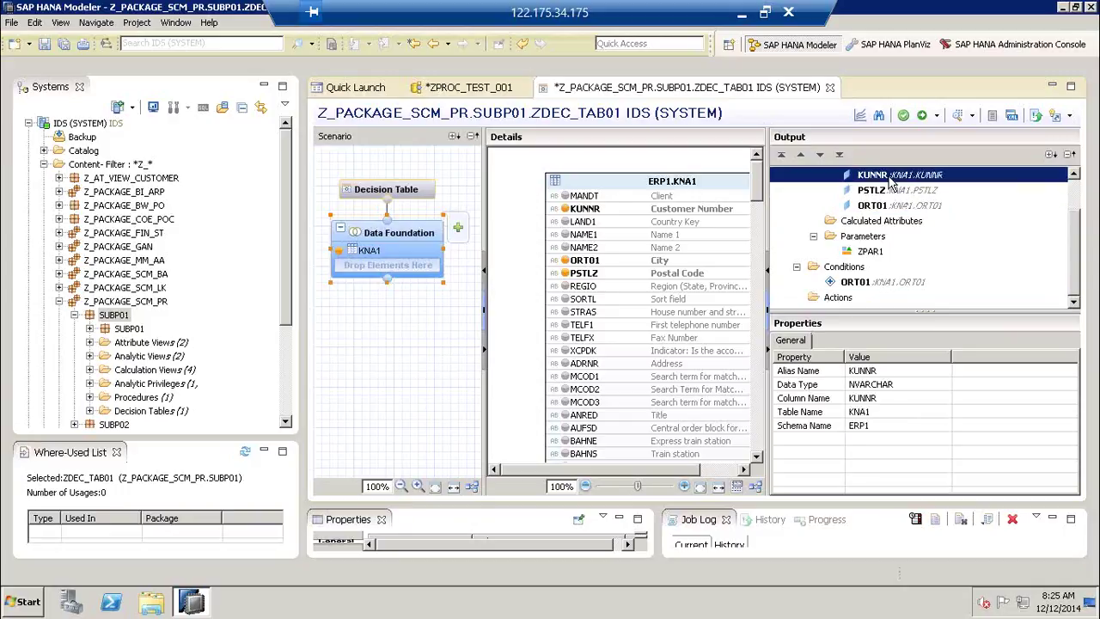
{"action": "right_click", "coordinate": [890, 178]}
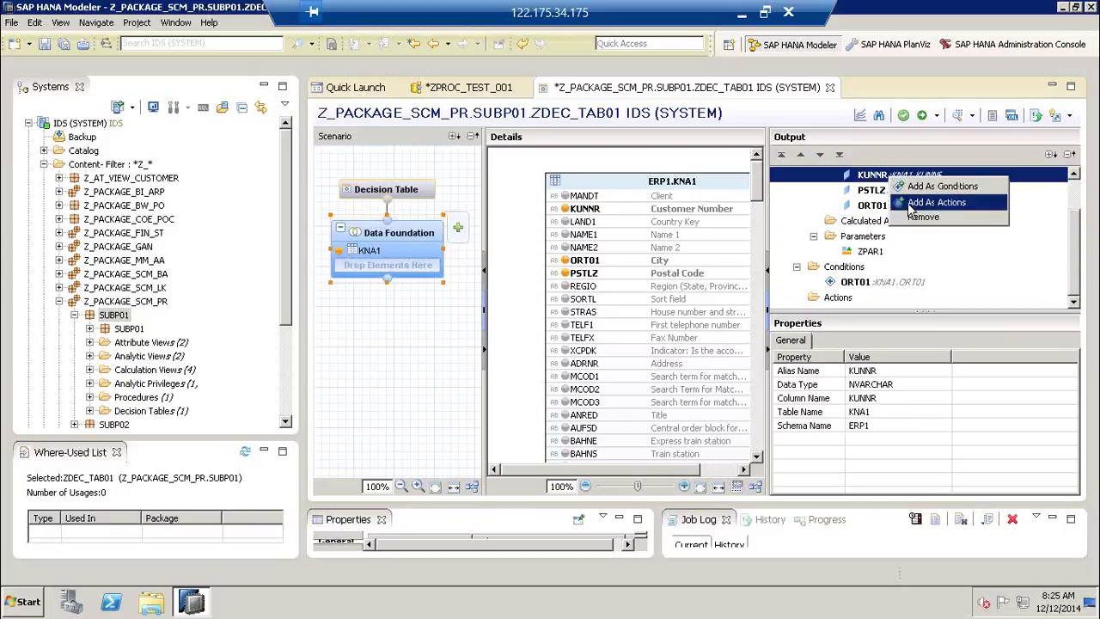
{"action": "left_click", "coordinate": [908, 208]}
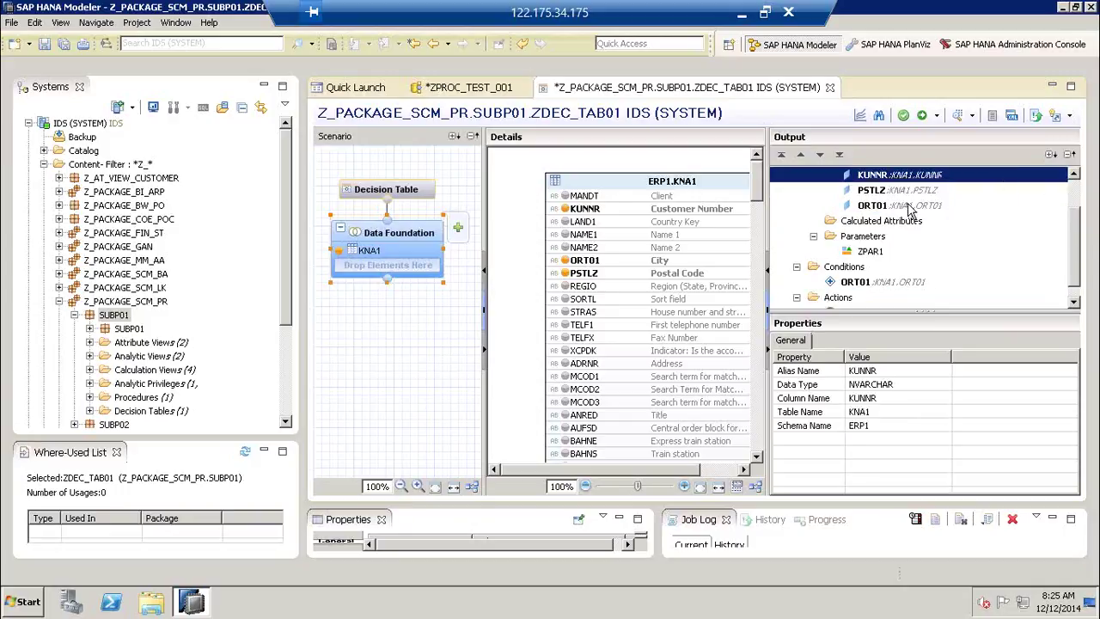
{"action": "left_click", "coordinate": [1074, 302]}
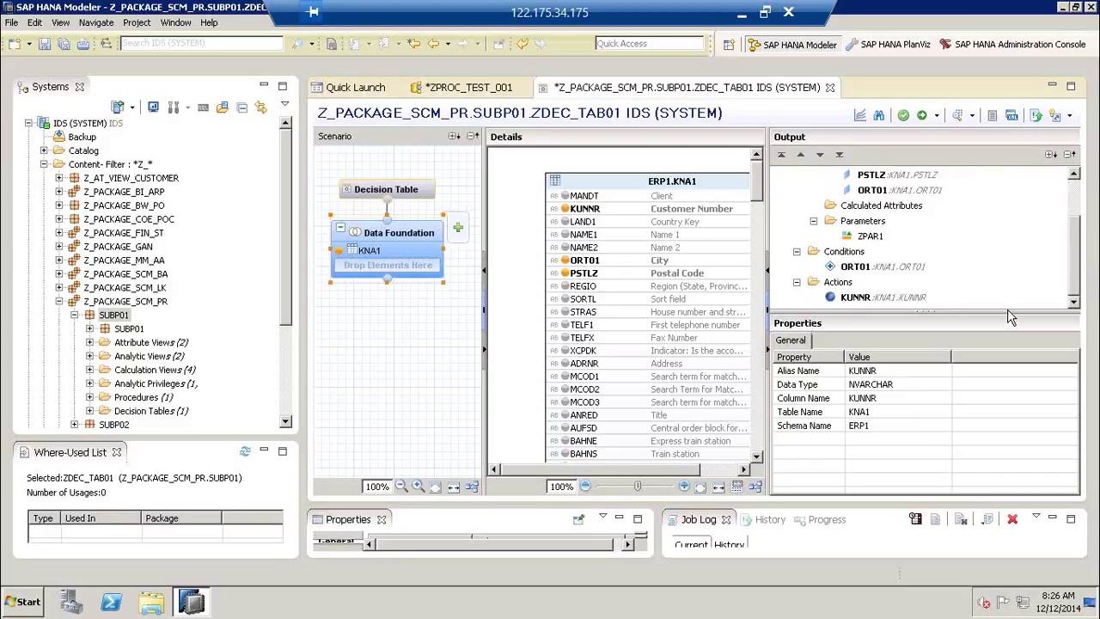
{"action": "left_click_drag", "start_coordinate": [923, 309], "coordinate": [925, 374]}
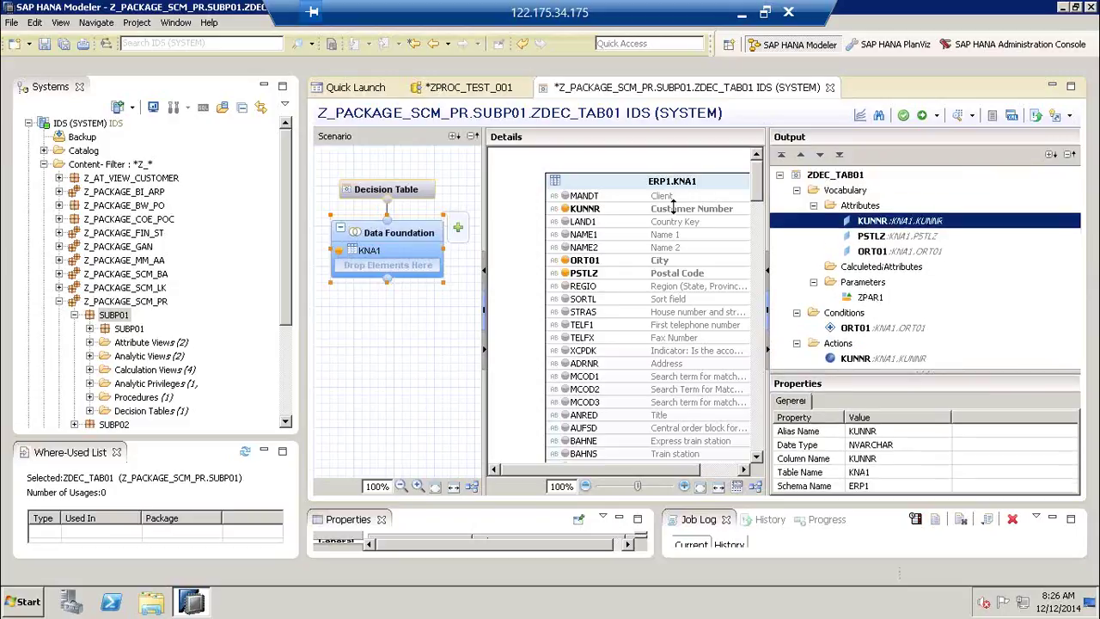
- Add DENVER from the value list as a condition value for ORT01 in the Decision Table node
{"action": "left_click", "coordinate": [414, 192]}
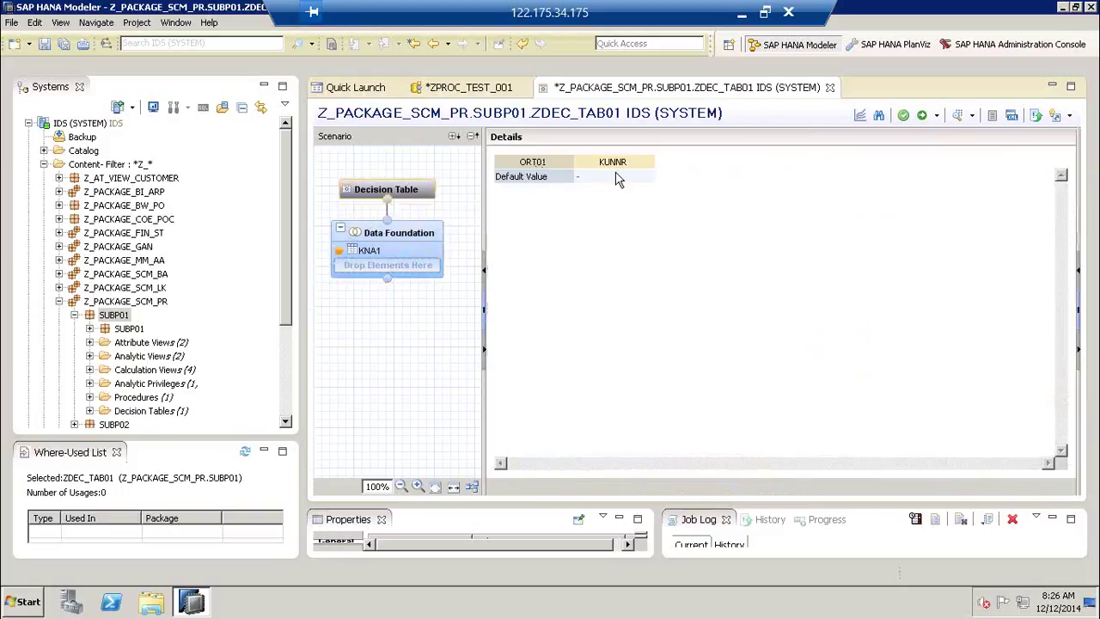
{"action": "right_click", "coordinate": [556, 177]}
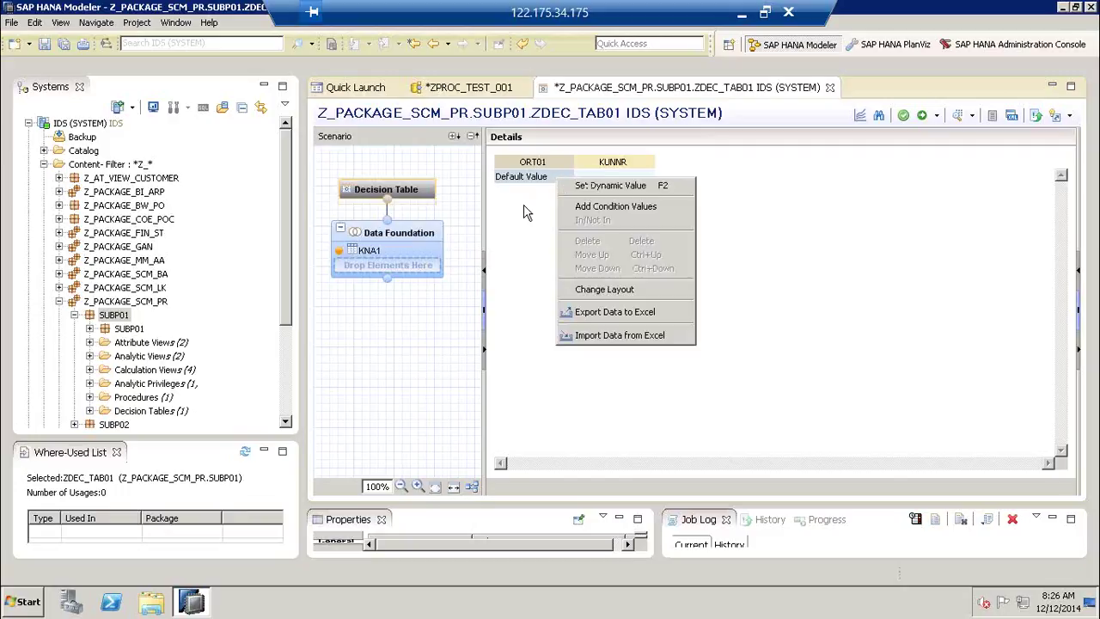
{"action": "left_click", "coordinate": [627, 208]}
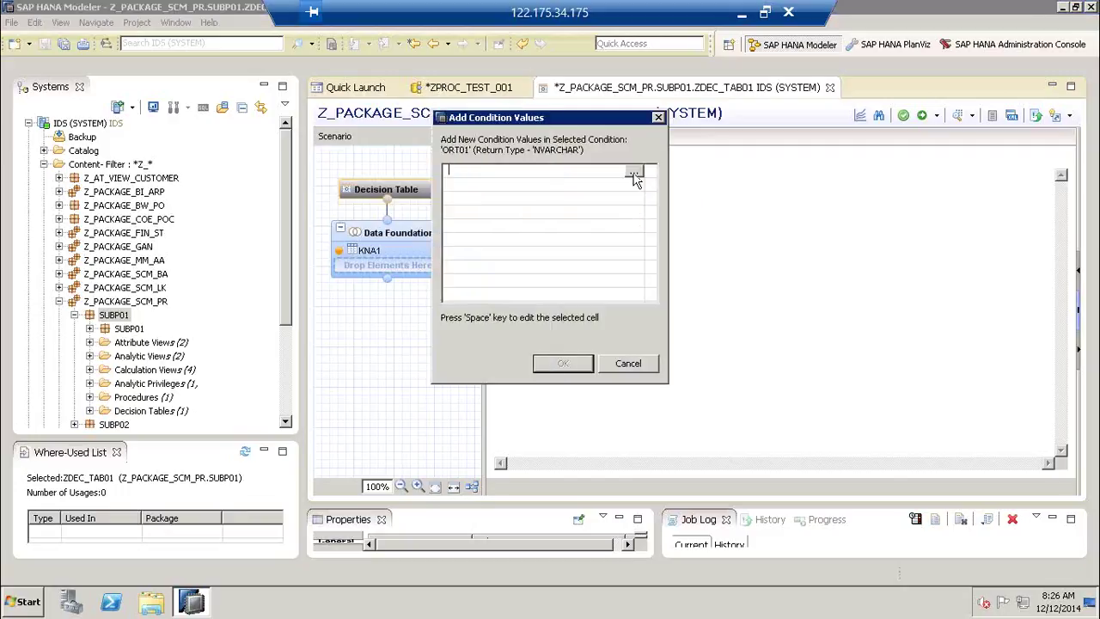
{"action": "left_click", "coordinate": [636, 172]}
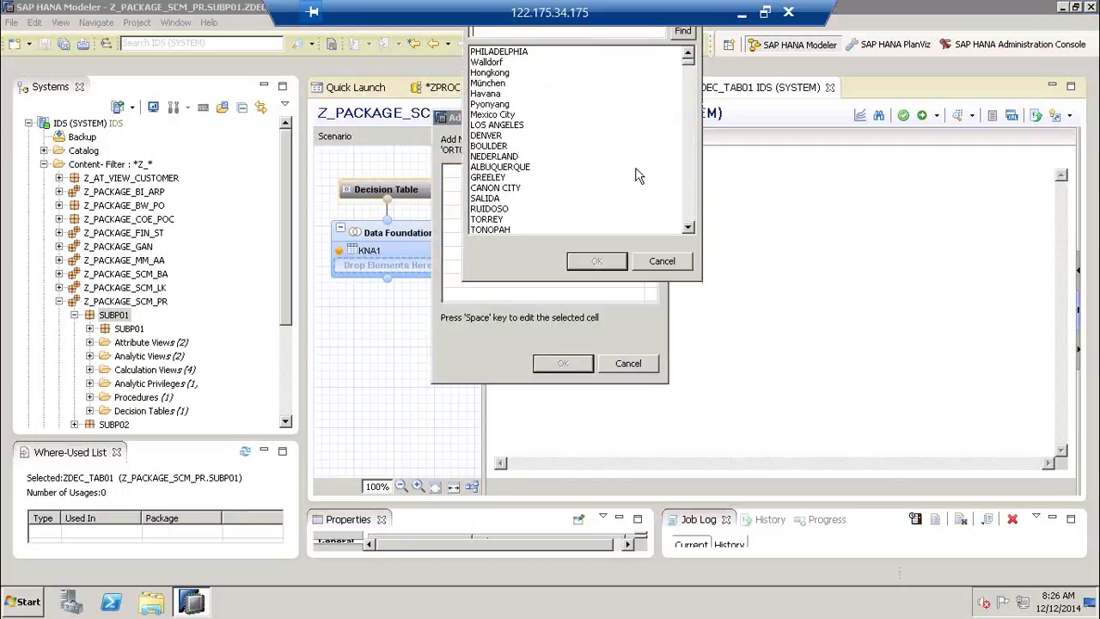
{"action": "left_click", "coordinate": [488, 137]}
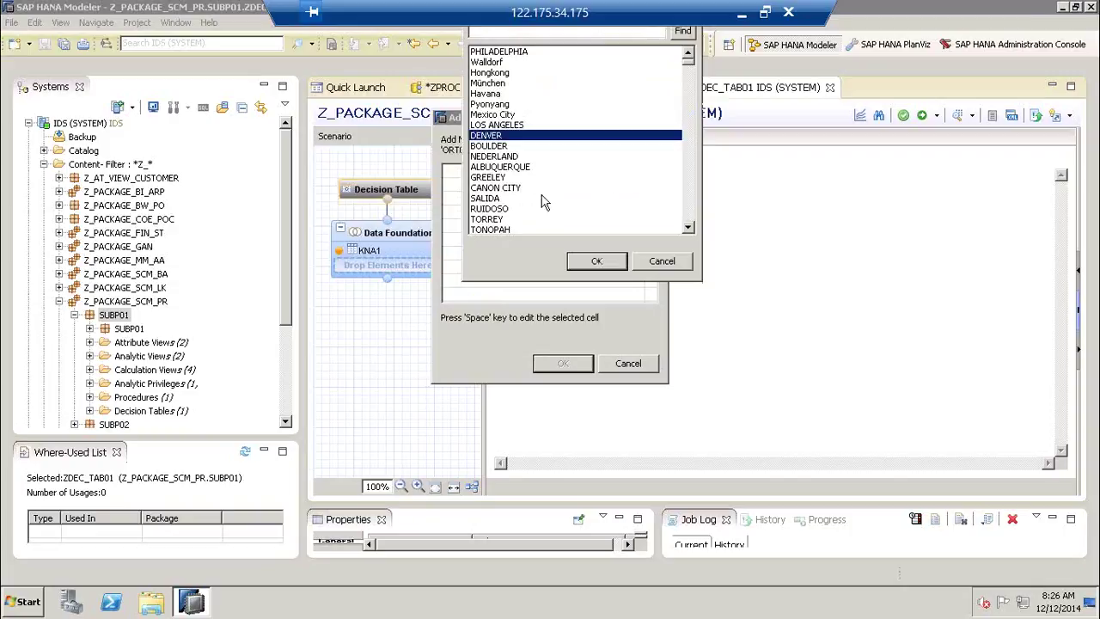
{"action": "left_click", "coordinate": [598, 261]}
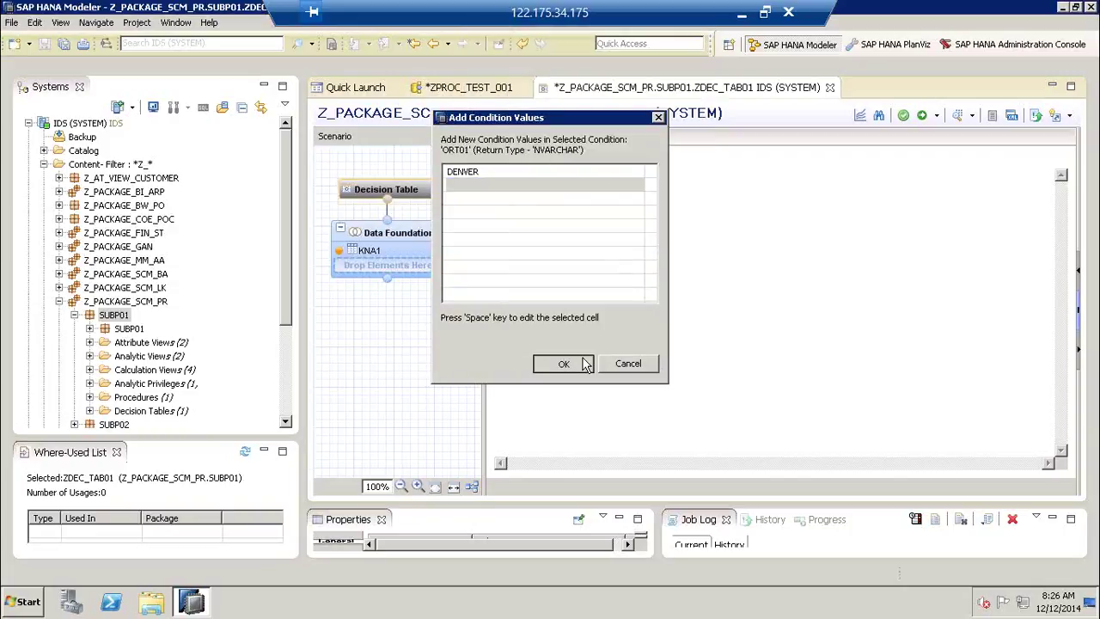
{"action": "left_click", "coordinate": [567, 364]}
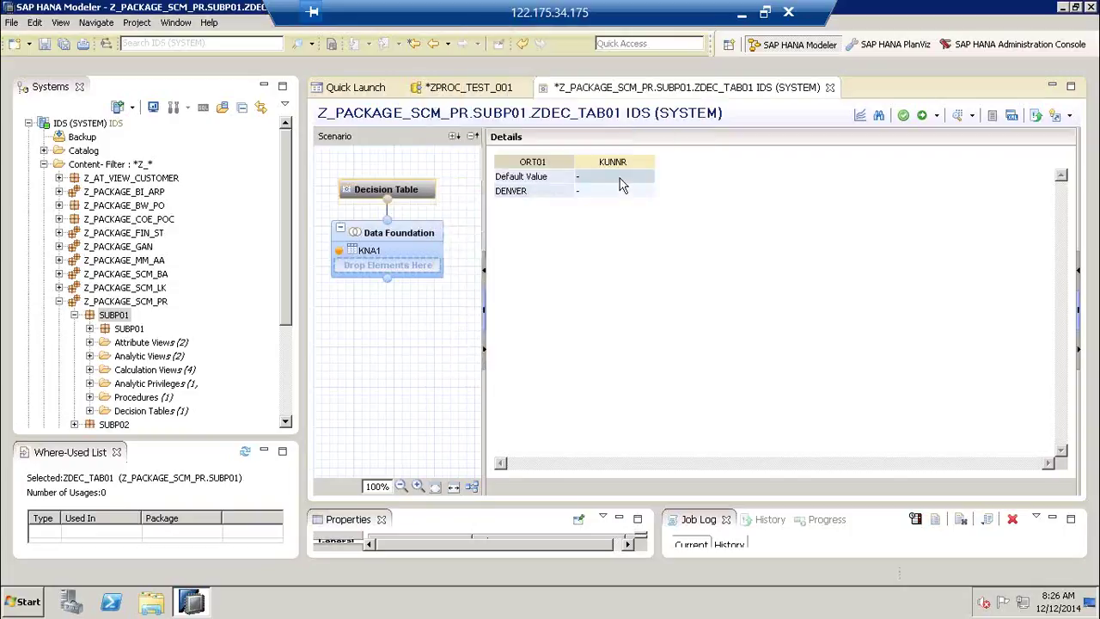
{"action": "right_click", "coordinate": [619, 178]}
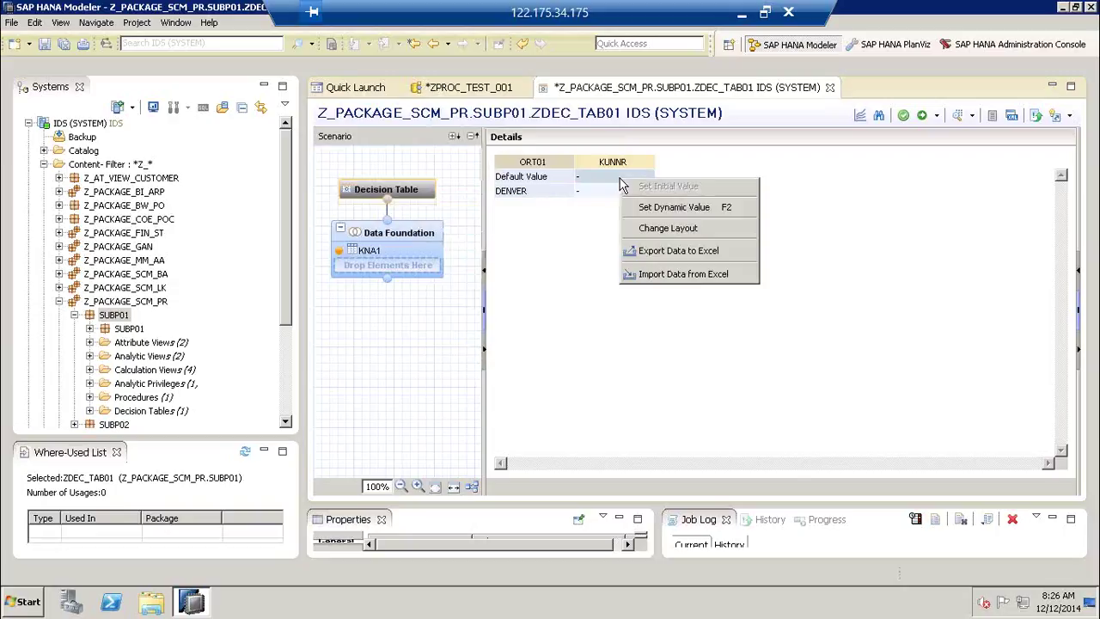
{"action": "left_click", "coordinate": [676, 210]}
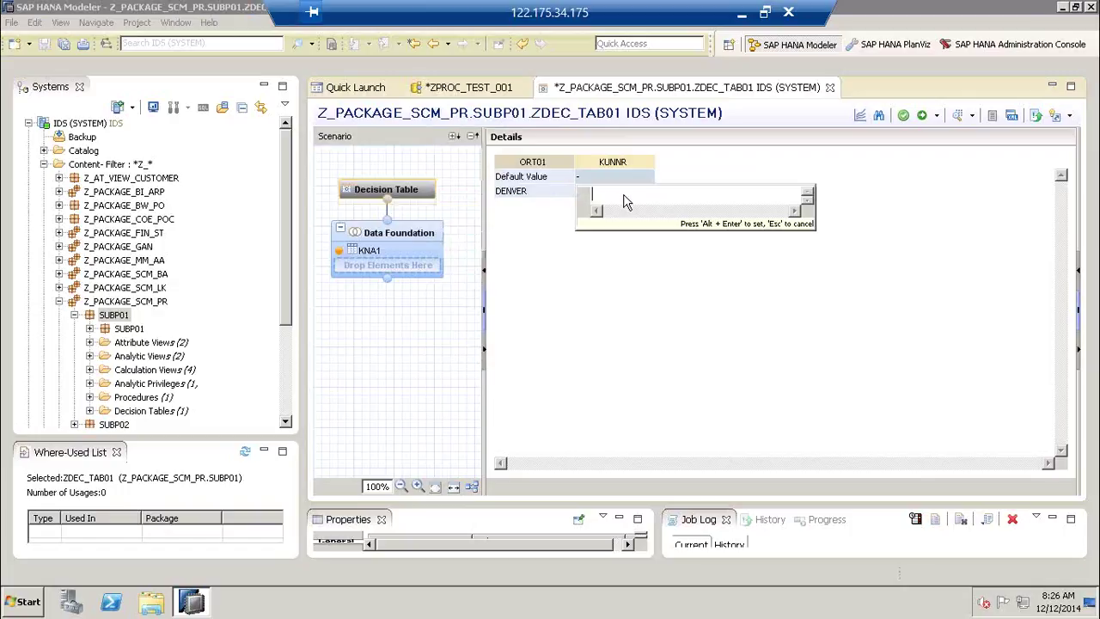
{"action": "left_click", "coordinate": [535, 184]}
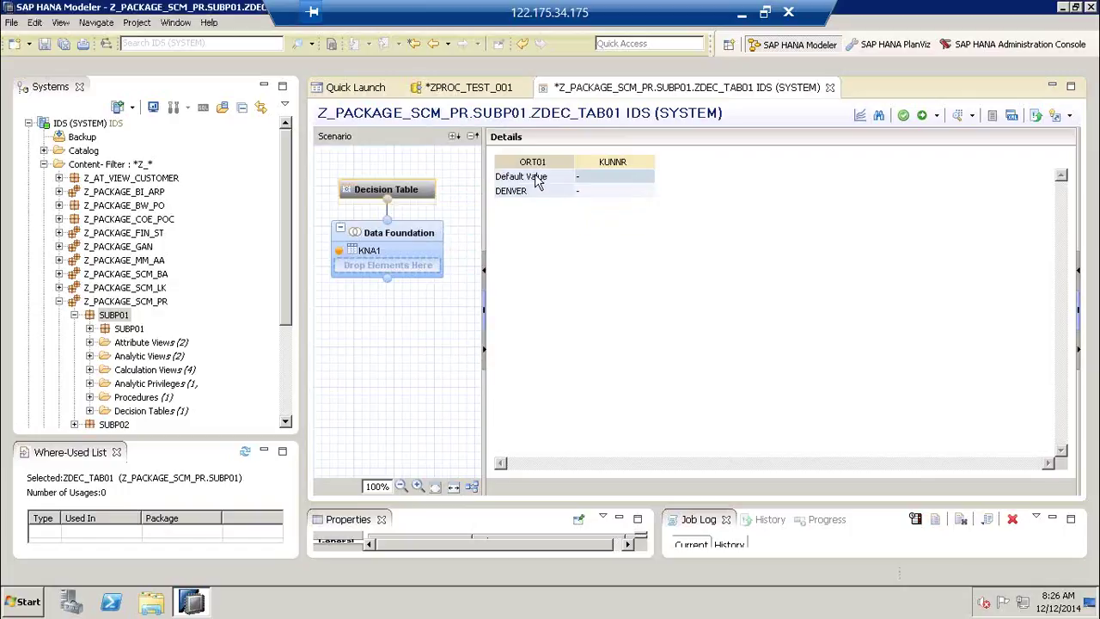
- Delete the Default Value row from the ORT01 condition, and save and validate the decision table
{"action": "left_click", "coordinate": [537, 181]}
{"action": "right_click", "coordinate": [536, 179]}
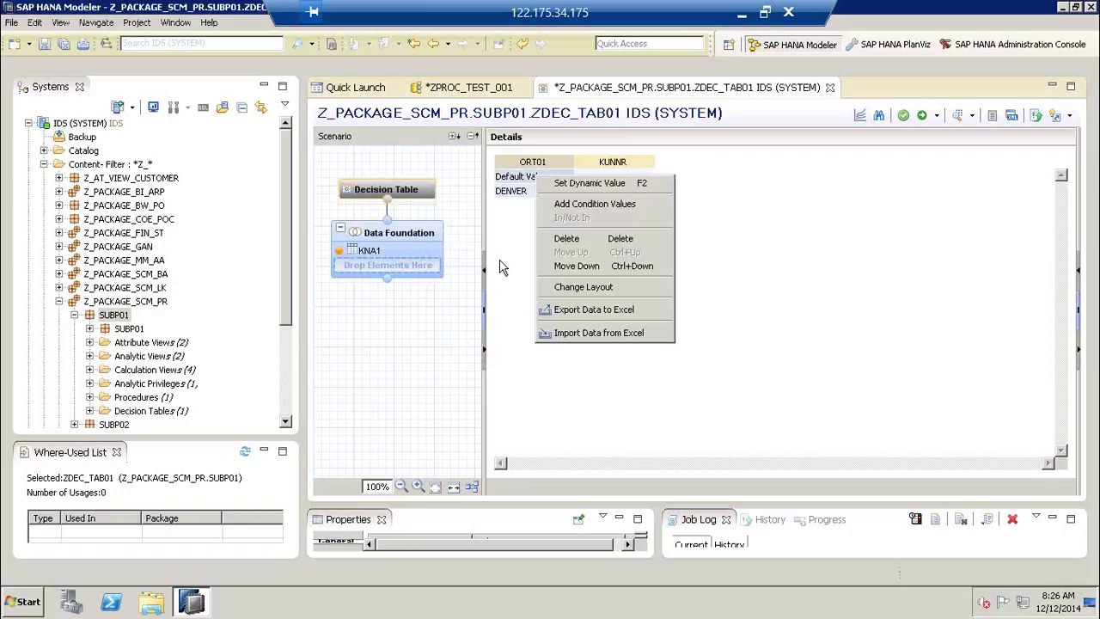
{"action": "left_click", "coordinate": [569, 239]}
{"action": "left_click", "coordinate": [621, 306]}
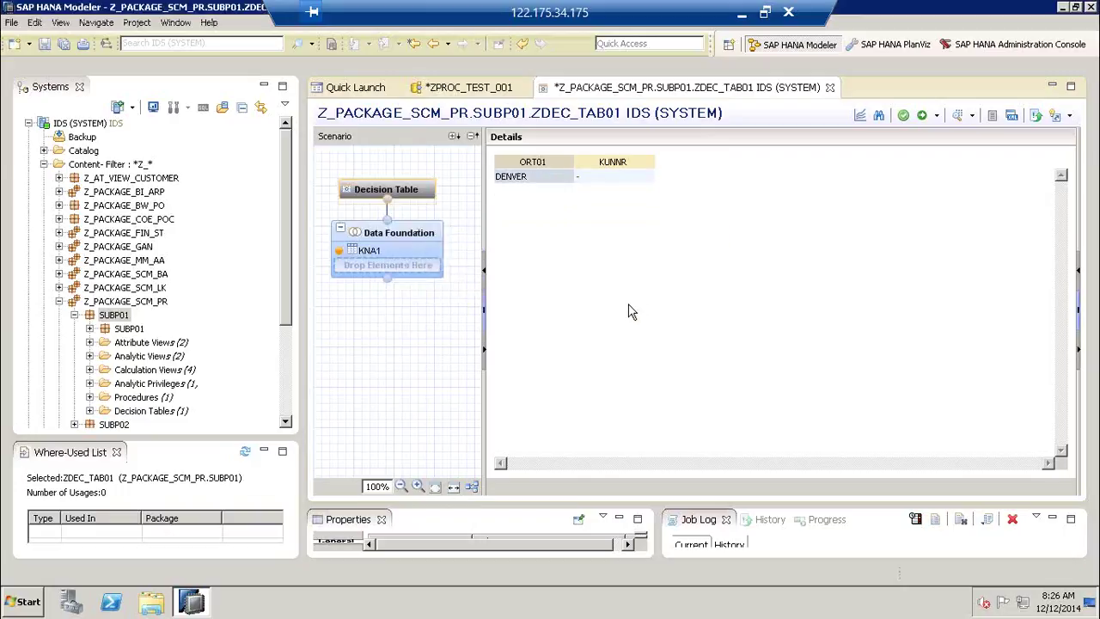
{"action": "left_click", "coordinate": [606, 179]}
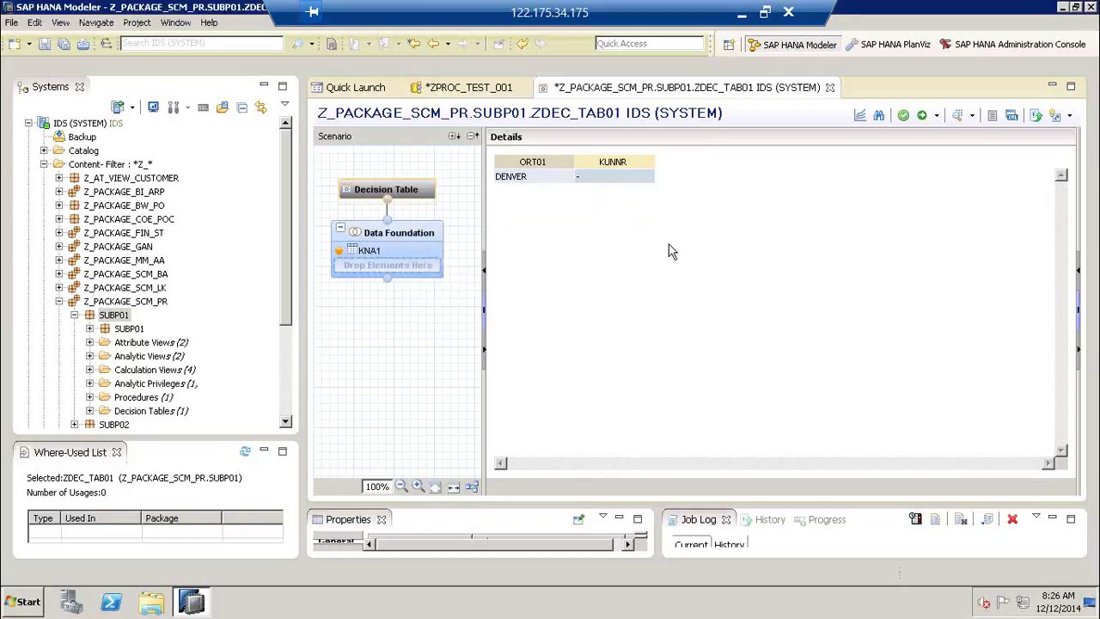
{"action": "left_click", "coordinate": [905, 116]}
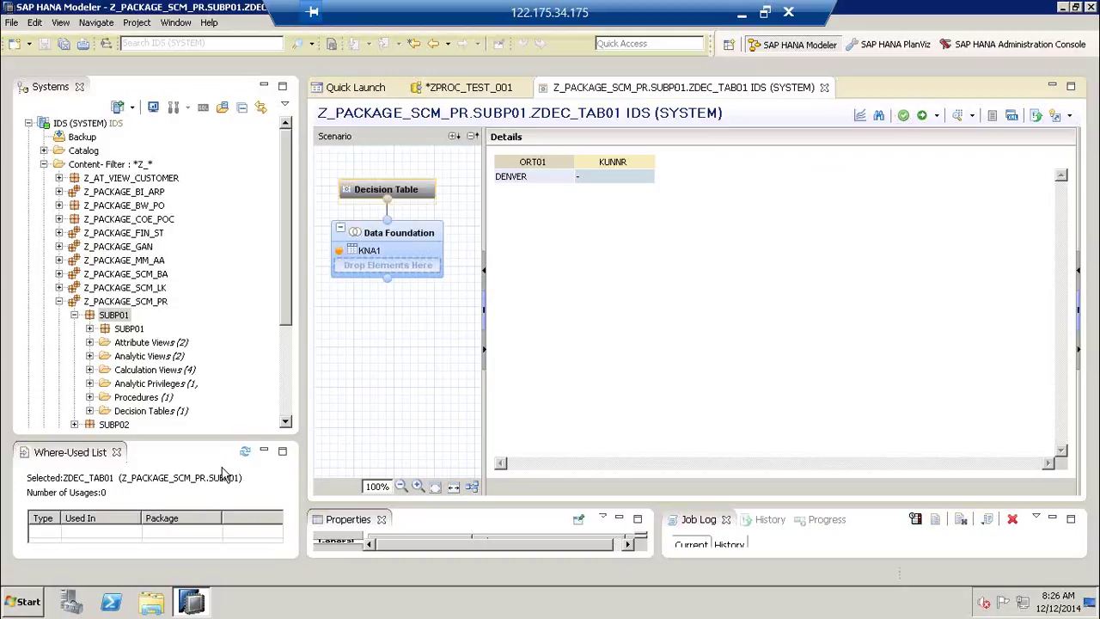
- Expand the Procedures and Decision Tables folders of the SUBP01 package to view the objects they contain
{"action": "left_click", "coordinate": [90, 400]}
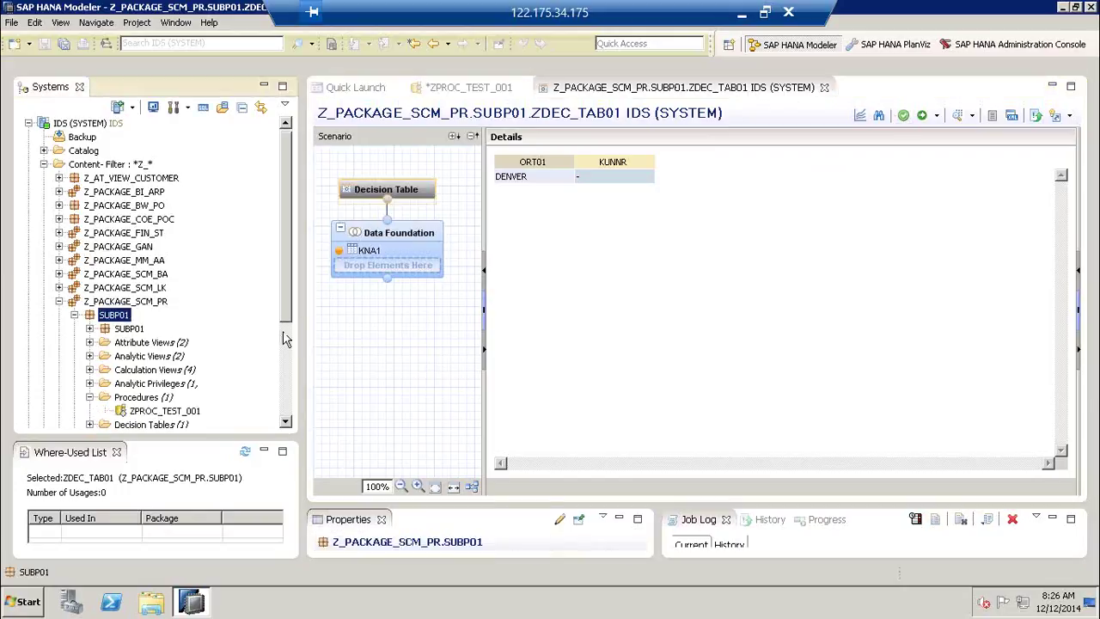
{"action": "left_click_drag", "start_coordinate": [286, 321], "coordinate": [285, 343]}
{"action": "left_click", "coordinate": [90, 383]}
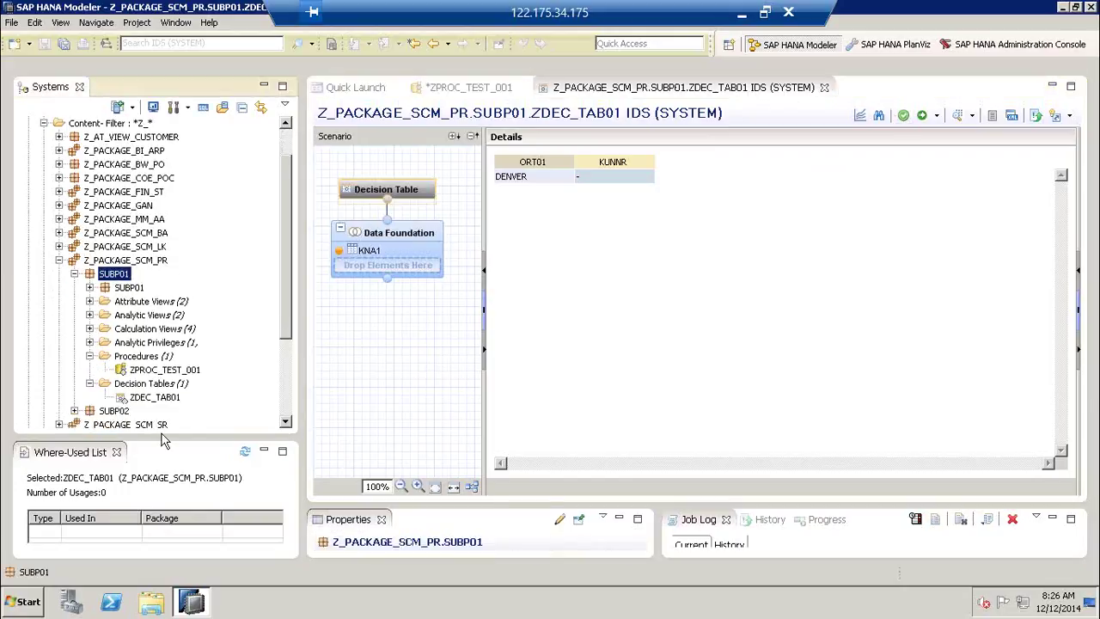
{"action": "left_click", "coordinate": [921, 116]}
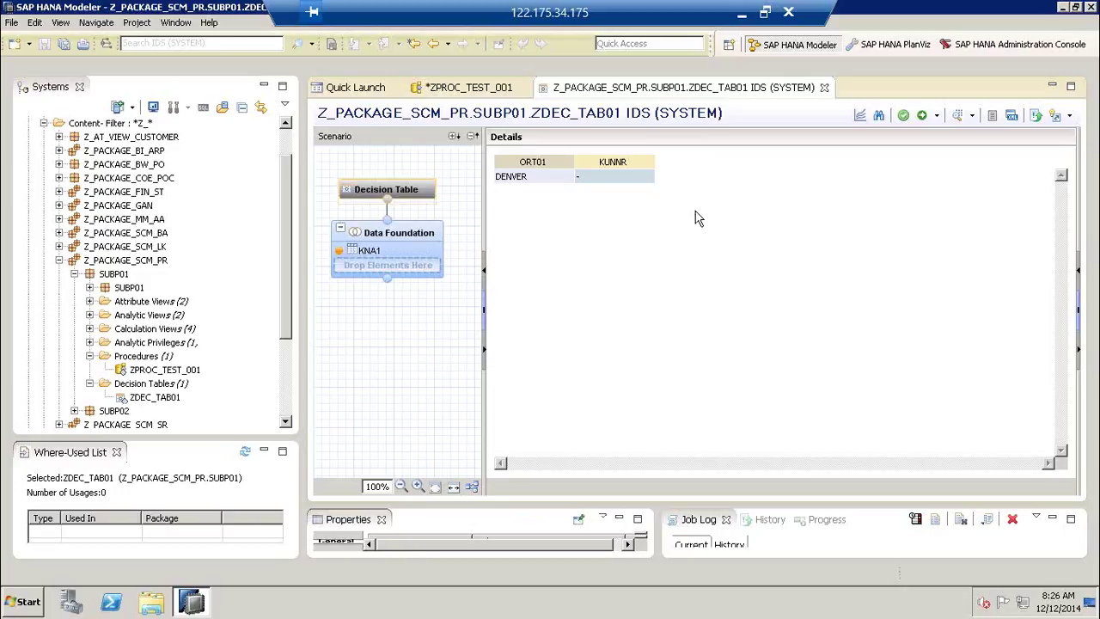
- Open the Excel data import for the DENVER condition cell and close the file selection without choosing a file
{"action": "left_click", "coordinate": [541, 177]}
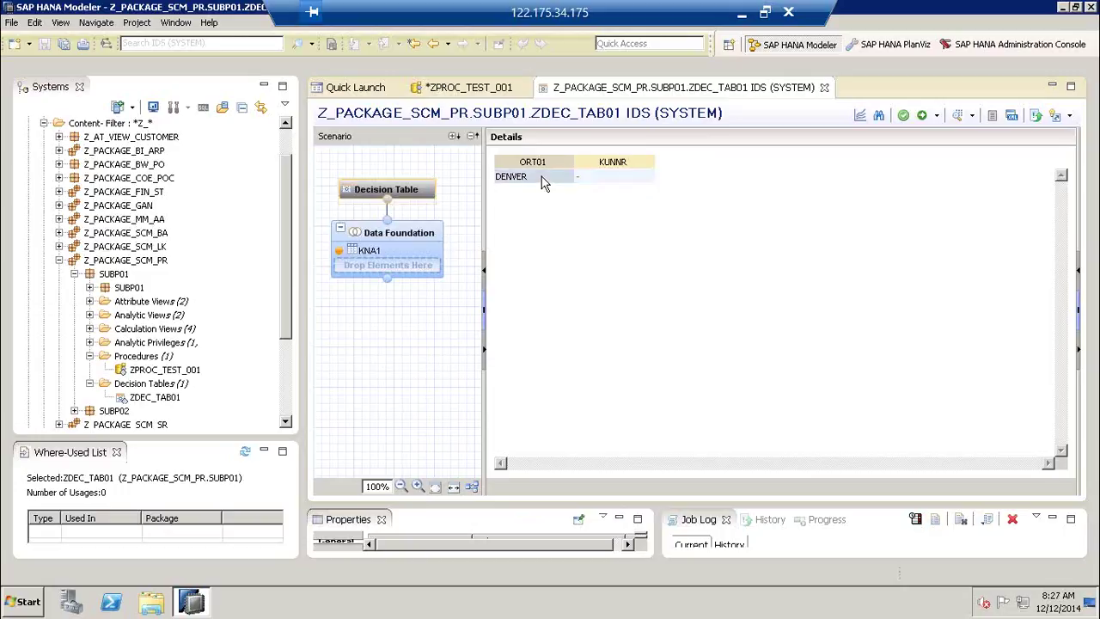
{"action": "right_click", "coordinate": [541, 179]}
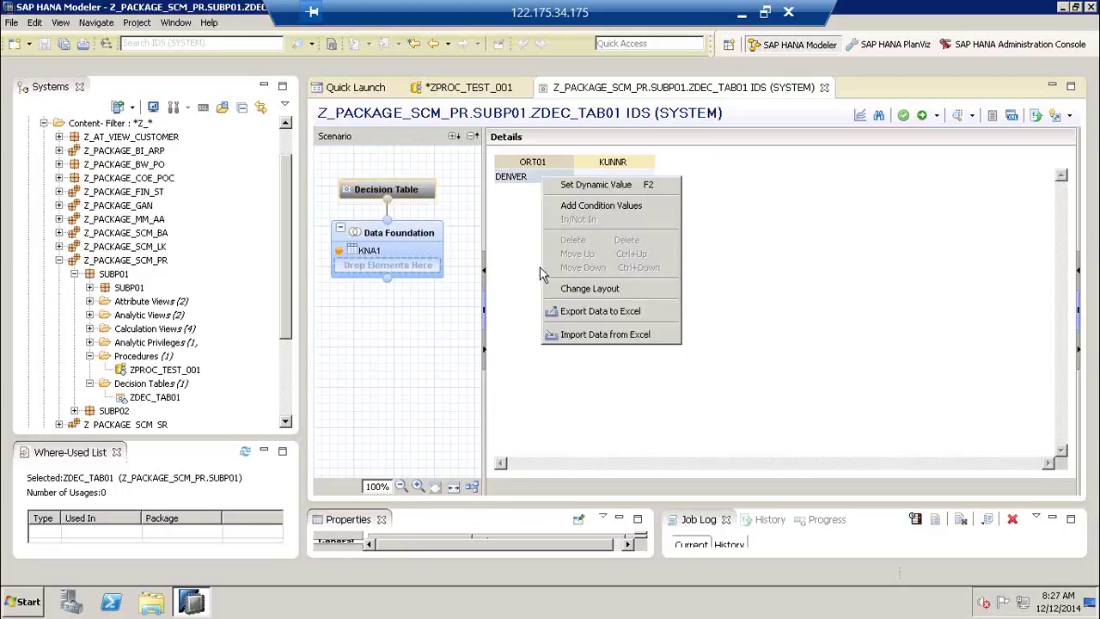
{"action": "left_click", "coordinate": [601, 334]}
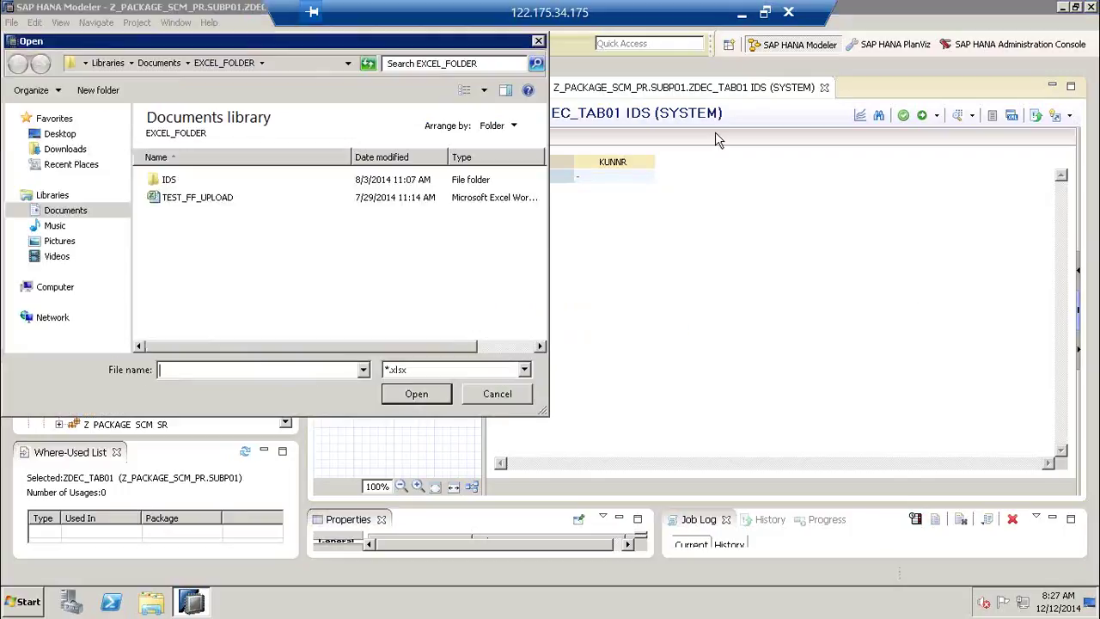
{"action": "left_click", "coordinate": [539, 42]}
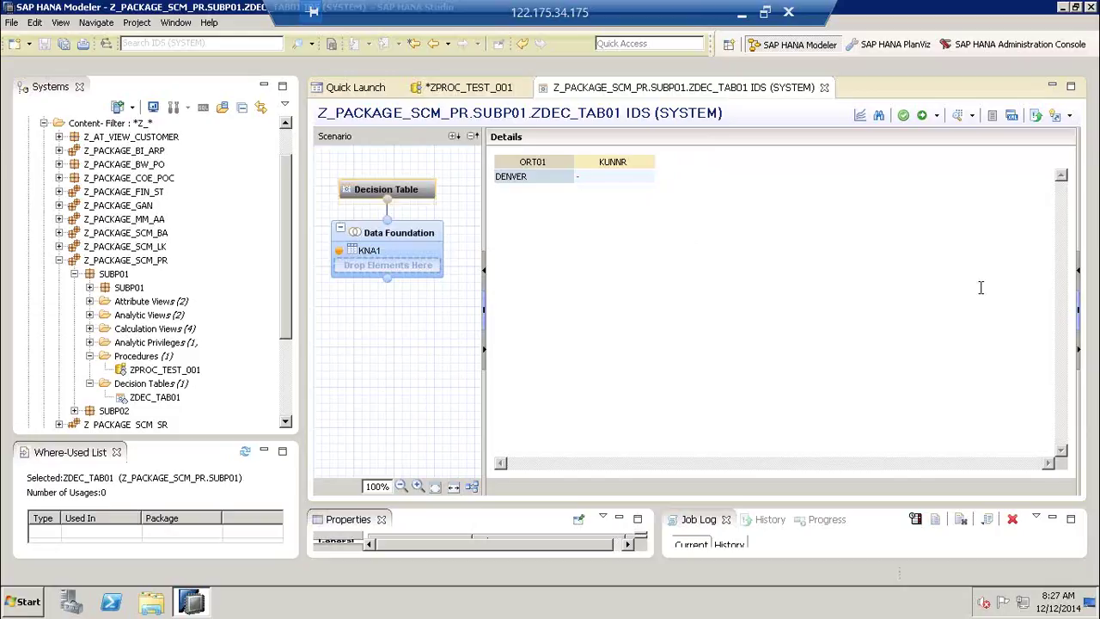
{"action": "right_click", "coordinate": [532, 183]}
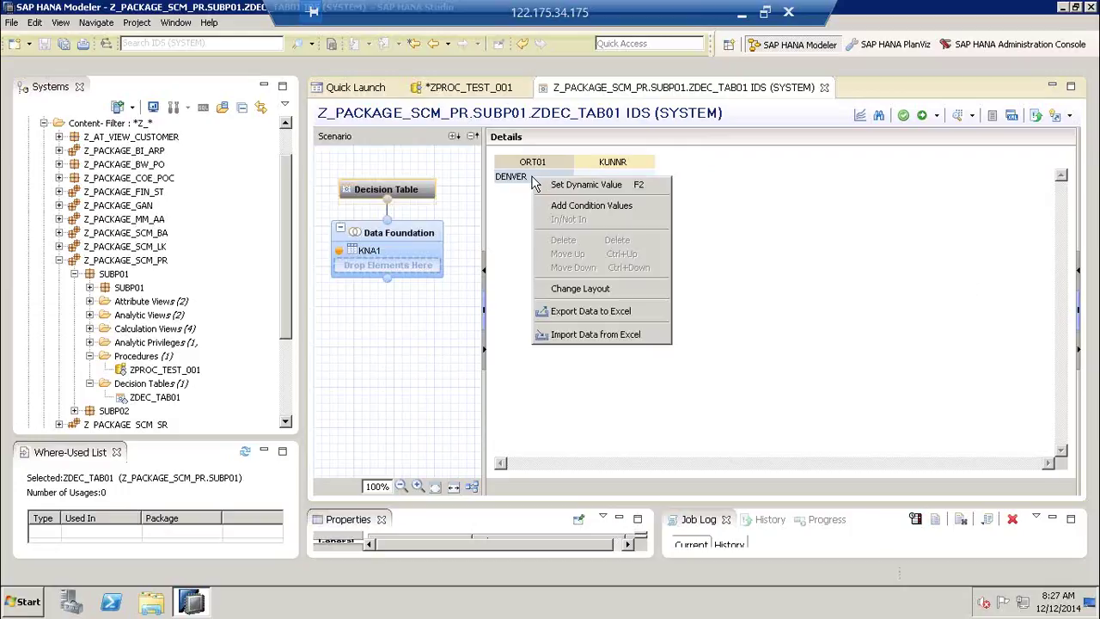
{"action": "left_click", "coordinate": [607, 334]}
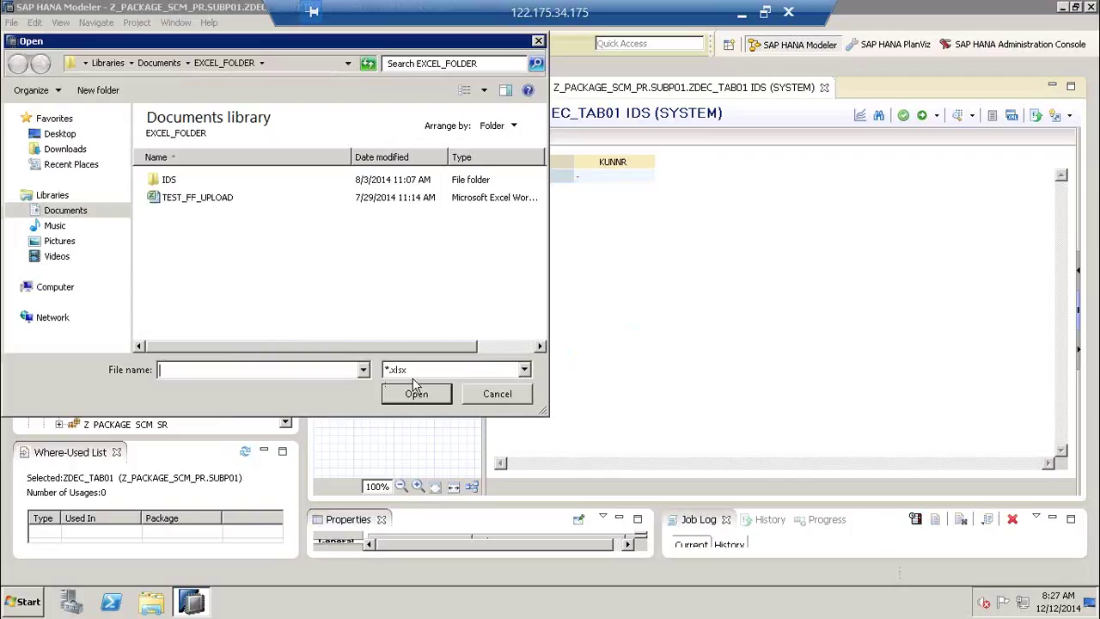
{"action": "left_click", "coordinate": [497, 394]}
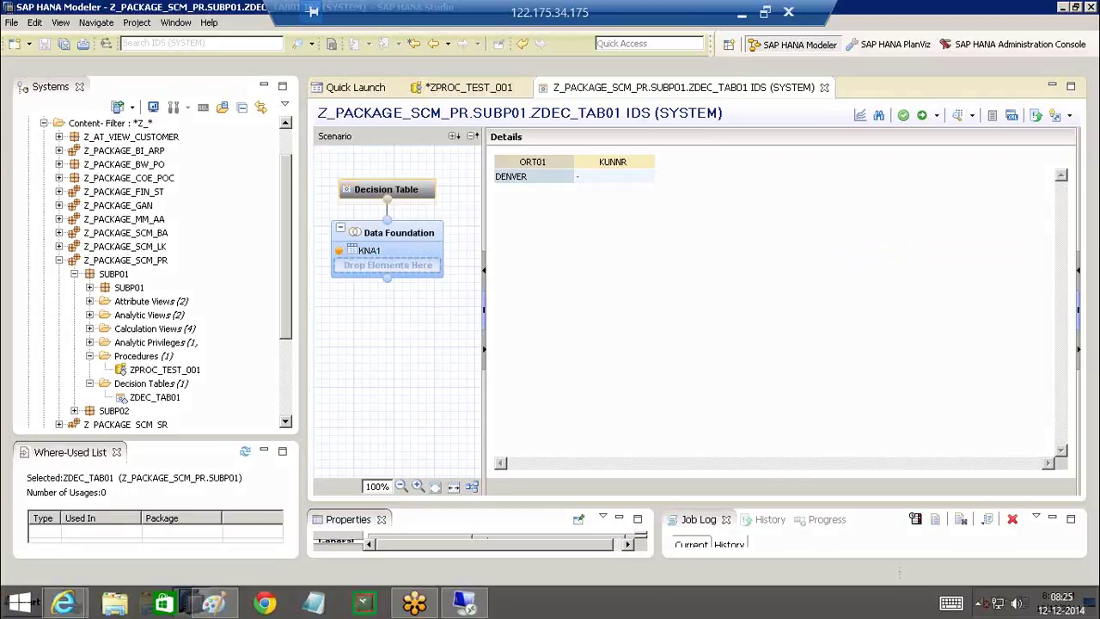
{"action": "mouse_move", "coordinate": [535, 223]}
{"action": "left_mouse_down"}
{"action": "mouse_move", "coordinate": [509, 257]}
{"action": "mouse_move", "coordinate": [608, 254]}
{"action": "left_mouse_up"}
{"action": "mouse_move", "coordinate": [615, 220]}
{"action": "left_mouse_down"}
{"action": "mouse_move", "coordinate": [614, 246]}
{"action": "mouse_move", "coordinate": [637, 241]}
{"action": "left_mouse_up"}
{"action": "left_click_drag", "start_coordinate": [601, 235], "coordinate": [677, 235]}
{"action": "mouse_move", "coordinate": [695, 218]}
{"action": "left_mouse_down"}
{"action": "mouse_move", "coordinate": [680, 231]}
{"action": "mouse_move", "coordinate": [697, 242]}
{"action": "mouse_move", "coordinate": [719, 222]}
{"action": "left_mouse_up"}
{"action": "mouse_move", "coordinate": [727, 215]}
{"action": "left_mouse_down"}
{"action": "mouse_move", "coordinate": [727, 237]}
{"action": "mouse_move", "coordinate": [756, 214]}
{"action": "left_mouse_up"}
{"action": "left_click_drag", "start_coordinate": [756, 214], "coordinate": [778, 234]}
{"action": "left_click_drag", "start_coordinate": [778, 234], "coordinate": [784, 211]}
{"action": "mouse_move", "coordinate": [789, 215]}
{"action": "left_mouse_down"}
{"action": "mouse_move", "coordinate": [790, 239]}
{"action": "mouse_move", "coordinate": [793, 227]}
{"action": "left_mouse_up"}
{"action": "left_click_drag", "start_coordinate": [793, 227], "coordinate": [809, 239]}
{"action": "mouse_move", "coordinate": [518, 295]}
{"action": "left_mouse_down"}
{"action": "mouse_move", "coordinate": [518, 325]}
{"action": "mouse_move", "coordinate": [546, 294]}
{"action": "left_mouse_up"}
{"action": "left_click_drag", "start_coordinate": [521, 316], "coordinate": [551, 323]}
{"action": "left_click_drag", "start_coordinate": [552, 297], "coordinate": [607, 315]}
{"action": "mouse_move", "coordinate": [608, 317]}
{"action": "left_mouse_down"}
{"action": "mouse_move", "coordinate": [627, 292]}
{"action": "mouse_move", "coordinate": [630, 320]}
{"action": "mouse_move", "coordinate": [658, 302]}
{"action": "mouse_move", "coordinate": [710, 313]}
{"action": "mouse_move", "coordinate": [716, 297]}
{"action": "mouse_move", "coordinate": [731, 304]}
{"action": "mouse_move", "coordinate": [773, 279]}
{"action": "mouse_move", "coordinate": [762, 297]}
{"action": "left_mouse_up"}
{"action": "mouse_move", "coordinate": [783, 303]}
{"action": "left_mouse_down"}
{"action": "mouse_move", "coordinate": [787, 274]}
{"action": "mouse_move", "coordinate": [811, 301]}
{"action": "mouse_move", "coordinate": [818, 268]}
{"action": "left_mouse_up"}
{"action": "mouse_move", "coordinate": [808, 299]}
{"action": "left_mouse_down"}
{"action": "mouse_move", "coordinate": [832, 272]}
{"action": "mouse_move", "coordinate": [832, 285]}
{"action": "left_mouse_up"}
{"action": "left_click_drag", "start_coordinate": [847, 266], "coordinate": [850, 295]}
{"action": "mouse_move", "coordinate": [503, 370]}
{"action": "left_mouse_down"}
{"action": "mouse_move", "coordinate": [513, 394]}
{"action": "mouse_move", "coordinate": [554, 366]}
{"action": "left_mouse_up"}
{"action": "mouse_move", "coordinate": [574, 359]}
{"action": "left_mouse_down"}
{"action": "mouse_move", "coordinate": [574, 388]}
{"action": "mouse_move", "coordinate": [598, 390]}
{"action": "mouse_move", "coordinate": [612, 369]}
{"action": "left_mouse_up"}
{"action": "mouse_move", "coordinate": [629, 361]}
{"action": "left_mouse_down"}
{"action": "mouse_move", "coordinate": [631, 385]}
{"action": "mouse_move", "coordinate": [635, 371]}
{"action": "left_mouse_up"}
{"action": "left_click_drag", "start_coordinate": [630, 359], "coordinate": [646, 352]}
{"action": "mouse_move", "coordinate": [646, 353]}
{"action": "left_mouse_down"}
{"action": "mouse_move", "coordinate": [667, 385]}
{"action": "mouse_move", "coordinate": [684, 356]}
{"action": "left_mouse_up"}
{"action": "mouse_move", "coordinate": [675, 369]}
{"action": "left_mouse_down"}
{"action": "mouse_move", "coordinate": [696, 367]}
{"action": "mouse_move", "coordinate": [693, 350]}
{"action": "mouse_move", "coordinate": [742, 378]}
{"action": "mouse_move", "coordinate": [751, 350]}
{"action": "mouse_move", "coordinate": [773, 352]}
{"action": "left_mouse_up"}
{"action": "mouse_move", "coordinate": [774, 354]}
{"action": "left_mouse_down"}
{"action": "mouse_move", "coordinate": [802, 378]}
{"action": "mouse_move", "coordinate": [811, 352]}
{"action": "left_mouse_up"}
{"action": "left_click_drag", "start_coordinate": [811, 352], "coordinate": [829, 361]}
{"action": "left_click_drag", "start_coordinate": [838, 342], "coordinate": [840, 372]}
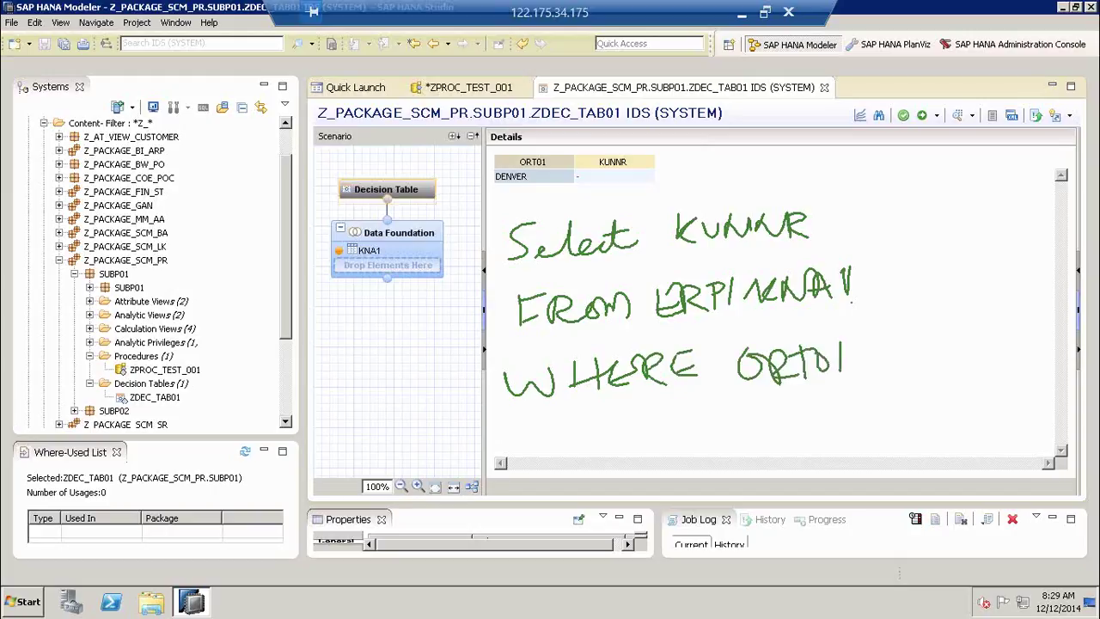
{"action": "left_click_drag", "start_coordinate": [577, 436], "coordinate": [606, 424]}
{"action": "mouse_move", "coordinate": [572, 454]}
{"action": "left_mouse_down"}
{"action": "mouse_move", "coordinate": [620, 431]}
{"action": "mouse_move", "coordinate": [648, 456]}
{"action": "left_mouse_up"}
{"action": "mouse_move", "coordinate": [638, 421]}
{"action": "left_mouse_down"}
{"action": "mouse_move", "coordinate": [663, 416]}
{"action": "mouse_move", "coordinate": [653, 457]}
{"action": "left_mouse_up"}
{"action": "mouse_move", "coordinate": [683, 417]}
{"action": "left_mouse_down"}
{"action": "mouse_move", "coordinate": [682, 445]}
{"action": "mouse_move", "coordinate": [708, 438]}
{"action": "left_mouse_up"}
{"action": "left_click_drag", "start_coordinate": [682, 419], "coordinate": [718, 404]}
{"action": "mouse_move", "coordinate": [718, 404]}
{"action": "left_mouse_down"}
{"action": "mouse_move", "coordinate": [749, 430]}
{"action": "mouse_move", "coordinate": [746, 407]}
{"action": "left_mouse_up"}
{"action": "mouse_move", "coordinate": [760, 409]}
{"action": "left_mouse_down"}
{"action": "mouse_move", "coordinate": [775, 436]}
{"action": "mouse_move", "coordinate": [790, 401]}
{"action": "left_mouse_up"}
{"action": "left_click_drag", "start_coordinate": [787, 435], "coordinate": [820, 414]}
{"action": "mouse_move", "coordinate": [806, 401]}
{"action": "left_mouse_down"}
{"action": "mouse_move", "coordinate": [828, 432]}
{"action": "mouse_move", "coordinate": [827, 392]}
{"action": "left_mouse_up"}
{"action": "left_click_drag", "start_coordinate": [827, 392], "coordinate": [848, 423]}
{"action": "left_click_drag", "start_coordinate": [611, 404], "coordinate": [629, 418]}
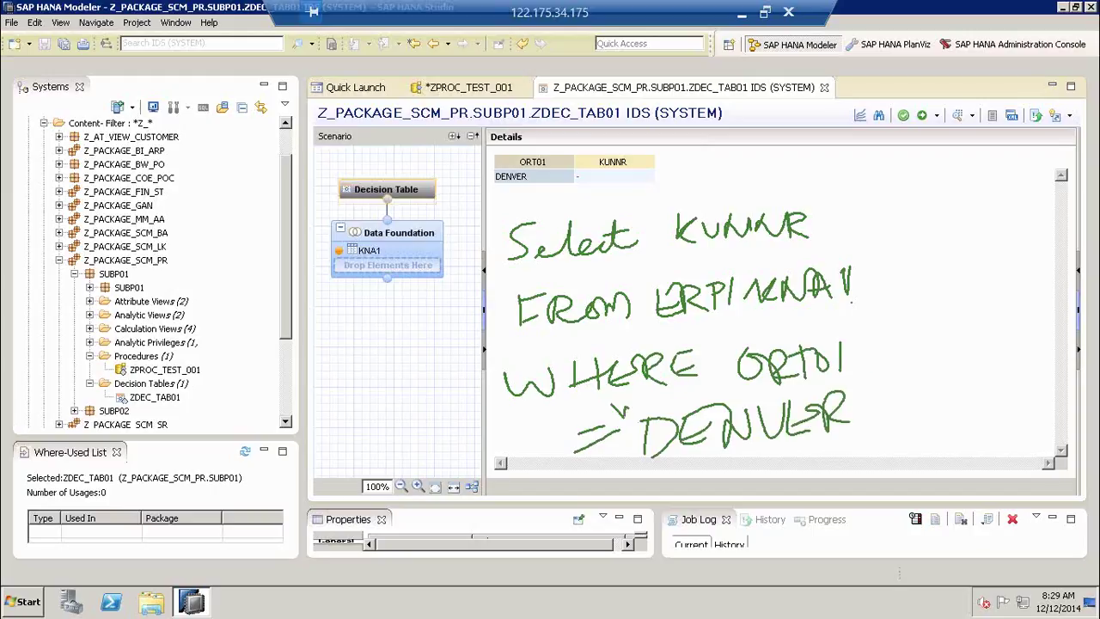
{"action": "mouse_move", "coordinate": [861, 389]}
{"action": "left_mouse_down"}
{"action": "mouse_move", "coordinate": [876, 388]}
{"action": "mouse_move", "coordinate": [866, 399]}
{"action": "left_mouse_up"}
{"action": "left_click_drag", "start_coordinate": [866, 436], "coordinate": [880, 460]}
{"action": "key", "text": "Escape"}
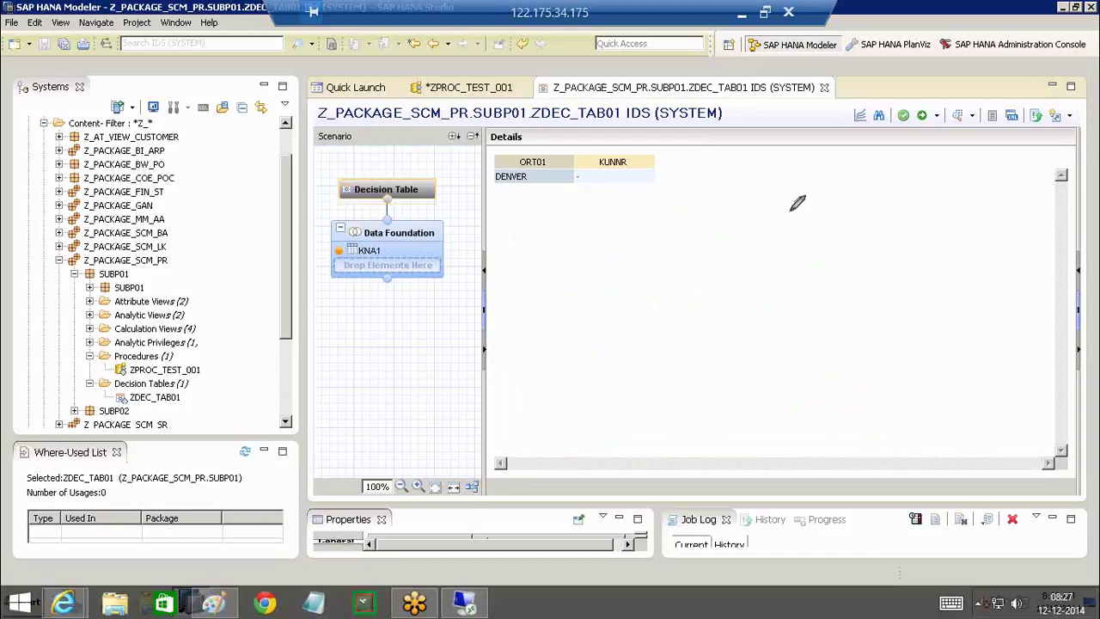
{"action": "key", "text": "ctrl+2"}
{"action": "left_click_drag", "start_coordinate": [502, 307], "coordinate": [552, 284]}
{"action": "mouse_move", "coordinate": [579, 241]}
{"action": "left_mouse_down"}
{"action": "mouse_move", "coordinate": [563, 251]}
{"action": "mouse_move", "coordinate": [567, 283]}
{"action": "mouse_move", "coordinate": [620, 274]}
{"action": "left_mouse_up"}
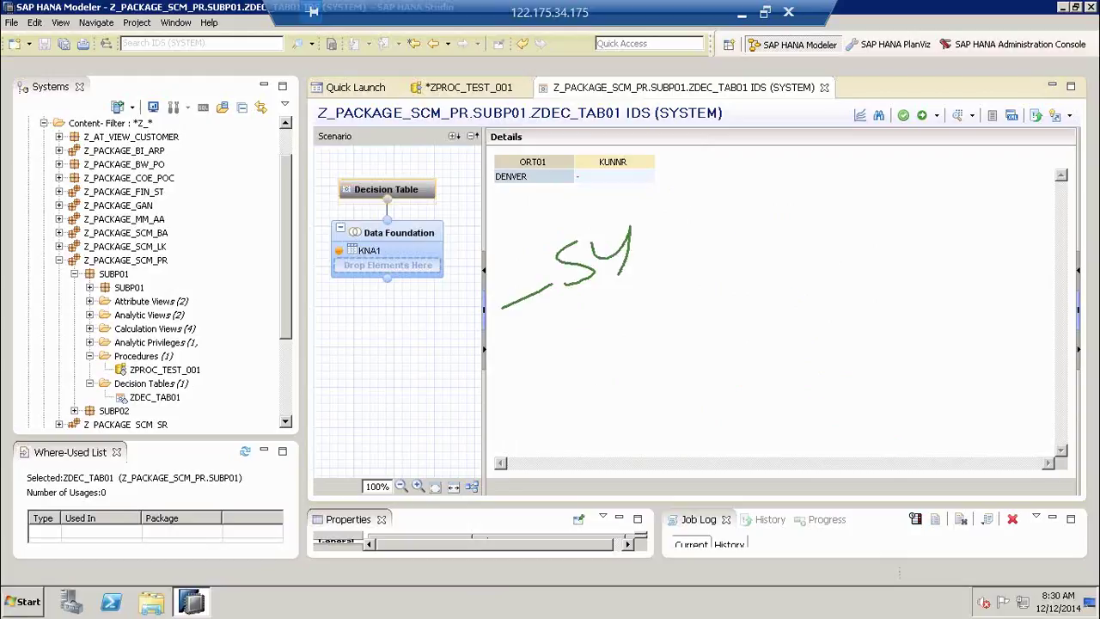
{"action": "mouse_move", "coordinate": [677, 215]}
{"action": "left_mouse_down"}
{"action": "mouse_move", "coordinate": [707, 256]}
{"action": "mouse_move", "coordinate": [664, 273]}
{"action": "left_mouse_up"}
{"action": "left_click_drag", "start_coordinate": [715, 263], "coordinate": [744, 251]}
{"action": "left_click_drag", "start_coordinate": [752, 198], "coordinate": [764, 249]}
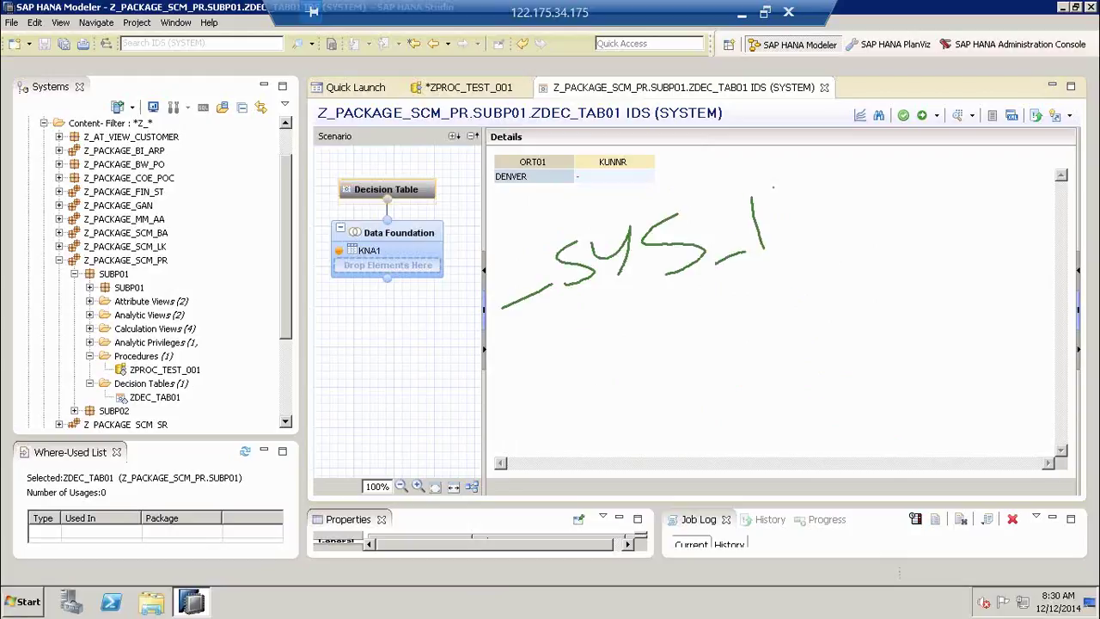
{"action": "left_click_drag", "start_coordinate": [746, 193], "coordinate": [761, 253]}
{"action": "left_click_drag", "start_coordinate": [812, 177], "coordinate": [823, 230]}
{"action": "left_click_drag", "start_coordinate": [858, 169], "coordinate": [887, 215]}
{"action": "mouse_move", "coordinate": [698, 169]}
{"action": "left_mouse_down"}
{"action": "mouse_move", "coordinate": [754, 152]}
{"action": "mouse_move", "coordinate": [464, 263]}
{"action": "mouse_move", "coordinate": [571, 331]}
{"action": "mouse_move", "coordinate": [921, 219]}
{"action": "mouse_move", "coordinate": [766, 139]}
{"action": "mouse_move", "coordinate": [708, 163]}
{"action": "left_mouse_up"}
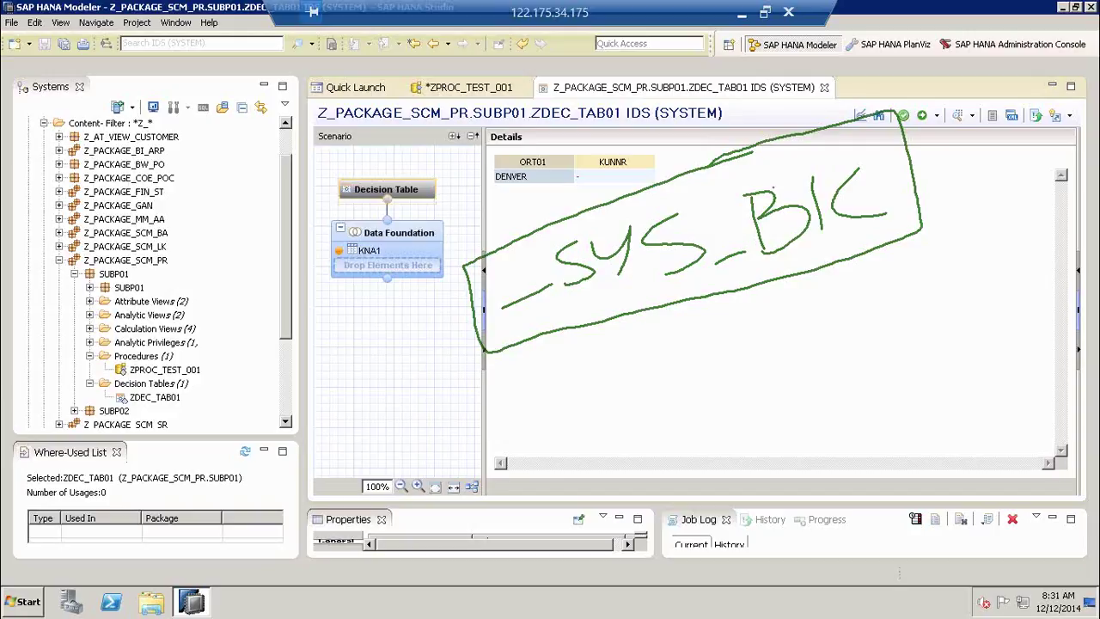
{"action": "left_click_drag", "start_coordinate": [539, 349], "coordinate": [528, 400]}
{"action": "mouse_move", "coordinate": [525, 360]}
{"action": "left_mouse_down"}
{"action": "mouse_move", "coordinate": [567, 397]}
{"action": "mouse_move", "coordinate": [575, 382]}
{"action": "left_mouse_up"}
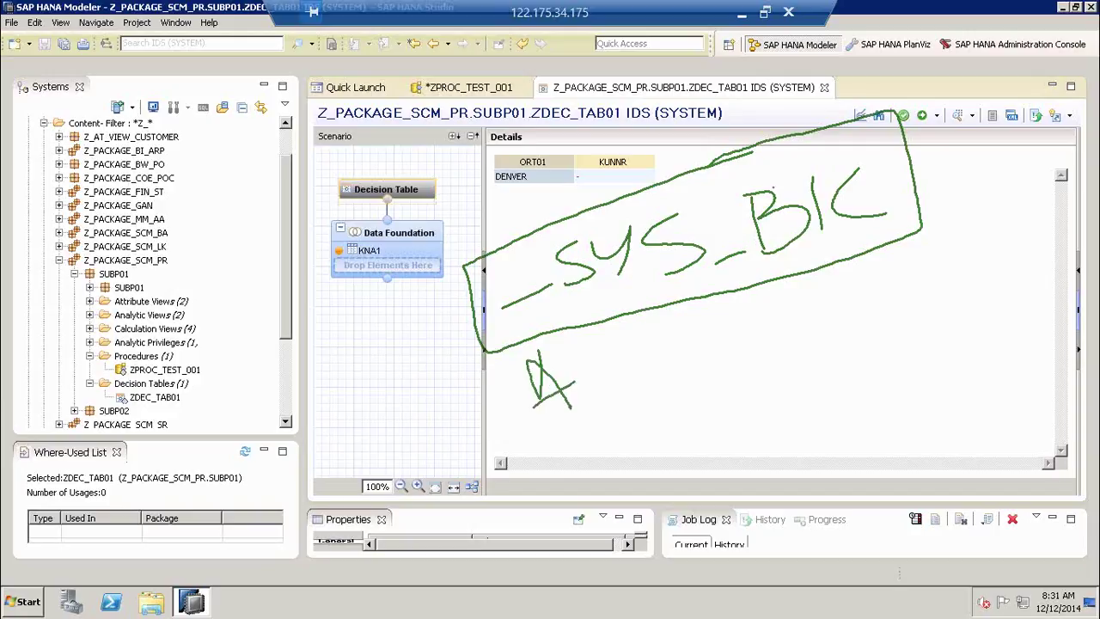
{"action": "left_click_drag", "start_coordinate": [567, 340], "coordinate": [571, 396]}
{"action": "mouse_move", "coordinate": [562, 384]}
{"action": "left_mouse_down"}
{"action": "mouse_move", "coordinate": [593, 368]}
{"action": "mouse_move", "coordinate": [615, 375]}
{"action": "left_mouse_up"}
{"action": "mouse_move", "coordinate": [618, 336]}
{"action": "left_mouse_down"}
{"action": "mouse_move", "coordinate": [637, 321]}
{"action": "mouse_move", "coordinate": [650, 369]}
{"action": "mouse_move", "coordinate": [663, 370]}
{"action": "mouse_move", "coordinate": [730, 313]}
{"action": "left_mouse_up"}
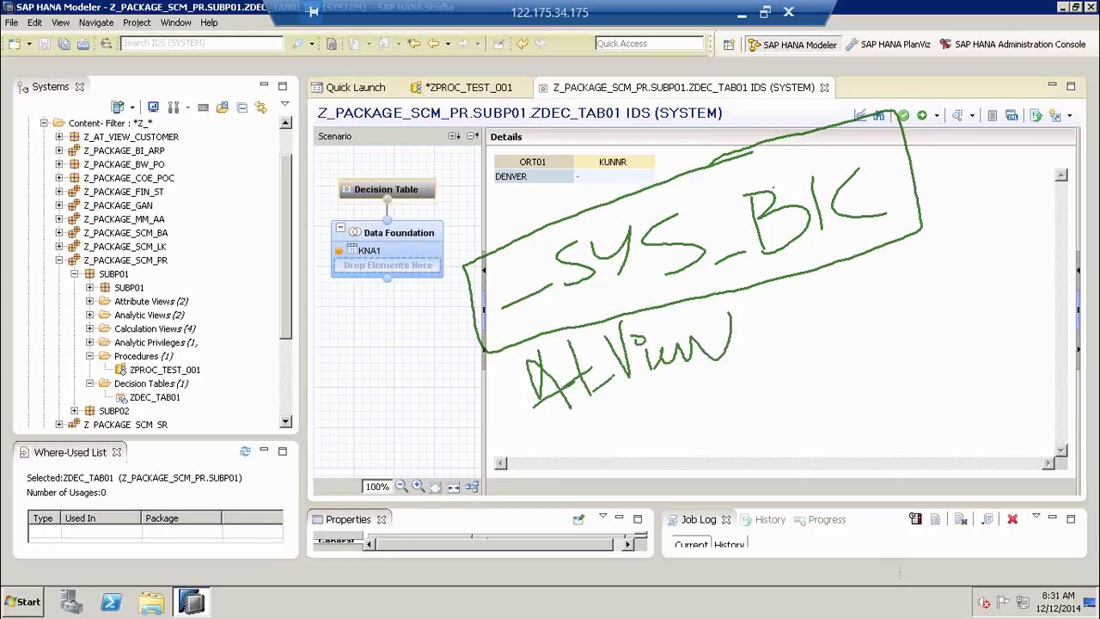
{"action": "mouse_move", "coordinate": [560, 472]}
{"action": "left_mouse_down"}
{"action": "mouse_move", "coordinate": [606, 448]}
{"action": "mouse_move", "coordinate": [615, 429]}
{"action": "mouse_move", "coordinate": [646, 421]}
{"action": "mouse_move", "coordinate": [665, 441]}
{"action": "left_mouse_up"}
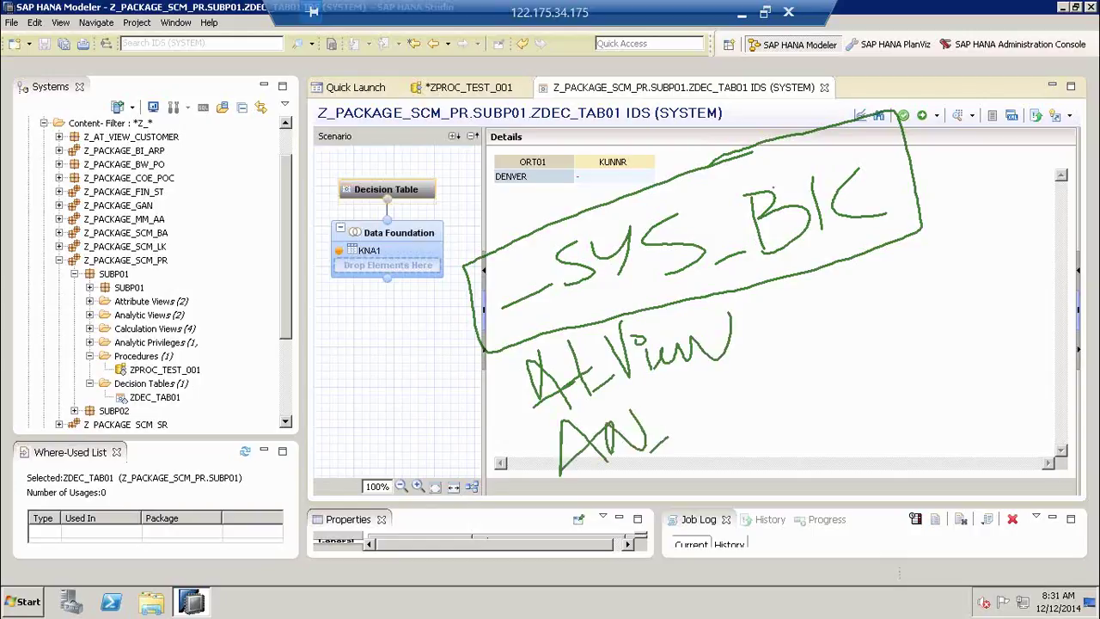
{"action": "mouse_move", "coordinate": [667, 397]}
{"action": "left_mouse_down"}
{"action": "mouse_move", "coordinate": [687, 385]}
{"action": "mouse_move", "coordinate": [702, 424]}
{"action": "mouse_move", "coordinate": [776, 411]}
{"action": "mouse_move", "coordinate": [779, 371]}
{"action": "left_mouse_up"}
{"action": "mouse_move", "coordinate": [625, 477]}
{"action": "left_mouse_down"}
{"action": "mouse_move", "coordinate": [632, 513]}
{"action": "mouse_move", "coordinate": [701, 469]}
{"action": "left_mouse_up"}
{"action": "left_click_drag", "start_coordinate": [703, 481], "coordinate": [717, 457]}
{"action": "mouse_move", "coordinate": [735, 469]}
{"action": "left_mouse_down"}
{"action": "mouse_move", "coordinate": [749, 439]}
{"action": "mouse_move", "coordinate": [740, 423]}
{"action": "mouse_move", "coordinate": [785, 443]}
{"action": "mouse_move", "coordinate": [830, 440]}
{"action": "mouse_move", "coordinate": [821, 400]}
{"action": "left_mouse_up"}
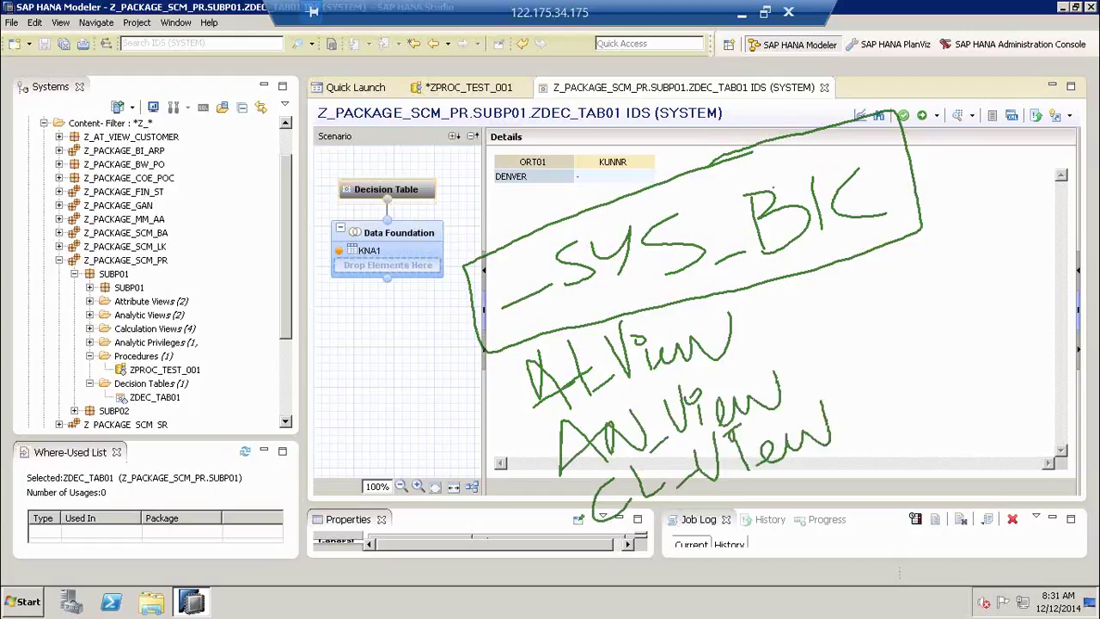
{"action": "left_click_drag", "start_coordinate": [771, 277], "coordinate": [893, 496]}
{"action": "mouse_move", "coordinate": [844, 299]}
{"action": "left_mouse_down"}
{"action": "mouse_move", "coordinate": [836, 337]}
{"action": "mouse_move", "coordinate": [857, 309]}
{"action": "left_mouse_up"}
{"action": "mouse_move", "coordinate": [840, 275]}
{"action": "left_mouse_down"}
{"action": "mouse_move", "coordinate": [821, 285]}
{"action": "mouse_move", "coordinate": [890, 296]}
{"action": "mouse_move", "coordinate": [830, 275]}
{"action": "left_mouse_up"}
{"action": "mouse_move", "coordinate": [889, 261]}
{"action": "left_mouse_down"}
{"action": "mouse_move", "coordinate": [885, 284]}
{"action": "mouse_move", "coordinate": [920, 293]}
{"action": "mouse_move", "coordinate": [952, 258]}
{"action": "mouse_move", "coordinate": [963, 292]}
{"action": "mouse_move", "coordinate": [973, 274]}
{"action": "left_mouse_up"}
{"action": "left_click_drag", "start_coordinate": [953, 226], "coordinate": [1010, 258]}
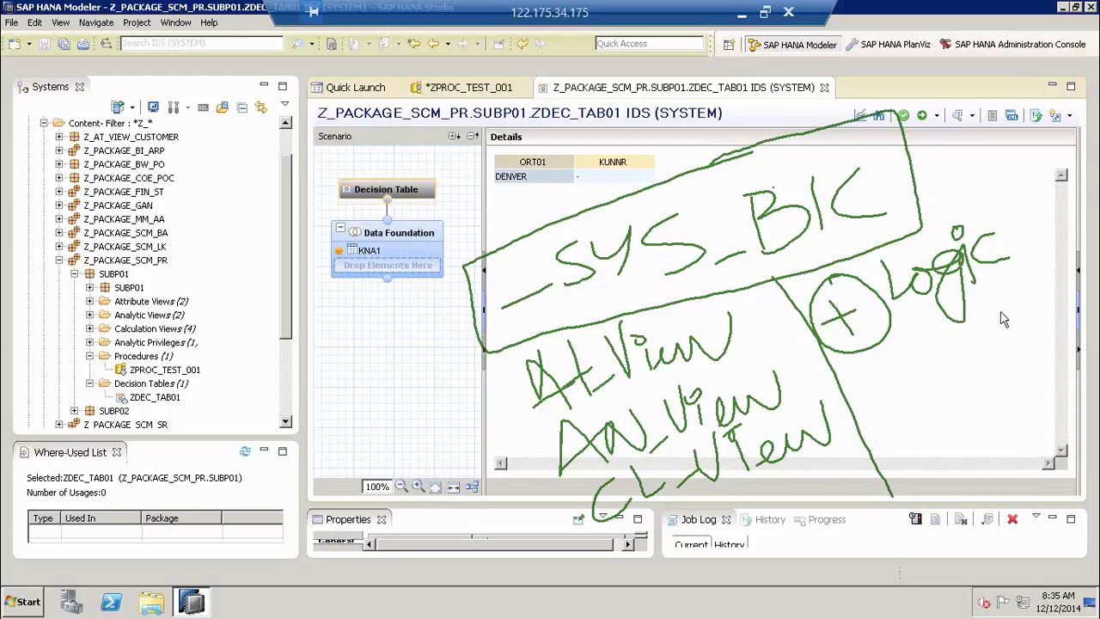
{"action": "key", "text": "e"}
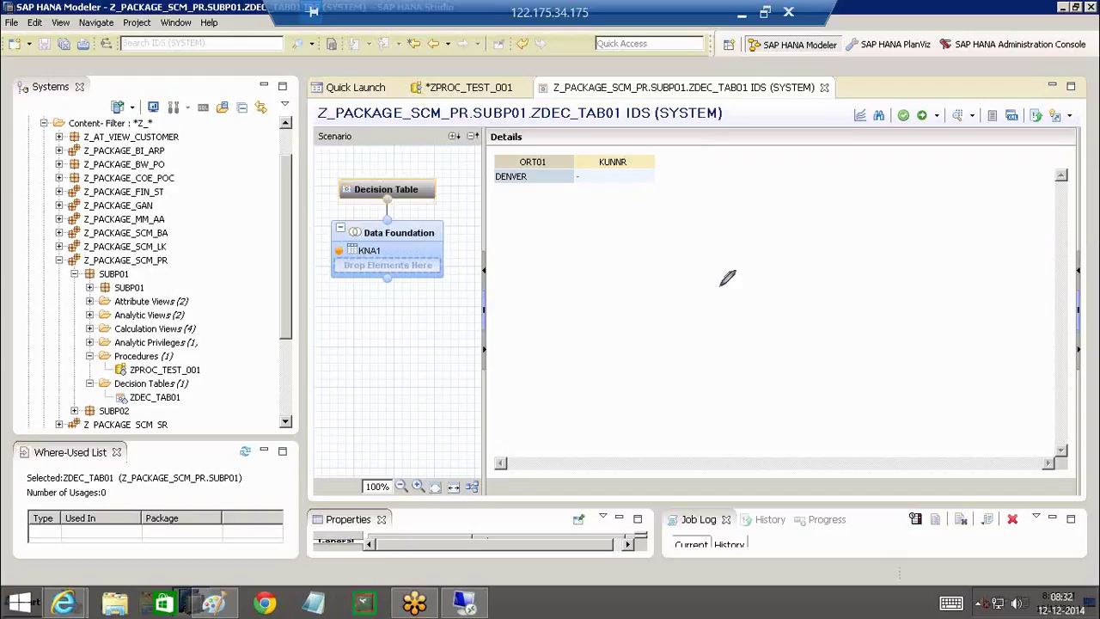
{"action": "mouse_move", "coordinate": [516, 239]}
{"action": "left_mouse_down"}
{"action": "mouse_move", "coordinate": [533, 305]}
{"action": "mouse_move", "coordinate": [591, 257]}
{"action": "mouse_move", "coordinate": [582, 219]}
{"action": "left_mouse_up"}
{"action": "left_click_drag", "start_coordinate": [612, 287], "coordinate": [622, 278]}
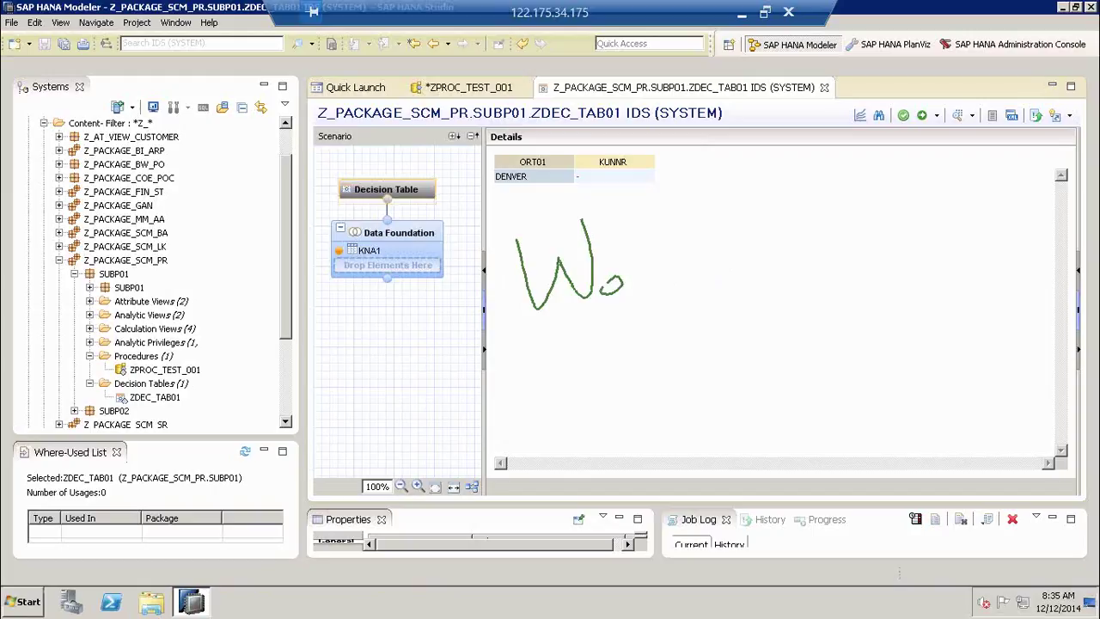
{"action": "mouse_move", "coordinate": [621, 218]}
{"action": "left_mouse_down"}
{"action": "mouse_move", "coordinate": [634, 291]}
{"action": "mouse_move", "coordinate": [659, 270]}
{"action": "left_mouse_up"}
{"action": "mouse_move", "coordinate": [683, 204]}
{"action": "left_mouse_down"}
{"action": "mouse_move", "coordinate": [698, 289]}
{"action": "mouse_move", "coordinate": [689, 235]}
{"action": "left_mouse_up"}
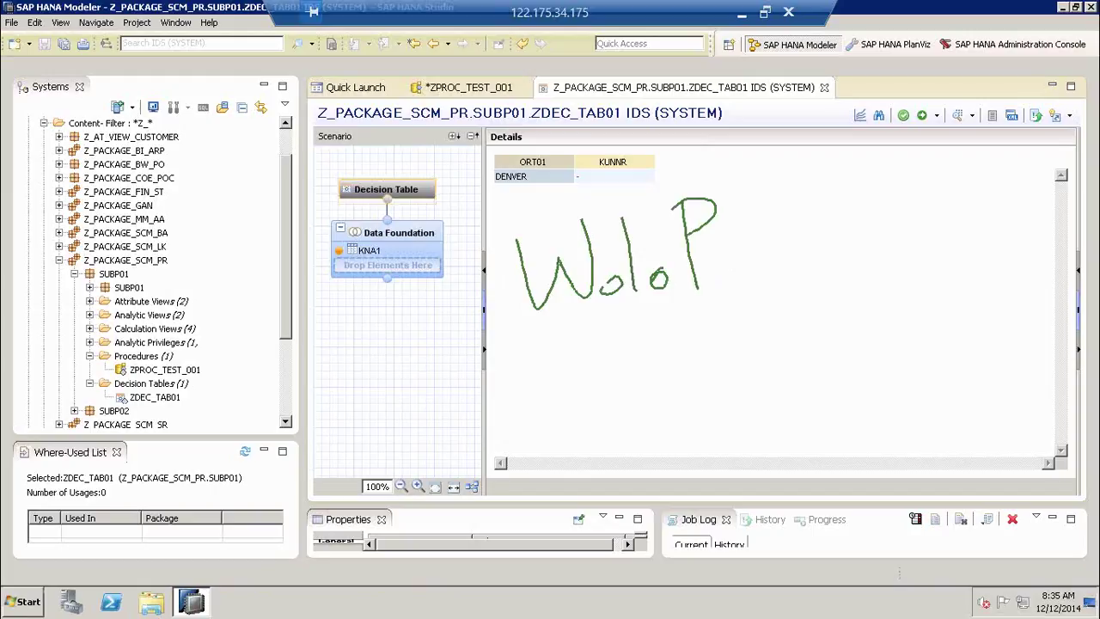
{"action": "mouse_move", "coordinate": [538, 328]}
{"action": "left_mouse_down"}
{"action": "mouse_move", "coordinate": [769, 287]}
{"action": "mouse_move", "coordinate": [666, 172]}
{"action": "mouse_move", "coordinate": [594, 352]}
{"action": "left_mouse_up"}
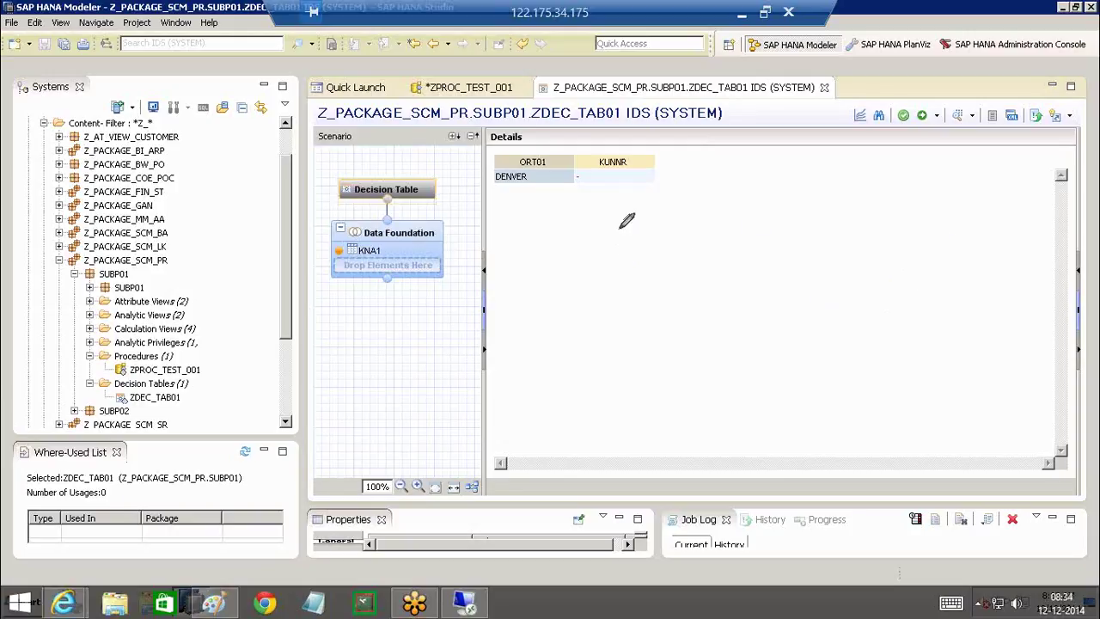
- Open the Excel data export from the DENVER condition cell and leave its save dialog without saving a file
{"action": "right_click", "coordinate": [541, 181]}
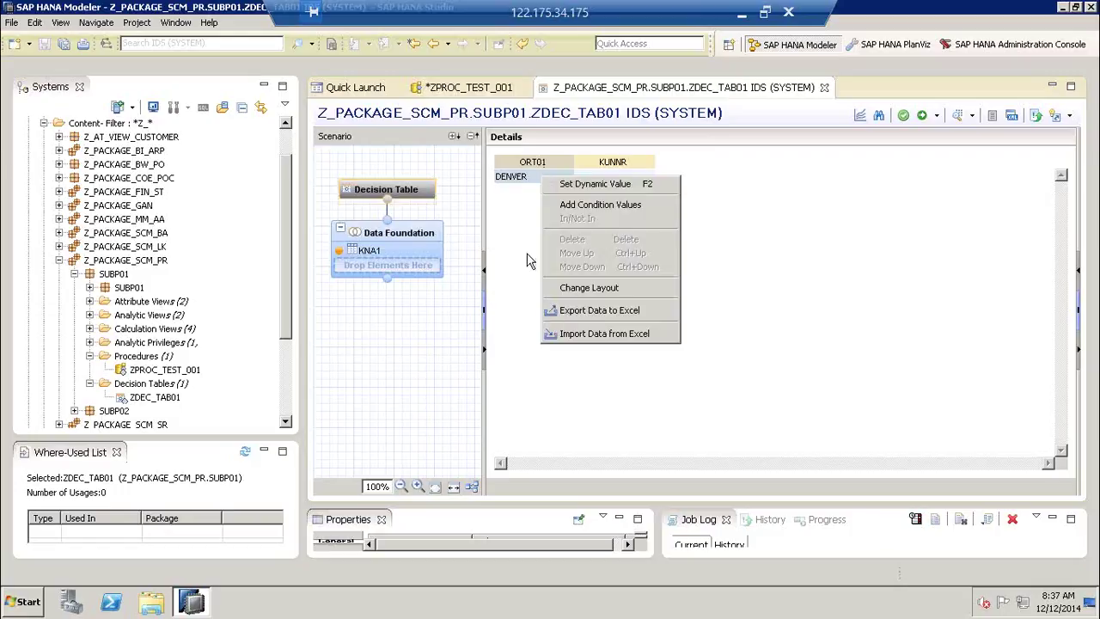
{"action": "left_click", "coordinate": [566, 315]}
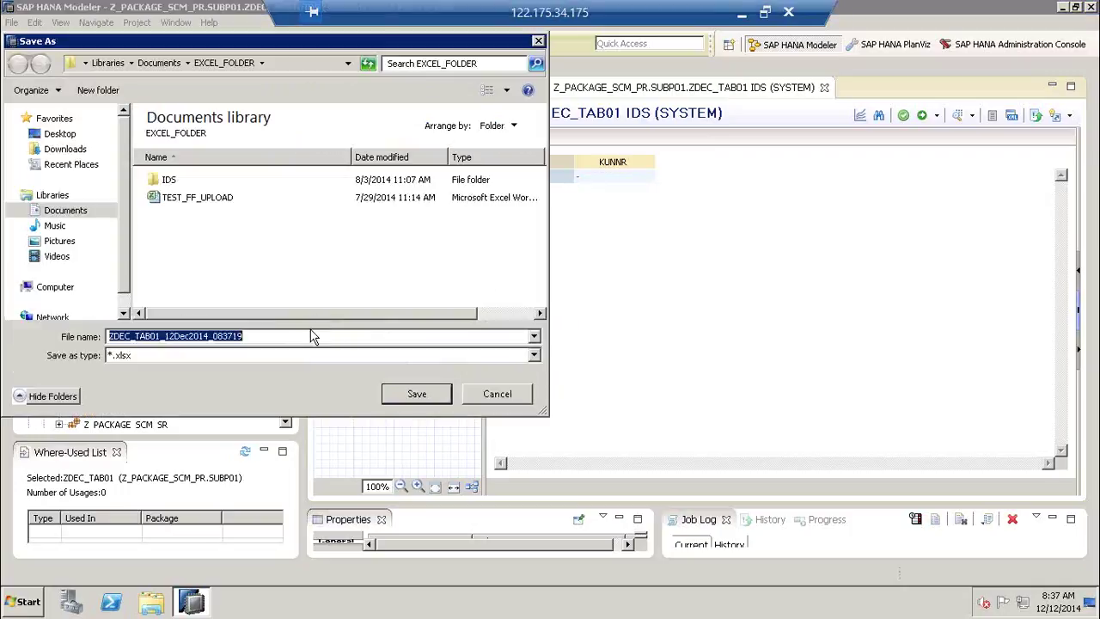
{"action": "left_click", "coordinate": [506, 402]}
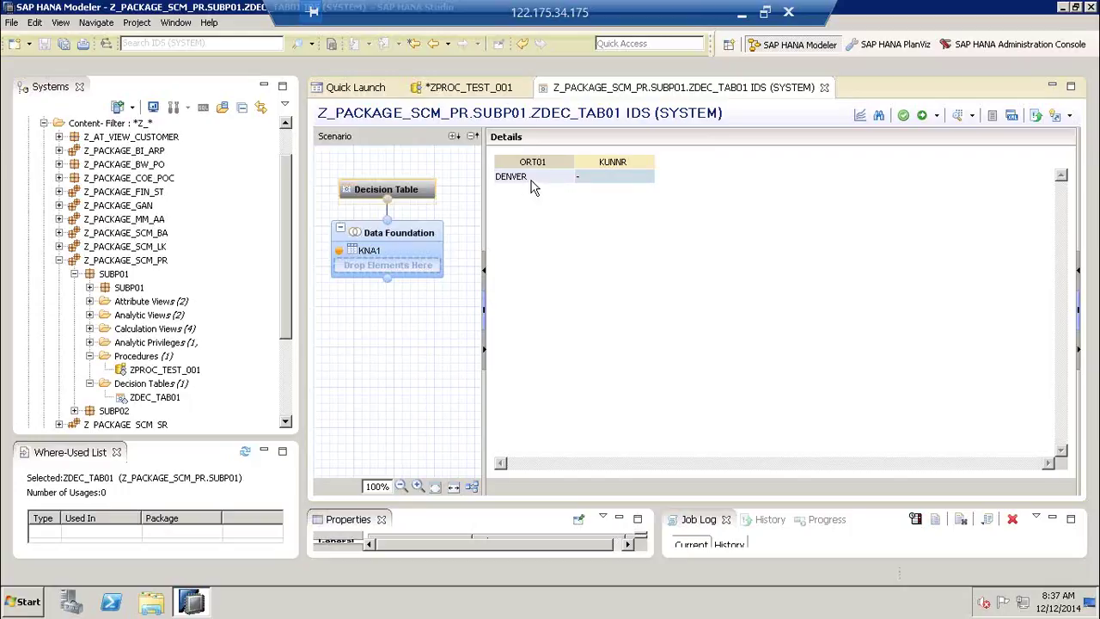
- Add the ZPAR1 parameter to the decision table as a condition in the Data Foundation output
{"action": "left_click", "coordinate": [417, 245]}
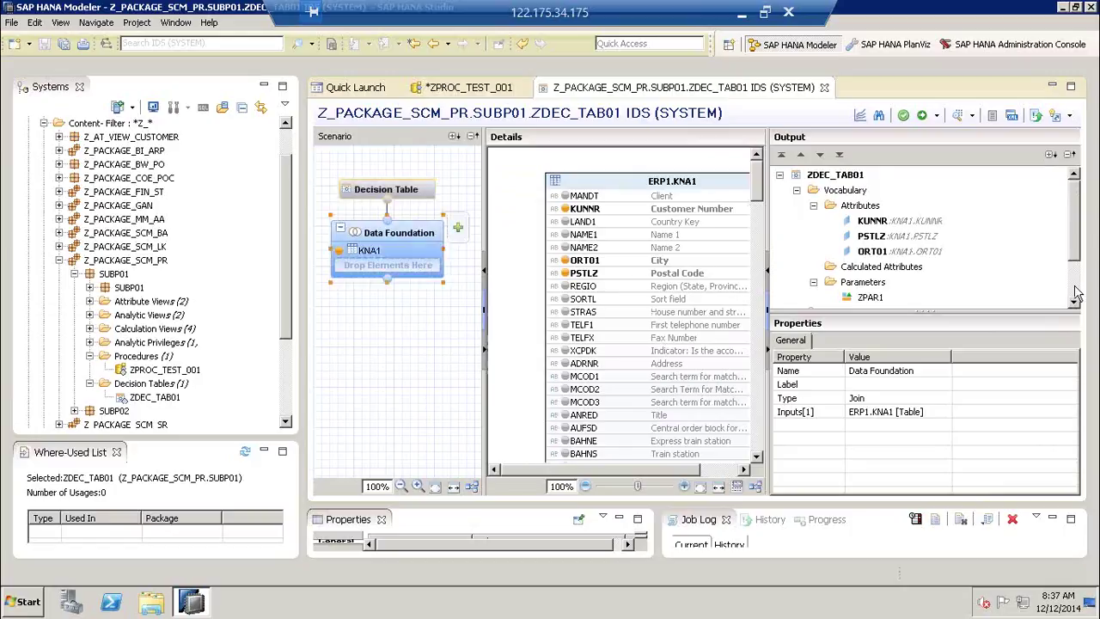
{"action": "scroll", "coordinate": [877, 245], "scroll_direction": "down", "scroll_amount": 2}
{"action": "left_click", "coordinate": [872, 238]}
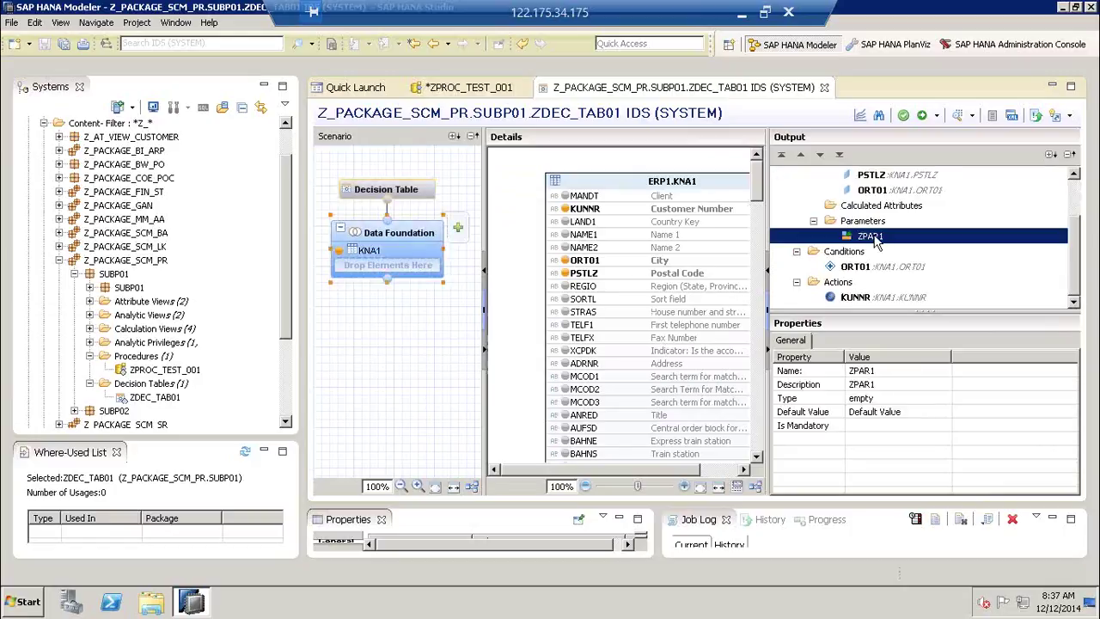
{"action": "right_click", "coordinate": [874, 241]}
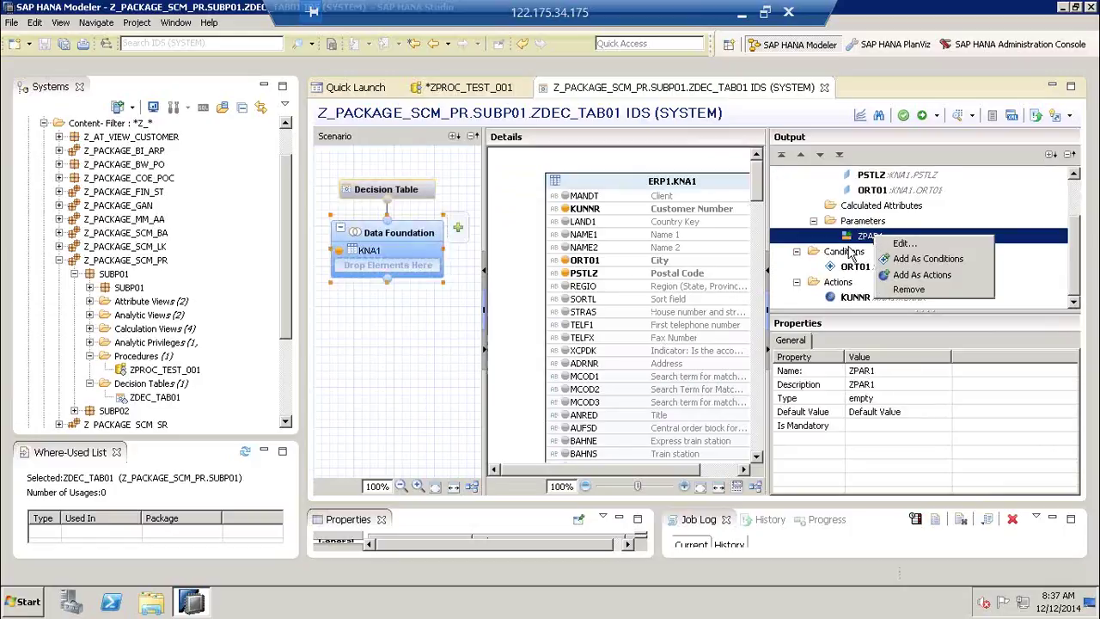
{"action": "left_click", "coordinate": [938, 256]}
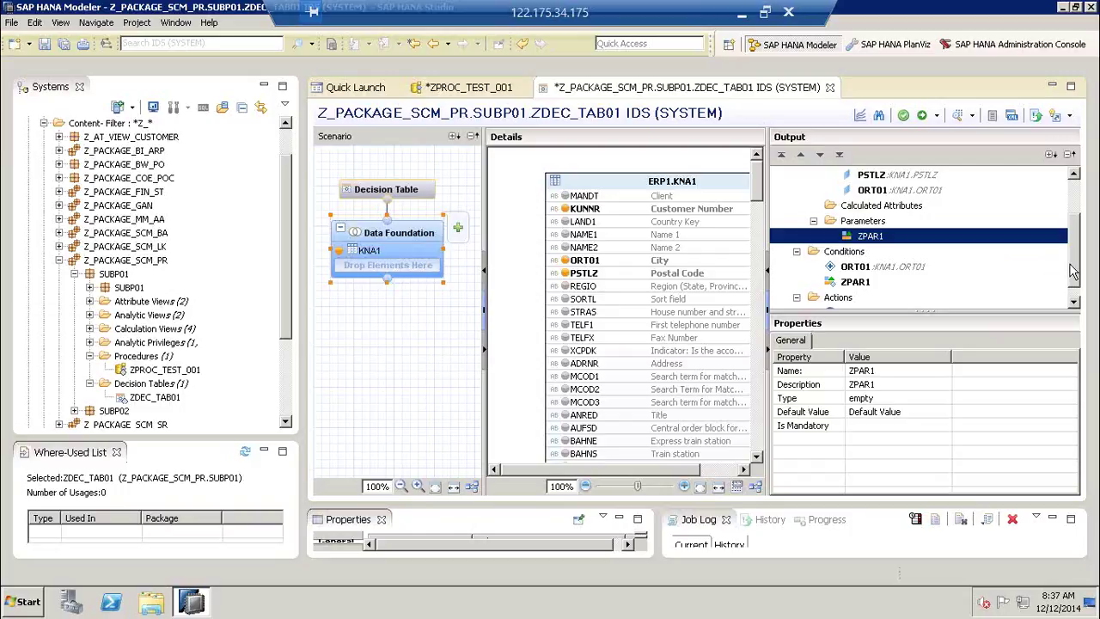
{"action": "scroll", "coordinate": [889, 297], "scroll_direction": "down", "scroll_amount": 1}
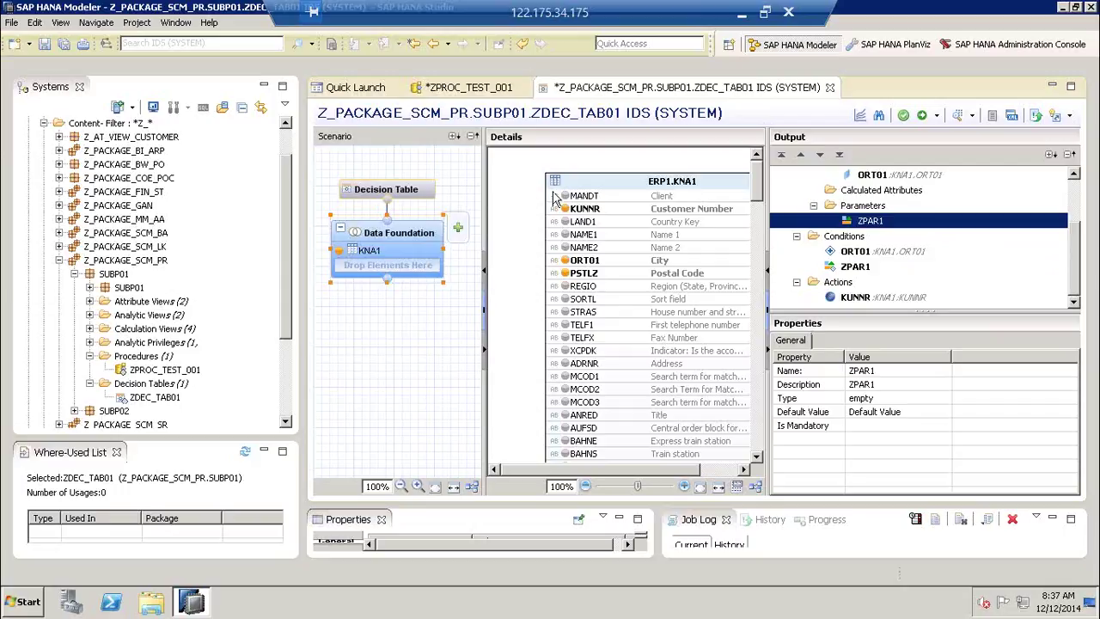
- Open the Decision Table node's rule grid and view the options available for the ZPAR1 condition in the DENVER row
{"action": "left_click", "coordinate": [407, 198]}
{"action": "left_click", "coordinate": [407, 198]}
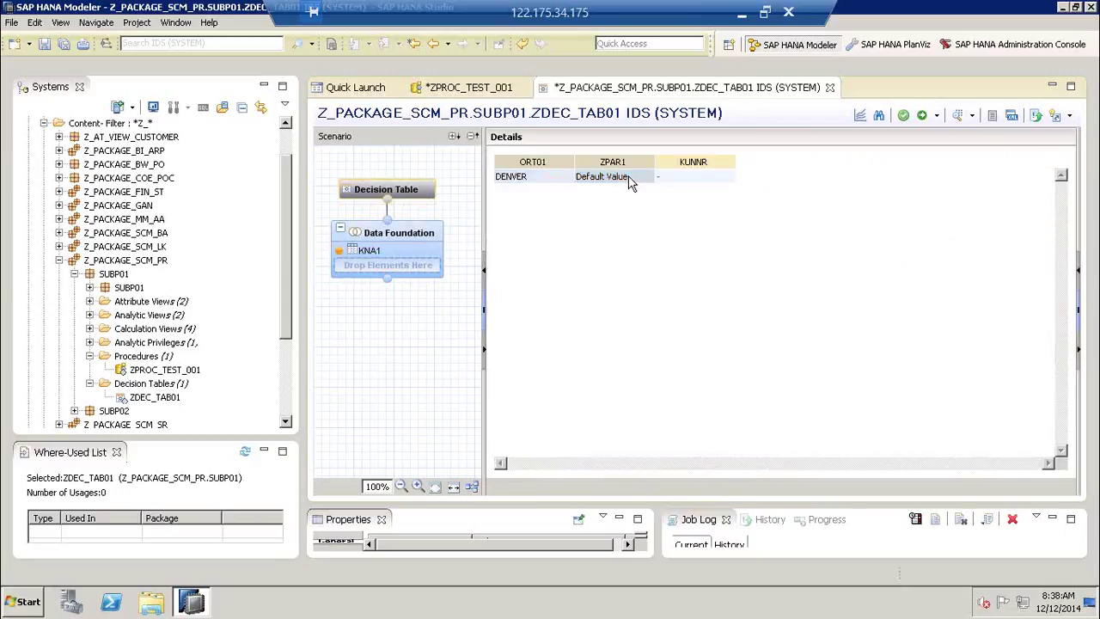
{"action": "right_click", "coordinate": [630, 182]}
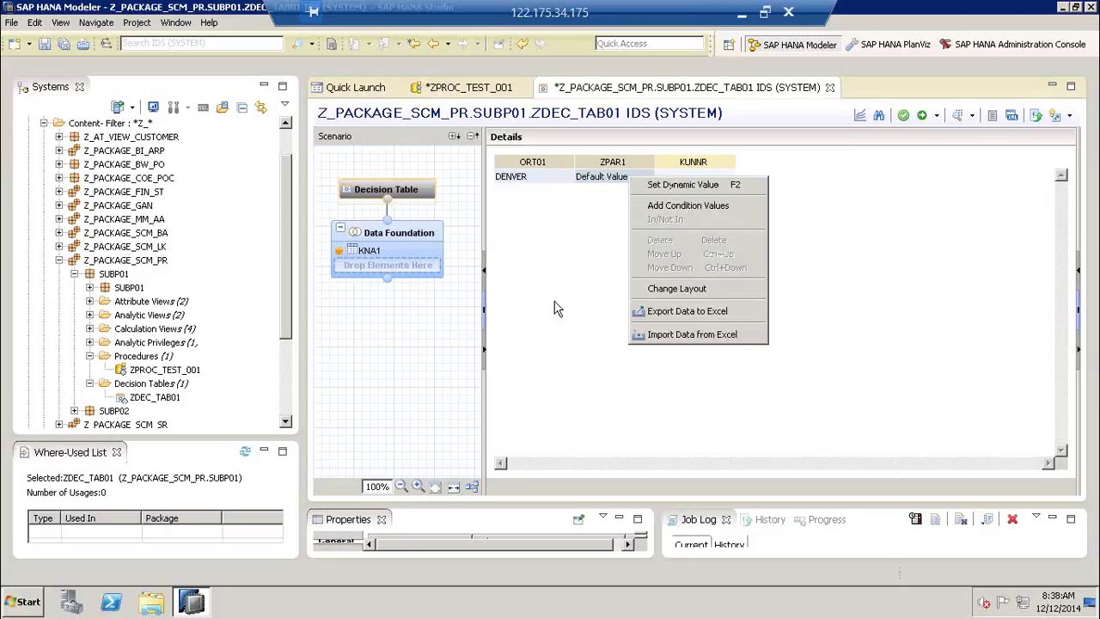
{"action": "left_click", "coordinate": [606, 182]}
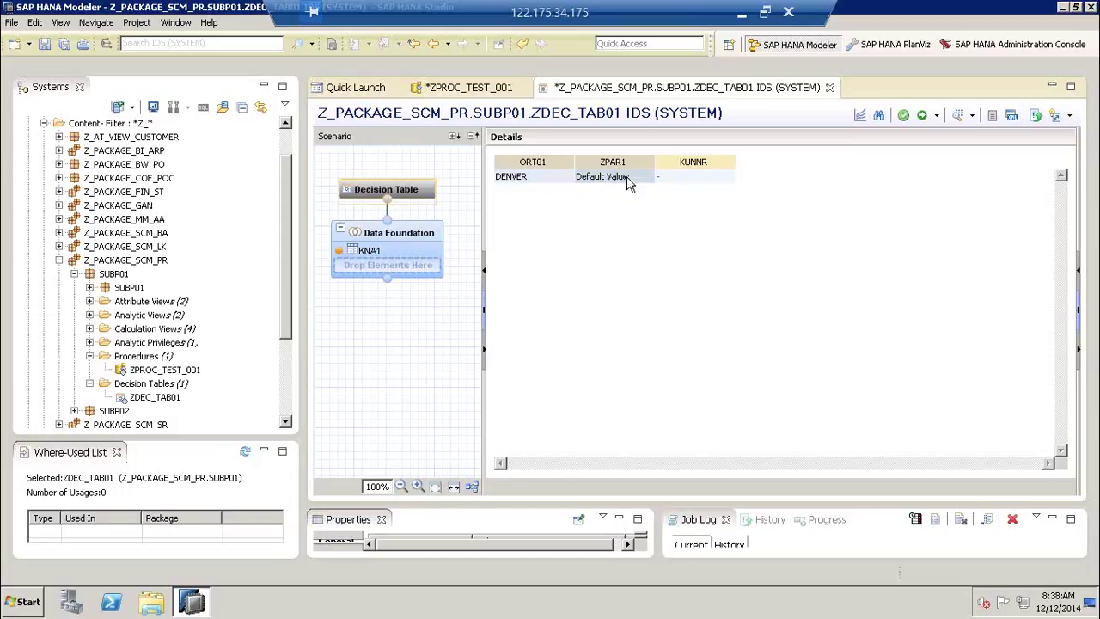
- Try to clear the default value of the ZPAR1 condition in the DENVER row
{"action": "right_click", "coordinate": [627, 182]}
{"action": "left_click", "coordinate": [612, 182]}
{"action": "left_click", "coordinate": [632, 180]}
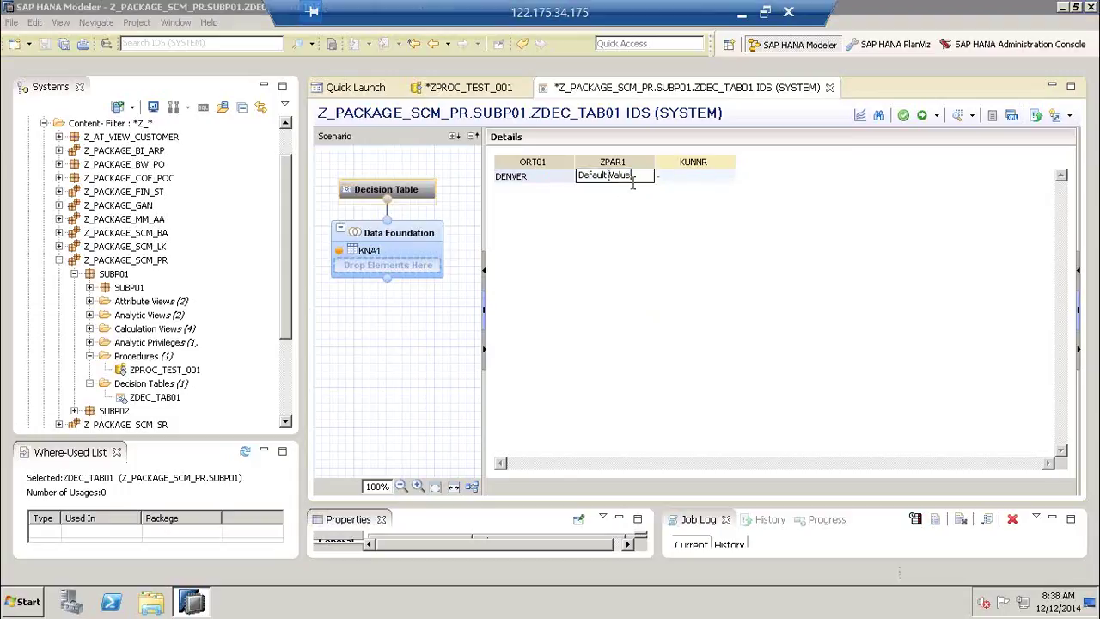
{"action": "key", "text": "BackSpace"}
{"action": "key", "text": "BackSpace"}
{"action": "key", "text": "BackSpace"}
{"action": "key", "text": "BackSpace"}
{"action": "key", "text": "BackSpace"}
{"action": "key", "text": "BackSpace"}
{"action": "key", "text": "BackSpace"}
{"action": "key", "text": "BackSpace"}
{"action": "key", "text": "BackSpace"}
{"action": "key", "text": "BackSpace"}
{"action": "key", "text": "BackSpace"}
{"action": "key", "text": "BackSpace"}
{"action": "key", "text": "BackSpace"}
{"action": "left_click", "coordinate": [688, 177]}
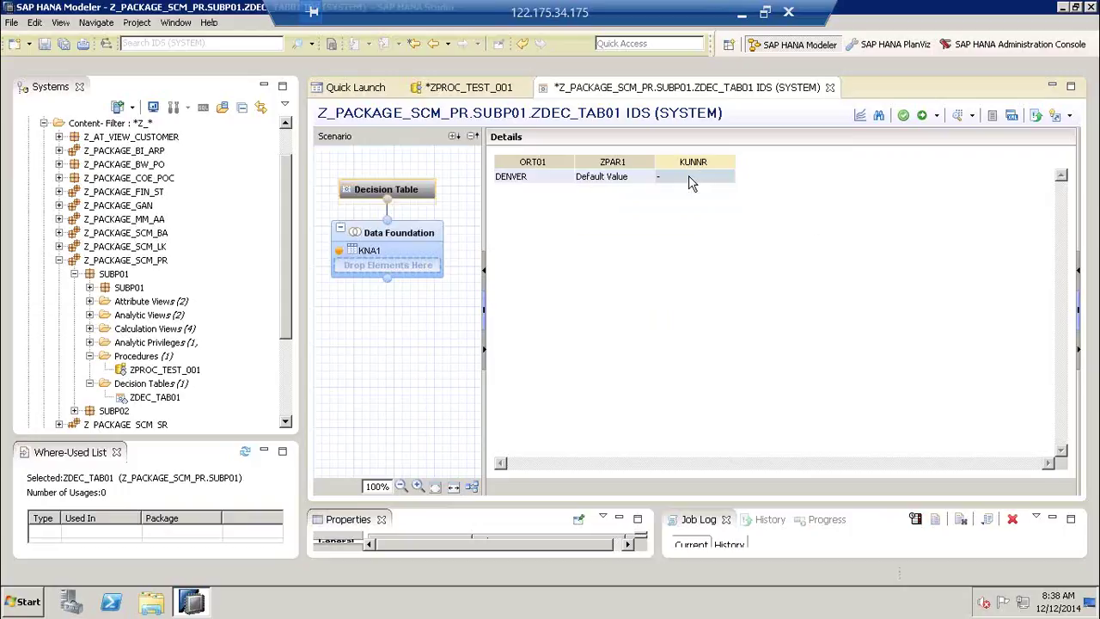
- Browse the value help list for the KUNNR action in the DENVER row and close it without choosing a value
{"action": "right_click", "coordinate": [688, 175]}
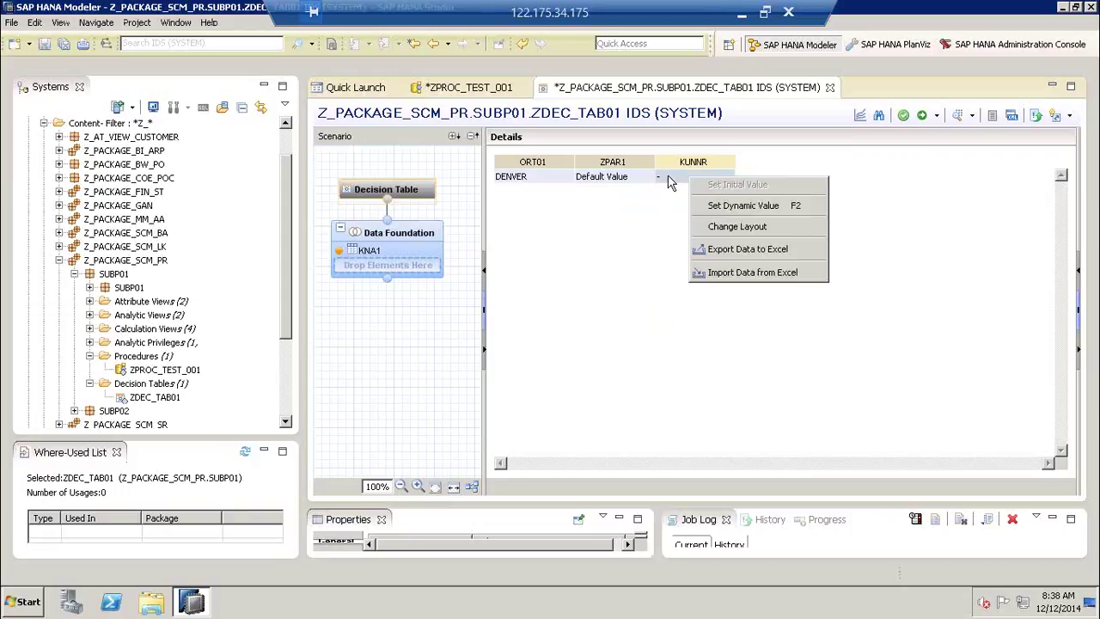
{"action": "left_click", "coordinate": [668, 175]}
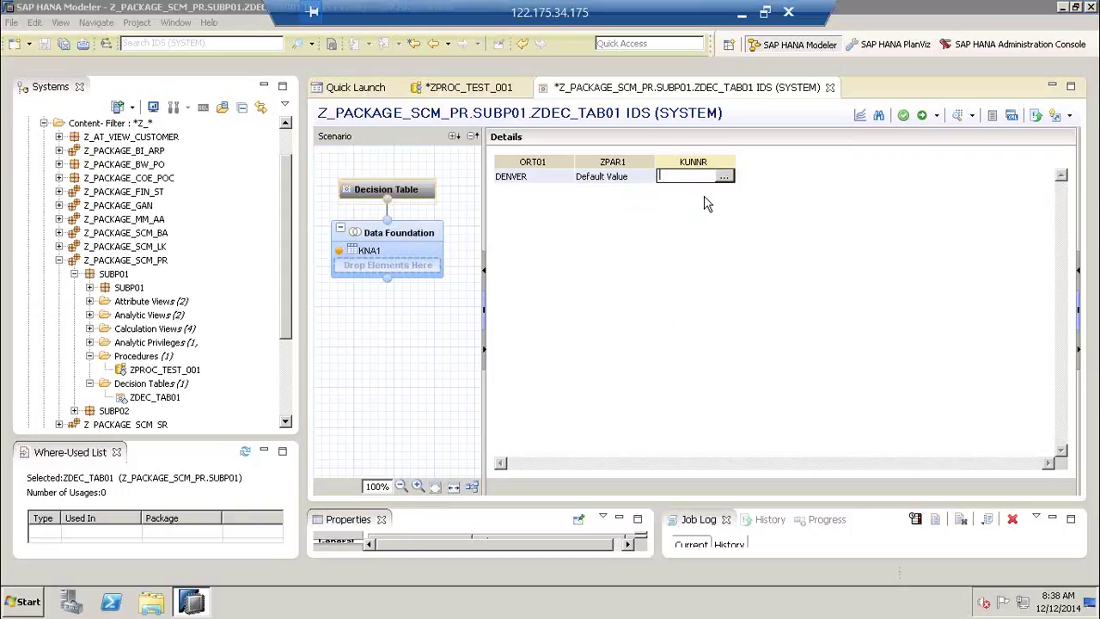
{"action": "type", "text": "SUM(KUNNR)"}
{"action": "left_click", "coordinate": [724, 176]}
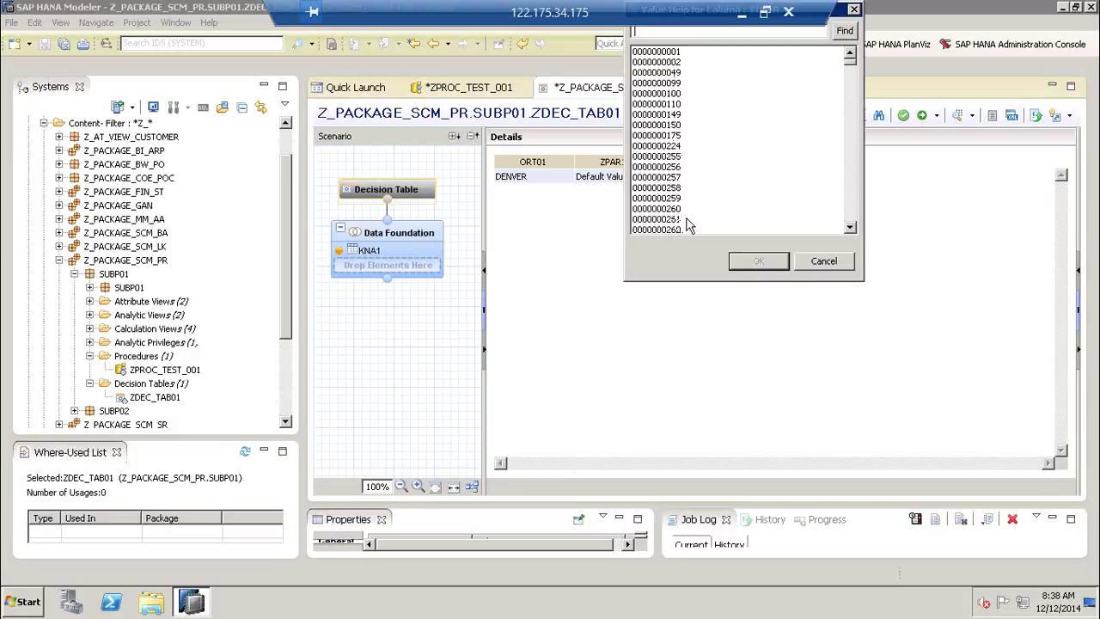
{"action": "scroll", "coordinate": [846, 95], "scroll_direction": "down", "scroll_amount": 5}
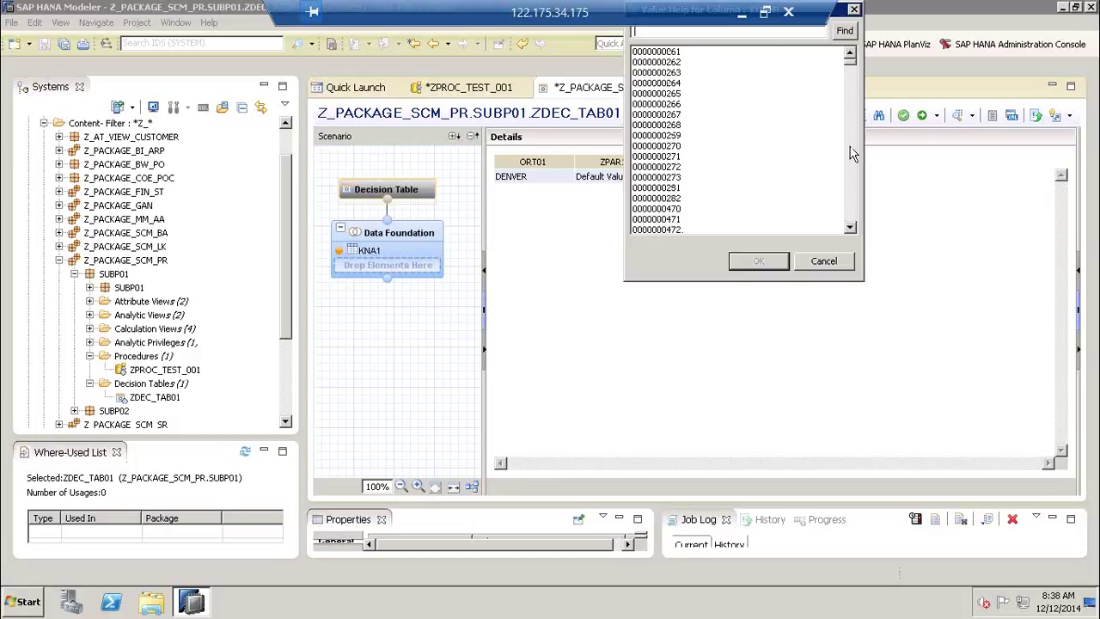
{"action": "scroll", "coordinate": [853, 187], "scroll_direction": "down", "scroll_amount": 2}
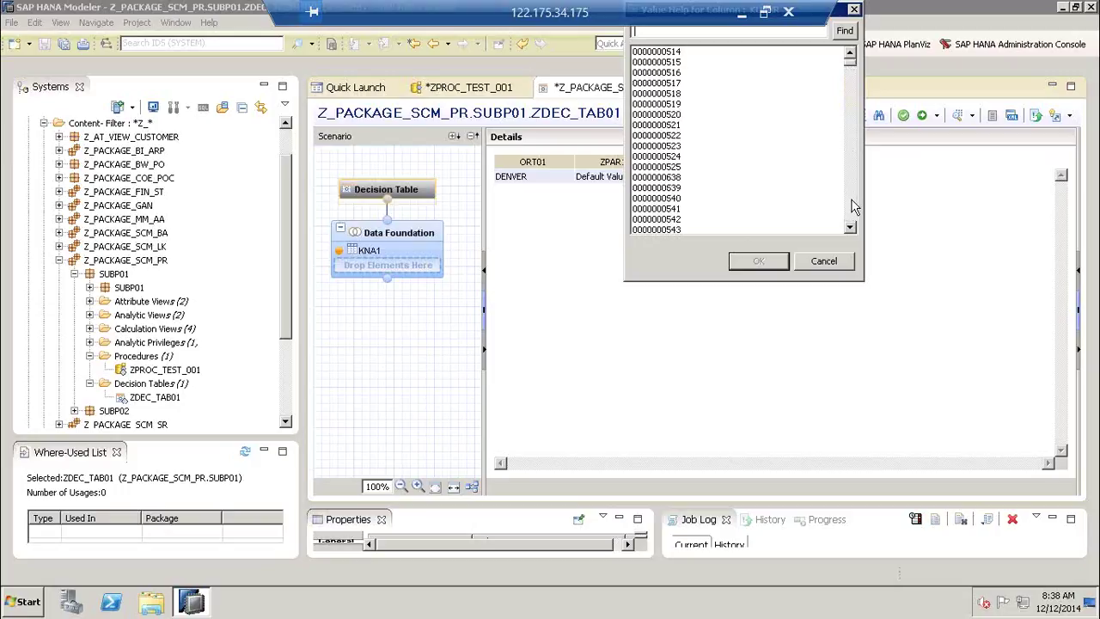
{"action": "scroll", "coordinate": [854, 206], "scroll_direction": "down", "scroll_amount": 2}
{"action": "left_click", "coordinate": [853, 211]}
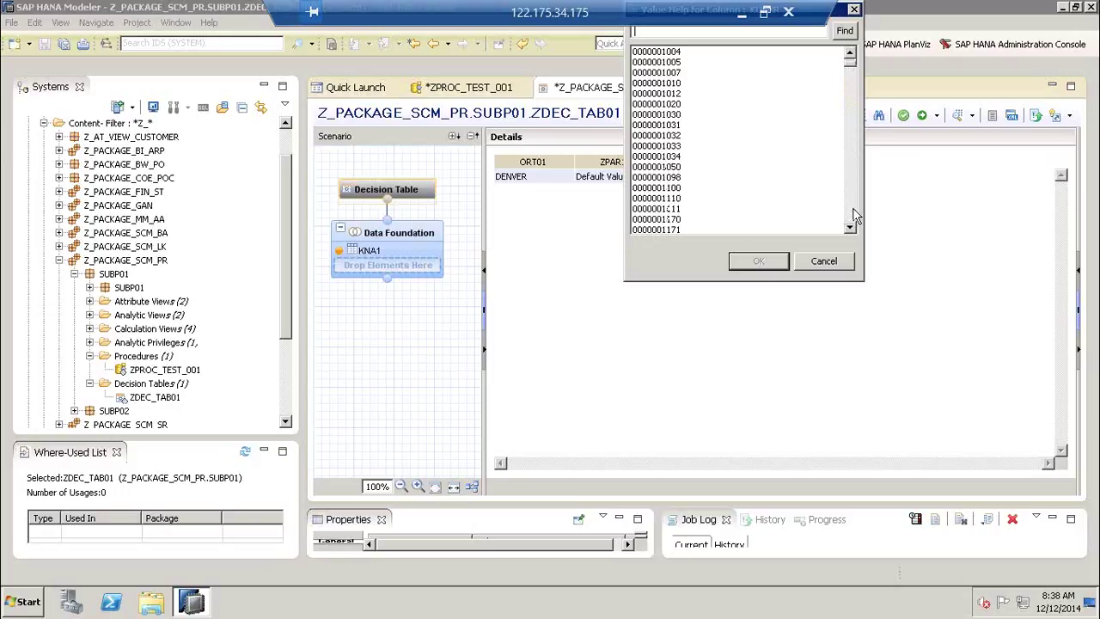
{"action": "scroll", "coordinate": [855, 215], "scroll_direction": "down", "scroll_amount": 5}
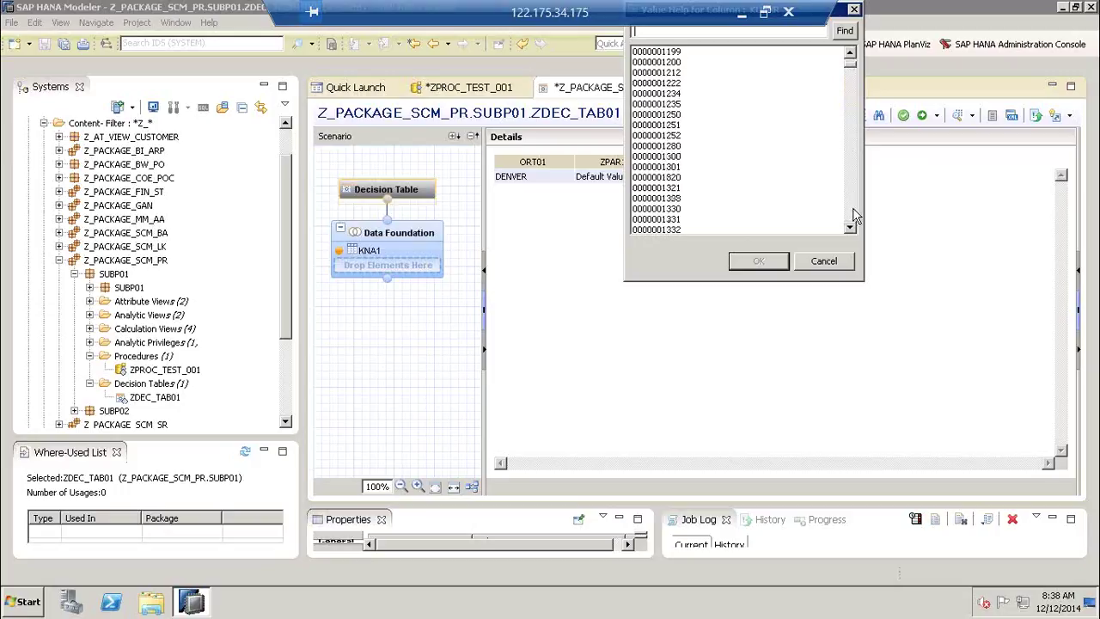
{"action": "left_click", "coordinate": [843, 263]}
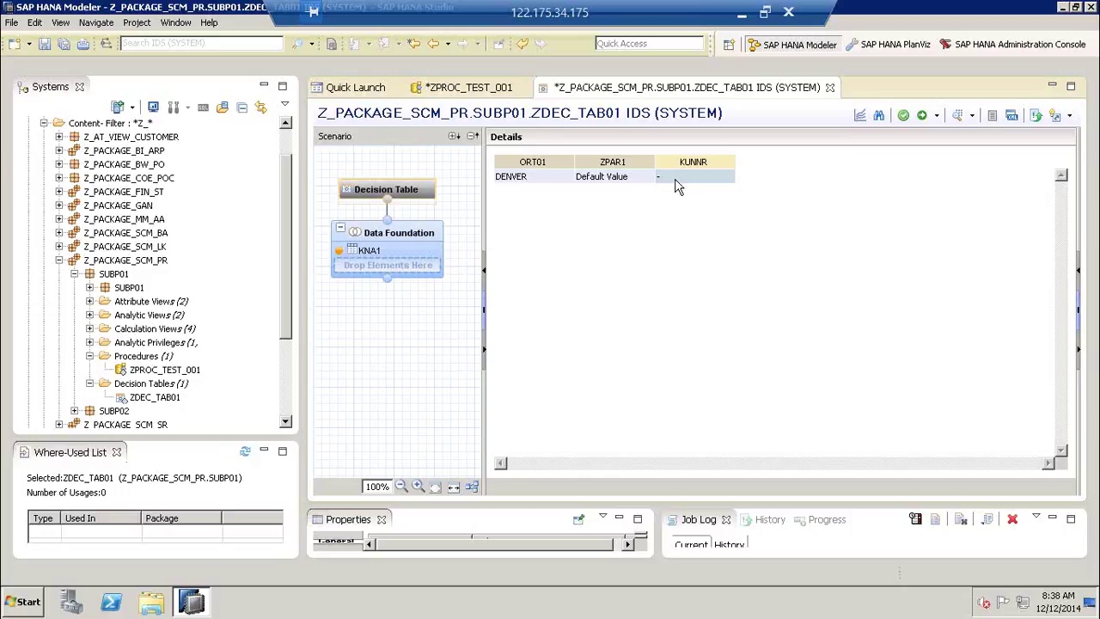
- Set the DENVER row's KUNNR action to the fourth customer number in the value help list
{"action": "left_click", "coordinate": [717, 177]}
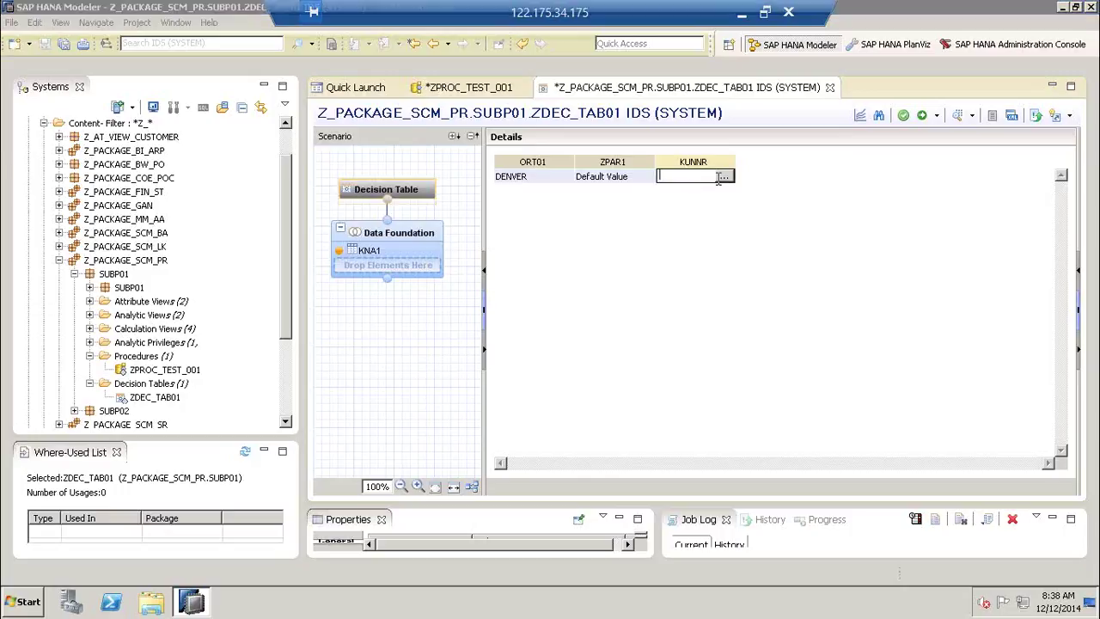
{"action": "left_click", "coordinate": [724, 176]}
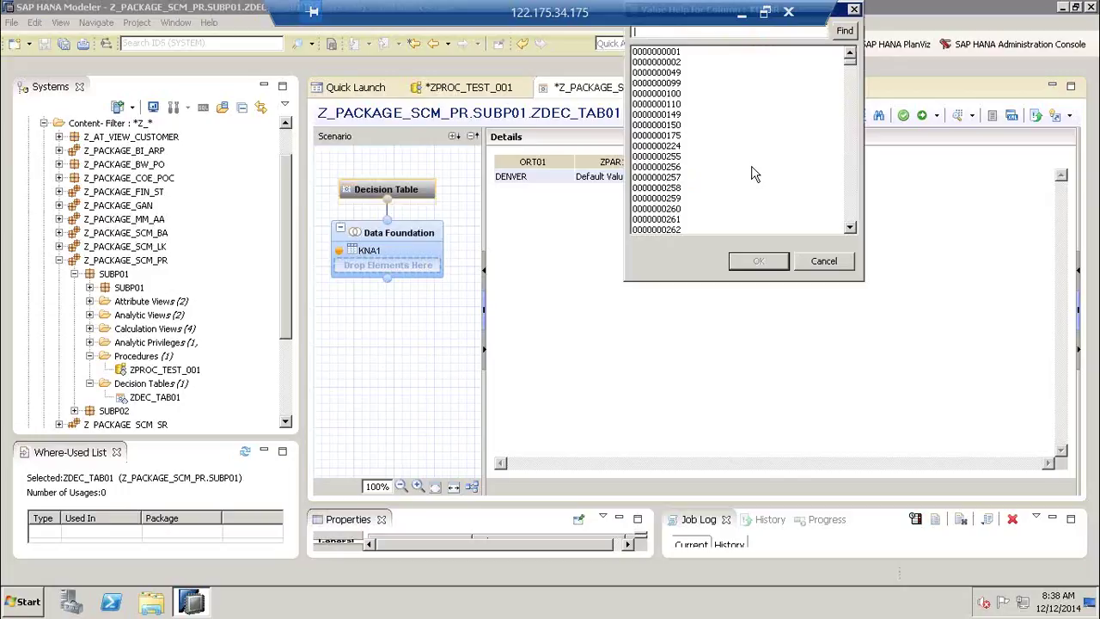
{"action": "left_click", "coordinate": [677, 84]}
{"action": "left_click", "coordinate": [752, 262]}
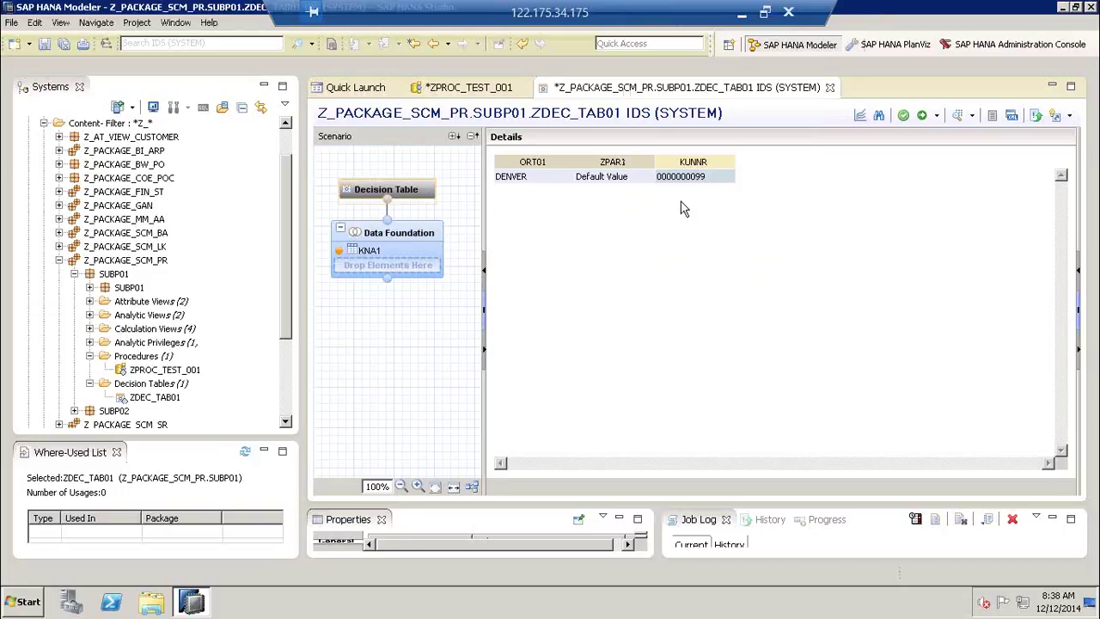
- Review the Data Foundation output of ZDEC_TAB01 and save the decision table
{"action": "left_click", "coordinate": [419, 241]}
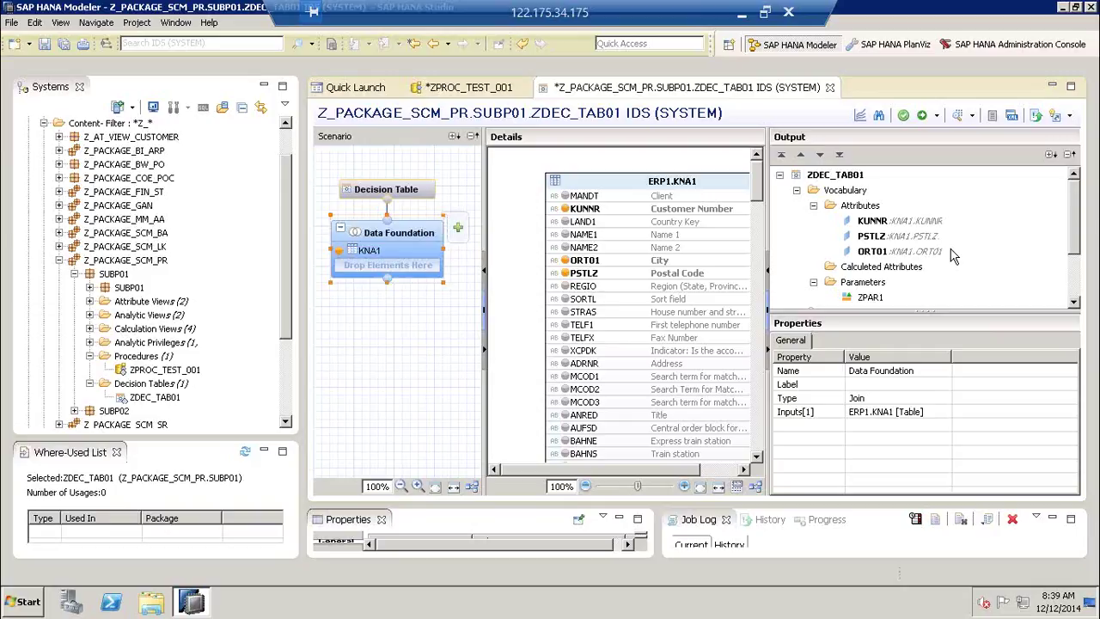
{"action": "left_click", "coordinate": [1077, 290]}
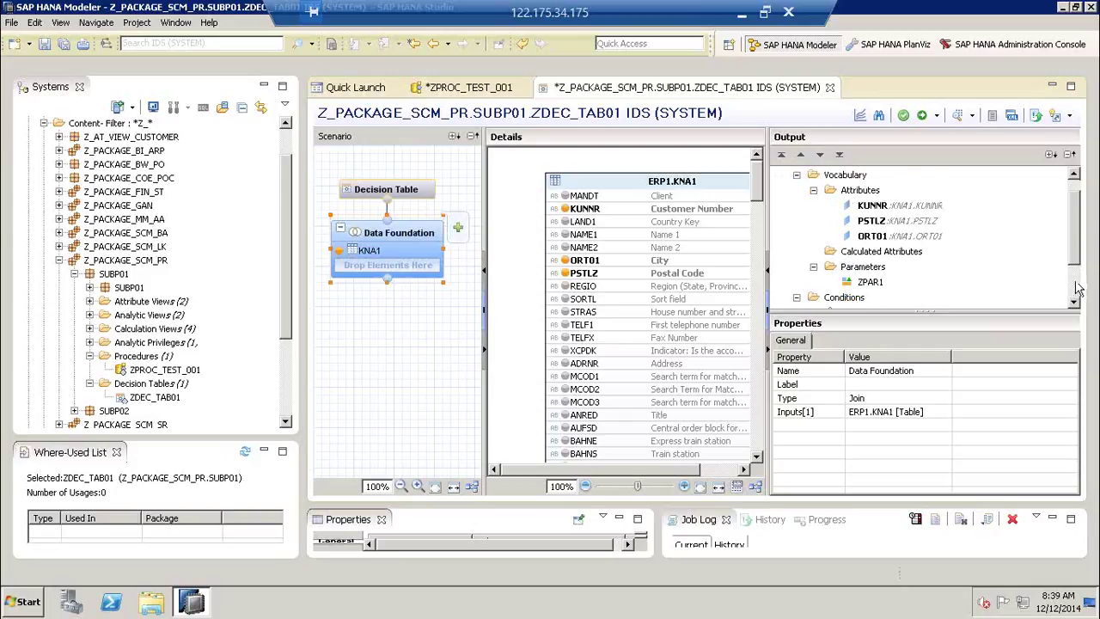
{"action": "left_click_drag", "start_coordinate": [1077, 289], "coordinate": [1077, 241]}
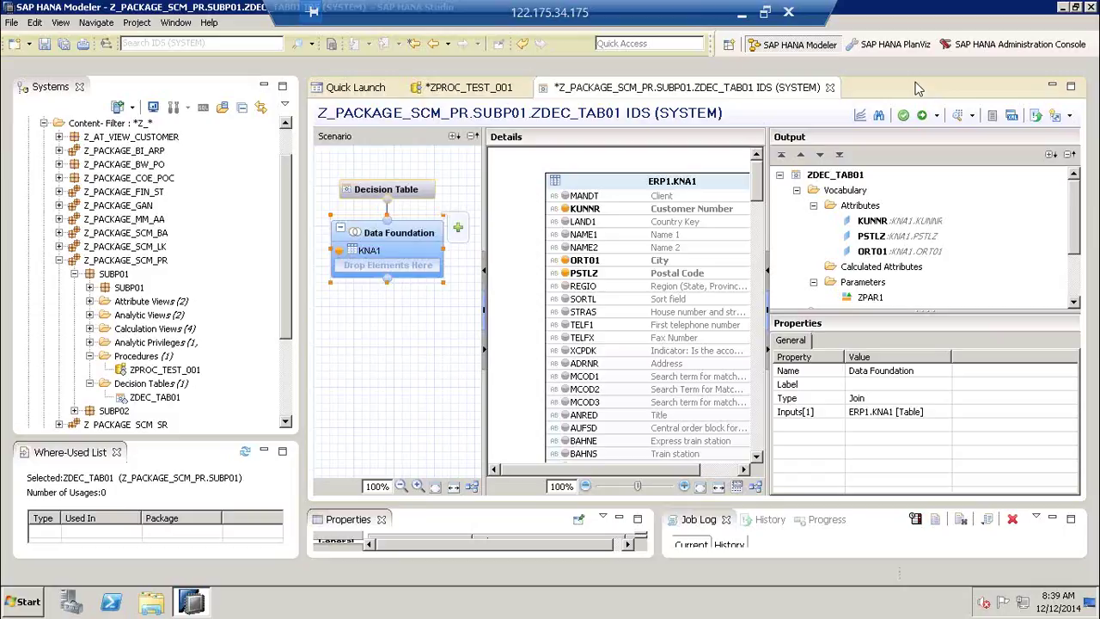
{"action": "key", "text": "ctrl+s"}
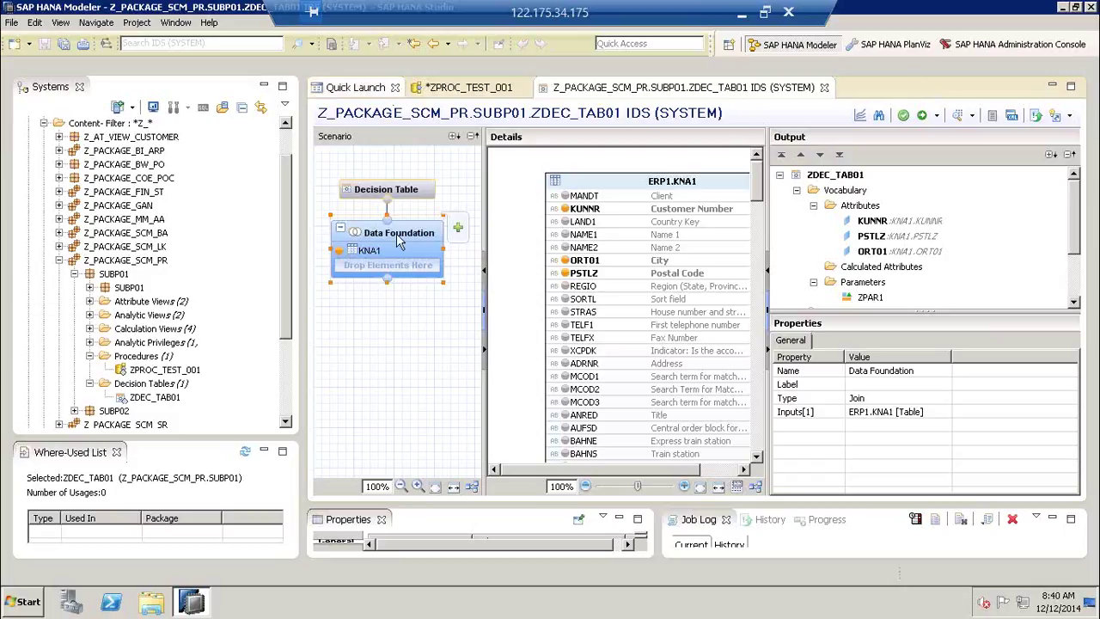
- Show the Procedure and Decision Table descriptions on the Quick Launch page
{"action": "key", "text": "ctrl+Page_Down"}
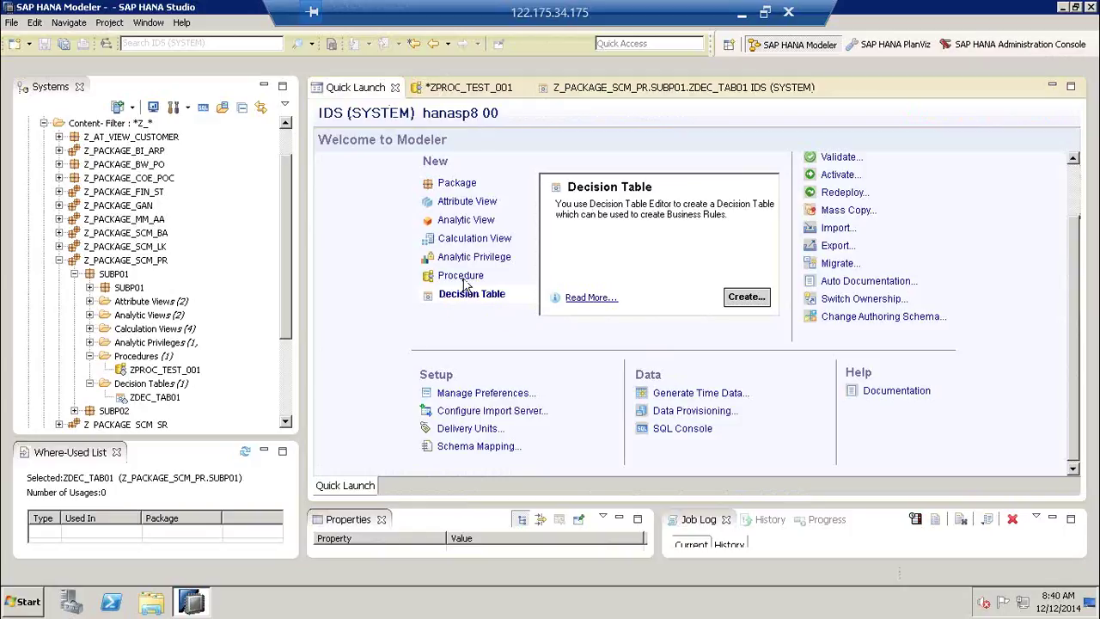
{"action": "left_click", "coordinate": [464, 282]}
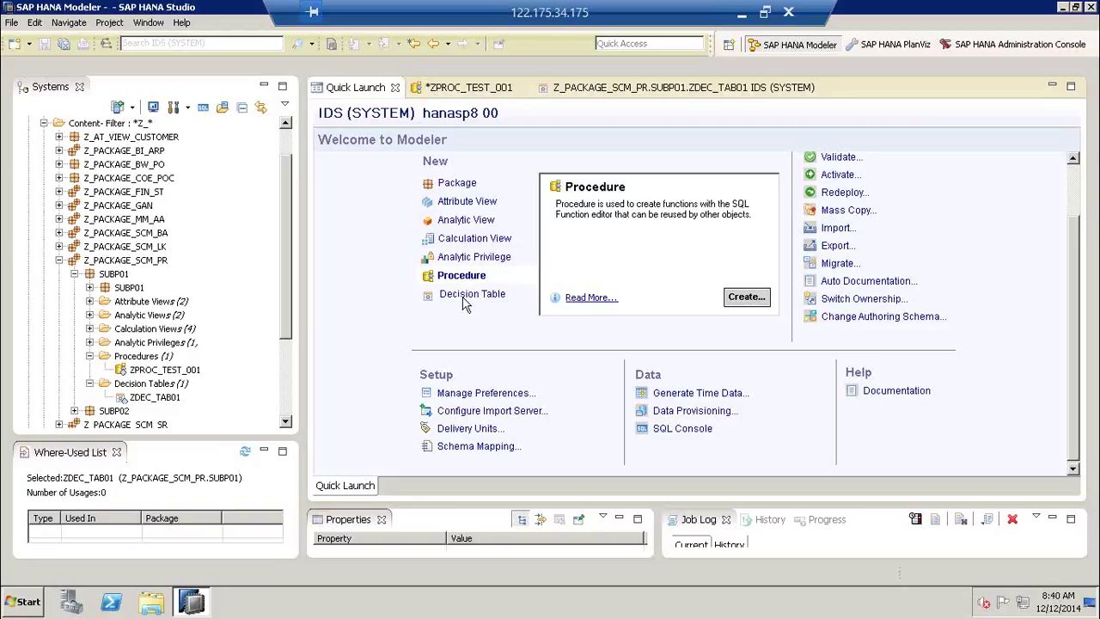
{"action": "left_click", "coordinate": [465, 303]}
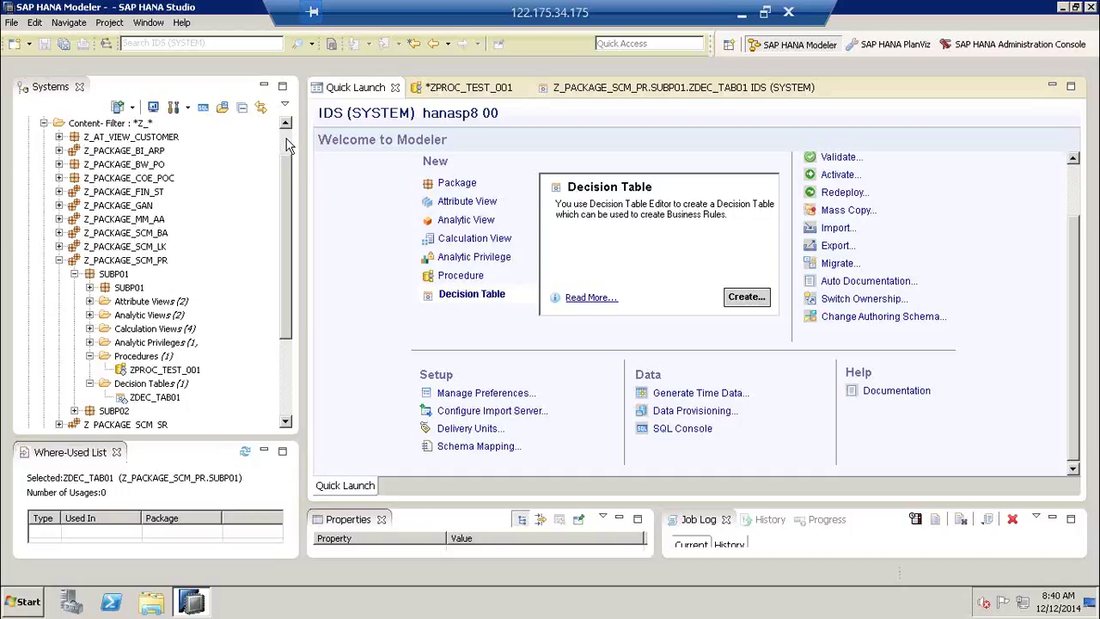
- Expand the Catalog and its _SYS_BIC schema to view the object folders, and collapse the schema again
{"action": "left_click_drag", "start_coordinate": [286, 138], "coordinate": [286, 127]}
{"action": "left_click", "coordinate": [45, 153]}
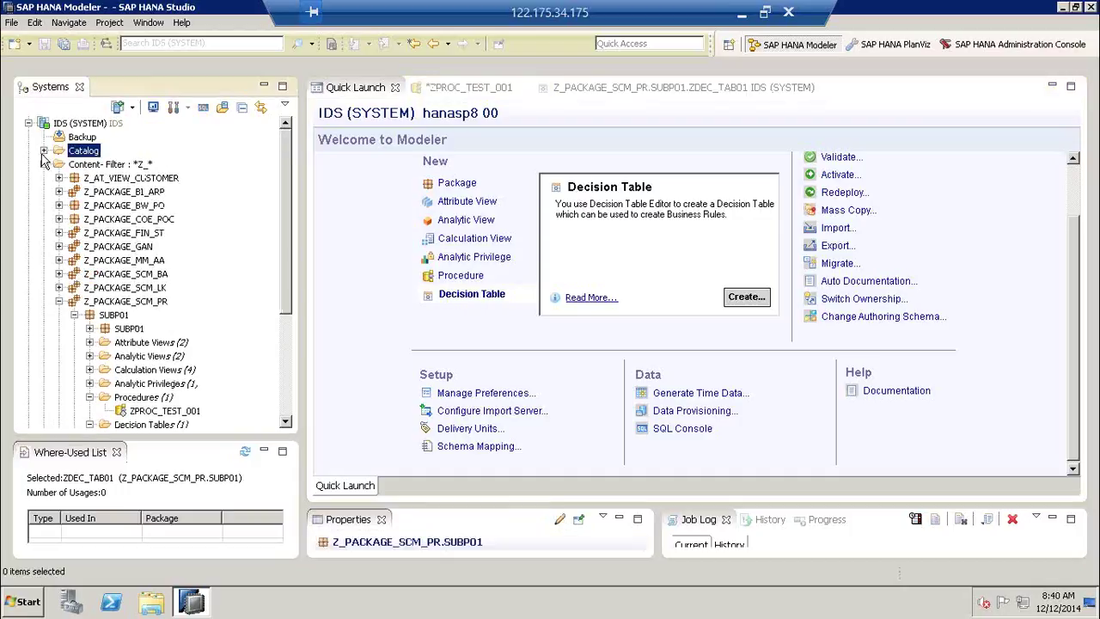
{"action": "left_click", "coordinate": [44, 151]}
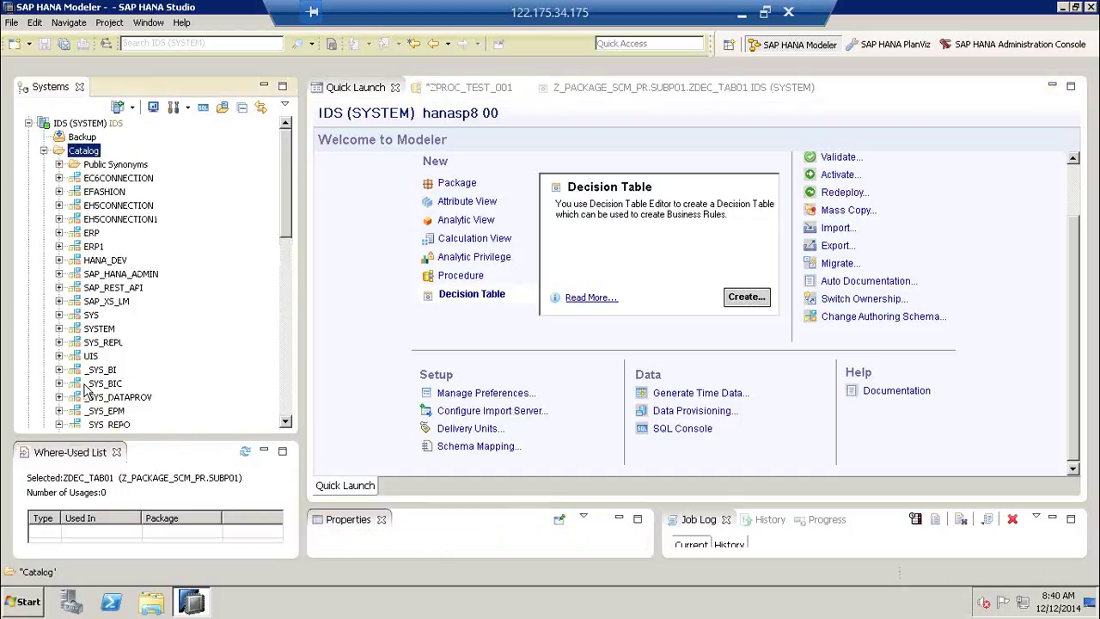
{"action": "left_click", "coordinate": [110, 398]}
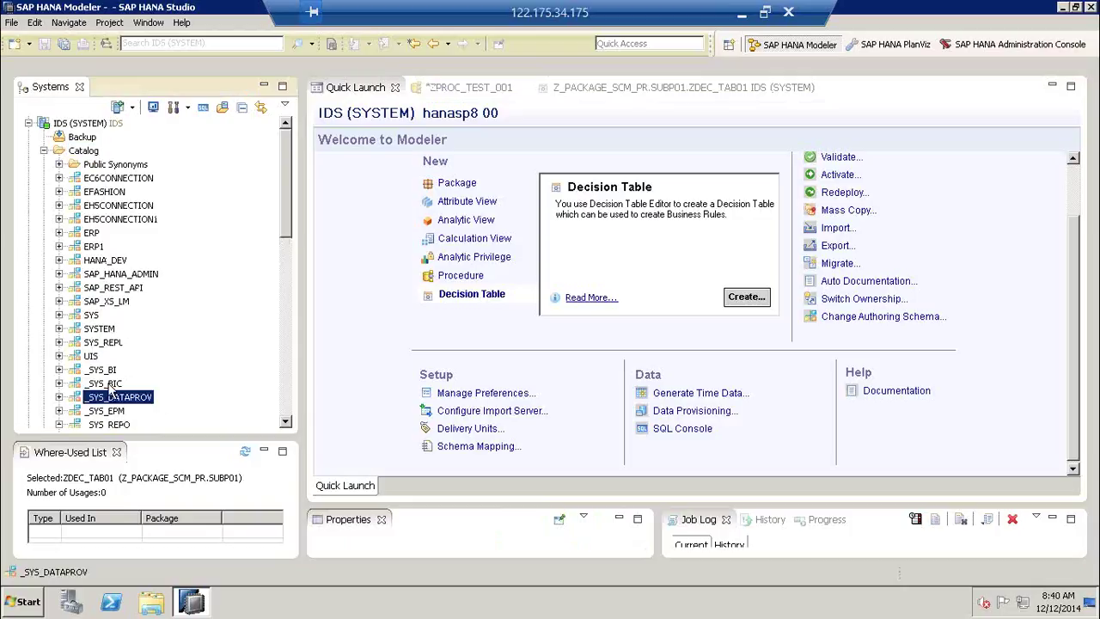
{"action": "left_click", "coordinate": [61, 388]}
{"action": "left_click", "coordinate": [58, 383]}
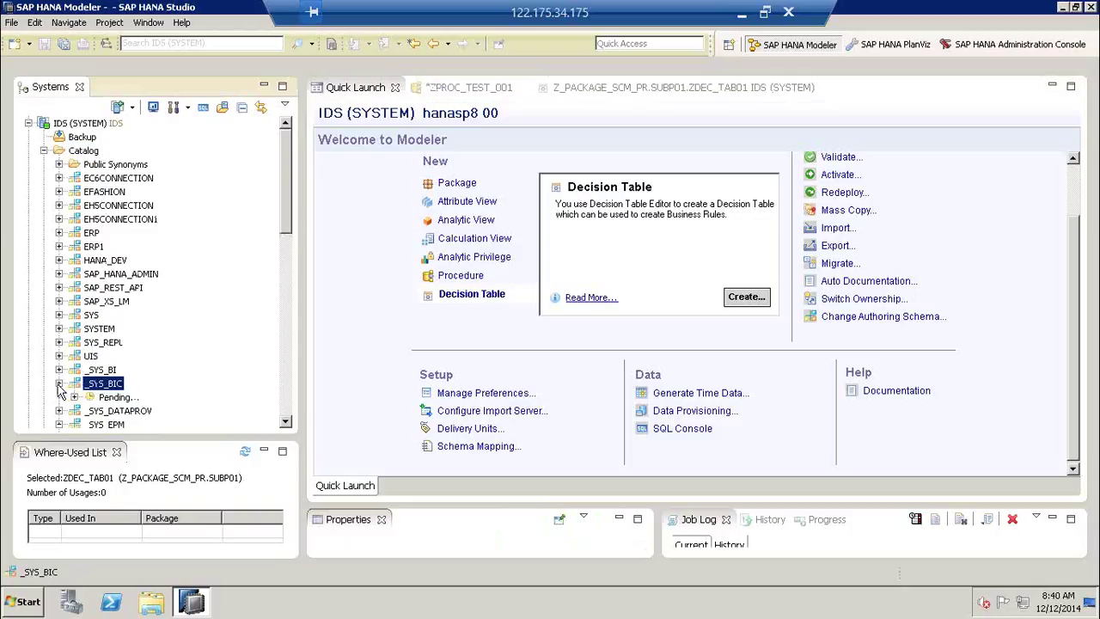
{"action": "scroll", "coordinate": [229, 391], "scroll_direction": "down", "scroll_amount": 7}
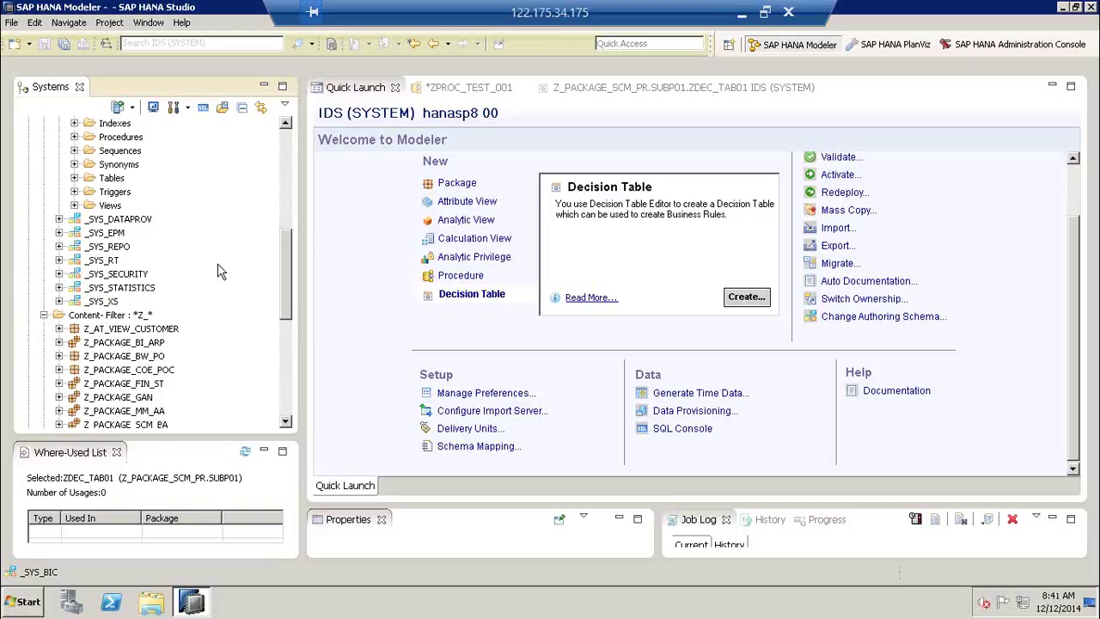
{"action": "scroll", "coordinate": [220, 272], "scroll_direction": "up", "scroll_amount": 1}
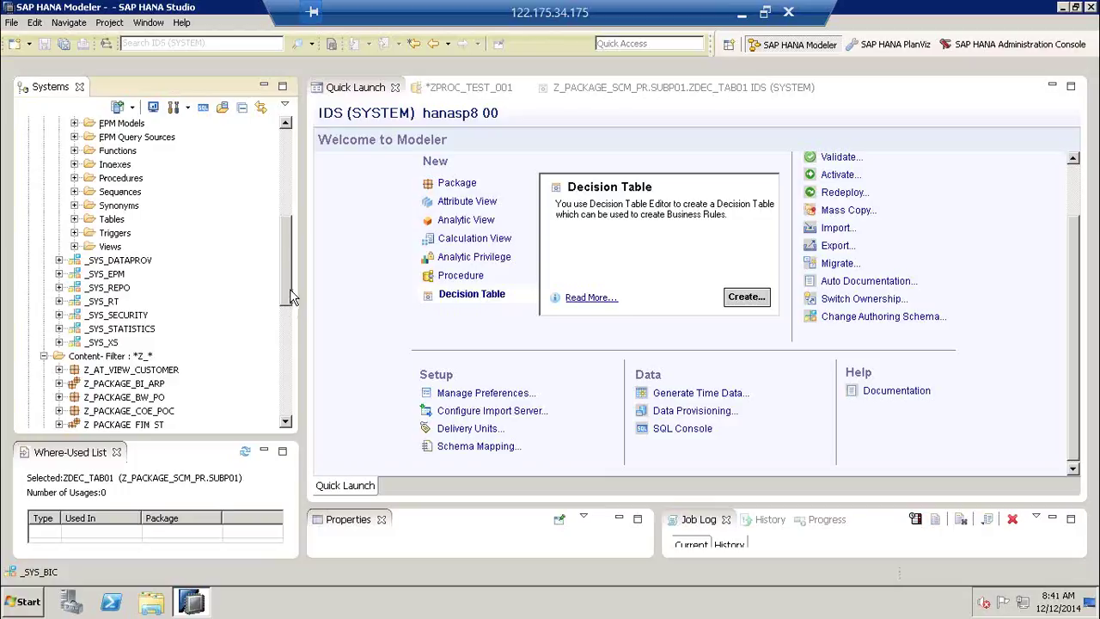
{"action": "scroll", "coordinate": [289, 288], "scroll_direction": "up", "scroll_amount": 1}
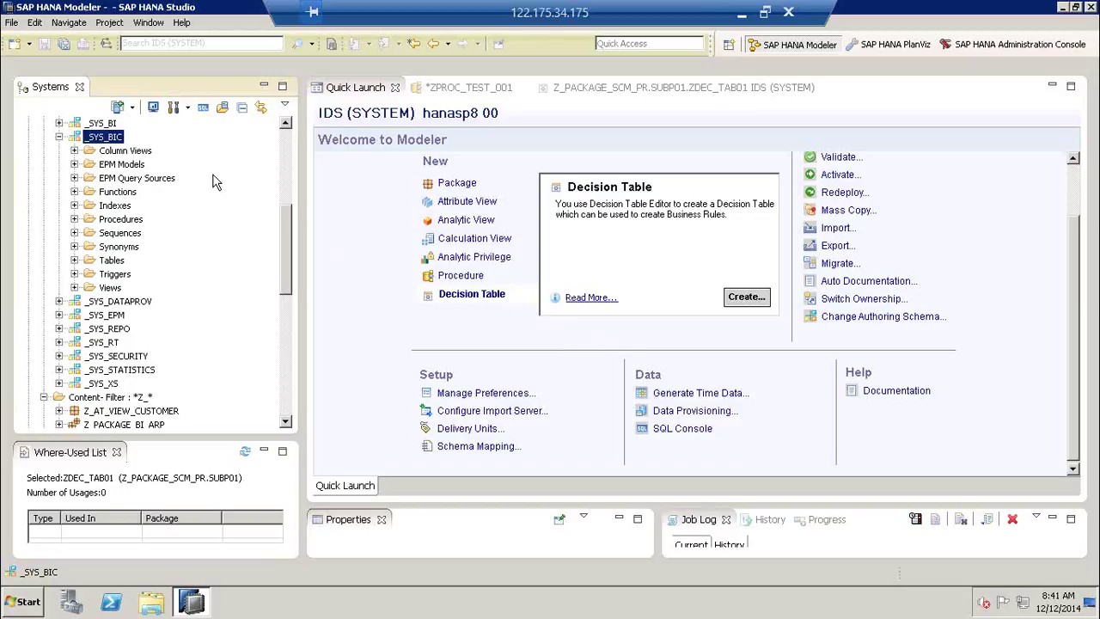
{"action": "left_click", "coordinate": [59, 138]}
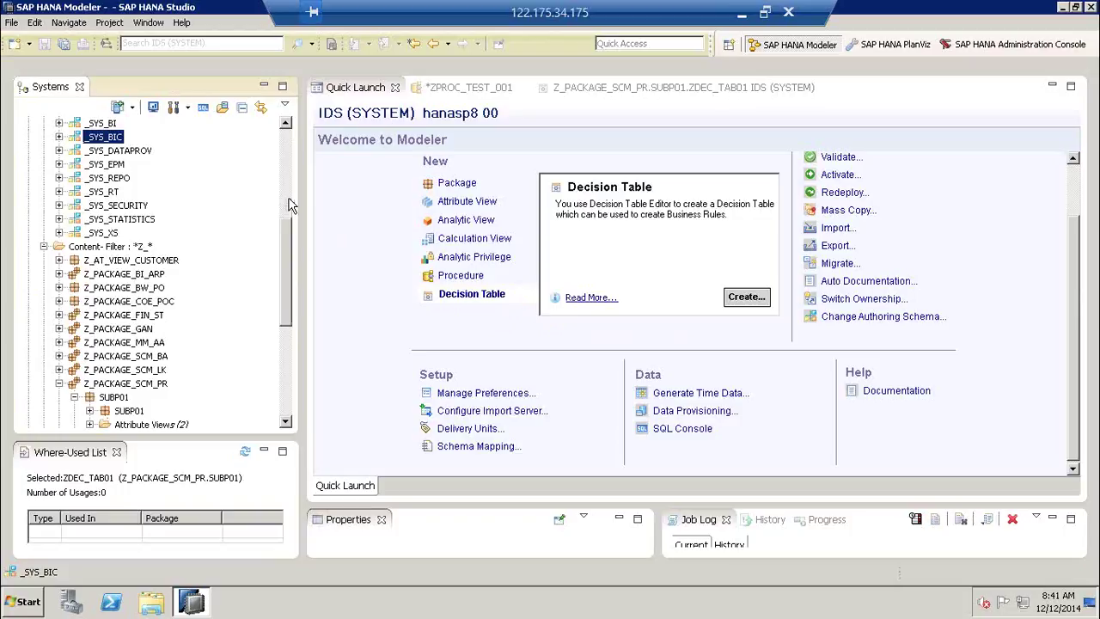
{"action": "scroll", "coordinate": [289, 206], "scroll_direction": "up", "scroll_amount": 5}
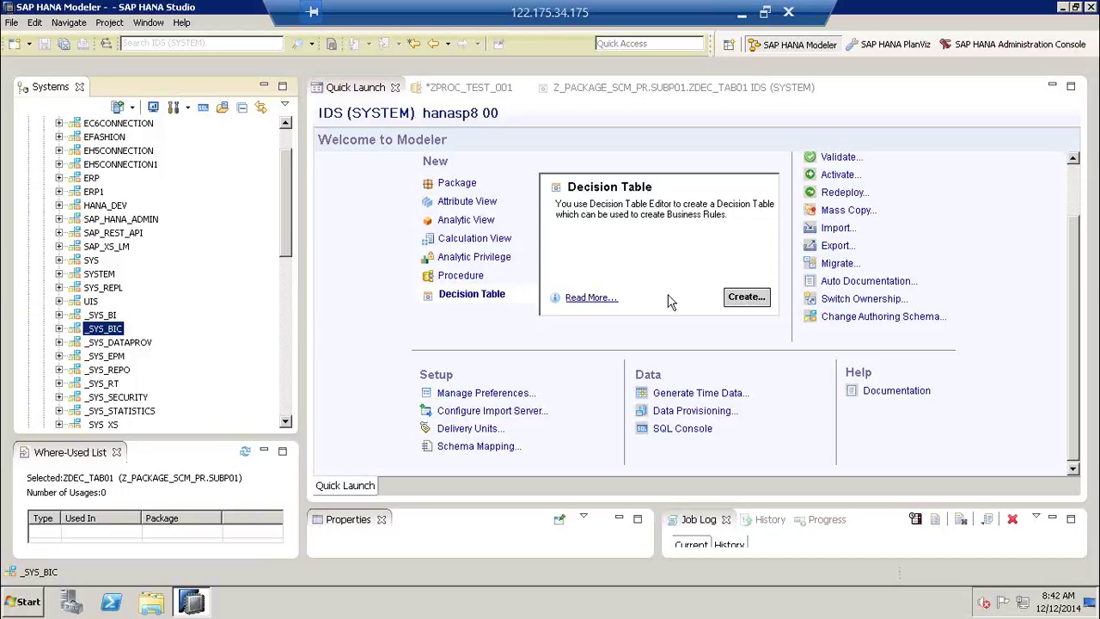
{"action": "left_click", "coordinate": [683, 273]}
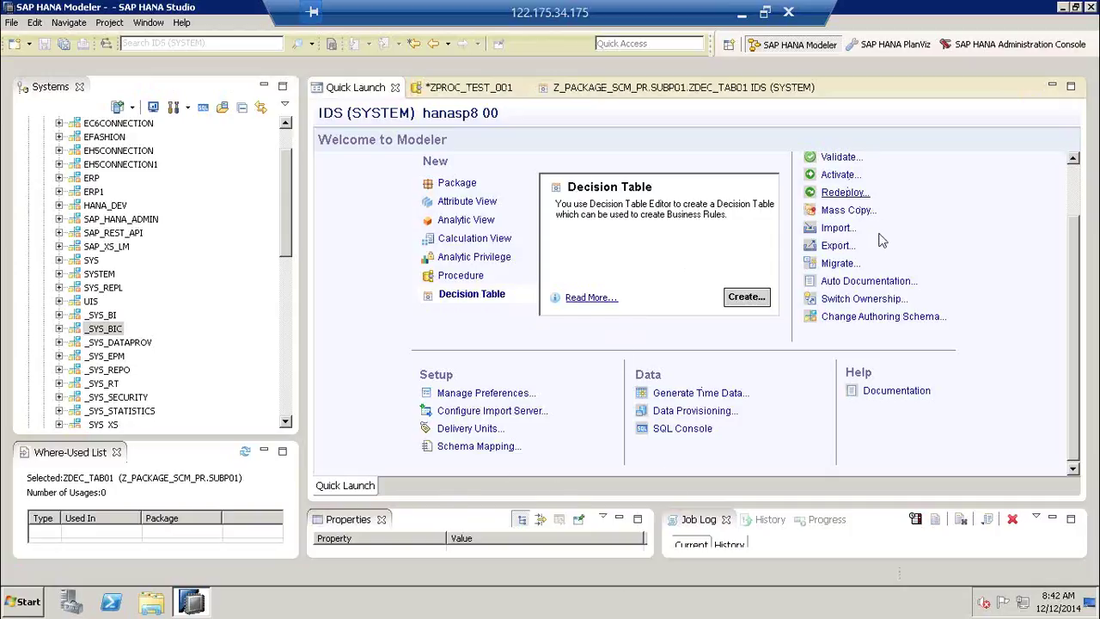
{"action": "key", "text": "ctrl+shift+p"}
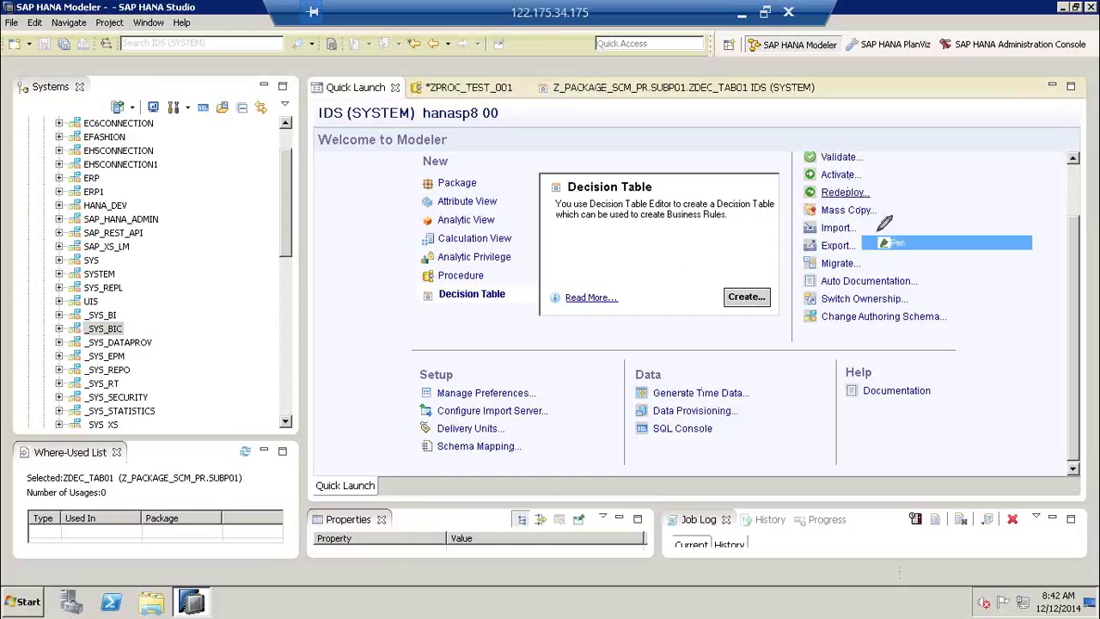
{"action": "mouse_move", "coordinate": [816, 148]}
{"action": "left_mouse_down"}
{"action": "mouse_move", "coordinate": [778, 334]}
{"action": "mouse_move", "coordinate": [803, 335]}
{"action": "left_mouse_up"}
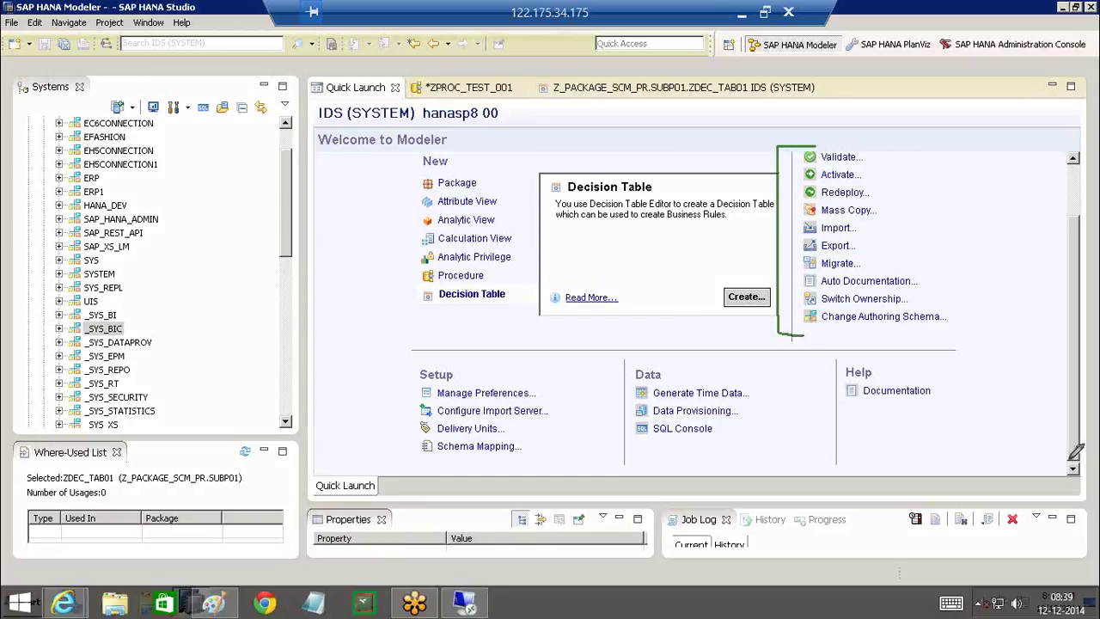
- Mark the Content functions list with an arrow, and bracket the Z_ packages in the Systems tree with an arrow to Z_PACKAGE_SCM_PR
{"action": "left_click_drag", "start_coordinate": [746, 150], "coordinate": [794, 172]}
{"action": "left_click", "coordinate": [288, 197]}
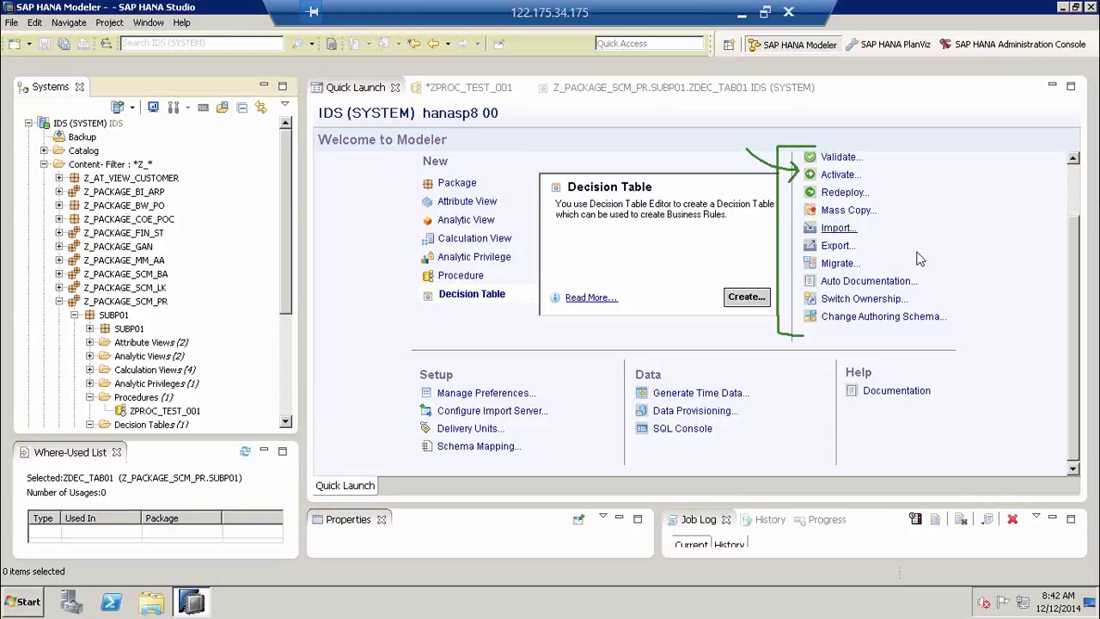
{"action": "key", "text": "ctrl+2"}
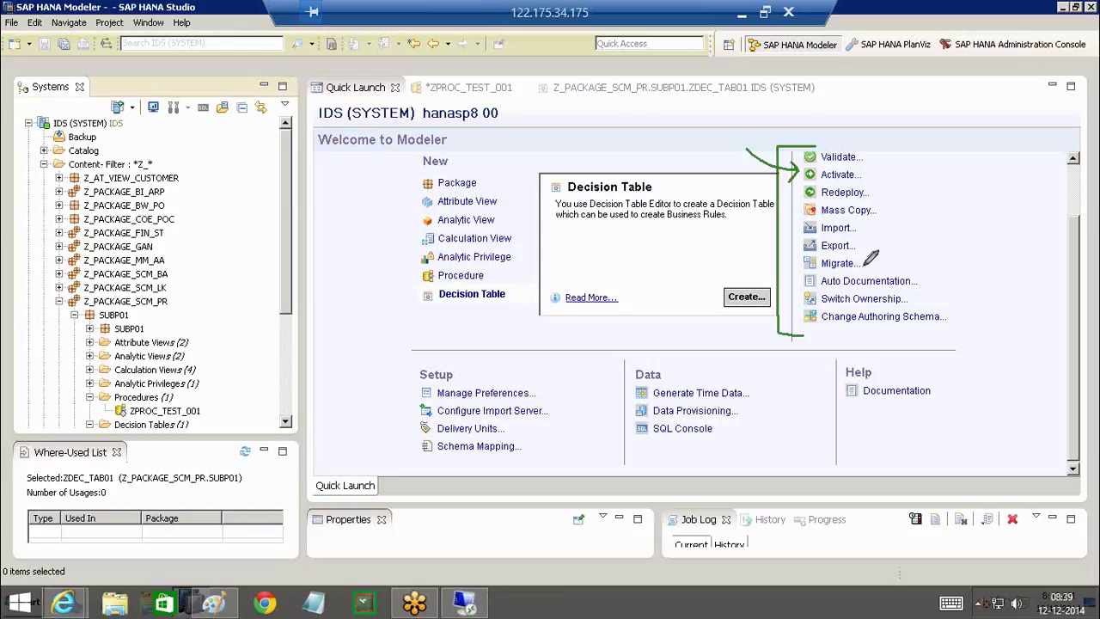
{"action": "mouse_move", "coordinate": [179, 180]}
{"action": "left_mouse_down"}
{"action": "mouse_move", "coordinate": [212, 181]}
{"action": "mouse_move", "coordinate": [221, 424]}
{"action": "mouse_move", "coordinate": [203, 429]}
{"action": "left_mouse_up"}
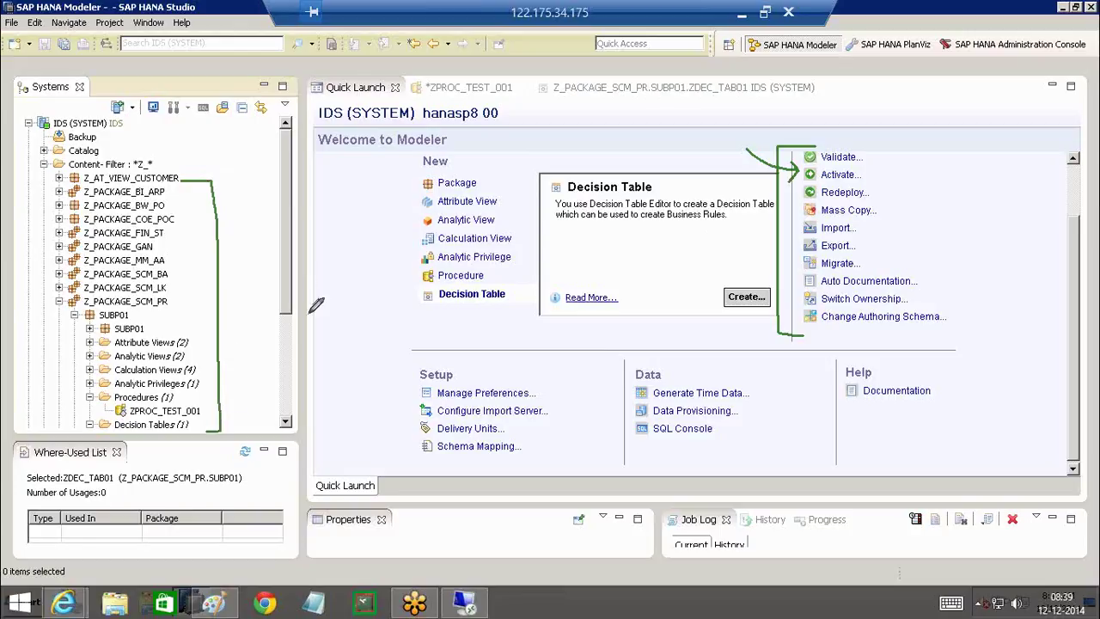
{"action": "mouse_move", "coordinate": [318, 283]}
{"action": "left_mouse_down"}
{"action": "mouse_move", "coordinate": [172, 296]}
{"action": "mouse_move", "coordinate": [178, 305]}
{"action": "left_mouse_up"}
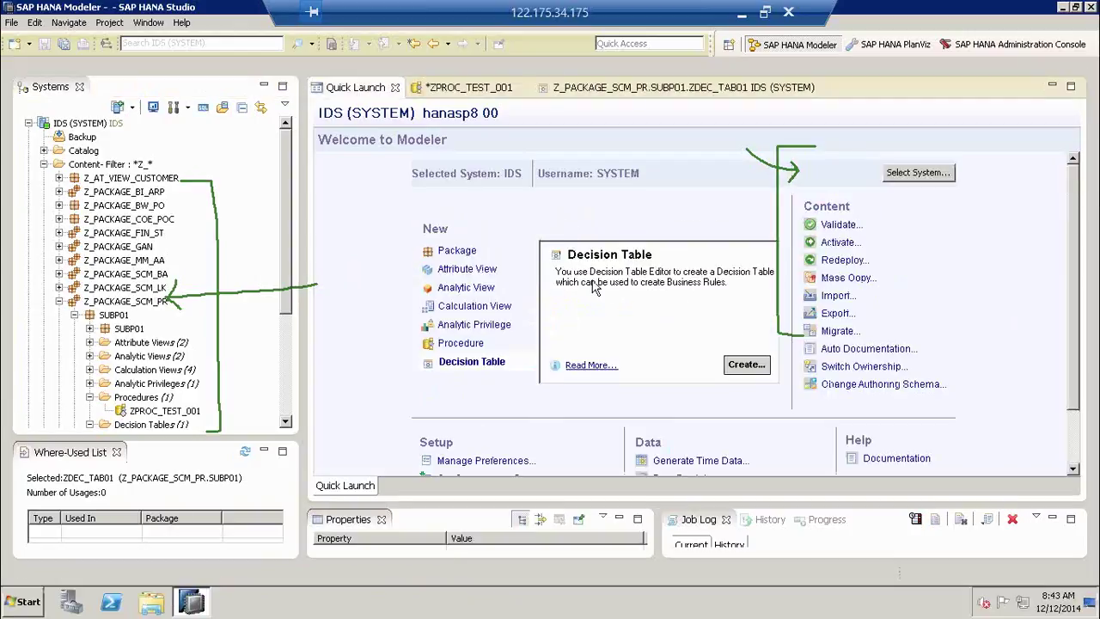
- Start validating content objects and add the packages from Z_PACKAGE_BI_ARP through Z_SALES_FRANK to the objects selected for validation
{"action": "left_click", "coordinate": [837, 225]}
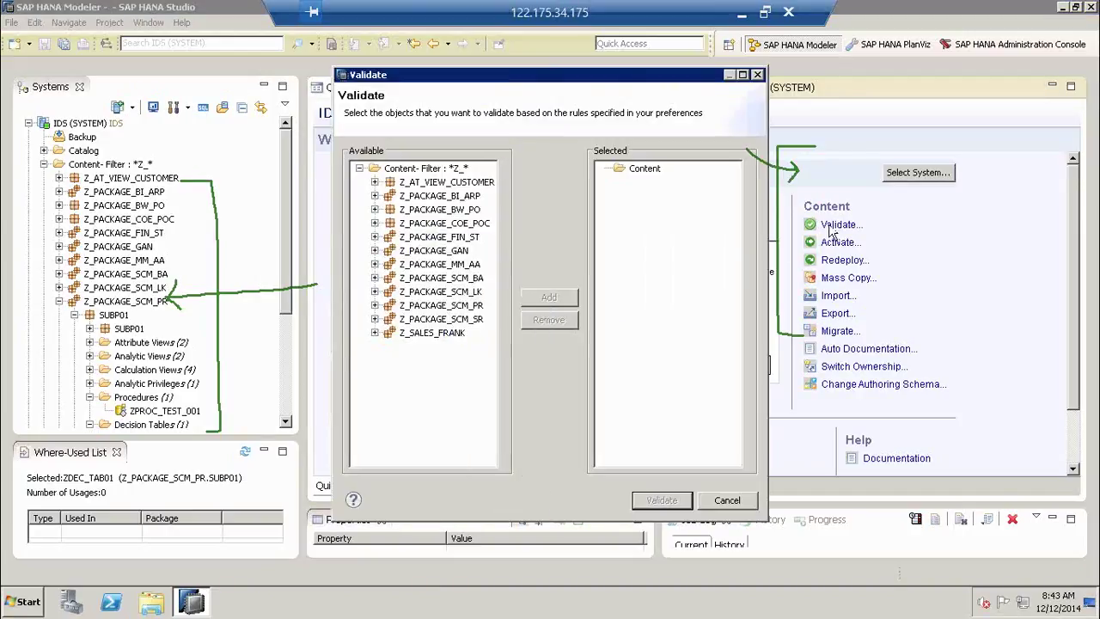
{"action": "left_click", "coordinate": [464, 197]}
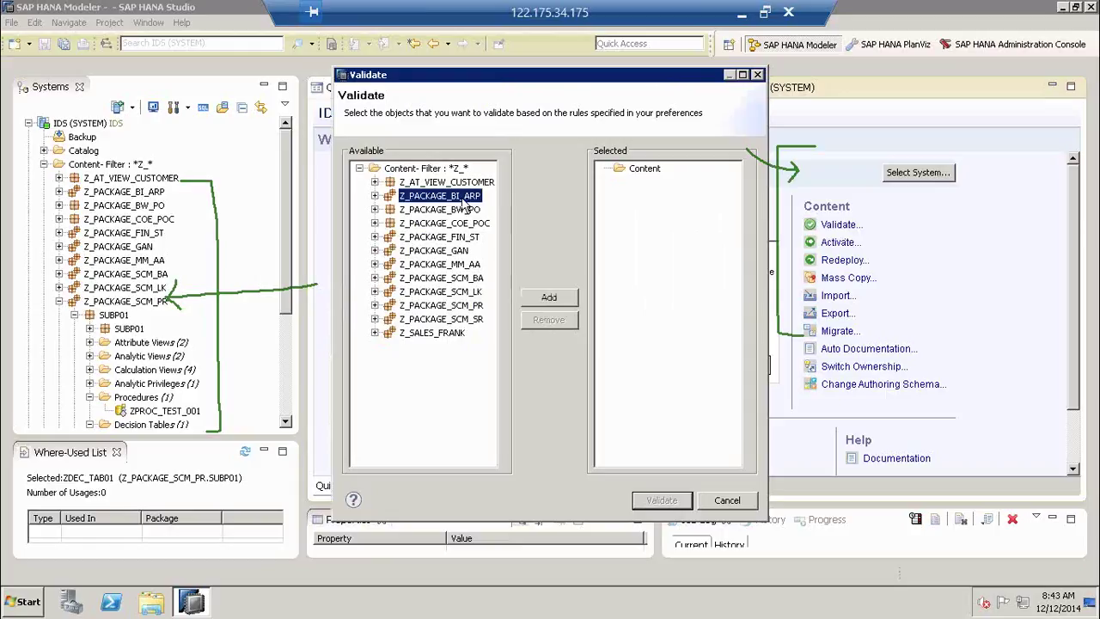
{"action": "key", "text": "shift+Down"}
{"action": "key", "text": "shift+Down"}
{"action": "key", "text": "shift+Down"}
{"action": "key", "text": "shift+Down"}
{"action": "key", "text": "shift+Down"}
{"action": "key", "text": "shift+Down"}
{"action": "key", "text": "shift+Down"}
{"action": "key", "text": "shift+Down"}
{"action": "key", "text": "shift+Down"}
{"action": "key", "text": "shift+Down"}
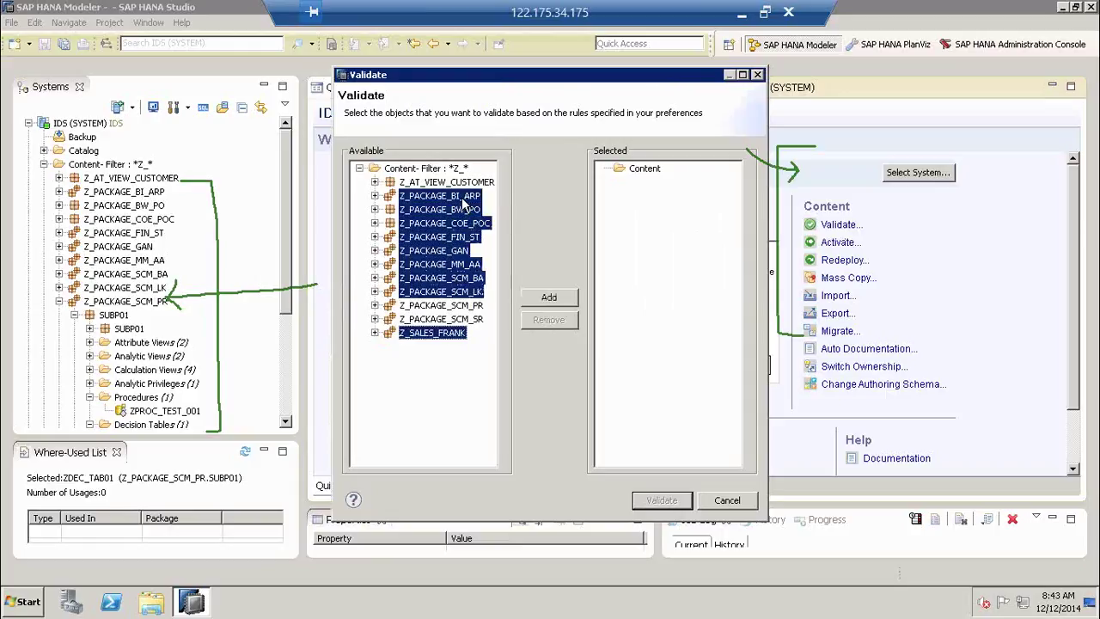
{"action": "left_click", "coordinate": [560, 300]}
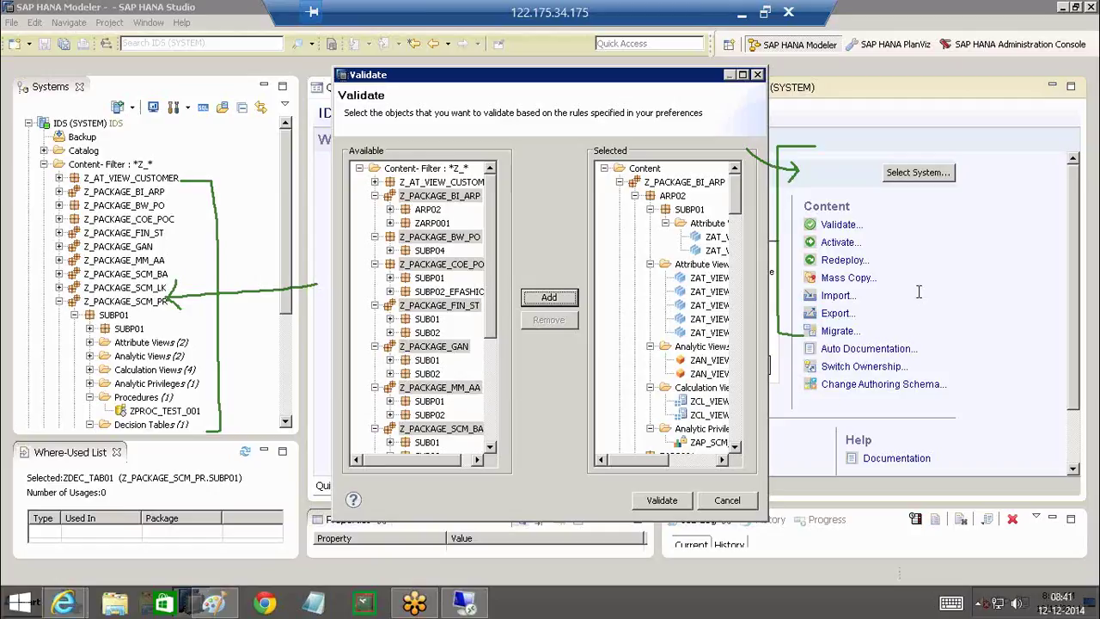
- Cancel the Validate dialog and draw a blue arrow pointing at the Redeploy option
{"action": "left_click", "coordinate": [727, 500]}
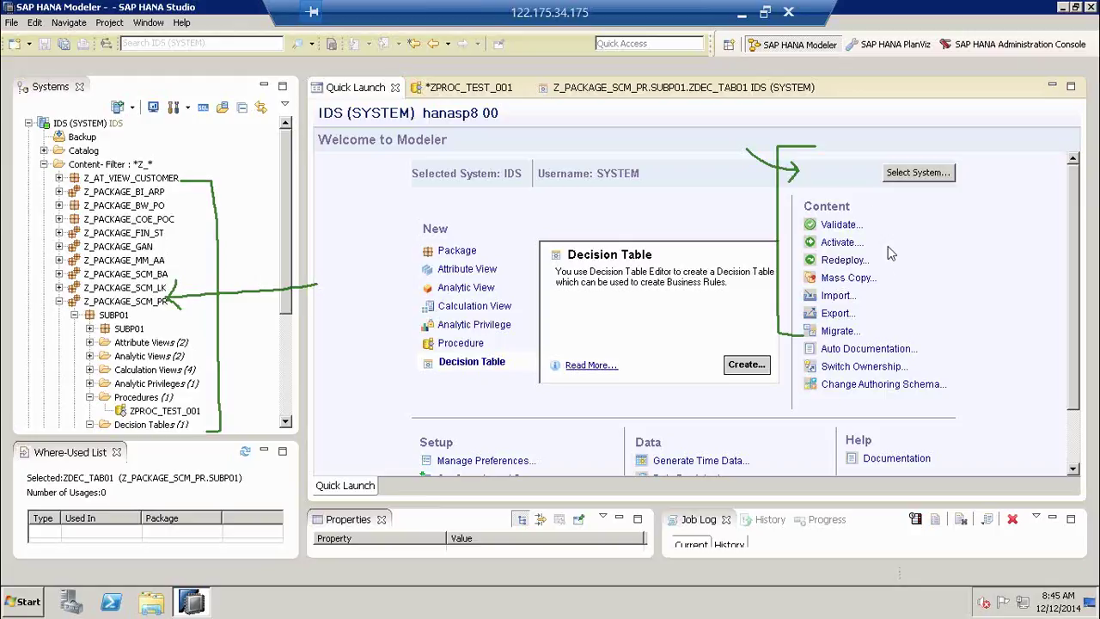
{"action": "key", "text": "ctrl+2"}
{"action": "left_click_drag", "start_coordinate": [733, 225], "coordinate": [791, 256]}
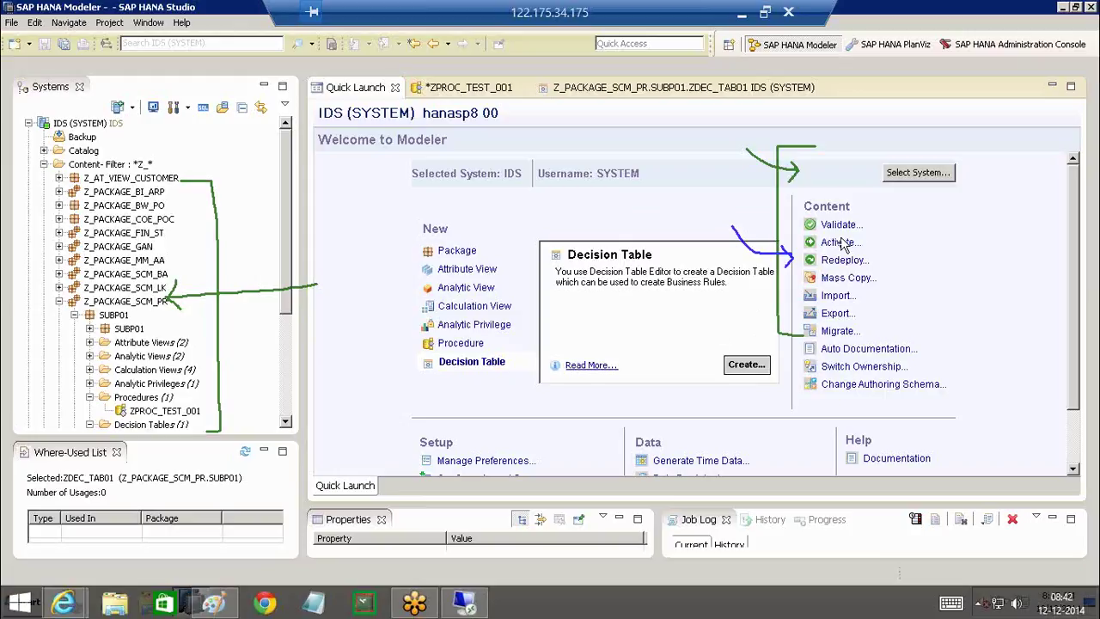
- Handwrite REACTIVATE in blue across the welcome page and mark it as item 1 with a circled number
{"action": "left_click_drag", "start_coordinate": [823, 245], "coordinate": [890, 247]}
{"action": "mouse_move", "coordinate": [519, 110]}
{"action": "left_mouse_down"}
{"action": "mouse_move", "coordinate": [546, 158]}
{"action": "mouse_move", "coordinate": [569, 160]}
{"action": "mouse_move", "coordinate": [588, 120]}
{"action": "mouse_move", "coordinate": [608, 151]}
{"action": "mouse_move", "coordinate": [644, 144]}
{"action": "mouse_move", "coordinate": [649, 117]}
{"action": "mouse_move", "coordinate": [664, 108]}
{"action": "mouse_move", "coordinate": [683, 147]}
{"action": "left_mouse_up"}
{"action": "mouse_move", "coordinate": [689, 108]}
{"action": "left_mouse_down"}
{"action": "mouse_move", "coordinate": [718, 101]}
{"action": "mouse_move", "coordinate": [759, 131]}
{"action": "mouse_move", "coordinate": [789, 129]}
{"action": "left_mouse_up"}
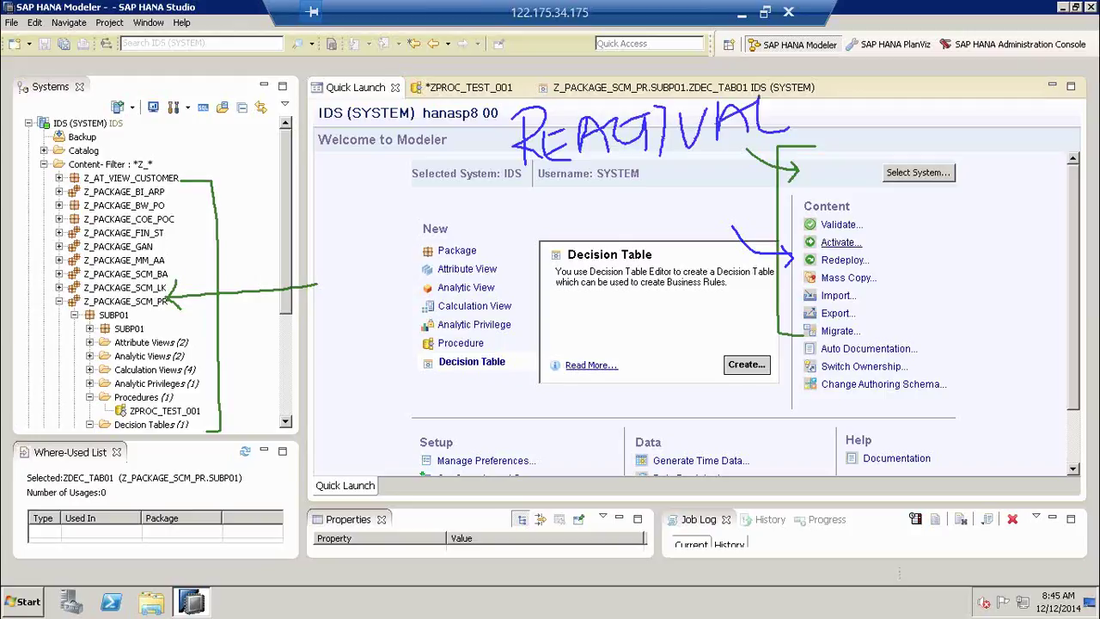
{"action": "mouse_move", "coordinate": [732, 98]}
{"action": "left_mouse_down"}
{"action": "mouse_move", "coordinate": [778, 81]}
{"action": "mouse_move", "coordinate": [811, 129]}
{"action": "mouse_move", "coordinate": [797, 101]}
{"action": "left_mouse_up"}
{"action": "left_click_drag", "start_coordinate": [778, 96], "coordinate": [801, 88]}
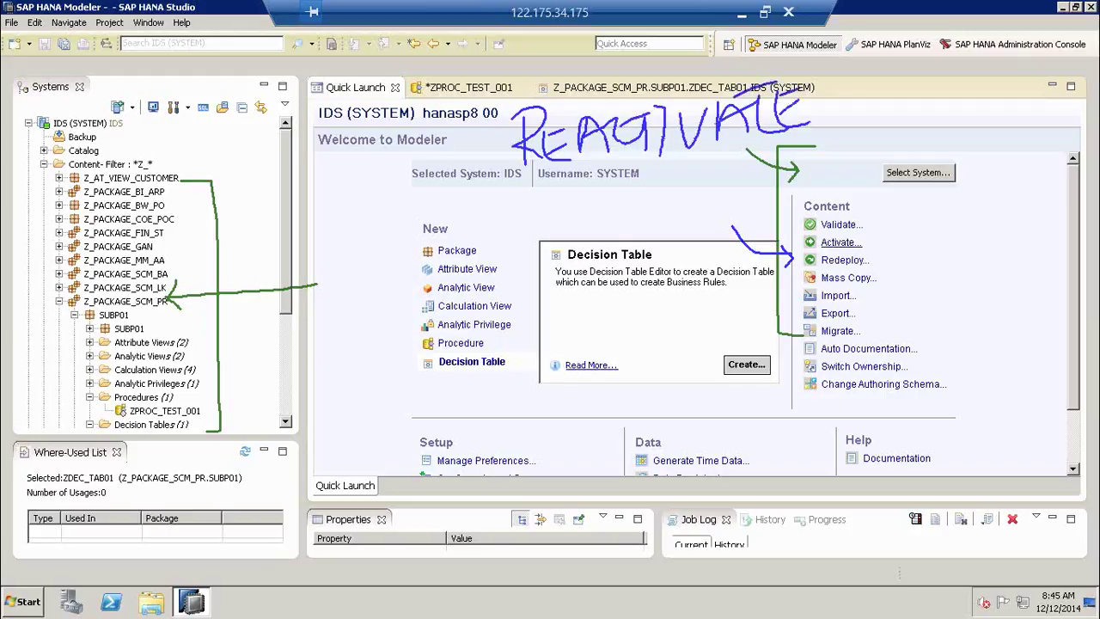
{"action": "mouse_move", "coordinate": [457, 129]}
{"action": "left_mouse_down"}
{"action": "mouse_move", "coordinate": [436, 153]}
{"action": "mouse_move", "coordinate": [464, 117]}
{"action": "left_mouse_up"}
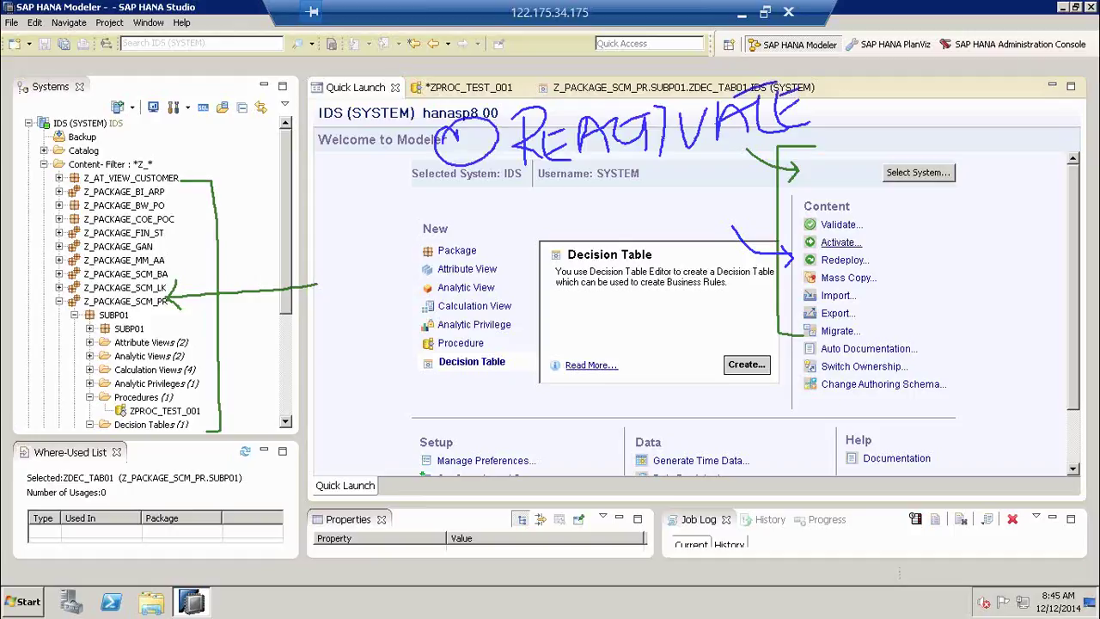
- Handwrite CONSISTENCY below REACTIVATE as item 2 with a circled number
{"action": "mouse_move", "coordinate": [477, 208]}
{"action": "left_mouse_down"}
{"action": "mouse_move", "coordinate": [486, 192]}
{"action": "mouse_move", "coordinate": [509, 206]}
{"action": "mouse_move", "coordinate": [519, 191]}
{"action": "mouse_move", "coordinate": [566, 215]}
{"action": "mouse_move", "coordinate": [577, 207]}
{"action": "mouse_move", "coordinate": [572, 186]}
{"action": "left_mouse_up"}
{"action": "mouse_move", "coordinate": [582, 206]}
{"action": "left_mouse_down"}
{"action": "mouse_move", "coordinate": [606, 185]}
{"action": "mouse_move", "coordinate": [615, 199]}
{"action": "left_mouse_up"}
{"action": "mouse_move", "coordinate": [638, 167]}
{"action": "left_mouse_down"}
{"action": "mouse_move", "coordinate": [634, 194]}
{"action": "mouse_move", "coordinate": [647, 177]}
{"action": "mouse_move", "coordinate": [646, 189]}
{"action": "left_mouse_up"}
{"action": "mouse_move", "coordinate": [682, 159]}
{"action": "left_mouse_down"}
{"action": "mouse_move", "coordinate": [680, 175]}
{"action": "mouse_move", "coordinate": [711, 184]}
{"action": "mouse_move", "coordinate": [731, 139]}
{"action": "left_mouse_up"}
{"action": "mouse_move", "coordinate": [737, 153]}
{"action": "left_mouse_down"}
{"action": "mouse_move", "coordinate": [729, 177]}
{"action": "mouse_move", "coordinate": [754, 140]}
{"action": "left_mouse_up"}
{"action": "mouse_move", "coordinate": [784, 136]}
{"action": "left_mouse_down"}
{"action": "mouse_move", "coordinate": [768, 163]}
{"action": "mouse_move", "coordinate": [785, 146]}
{"action": "left_mouse_up"}
{"action": "left_click_drag", "start_coordinate": [807, 129], "coordinate": [790, 183]}
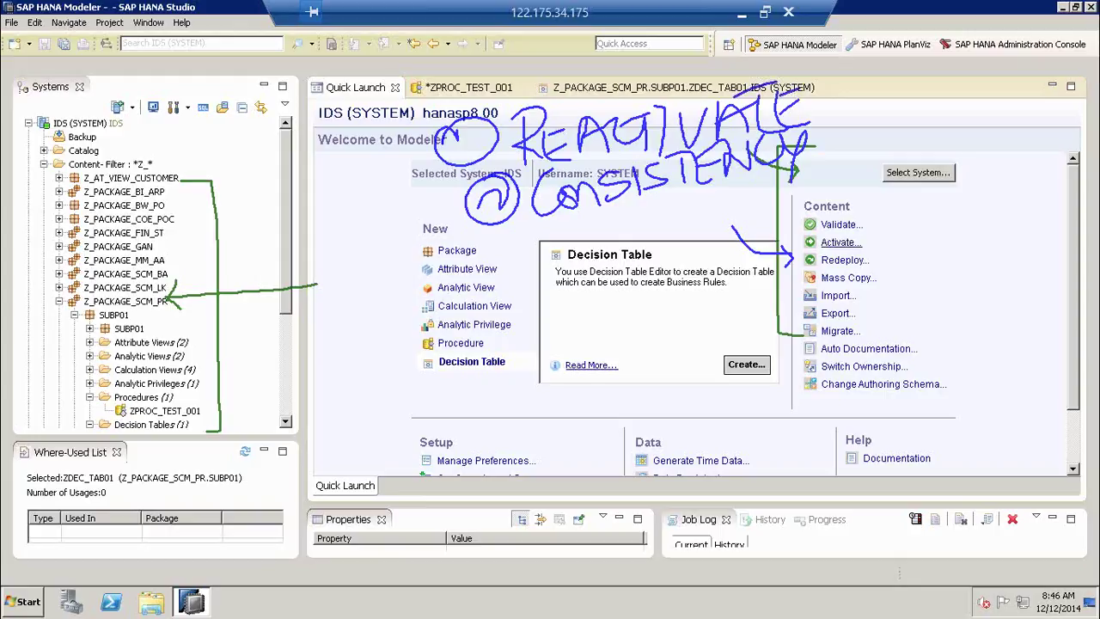
- Handwrite COMPATIBILITY below CONSISTENCY as item 3 with a circled number
{"action": "mouse_move", "coordinate": [507, 232]}
{"action": "left_mouse_down"}
{"action": "mouse_move", "coordinate": [533, 244]}
{"action": "mouse_move", "coordinate": [542, 271]}
{"action": "mouse_move", "coordinate": [515, 219]}
{"action": "mouse_move", "coordinate": [593, 250]}
{"action": "mouse_move", "coordinate": [617, 245]}
{"action": "mouse_move", "coordinate": [640, 215]}
{"action": "mouse_move", "coordinate": [674, 240]}
{"action": "left_mouse_up"}
{"action": "mouse_move", "coordinate": [659, 209]}
{"action": "left_mouse_down"}
{"action": "mouse_move", "coordinate": [690, 201]}
{"action": "mouse_move", "coordinate": [670, 227]}
{"action": "left_mouse_up"}
{"action": "mouse_move", "coordinate": [703, 195]}
{"action": "left_mouse_down"}
{"action": "mouse_move", "coordinate": [692, 228]}
{"action": "mouse_move", "coordinate": [720, 222]}
{"action": "left_mouse_up"}
{"action": "mouse_move", "coordinate": [698, 213]}
{"action": "left_mouse_down"}
{"action": "mouse_move", "coordinate": [715, 207]}
{"action": "mouse_move", "coordinate": [730, 218]}
{"action": "left_mouse_up"}
{"action": "mouse_move", "coordinate": [708, 194]}
{"action": "left_mouse_down"}
{"action": "mouse_move", "coordinate": [738, 177]}
{"action": "mouse_move", "coordinate": [741, 223]}
{"action": "mouse_move", "coordinate": [765, 179]}
{"action": "mouse_move", "coordinate": [756, 216]}
{"action": "left_mouse_up"}
{"action": "mouse_move", "coordinate": [782, 165]}
{"action": "left_mouse_down"}
{"action": "mouse_move", "coordinate": [799, 206]}
{"action": "mouse_move", "coordinate": [806, 197]}
{"action": "left_mouse_up"}
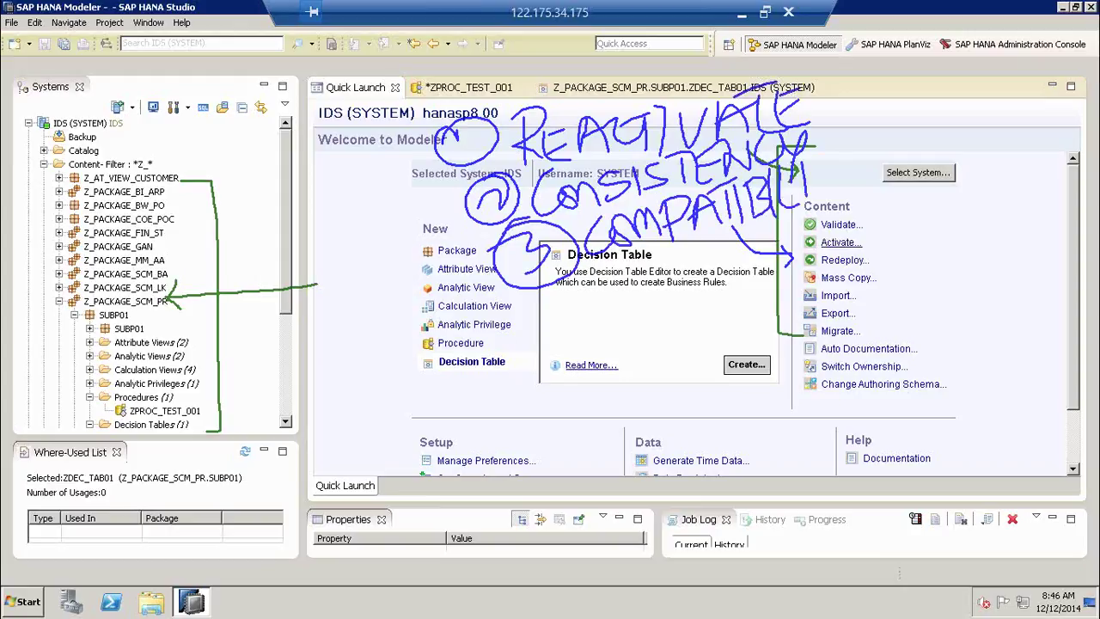
{"action": "left_click_drag", "start_coordinate": [814, 146], "coordinate": [827, 170]}
{"action": "left_click_drag", "start_coordinate": [839, 156], "coordinate": [825, 211]}
{"action": "left_click_drag", "start_coordinate": [811, 151], "coordinate": [810, 194]}
{"action": "left_click_drag", "start_coordinate": [797, 157], "coordinate": [825, 141]}
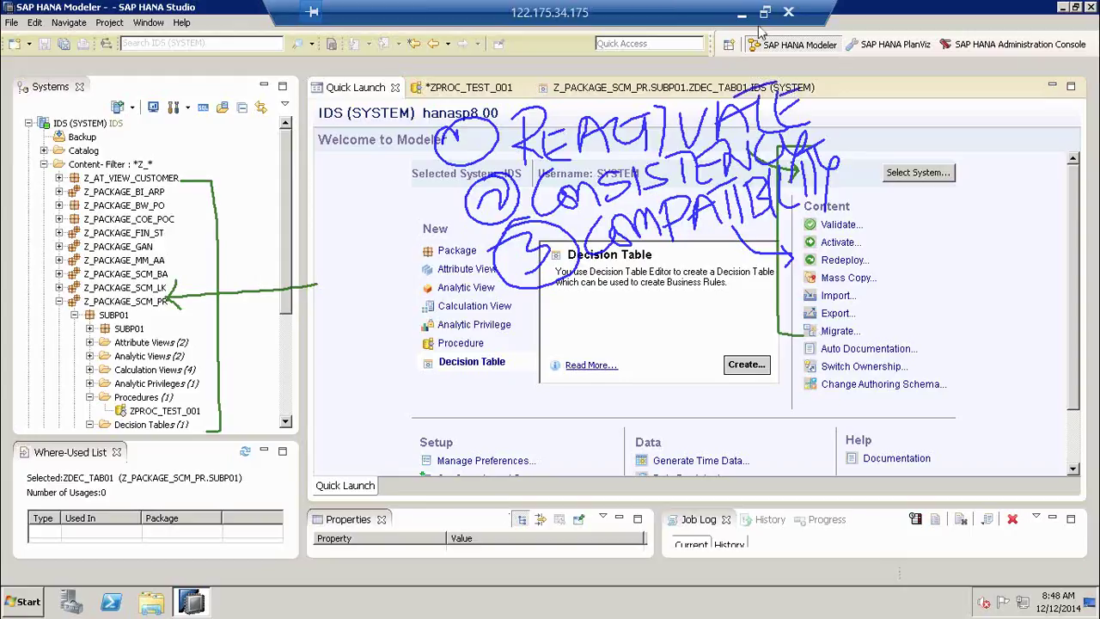
- Shrink the remote desktop window, switch to the blank Notepad document and erase all on-screen drawings
{"action": "left_click", "coordinate": [765, 14]}
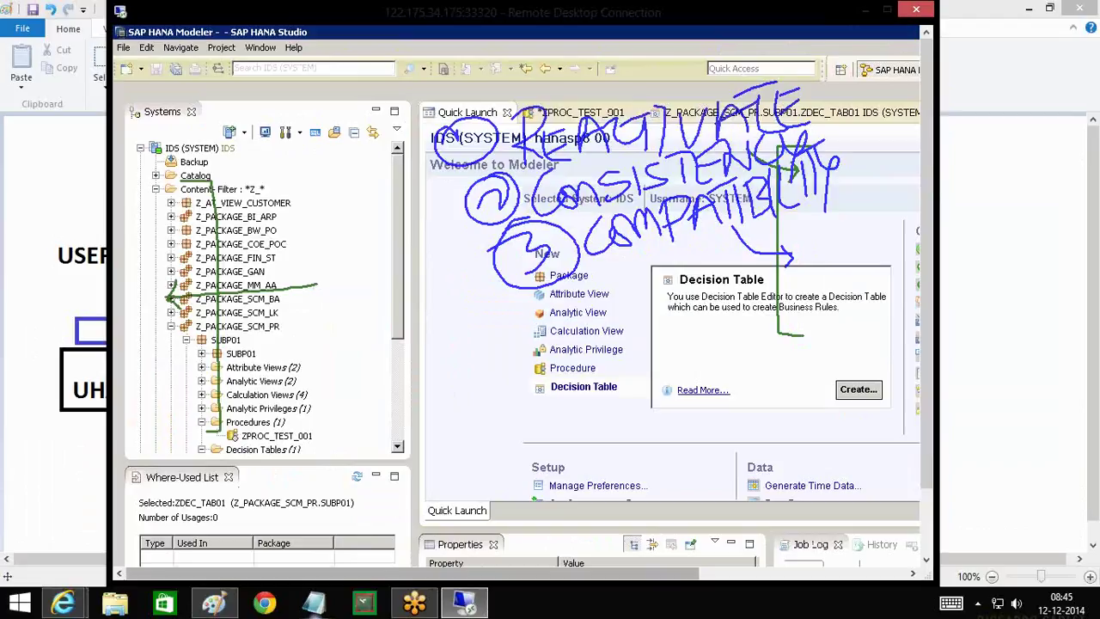
{"action": "left_click", "coordinate": [315, 603]}
{"action": "right_click", "coordinate": [863, 222]}
{"action": "left_click", "coordinate": [921, 309]}
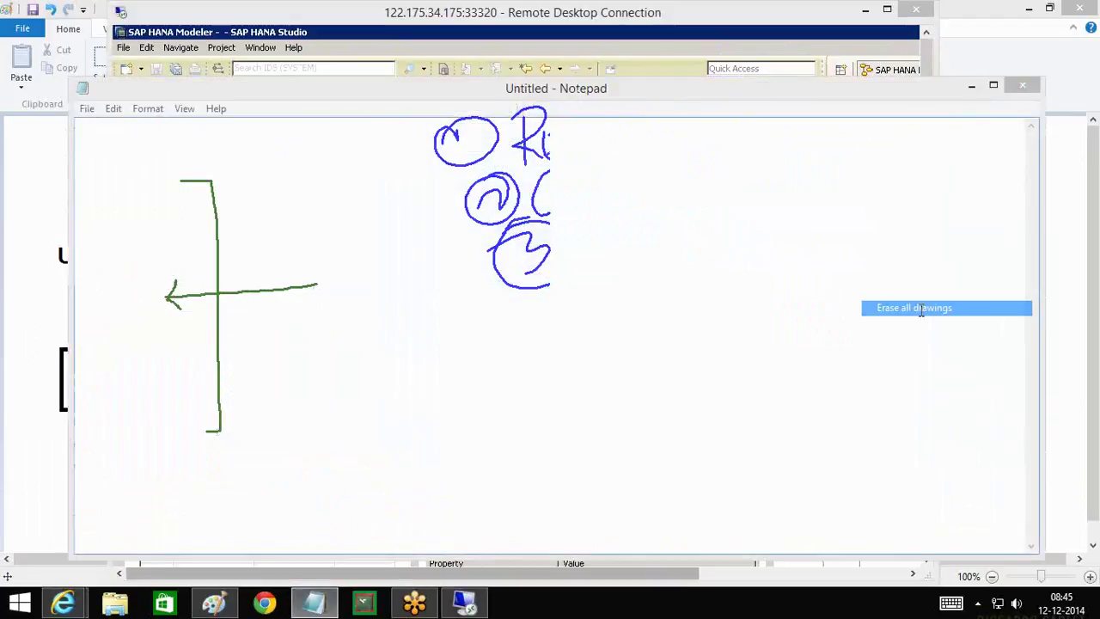
- Title the note "SESSION NOTE:" and add the heading "REDEPLOY:" after a blank line
{"action": "left_click", "coordinate": [172, 168]}
{"action": "type", "text": "SESSION NOTE:"}
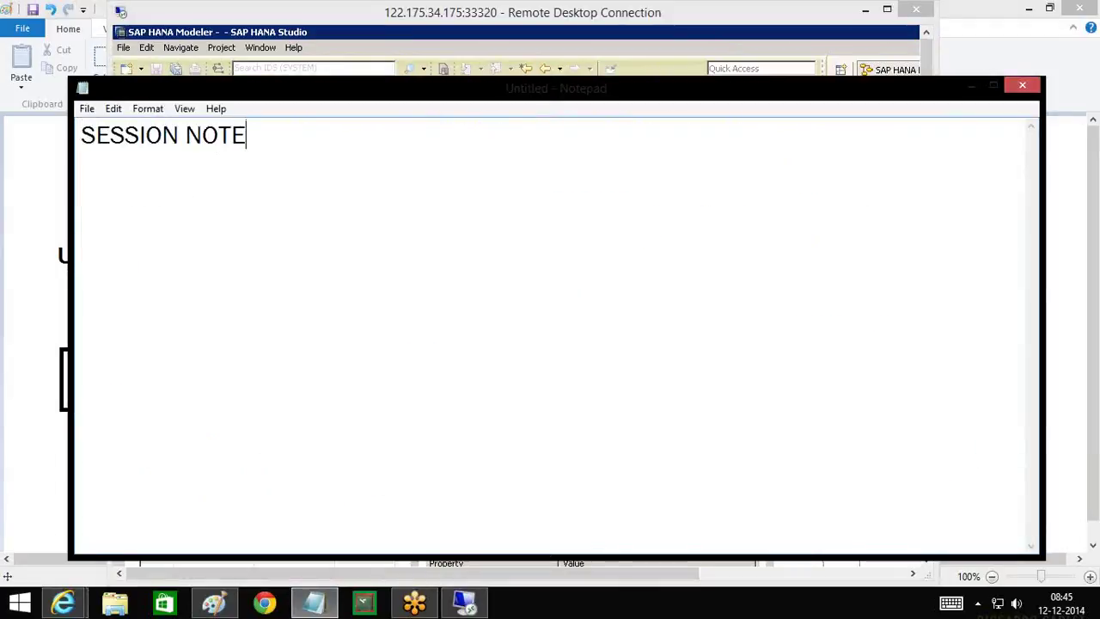
{"action": "key", "text": "Return"}
{"action": "key", "text": "Return"}
{"action": "type", "text": "RE"}
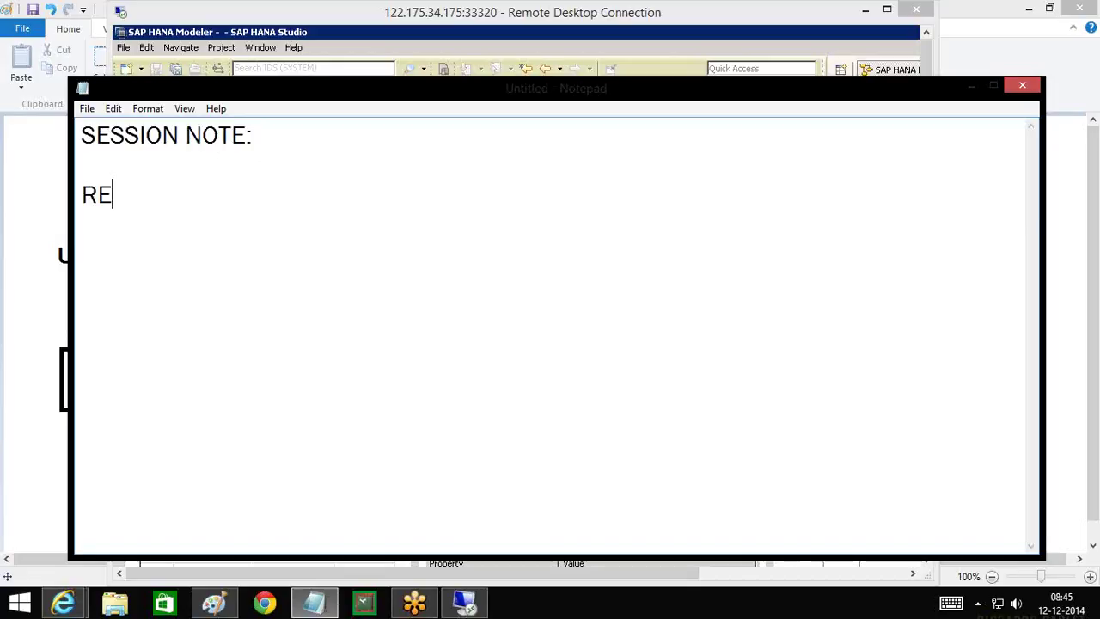
{"action": "type", "text": "DEPLOYME"}
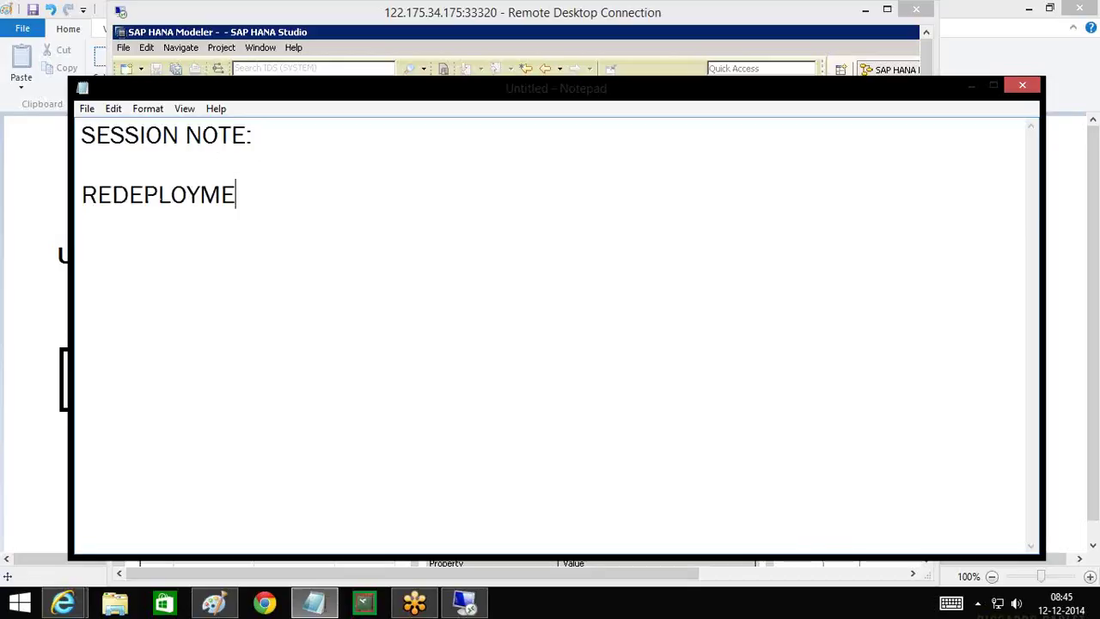
{"action": "key", "text": "BackSpace"}
{"action": "key", "text": "BackSpace"}
{"action": "type", "text": ":"}
- Add an indented subheading "SCENARIO 1:" below the REDEPLOY heading, separated by a blank line
{"action": "key", "text": "Return"}
{"action": "key", "text": "Return"}
{"action": "key", "text": "Tab"}
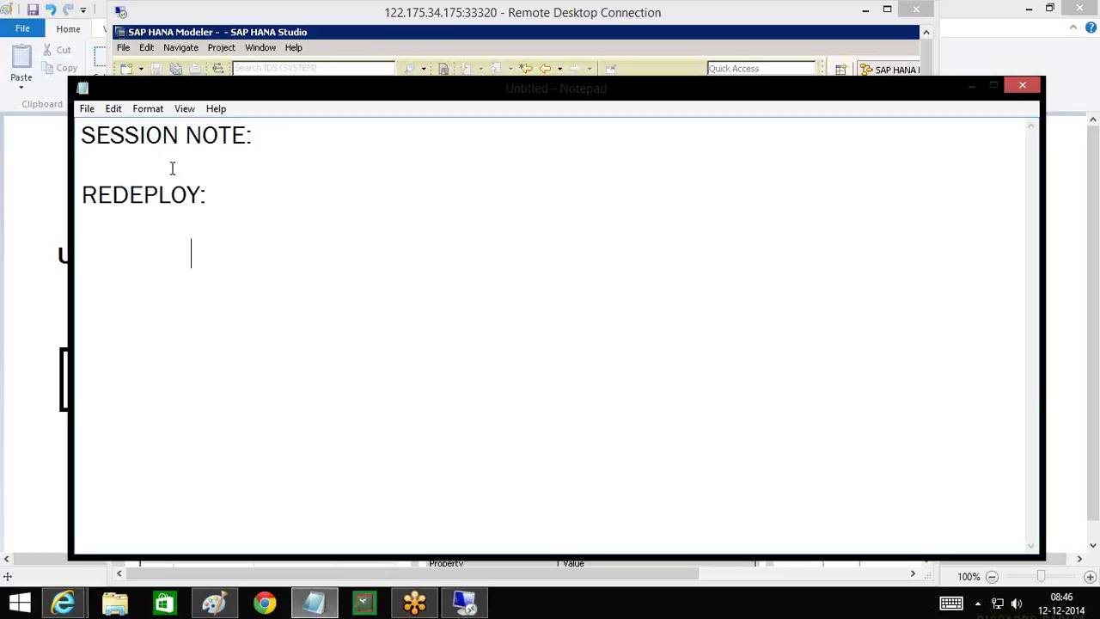
{"action": "type", "text": "SCENAR"}
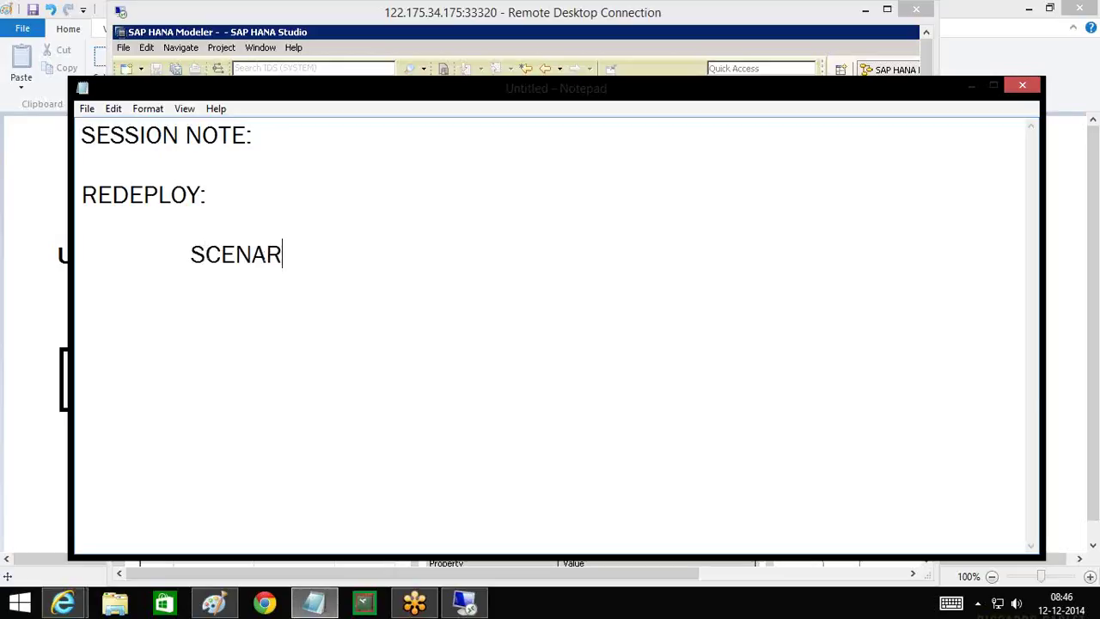
{"action": "type", "text": "IO 1:"}
- Write "DURING DEVLOPMENT (ACTIVATION ->FAILS)" as the description of scenario 1
{"action": "key", "text": "Return"}
{"action": "key", "text": "Return"}
{"action": "type", "text": "DUR"}
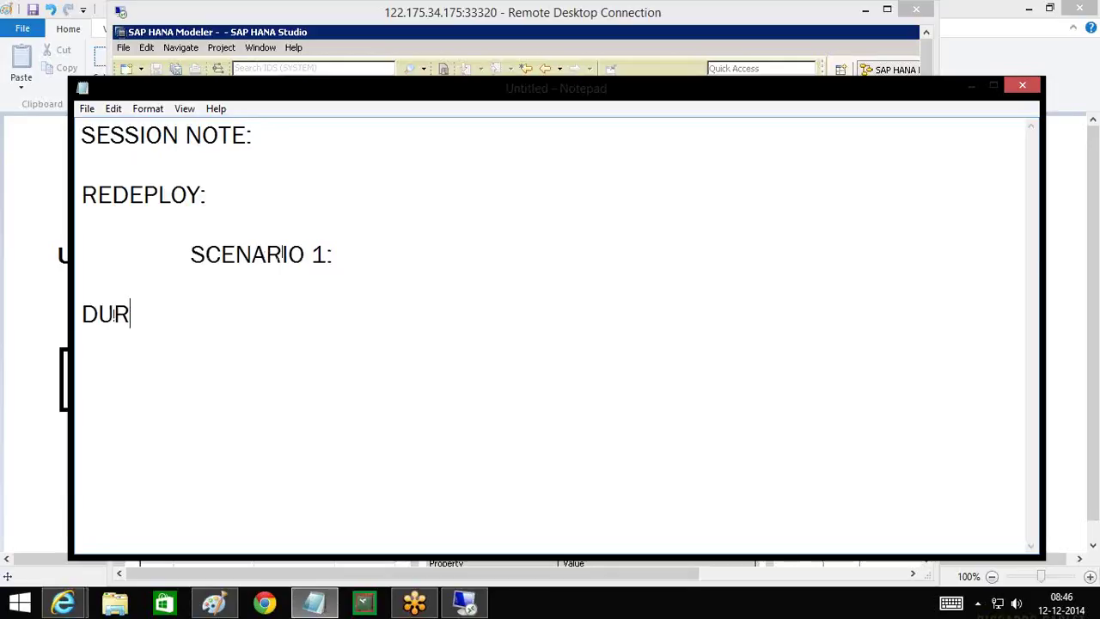
{"action": "type", "text": "ING DEVL"}
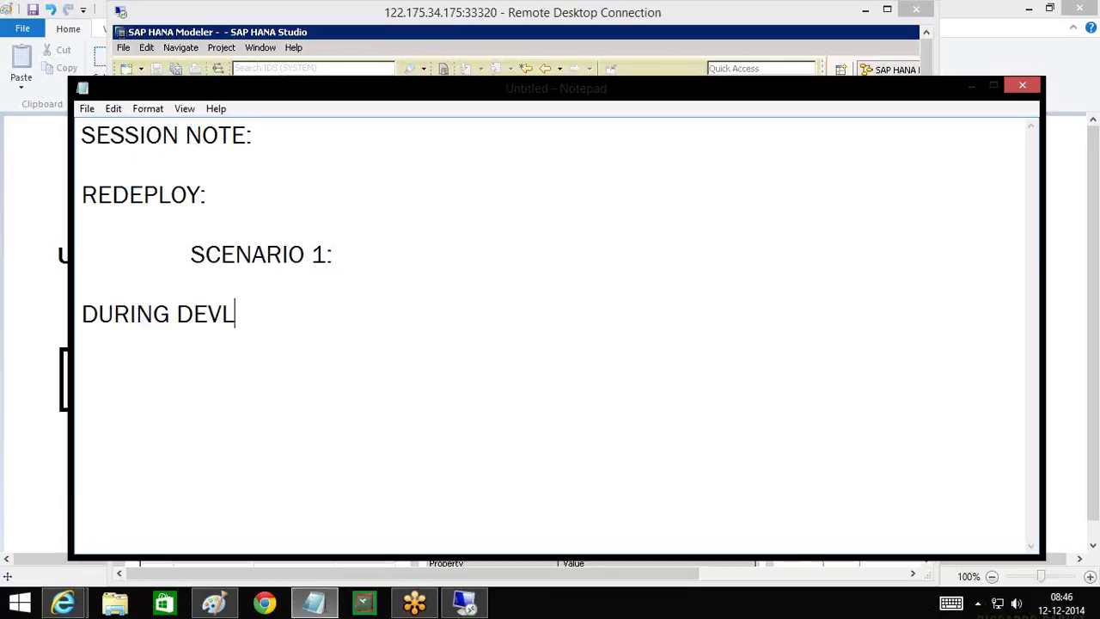
{"action": "type", "text": "OPMENT ("}
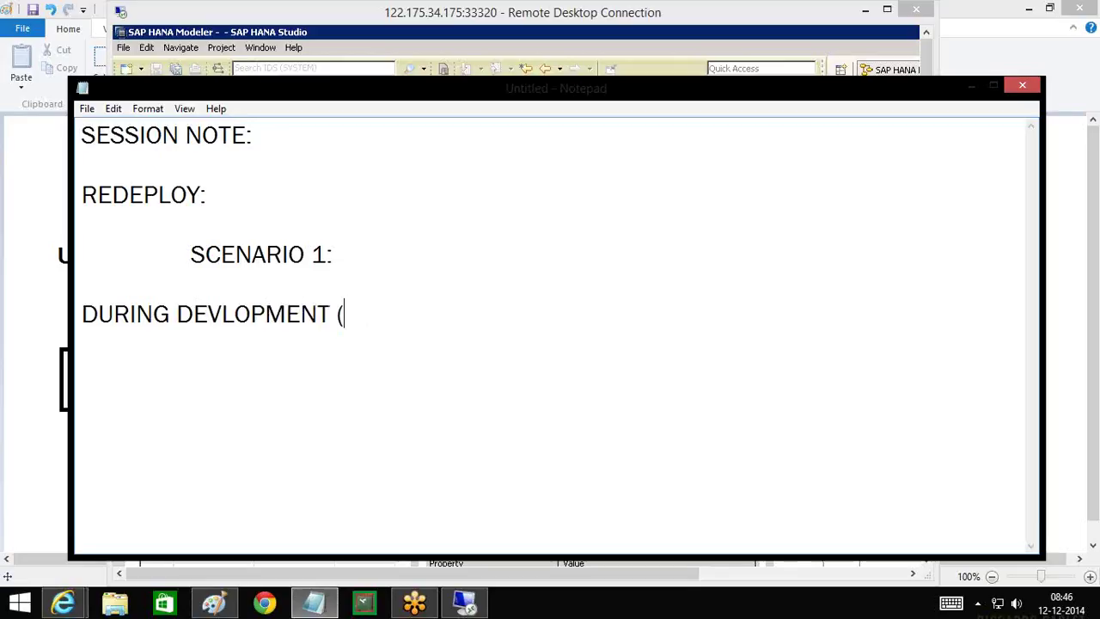
{"action": "type", "text": "ACTIVAT"}
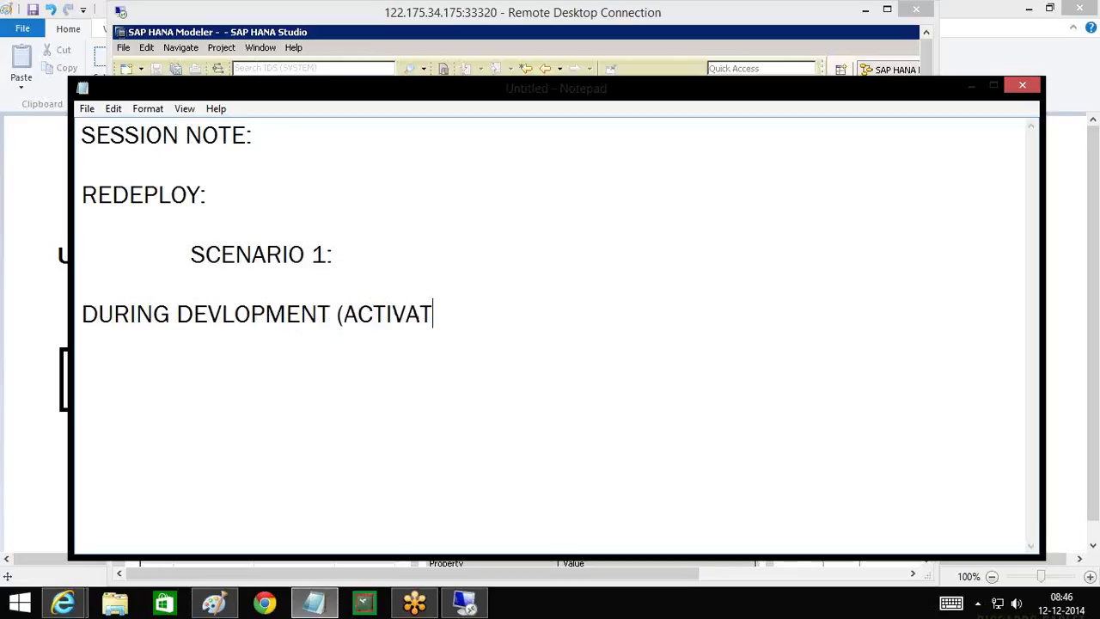
{"action": "type", "text": "ION ->FAILS)"}
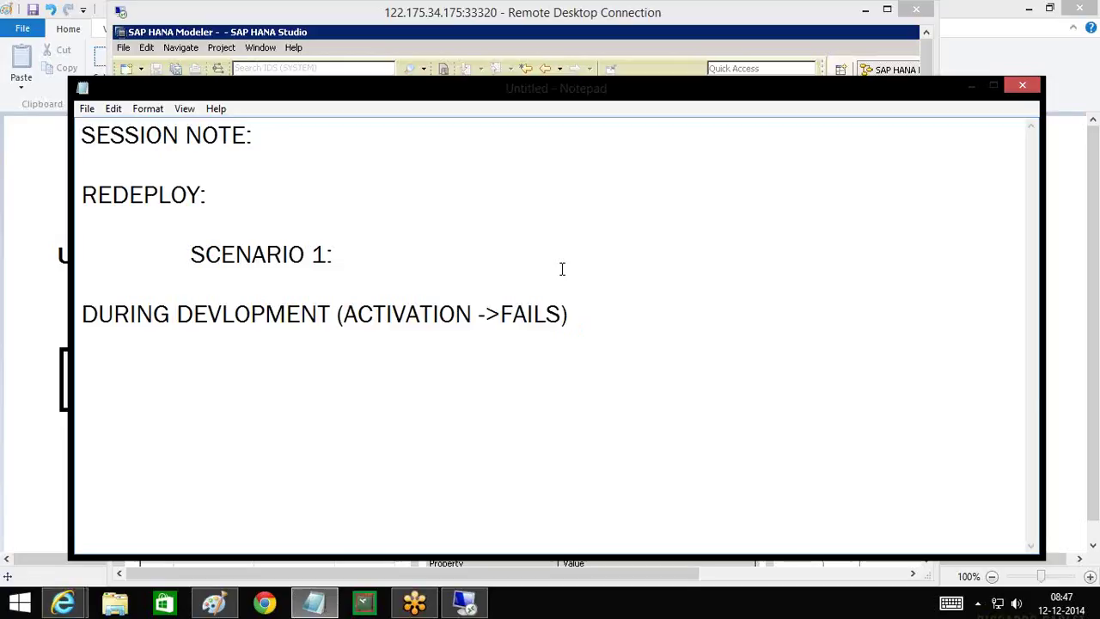
- Remove the blank line above the scenario 1 description and append "=>REDEPLOY" to its end
{"action": "key", "text": "Up"}
{"action": "key", "text": "Delete"}
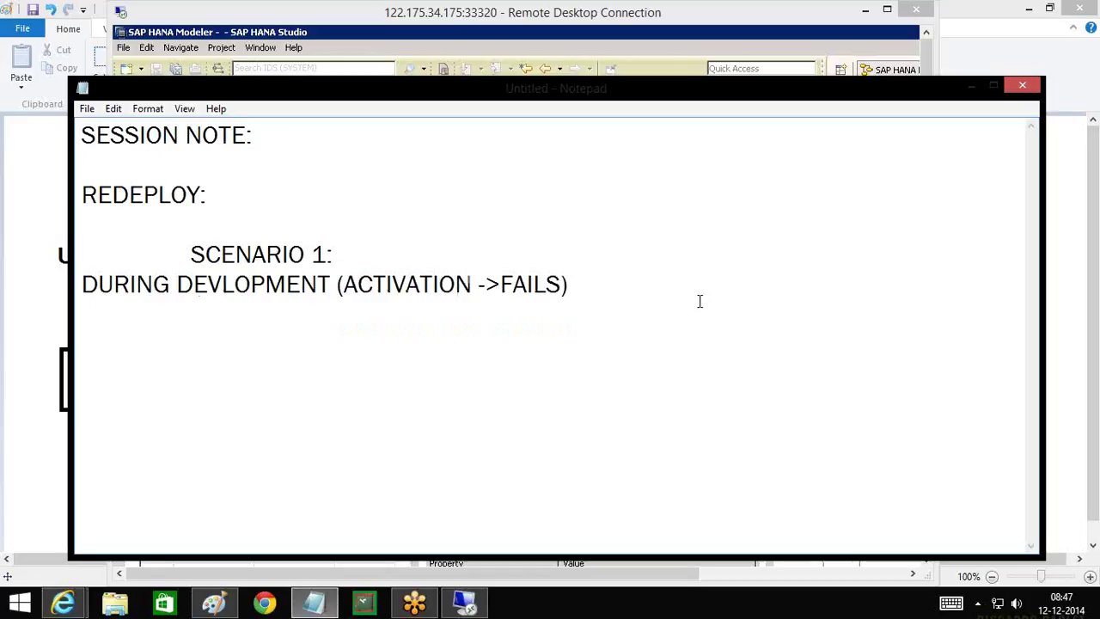
{"action": "key", "text": "End"}
{"action": "type", "text": "=>REDE"}
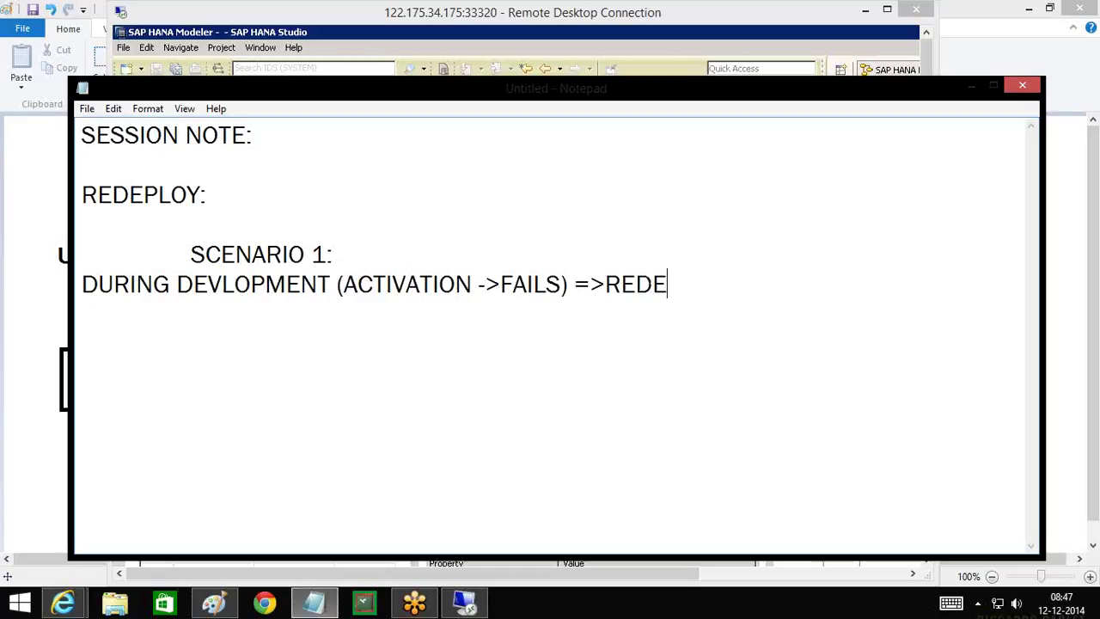
{"action": "type", "text": "PLOY"}
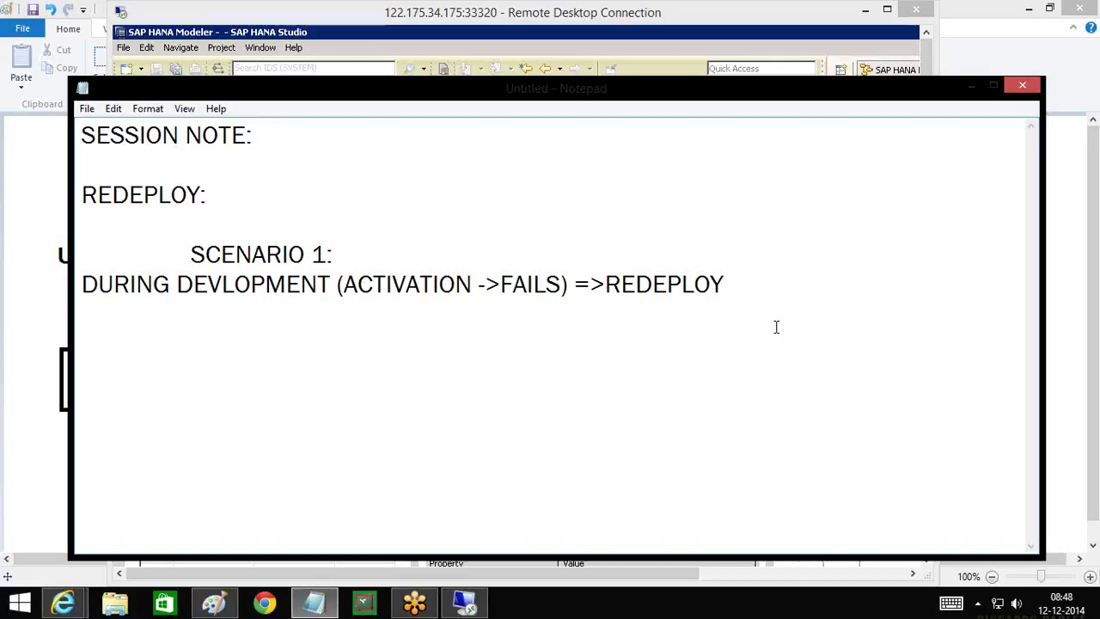
- Add an indented subheading "SCENARIO 2:" after a blank line below the scenario 1 description
{"action": "key", "text": "Return"}
{"action": "key", "text": "Return"}
{"action": "type", "text": "SCEN"}
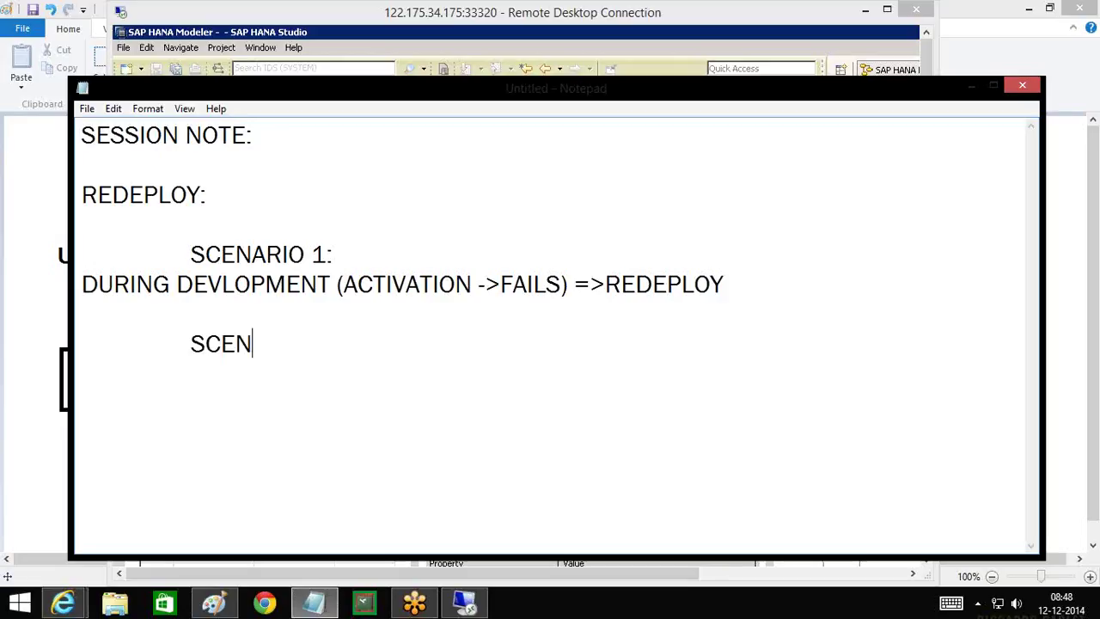
{"action": "type", "text": "ARIO 2"}
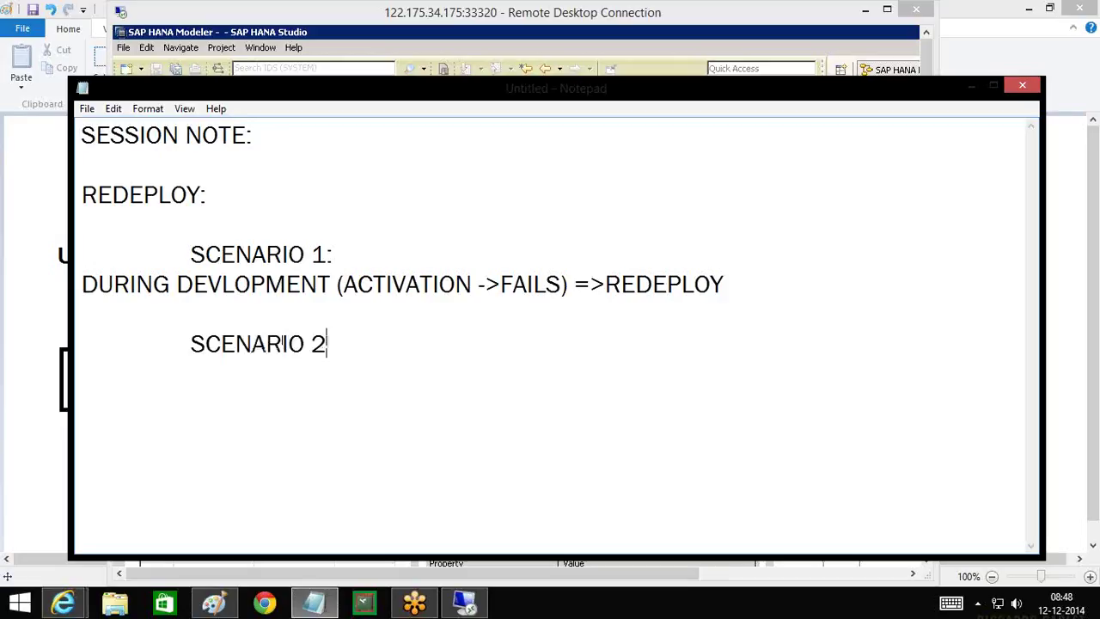
{"action": "type", "text": ":"}
- Write "DURING UPGRADE/DOWNGRADE (SPN ->SPN+1) SPN->SPN-1" as the description of scenario 2
{"action": "key", "text": "Return"}
{"action": "type", "text": "DUR"}
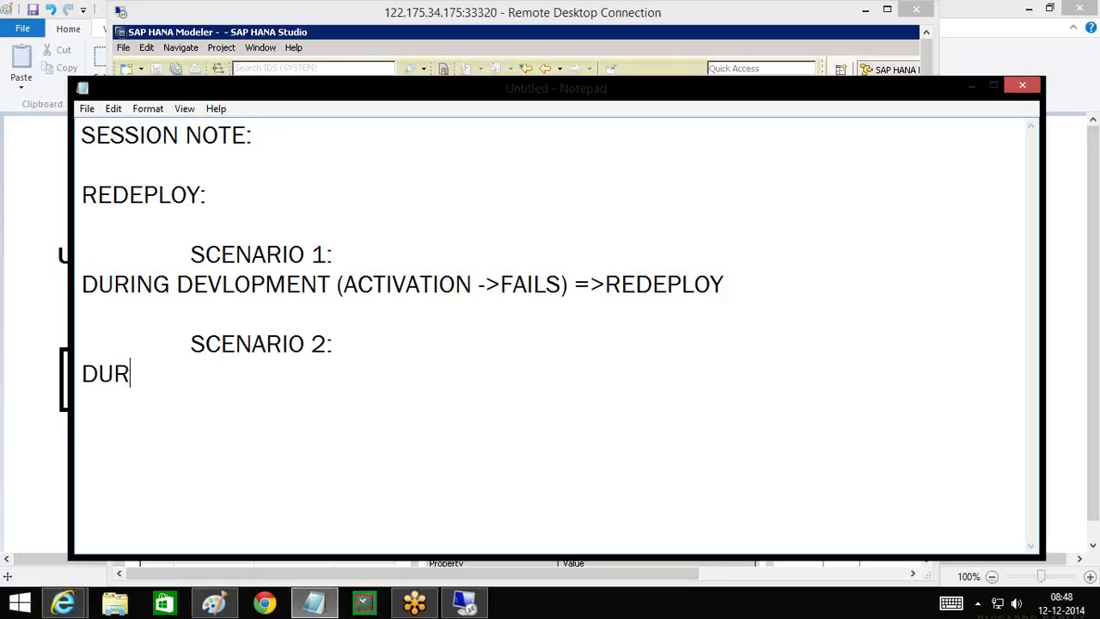
{"action": "type", "text": "ING UP"}
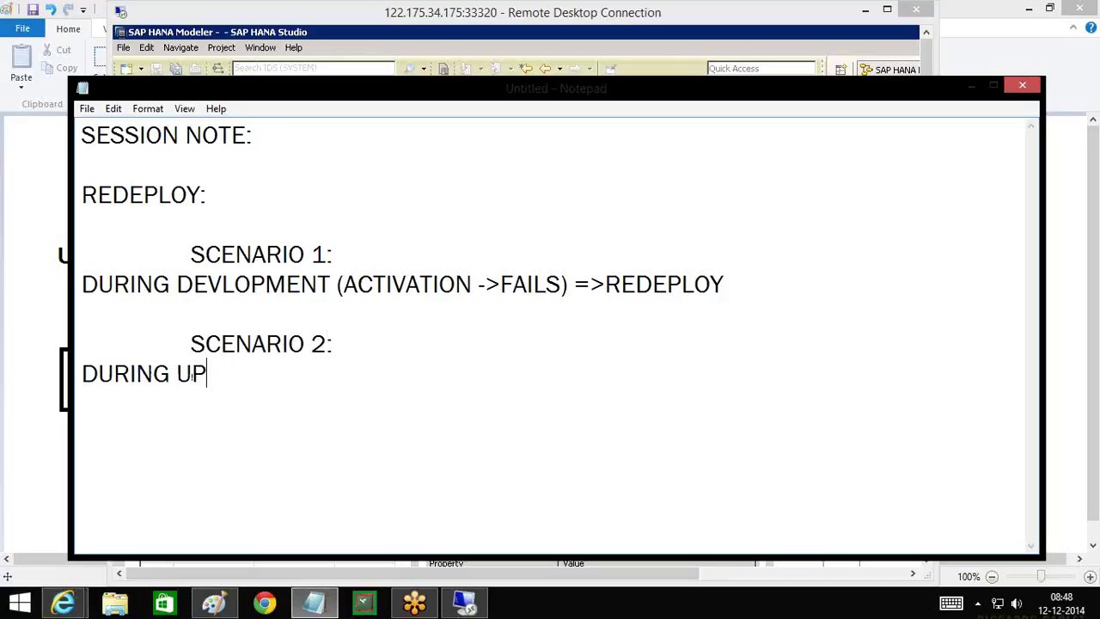
{"action": "type", "text": "GRADE"}
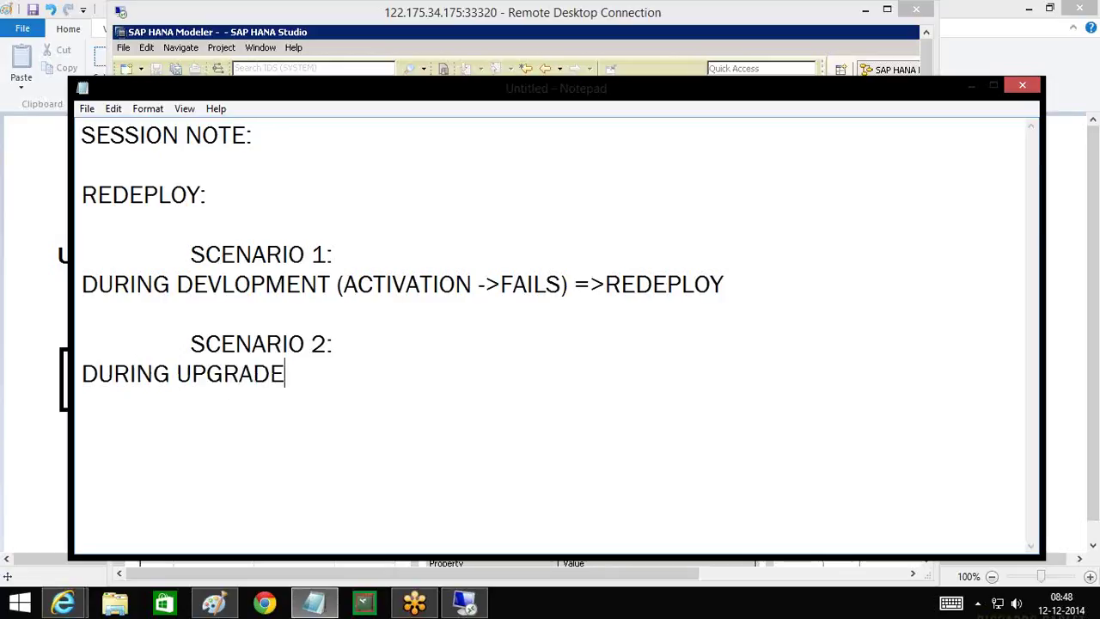
{"action": "type", "text": "/DOWNGRAD"}
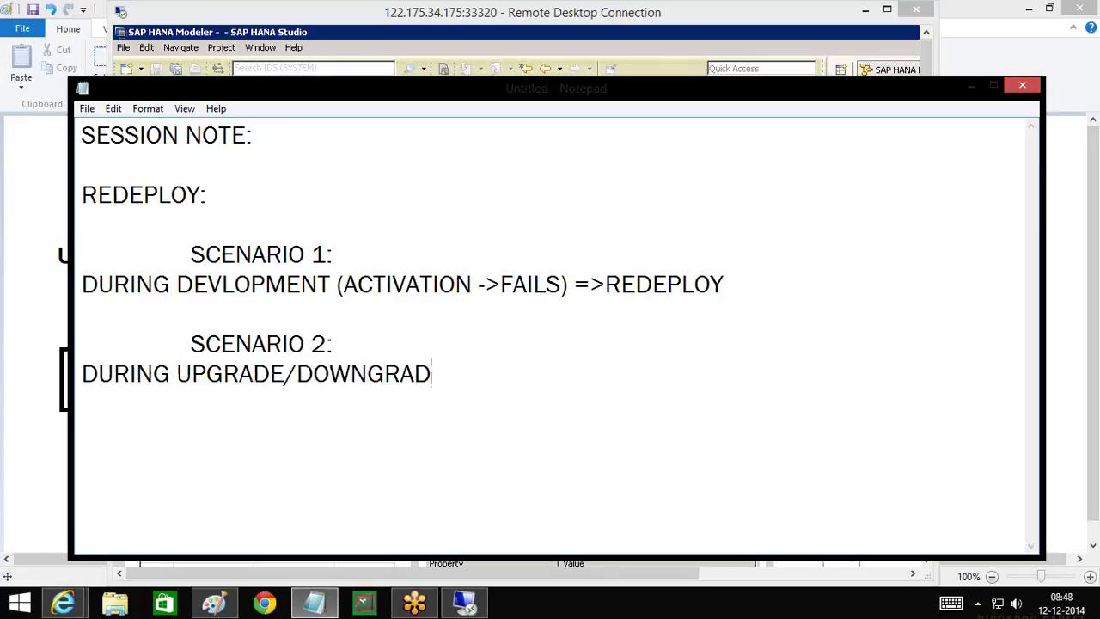
{"action": "type", "text": "E (SPN"}
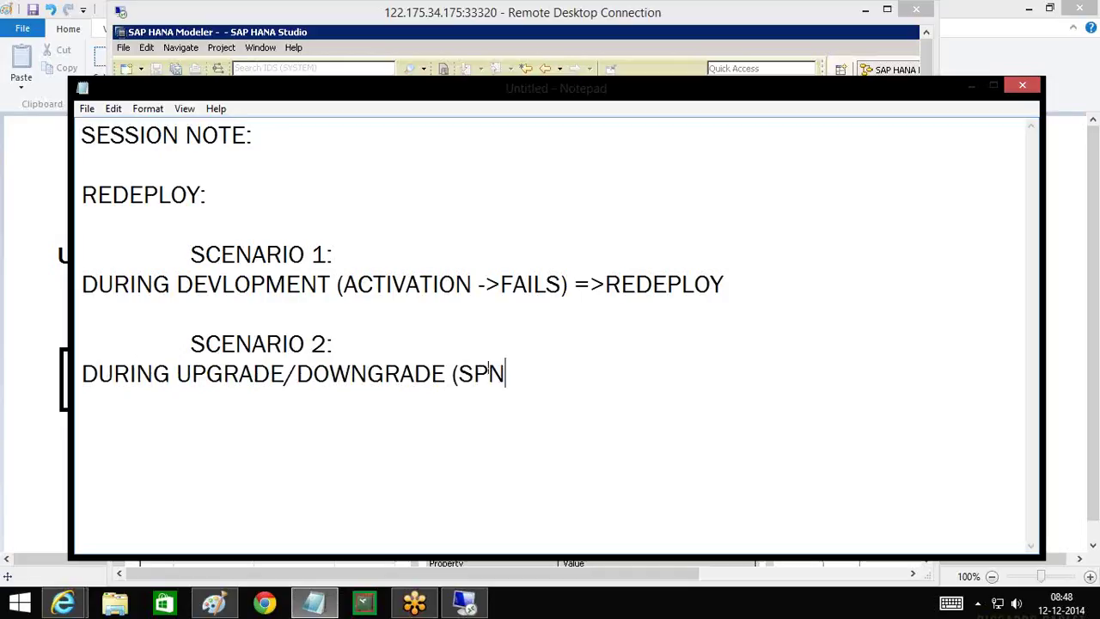
{"action": "type", "text": " ->SPN"}
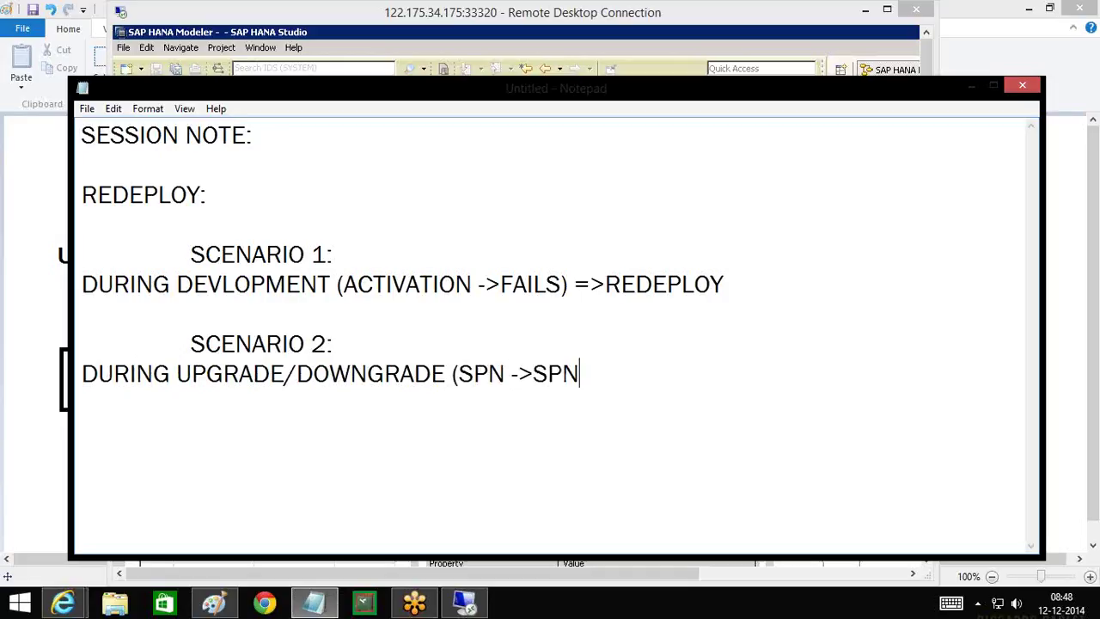
{"action": "type", "text": "+1) "}
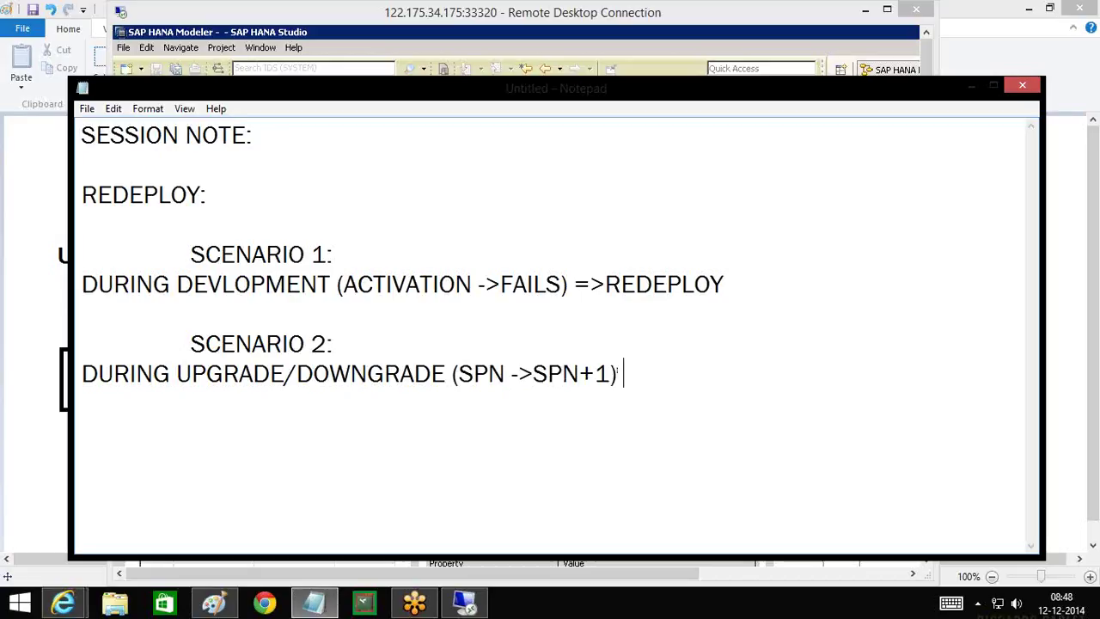
{"action": "type", "text": "SPN->SP"}
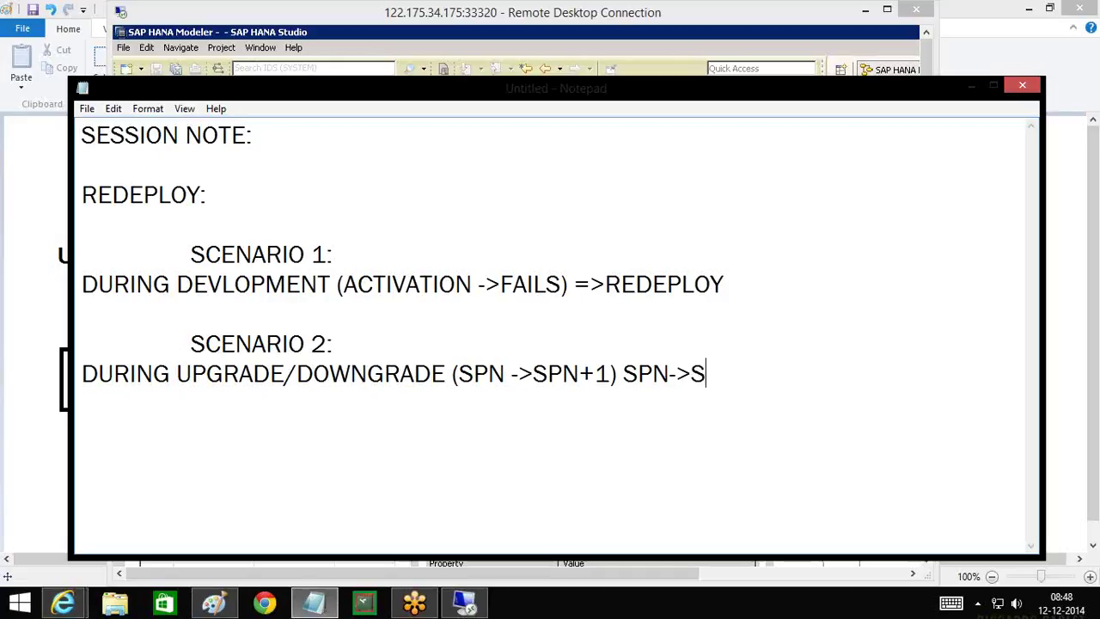
{"action": "type", "text": "N-1"}
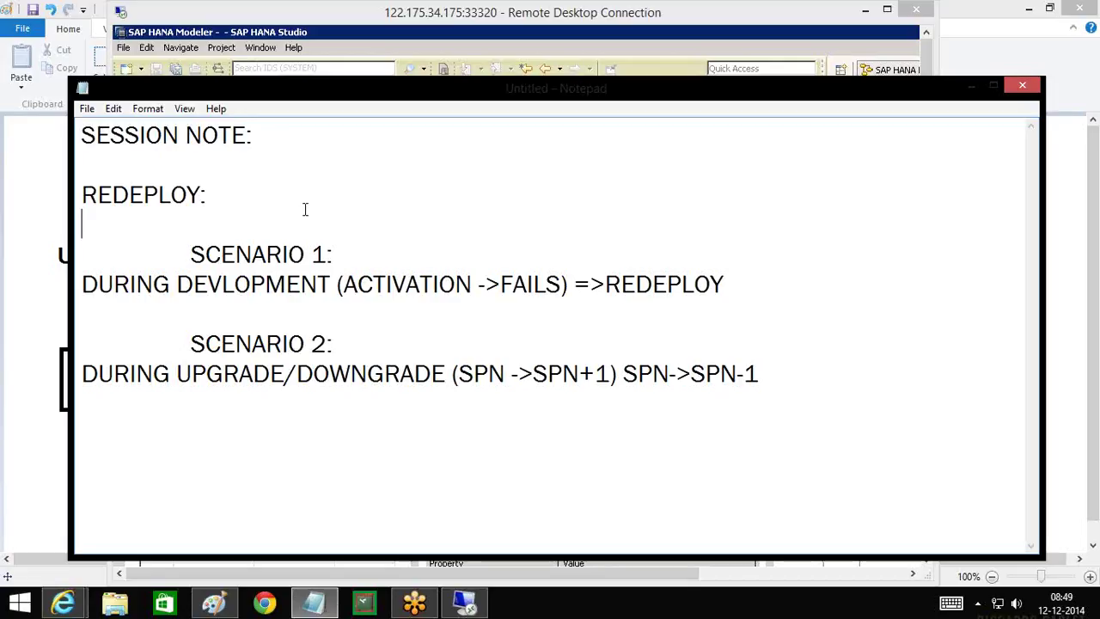
- Insert extra lines below the "REDEPLOY:" heading and add the first list item "1) RE-ACTIVATE"
{"action": "key", "text": "Return"}
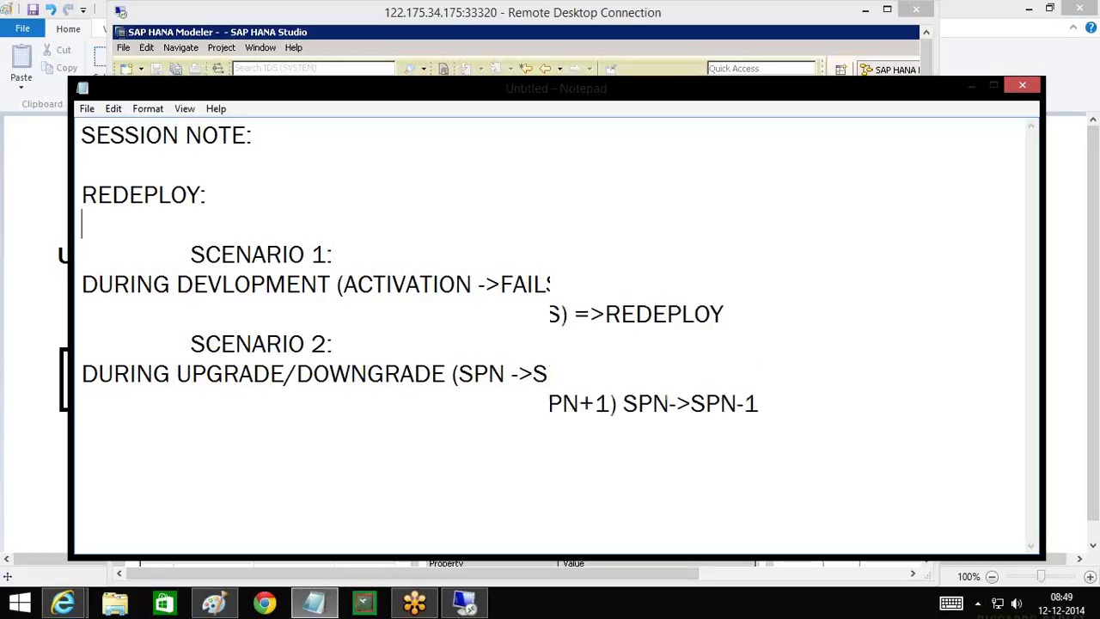
{"action": "key", "text": "Return"}
{"action": "key", "text": "Up"}
{"action": "type", "text": "1) "}
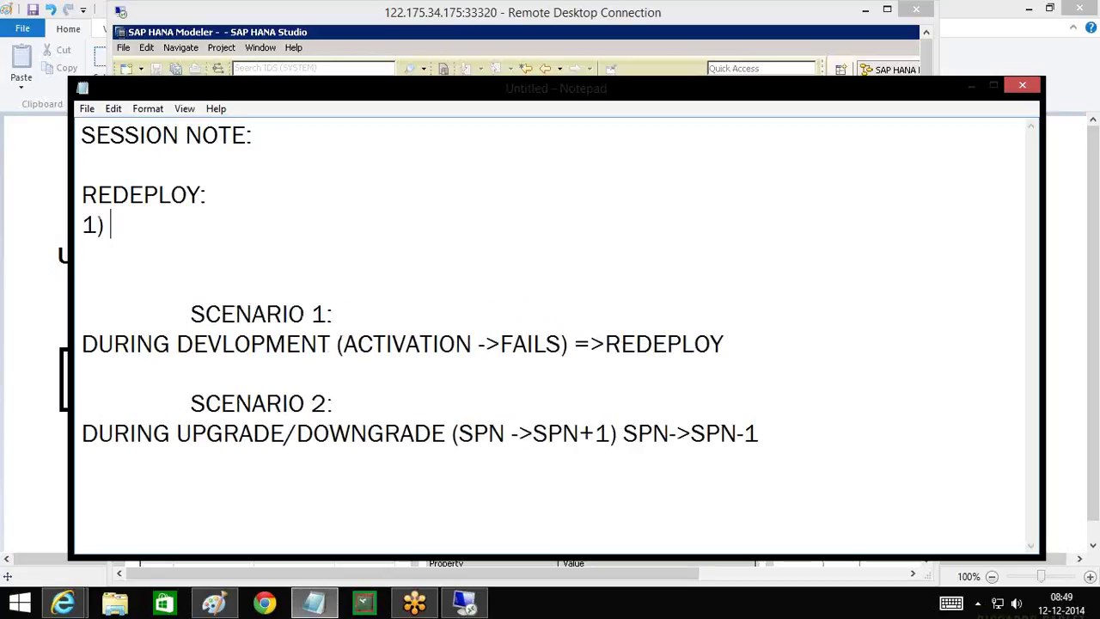
{"action": "type", "text": "RE-ACTIVATE"}
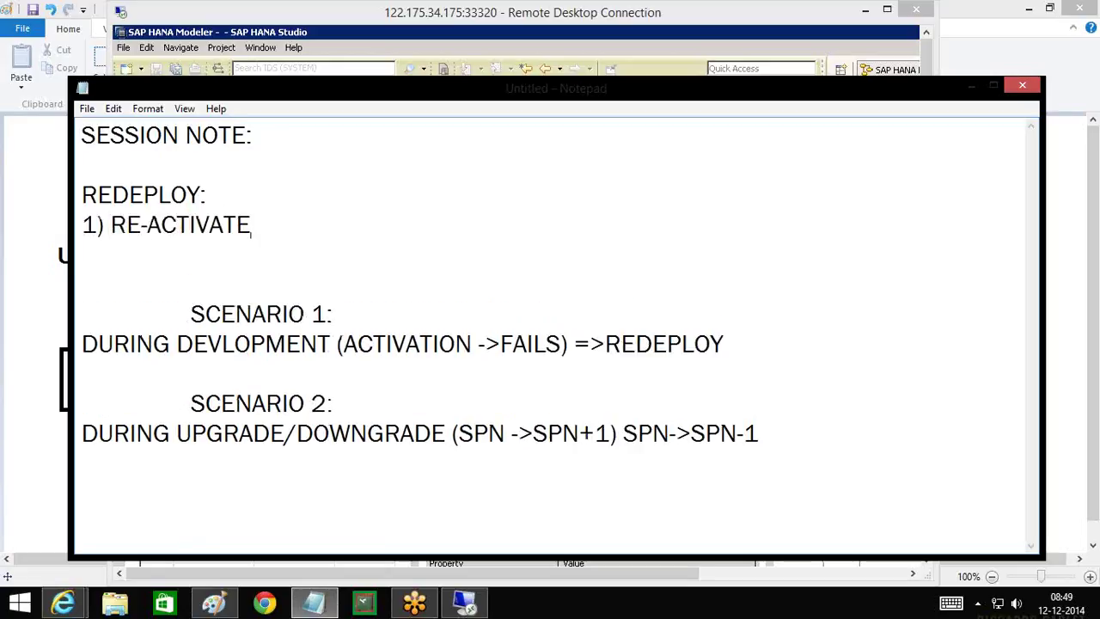
{"action": "key", "text": "Return"}
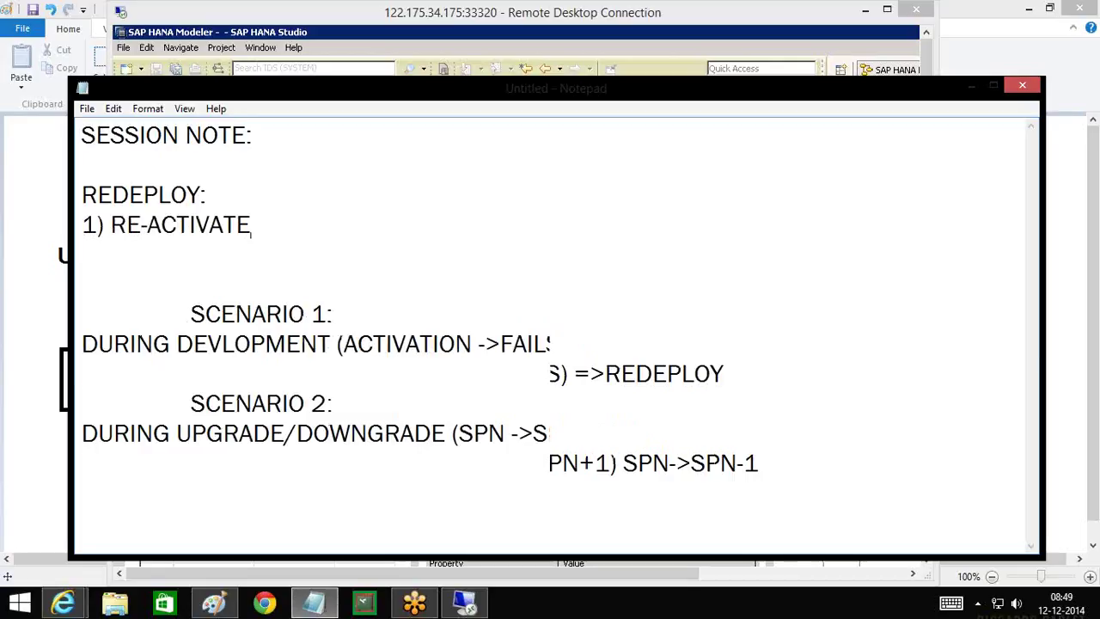
- Add "2) CONSISTENCY CHECK" and "3) COMPATIBILITY CHECK" to the redeploy list and remove the extra blank line above scenario 1
{"action": "type", "text": "2) CONS"}
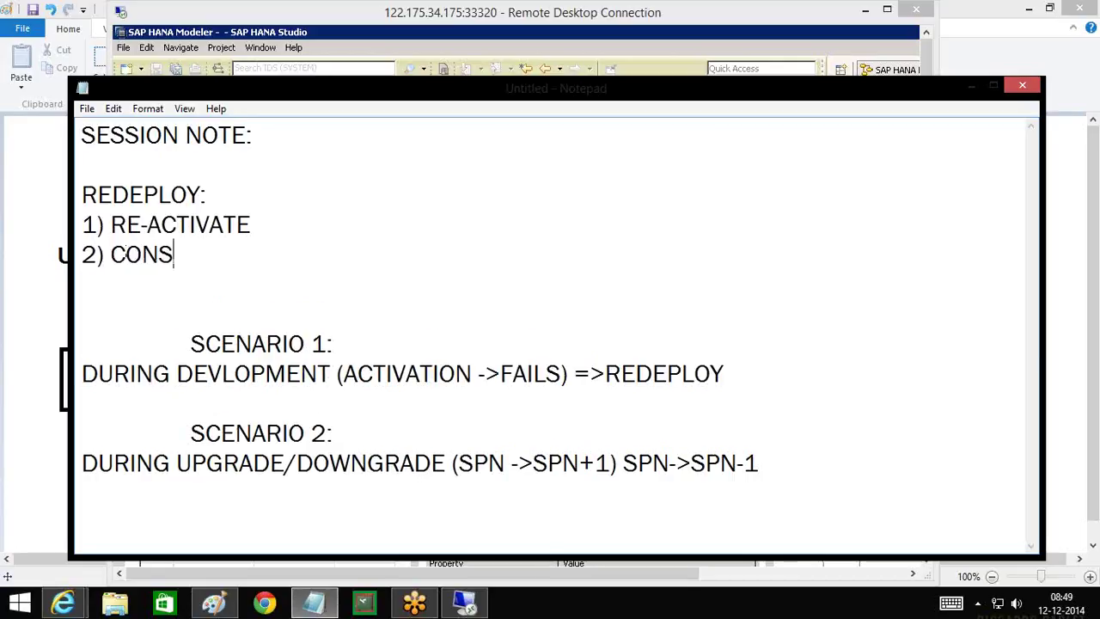
{"action": "type", "text": "ISTENCY CHECK"}
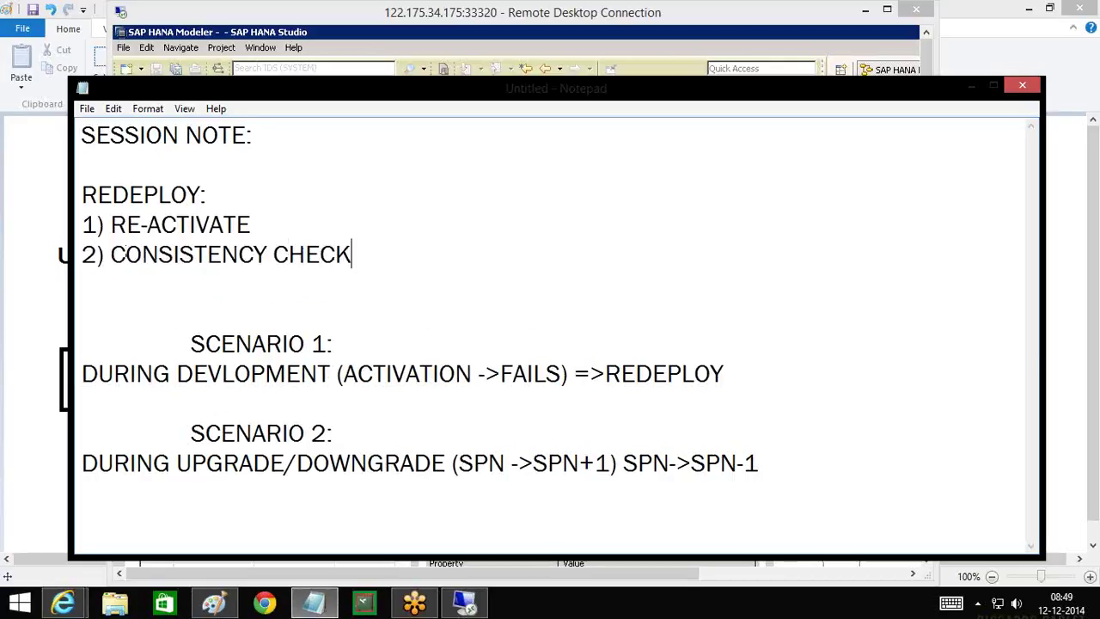
{"action": "key", "text": "Return"}
{"action": "type", "text": "3) "}
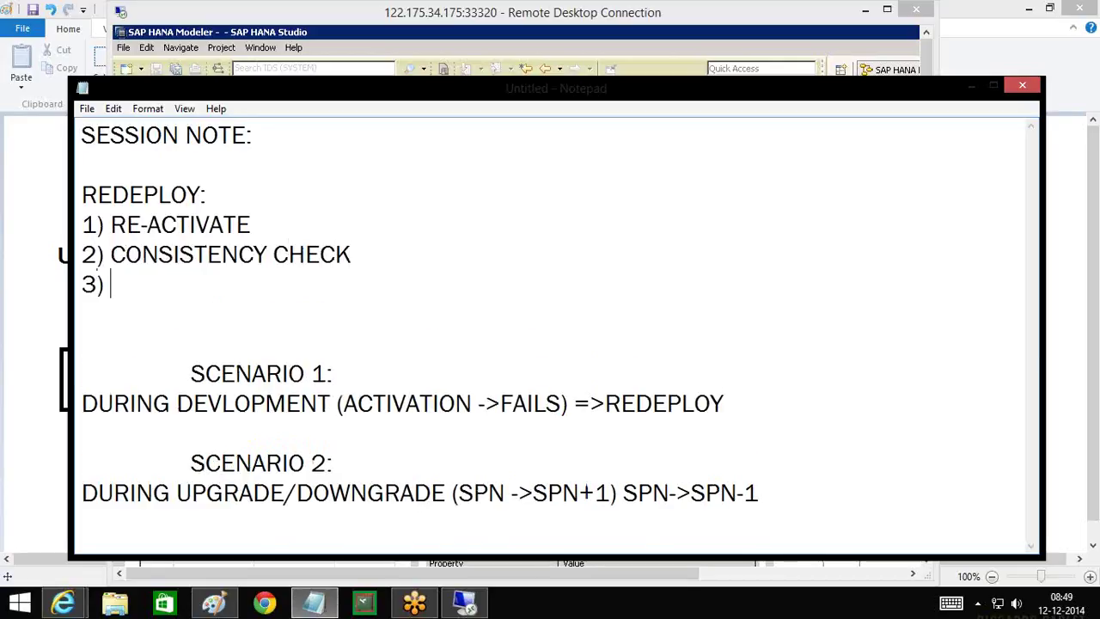
{"action": "type", "text": "COMPATIBILITY CHEC"}
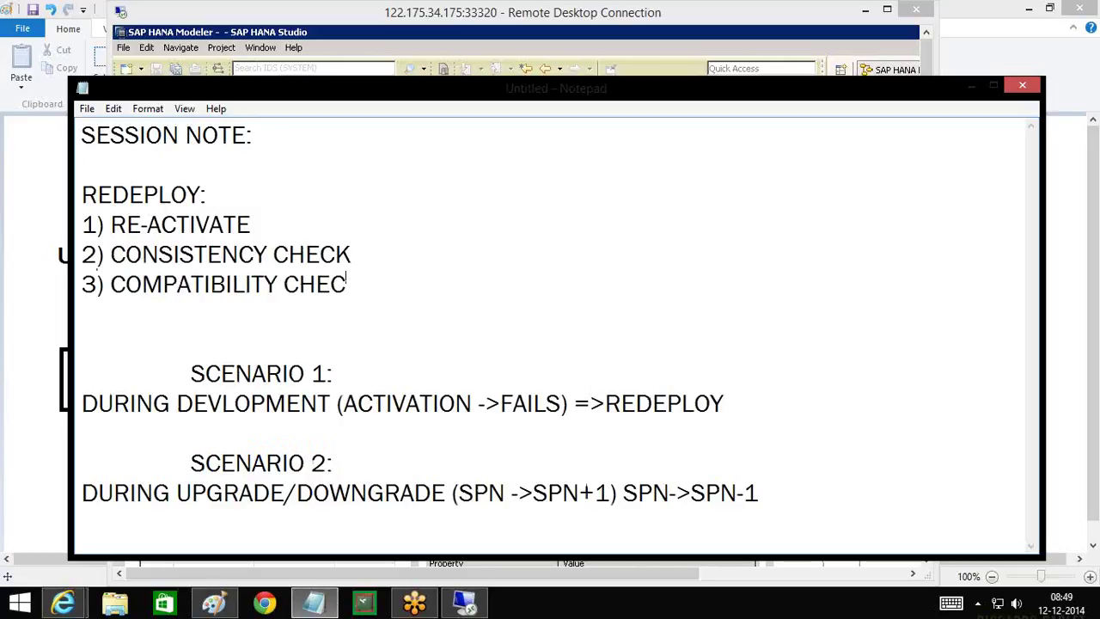
{"action": "type", "text": "K"}
{"action": "left_click", "coordinate": [191, 340]}
{"action": "key", "text": "Delete"}
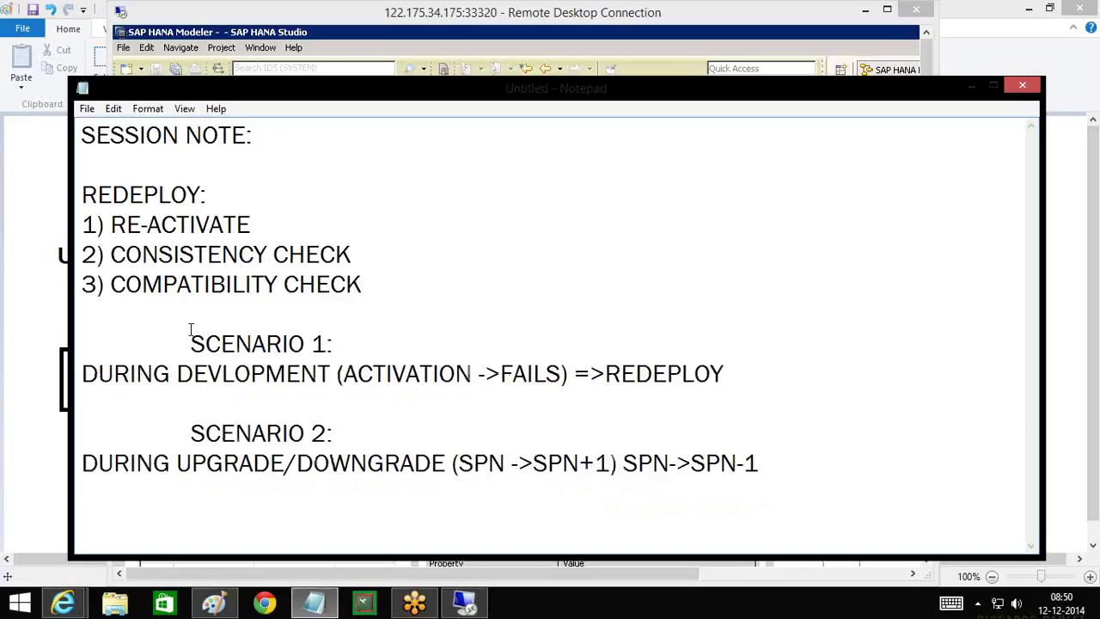
- Review the redeploy list and both scenario descriptions, highlighting the key terms one after another
{"action": "left_click_drag", "start_coordinate": [372, 373], "coordinate": [736, 375]}
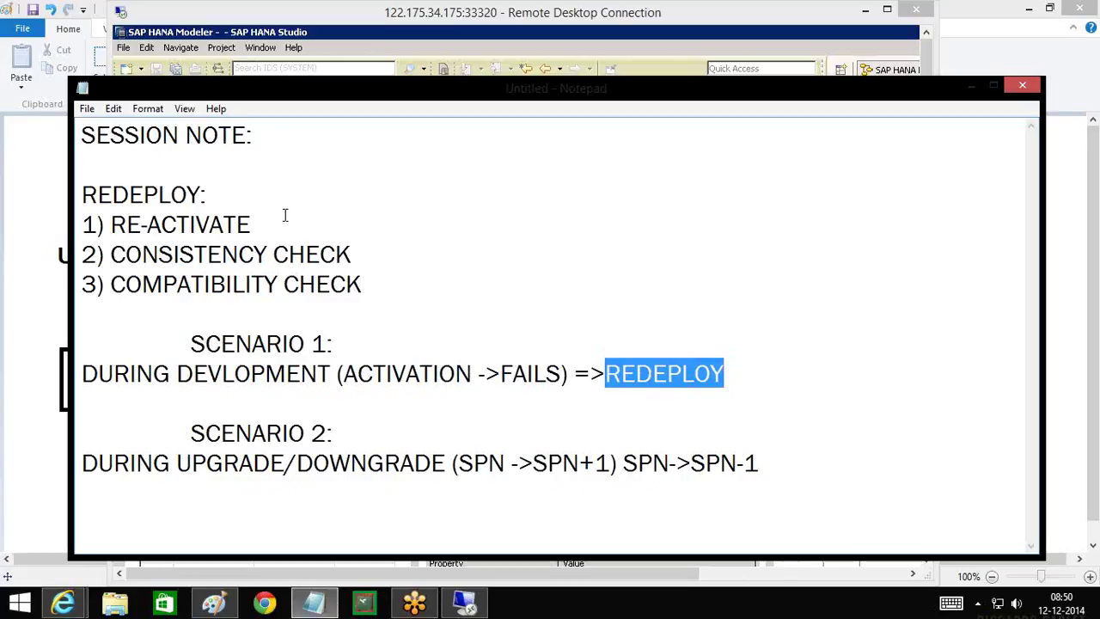
{"action": "left_click_drag", "start_coordinate": [251, 224], "coordinate": [112, 224]}
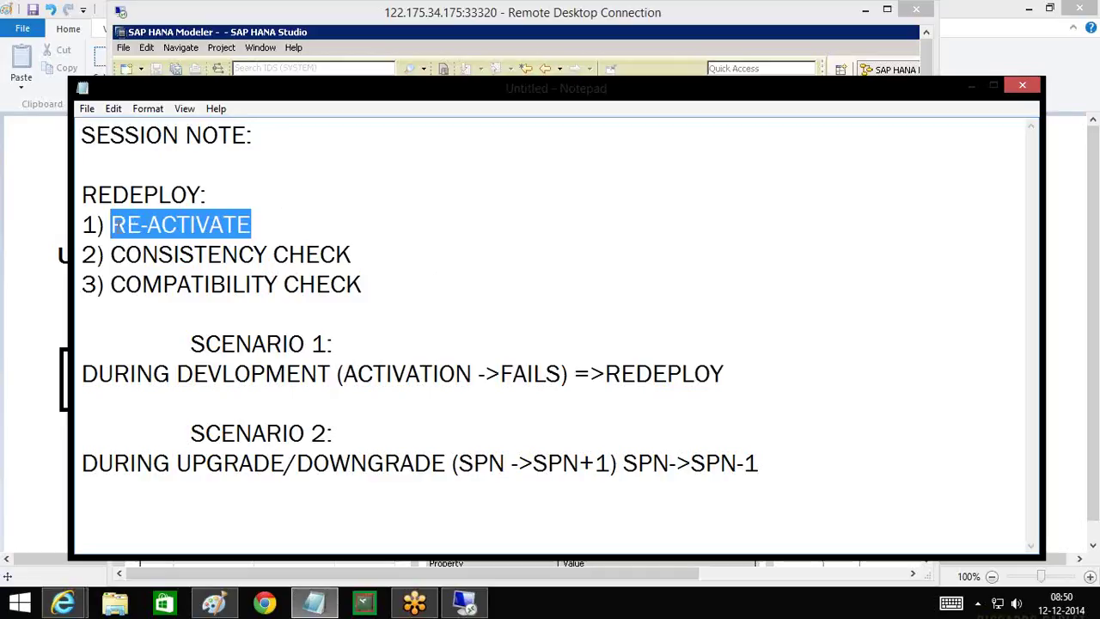
{"action": "left_click_drag", "start_coordinate": [111, 254], "coordinate": [290, 254]}
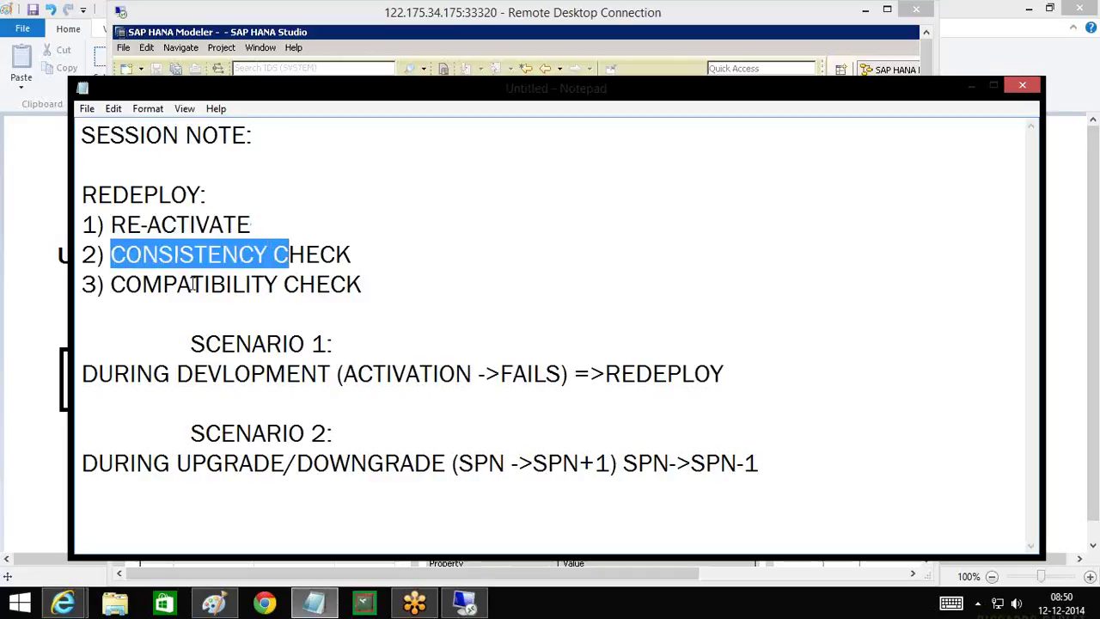
{"action": "left_click_drag", "start_coordinate": [191, 284], "coordinate": [316, 283]}
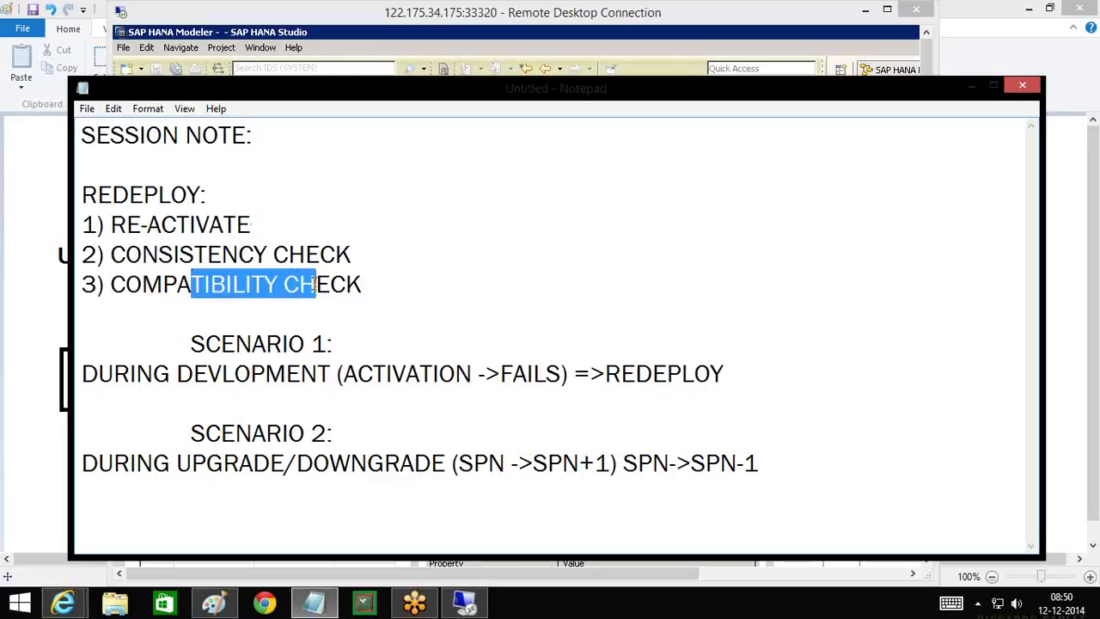
{"action": "left_click", "coordinate": [738, 378]}
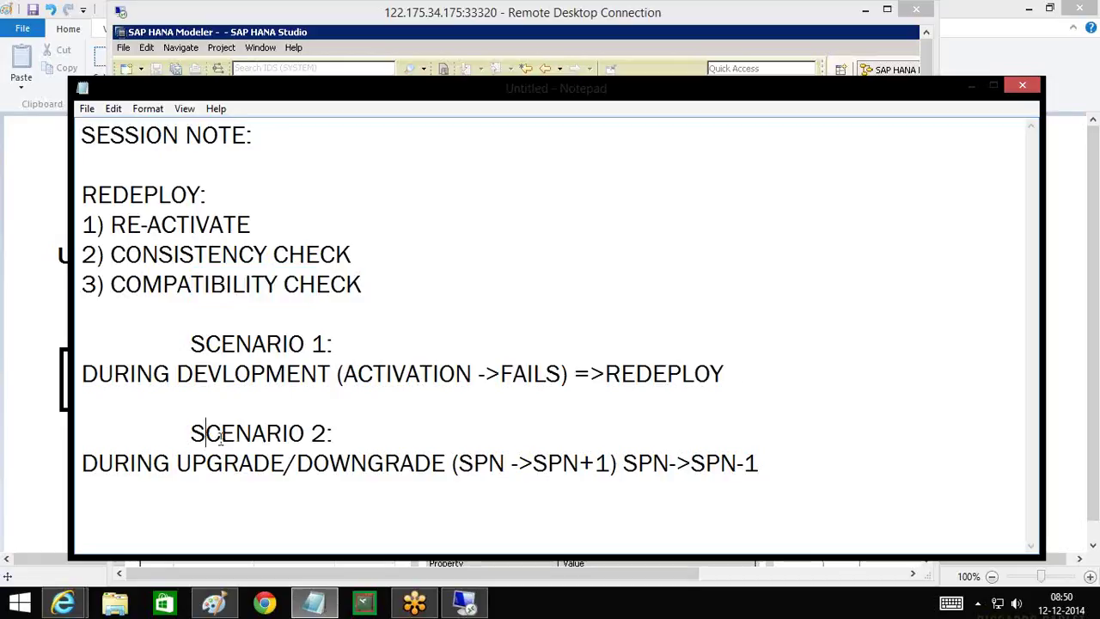
{"action": "left_click_drag", "start_coordinate": [205, 433], "coordinate": [327, 433]}
{"action": "left_click_drag", "start_coordinate": [176, 462], "coordinate": [284, 464]}
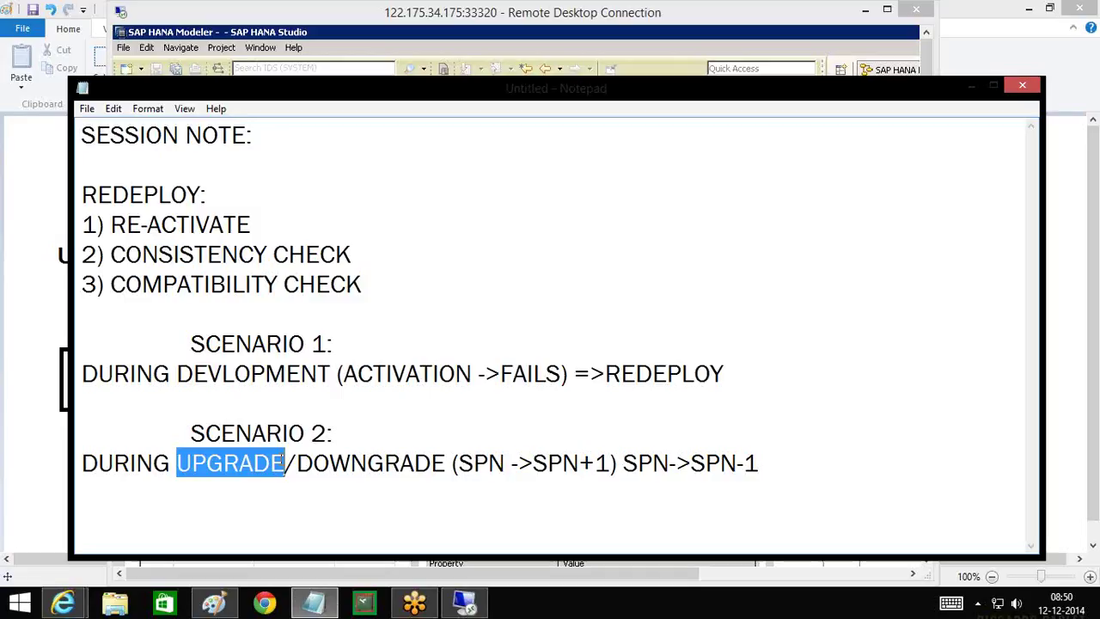
{"action": "left_click_drag", "start_coordinate": [297, 464], "coordinate": [444, 464]}
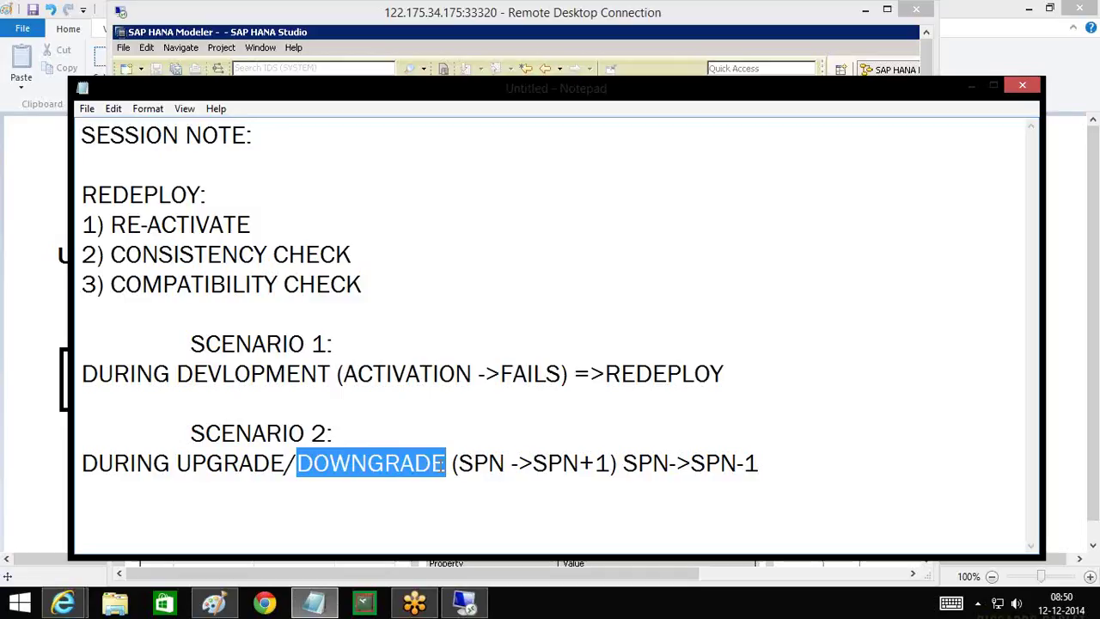
{"action": "left_click_drag", "start_coordinate": [361, 285], "coordinate": [40, 197]}
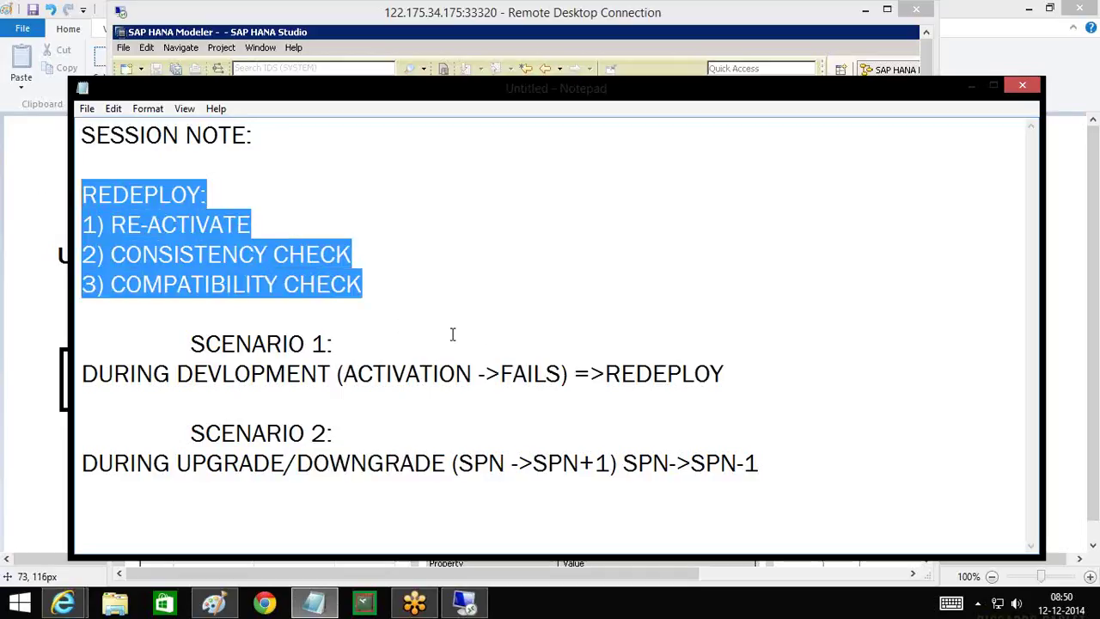
- Remove the blank line between the "SESSION NOTE:" title and the "REDEPLOY:" heading
{"action": "left_click", "coordinate": [256, 160]}
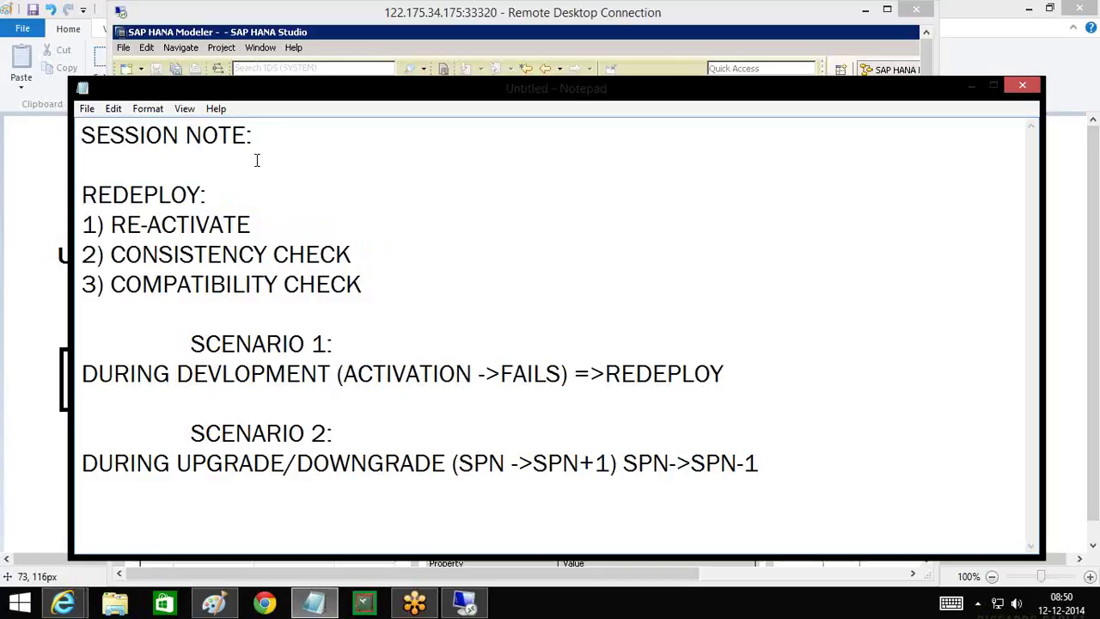
{"action": "key", "text": "Delete"}
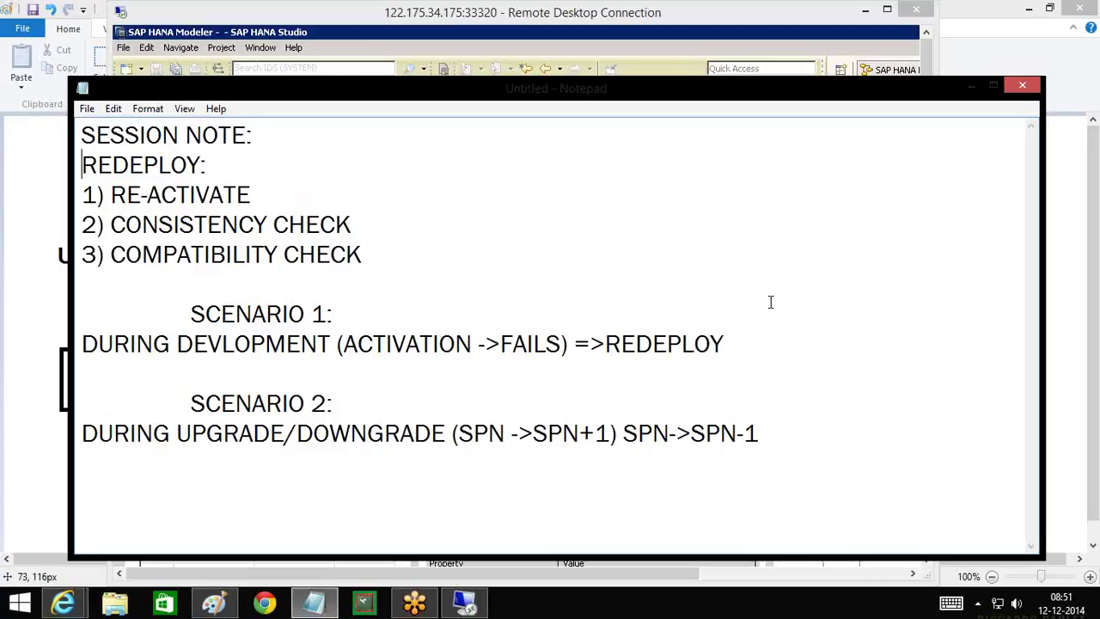
- Switch to the remote SAP HANA Studio session in full screen and mark the Mass Copy option and the SUBP01 subpackage
{"action": "left_click", "coordinate": [572, 33]}
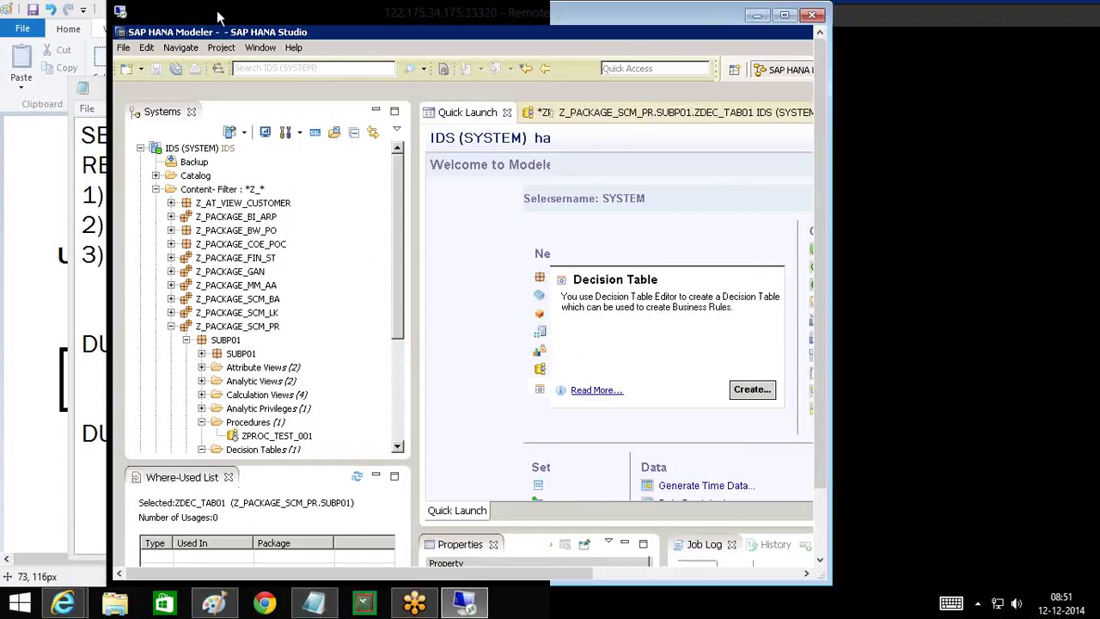
{"action": "double_click", "coordinate": [218, 15]}
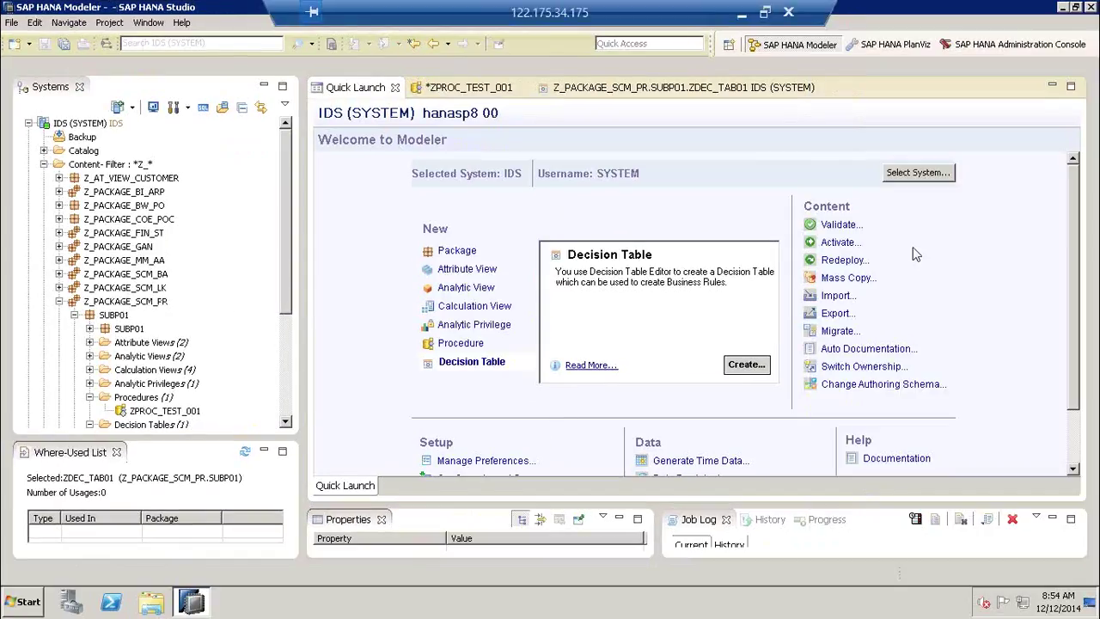
{"action": "mouse_move", "coordinate": [722, 299]}
{"action": "left_mouse_down"}
{"action": "mouse_move", "coordinate": [804, 282]}
{"action": "mouse_move", "coordinate": [792, 294]}
{"action": "left_mouse_up"}
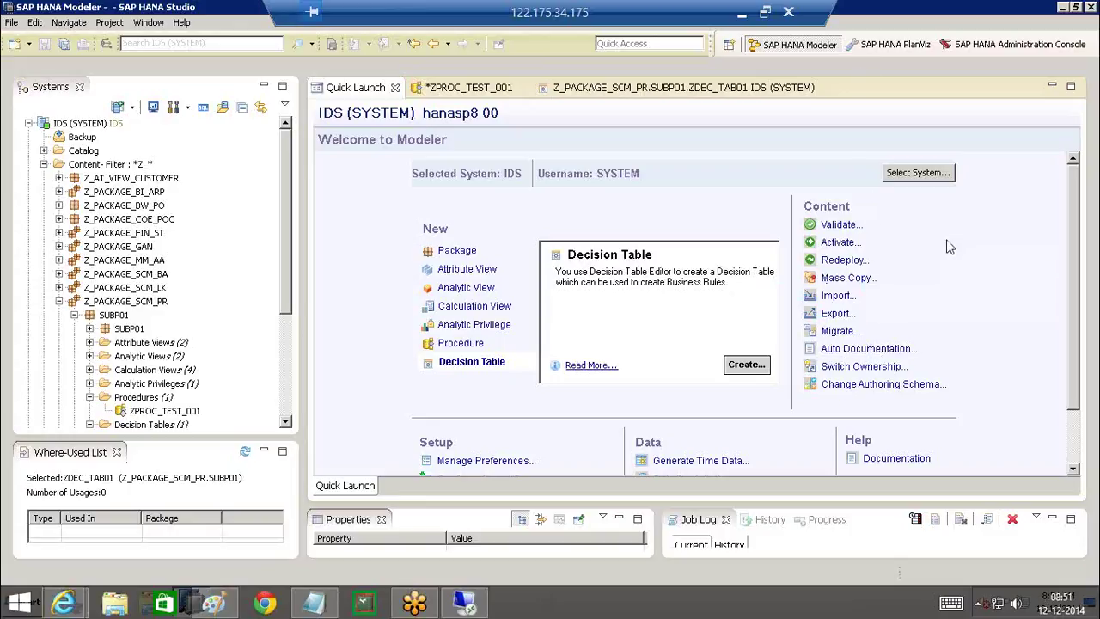
{"action": "mouse_move", "coordinate": [740, 316]}
{"action": "left_mouse_down"}
{"action": "mouse_move", "coordinate": [791, 275]}
{"action": "mouse_move", "coordinate": [783, 295]}
{"action": "left_mouse_up"}
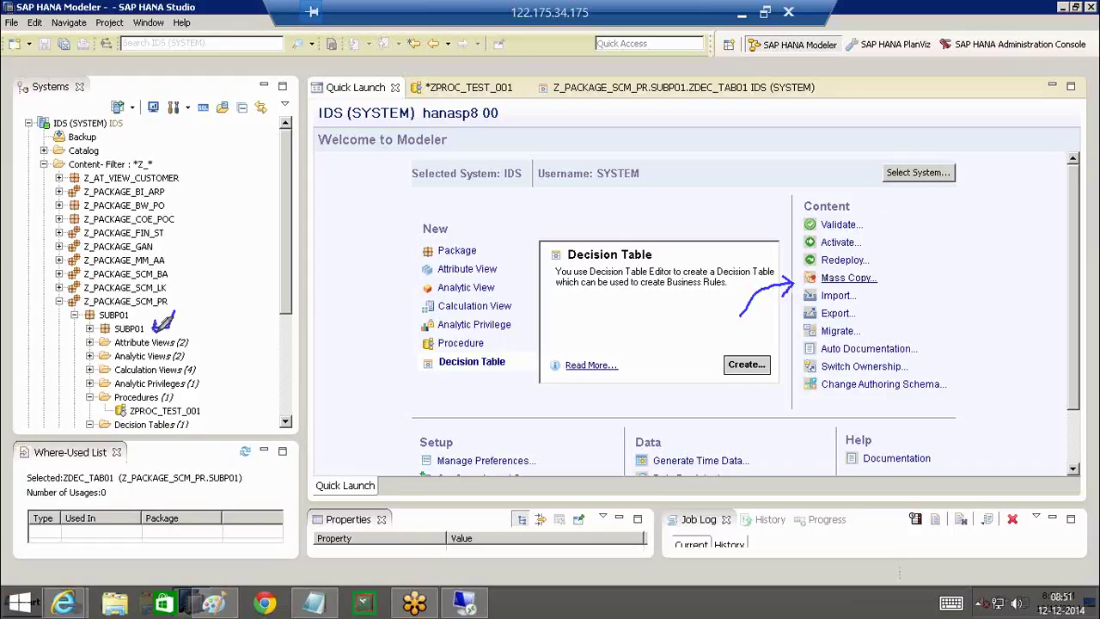
{"action": "mouse_move", "coordinate": [153, 330]}
{"action": "left_mouse_down"}
{"action": "mouse_move", "coordinate": [115, 341]}
{"action": "mouse_move", "coordinate": [156, 329]}
{"action": "mouse_move", "coordinate": [145, 318]}
{"action": "mouse_move", "coordinate": [129, 333]}
{"action": "mouse_move", "coordinate": [148, 337]}
{"action": "left_mouse_up"}
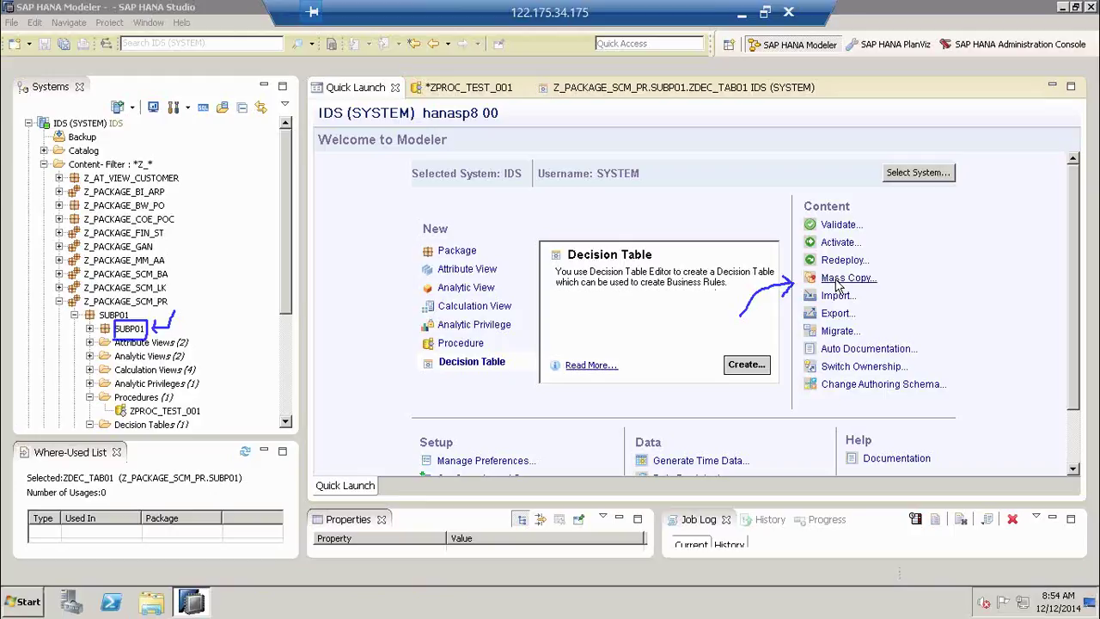
- Inspect the source and target package mapping in the Mass Copy wizard and close it without copying
{"action": "left_click", "coordinate": [842, 278]}
{"action": "left_click", "coordinate": [221, 181]}
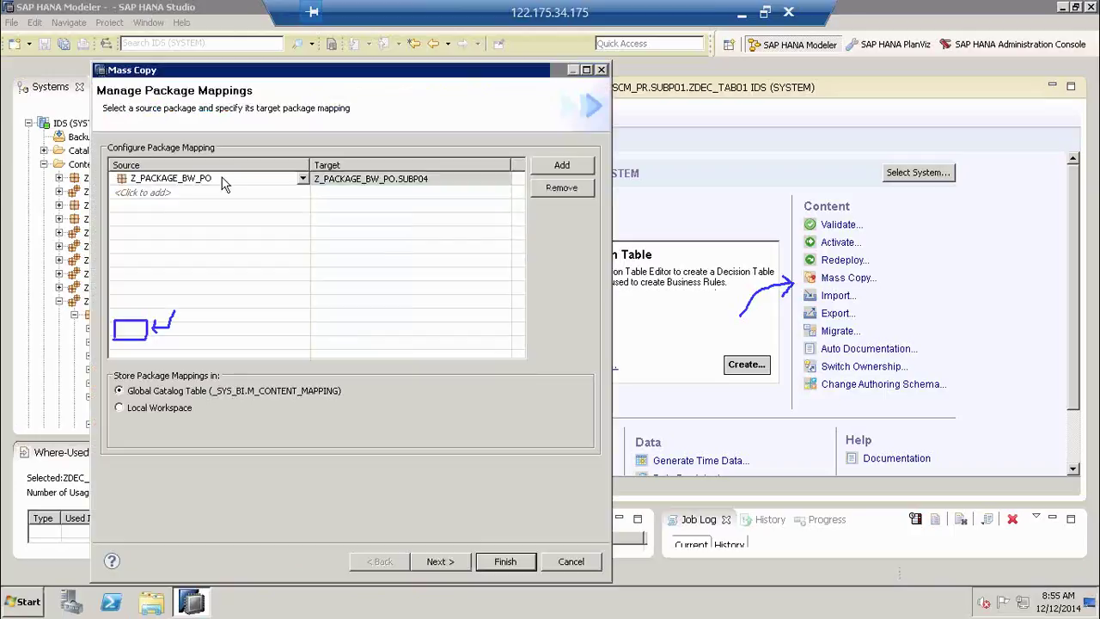
{"action": "left_click", "coordinate": [222, 180]}
{"action": "key", "text": "Return"}
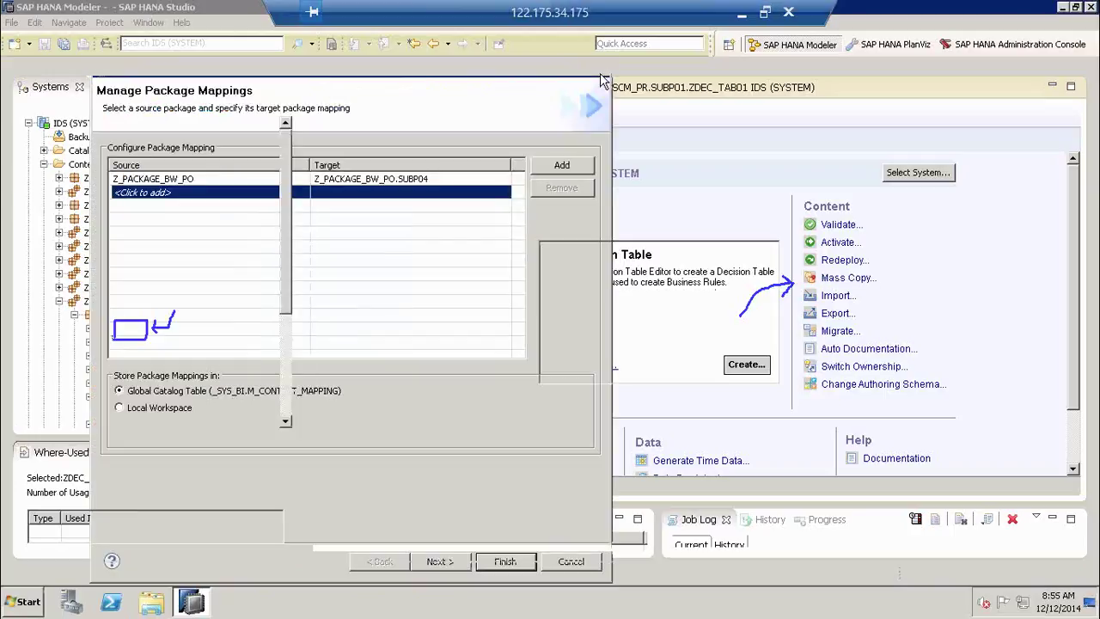
{"action": "left_click", "coordinate": [601, 71]}
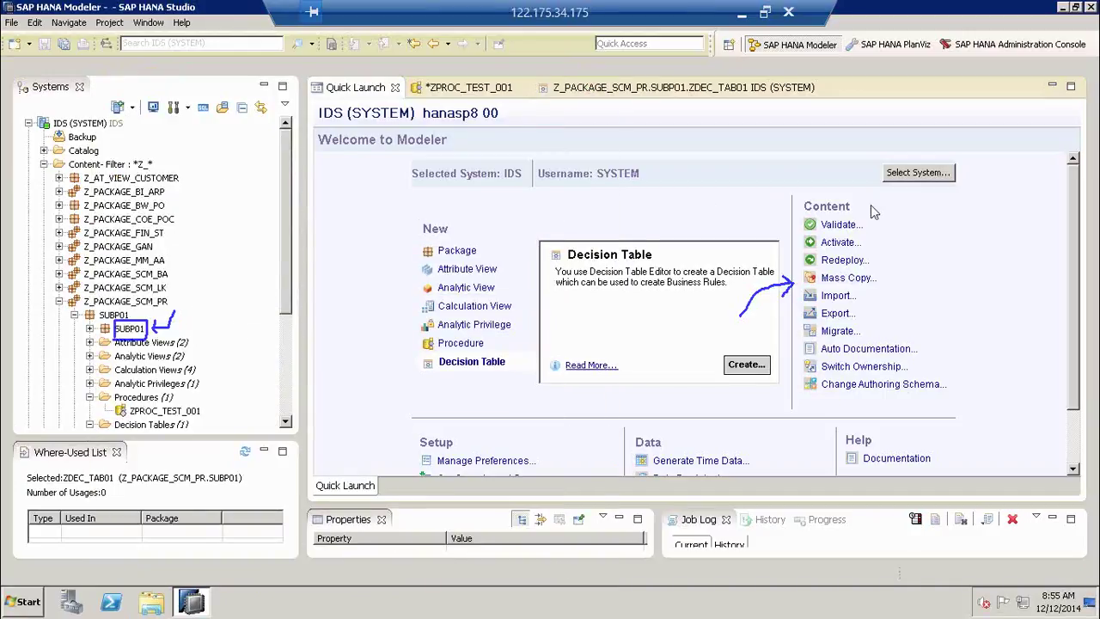
- Clear the drawn marks and outline the Import and Export options in the Content section
{"action": "right_click", "coordinate": [899, 309]}
{"action": "left_click", "coordinate": [902, 310]}
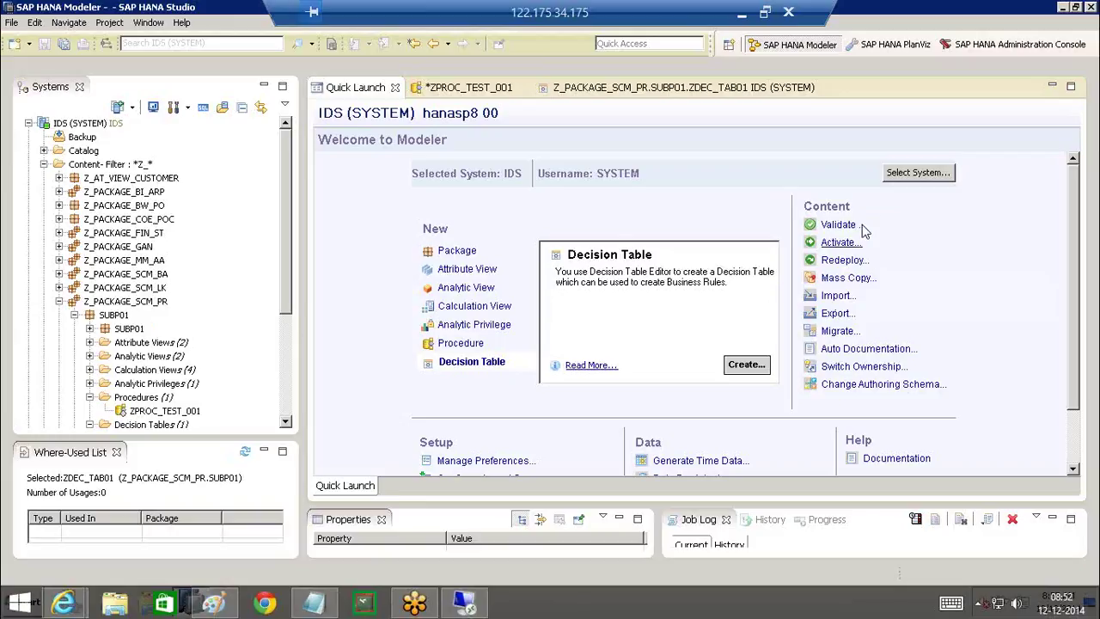
{"action": "mouse_move", "coordinate": [857, 287]}
{"action": "left_mouse_down"}
{"action": "mouse_move", "coordinate": [795, 296]}
{"action": "mouse_move", "coordinate": [787, 323]}
{"action": "mouse_move", "coordinate": [864, 323]}
{"action": "mouse_move", "coordinate": [863, 291]}
{"action": "left_mouse_up"}
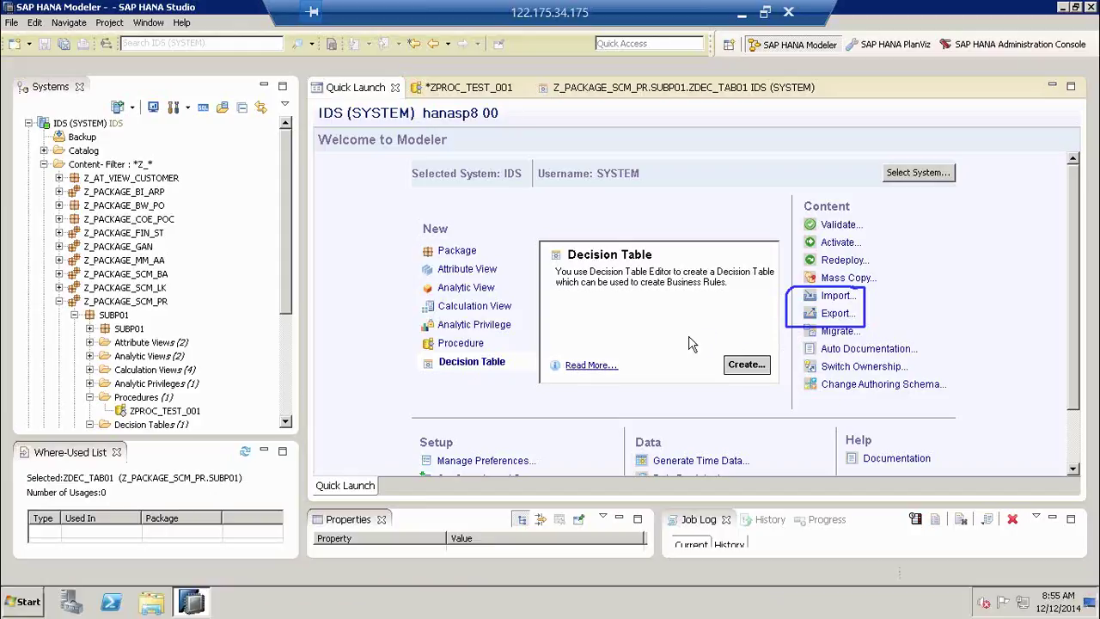
- Return to the session notes in Notepad and add a separator line of equals signs below the scenario 2 description
{"action": "left_click", "coordinate": [766, 14]}
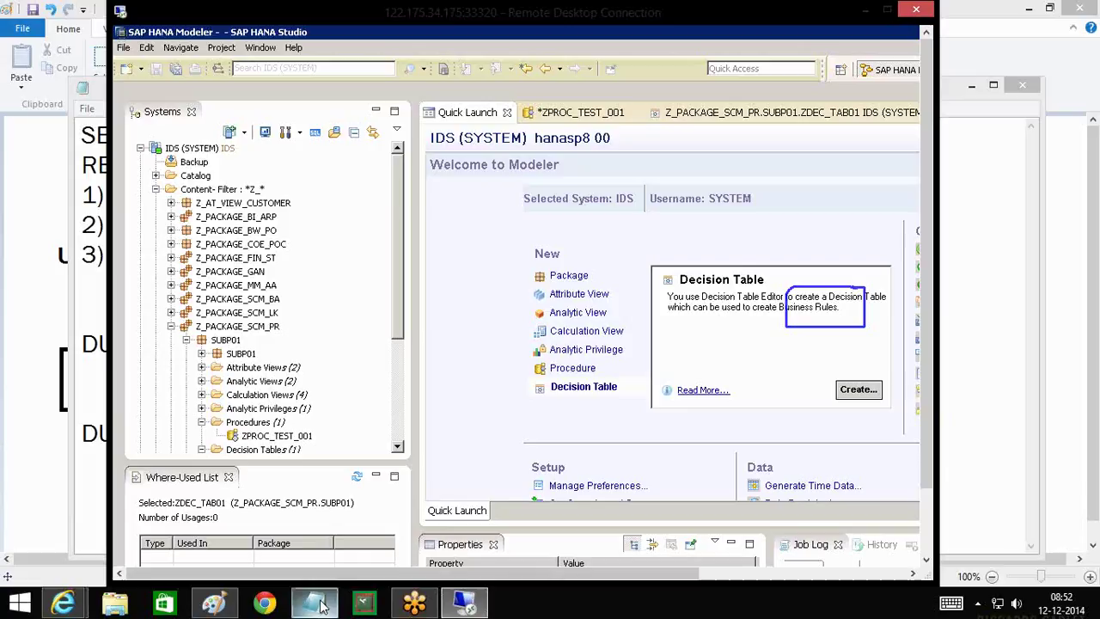
{"action": "left_click", "coordinate": [319, 605]}
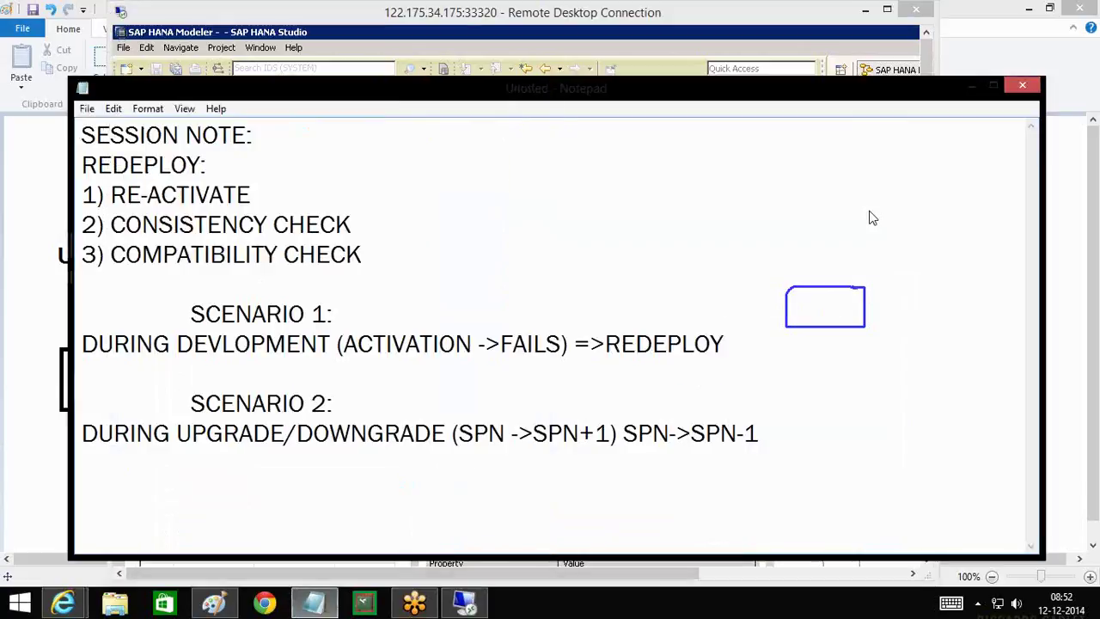
{"action": "type", "text": "==========================================="}
{"action": "type", "text": "==============="}
{"action": "key", "text": "Return"}
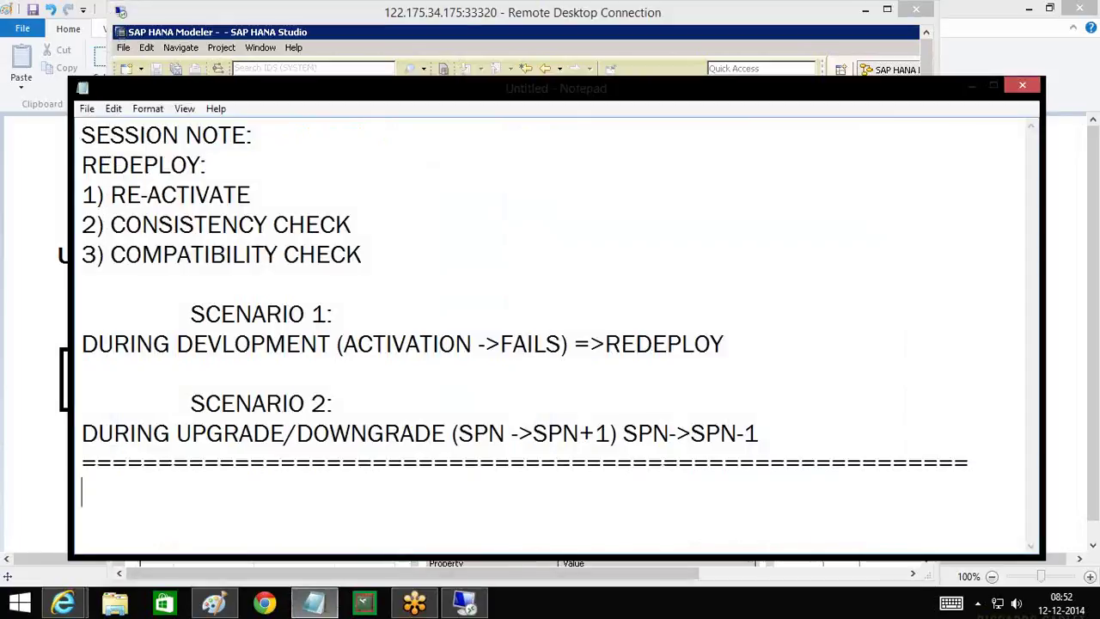
- Add a run of blank lines below the separator and write the new topic heading "TRANSPORT?"
{"action": "key", "text": "Return"}
{"action": "key", "text": "Return"}
{"action": "key", "text": "Return"}
{"action": "key", "text": "Return"}
{"action": "key", "text": "Return"}
{"action": "key", "text": "Return"}
{"action": "key", "text": "Return"}
{"action": "key", "text": "Return"}
{"action": "key", "text": "Return"}
{"action": "key", "text": "Return"}
{"action": "key", "text": "Return"}
{"action": "key", "text": "Return"}
{"action": "key", "text": "Return"}
{"action": "key", "text": "Return"}
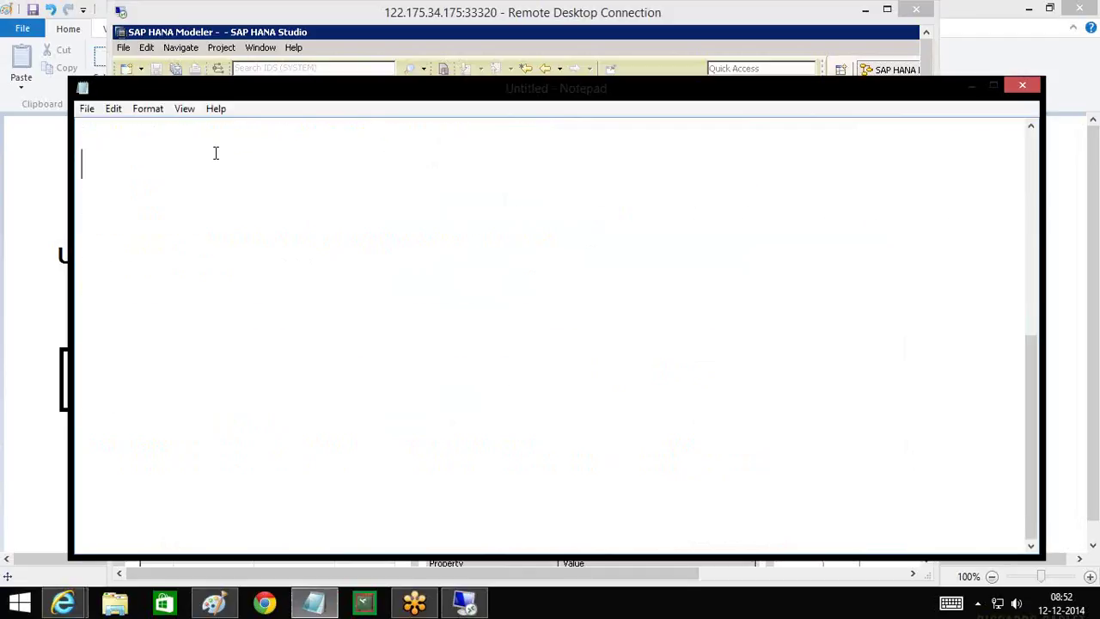
{"action": "type", "text": "TRANSP"}
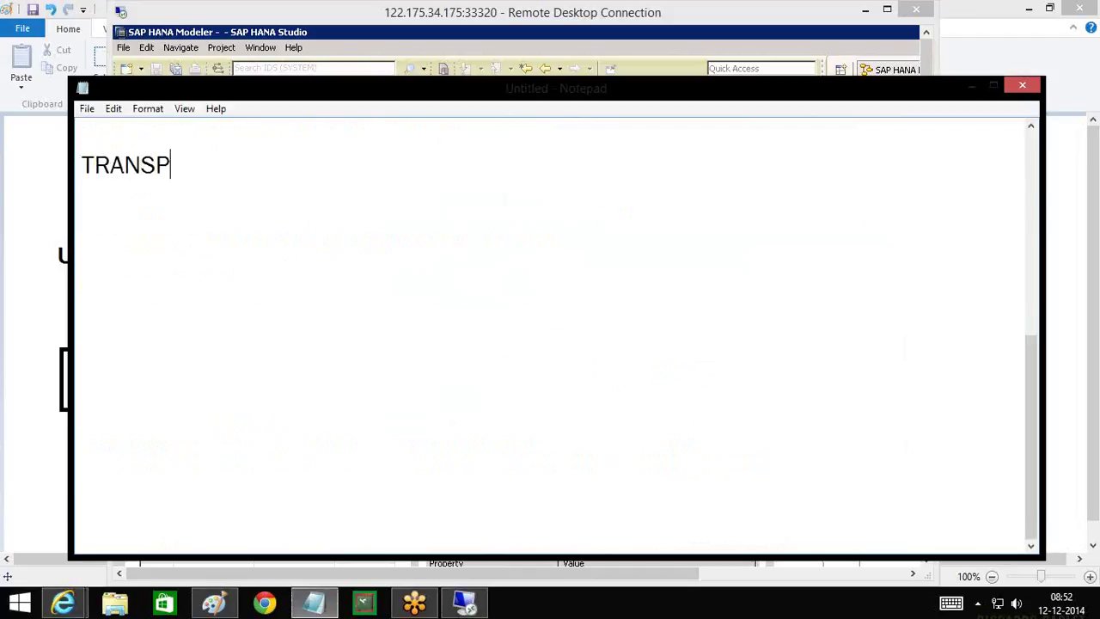
{"action": "type", "text": "ORT?"}
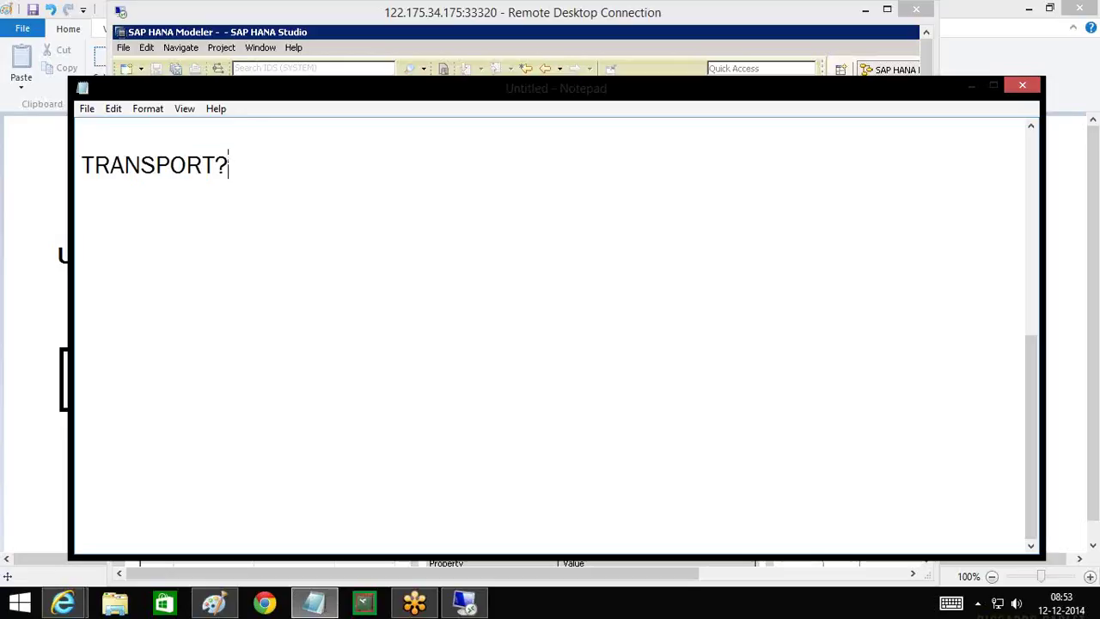
- Write the line "SEND A COPY OF THE OBJECTS" below the TRANSPORT? heading, separated from it by a blank line
{"action": "key", "text": "Return"}
{"action": "key", "text": "Return"}
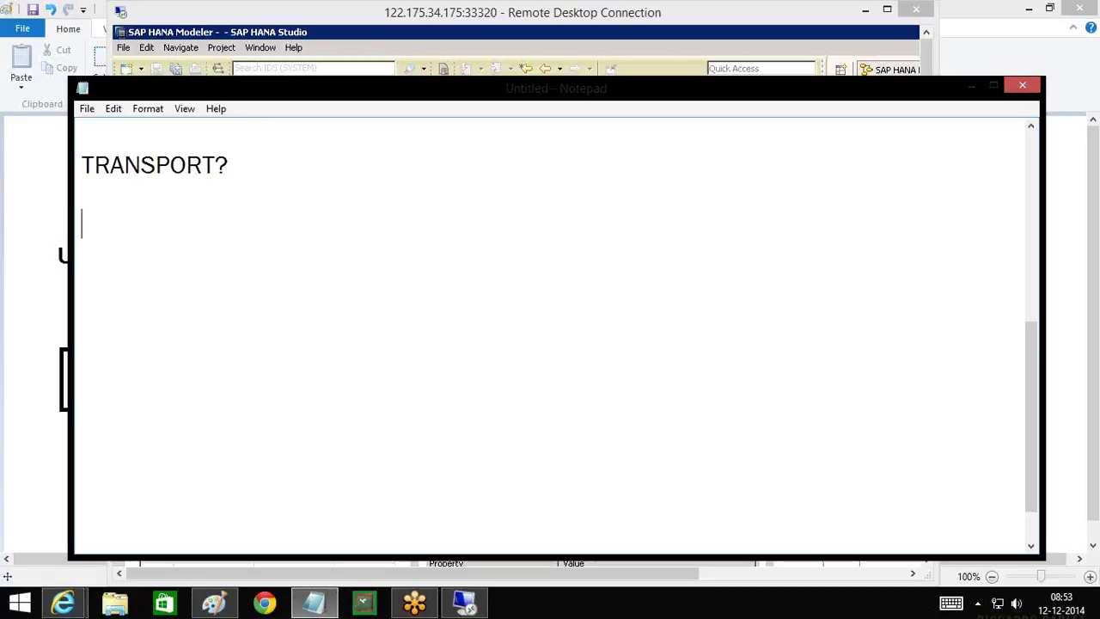
{"action": "type", "text": "SEND"}
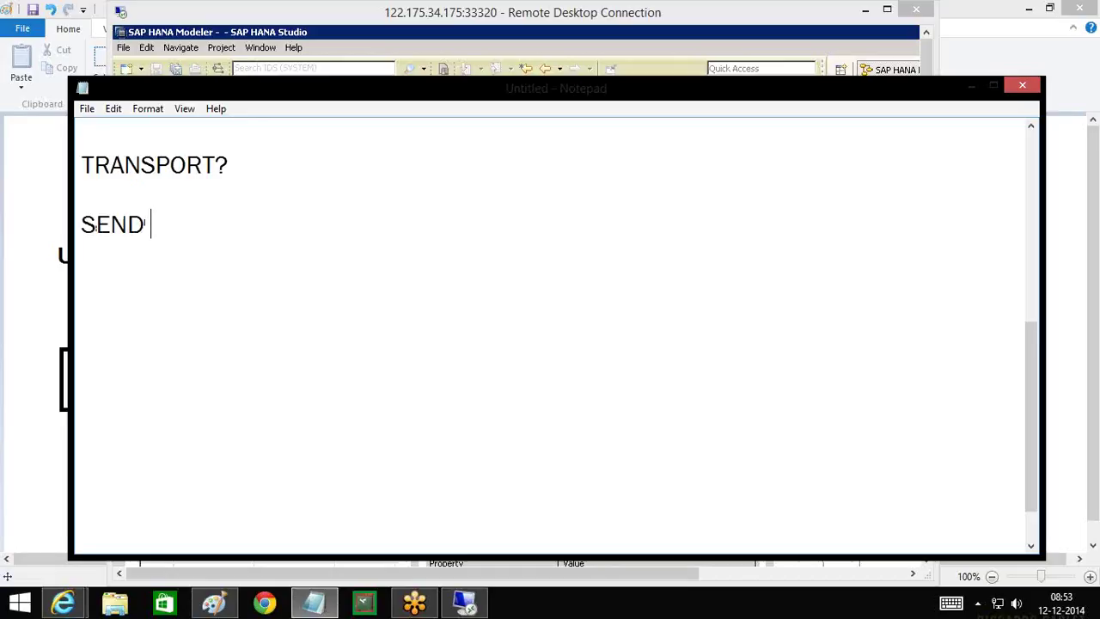
{"action": "key", "text": "BackSpace"}
{"action": "key", "text": "BackSpace"}
{"action": "key", "text": "BackSpace"}
{"action": "key", "text": "BackSpace"}
{"action": "key", "text": "BackSpace"}
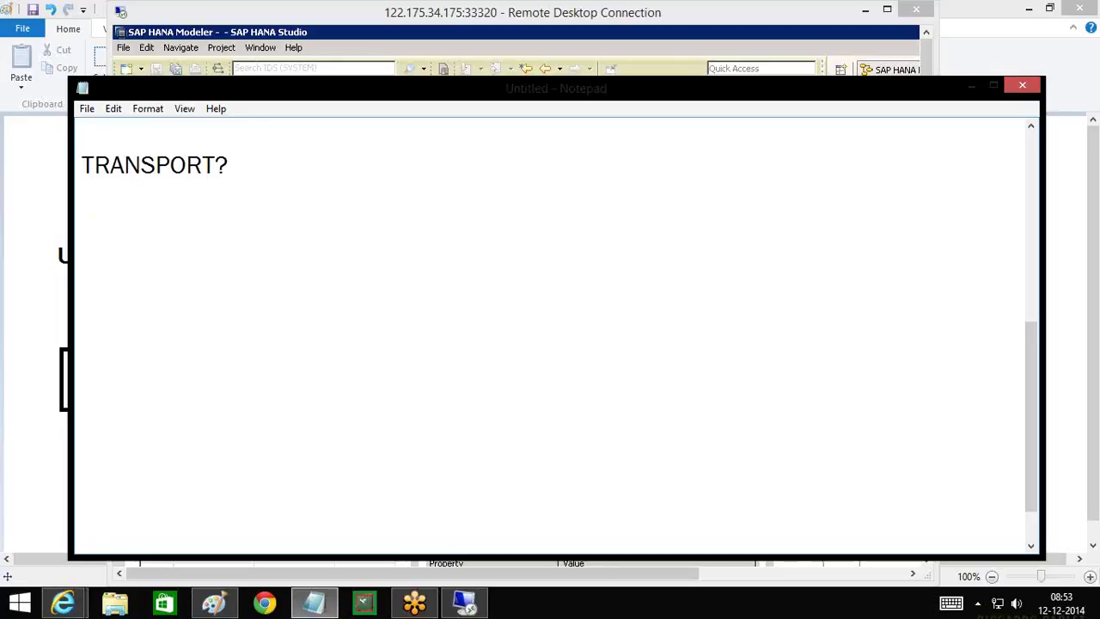
{"action": "type", "text": "SEND"}
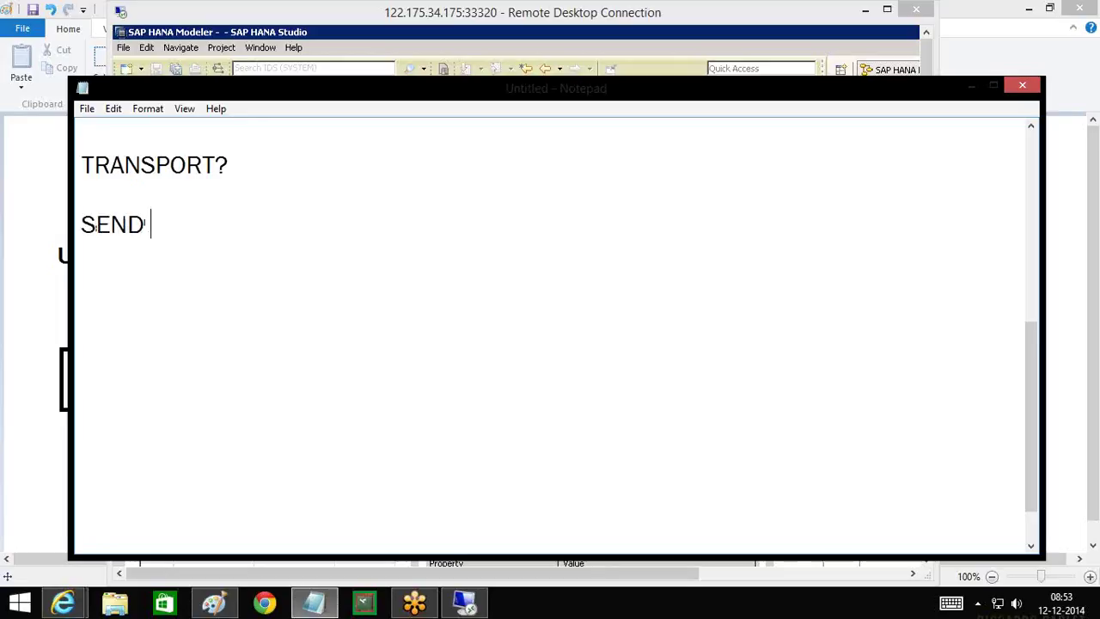
{"action": "type", "text": " A COPY "}
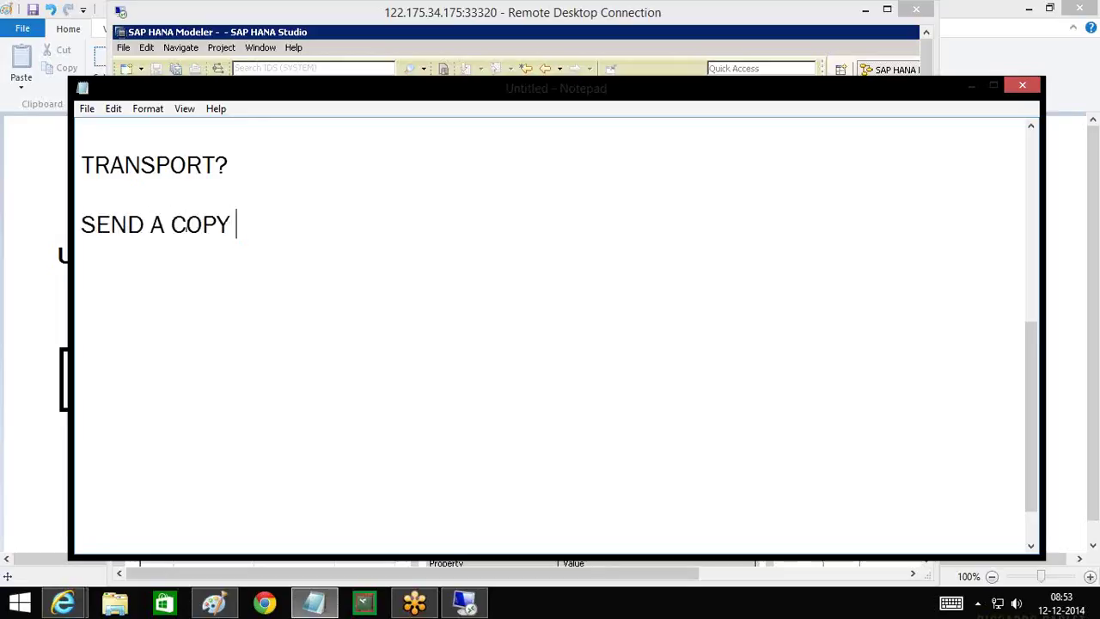
{"action": "type", "text": "OF THE O"}
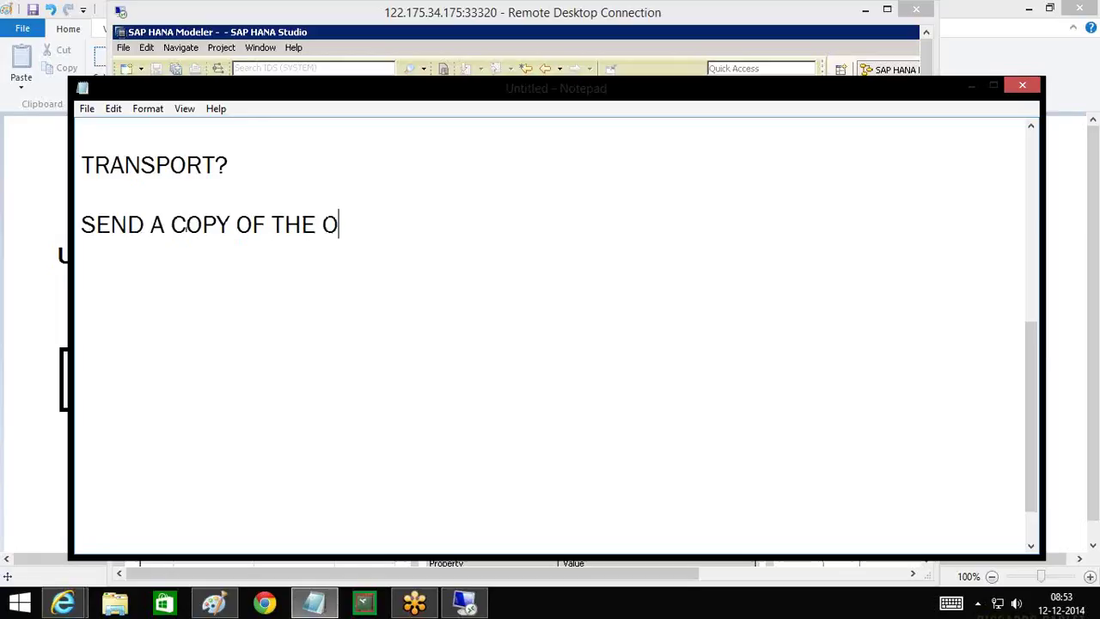
{"action": "type", "text": "BJECTS"}
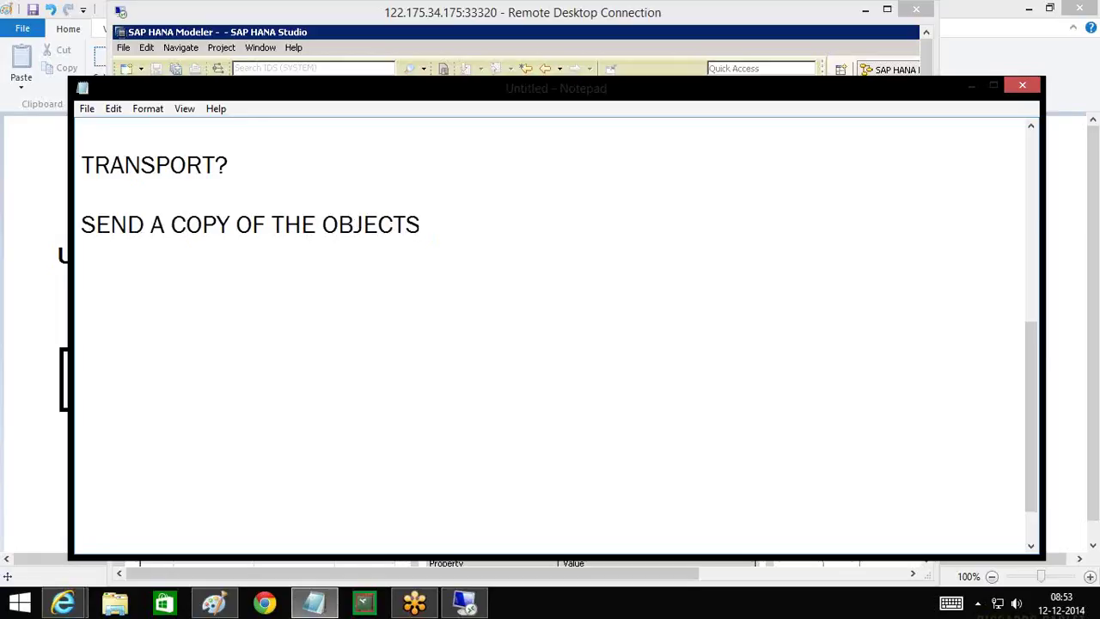
- Add the tab-spaced system landscape line "DEV -> QA -> PROD" below the objects line, leaving one blank line between them
{"action": "key", "text": "Return"}
{"action": "key", "text": "Return"}
{"action": "type", "text": "DEV"}
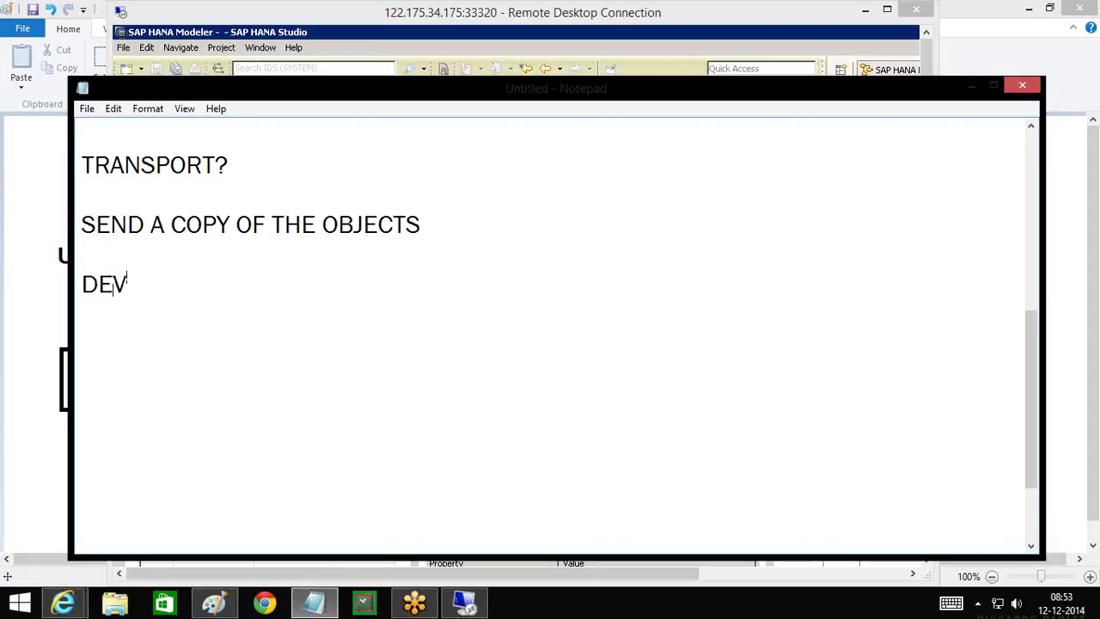
{"action": "key", "text": "Tab"}
{"action": "key", "text": "Tab"}
{"action": "type", "text": "->"}
{"action": "key", "text": "Tab"}
{"action": "type", "text": "QS"}
{"action": "key", "text": "BackSpace"}
{"action": "type", "text": "A"}
{"action": "key", "text": "Tab"}
{"action": "type", "text": "->"}
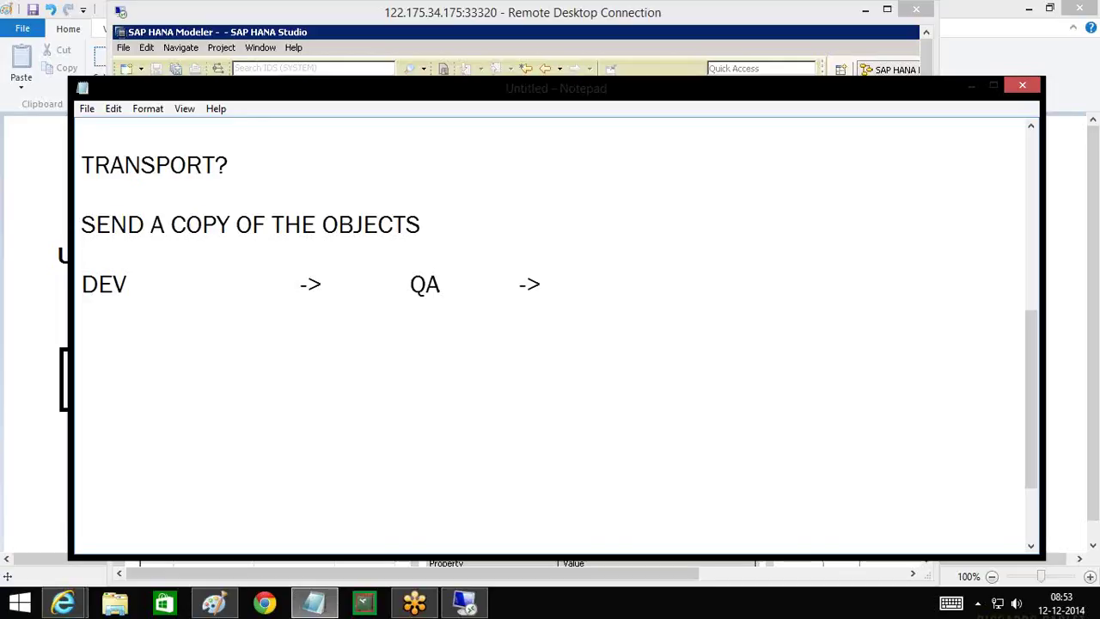
{"action": "key", "text": "Tab"}
{"action": "type", "text": "P"}
{"action": "type", "text": "D"}
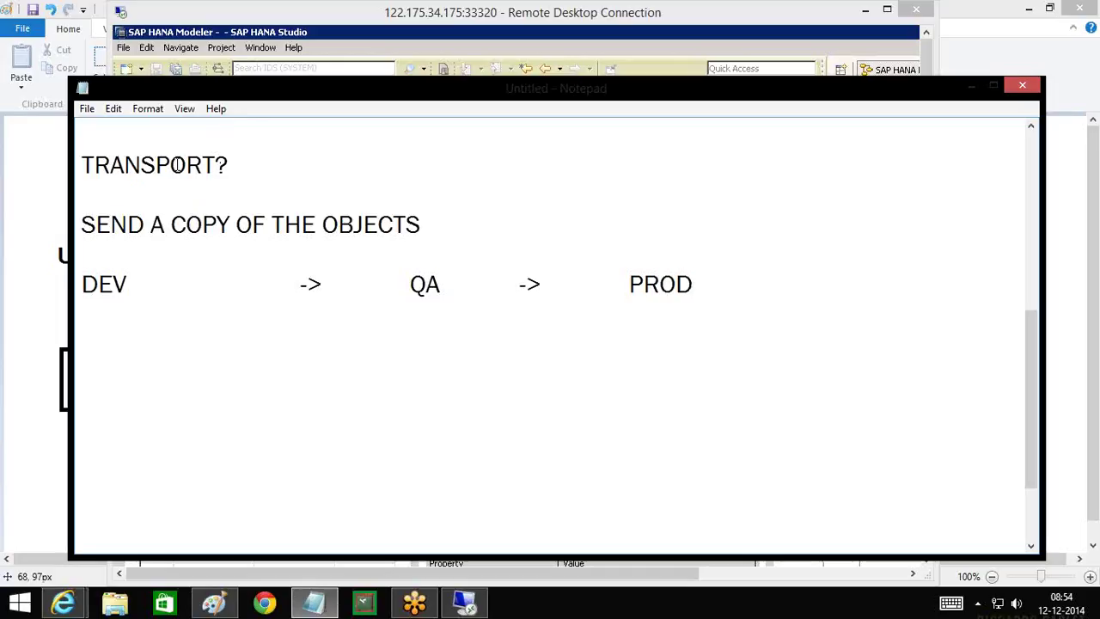
- Change the heading to "SAP TRANSPORT?" and remove the blank line beneath it
{"action": "left_click", "coordinate": [82, 165]}
{"action": "type", "text": "SAP"}
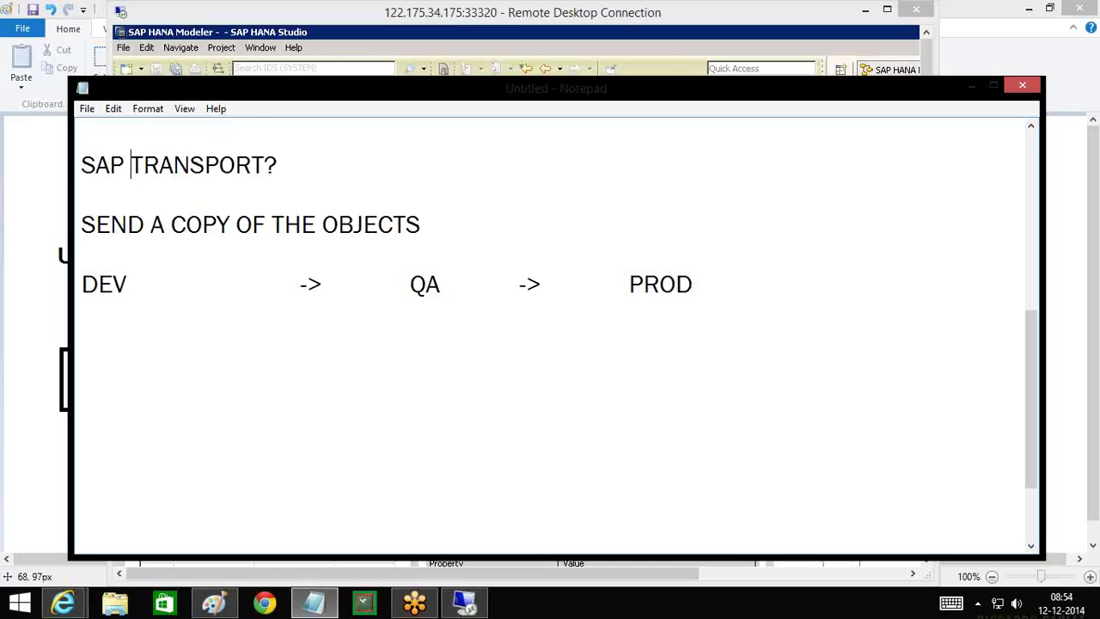
{"action": "left_click", "coordinate": [300, 191]}
{"action": "key", "text": "Delete"}
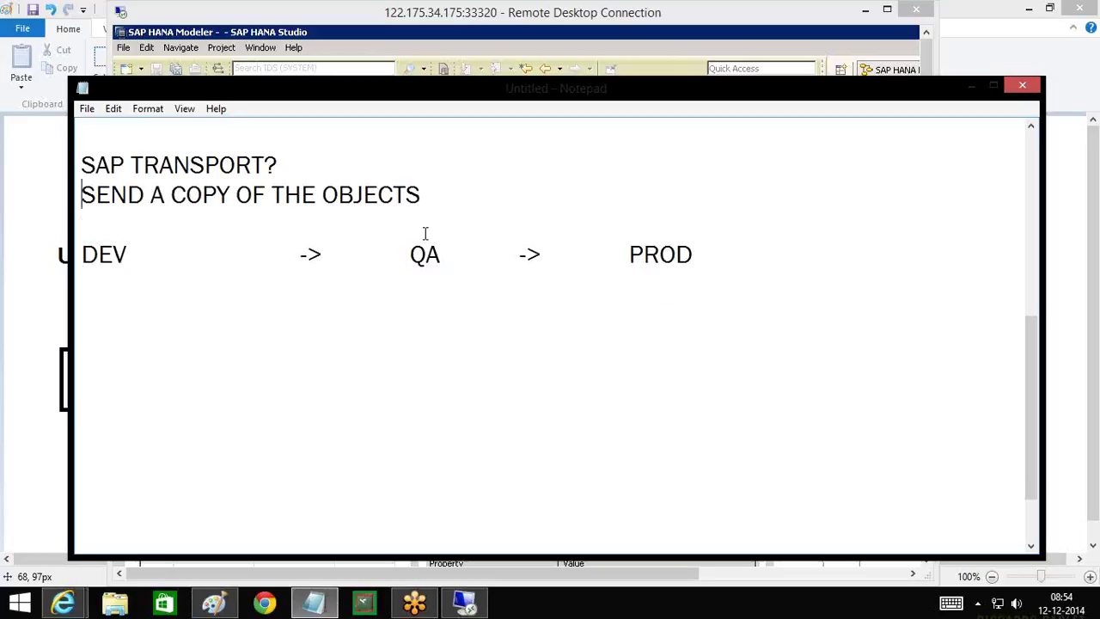
- Point out the two arrows in the landscape line and write "TRANSPORT NUMBER" on the blank line directly above it
{"action": "left_click_drag", "start_coordinate": [301, 254], "coordinate": [331, 254]}
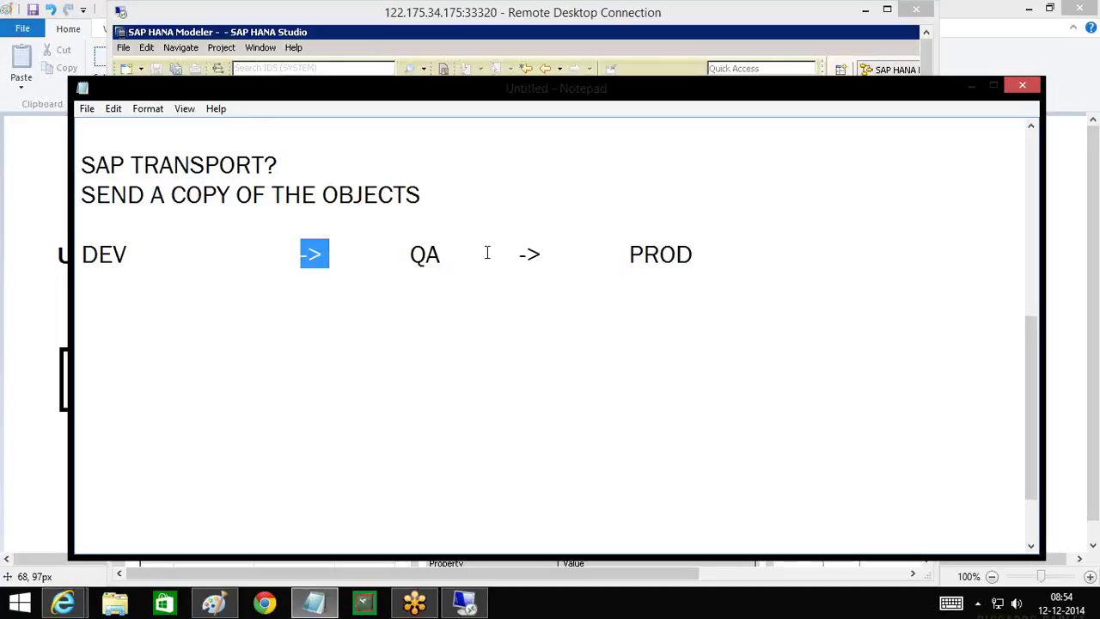
{"action": "left_click_drag", "start_coordinate": [517, 254], "coordinate": [542, 253]}
{"action": "left_click", "coordinate": [412, 214]}
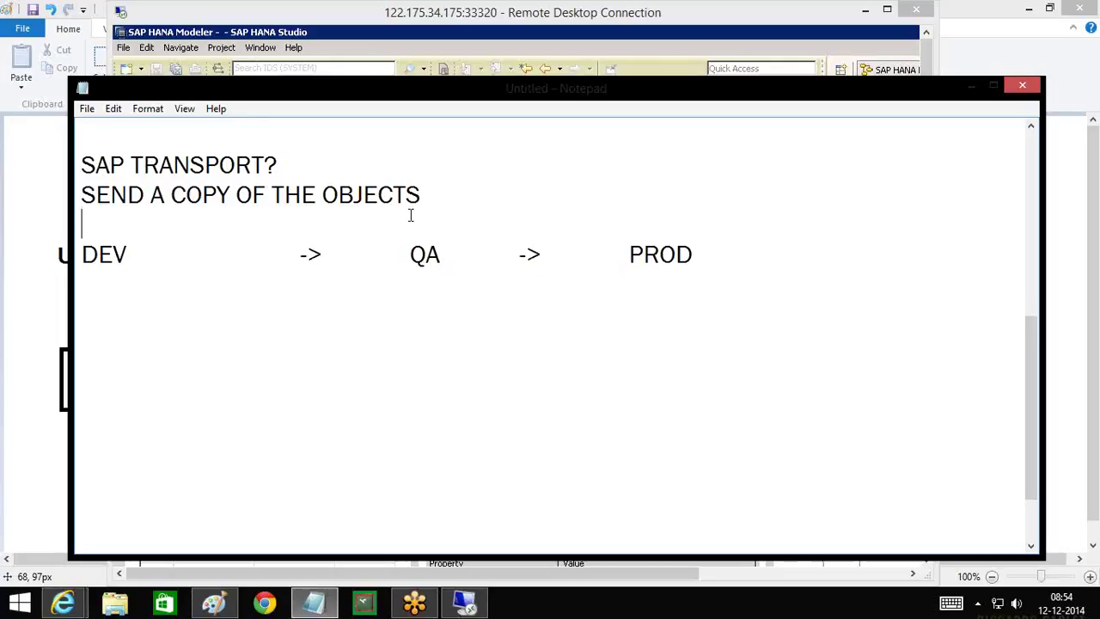
{"action": "type", "text": "TRAN"}
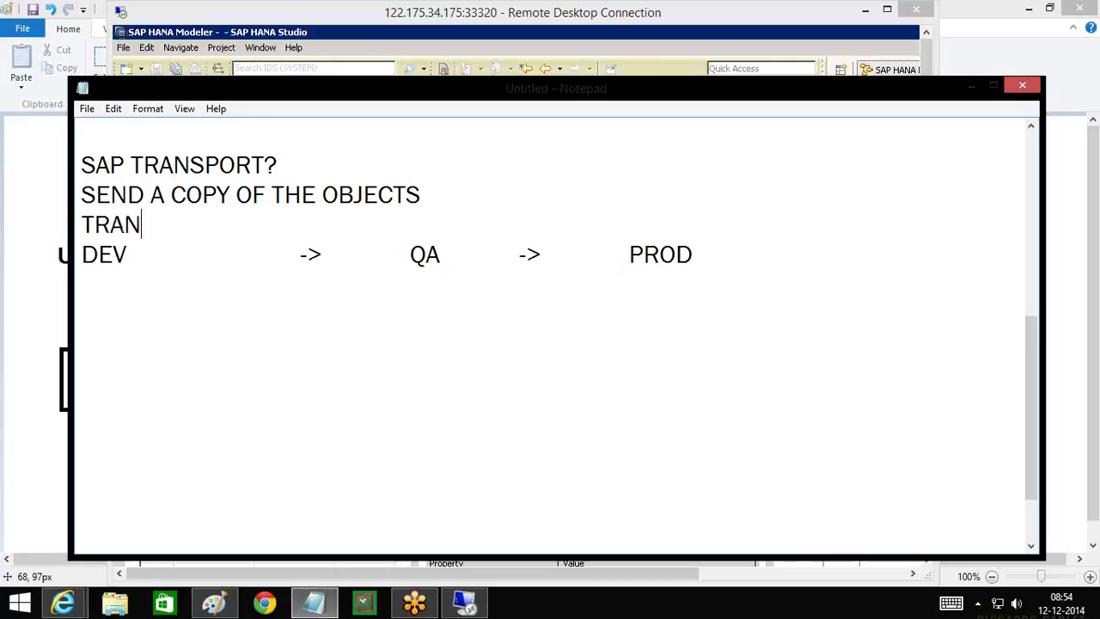
{"action": "type", "text": "SPORT "}
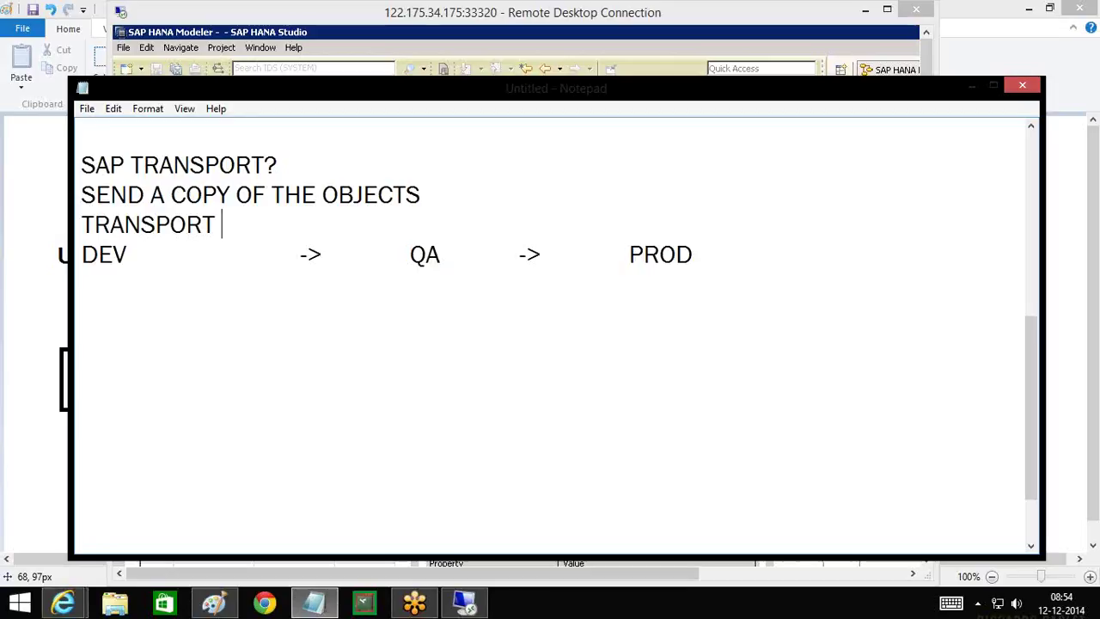
{"action": "type", "text": "NUMBER"}
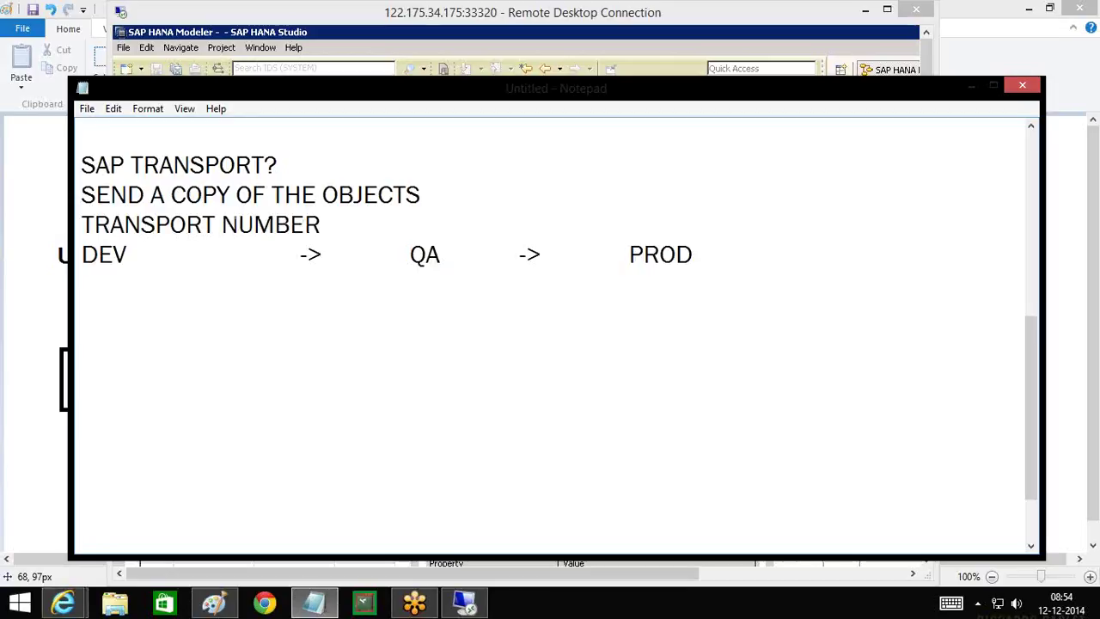
{"action": "key", "text": "Return"}
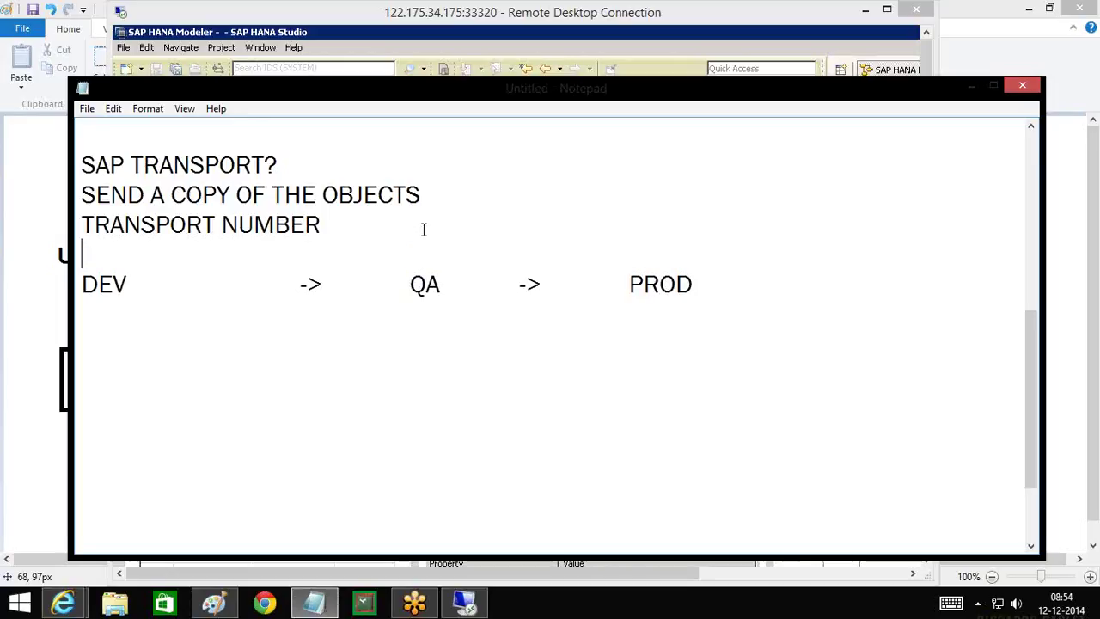
{"action": "key", "text": "Delete"}
- Write the new heading "SAP HANA TRANSPORT?" below the DEV-QA-PROD line, leaving one blank line between them
{"action": "left_click", "coordinate": [710, 246]}
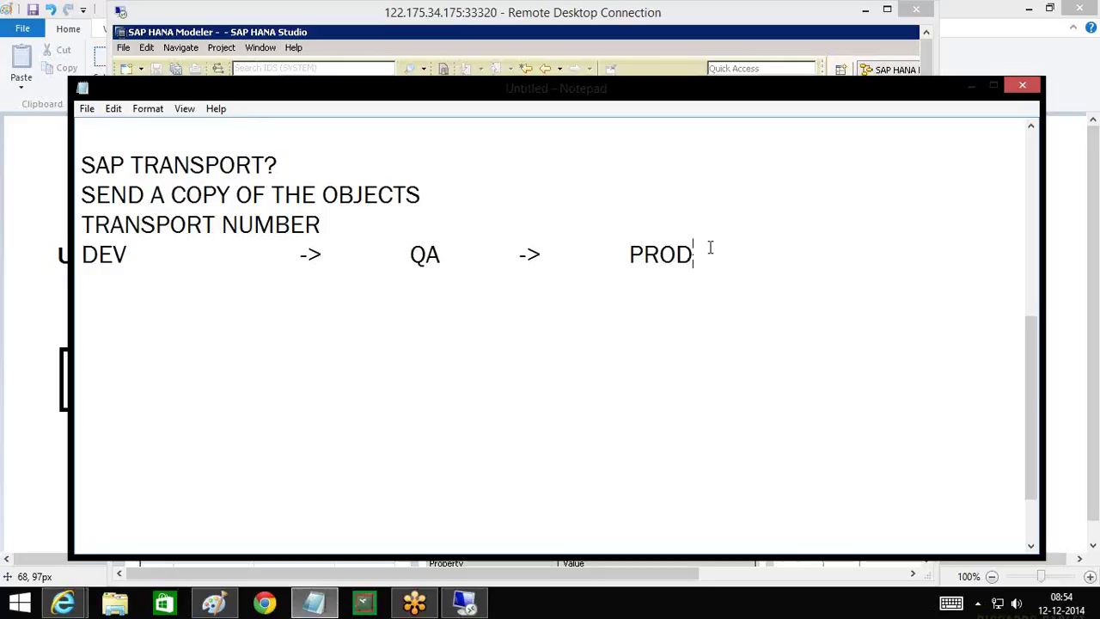
{"action": "key", "text": "Return"}
{"action": "key", "text": "Return"}
{"action": "type", "text": "SAP "}
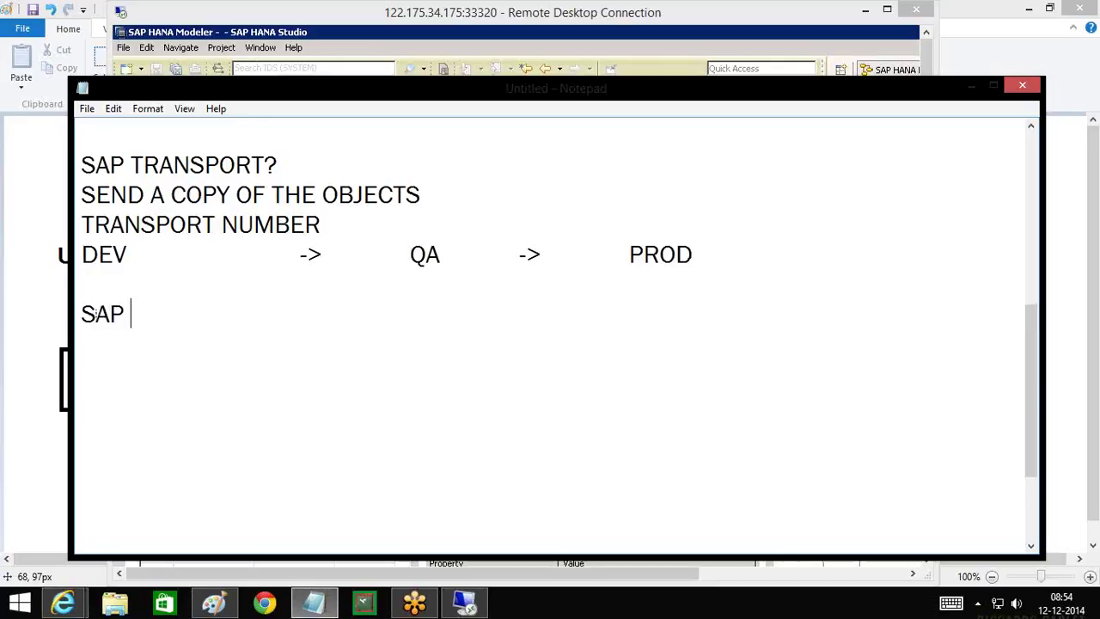
{"action": "type", "text": "HANA TRANSPO"}
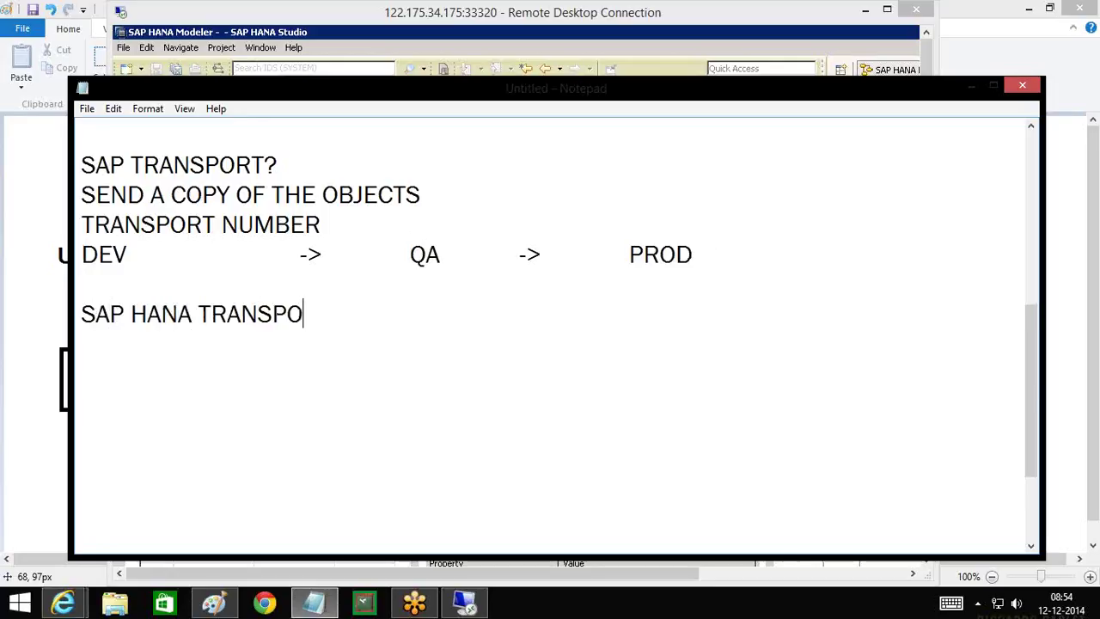
{"action": "type", "text": "RT/"}
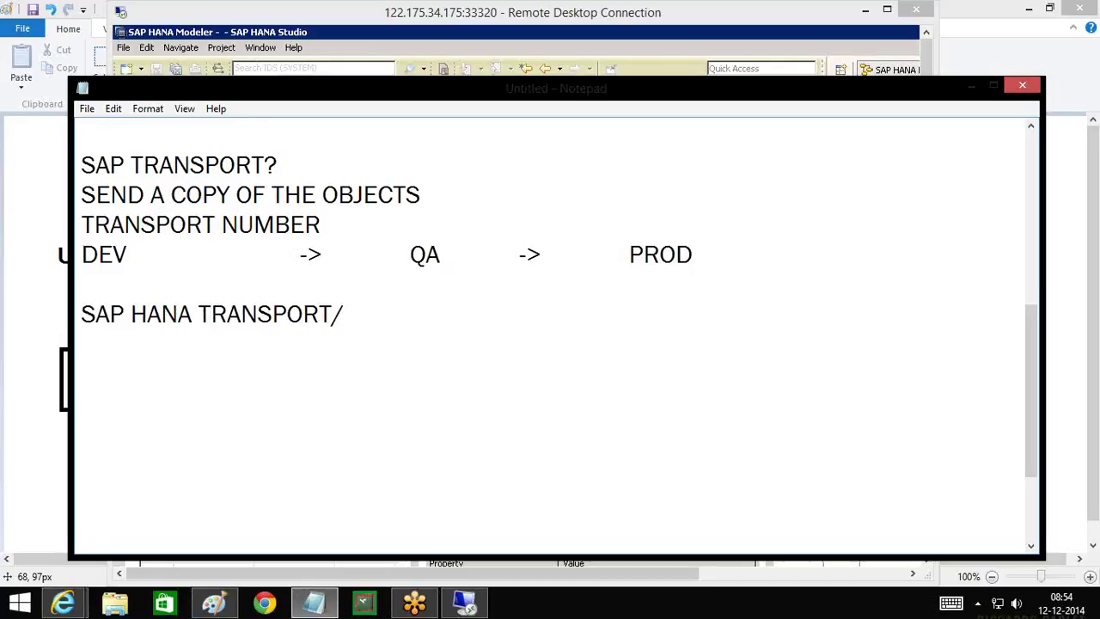
{"action": "key", "text": "BackSpace"}
{"action": "type", "text": "?"}
- Highlight the TRANSPORT NUMBER line in the SAP transport notes for emphasis
{"action": "left_click_drag", "start_coordinate": [331, 225], "coordinate": [79, 224]}
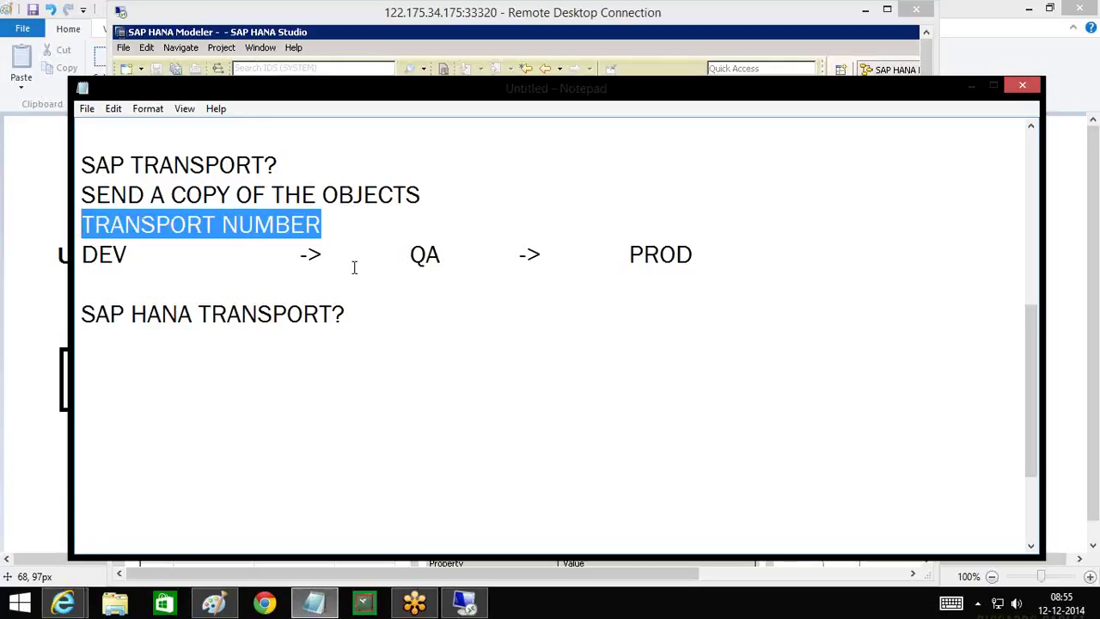
{"action": "left_click", "coordinate": [380, 315]}
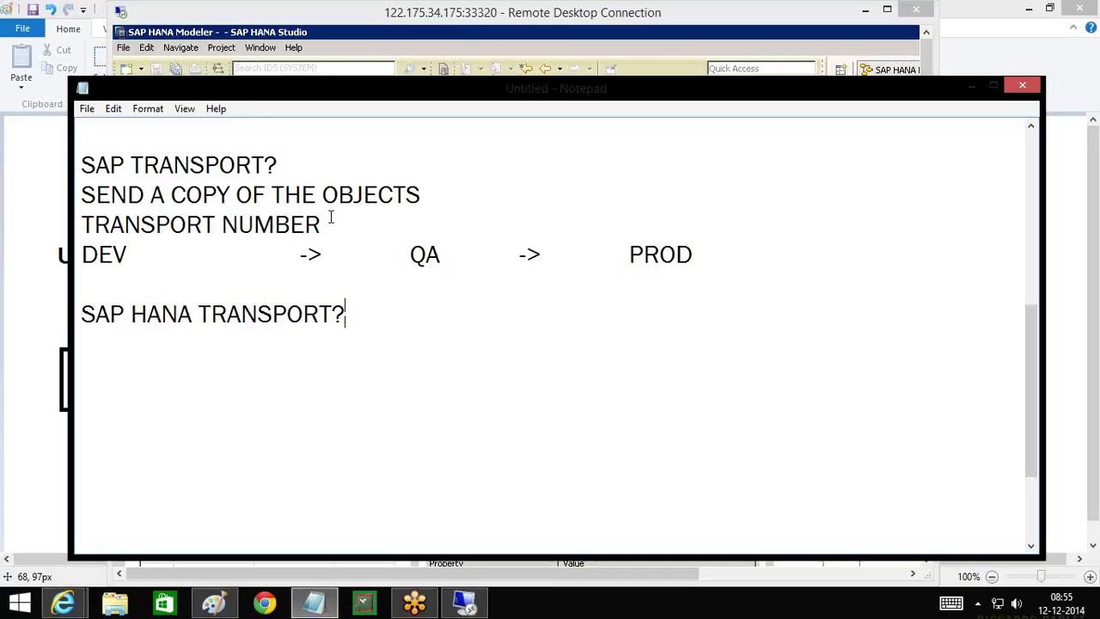
{"action": "left_click_drag", "start_coordinate": [326, 221], "coordinate": [59, 216]}
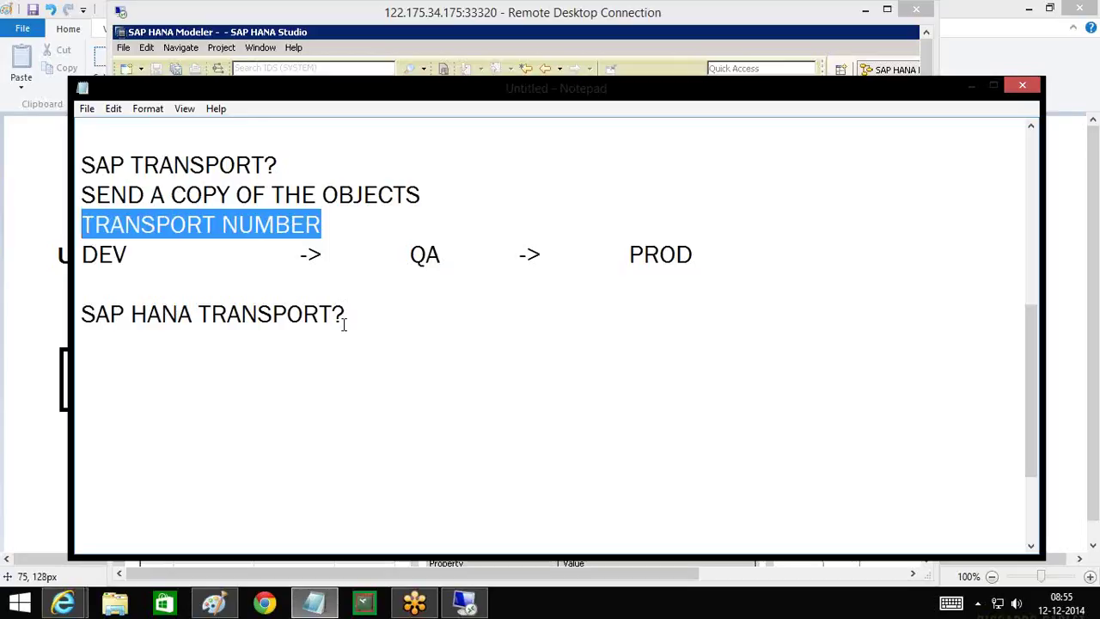
- Add an indented "3 TYPES" line and a "1)" line below the SAP HANA TRANSPORT heading, and remove the heading's question mark
{"action": "left_click", "coordinate": [378, 319]}
{"action": "key", "text": "Return"}
{"action": "key", "text": "Tab"}
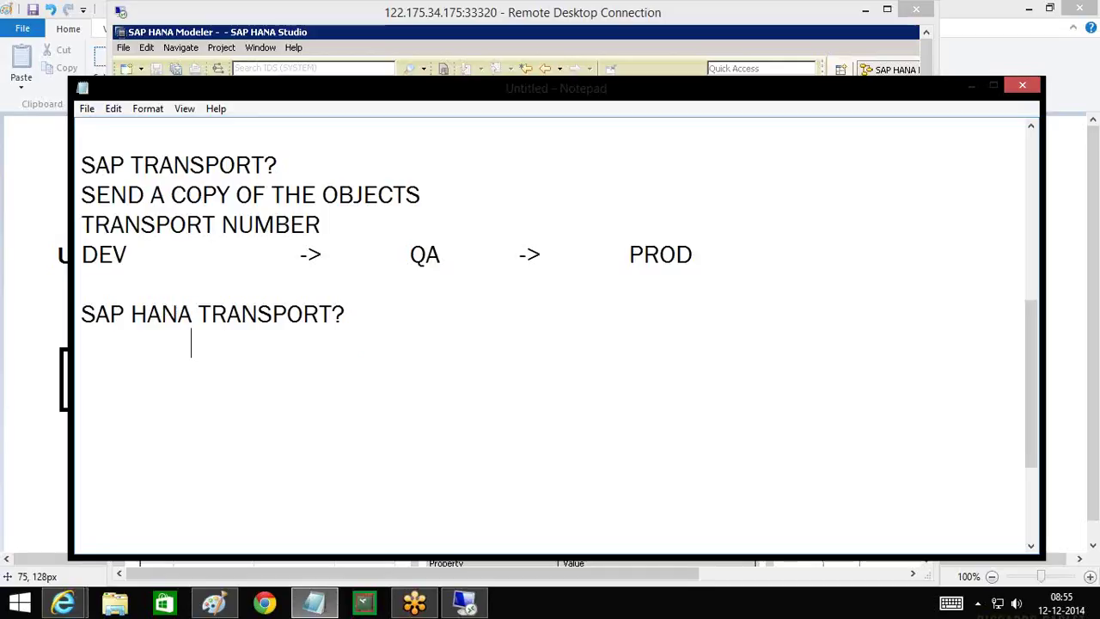
{"action": "type", "text": "3 TYPES"}
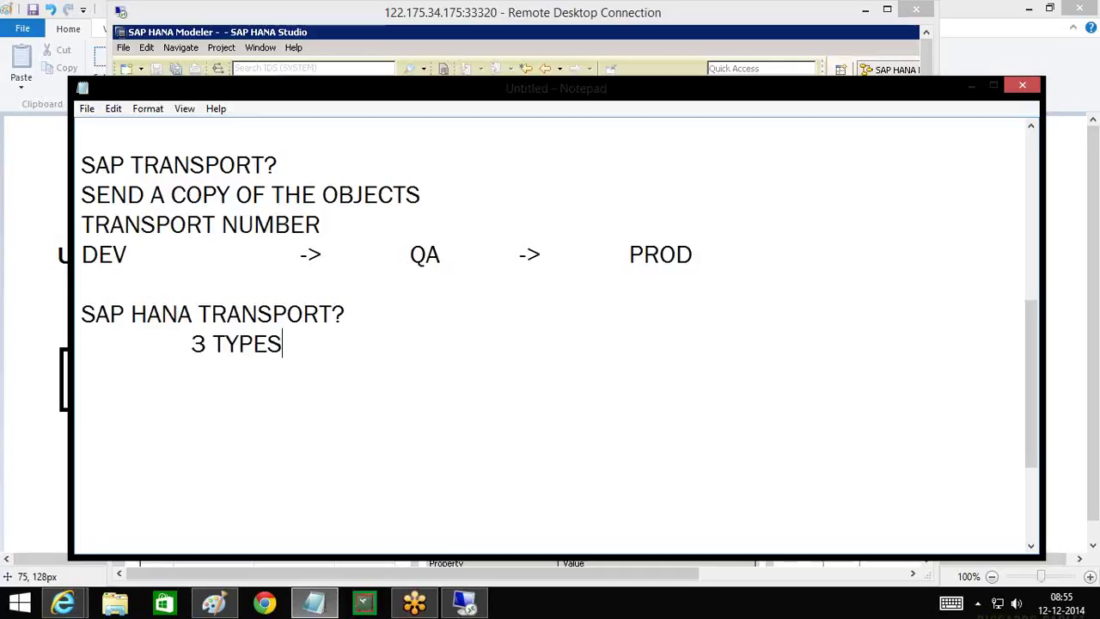
{"action": "key", "text": "Return"}
{"action": "type", "text": "1)"}
{"action": "left_click", "coordinate": [378, 315]}
{"action": "key", "text": "BackSpace"}
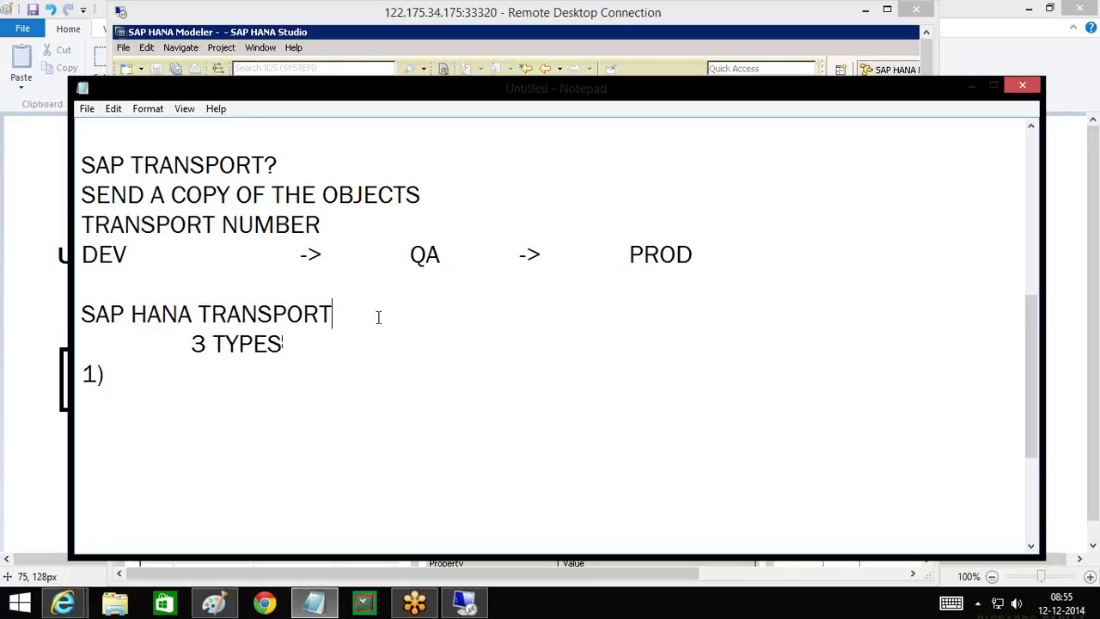
- List "DELIVERY UNIT", "DEVELOPER TYPE" and "SUPPORT TYPE" as items 1) to 3), and remove the indent before "3 TYPES"
{"action": "left_click", "coordinate": [145, 373]}
{"action": "type", "text": "DELIVERY UNIT"}
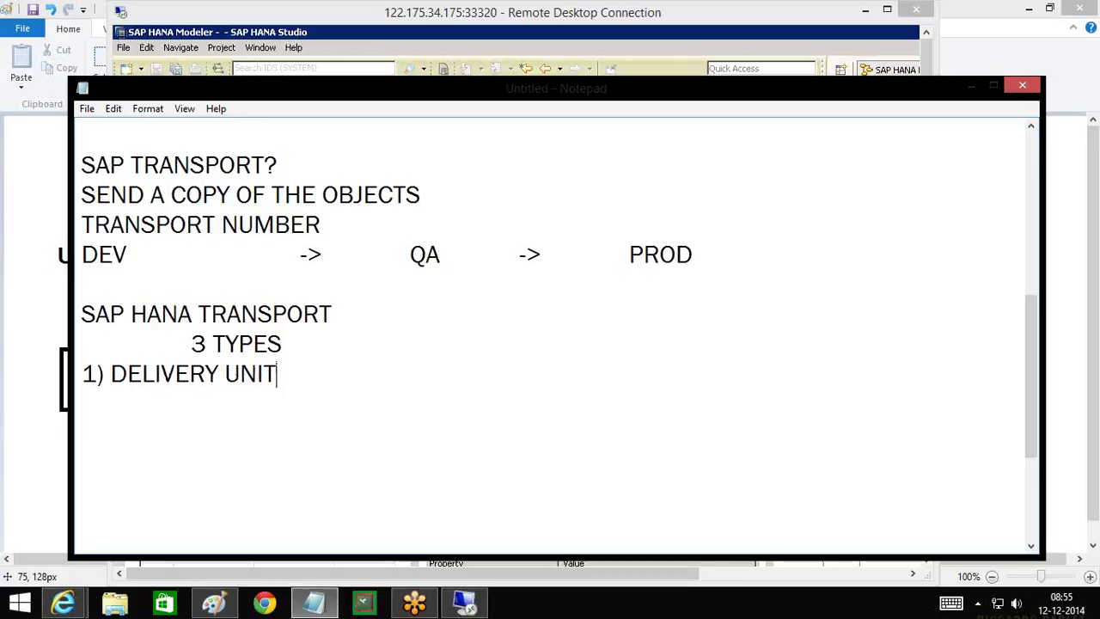
{"action": "key", "text": "Return"}
{"action": "type", "text": "2) DEVE"}
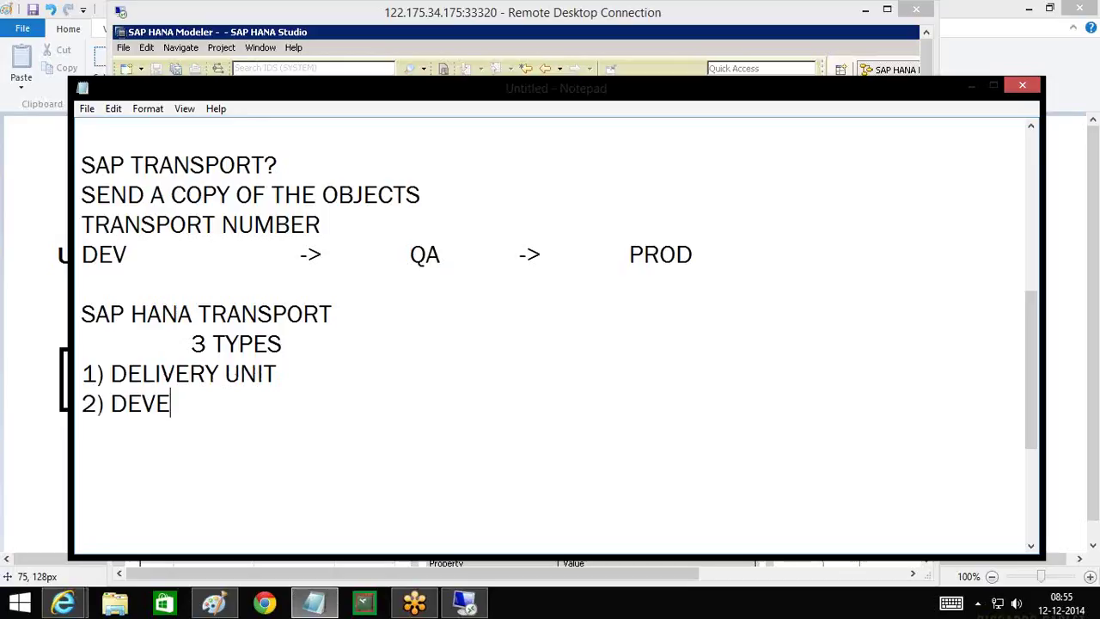
{"action": "type", "text": "LOPER TYPE"}
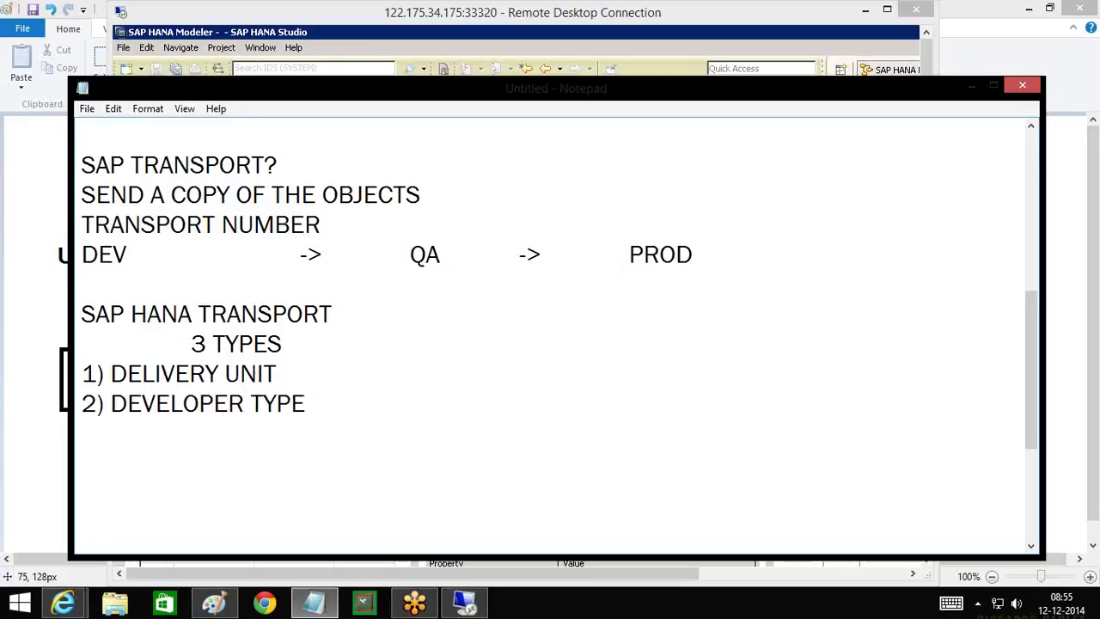
{"action": "key", "text": "Return"}
{"action": "type", "text": "3) SUPPORT TYPE"}
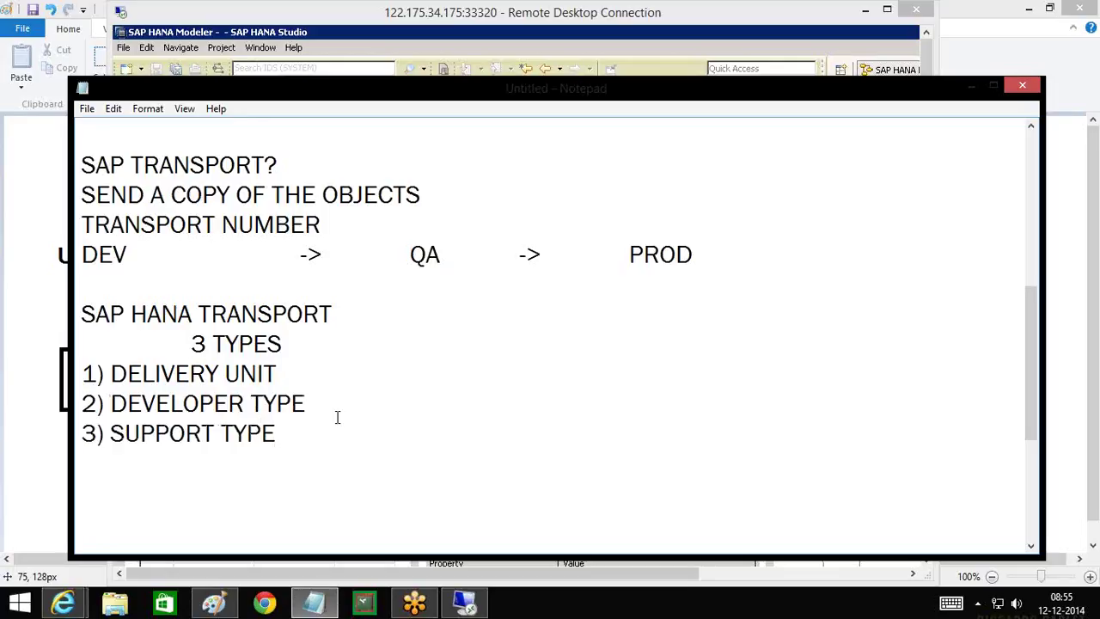
{"action": "key", "text": "BackSpace"}
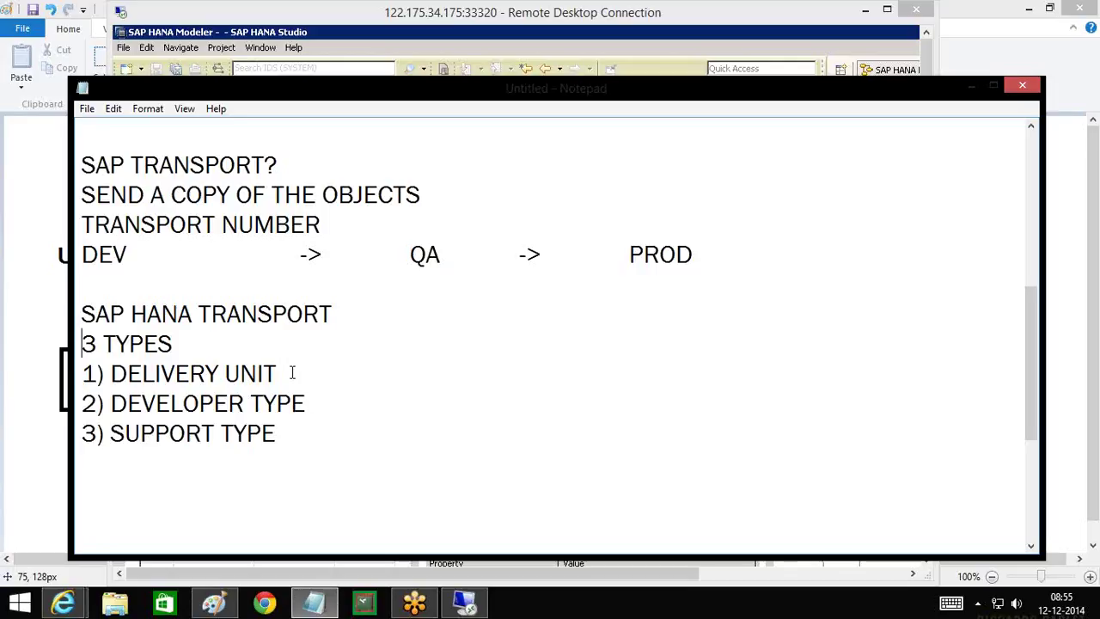
- Highlight the DELIVERY UNIT and DEVELOPER TYPE entries in turn, and place the cursor at the end of SUPPORT TYPE
{"action": "left_click_drag", "start_coordinate": [280, 373], "coordinate": [113, 372]}
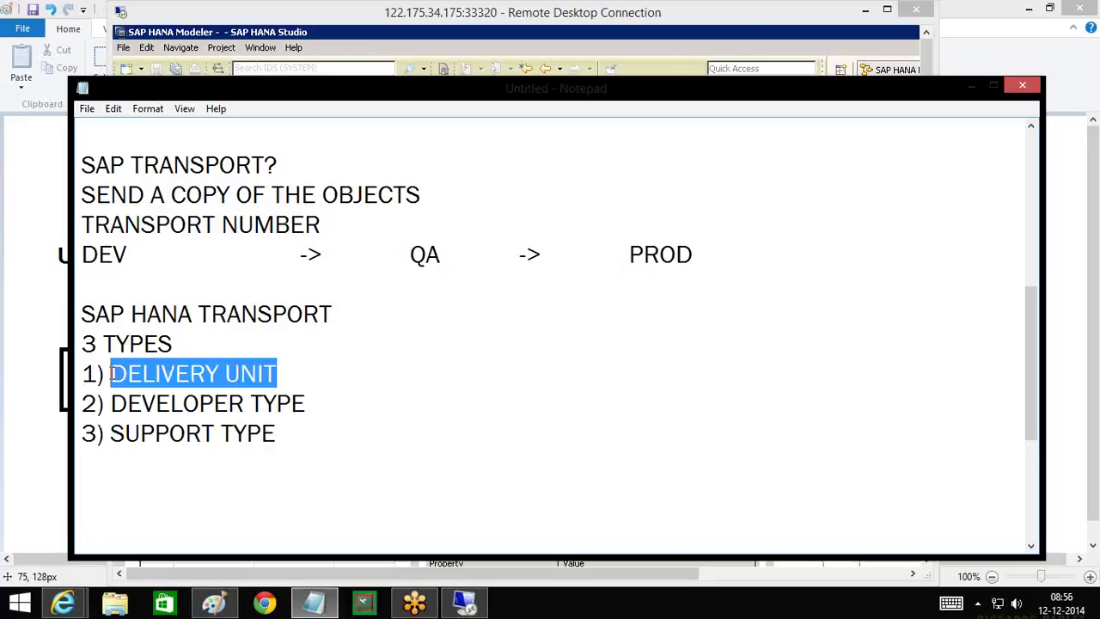
{"action": "left_click_drag", "start_coordinate": [324, 403], "coordinate": [110, 410]}
{"action": "left_click", "coordinate": [275, 433]}
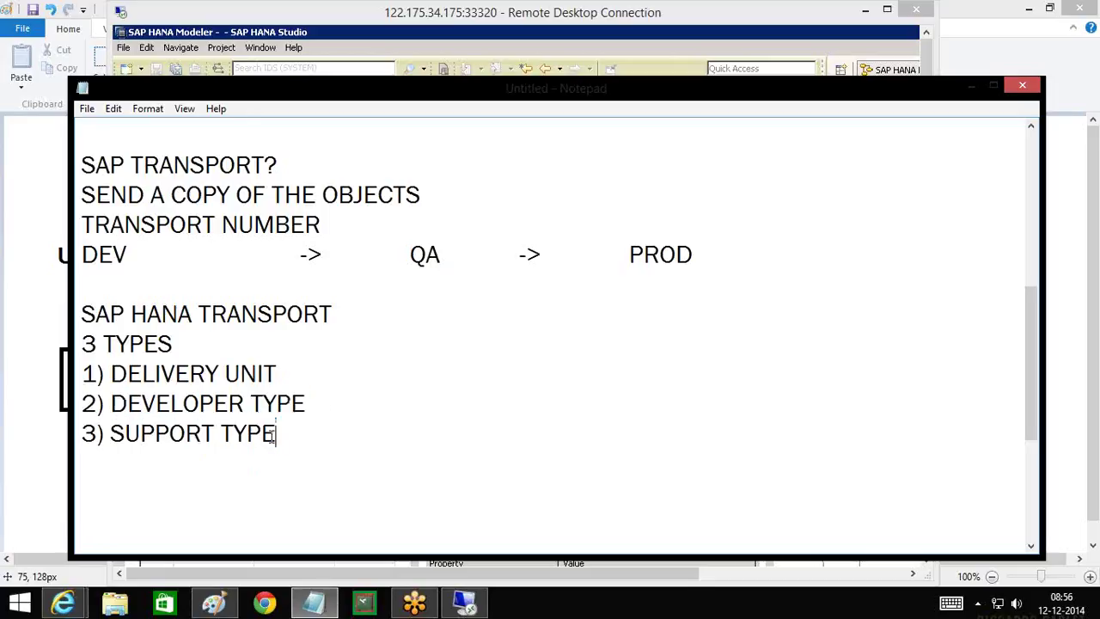
- Highlight the SUPPORT TYPE entry, and add "(ENTERPRISE USE-HANA CASE)" after DELIVERY UNIT in the transport types list
{"action": "left_click_drag", "start_coordinate": [274, 434], "coordinate": [110, 437]}
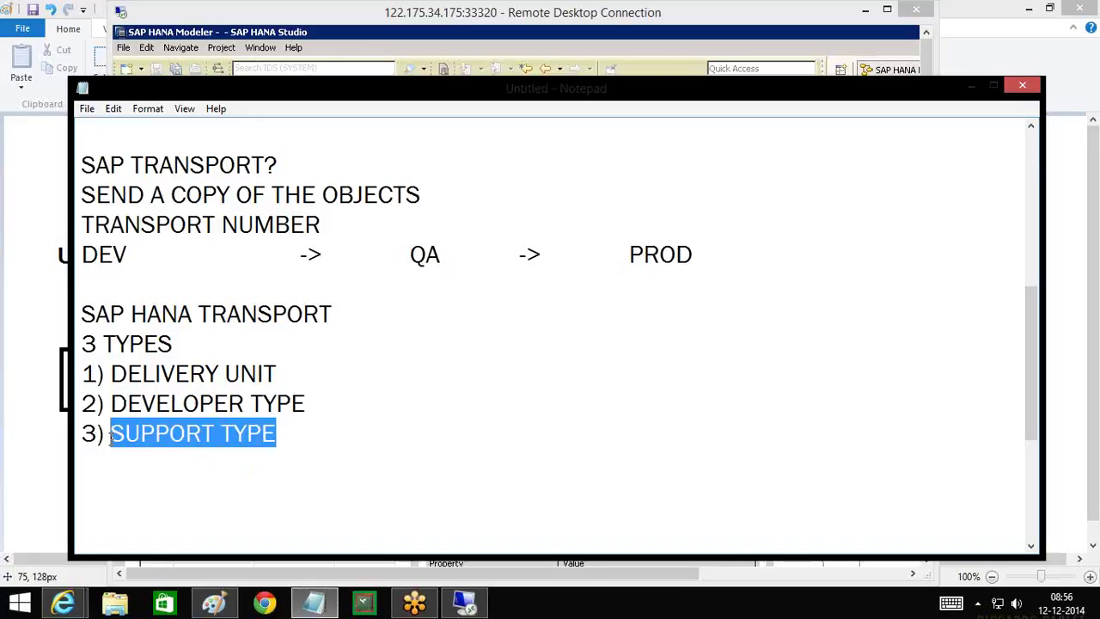
{"action": "left_click", "coordinate": [302, 443]}
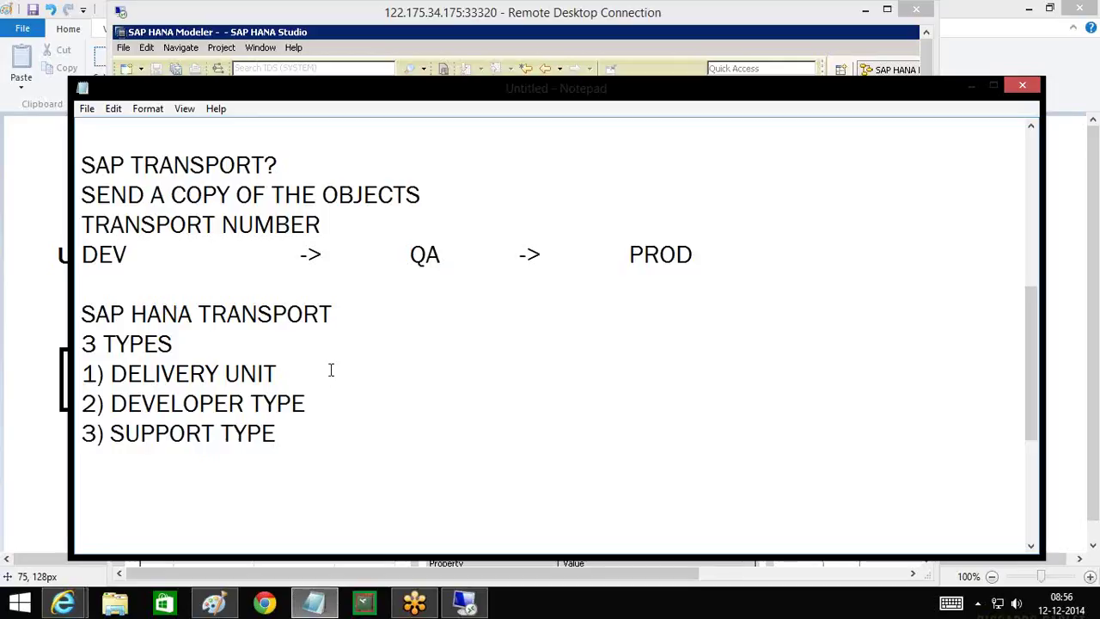
{"action": "type", "text": "(ENTERPRISE U"}
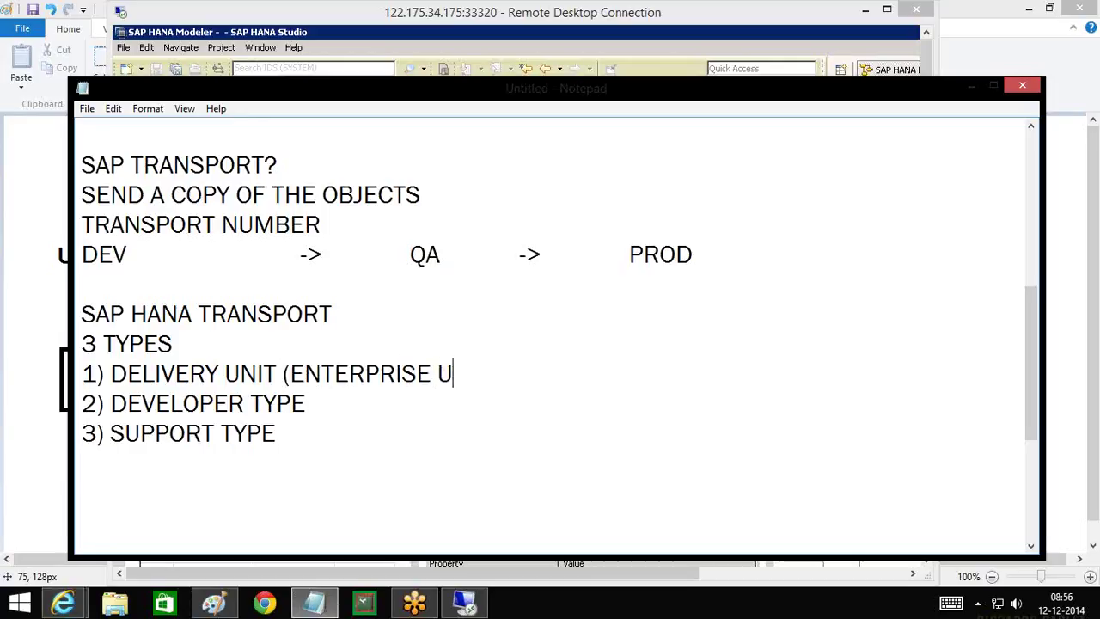
{"action": "type", "text": "SE-HANA"}
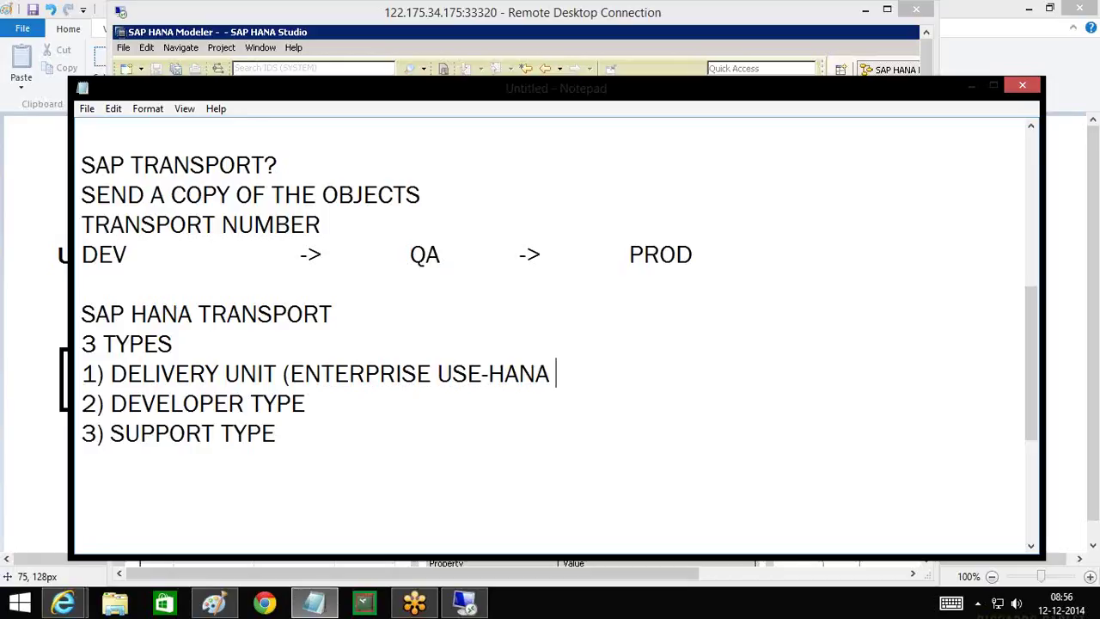
{"action": "type", "text": " CASE)"}
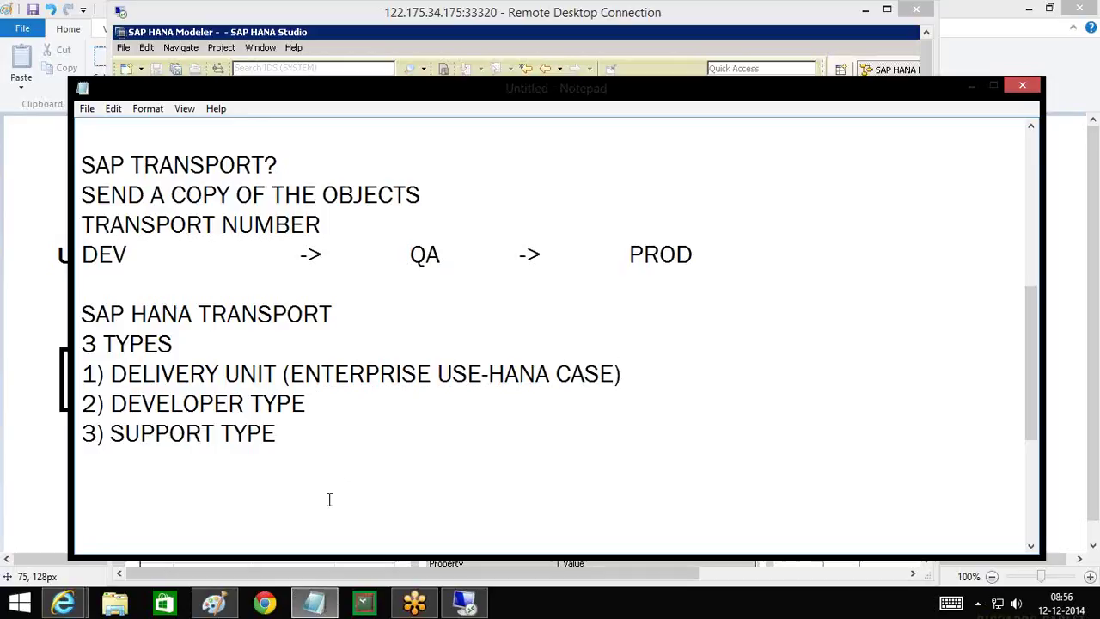
- Add "(ENT/NATIVE)" after DEVELOPER TYPE and "(HELP)" after SUPPORT TYPE in the transport types list
{"action": "left_click", "coordinate": [335, 404]}
{"action": "type", "text": "(ENT/NAT"}
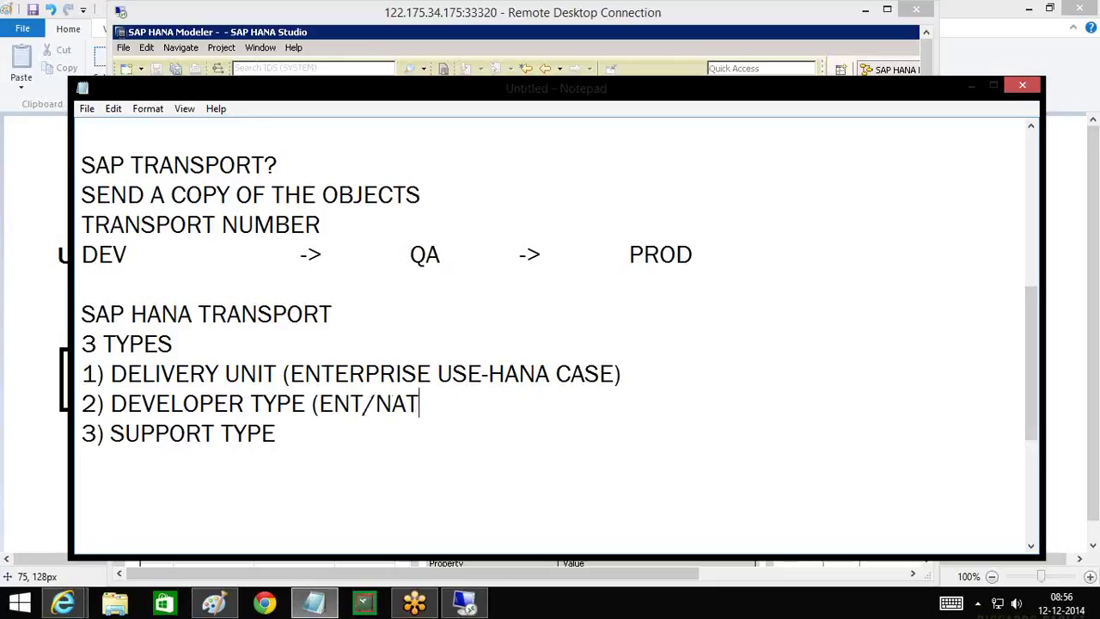
{"action": "type", "text": "IVE)"}
{"action": "left_click", "coordinate": [297, 435]}
{"action": "type", "text": "("}
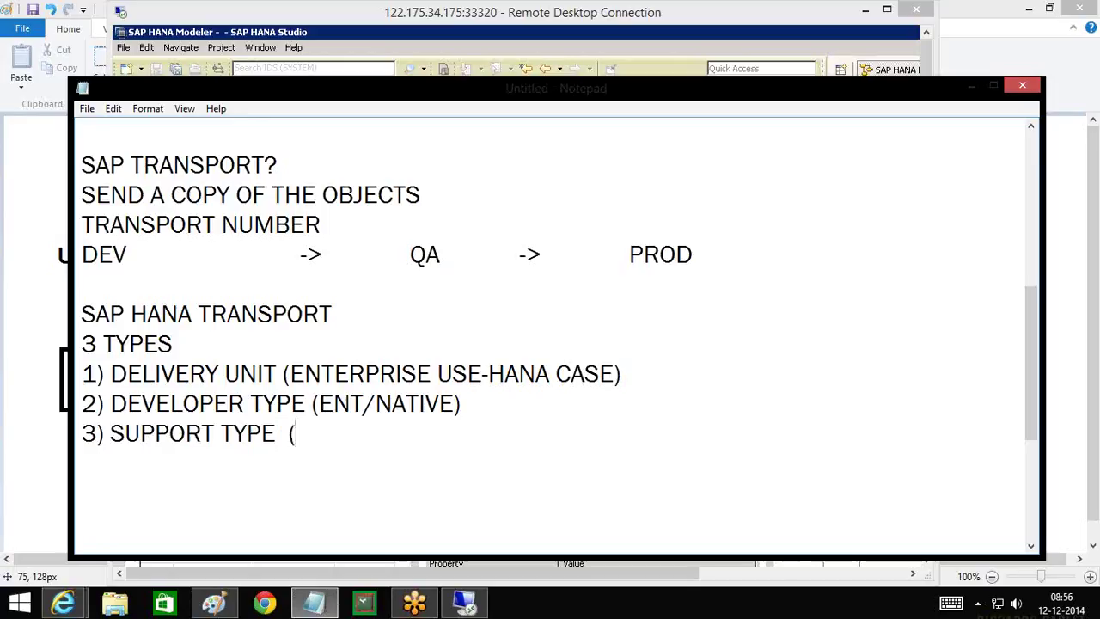
{"action": "type", "text": "HELP)"}
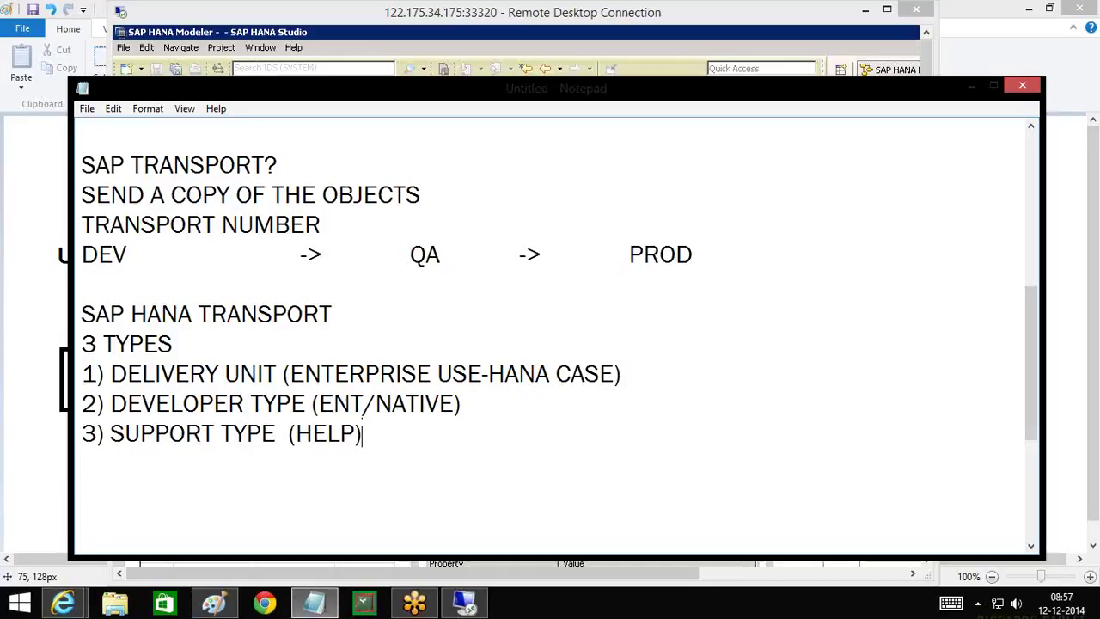
- Insert a long dashed separator line between the DEVELOPER TYPE and SUPPORT TYPE entries
{"action": "left_click", "coordinate": [500, 407]}
{"action": "key", "text": "Return"}
{"action": "type", "text": "------------------------"}
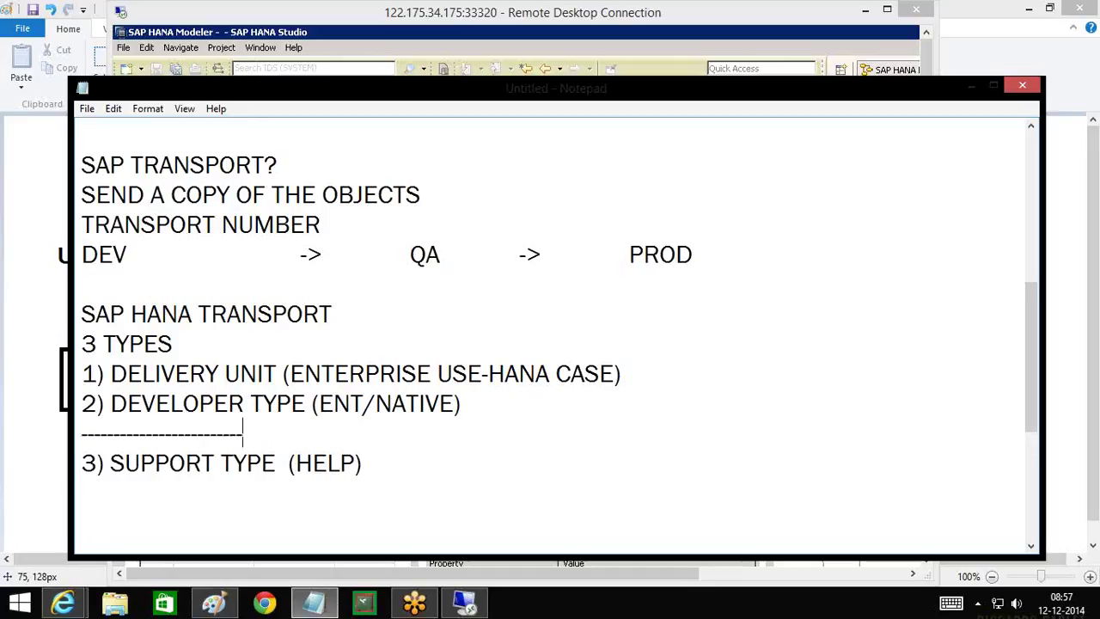
{"action": "type", "text": "----------------------------------------------------------------"}
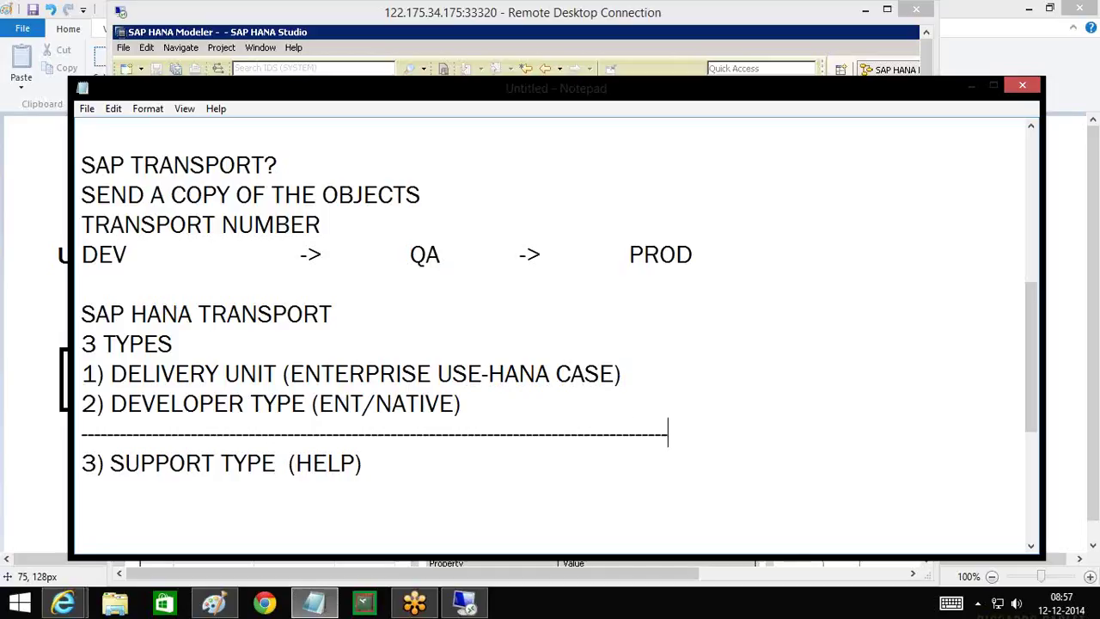
{"action": "type", "text": "--------------------------------------------------------------"}
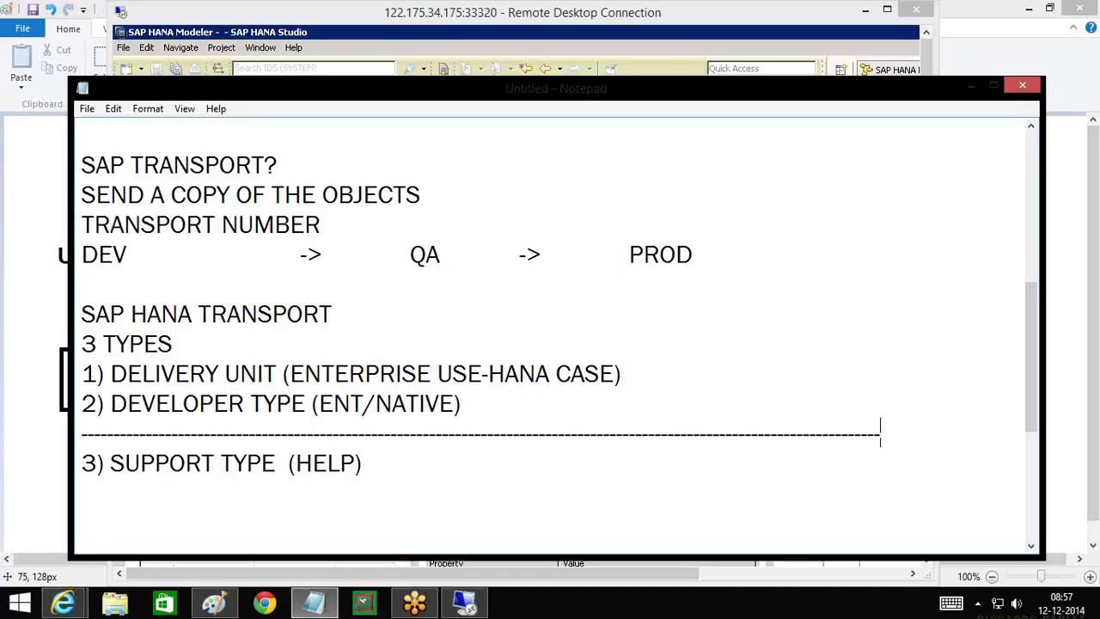
- Highlight the "SUPPORT TYPE (HELP)" text of item 3) for emphasis
{"action": "left_click", "coordinate": [374, 466]}
{"action": "key", "text": "shift+Left"}
{"action": "key", "text": "shift+Left"}
{"action": "key", "text": "shift+Left"}
{"action": "key", "text": "shift+Left"}
{"action": "key", "text": "shift+Left"}
{"action": "key", "text": "shift+Left"}
{"action": "key", "text": "shift+Left"}
{"action": "key", "text": "shift+Left"}
{"action": "key", "text": "shift+Left"}
{"action": "key", "text": "shift+Left"}
{"action": "key", "text": "shift+Left"}
{"action": "key", "text": "shift+Left"}
{"action": "key", "text": "shift+Left"}
{"action": "key", "text": "shift+Left"}
{"action": "key", "text": "shift+Left"}
{"action": "key", "text": "shift+Left"}
{"action": "key", "text": "shift+Left"}
{"action": "key", "text": "shift+Left"}
{"action": "key", "text": "shift+Left"}
{"action": "key", "text": "shift+Left"}
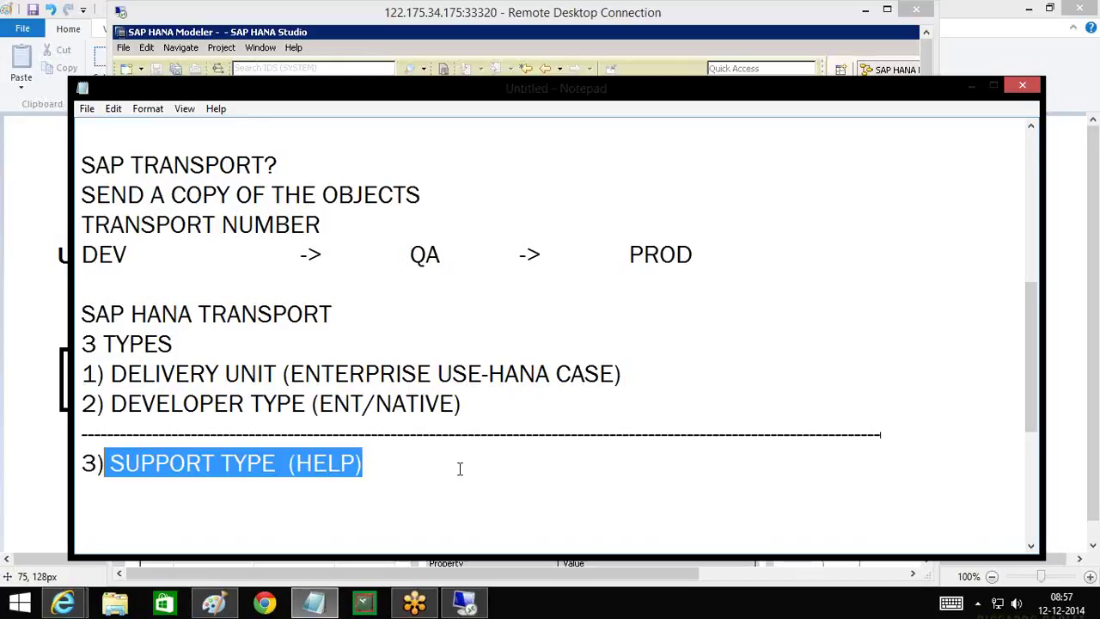
- Add the heading "HOW TO TRANSPORT HANA OBJECTS" below the SUPPORT TYPE entry, separated by a blank line
{"action": "scroll", "coordinate": [459, 466], "scroll_direction": "down", "scroll_amount": 4}
{"action": "left_click", "coordinate": [420, 161]}
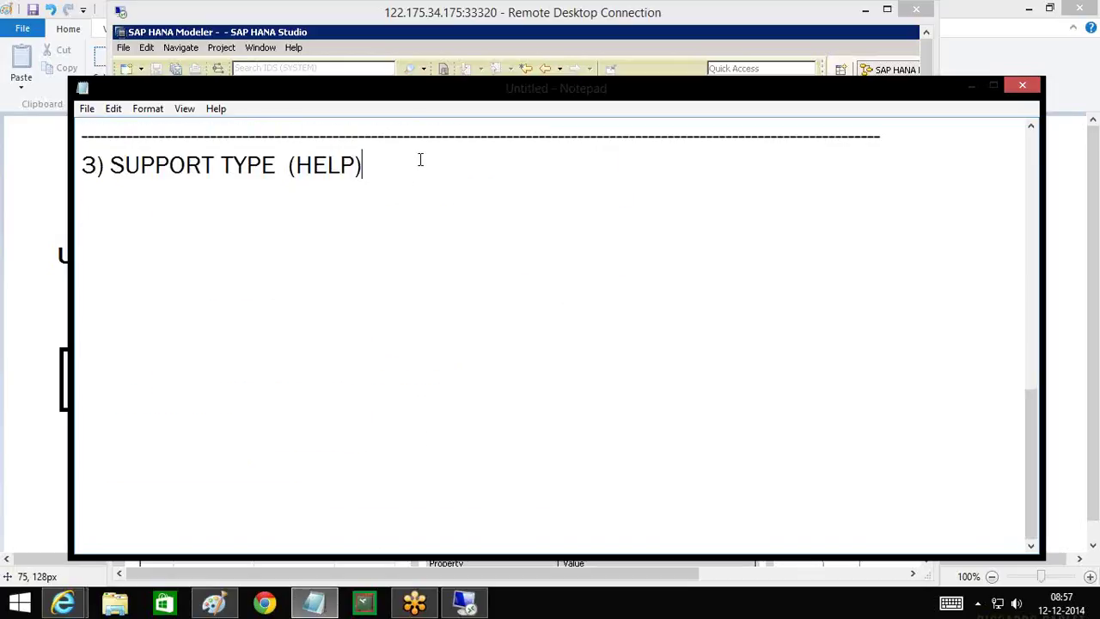
{"action": "key", "text": "Return"}
{"action": "key", "text": "Return"}
{"action": "type", "text": "HOW T"}
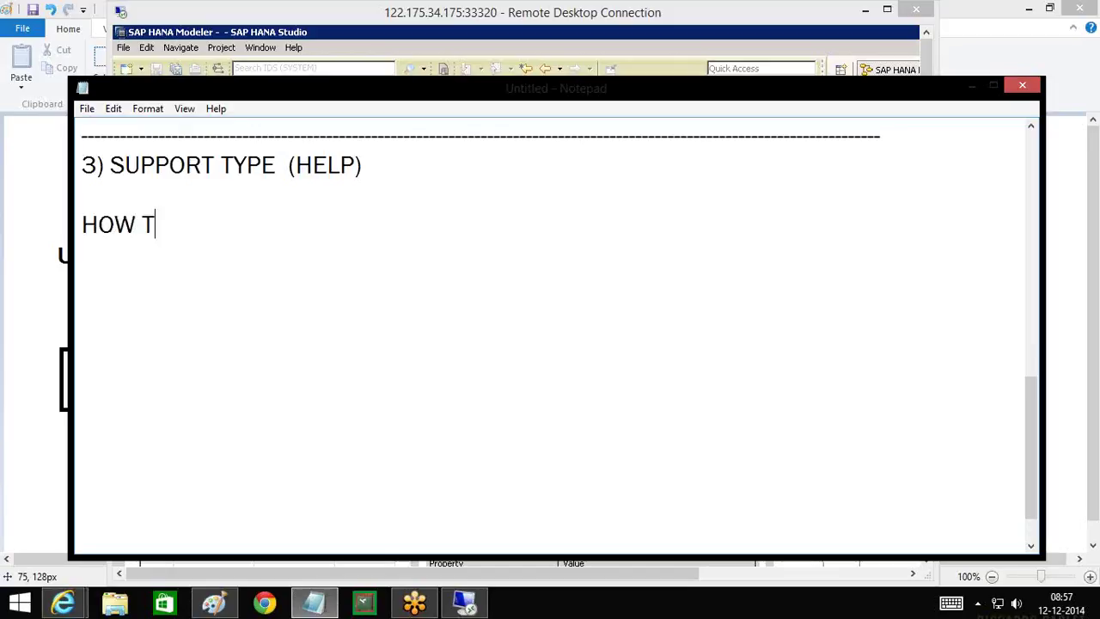
{"action": "type", "text": "O TRANS"}
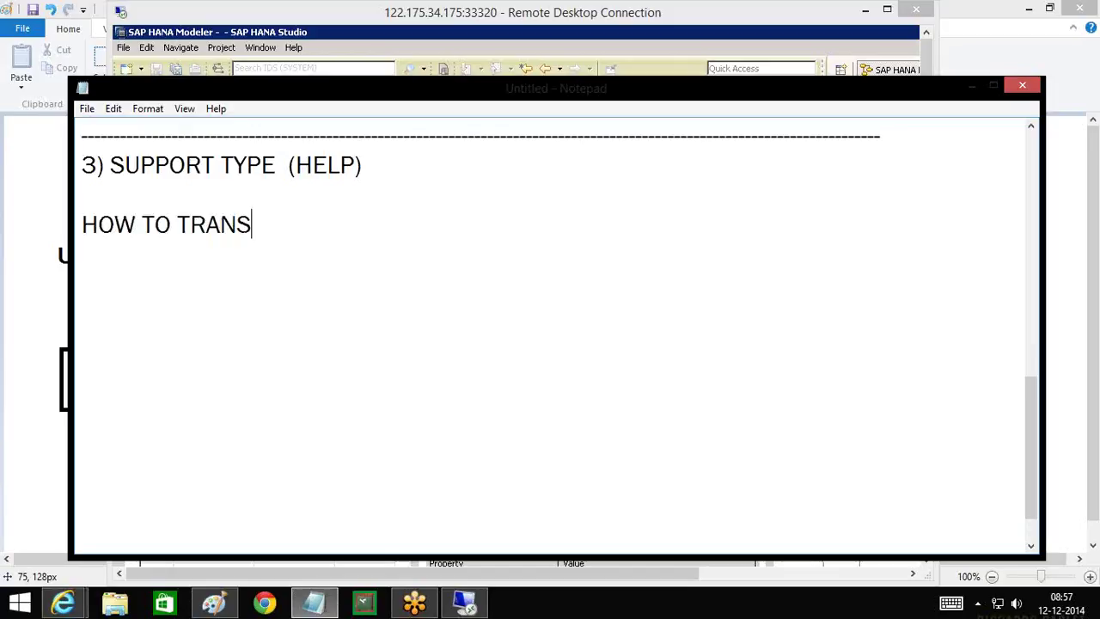
{"action": "type", "text": "PORT "}
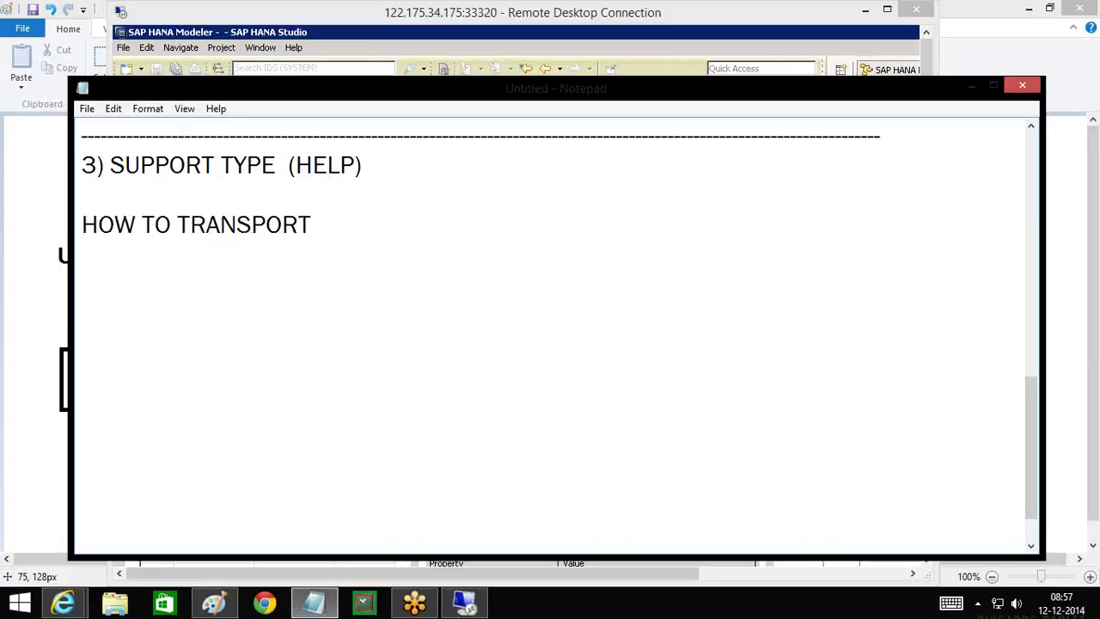
{"action": "type", "text": "HANA OBJWC"}
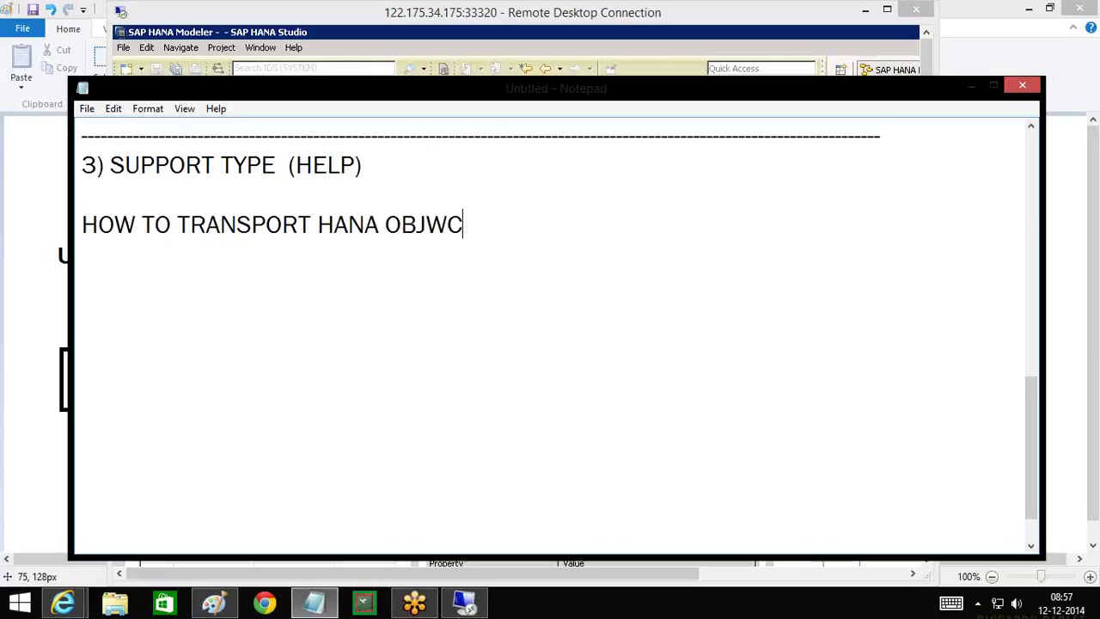
{"action": "type", "text": "TS"}
{"action": "left_click", "coordinate": [453, 223]}
{"action": "key", "text": "BackSpace"}
{"action": "type", "text": "ECTS"}
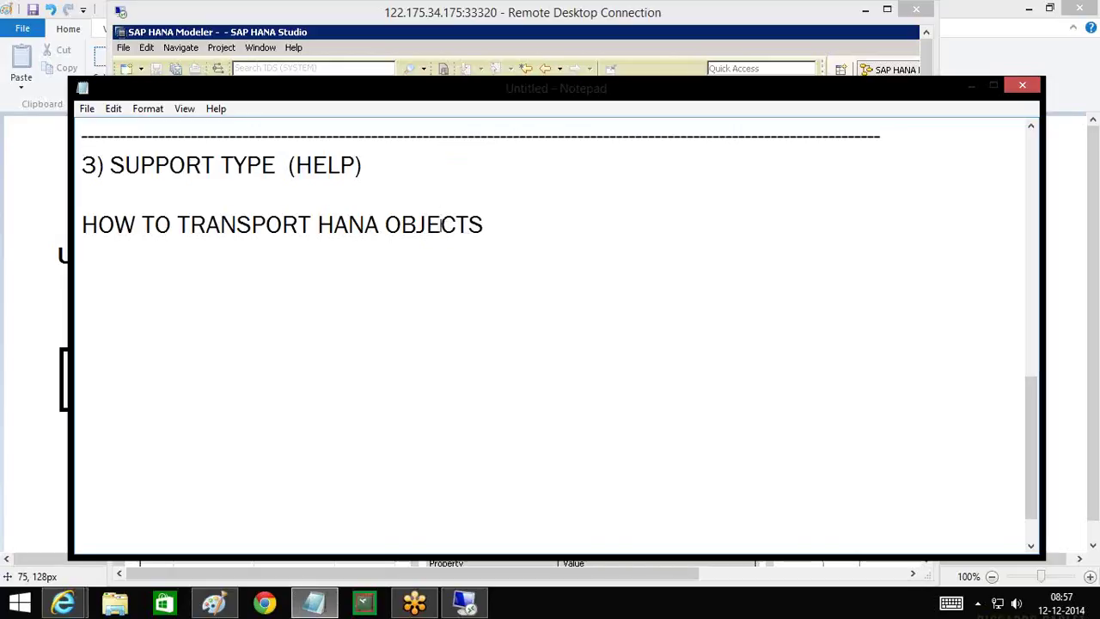
- Add an indented "1) EXPORT" item below the HOW TO TRANSPORT HANA OBJECTS heading, leaving a blank line between them
{"action": "left_click", "coordinate": [539, 225]}
{"action": "key", "text": "Return"}
{"action": "key", "text": "Return"}
{"action": "key", "text": "Tab"}
{"action": "type", "text": "10"}
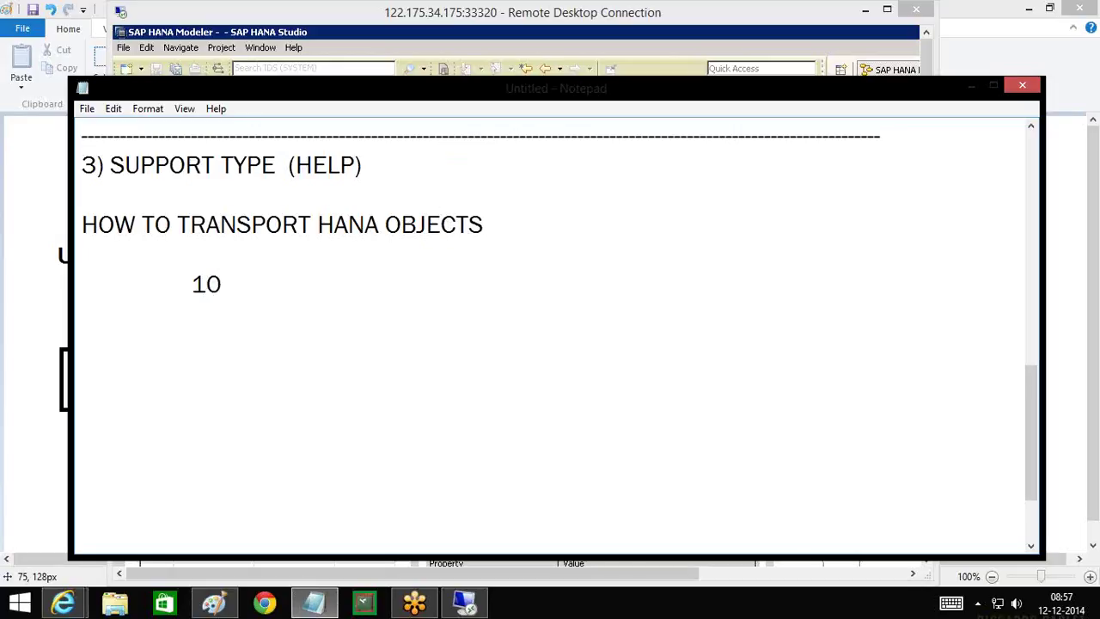
{"action": "key", "text": "BackSpace"}
{"action": "type", "text": ") EXPO"}
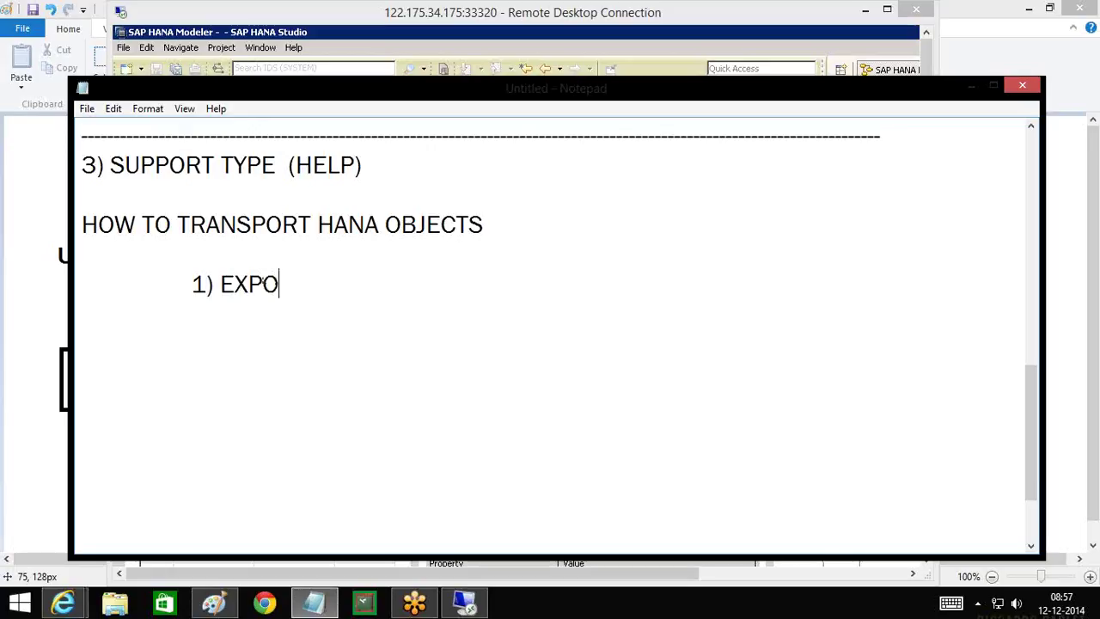
{"action": "type", "text": "RT"}
- Add an indented "2) IMPORT" item below the EXPORT item, leaving a blank line between them
{"action": "key", "text": "Return"}
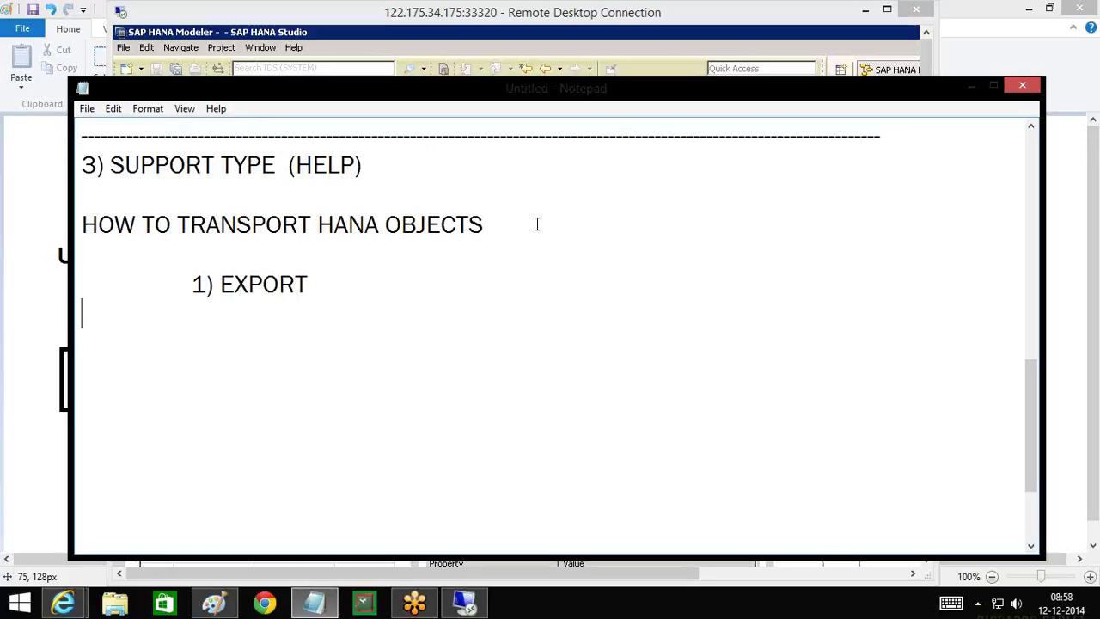
{"action": "key", "text": "Return"}
{"action": "key", "text": "Tab"}
{"action": "type", "text": "2)IMPORT"}
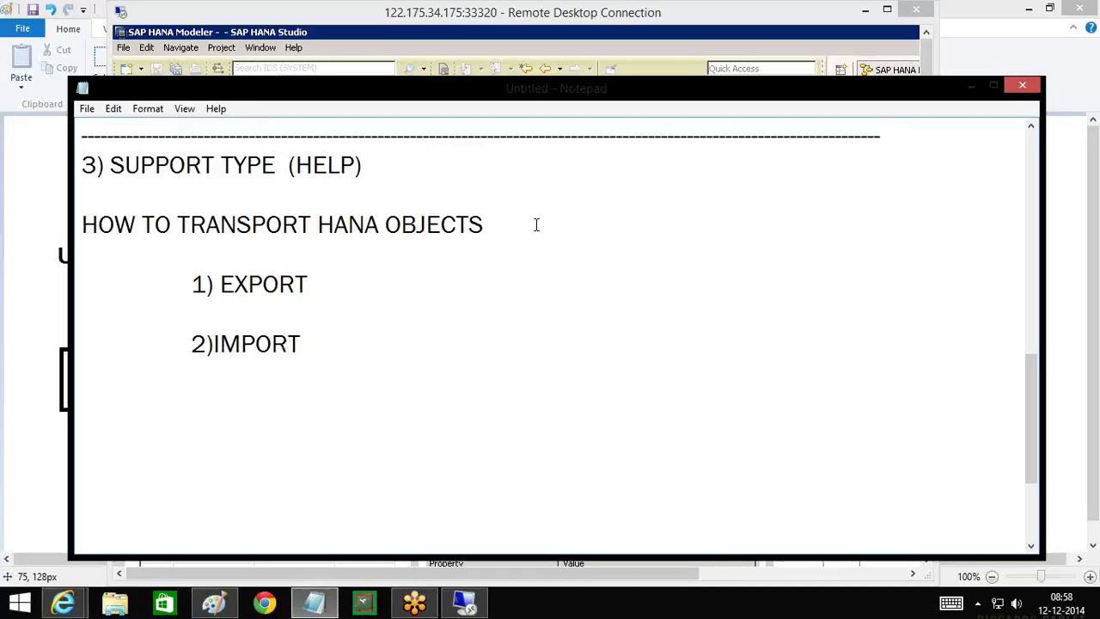
{"action": "left_click", "coordinate": [214, 346]}
- Write "SWITCH THE SYSTEM" on the empty line between the EXPORT and IMPORT items
{"action": "left_click", "coordinate": [337, 303]}
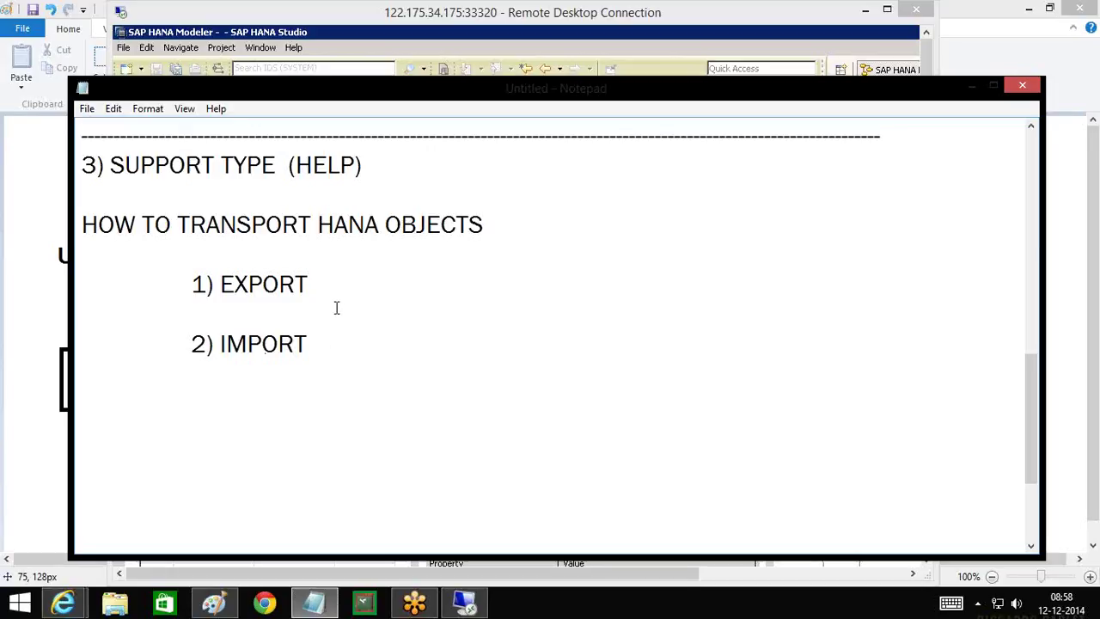
{"action": "type", "text": "SWITC"}
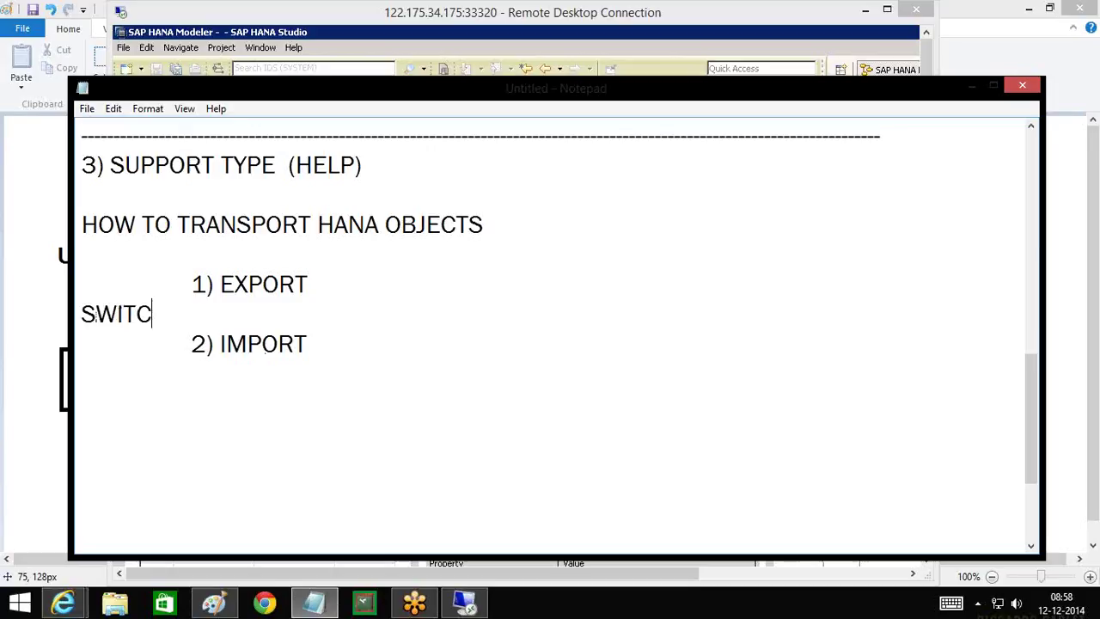
{"action": "type", "text": "H THE SYSTEM"}
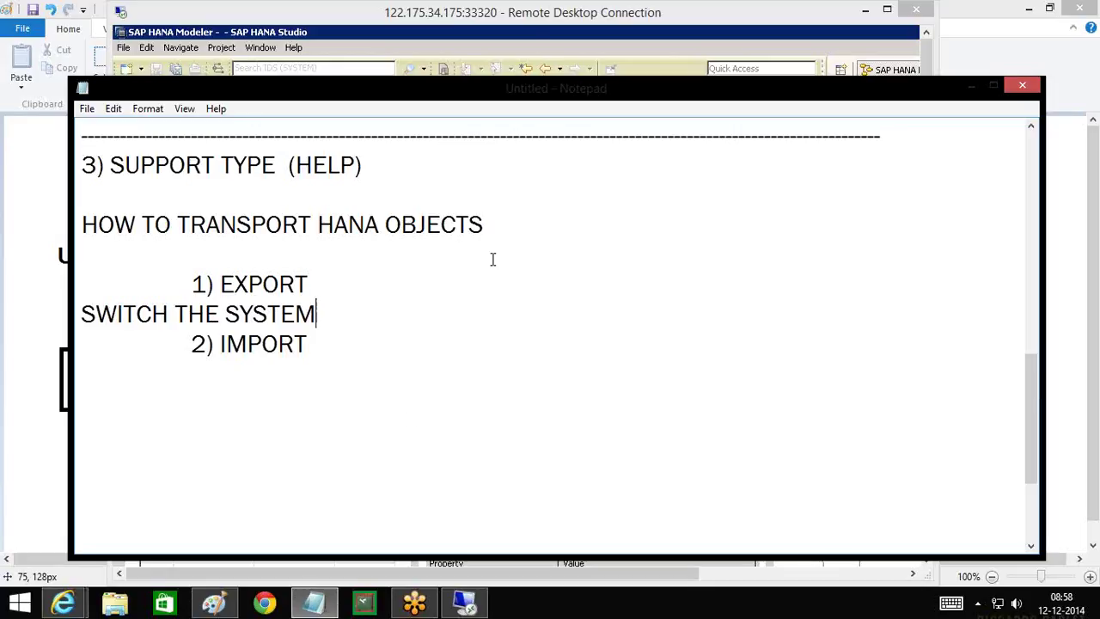
- Switch to SAP HANA Studio in full screen, collapse the Z_PACKAGE_SCM_PR package and show the Quick Launch description of Package
{"action": "left_click", "coordinate": [302, 23]}
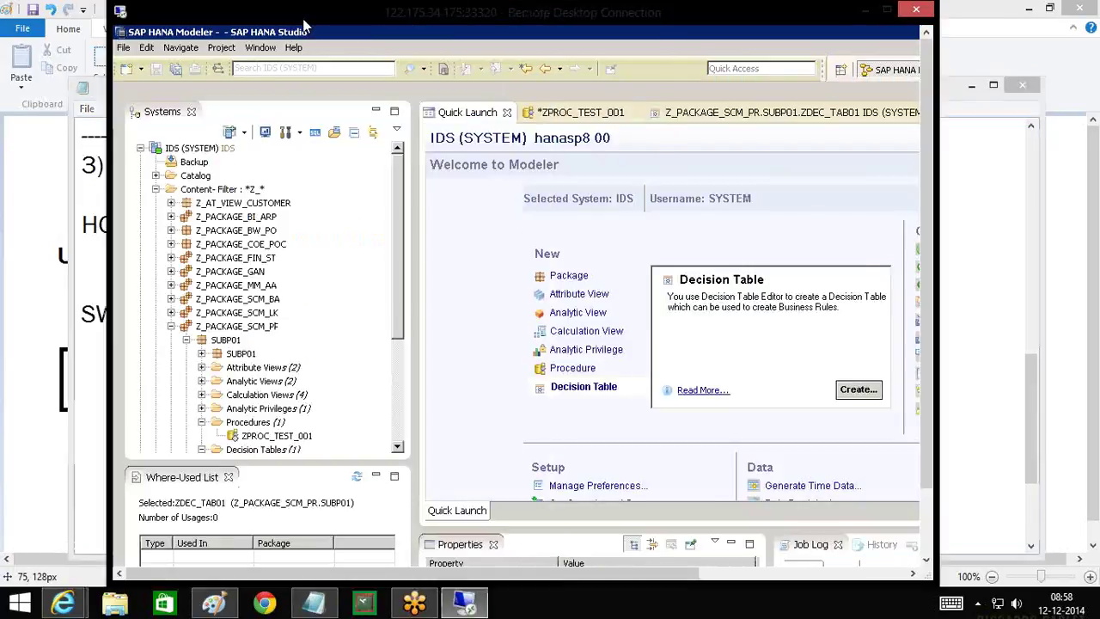
{"action": "double_click", "coordinate": [305, 25]}
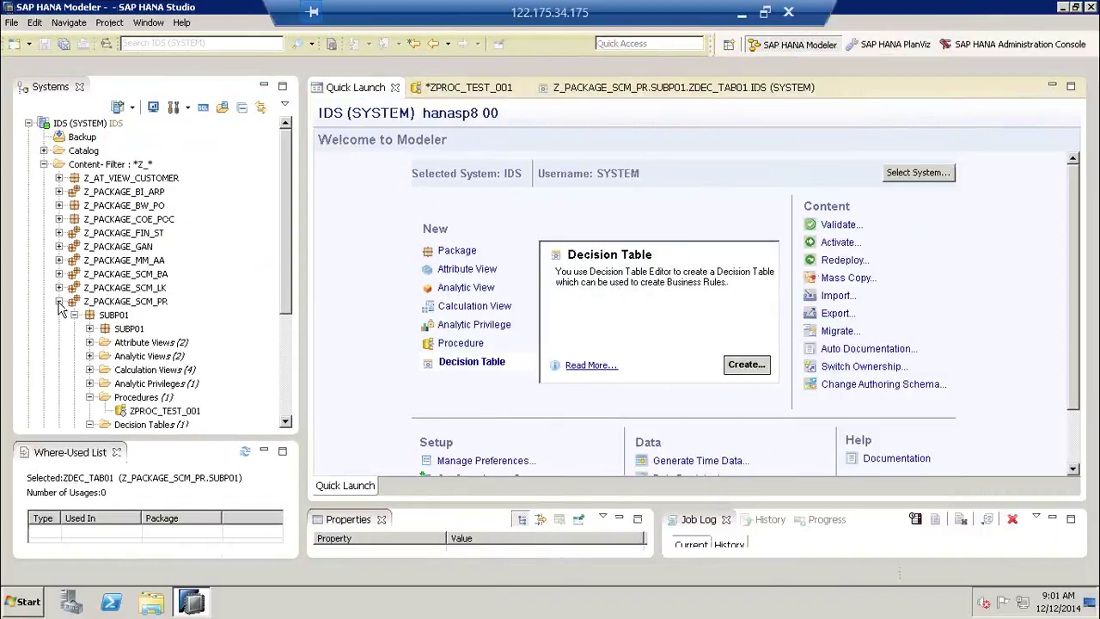
{"action": "left_click", "coordinate": [456, 254]}
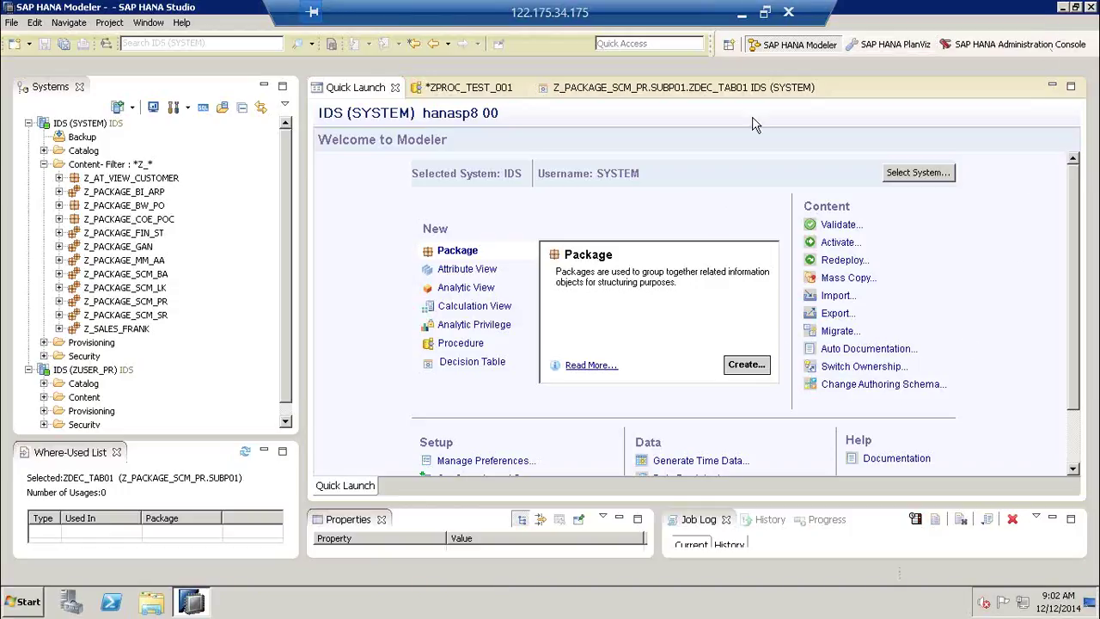
- Leave the full-screen remote session, return to the Notepad notes and add two blank lines below the IMPORT item
{"action": "left_click", "coordinate": [767, 15]}
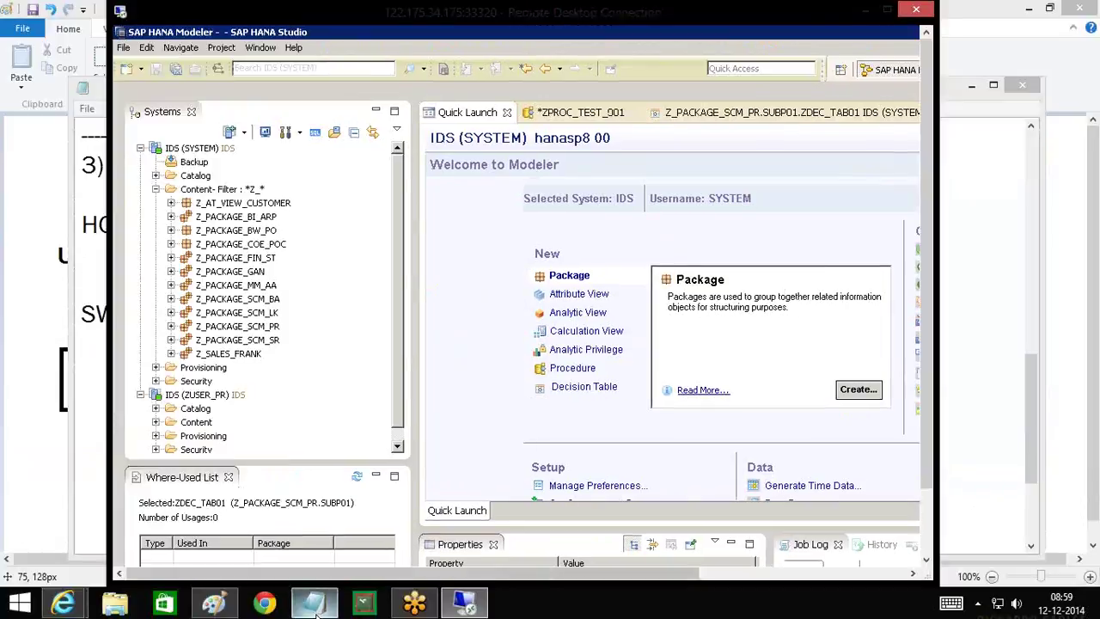
{"action": "left_click", "coordinate": [314, 603]}
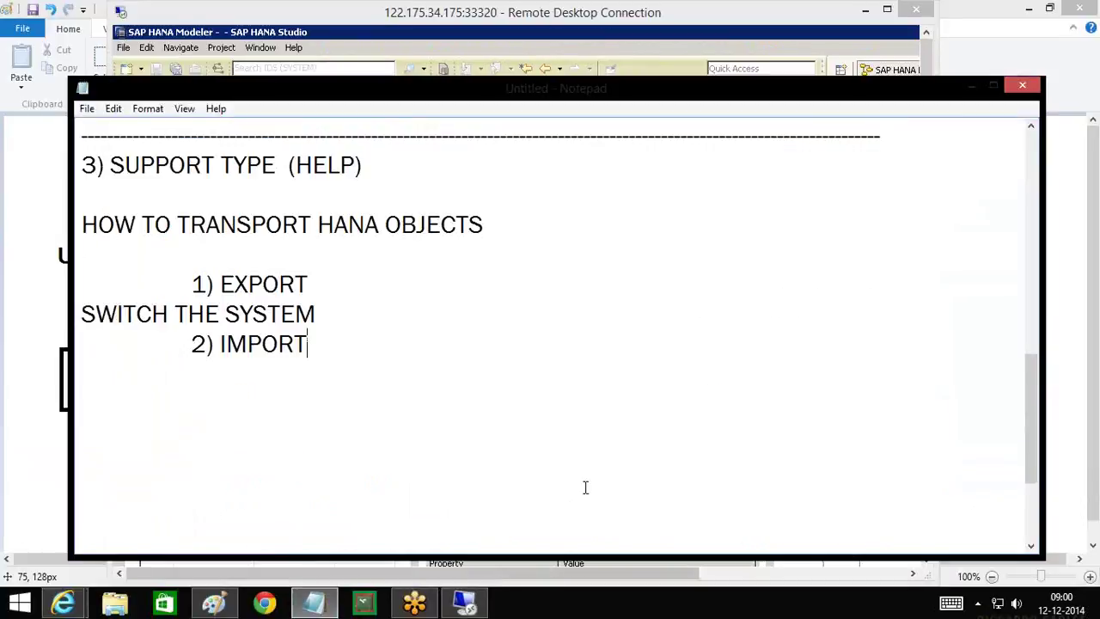
{"action": "key", "text": "Return"}
{"action": "key", "text": "Return"}
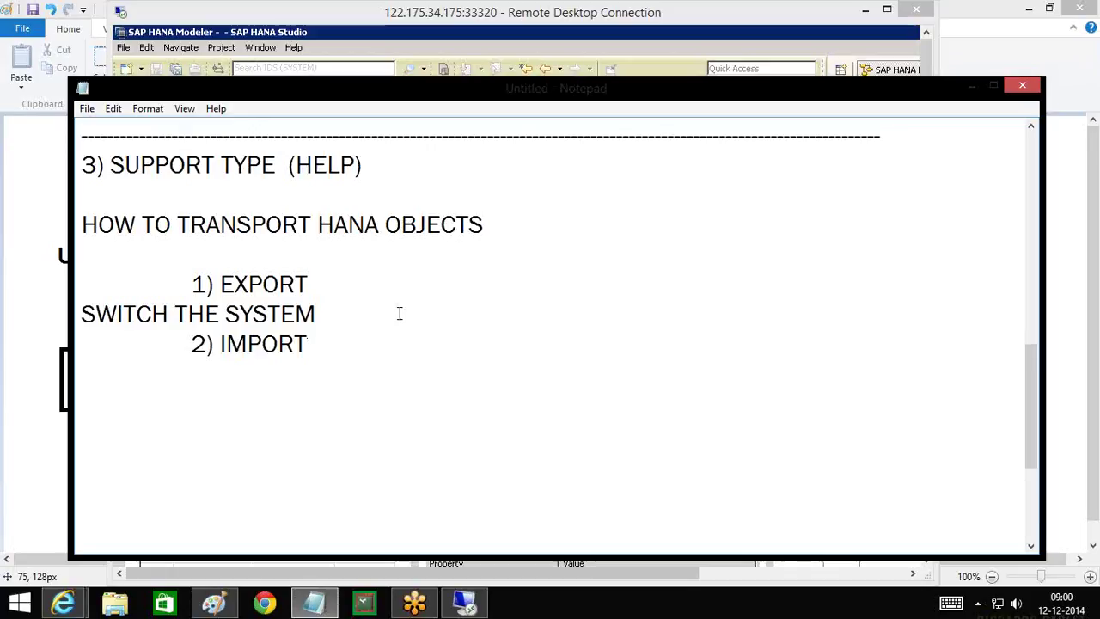
- Highlight EXPORT, SWITCH THE SYSTEM and IMPORT in turn, and place the cursor at the end of the IMPORT item
{"action": "left_click_drag", "start_coordinate": [213, 285], "coordinate": [324, 286]}
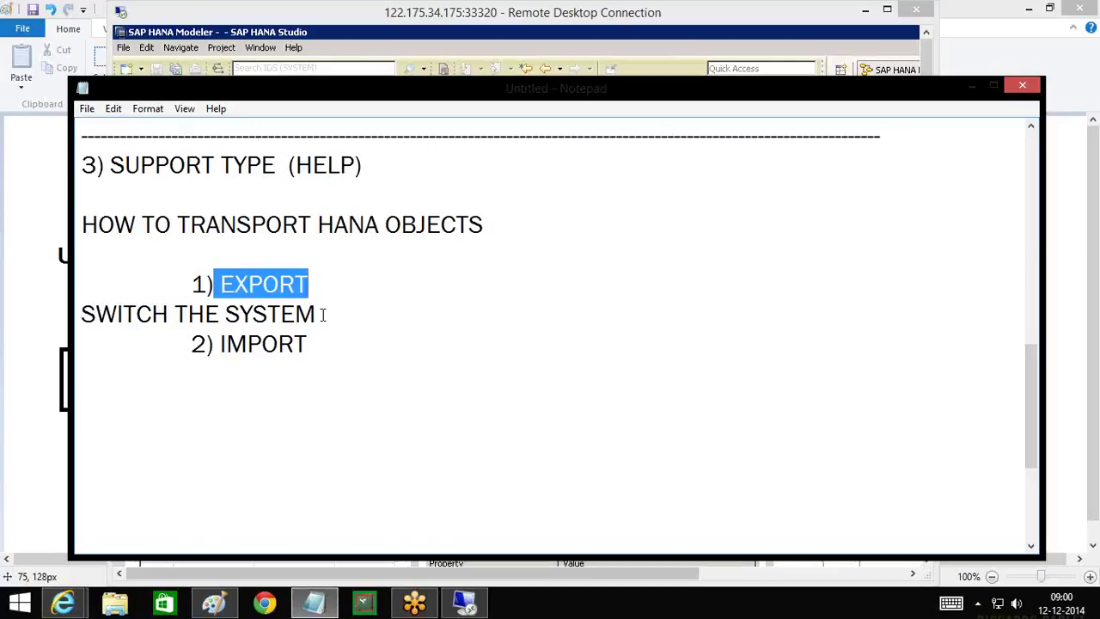
{"action": "left_click_drag", "start_coordinate": [323, 314], "coordinate": [117, 317]}
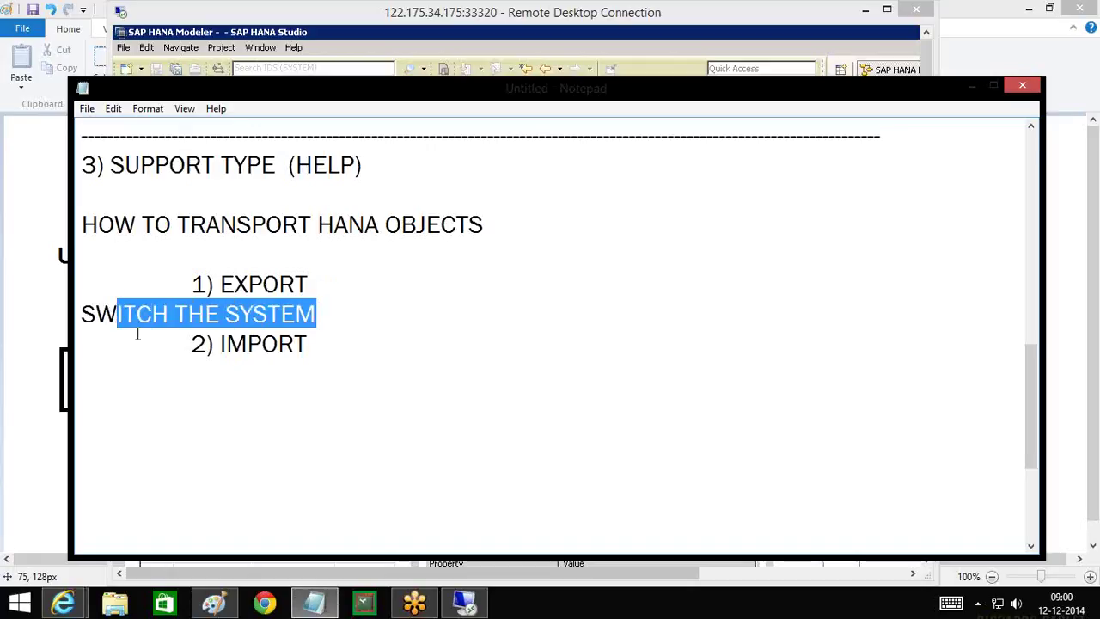
{"action": "left_click_drag", "start_coordinate": [206, 344], "coordinate": [308, 343]}
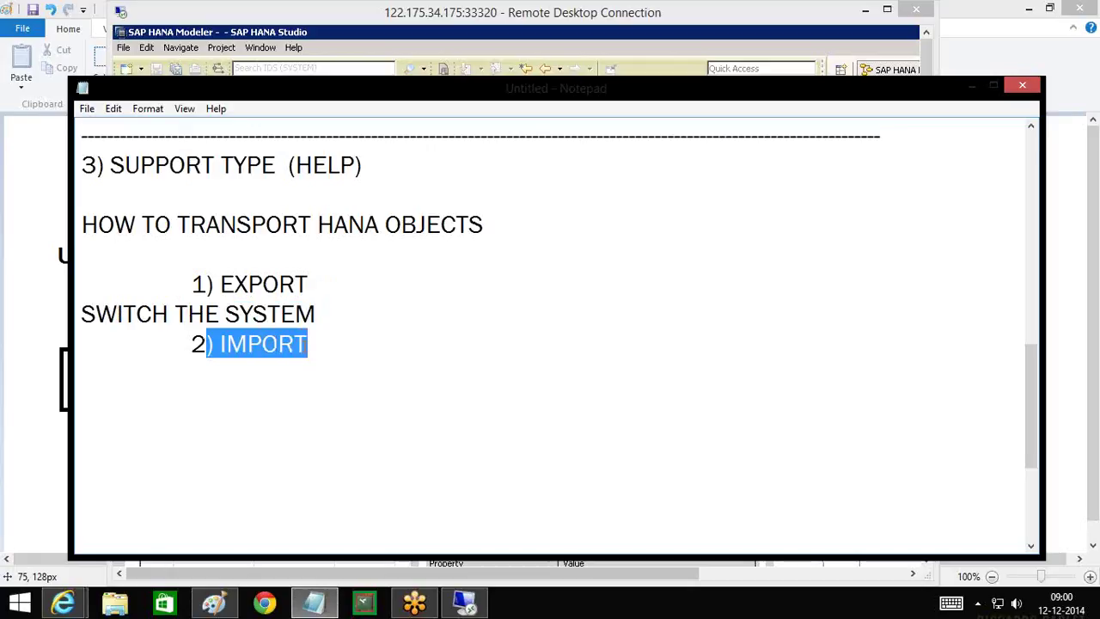
{"action": "left_click", "coordinate": [321, 346]}
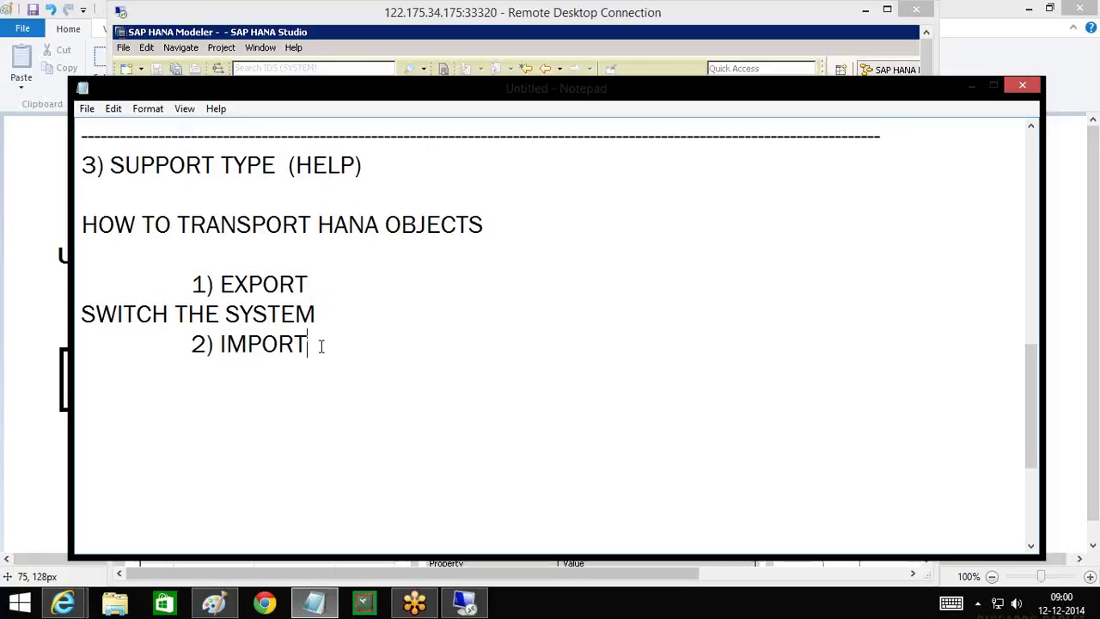
- Highlight the EXPORT and IMPORT items of the transport procedure, and return the cursor to the end of the IMPORT line
{"action": "left_click_drag", "start_coordinate": [309, 285], "coordinate": [206, 286]}
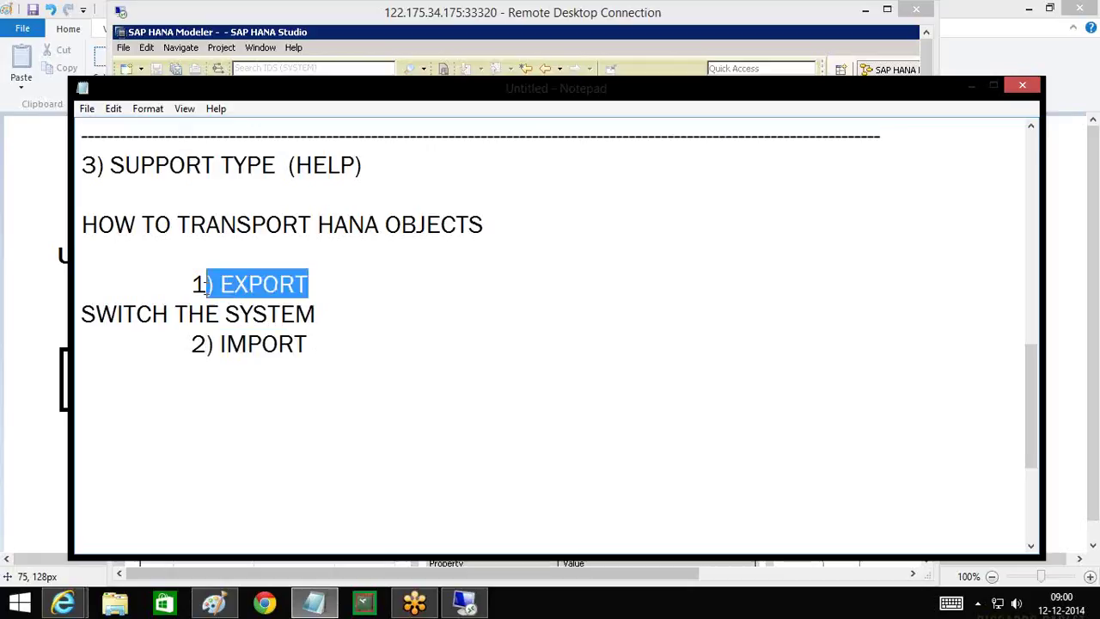
{"action": "left_click_drag", "start_coordinate": [311, 346], "coordinate": [194, 345]}
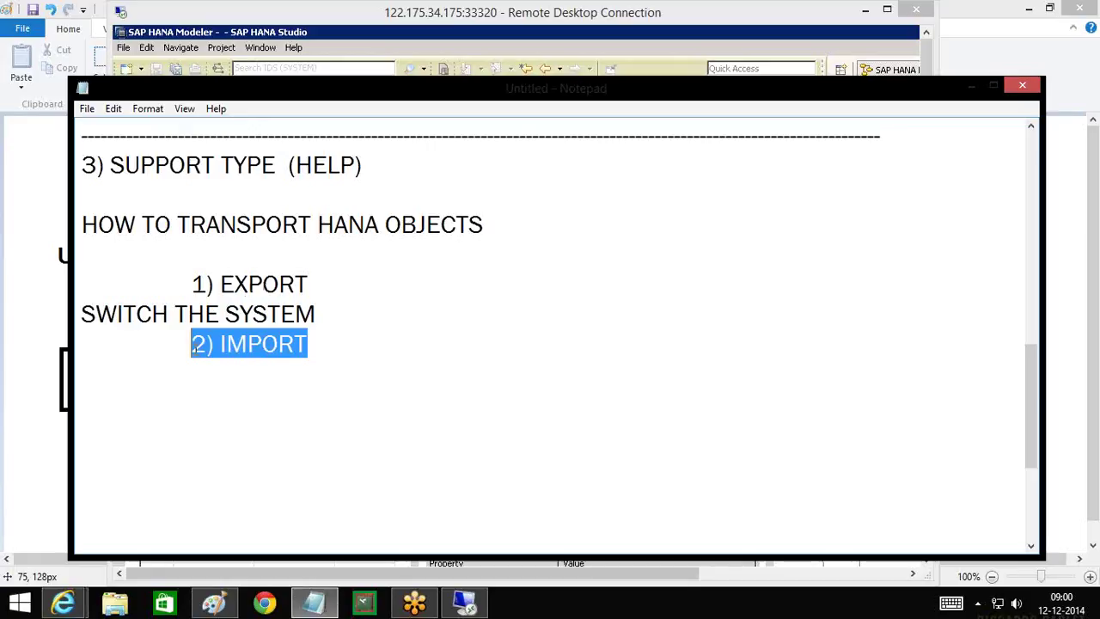
{"action": "left_click", "coordinate": [321, 348]}
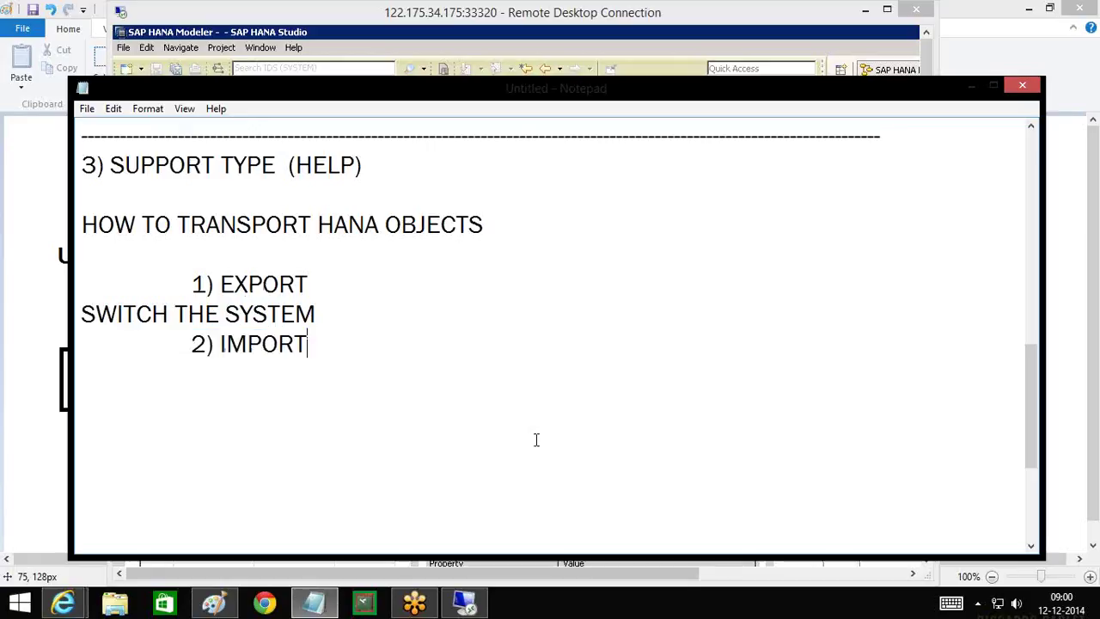
- Add blank lines after the IMPORT item and copy the DELIVERY UNIT and DEVELOPER TYPE lines to the end of the notes
{"action": "key", "text": "Return"}
{"action": "key", "text": "Return"}
{"action": "key", "text": "Return"}
{"action": "scroll", "coordinate": [536, 434], "scroll_direction": "up", "scroll_amount": 1}
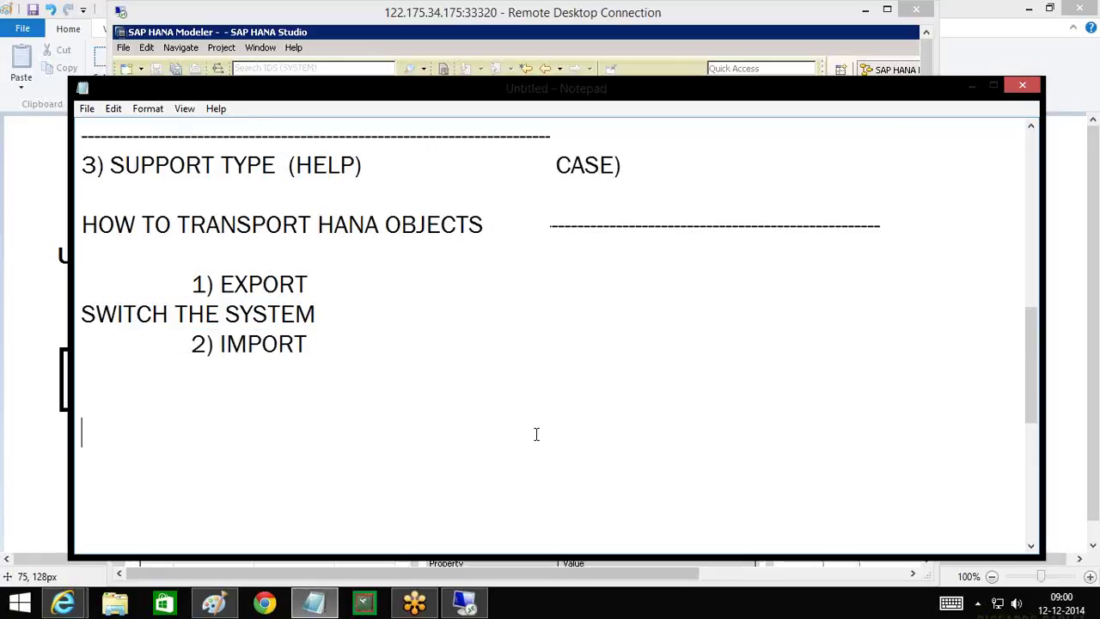
{"action": "scroll", "coordinate": [535, 434], "scroll_direction": "up", "scroll_amount": 2}
{"action": "left_click_drag", "start_coordinate": [468, 284], "coordinate": [79, 256]}
{"action": "key", "text": "ctrl+c"}
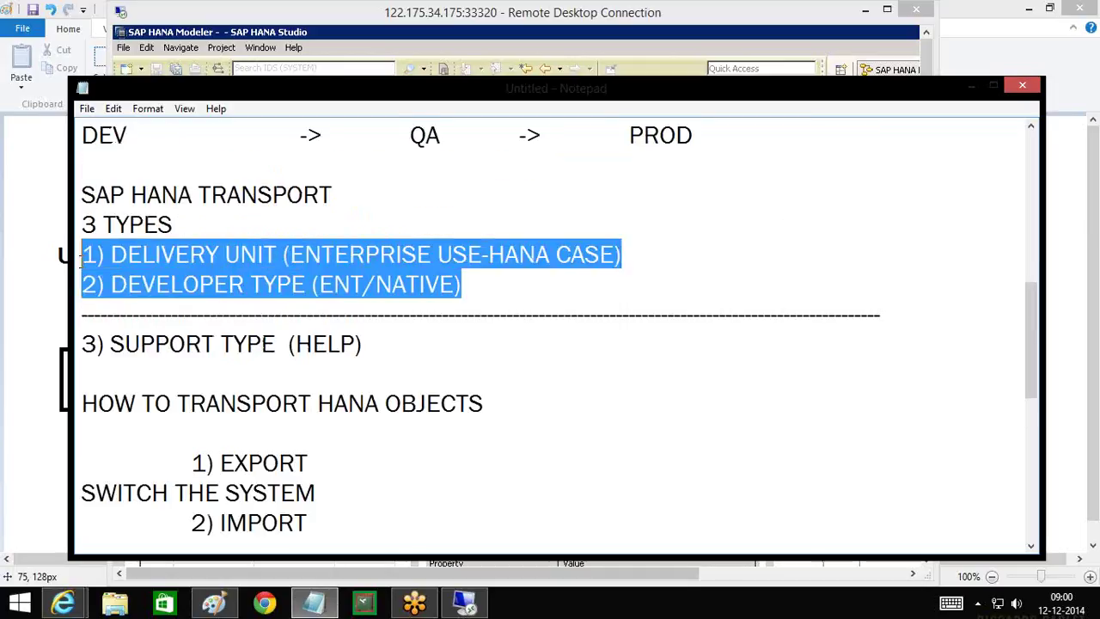
{"action": "scroll", "coordinate": [363, 382], "scroll_direction": "down", "scroll_amount": 5}
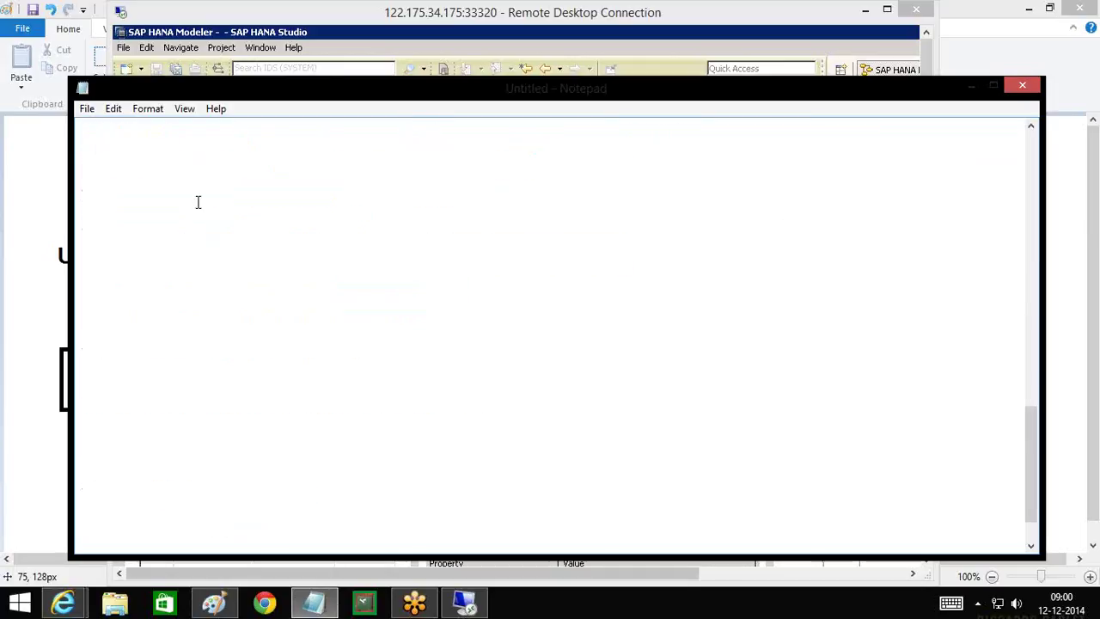
{"action": "left_click", "coordinate": [189, 182]}
{"action": "key", "text": "ctrl+v"}
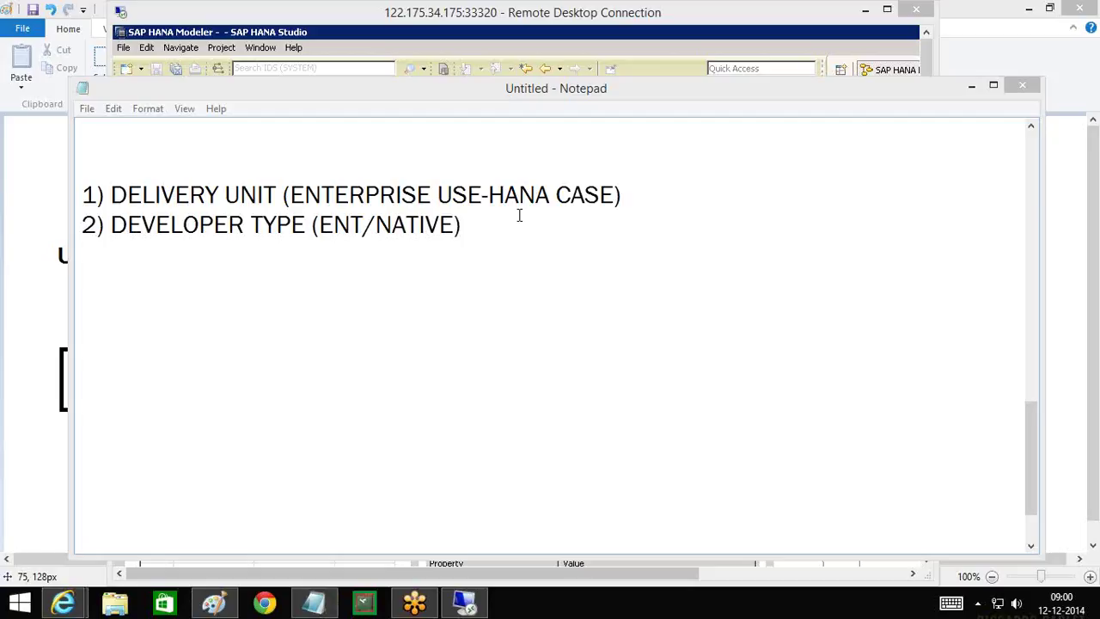
- Insert blank lines below the copied DELIVERY UNIT line and write the heading "EXPORT:" there
{"action": "left_click", "coordinate": [643, 196]}
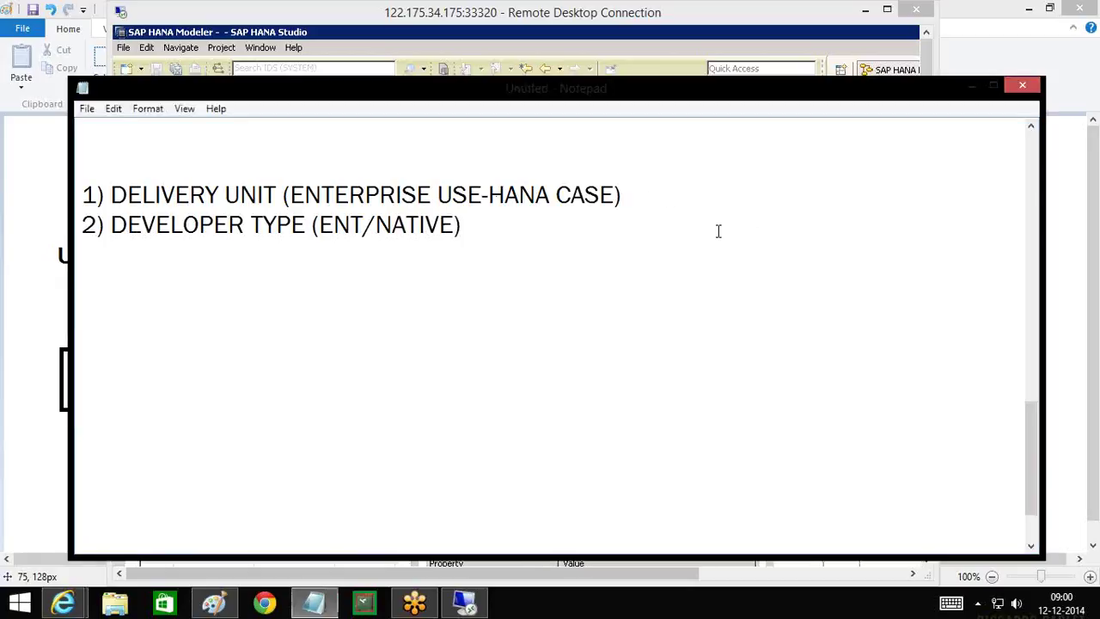
{"action": "key", "text": "Return"}
{"action": "key", "text": "Return"}
{"action": "key", "text": "Tab"}
{"action": "left_click", "coordinate": [718, 231]}
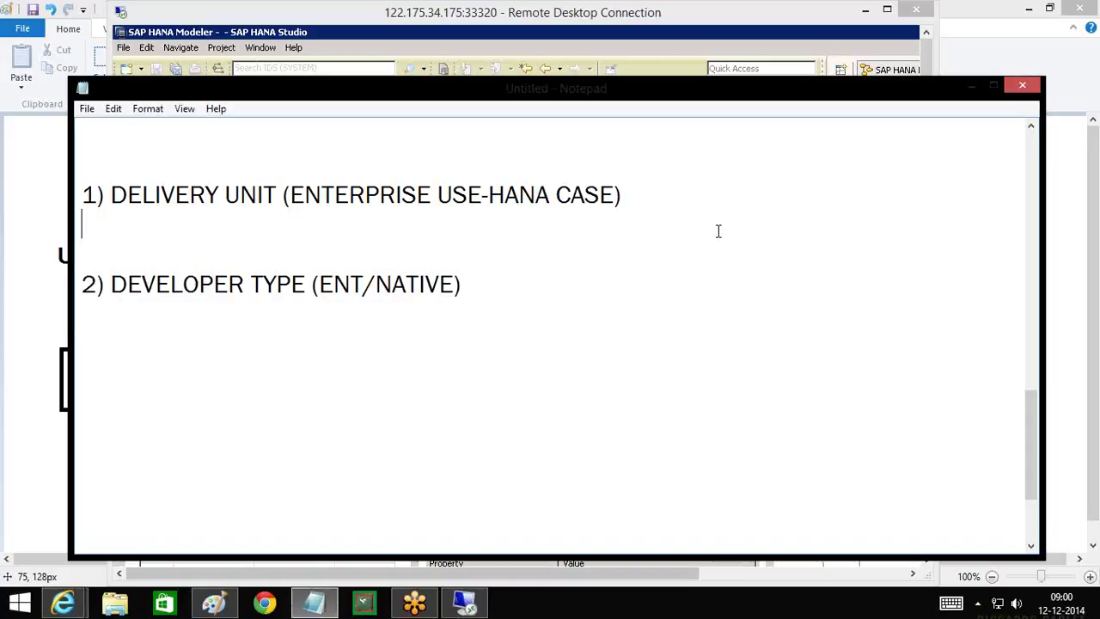
{"action": "type", "text": "EXPORT"}
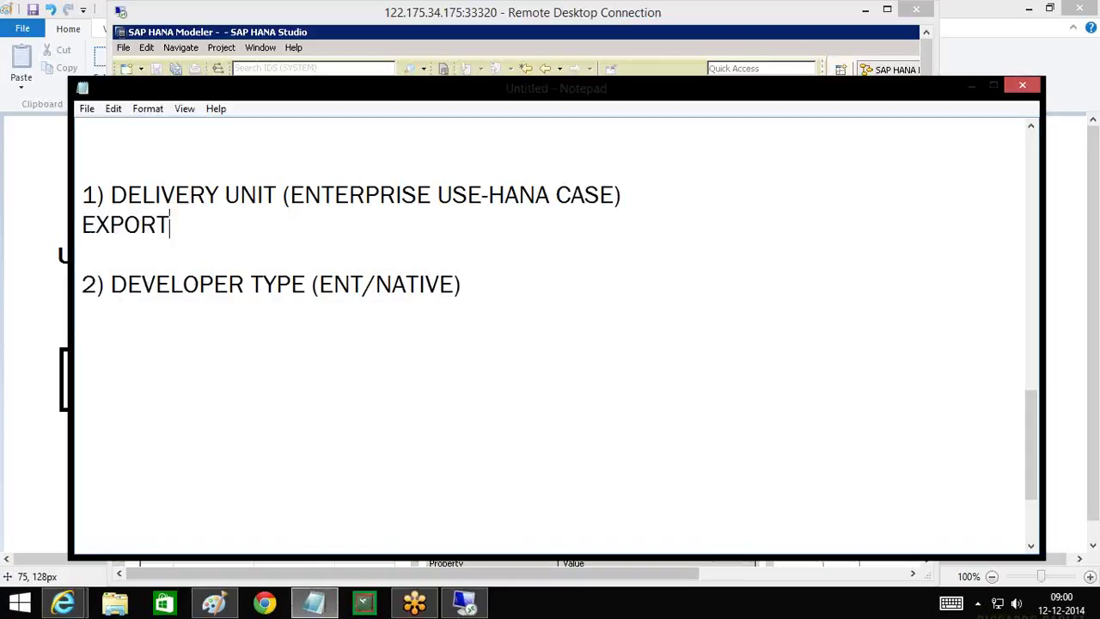
{"action": "type", "text": ":"}
{"action": "key", "text": "Return"}
- Write the indented items "1.1) SERVER" and "1.2) CLIENT" beneath the EXPORT: heading
{"action": "key", "text": "Tab"}
{"action": "type", "text": "1."}
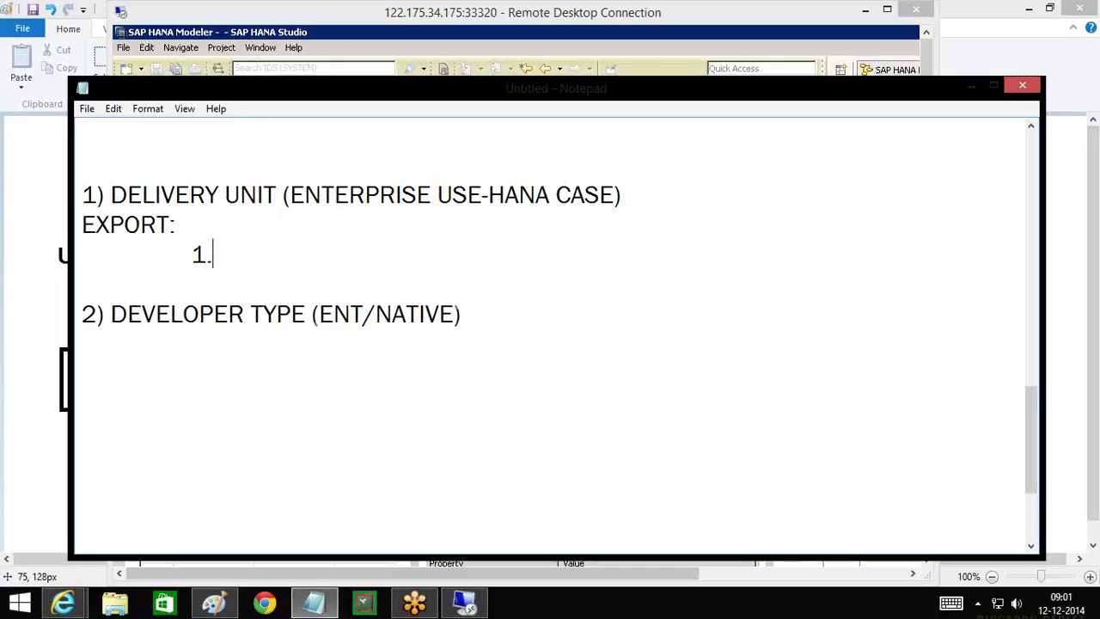
{"action": "type", "text": "1) SE"}
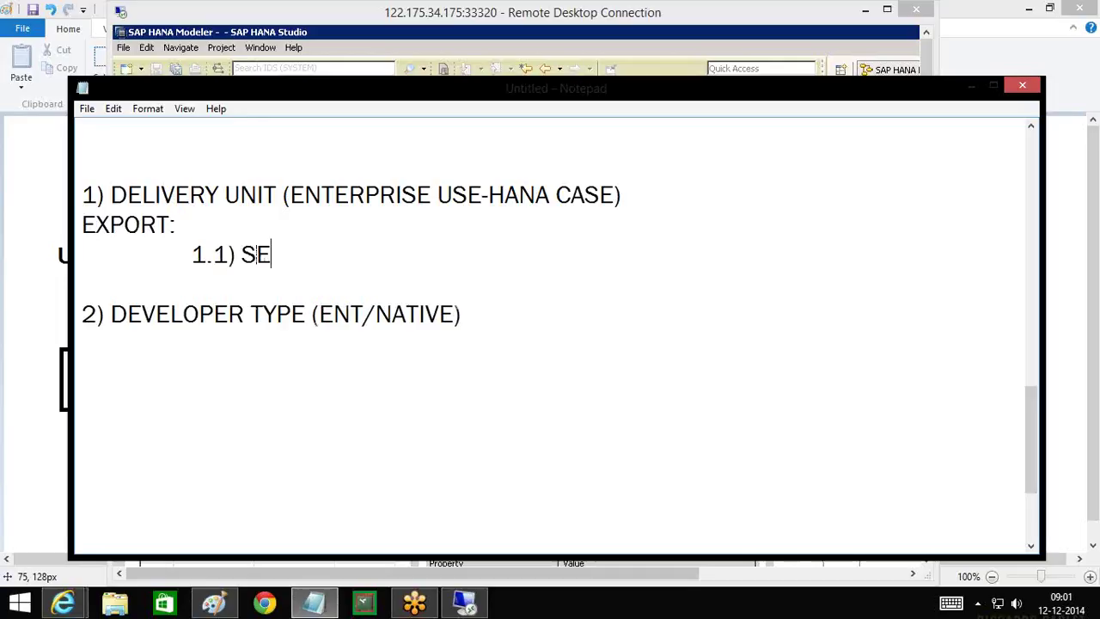
{"action": "type", "text": "RVER"}
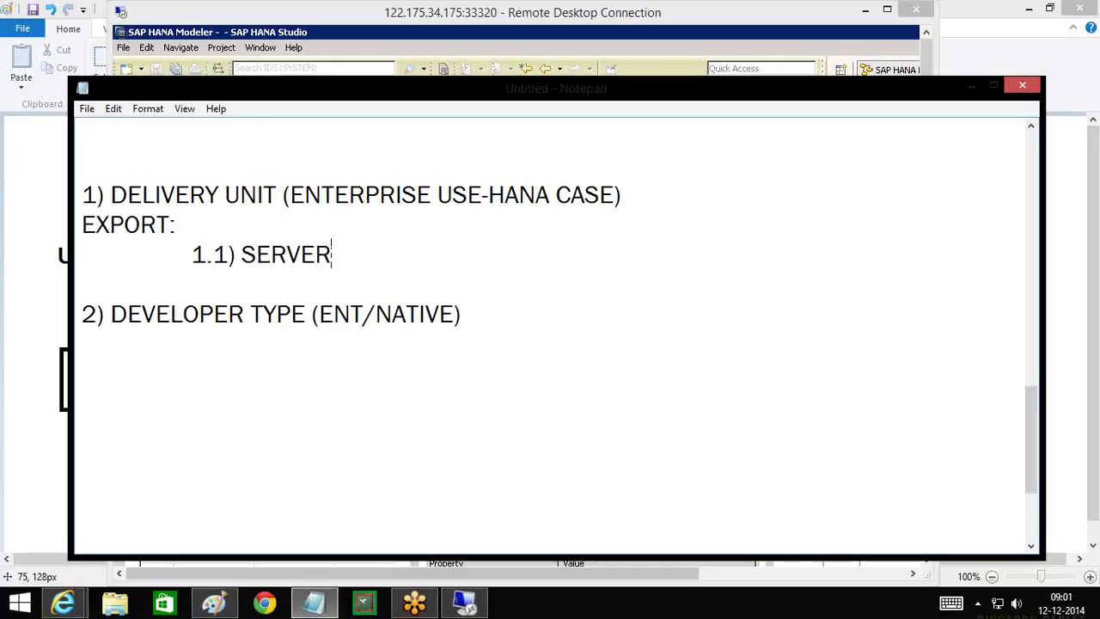
{"action": "key", "text": "Return"}
{"action": "key", "text": "Tab"}
{"action": "type", "text": "1.2"}
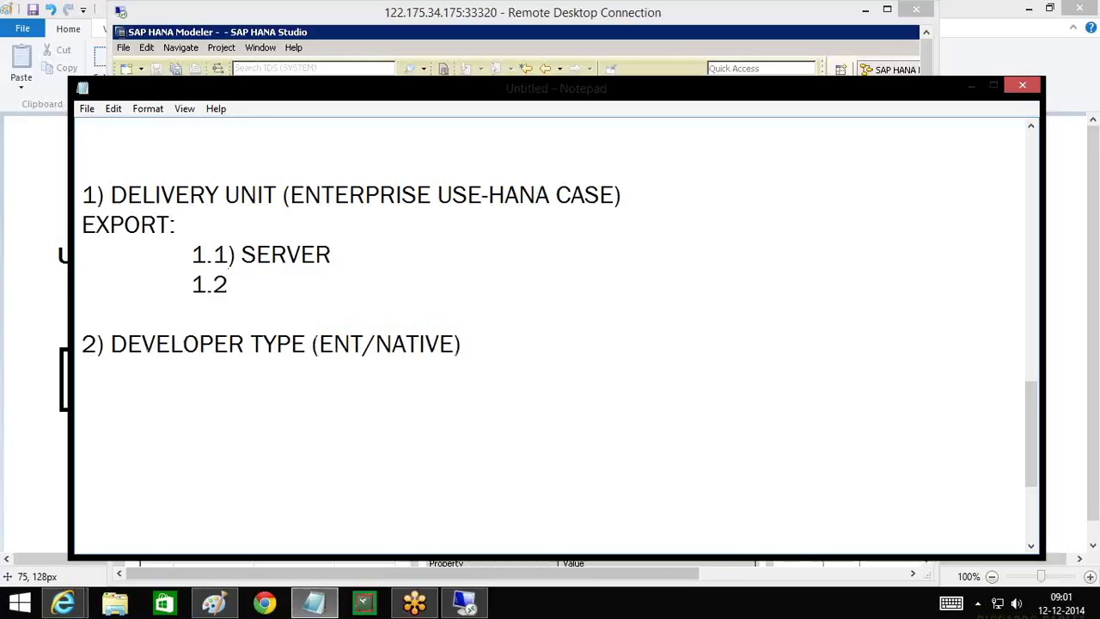
{"action": "type", "text": ") CLIENT"}
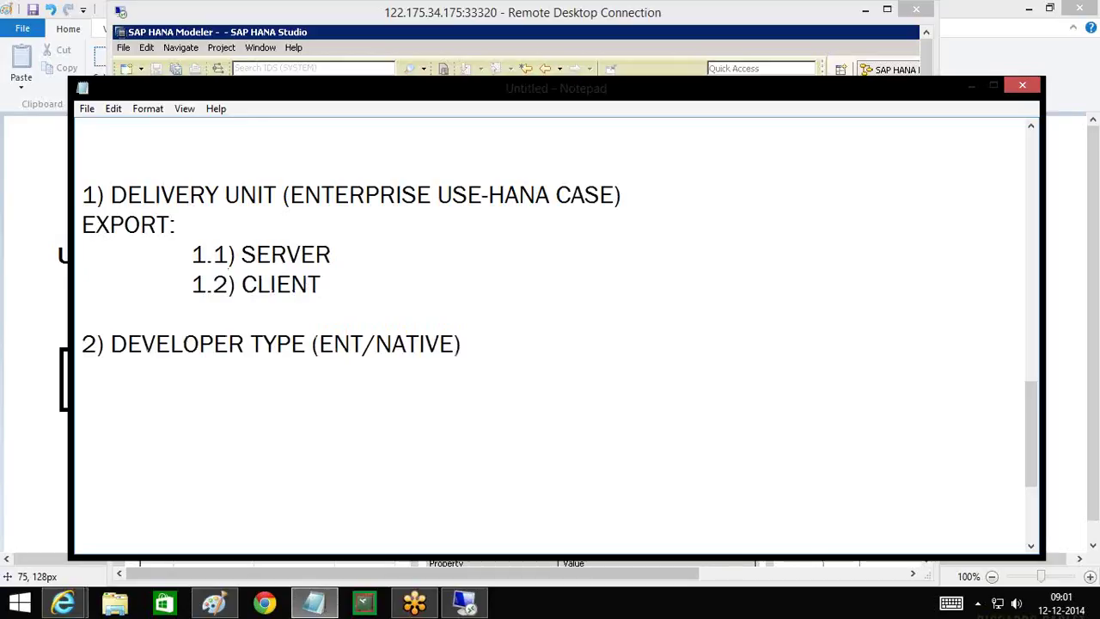
- Add the indented item "1.3) TRANSPORT REQUEST" below the CLIENT item
{"action": "key", "text": "Return"}
{"action": "key", "text": "Tab"}
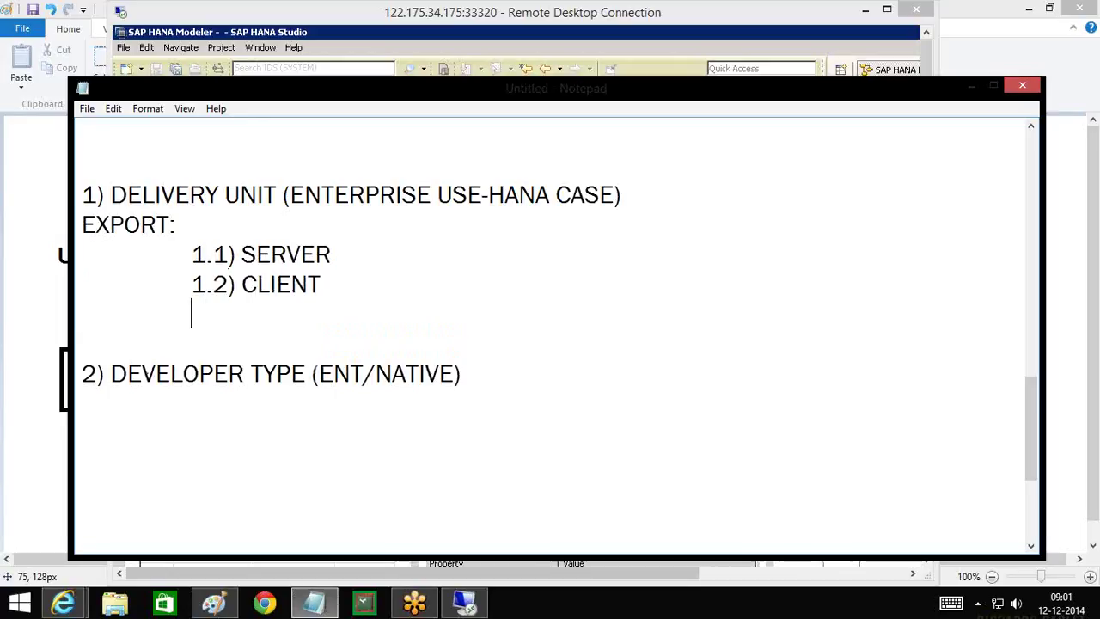
{"action": "type", "text": "1.3) TRANSPORT R"}
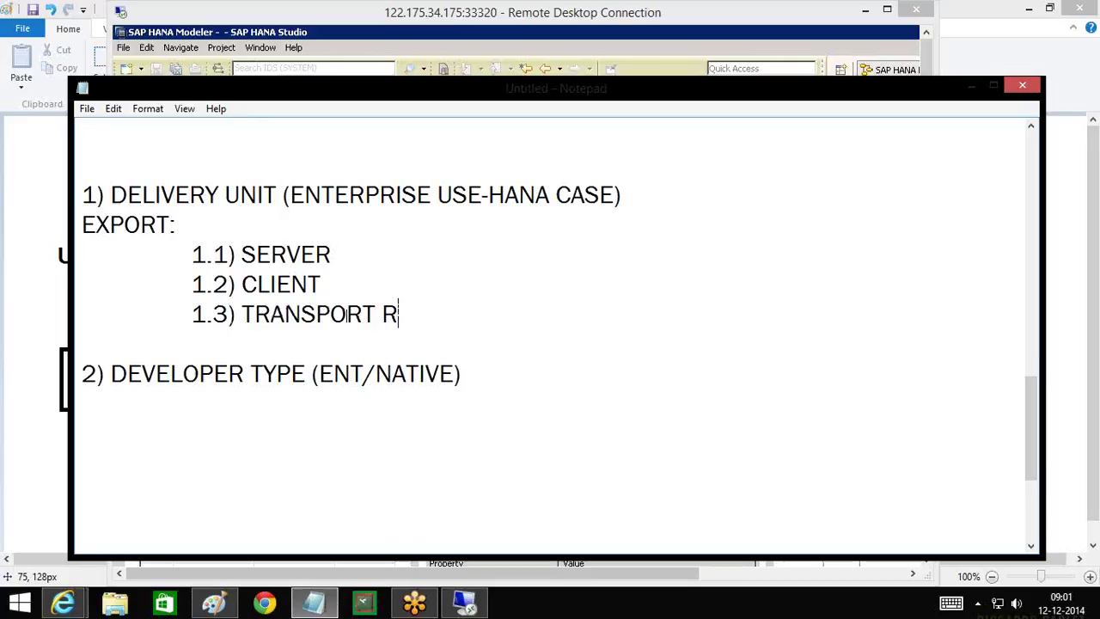
{"action": "type", "text": "EQUEST"}
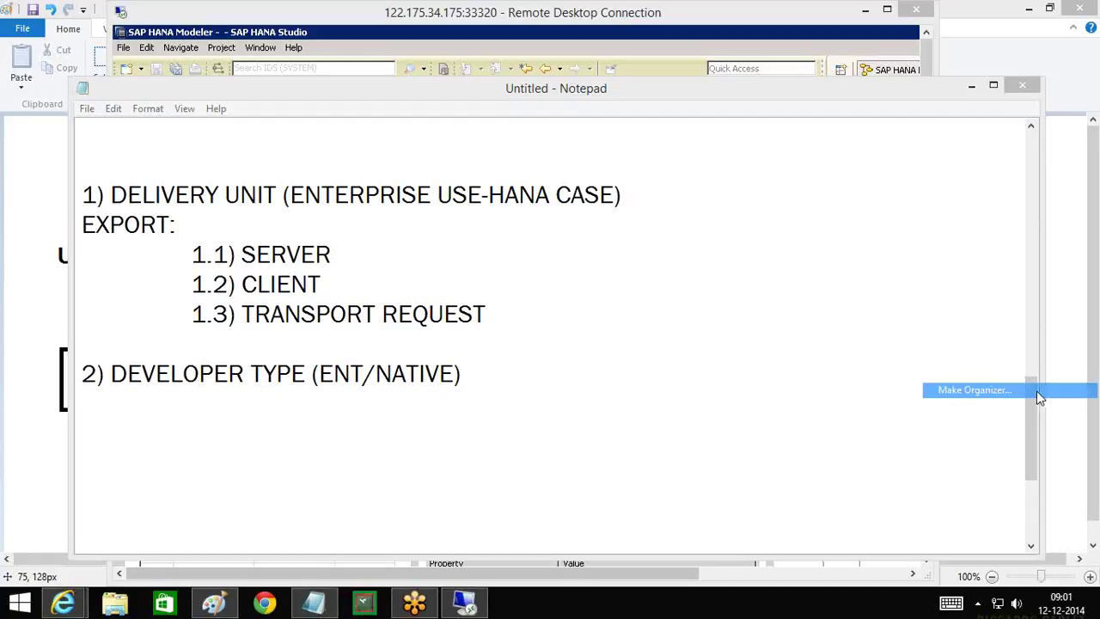
{"action": "left_click", "coordinate": [1036, 391]}
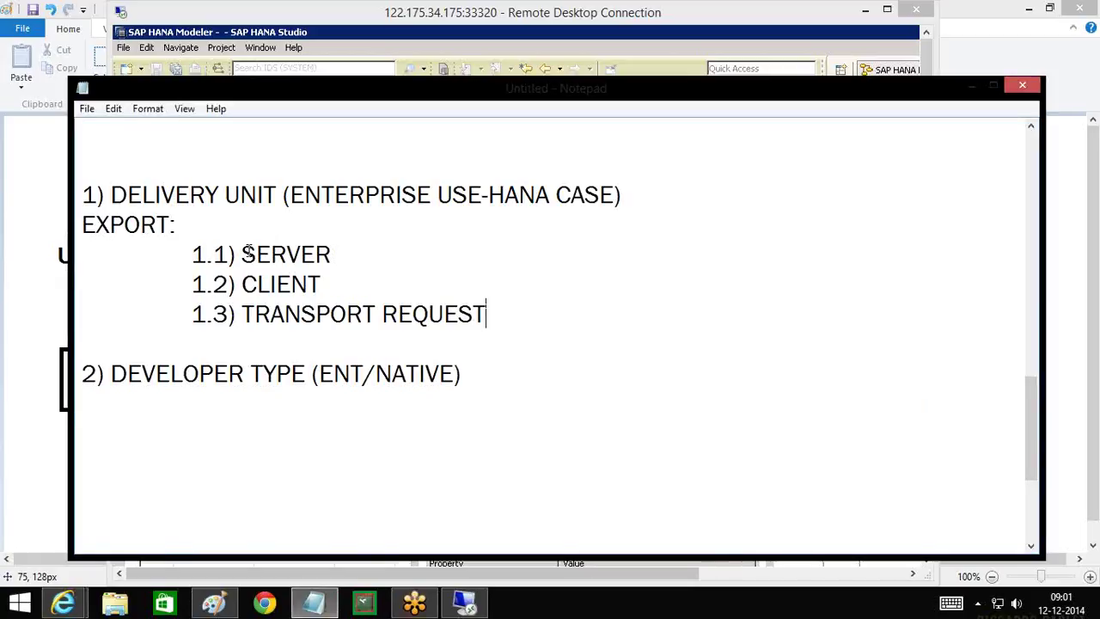
- Highlight DELIVERY UNIT and its export options SERVER, CLIENT and TRANSPORT REQUEST in turn
{"action": "left_click_drag", "start_coordinate": [285, 194], "coordinate": [110, 194]}
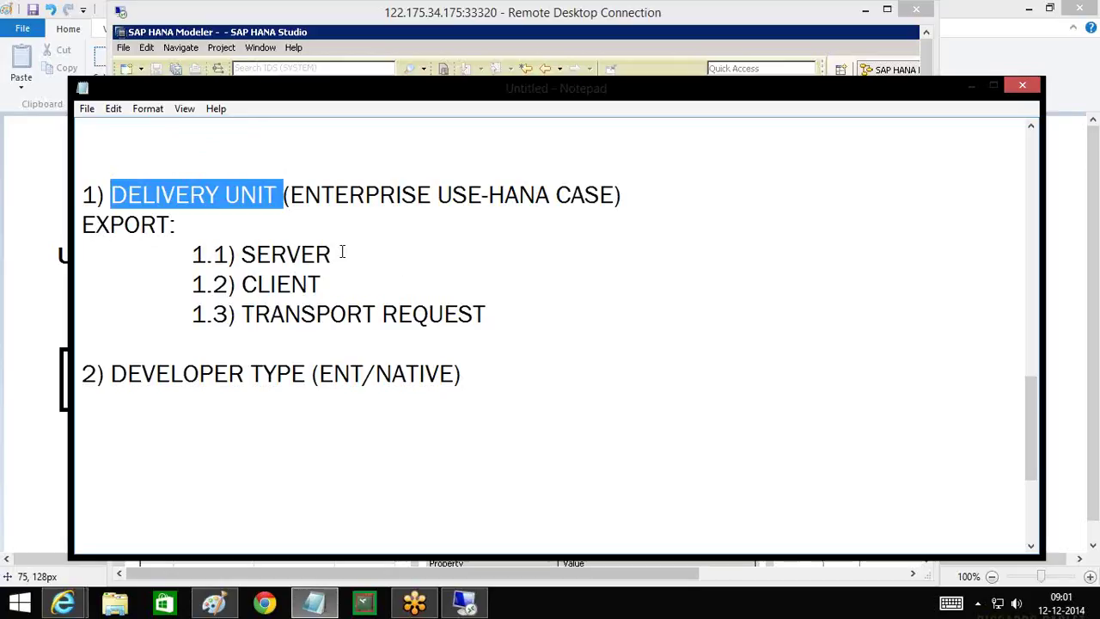
{"action": "left_click_drag", "start_coordinate": [333, 254], "coordinate": [236, 254]}
{"action": "left_click_drag", "start_coordinate": [333, 283], "coordinate": [241, 283]}
{"action": "left_click_drag", "start_coordinate": [491, 316], "coordinate": [215, 317]}
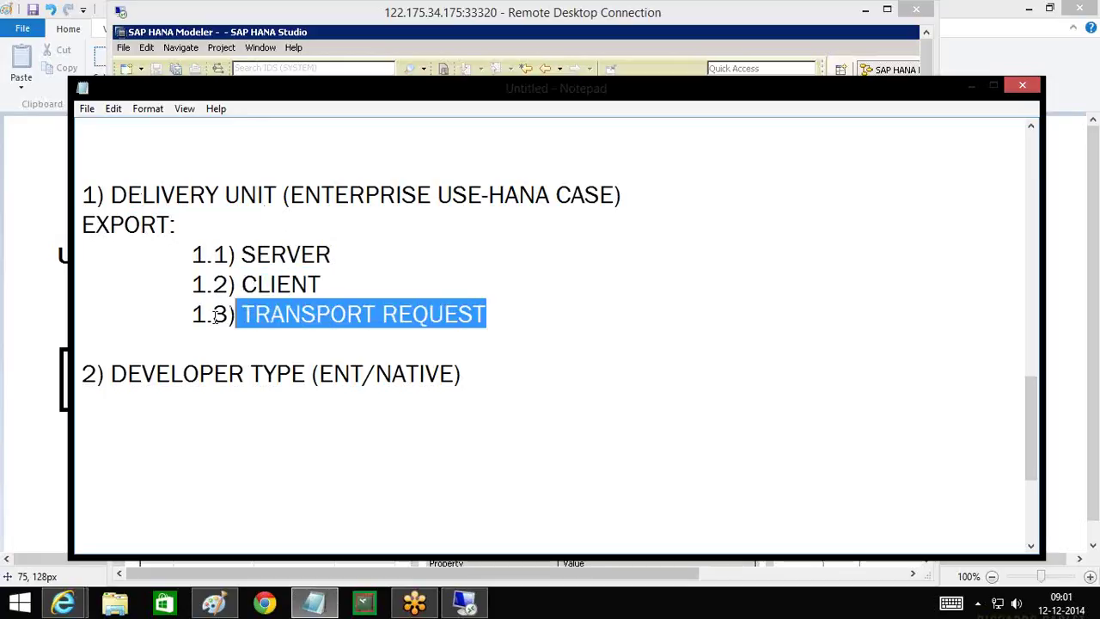
- Switch to the full-screen SAP HANA Studio session and show the Setup options of Quick Launch
{"action": "left_click", "coordinate": [541, 22]}
{"action": "double_click", "coordinate": [542, 20]}
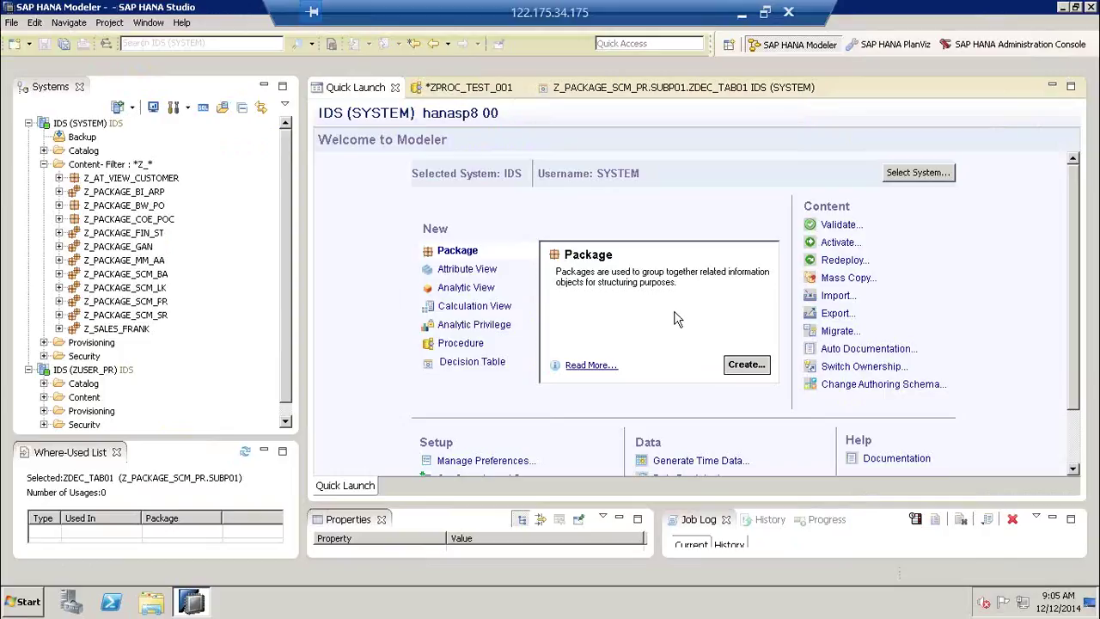
{"action": "scroll", "coordinate": [675, 320], "scroll_direction": "down", "scroll_amount": 2}
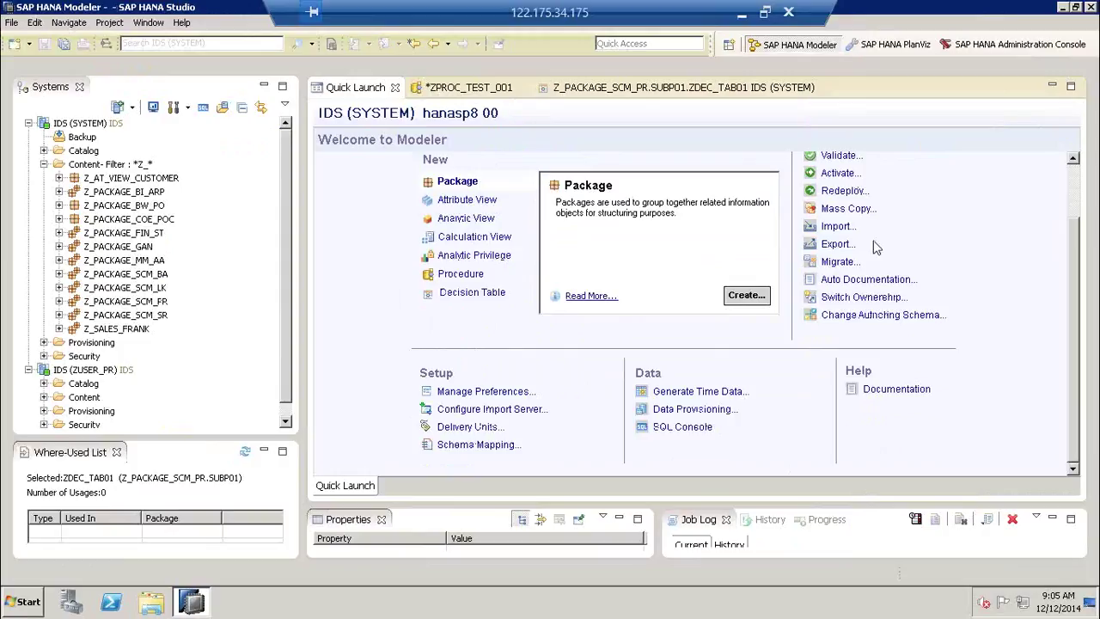
- Draw an arrow to Manage Preferences, check marks beside it and Configure Import Server, and a box around Delivery Units
{"action": "key", "text": "ctrl+2"}
{"action": "mouse_move", "coordinate": [507, 294]}
{"action": "left_mouse_down"}
{"action": "mouse_move", "coordinate": [483, 383]}
{"action": "mouse_move", "coordinate": [520, 368]}
{"action": "left_mouse_up"}
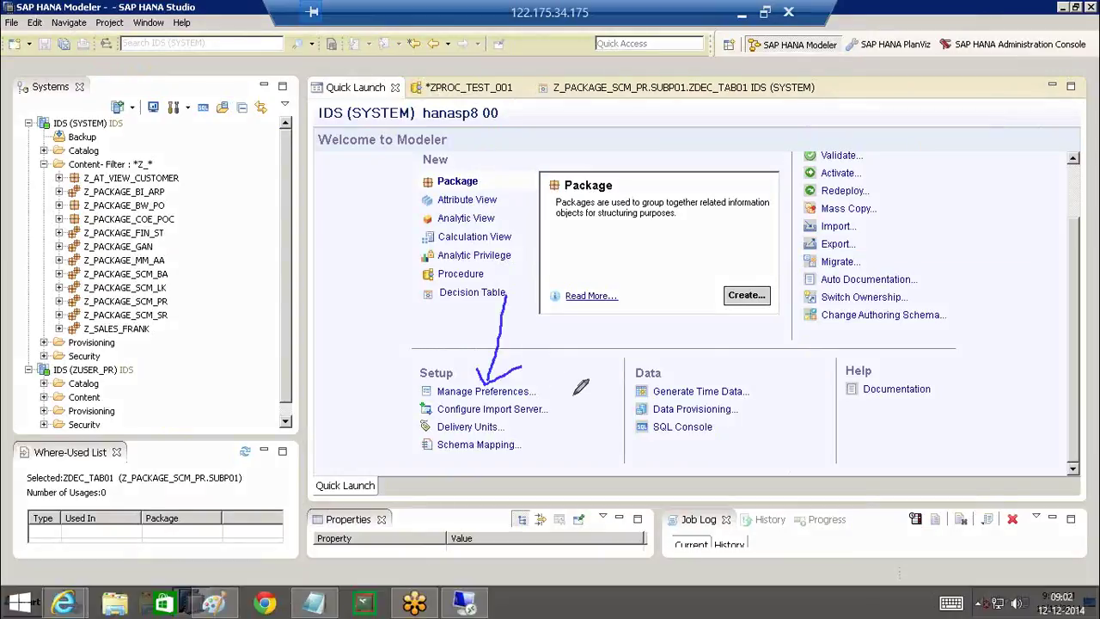
{"action": "mouse_move", "coordinate": [540, 378]}
{"action": "left_mouse_down"}
{"action": "mouse_move", "coordinate": [551, 393]}
{"action": "mouse_move", "coordinate": [593, 359]}
{"action": "left_mouse_up"}
{"action": "left_click_drag", "start_coordinate": [546, 400], "coordinate": [589, 391]}
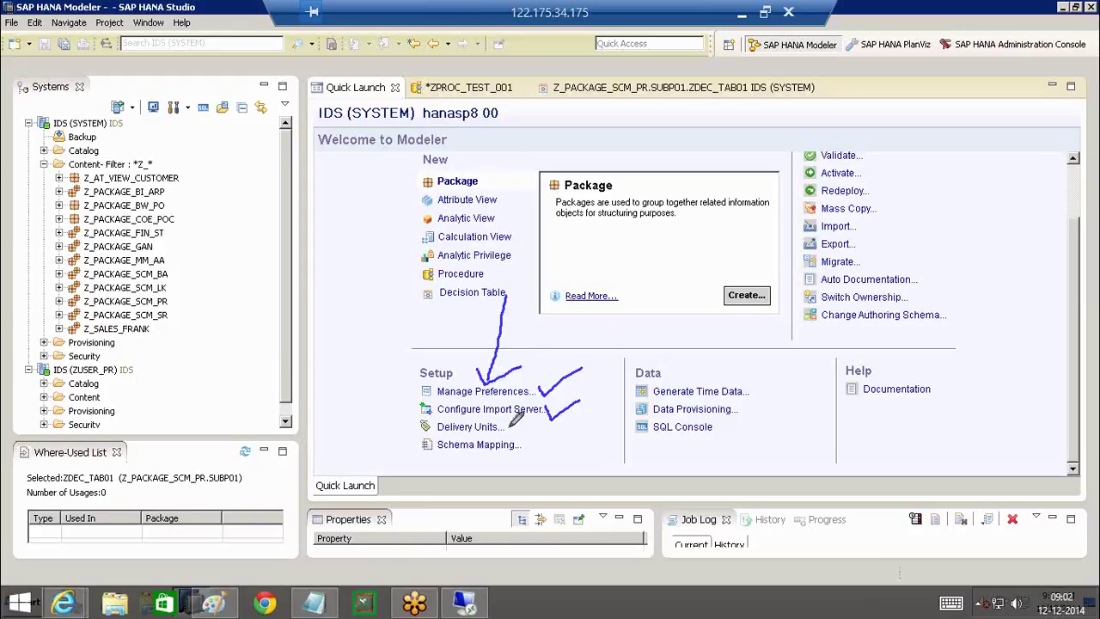
{"action": "mouse_move", "coordinate": [508, 419]}
{"action": "left_mouse_down"}
{"action": "mouse_move", "coordinate": [414, 420]}
{"action": "mouse_move", "coordinate": [410, 440]}
{"action": "mouse_move", "coordinate": [505, 424]}
{"action": "mouse_move", "coordinate": [513, 437]}
{"action": "left_mouse_up"}
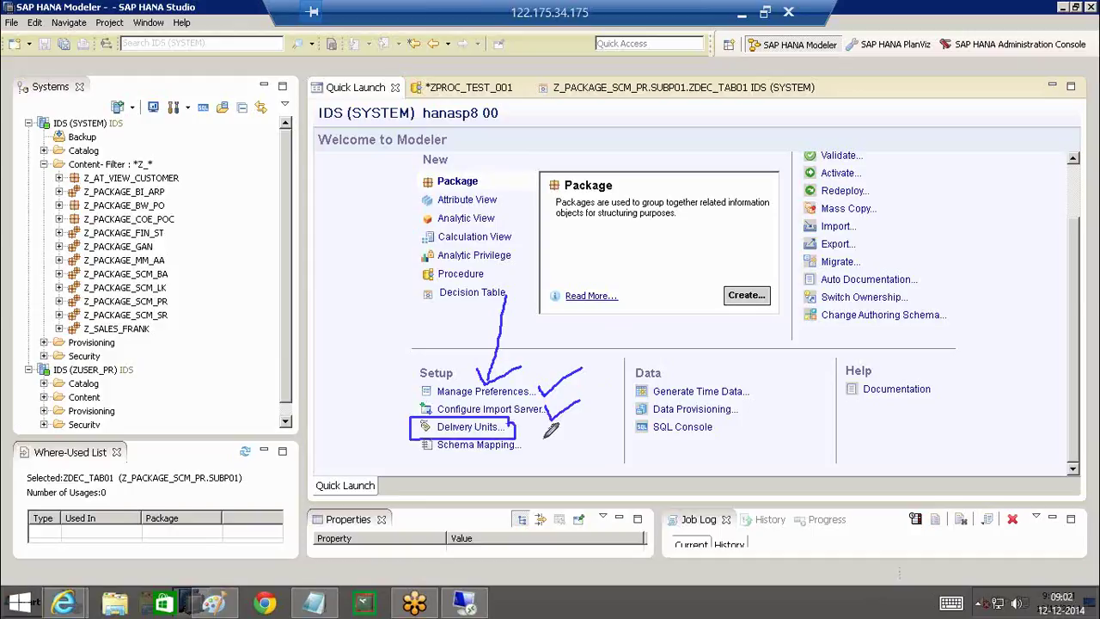
- Open the Delivery Units setup and clear the drawn annotations from the screen
{"action": "left_click", "coordinate": [480, 427]}
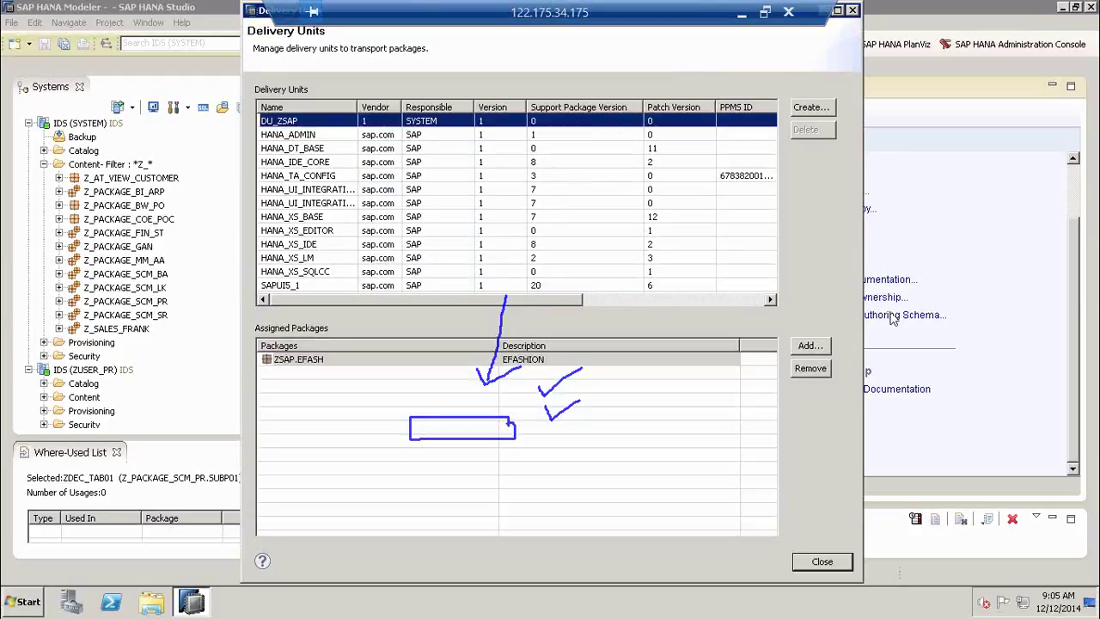
{"action": "key", "text": "Escape"}
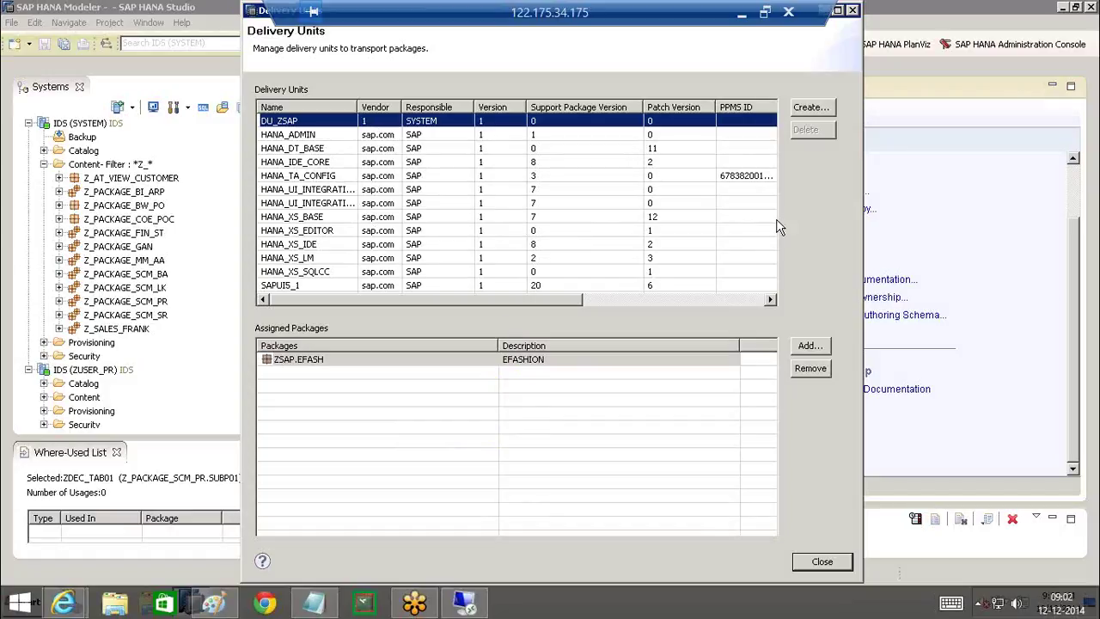
- View the form for a new delivery unit and the package assignment for DU_ZSAP, cancelling each without changes
{"action": "left_click", "coordinate": [807, 108]}
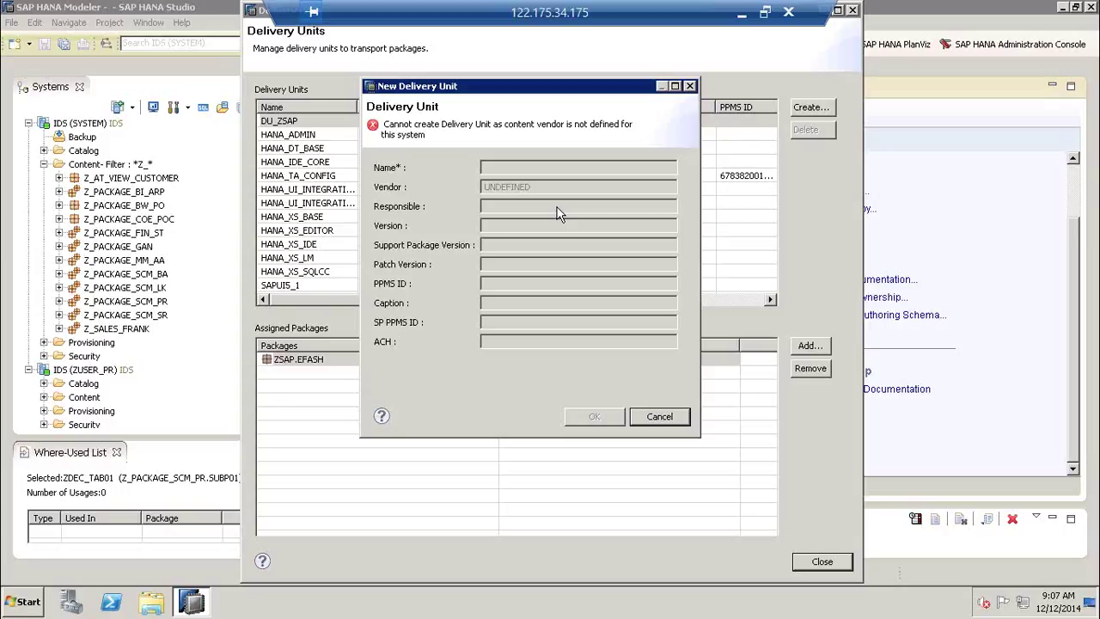
{"action": "left_click", "coordinate": [671, 419]}
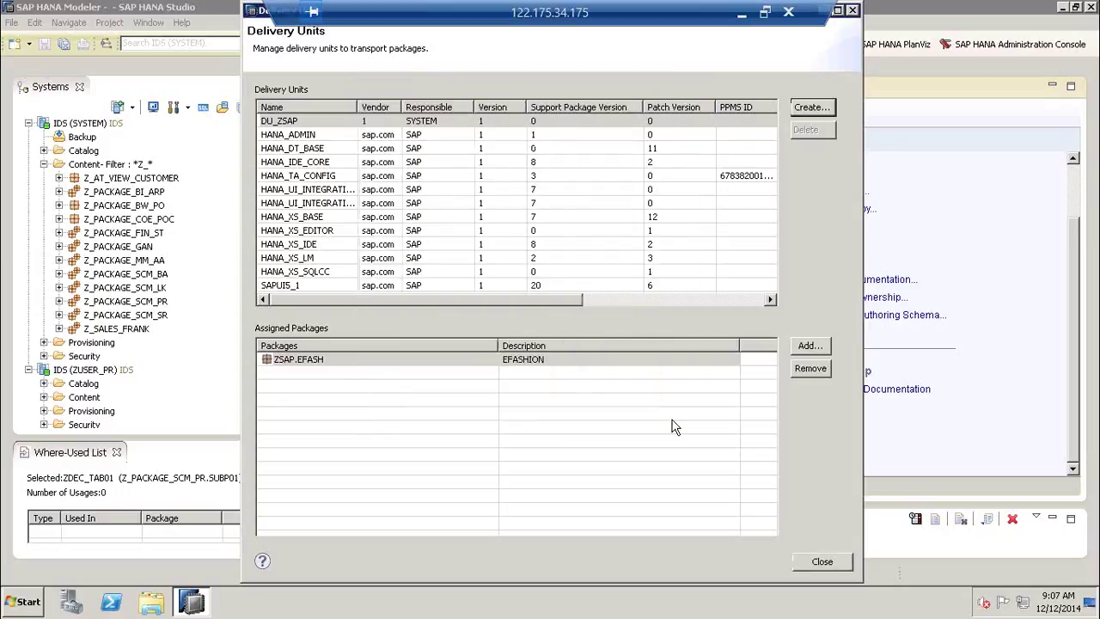
{"action": "left_click", "coordinate": [728, 367]}
{"action": "left_click", "coordinate": [816, 347]}
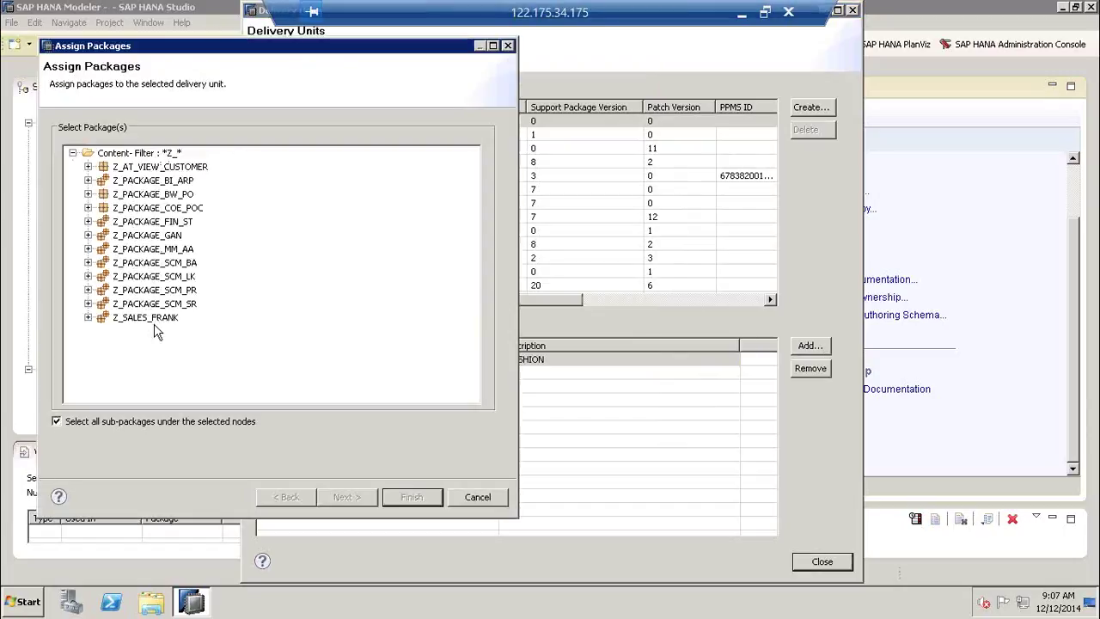
{"action": "left_click", "coordinate": [480, 498]}
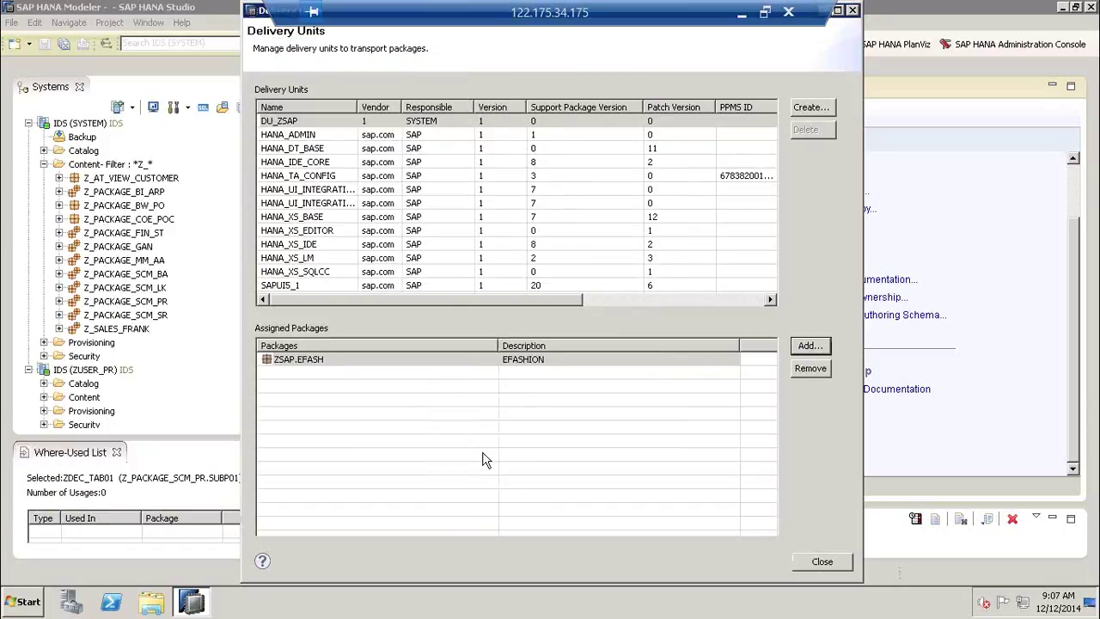
- Assign Z_PACKAGE_SCM_PR and all its sub-packages to delivery unit DU_ZSAP, and close the delivery units management
{"action": "left_click", "coordinate": [312, 359]}
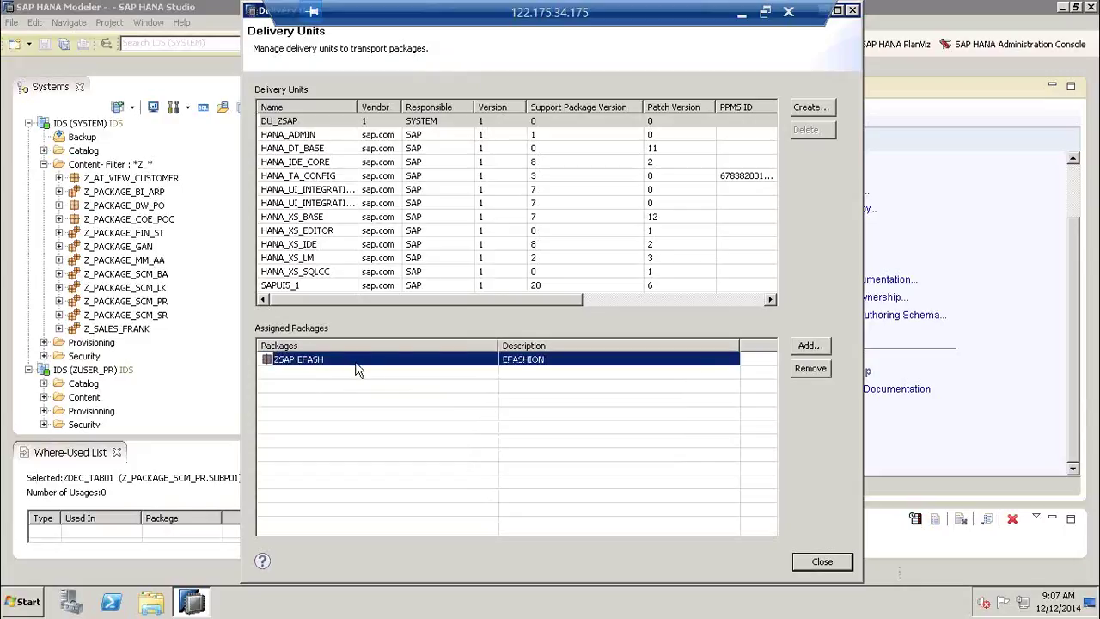
{"action": "left_click", "coordinate": [364, 122]}
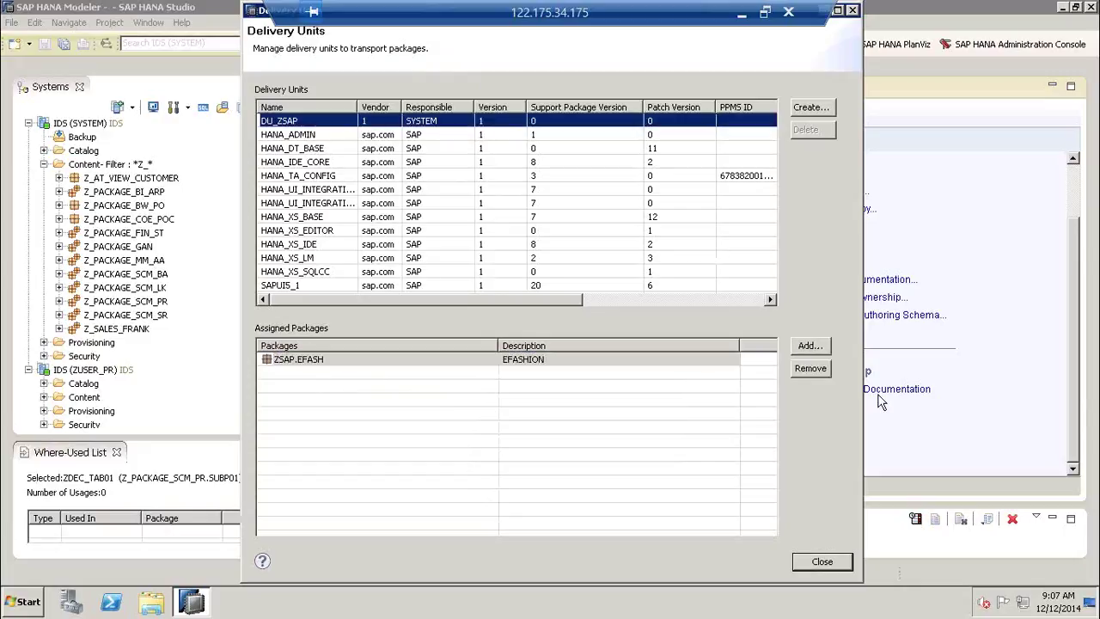
{"action": "left_click", "coordinate": [808, 347]}
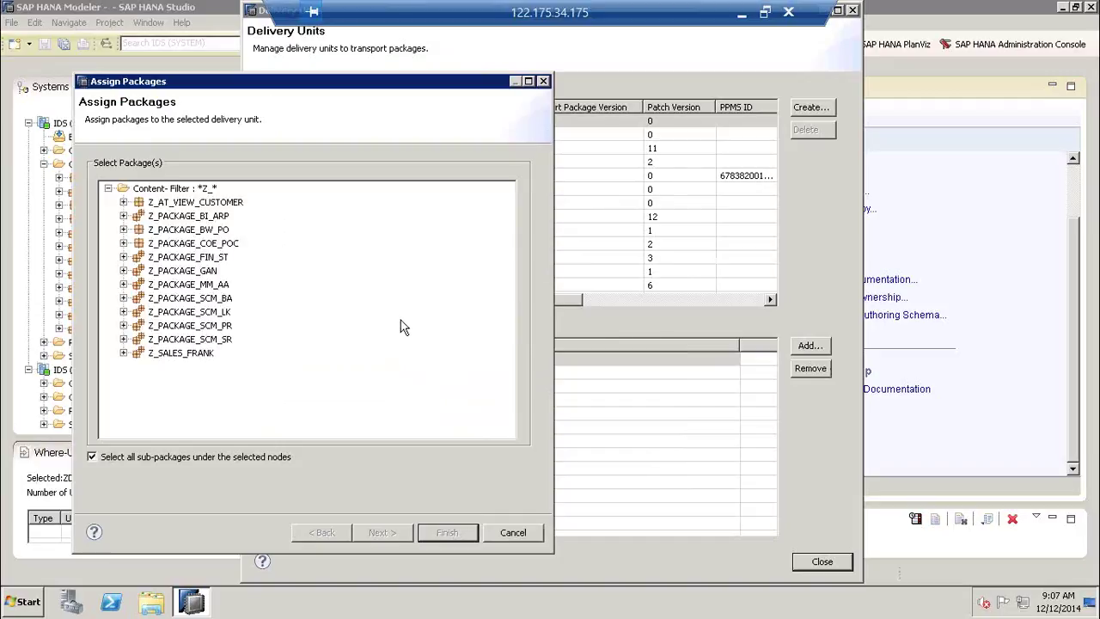
{"action": "left_click", "coordinate": [227, 328]}
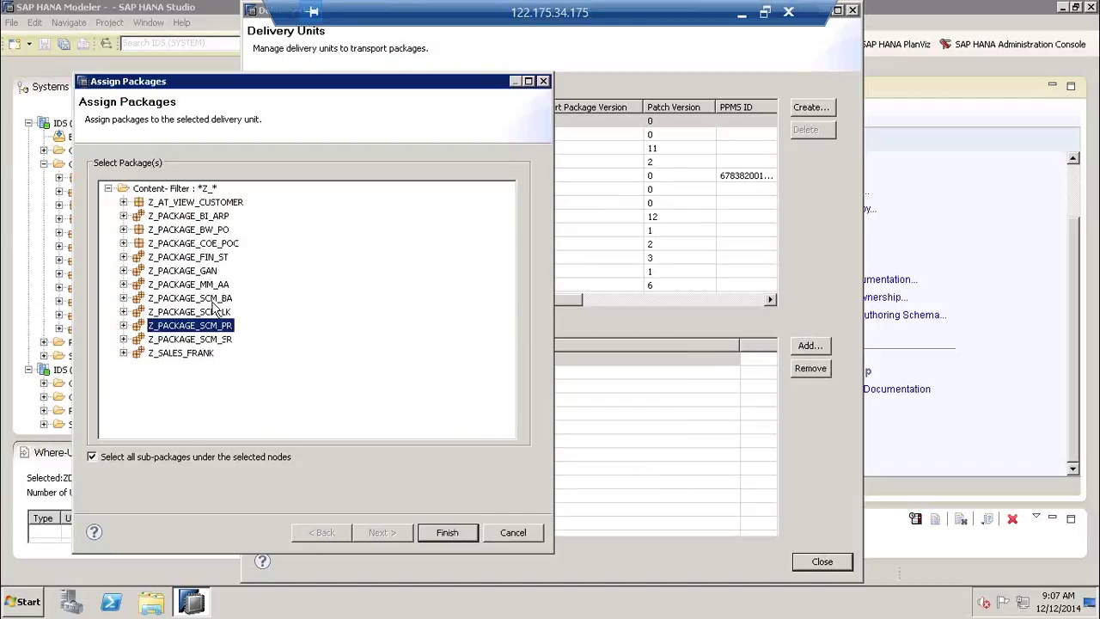
{"action": "left_click", "coordinate": [462, 533]}
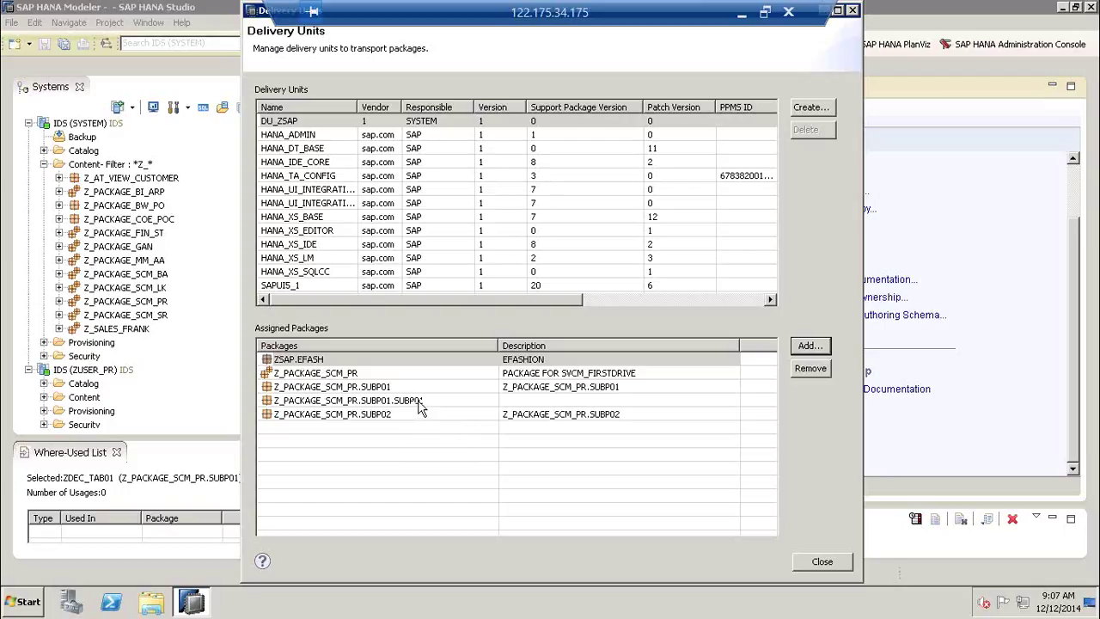
{"action": "left_click", "coordinate": [382, 375]}
{"action": "left_click", "coordinate": [833, 564]}
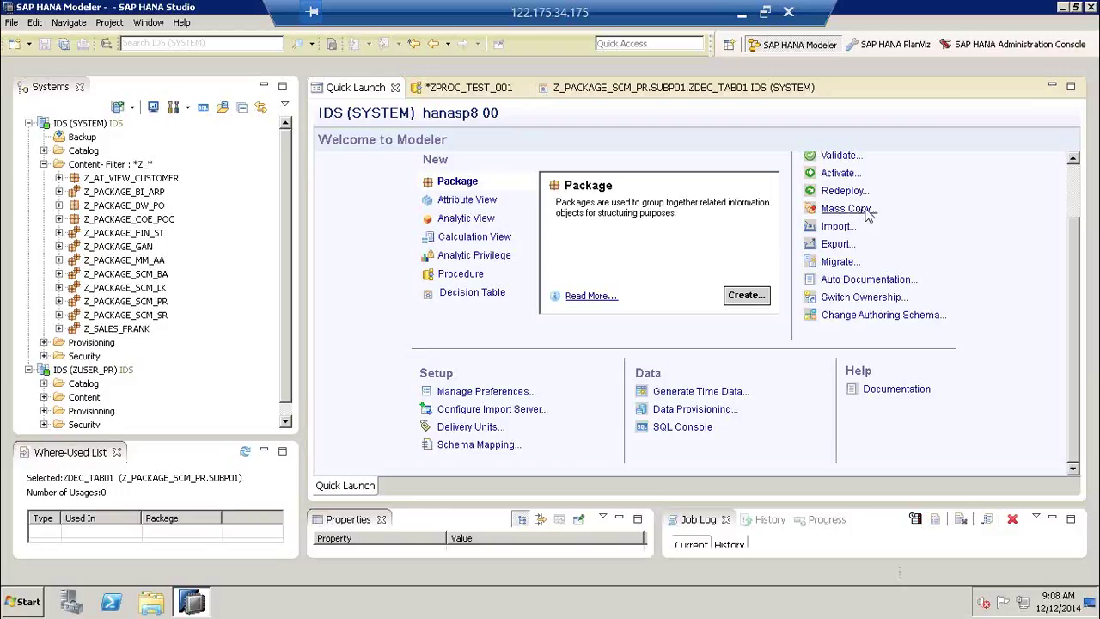
- Draw a box around Export in Quick Launch and an arrow pointing to it
{"action": "key", "text": "ctrl+2"}
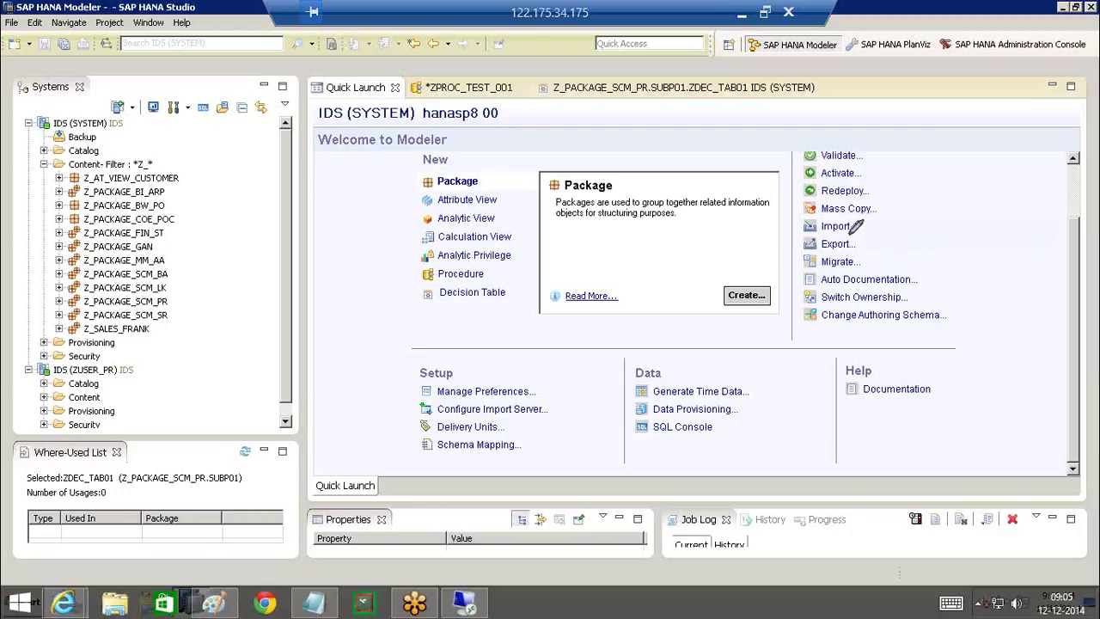
{"action": "mouse_move", "coordinate": [855, 232]}
{"action": "left_mouse_down"}
{"action": "mouse_move", "coordinate": [799, 234]}
{"action": "mouse_move", "coordinate": [795, 262]}
{"action": "mouse_move", "coordinate": [870, 249]}
{"action": "mouse_move", "coordinate": [864, 236]}
{"action": "mouse_move", "coordinate": [829, 236]}
{"action": "left_mouse_up"}
{"action": "mouse_move", "coordinate": [682, 257]}
{"action": "left_mouse_down"}
{"action": "mouse_move", "coordinate": [763, 257]}
{"action": "mouse_move", "coordinate": [746, 274]}
{"action": "left_mouse_up"}
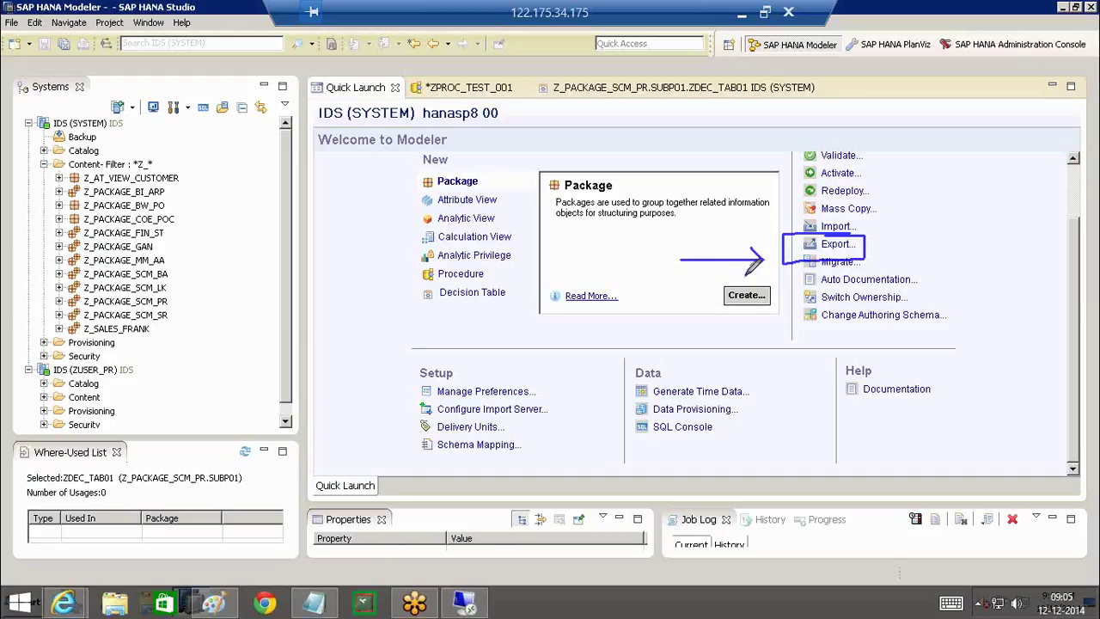
- Close all open editors, including Quick Launch, and clear the drawn annotations from the screen
{"action": "left_click", "coordinate": [12, 23]}
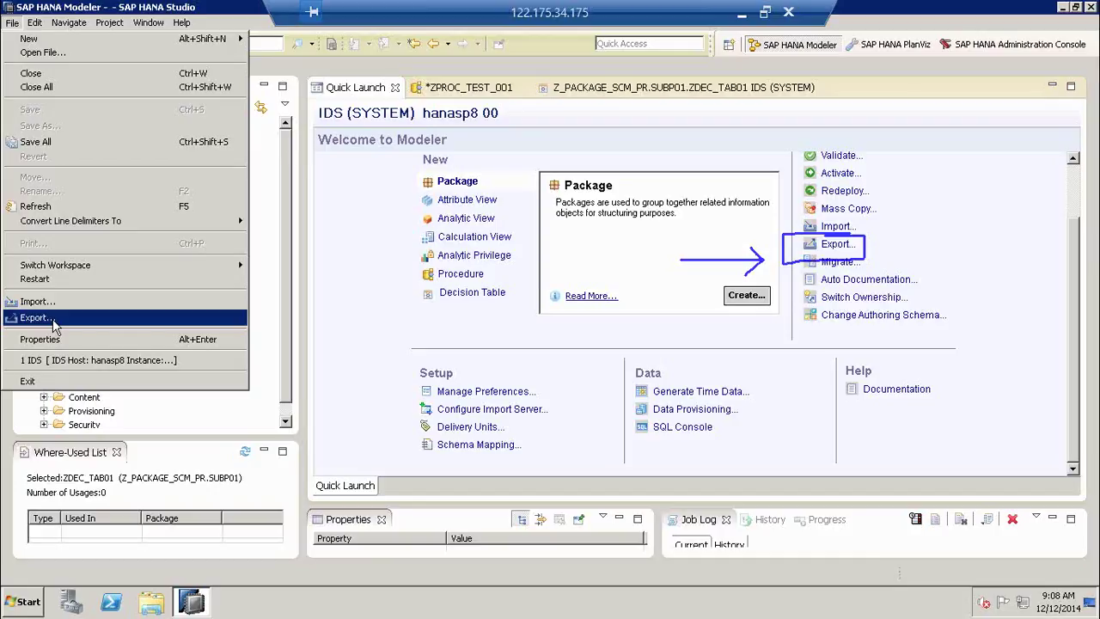
{"action": "left_click", "coordinate": [371, 91]}
{"action": "right_click", "coordinate": [371, 91]}
{"action": "key", "text": "Escape"}
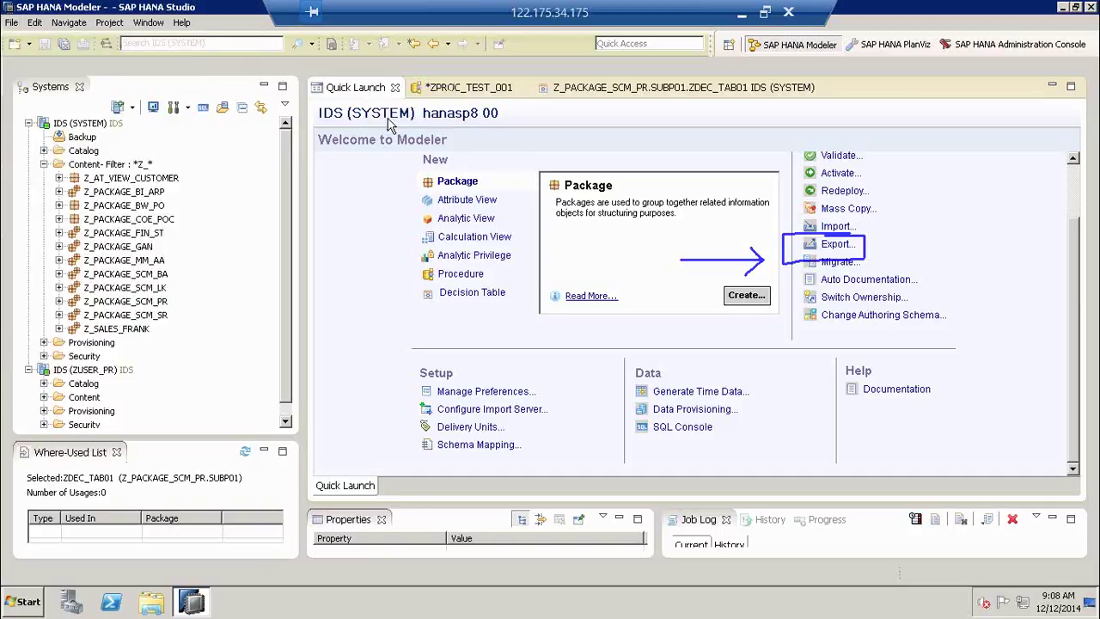
{"action": "left_click", "coordinate": [624, 307]}
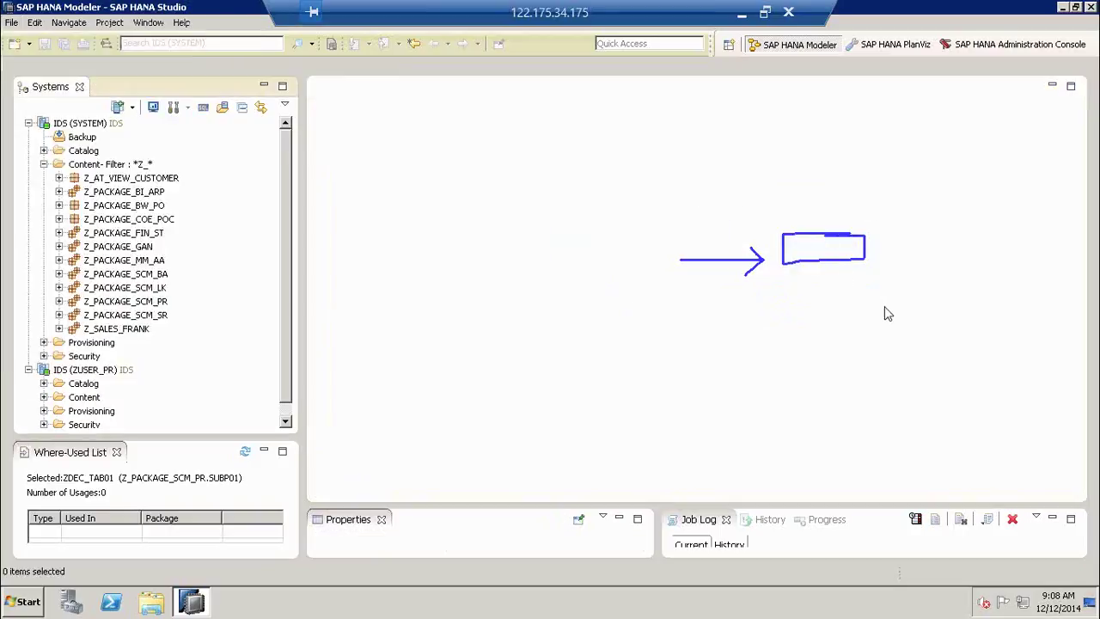
{"action": "key", "text": "Escape"}
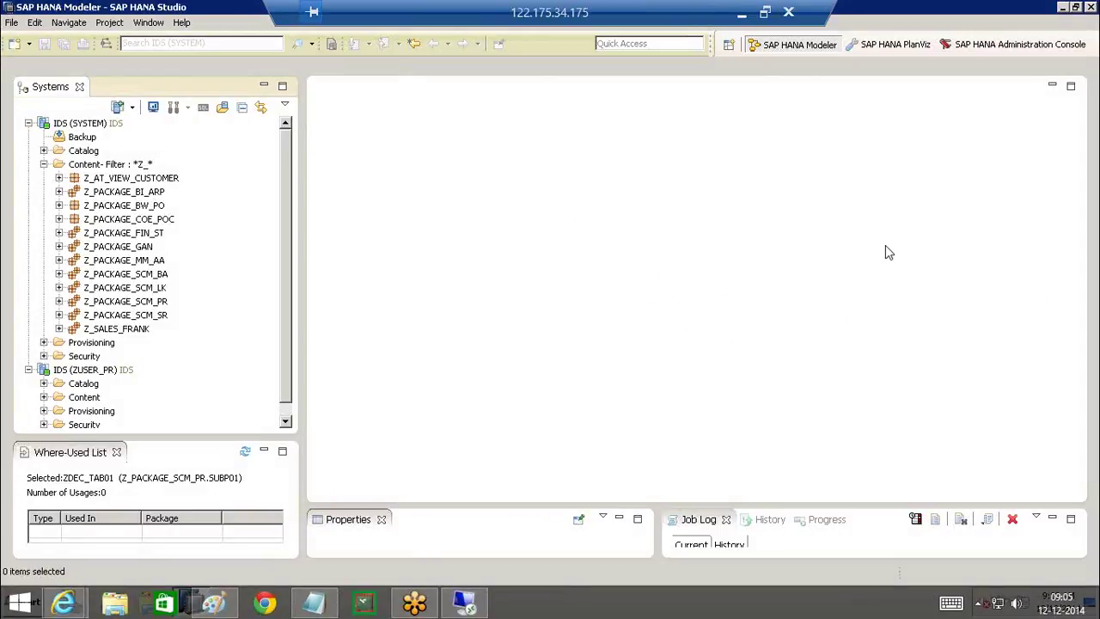
- Draw a cross inside a circle on the empty editor area, clear it, and draw the circled cross again
{"action": "key", "text": "ctrl+2"}
{"action": "left_click_drag", "start_coordinate": [558, 199], "coordinate": [728, 354]}
{"action": "left_click_drag", "start_coordinate": [699, 220], "coordinate": [587, 347]}
{"action": "mouse_move", "coordinate": [720, 199]}
{"action": "left_mouse_down"}
{"action": "mouse_move", "coordinate": [629, 172]}
{"action": "mouse_move", "coordinate": [773, 312]}
{"action": "mouse_move", "coordinate": [682, 180]}
{"action": "left_mouse_up"}
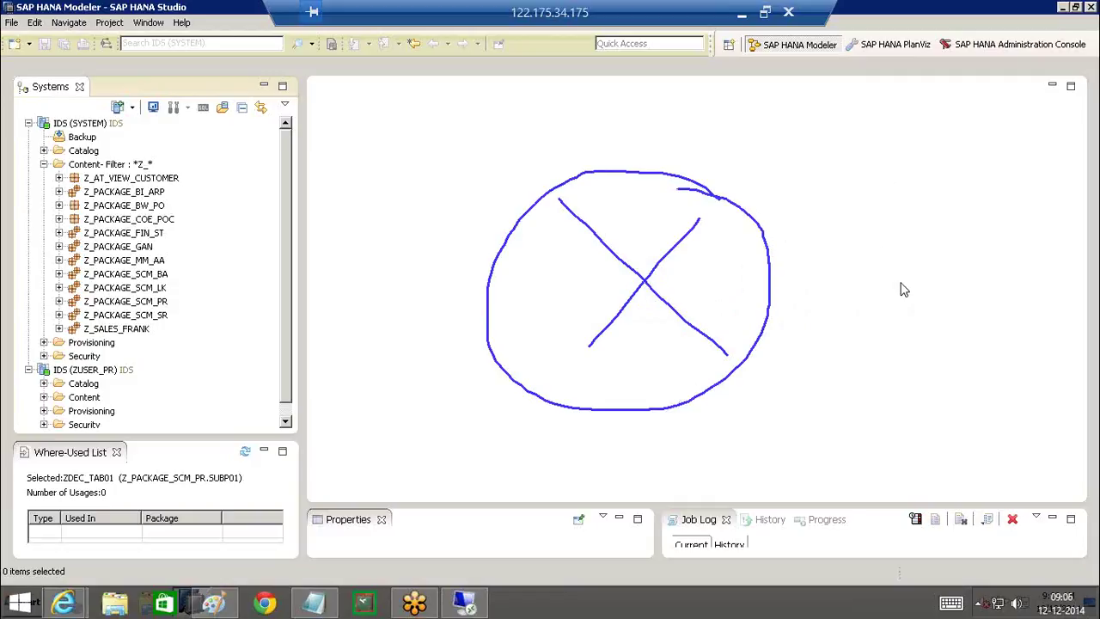
{"action": "key", "text": "Escape"}
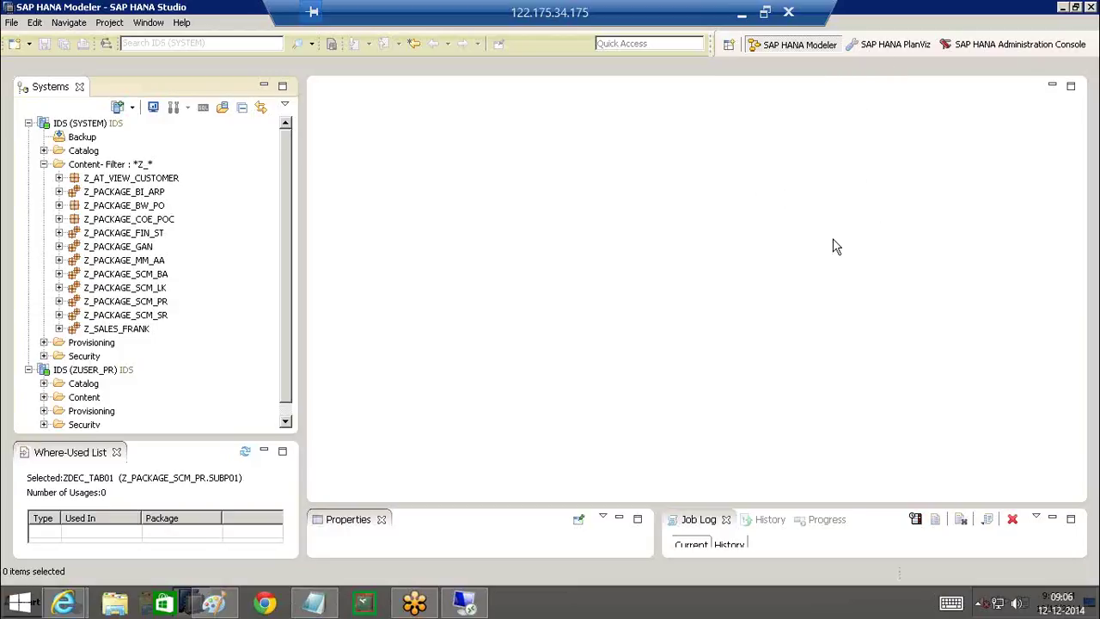
{"action": "key", "text": "ctrl+2"}
{"action": "left_click_drag", "start_coordinate": [519, 194], "coordinate": [666, 311]}
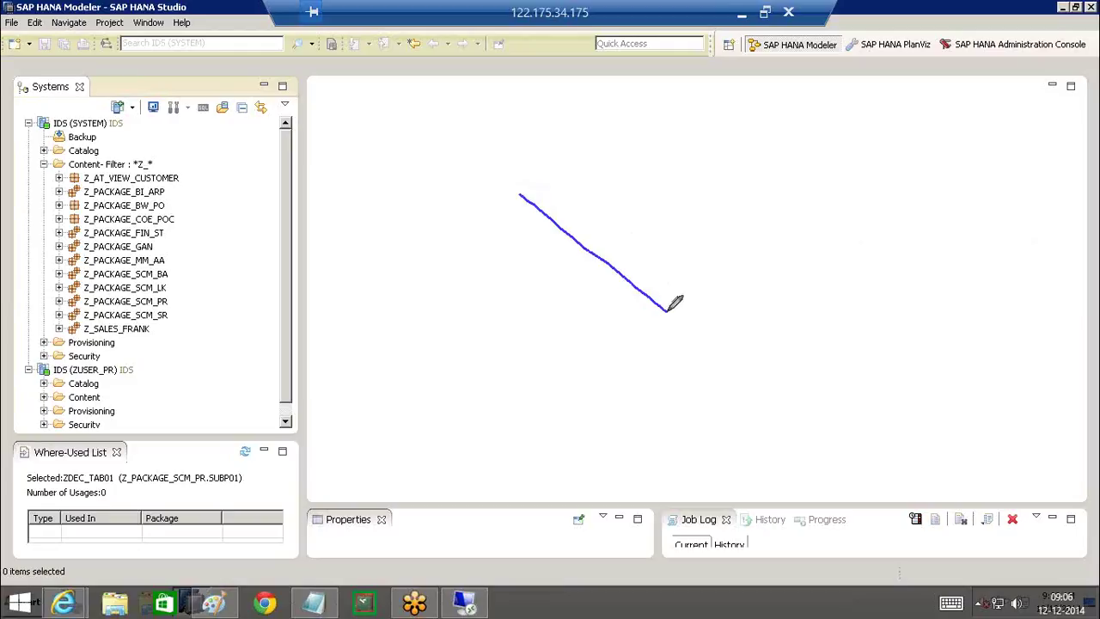
{"action": "mouse_move", "coordinate": [624, 194]}
{"action": "left_mouse_down"}
{"action": "mouse_move", "coordinate": [496, 323]}
{"action": "mouse_move", "coordinate": [532, 166]}
{"action": "mouse_move", "coordinate": [676, 359]}
{"action": "mouse_move", "coordinate": [572, 168]}
{"action": "mouse_move", "coordinate": [560, 170]}
{"action": "left_mouse_up"}
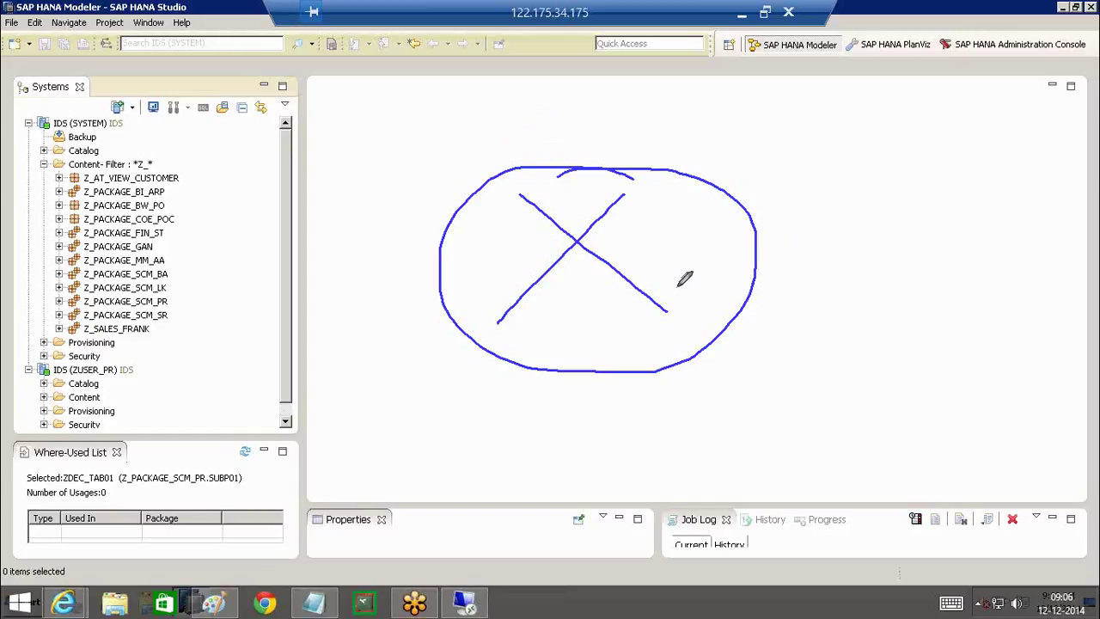
- Open the Export wizard and clear the drawn annotations from the screen
{"action": "left_click", "coordinate": [13, 23]}
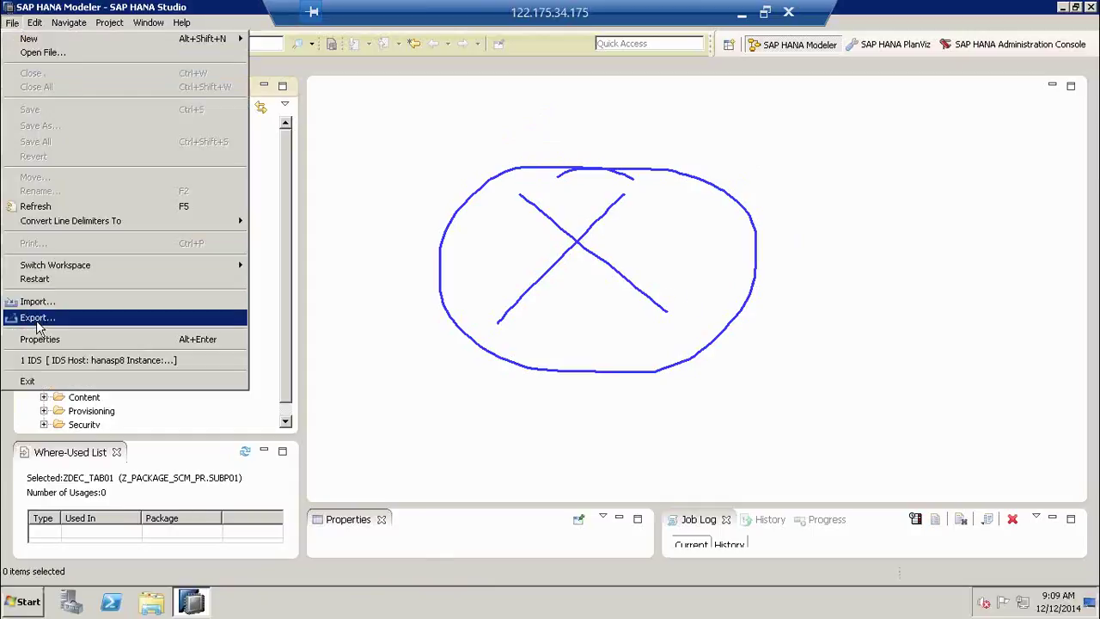
{"action": "left_click", "coordinate": [39, 317]}
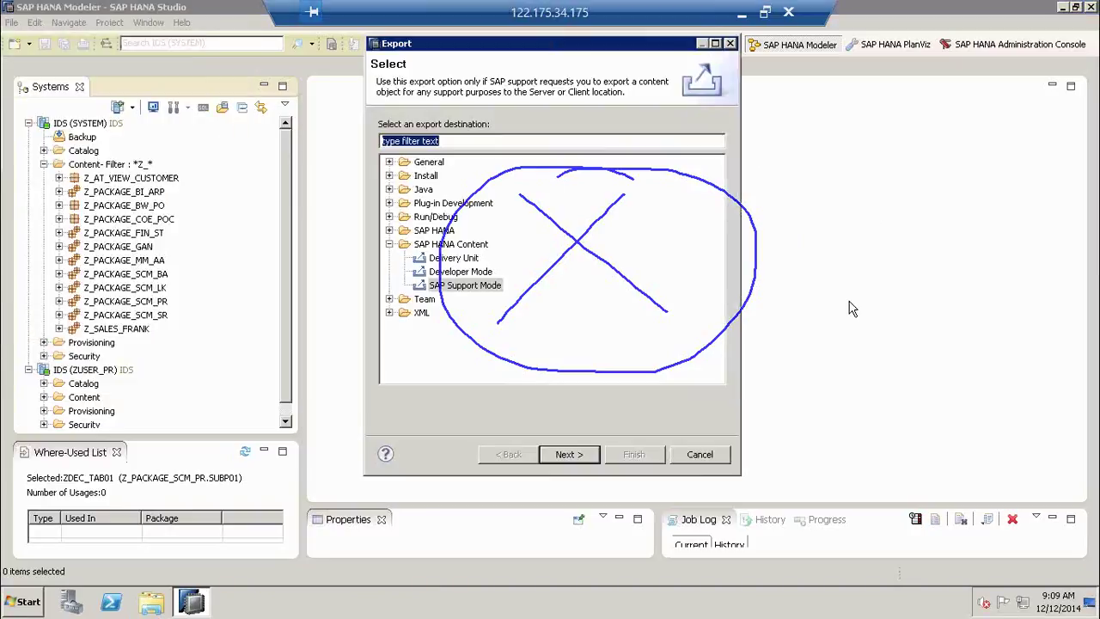
{"action": "key", "text": "Escape"}
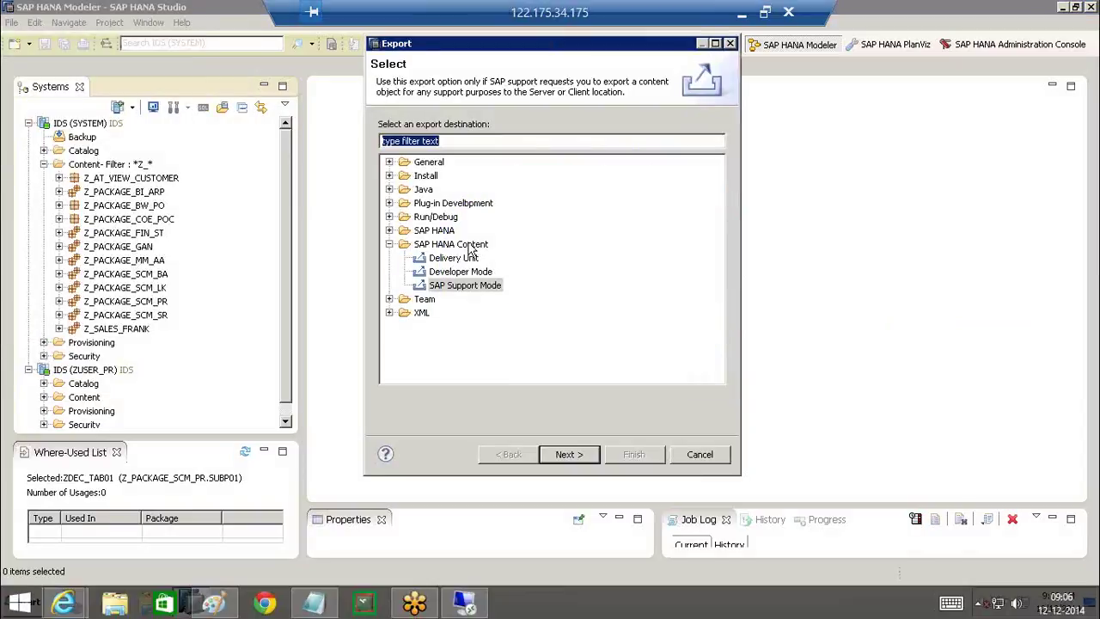
- Review the SAP HANA Content export options Delivery Unit, Developer Mode and SAP Support Mode, and proceed with Delivery Unit
{"action": "left_click", "coordinate": [471, 246]}
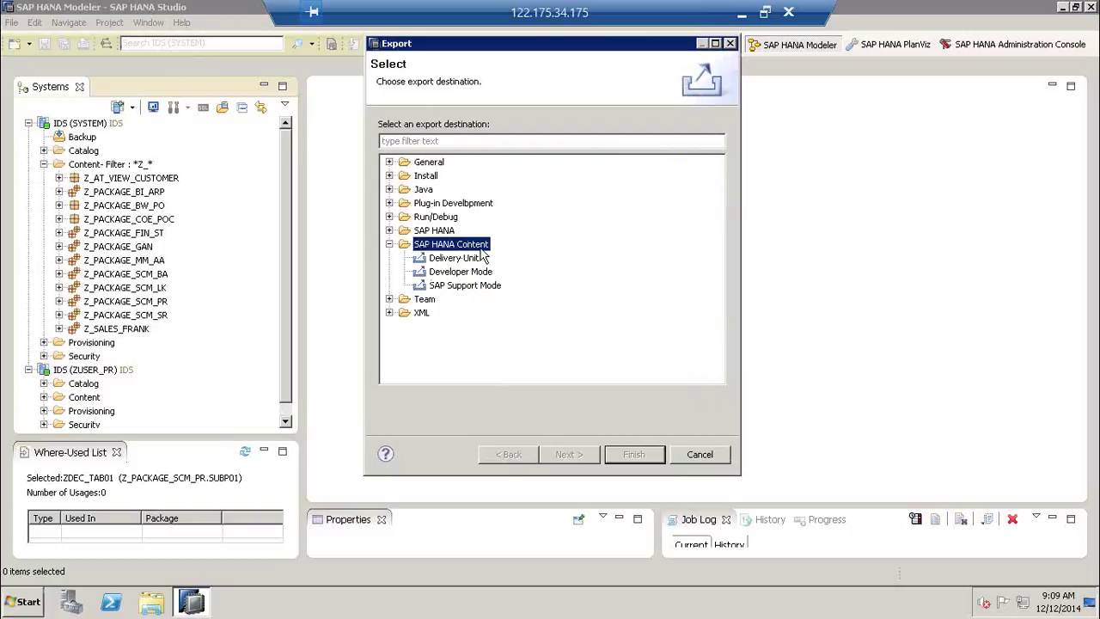
{"action": "left_click", "coordinate": [482, 260]}
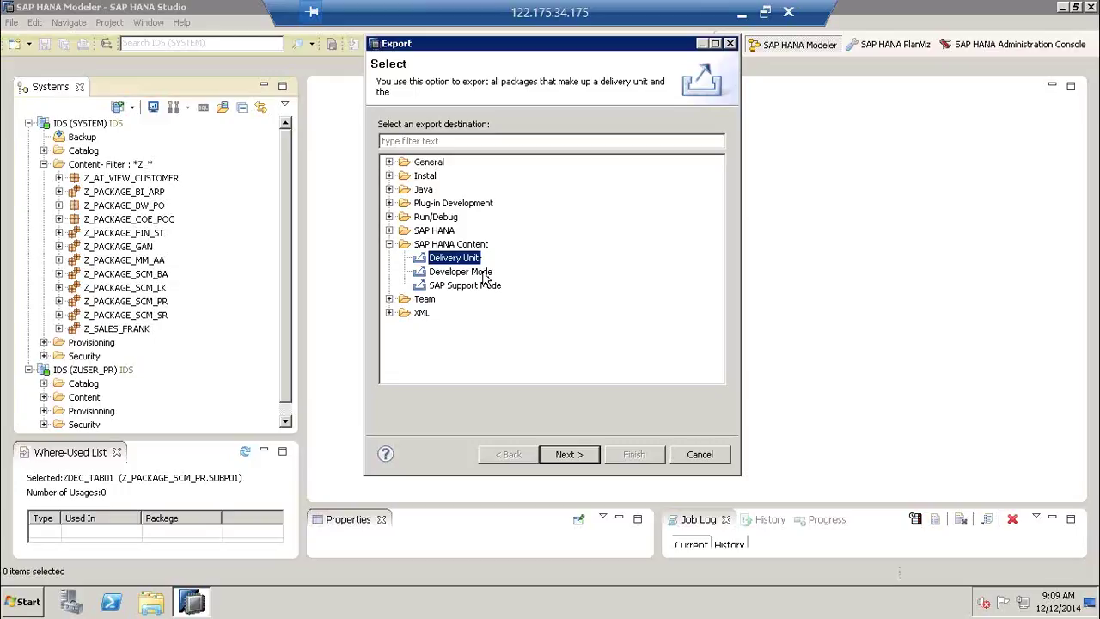
{"action": "left_click", "coordinate": [484, 274]}
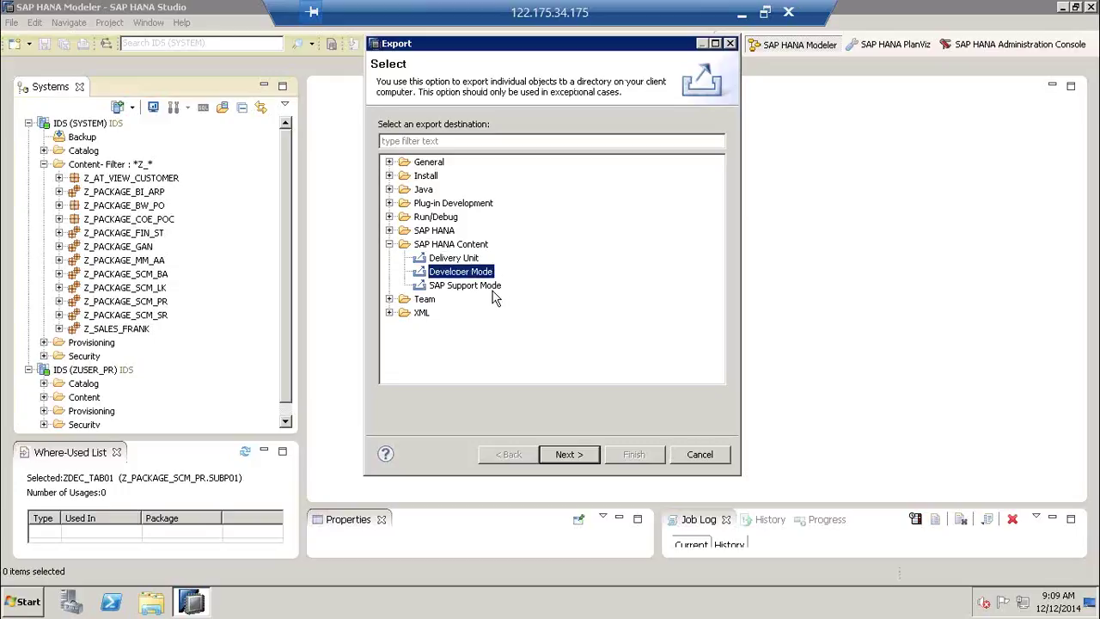
{"action": "left_click", "coordinate": [494, 290]}
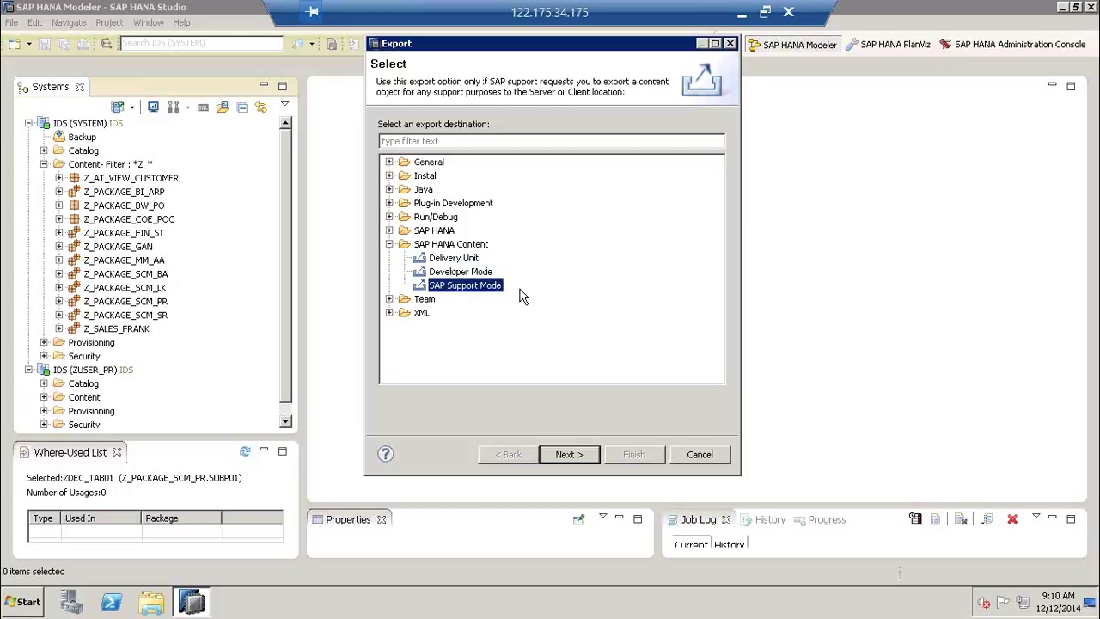
{"action": "left_click", "coordinate": [472, 263]}
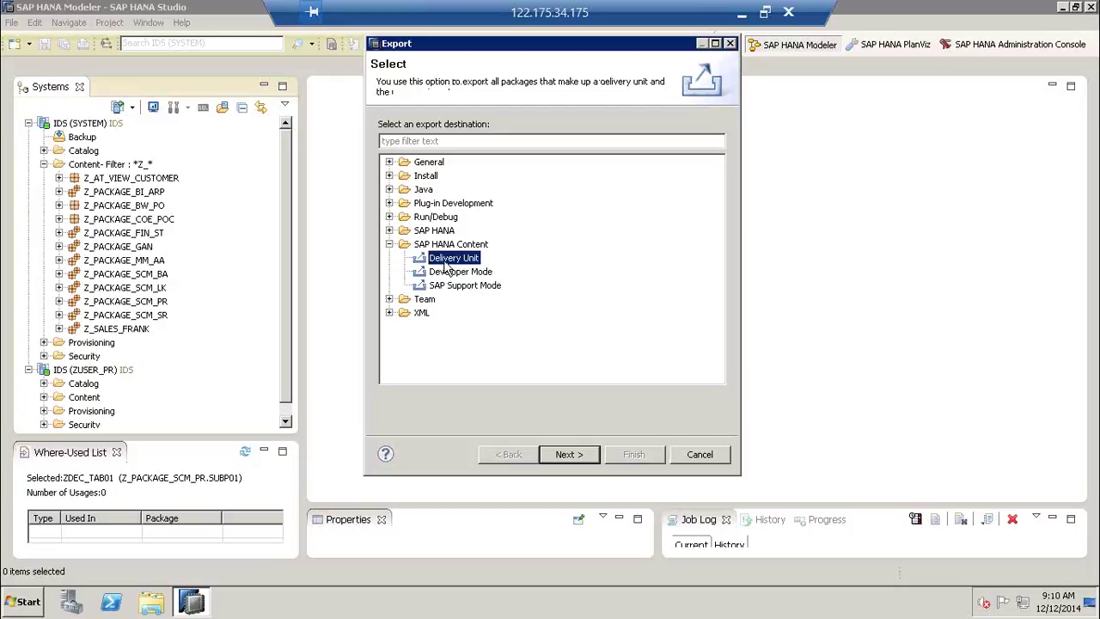
{"action": "left_click", "coordinate": [567, 455]}
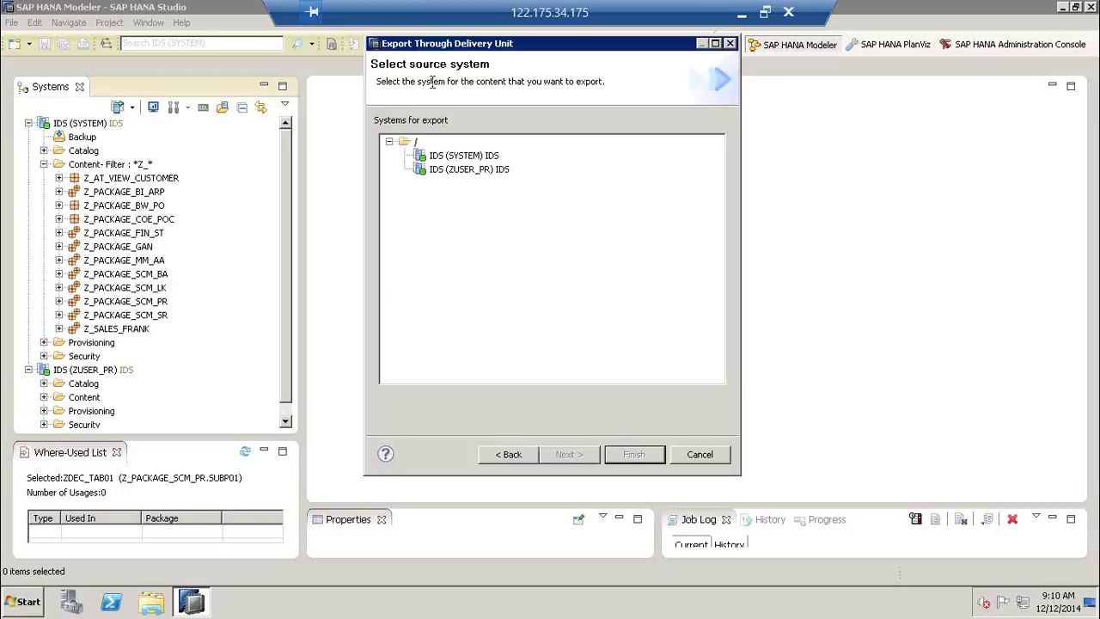
- Choose IDS (SYSTEM) as the source system for the delivery unit export and continue to the delivery unit selection
{"action": "left_click_drag", "start_coordinate": [431, 81], "coordinate": [610, 82]}
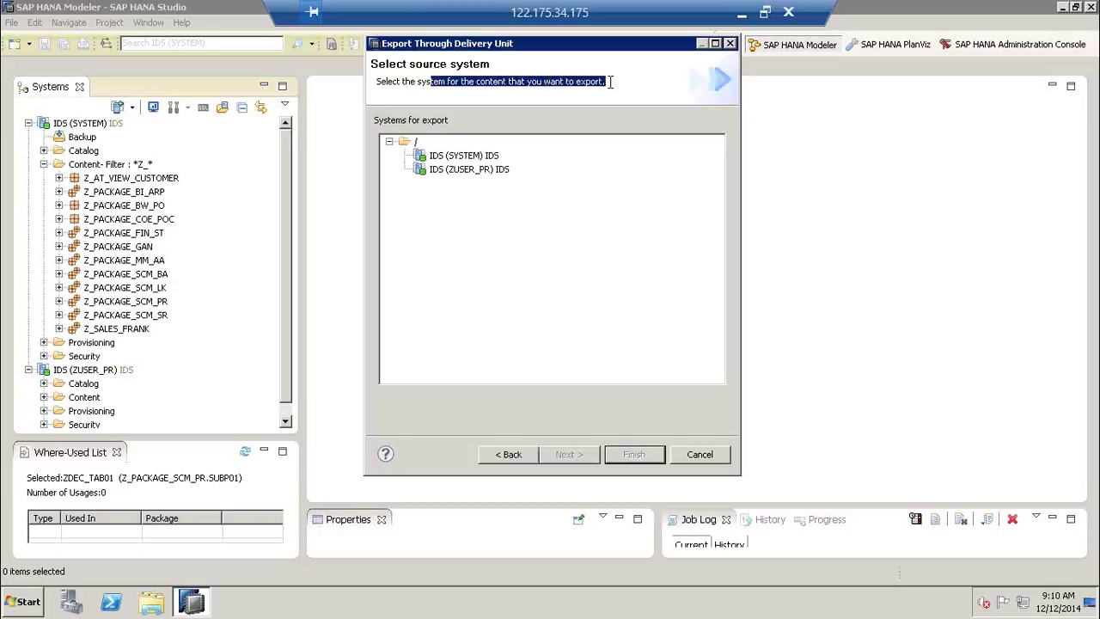
{"action": "left_click", "coordinate": [454, 158]}
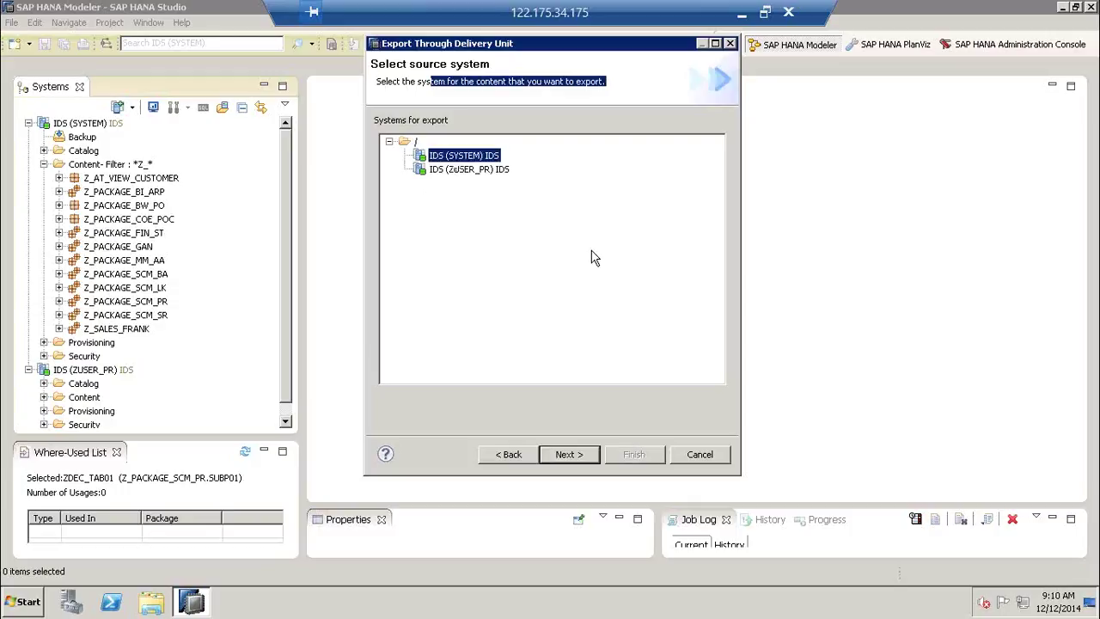
{"action": "left_click", "coordinate": [566, 457]}
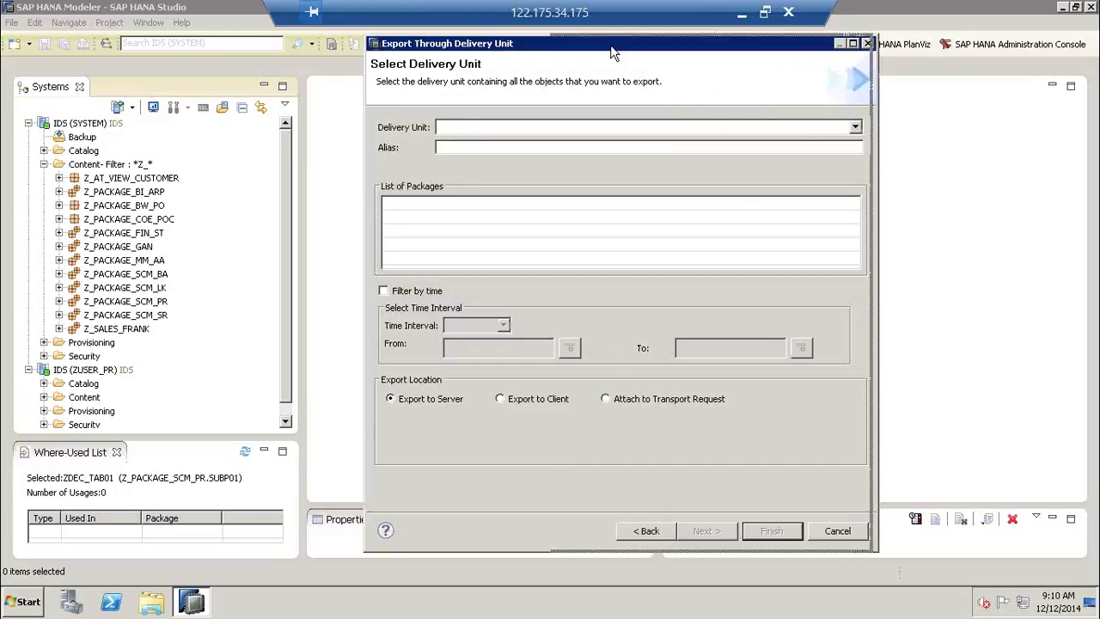
- Choose DU_ZSAP as the delivery unit to export and point out the Z_PACKAGE_SCM_PR sub-packages in its package list
{"action": "left_click_drag", "start_coordinate": [614, 49], "coordinate": [565, 52]}
{"action": "left_click", "coordinate": [792, 128]}
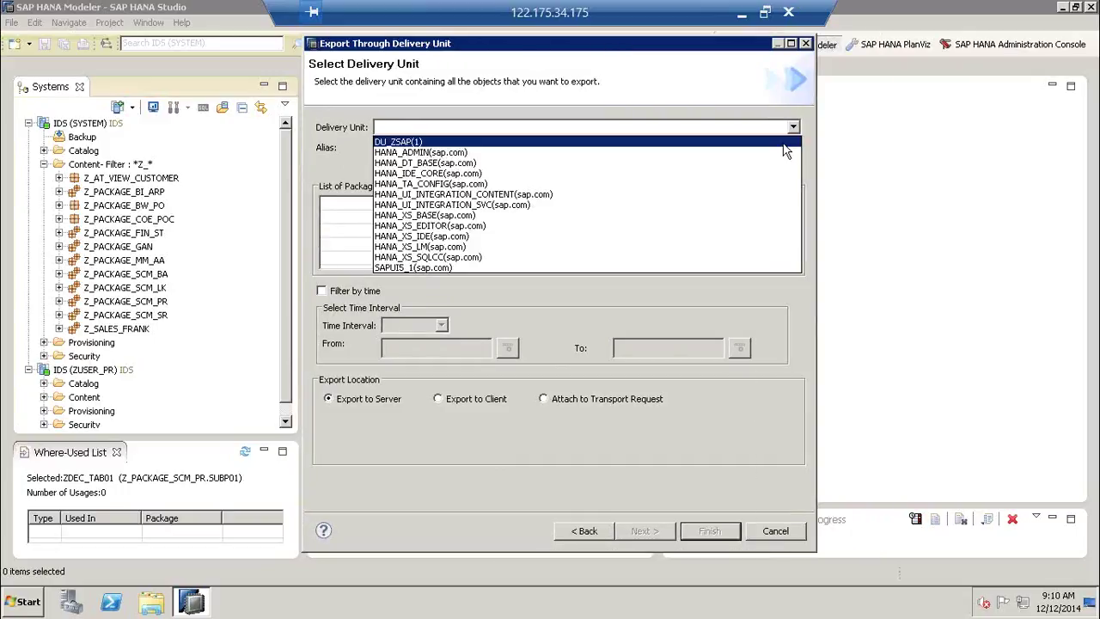
{"action": "left_click", "coordinate": [783, 143]}
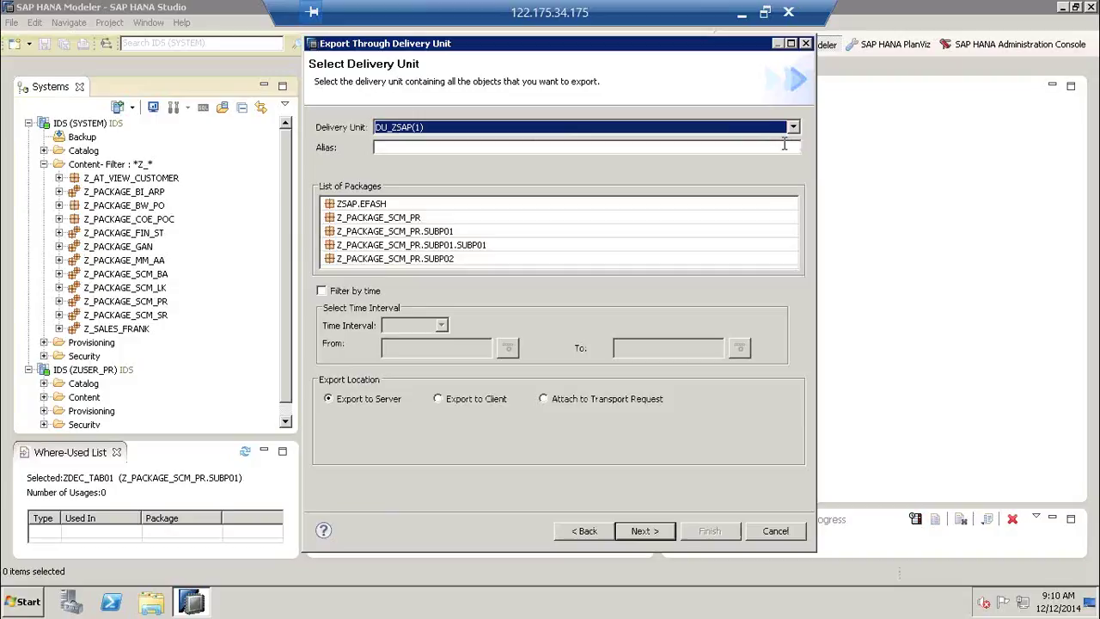
{"action": "left_click", "coordinate": [427, 218]}
{"action": "left_click", "coordinate": [419, 231]}
{"action": "left_click", "coordinate": [414, 245]}
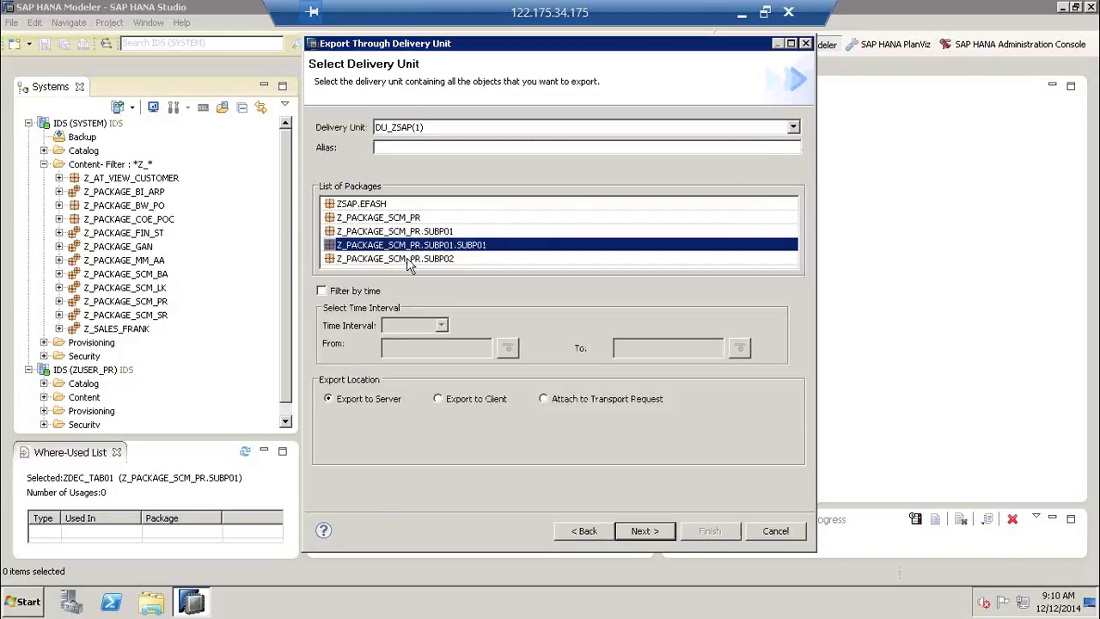
{"action": "left_click", "coordinate": [428, 259]}
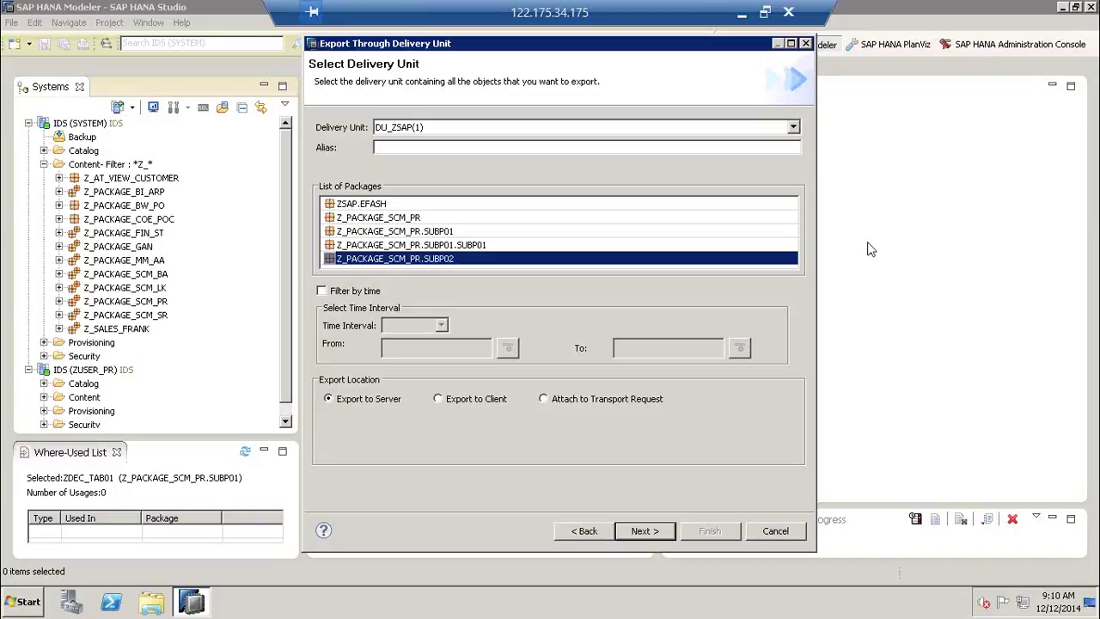
- Box the Filter by time section, handwrite an underlined auto-transfer note across it, and clear the annotations
{"action": "mouse_move", "coordinate": [394, 276]}
{"action": "left_mouse_down"}
{"action": "mouse_move", "coordinate": [290, 276]}
{"action": "mouse_move", "coordinate": [290, 384]}
{"action": "mouse_move", "coordinate": [803, 378]}
{"action": "mouse_move", "coordinate": [803, 276]}
{"action": "mouse_move", "coordinate": [387, 274]}
{"action": "left_mouse_up"}
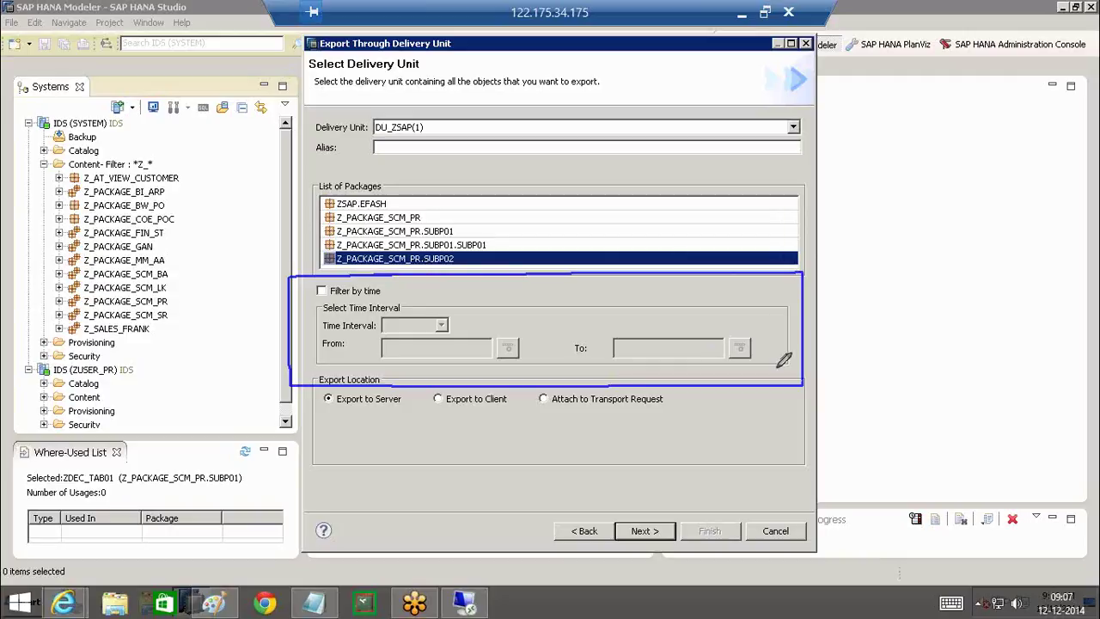
{"action": "left_click_drag", "start_coordinate": [460, 294], "coordinate": [450, 382]}
{"action": "left_click_drag", "start_coordinate": [458, 301], "coordinate": [492, 383]}
{"action": "left_click_drag", "start_coordinate": [434, 360], "coordinate": [507, 320]}
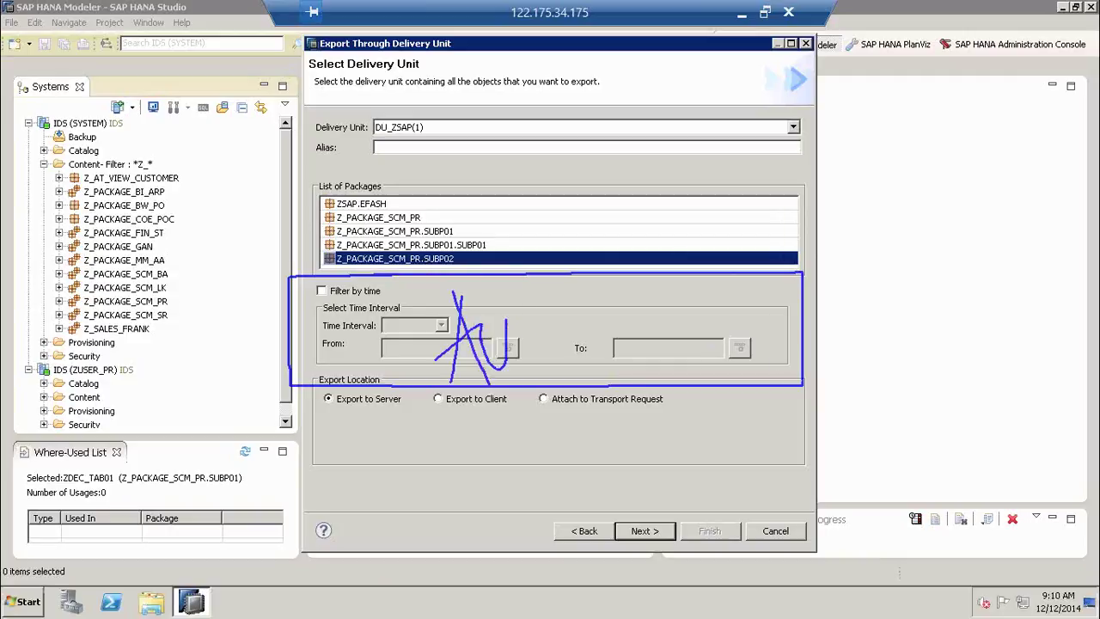
{"action": "mouse_move", "coordinate": [521, 269]}
{"action": "left_mouse_down"}
{"action": "mouse_move", "coordinate": [533, 356]}
{"action": "mouse_move", "coordinate": [554, 311]}
{"action": "left_mouse_up"}
{"action": "mouse_move", "coordinate": [558, 325]}
{"action": "left_mouse_down"}
{"action": "mouse_move", "coordinate": [572, 348]}
{"action": "mouse_move", "coordinate": [593, 335]}
{"action": "left_mouse_up"}
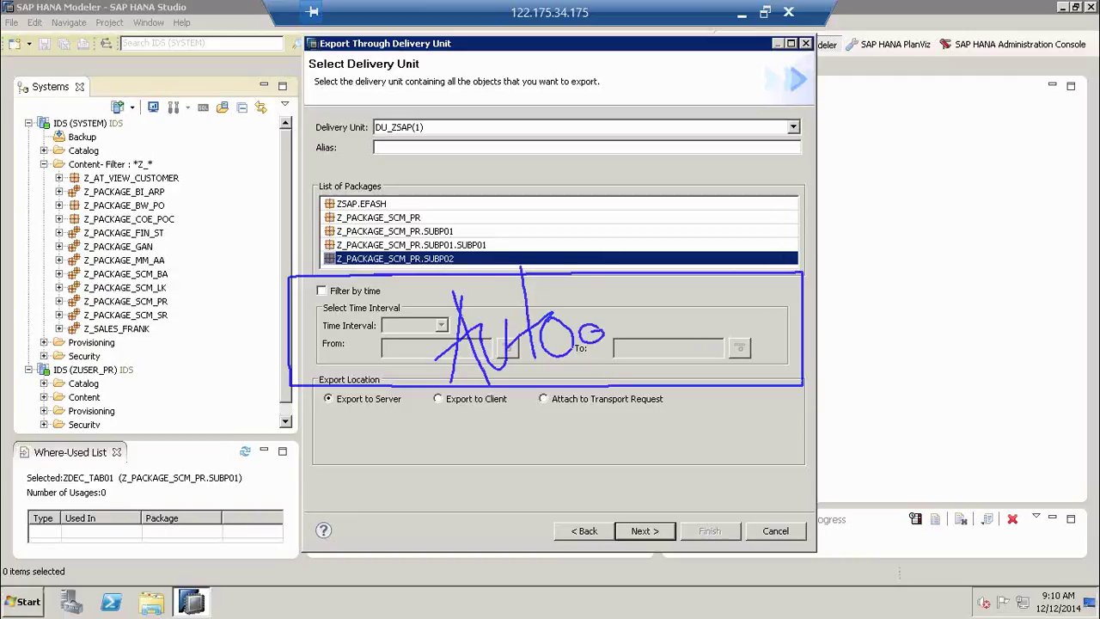
{"action": "left_click_drag", "start_coordinate": [636, 262], "coordinate": [640, 338]}
{"action": "left_click_drag", "start_coordinate": [583, 271], "coordinate": [638, 236]}
{"action": "mouse_move", "coordinate": [653, 277]}
{"action": "left_mouse_down"}
{"action": "mouse_move", "coordinate": [660, 306]}
{"action": "mouse_move", "coordinate": [704, 323]}
{"action": "mouse_move", "coordinate": [736, 308]}
{"action": "mouse_move", "coordinate": [760, 273]}
{"action": "mouse_move", "coordinate": [775, 273]}
{"action": "left_mouse_up"}
{"action": "left_click_drag", "start_coordinate": [773, 304], "coordinate": [797, 221]}
{"action": "mouse_move", "coordinate": [802, 273]}
{"action": "left_mouse_down"}
{"action": "mouse_move", "coordinate": [787, 208]}
{"action": "mouse_move", "coordinate": [856, 236]}
{"action": "left_mouse_up"}
{"action": "left_click_drag", "start_coordinate": [847, 189], "coordinate": [851, 247]}
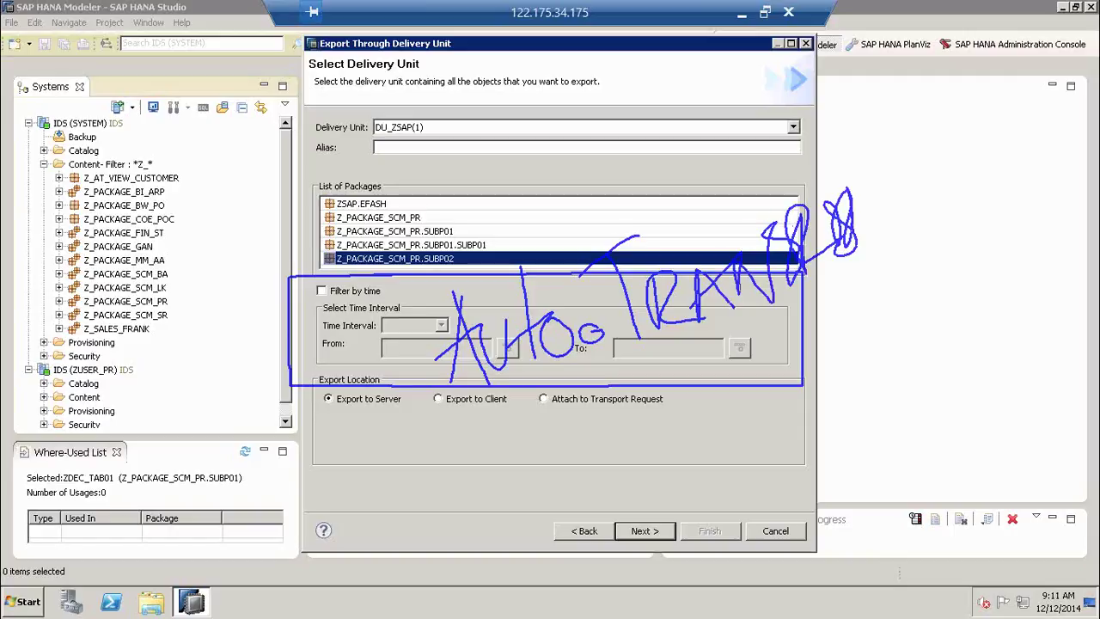
{"action": "left_click_drag", "start_coordinate": [526, 395], "coordinate": [840, 282]}
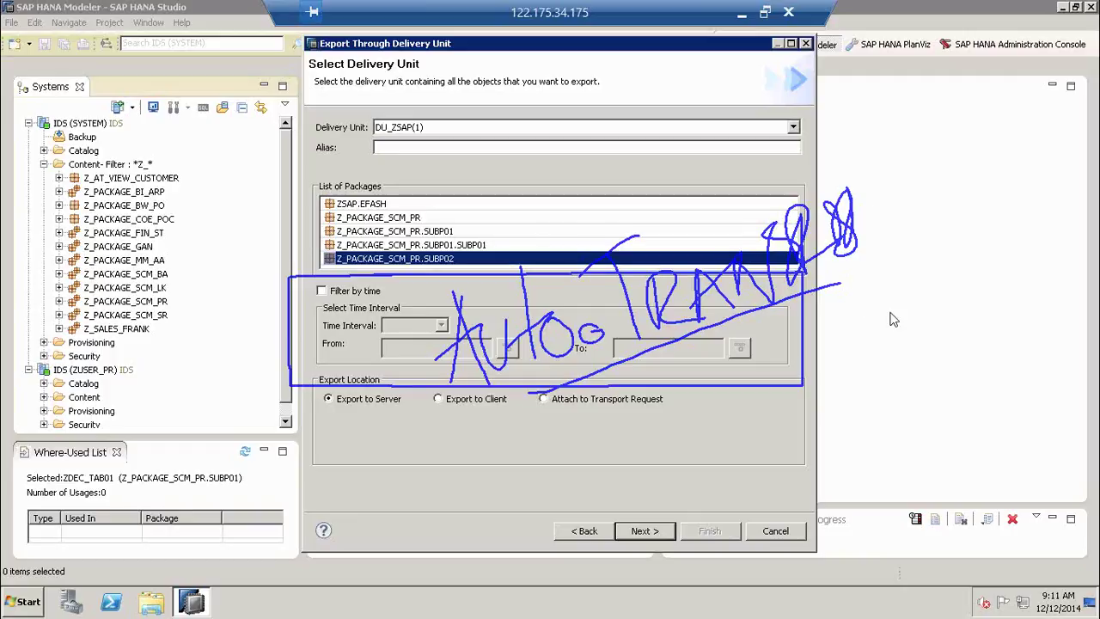
{"action": "key", "text": "Escape"}
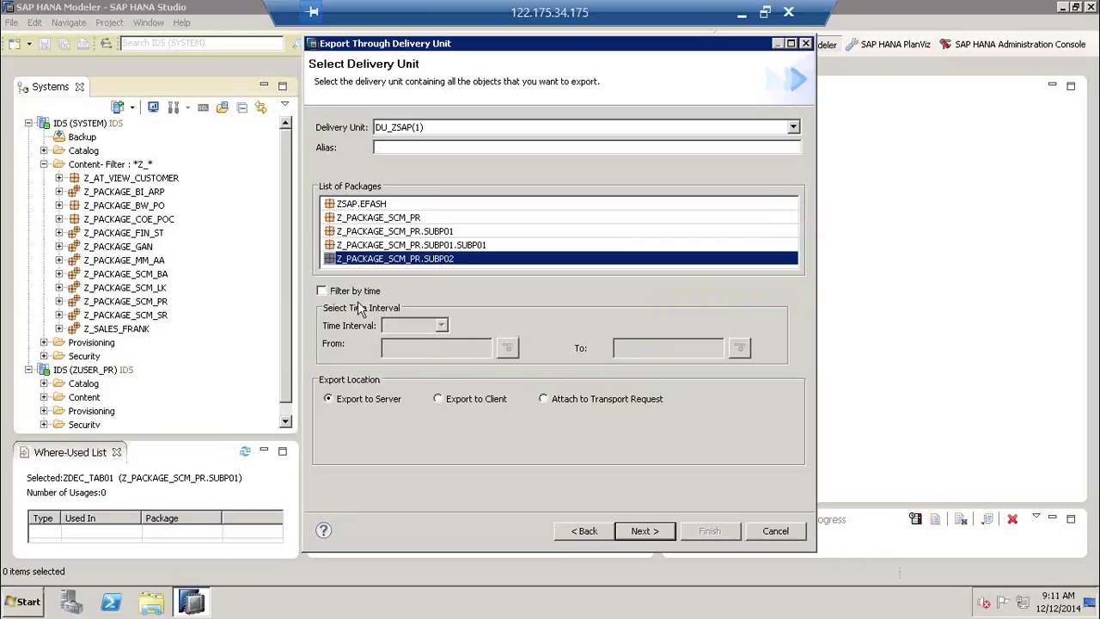
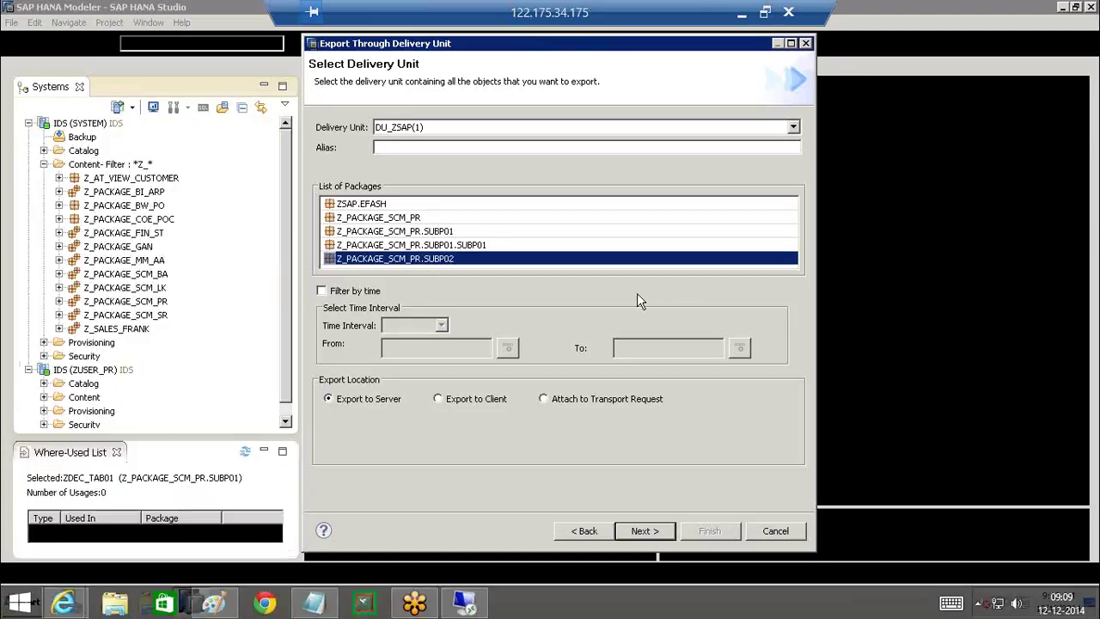
- Try Filter by time with the Time Range interval, view the From date calendar without choosing a date, and disable the filter
{"action": "left_click", "coordinate": [320, 291]}
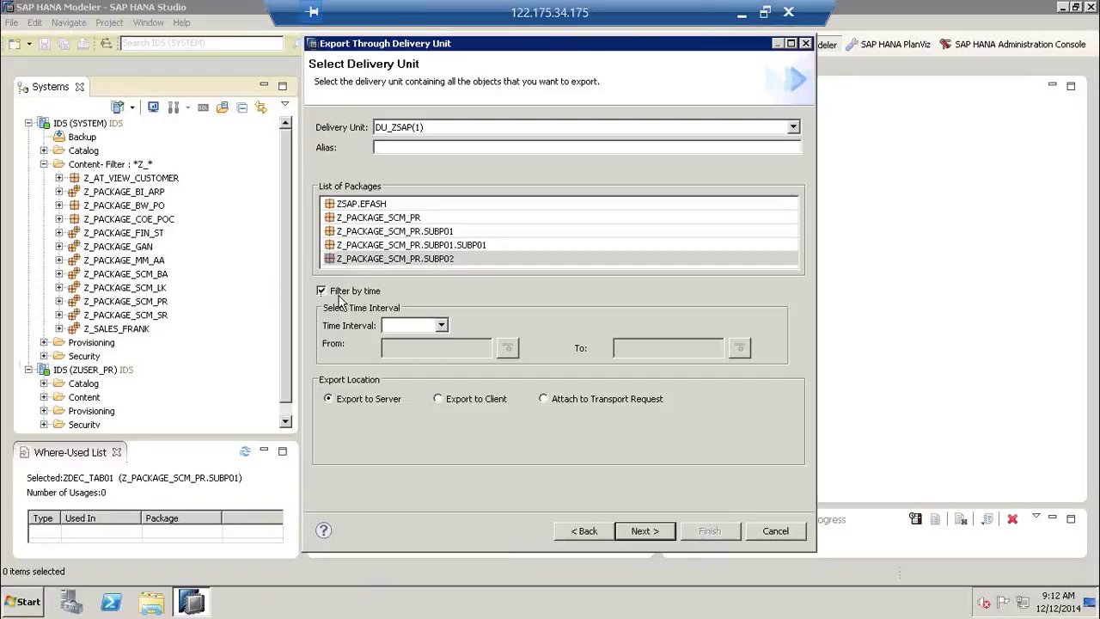
{"action": "left_click", "coordinate": [442, 325]}
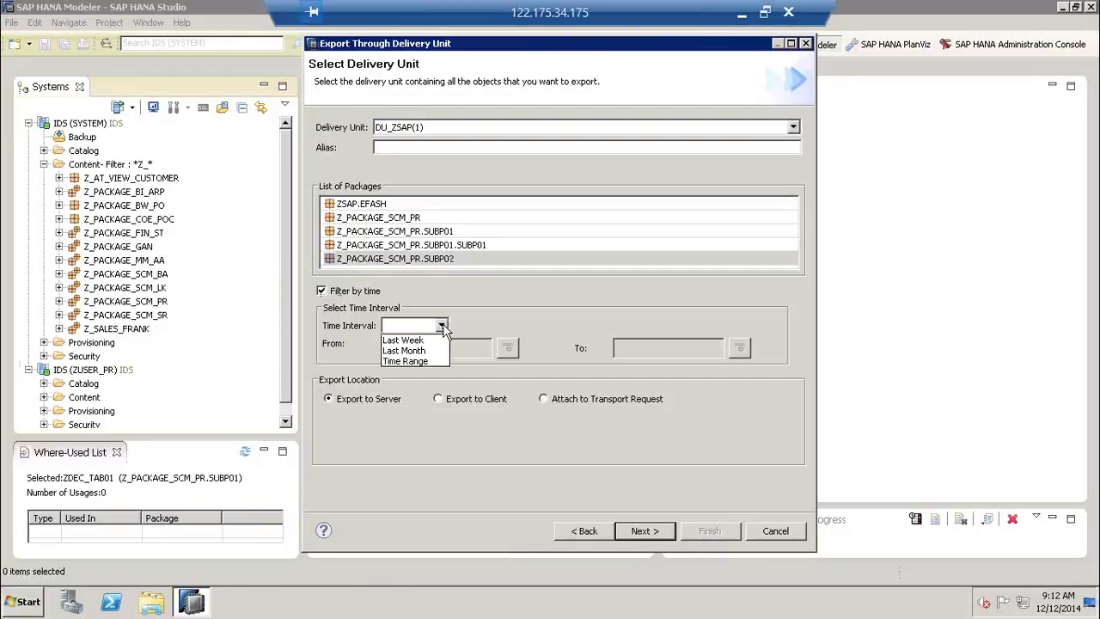
{"action": "left_click", "coordinate": [405, 361]}
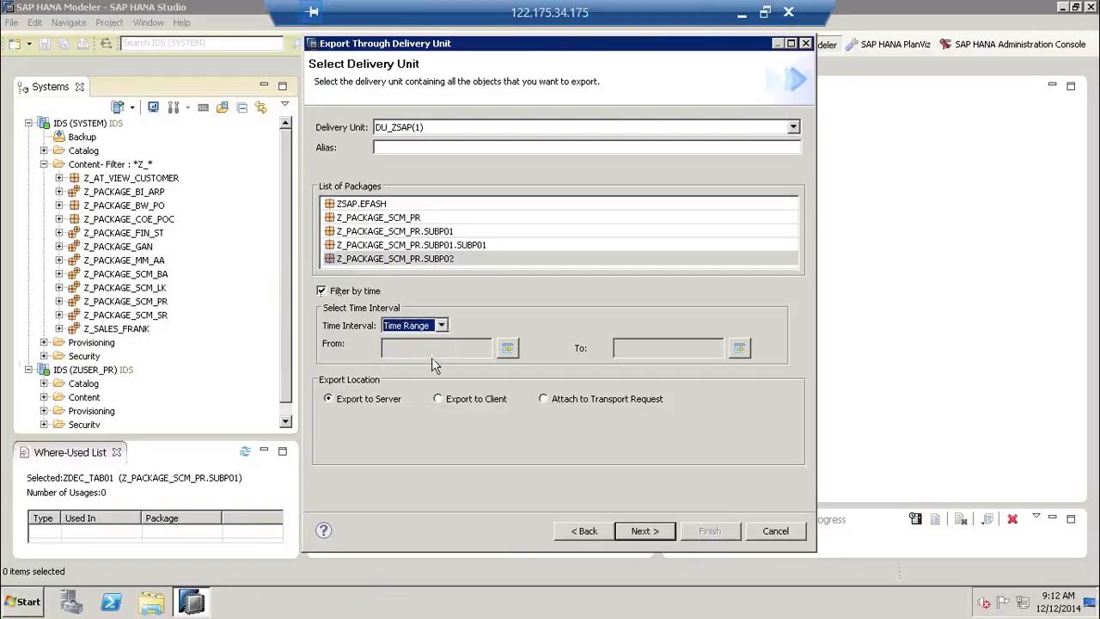
{"action": "left_click", "coordinate": [508, 349]}
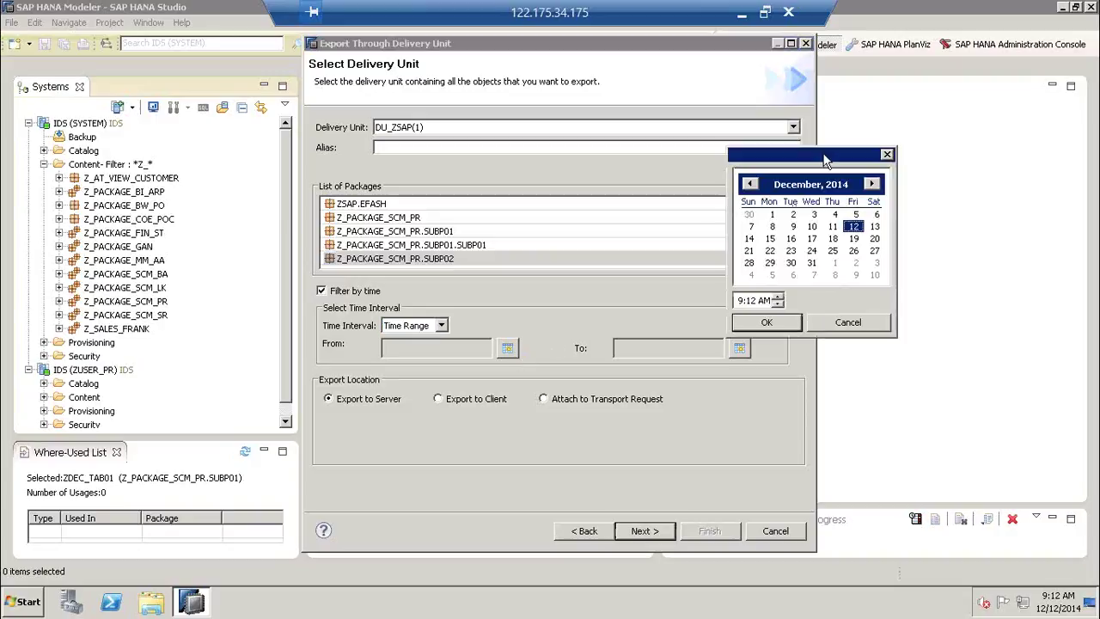
{"action": "left_click_drag", "start_coordinate": [773, 163], "coordinate": [610, 168]}
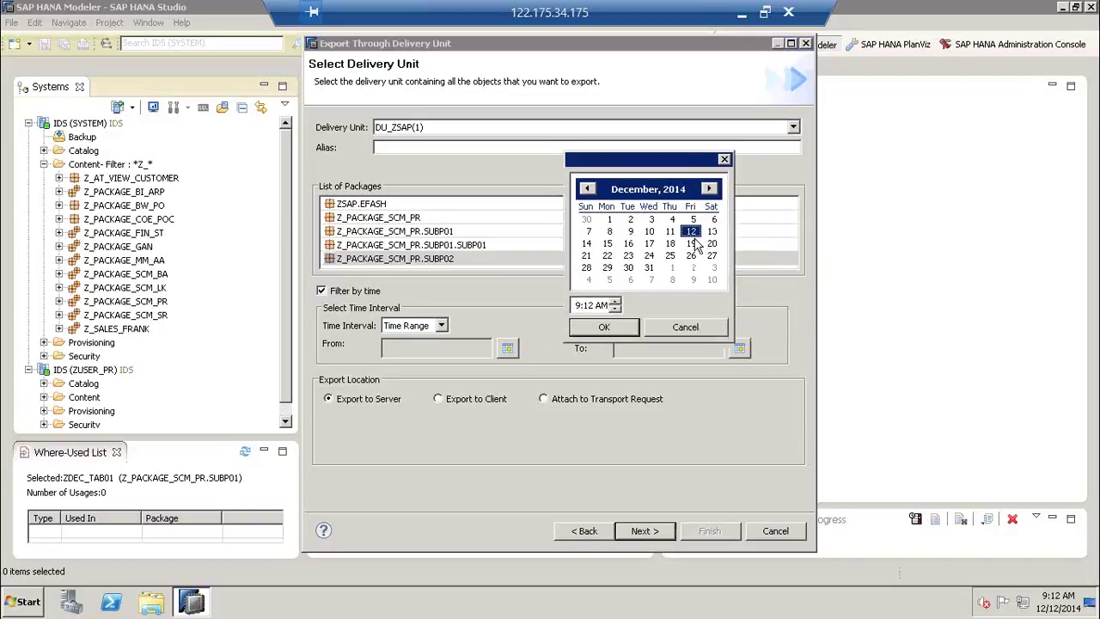
{"action": "left_click", "coordinate": [686, 328]}
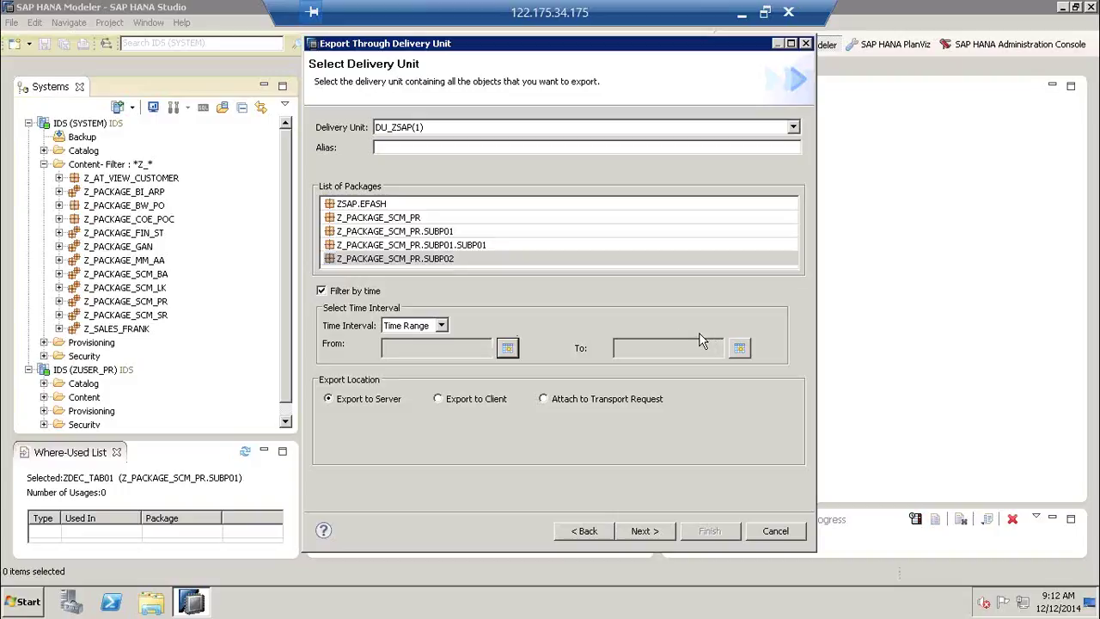
{"action": "left_click", "coordinate": [367, 292]}
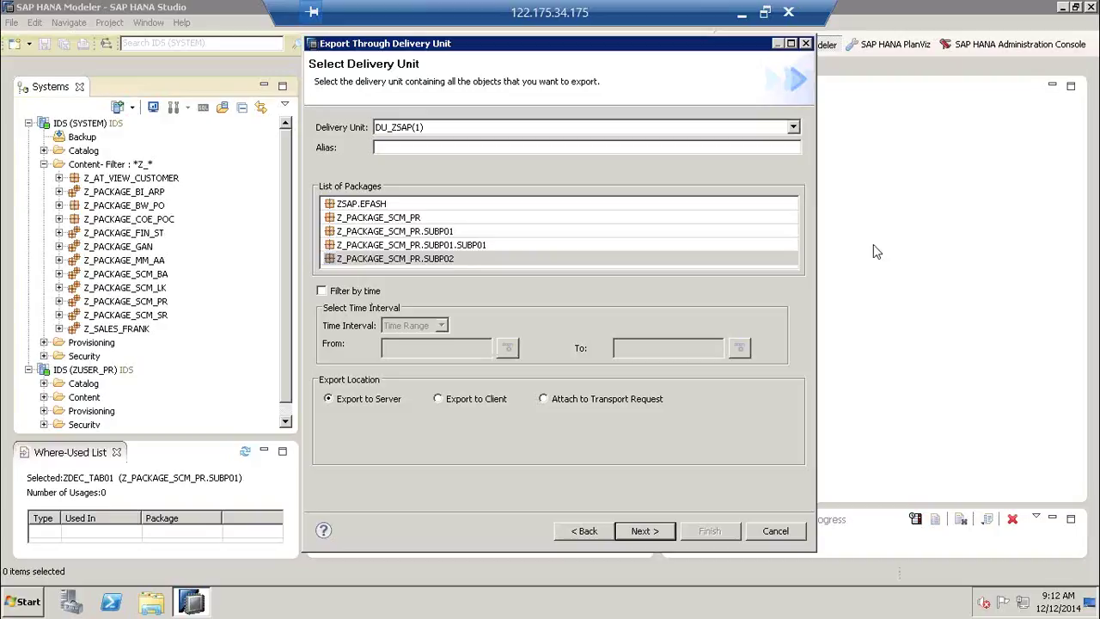
- Mark the export locations Export to Server, Export to Client and Attach to Transport Request with arrows and boxes, and clear the annotations
{"action": "mouse_move", "coordinate": [501, 470]}
{"action": "left_mouse_down"}
{"action": "mouse_move", "coordinate": [377, 411]}
{"action": "mouse_move", "coordinate": [408, 418]}
{"action": "left_mouse_up"}
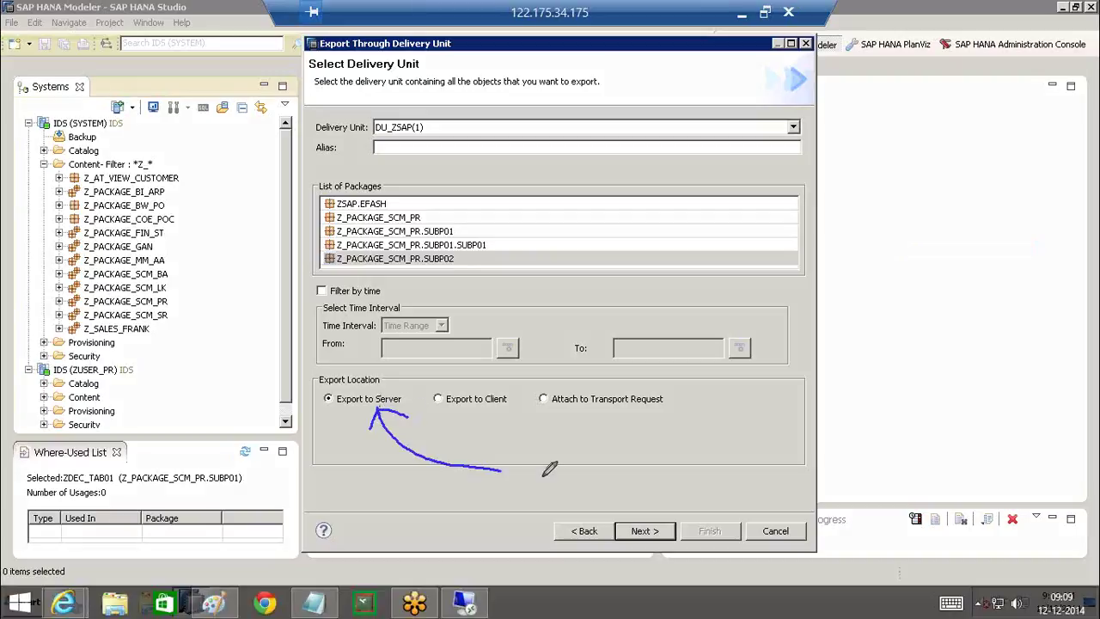
{"action": "mouse_move", "coordinate": [563, 476]}
{"action": "left_mouse_down"}
{"action": "mouse_move", "coordinate": [488, 406]}
{"action": "mouse_move", "coordinate": [474, 417]}
{"action": "mouse_move", "coordinate": [494, 419]}
{"action": "left_mouse_up"}
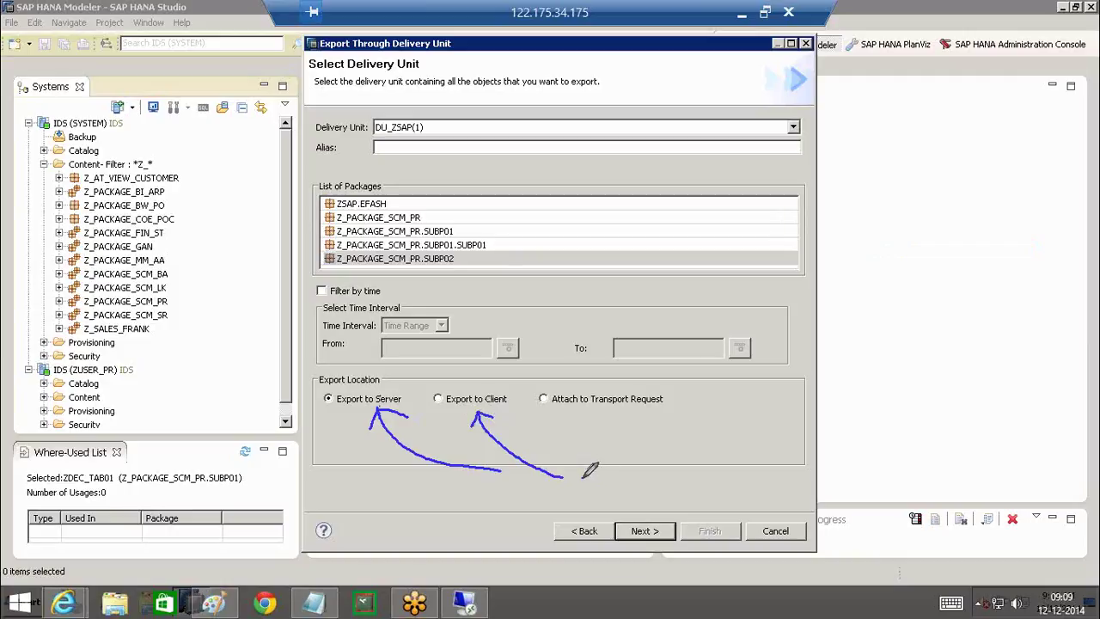
{"action": "mouse_move", "coordinate": [581, 477]}
{"action": "left_mouse_down"}
{"action": "mouse_move", "coordinate": [631, 409]}
{"action": "mouse_move", "coordinate": [638, 423]}
{"action": "left_mouse_up"}
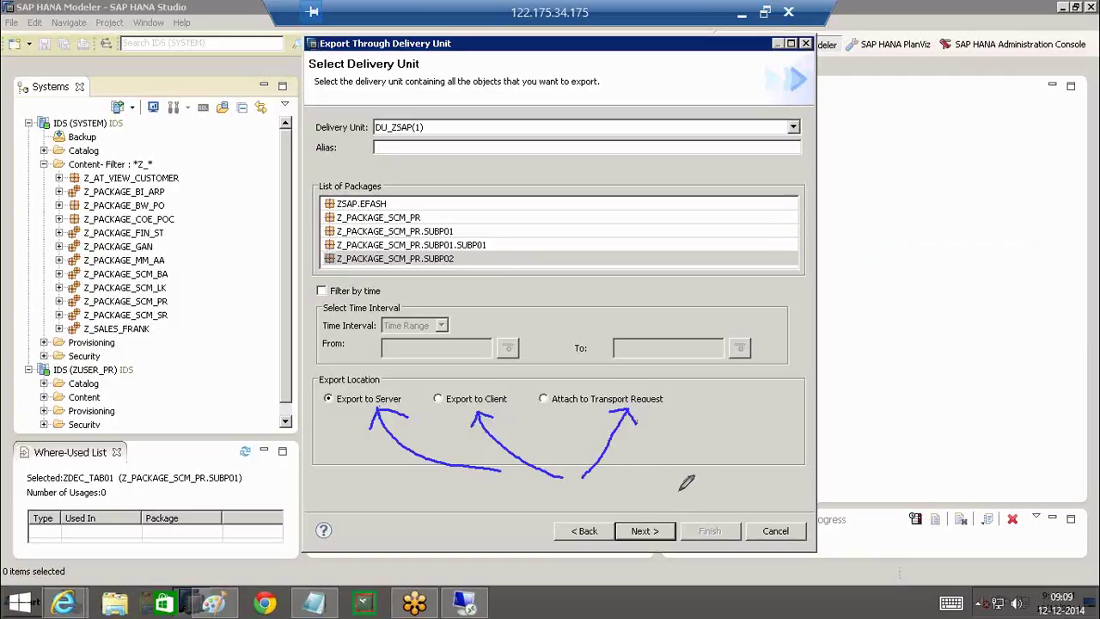
{"action": "mouse_move", "coordinate": [323, 430]}
{"action": "left_mouse_down"}
{"action": "mouse_move", "coordinate": [421, 430]}
{"action": "mouse_move", "coordinate": [361, 372]}
{"action": "mouse_move", "coordinate": [307, 383]}
{"action": "mouse_move", "coordinate": [307, 428]}
{"action": "mouse_move", "coordinate": [335, 431]}
{"action": "left_mouse_up"}
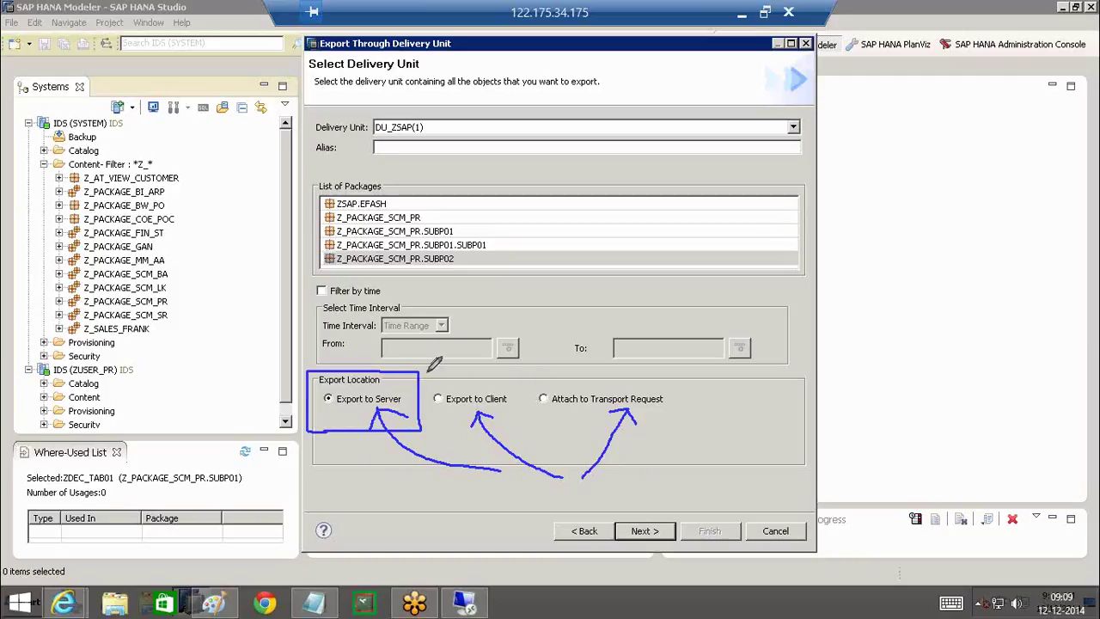
{"action": "mouse_move", "coordinate": [421, 372]}
{"action": "left_mouse_down"}
{"action": "mouse_move", "coordinate": [516, 370]}
{"action": "mouse_move", "coordinate": [522, 409]}
{"action": "mouse_move", "coordinate": [523, 429]}
{"action": "mouse_move", "coordinate": [424, 429]}
{"action": "left_mouse_up"}
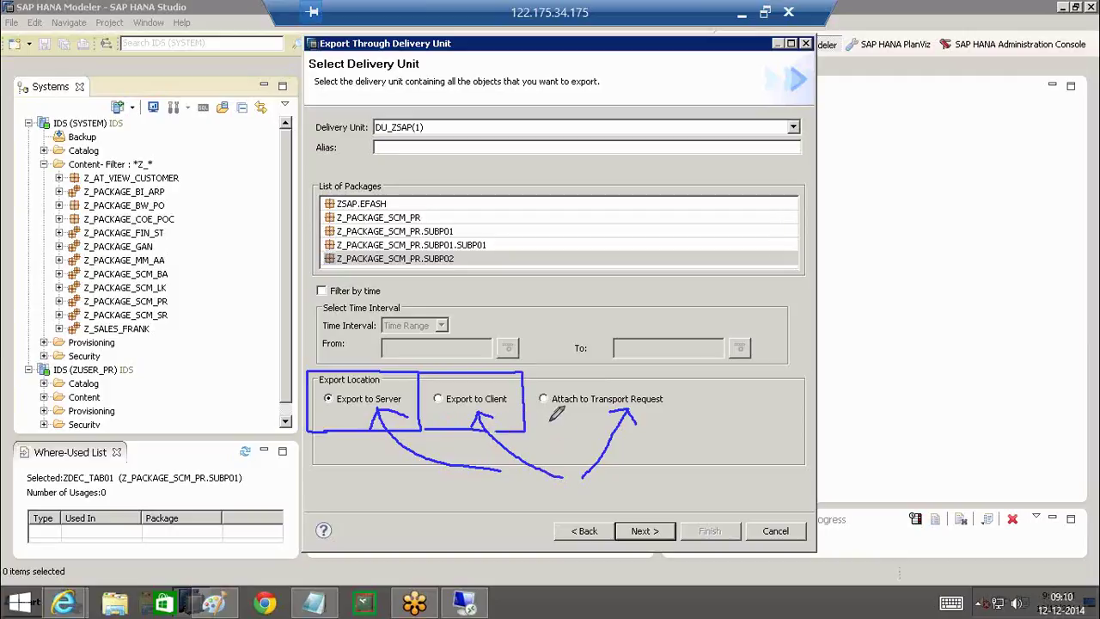
{"action": "mouse_move", "coordinate": [544, 419]}
{"action": "left_mouse_down"}
{"action": "mouse_move", "coordinate": [673, 408]}
{"action": "mouse_move", "coordinate": [633, 375]}
{"action": "mouse_move", "coordinate": [533, 384]}
{"action": "mouse_move", "coordinate": [532, 409]}
{"action": "mouse_move", "coordinate": [564, 421]}
{"action": "left_mouse_up"}
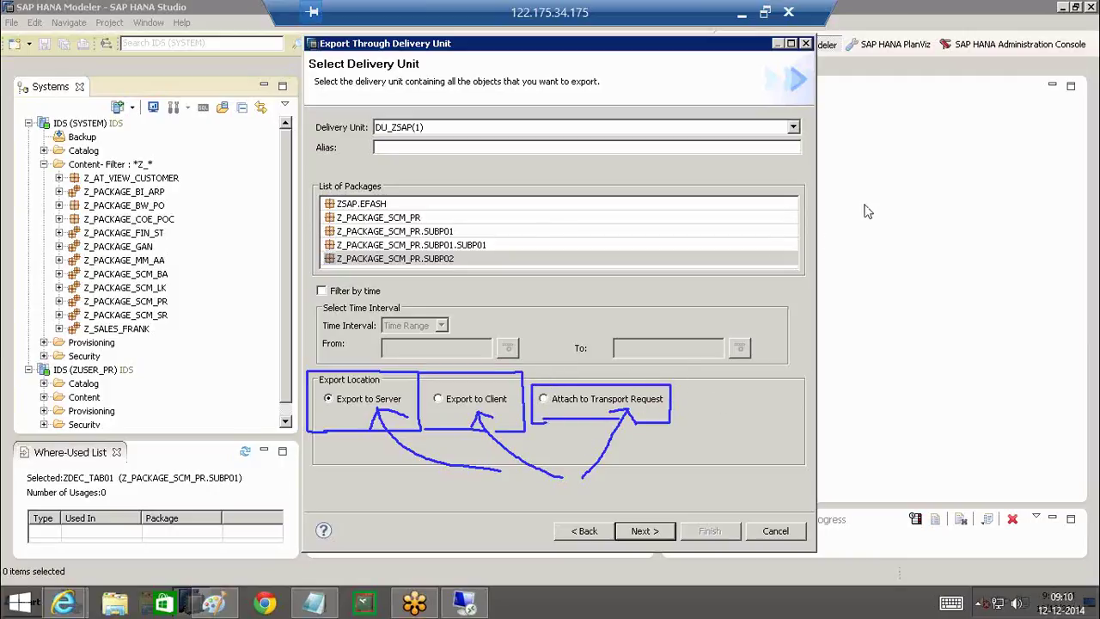
{"action": "key", "text": "Escape"}
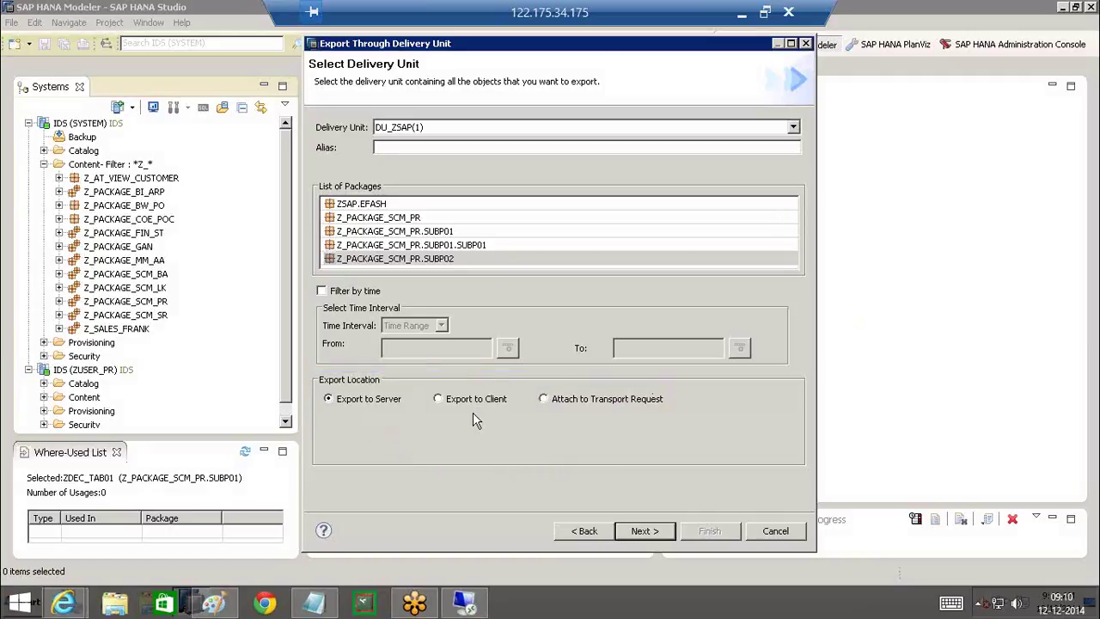
- Continue to the summary page with Export to Server and mark the export file's .tgz extension, handwriting a boxed TGZ below it
{"action": "left_click", "coordinate": [633, 531]}
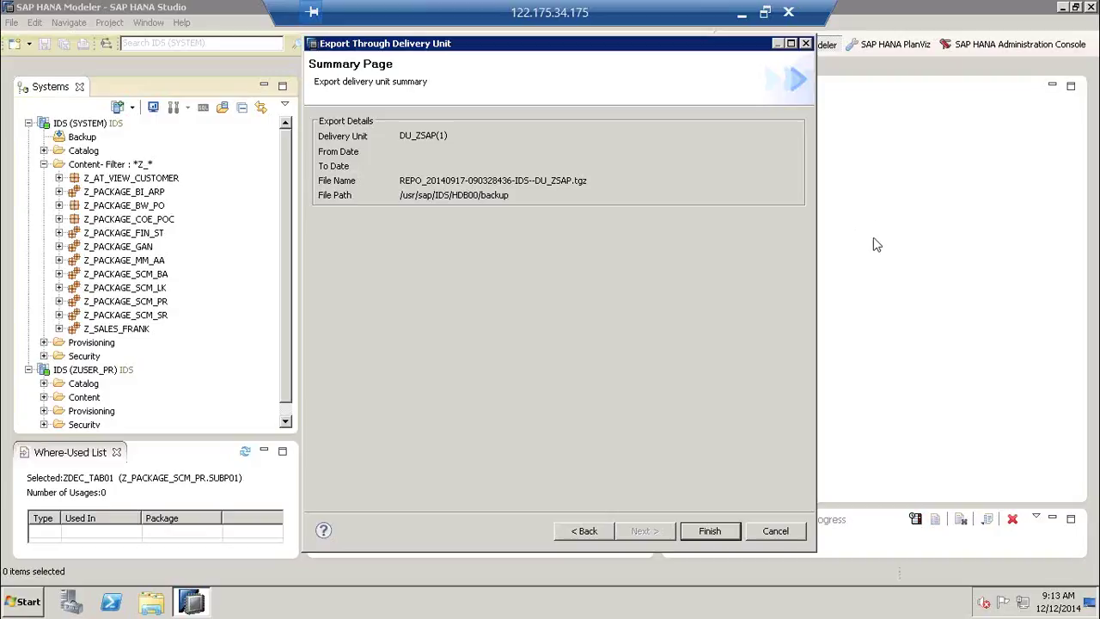
{"action": "mouse_move", "coordinate": [563, 195]}
{"action": "left_mouse_down"}
{"action": "mouse_move", "coordinate": [598, 195]}
{"action": "mouse_move", "coordinate": [600, 165]}
{"action": "mouse_move", "coordinate": [552, 168]}
{"action": "mouse_move", "coordinate": [552, 189]}
{"action": "mouse_move", "coordinate": [579, 192]}
{"action": "left_mouse_up"}
{"action": "mouse_move", "coordinate": [608, 320]}
{"action": "left_mouse_down"}
{"action": "mouse_move", "coordinate": [591, 198]}
{"action": "mouse_move", "coordinate": [610, 206]}
{"action": "left_mouse_up"}
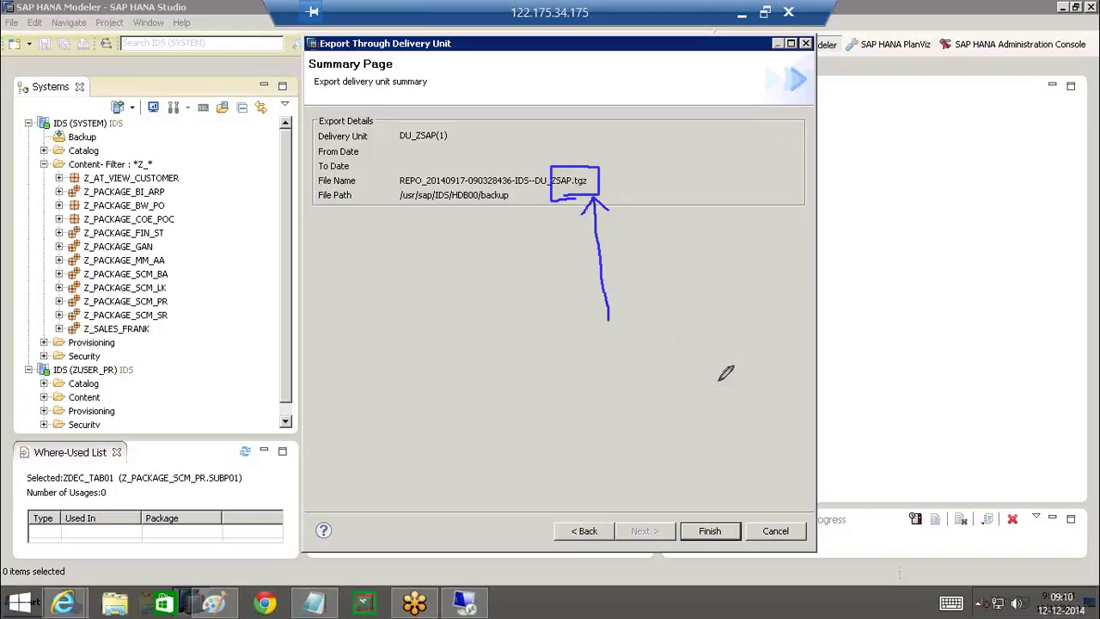
{"action": "left_click_drag", "start_coordinate": [463, 366], "coordinate": [505, 342]}
{"action": "left_click_drag", "start_coordinate": [503, 344], "coordinate": [510, 416]}
{"action": "mouse_move", "coordinate": [543, 311]}
{"action": "left_mouse_down"}
{"action": "mouse_move", "coordinate": [540, 395]}
{"action": "mouse_move", "coordinate": [574, 397]}
{"action": "left_mouse_up"}
{"action": "left_click_drag", "start_coordinate": [570, 351], "coordinate": [539, 373]}
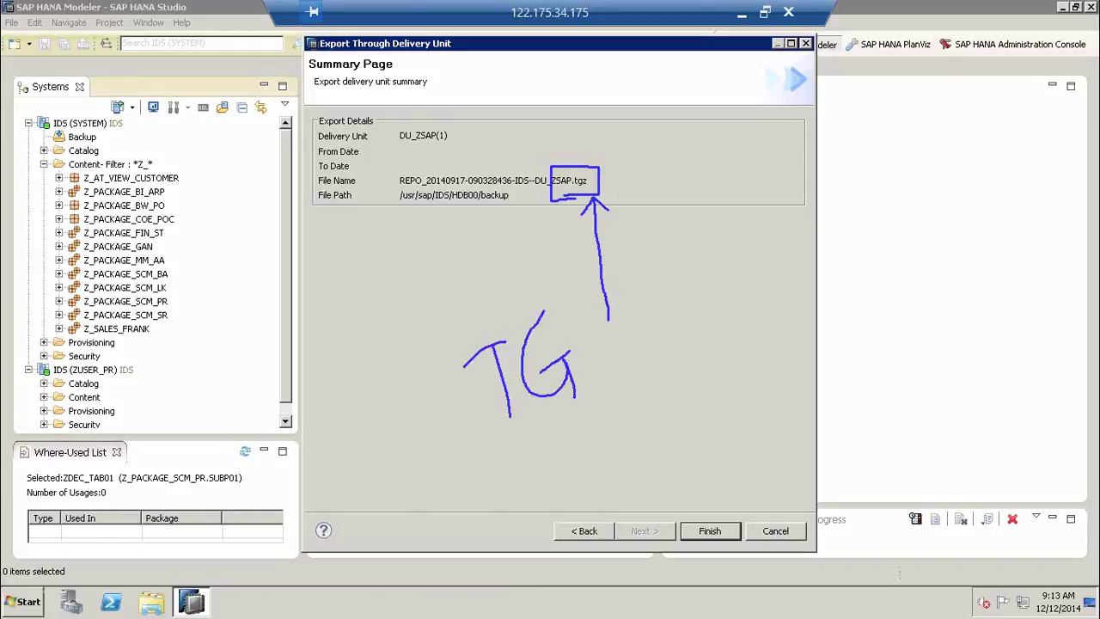
{"action": "mouse_move", "coordinate": [569, 304]}
{"action": "left_mouse_down"}
{"action": "mouse_move", "coordinate": [593, 361]}
{"action": "mouse_move", "coordinate": [624, 354]}
{"action": "left_mouse_up"}
{"action": "left_click_drag", "start_coordinate": [572, 346], "coordinate": [615, 320]}
{"action": "mouse_move", "coordinate": [471, 324]}
{"action": "left_mouse_down"}
{"action": "mouse_move", "coordinate": [559, 426]}
{"action": "mouse_move", "coordinate": [629, 256]}
{"action": "mouse_move", "coordinate": [511, 287]}
{"action": "left_mouse_up"}
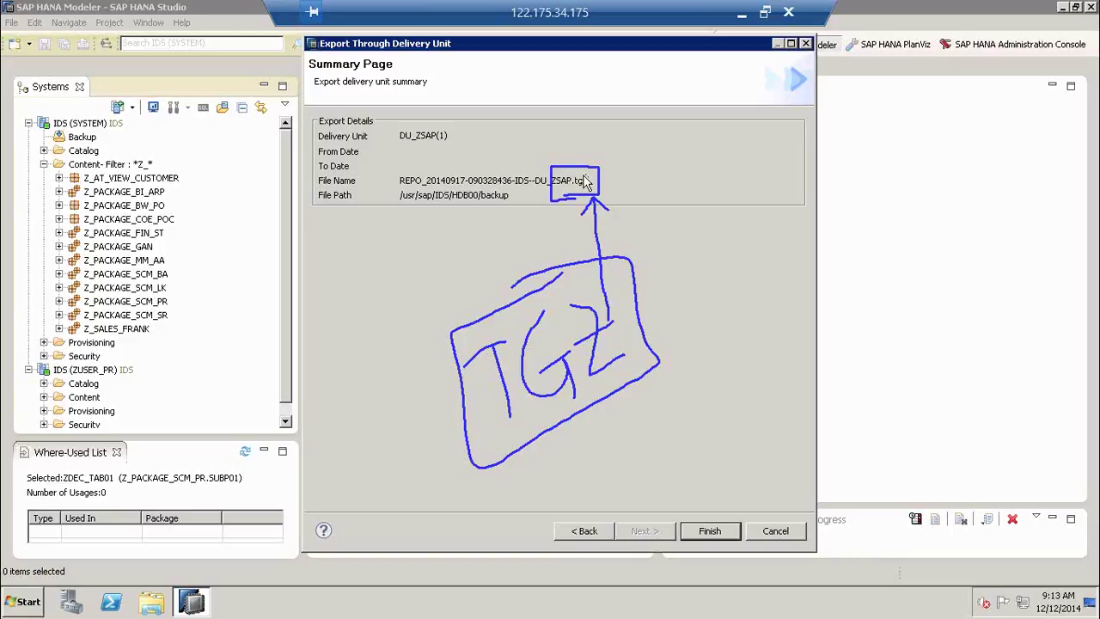
- Finish the export of delivery unit DU_ZSAP to the server and clear the annotations
{"action": "left_click", "coordinate": [710, 531]}
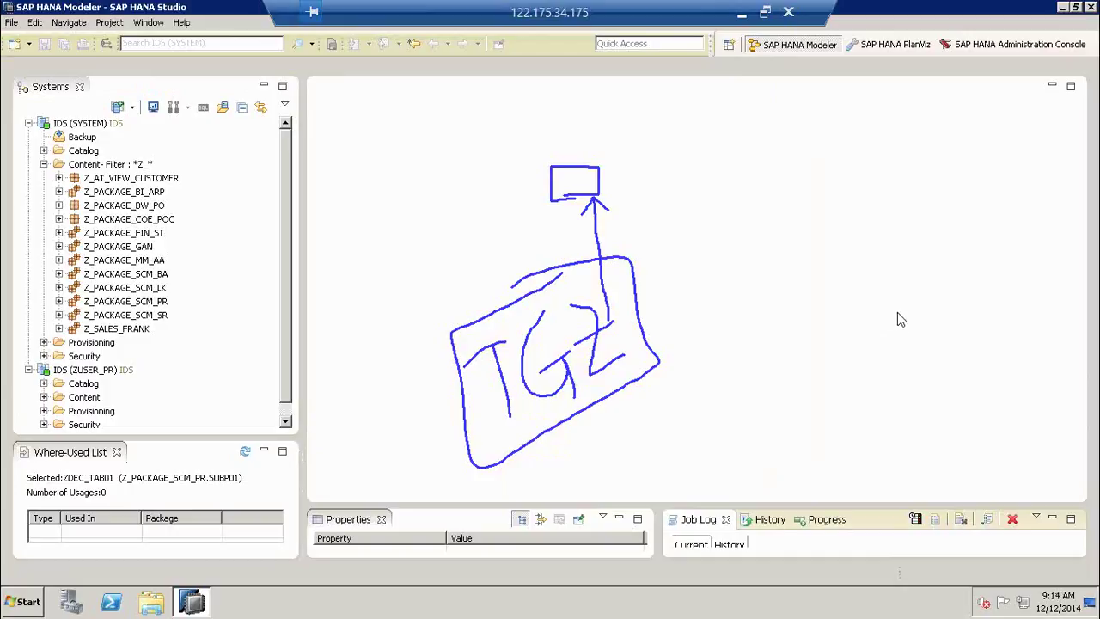
{"action": "key", "text": "Escape"}
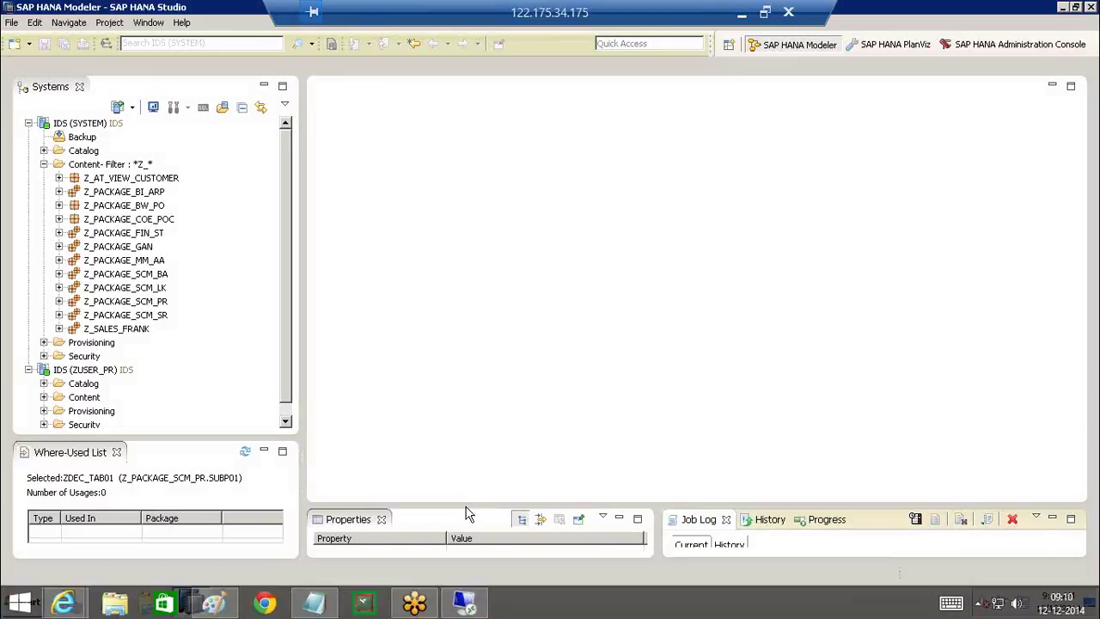
- Enlarge the Job Log area, examine the delivery unit export job's details including the export file path, and shrink the area again
{"action": "left_click_drag", "start_coordinate": [470, 487], "coordinate": [466, 410]}
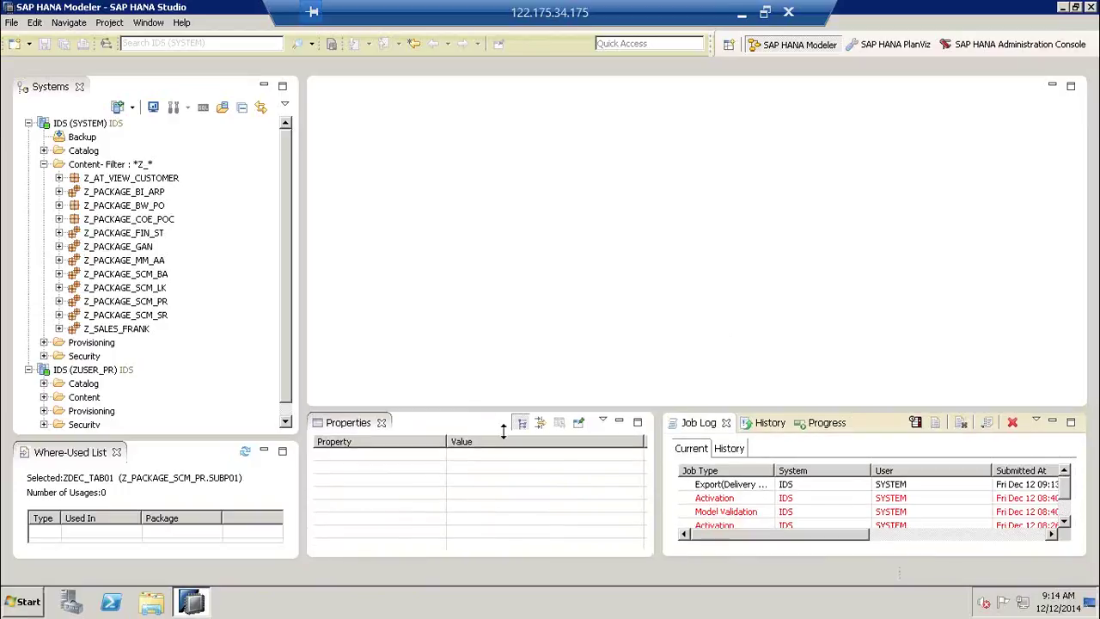
{"action": "left_click", "coordinate": [710, 487]}
{"action": "double_click", "coordinate": [710, 486]}
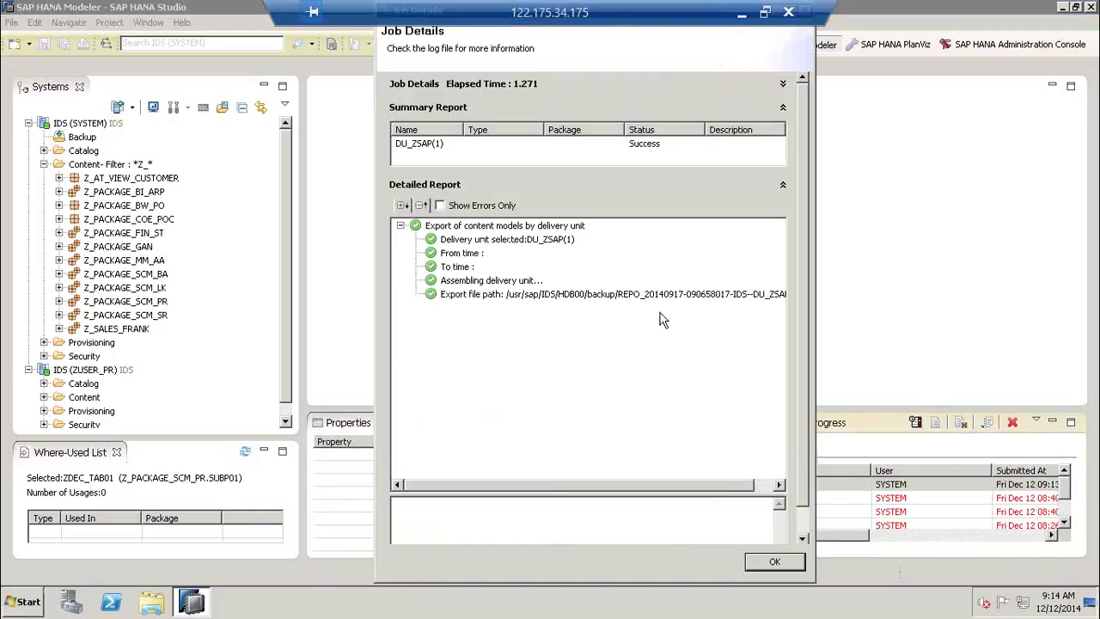
{"action": "left_click", "coordinate": [507, 240]}
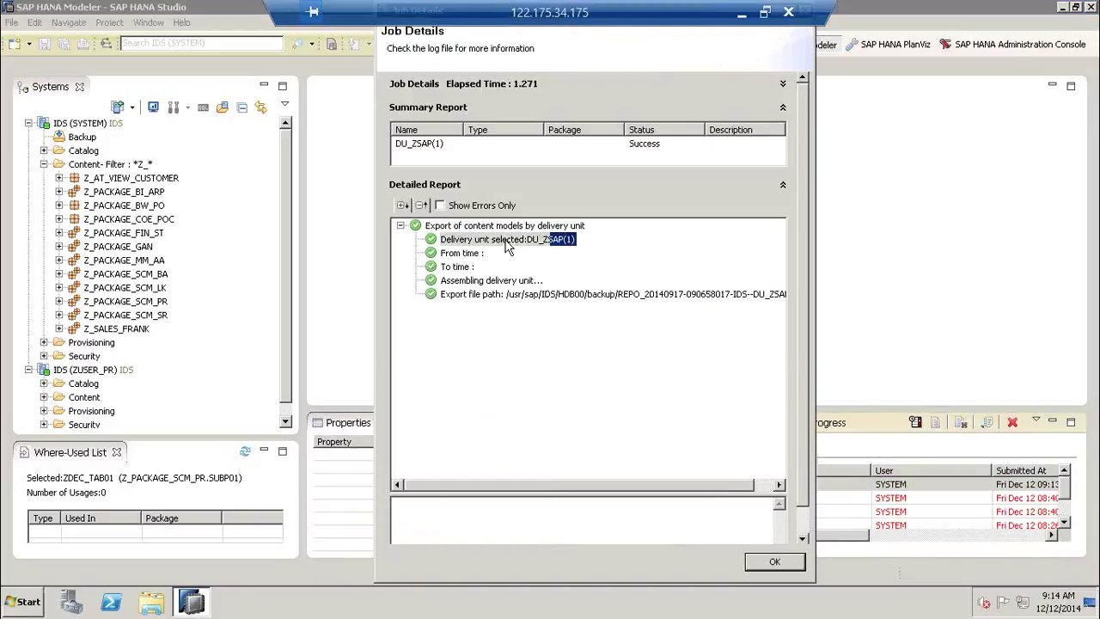
{"action": "left_click", "coordinate": [515, 294]}
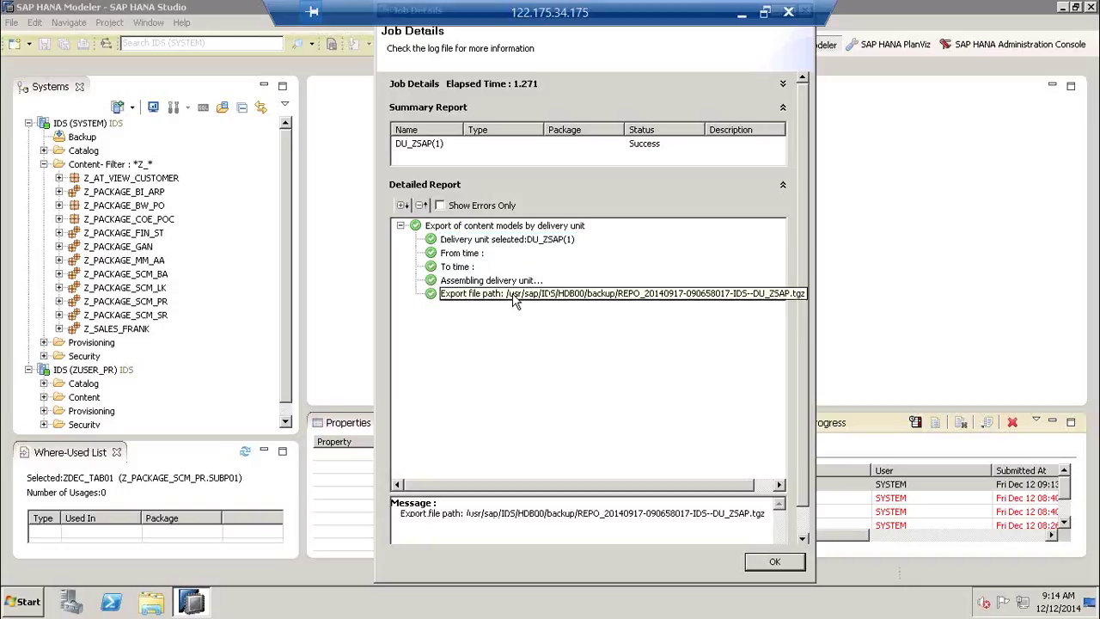
{"action": "left_click", "coordinate": [773, 561]}
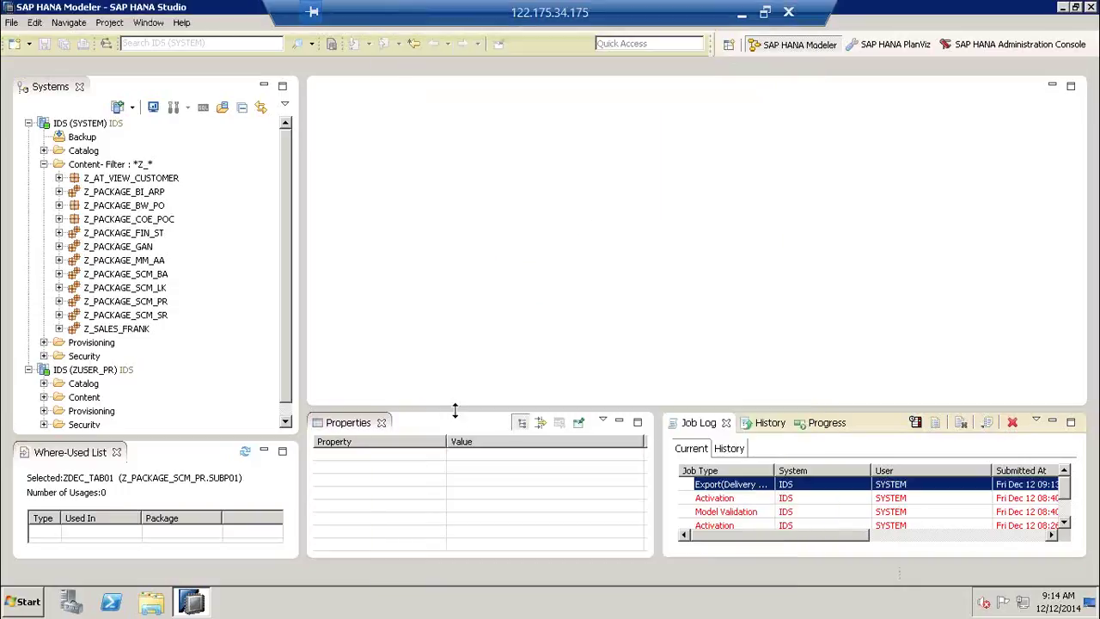
{"action": "left_click_drag", "start_coordinate": [455, 411], "coordinate": [516, 362]}
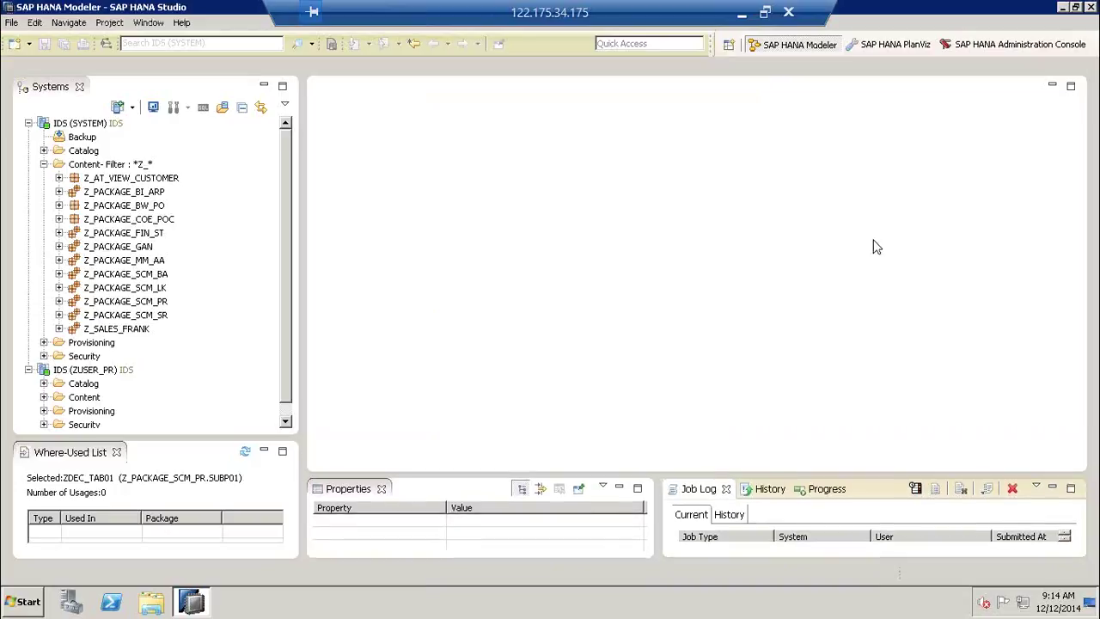
- Sketch a circled X over the empty editor area
{"action": "left_click_drag", "start_coordinate": [590, 215], "coordinate": [648, 273]}
{"action": "left_click_drag", "start_coordinate": [636, 222], "coordinate": [575, 277]}
{"action": "mouse_move", "coordinate": [662, 182]}
{"action": "left_mouse_down"}
{"action": "mouse_move", "coordinate": [557, 211]}
{"action": "mouse_move", "coordinate": [675, 185]}
{"action": "mouse_move", "coordinate": [620, 177]}
{"action": "left_mouse_up"}
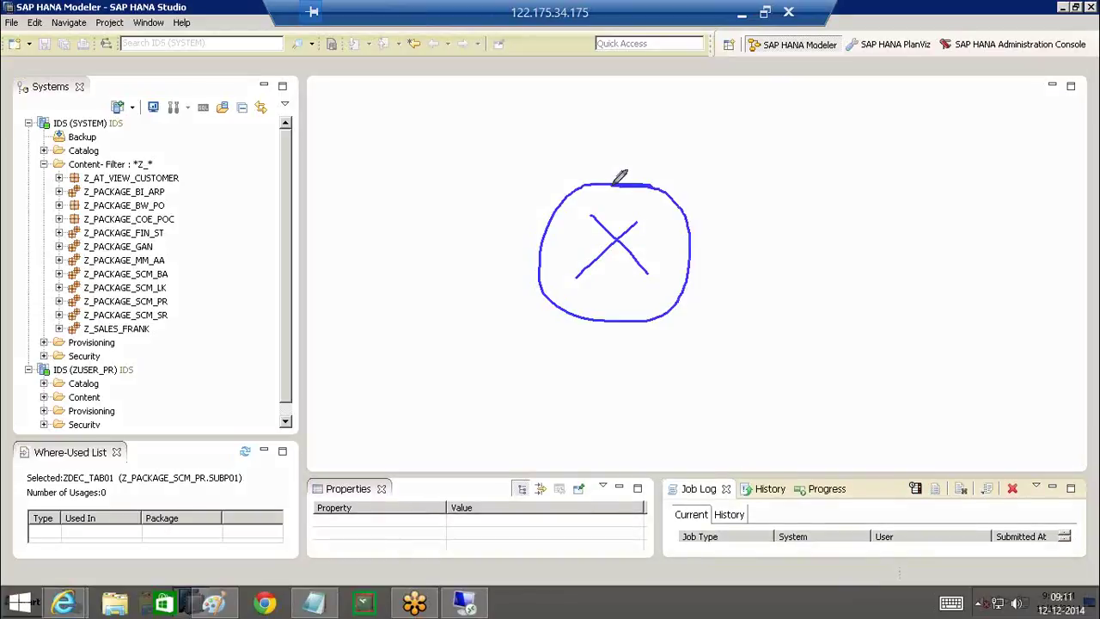
- Open the Modeler's Quick Launch page and view the Delivery Unit export option, cancelling the export wizard
{"action": "left_click", "coordinate": [12, 23]}
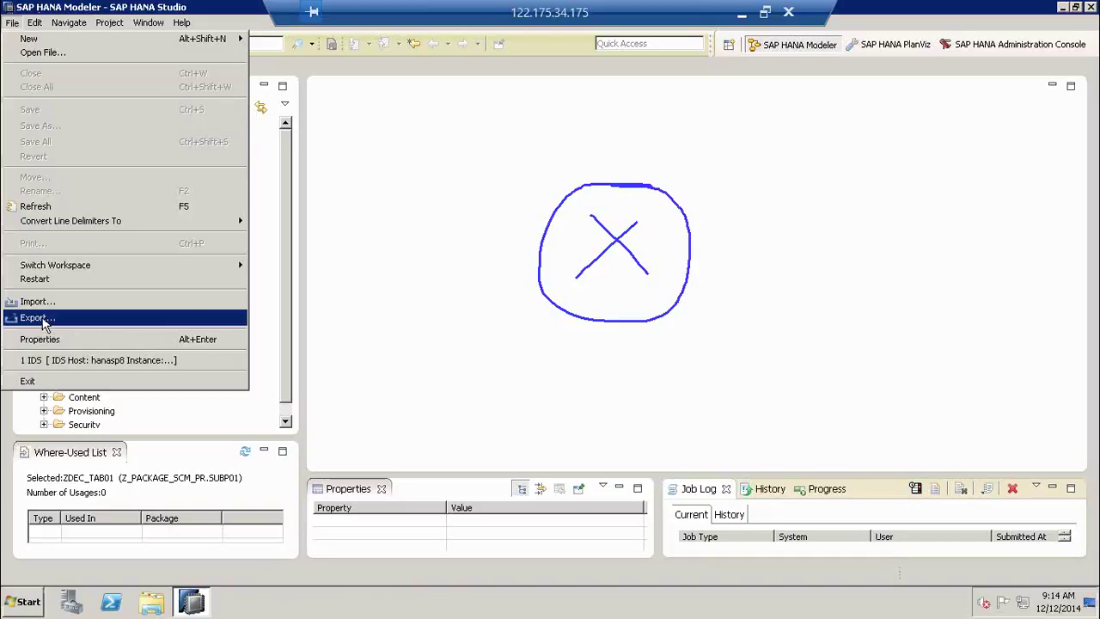
{"action": "left_click", "coordinate": [921, 312]}
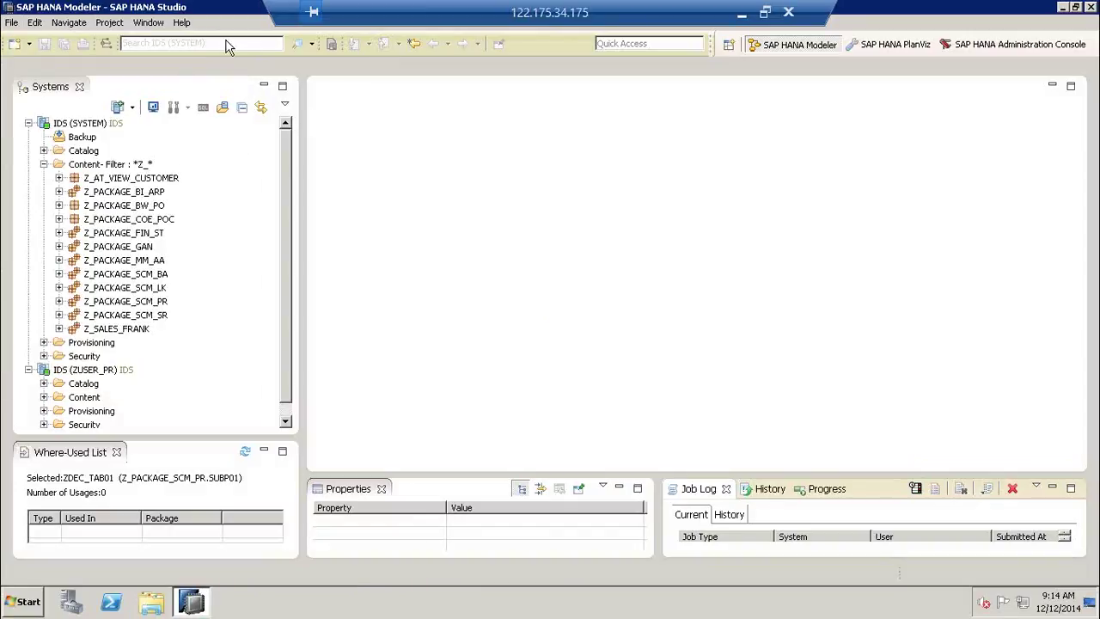
{"action": "left_click", "coordinate": [183, 26]}
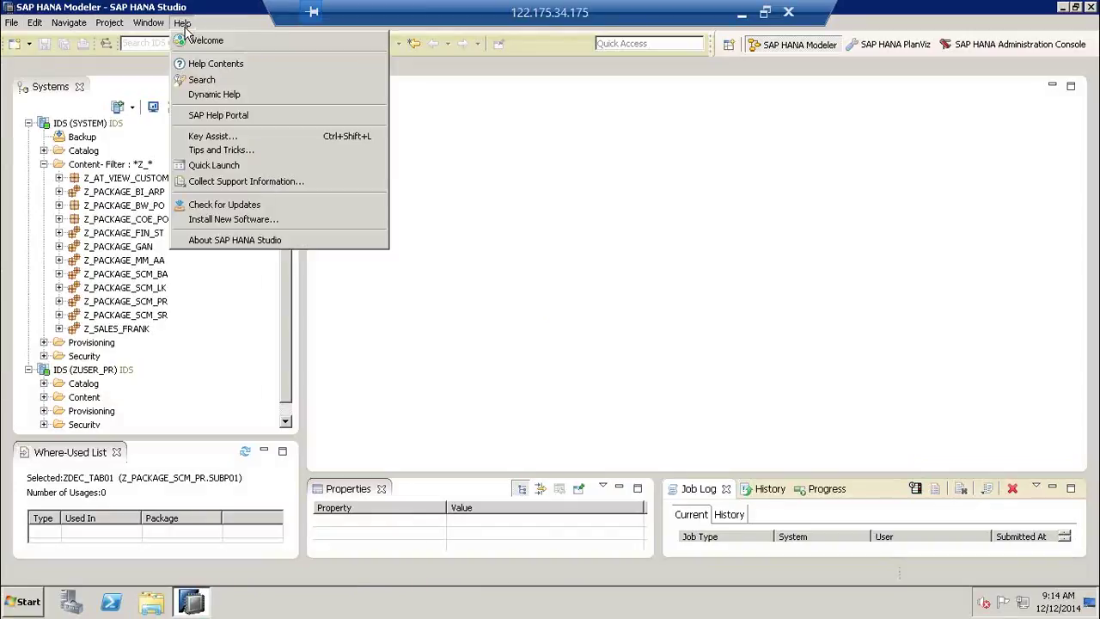
{"action": "left_click", "coordinate": [219, 164]}
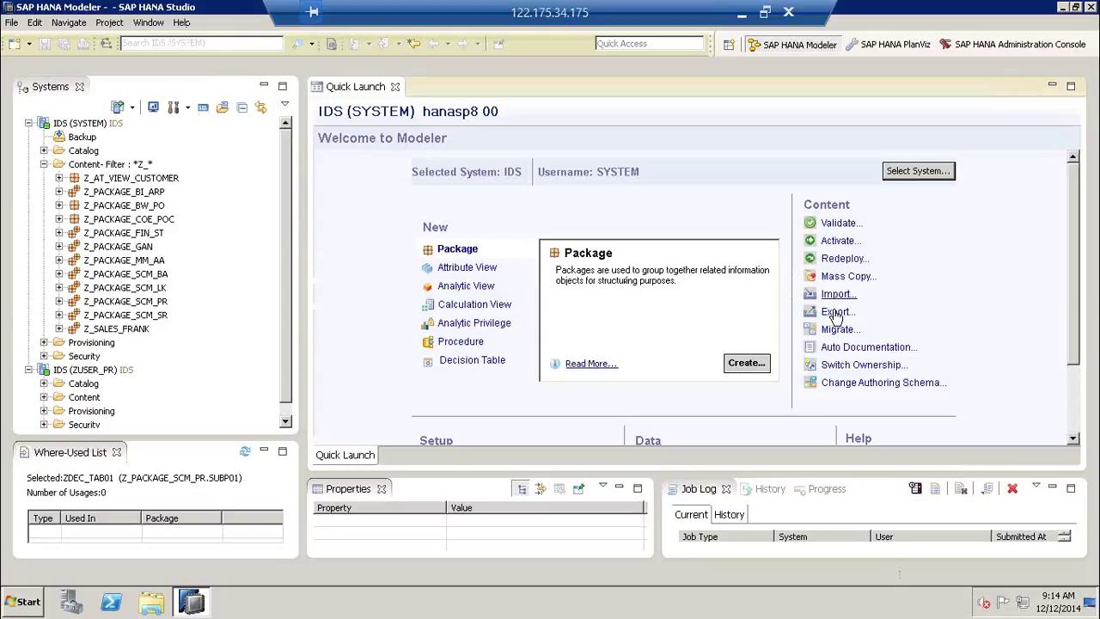
{"action": "left_click", "coordinate": [830, 313]}
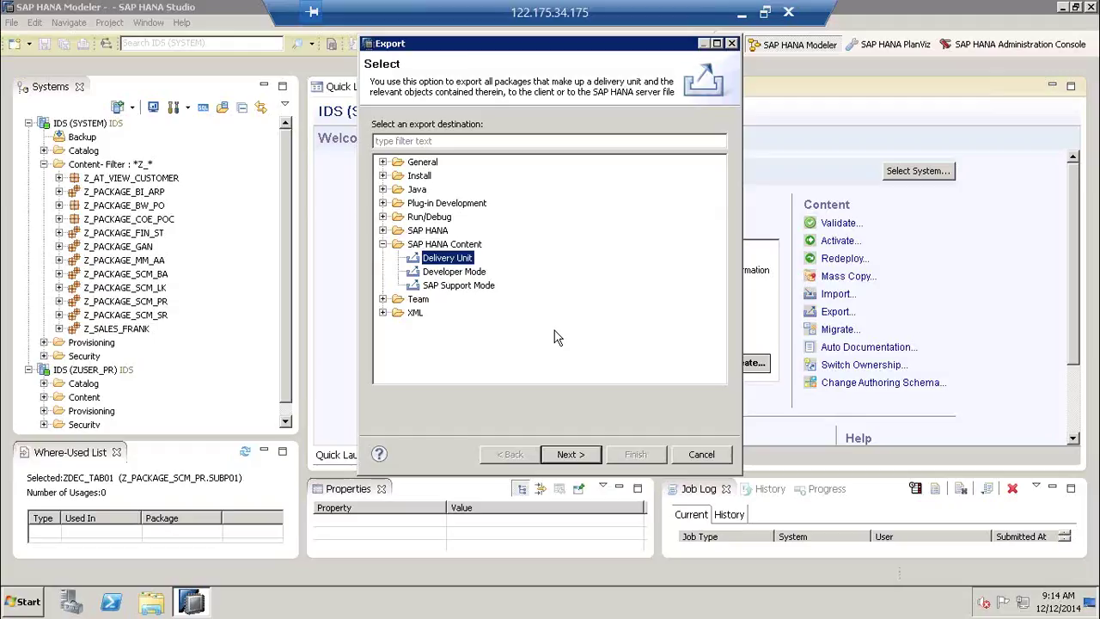
{"action": "left_click", "coordinate": [701, 455]}
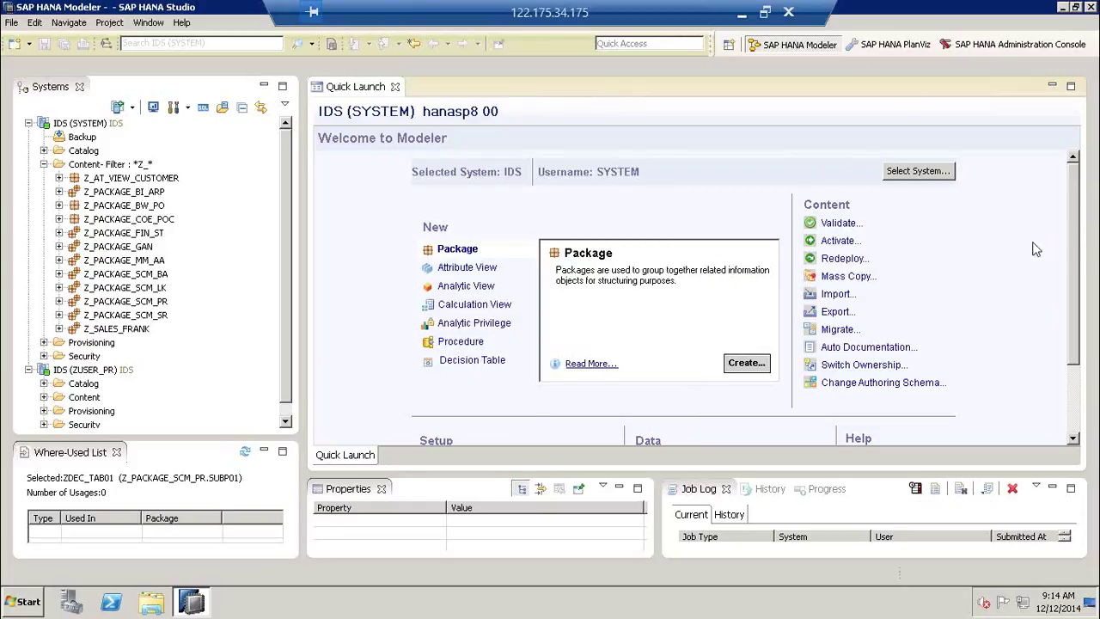
- Draw an arrow pointing at the system selection option and choose IDS (SYSTEM) as the connection
{"action": "mouse_move", "coordinate": [942, 292]}
{"action": "left_mouse_down"}
{"action": "mouse_move", "coordinate": [928, 187]}
{"action": "mouse_move", "coordinate": [967, 198]}
{"action": "left_mouse_up"}
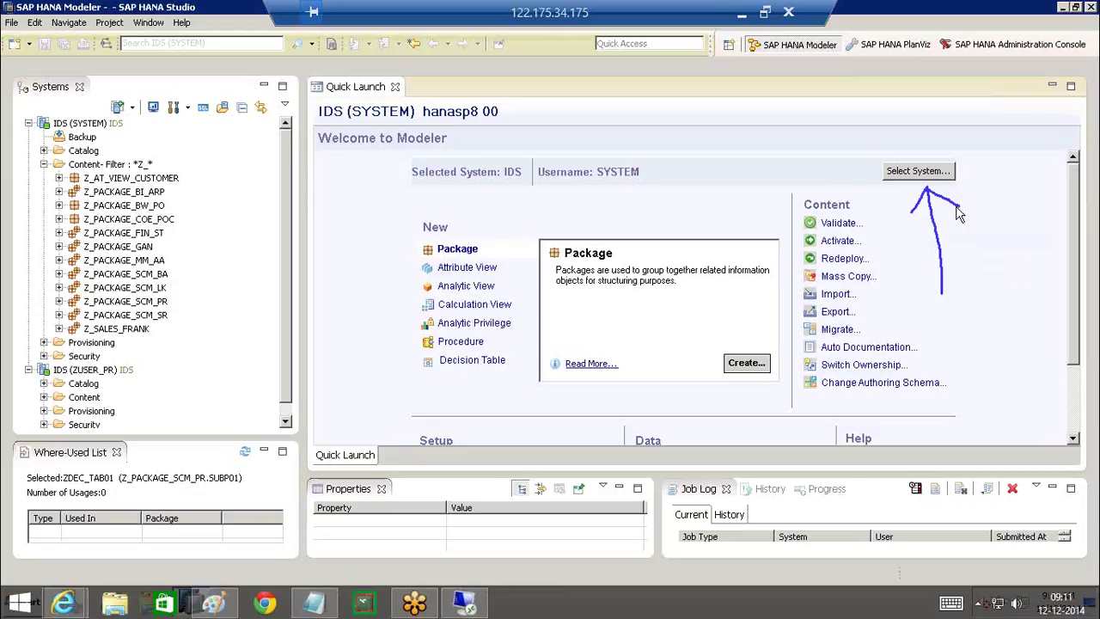
{"action": "left_click", "coordinate": [918, 171]}
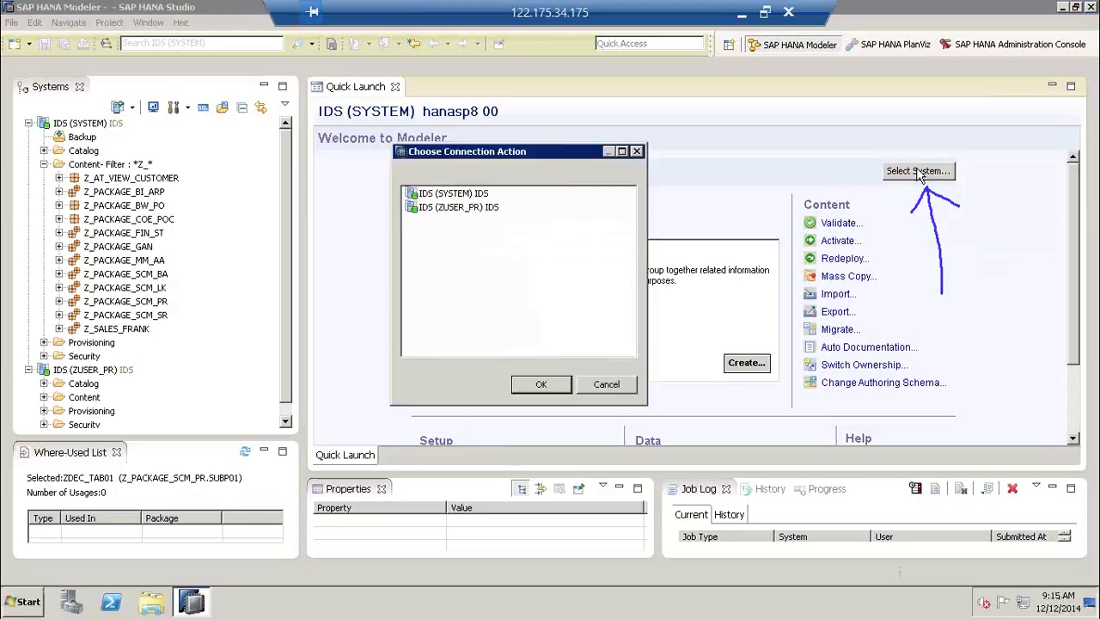
{"action": "left_click", "coordinate": [472, 197]}
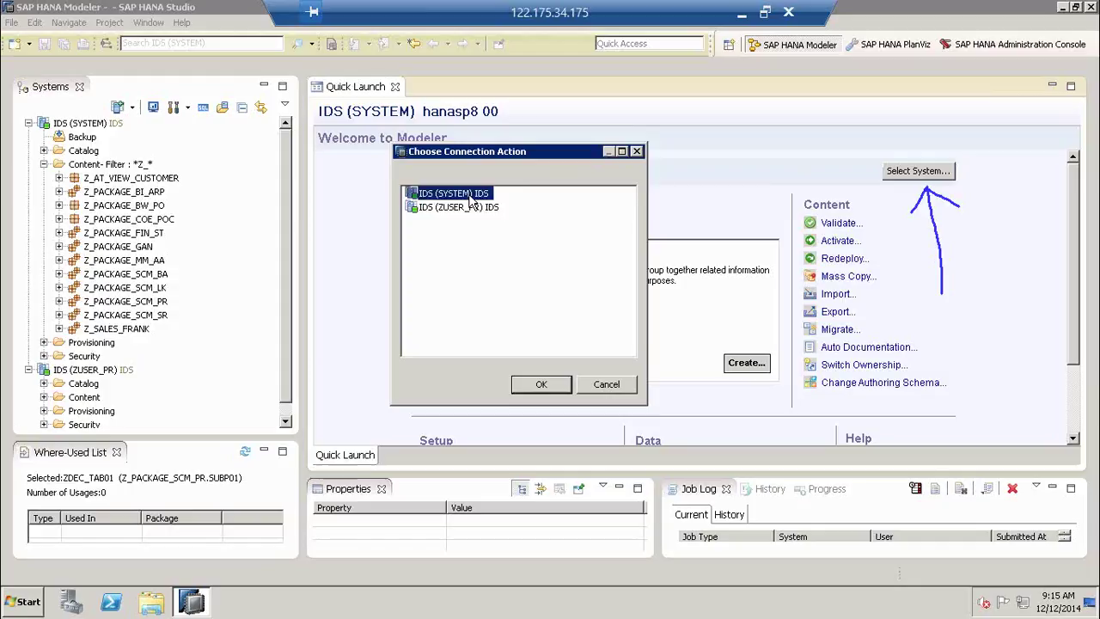
{"action": "left_click", "coordinate": [554, 389]}
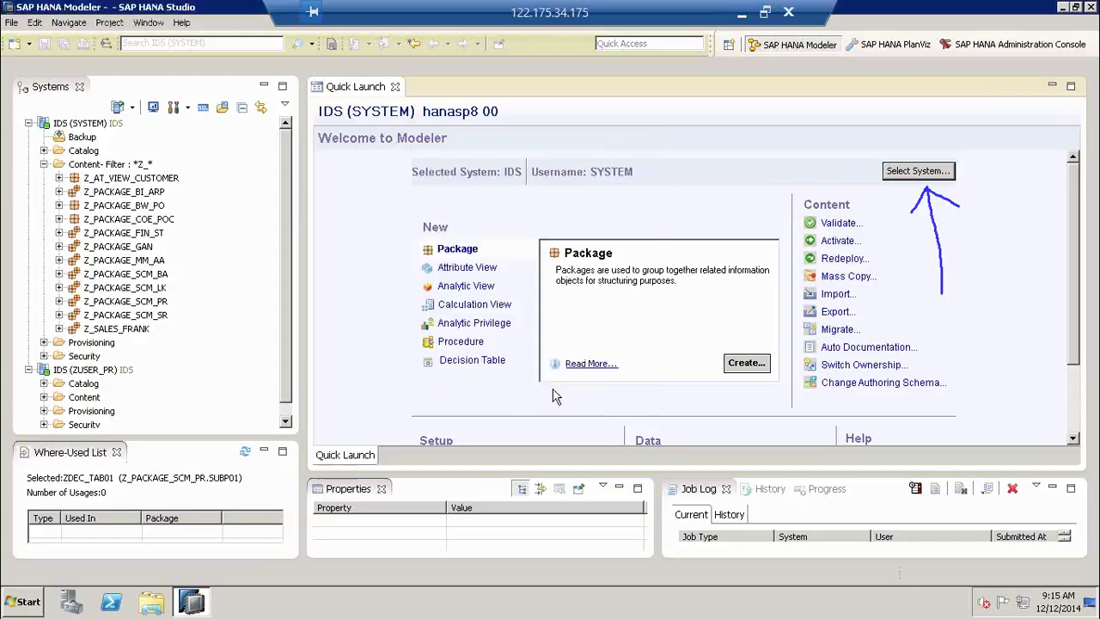
- Start a content import with Delivery Unit as the source, highlighting its description and the .tgz file format
{"action": "left_click", "coordinate": [837, 295]}
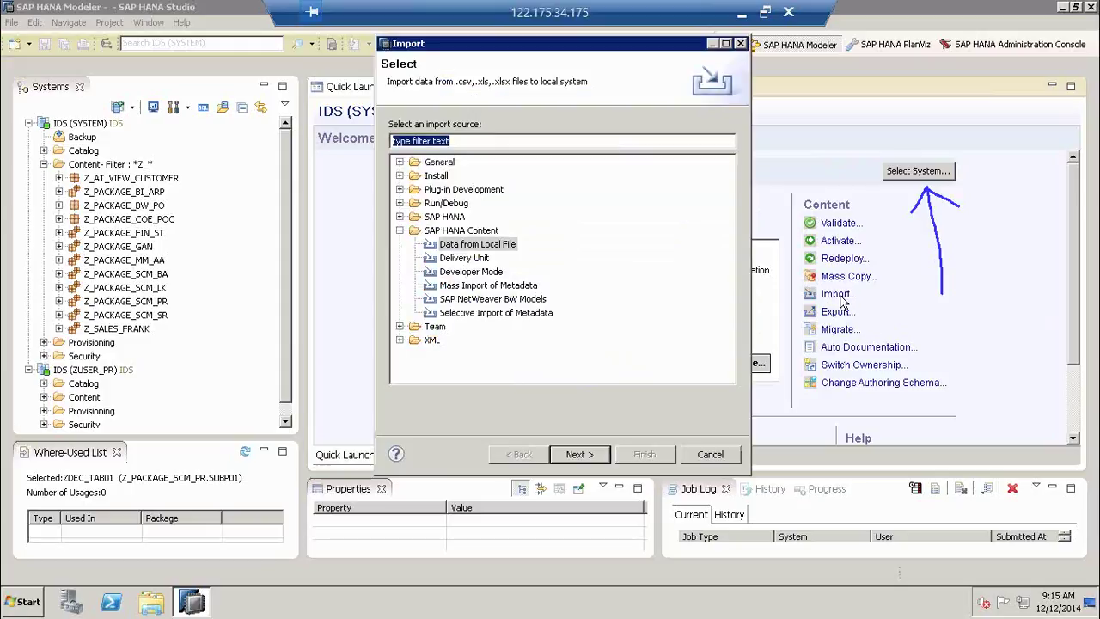
{"action": "left_click", "coordinate": [491, 231]}
{"action": "left_click", "coordinate": [493, 245]}
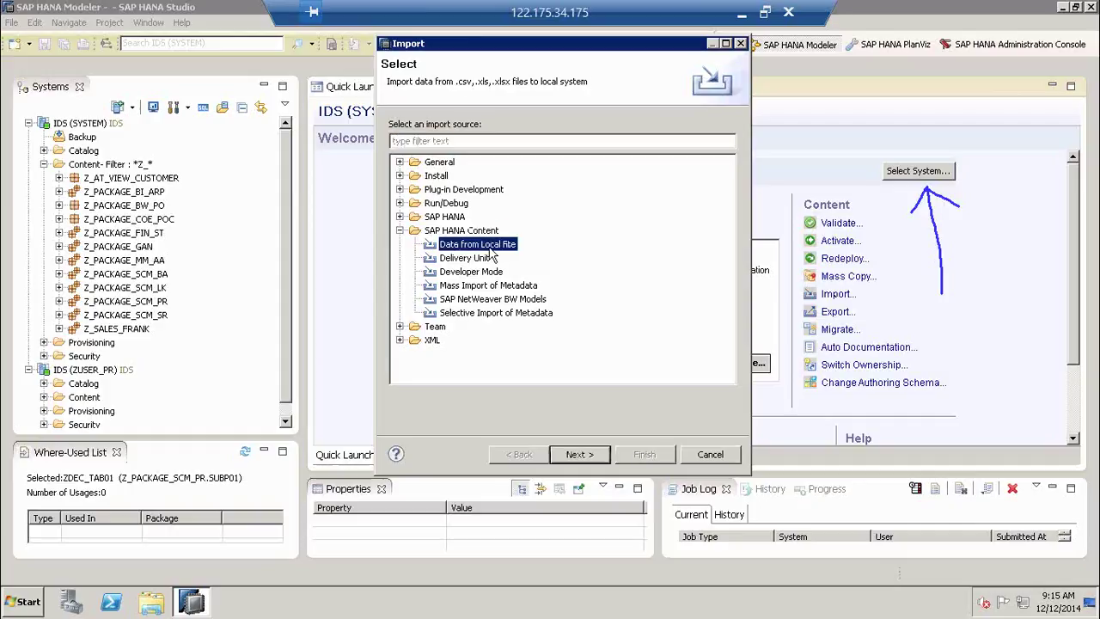
{"action": "left_click", "coordinate": [486, 260]}
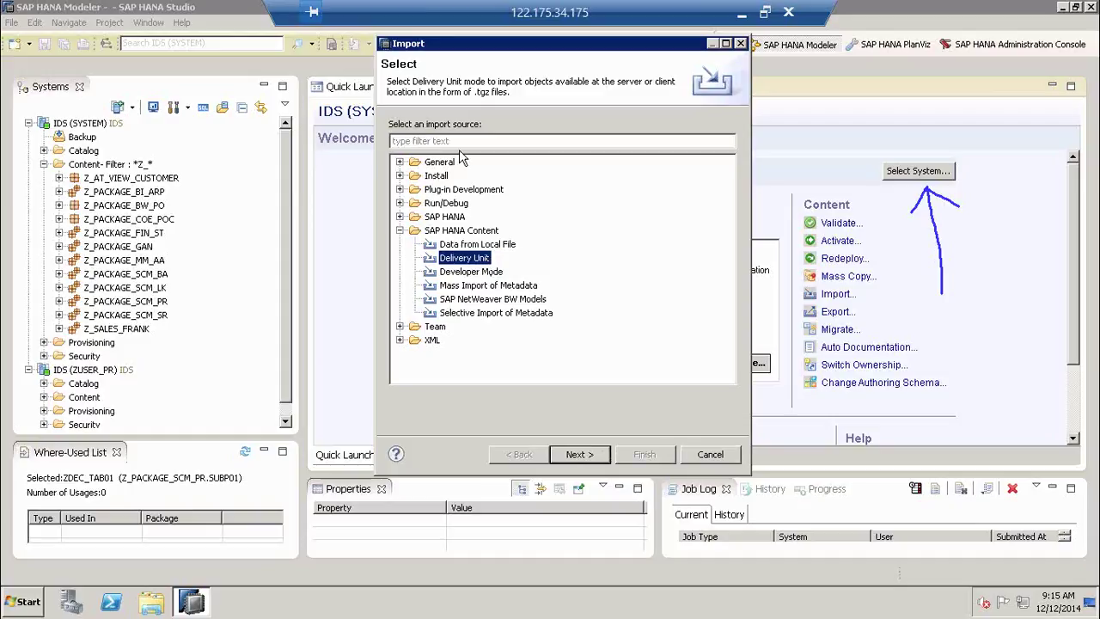
{"action": "left_click_drag", "start_coordinate": [410, 82], "coordinate": [677, 82]}
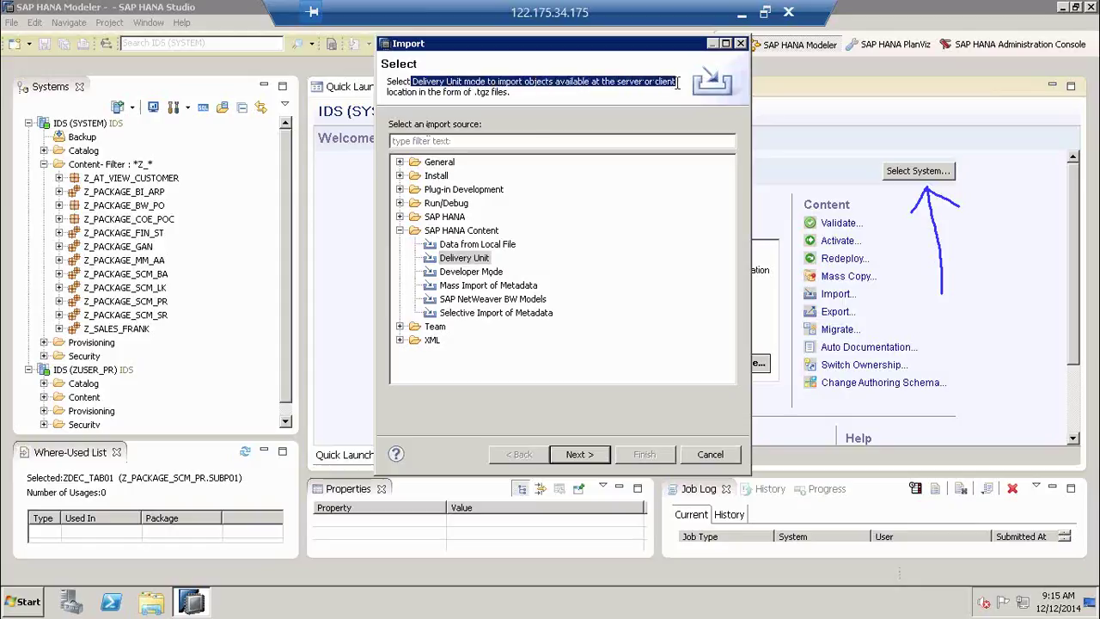
{"action": "left_click_drag", "start_coordinate": [471, 92], "coordinate": [511, 92]}
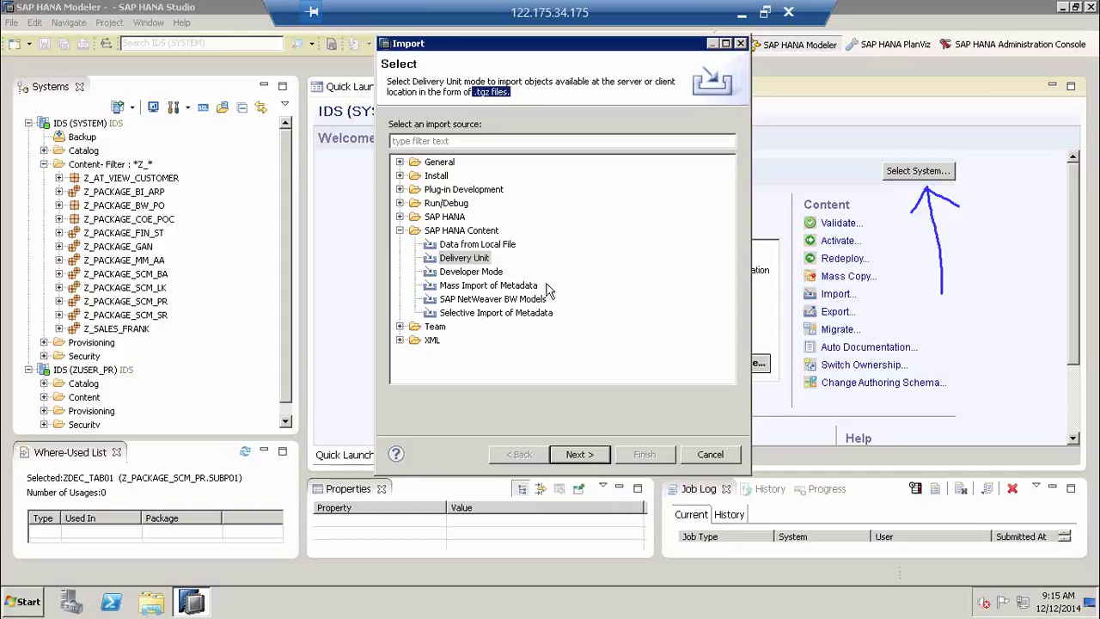
{"action": "left_click", "coordinate": [464, 260]}
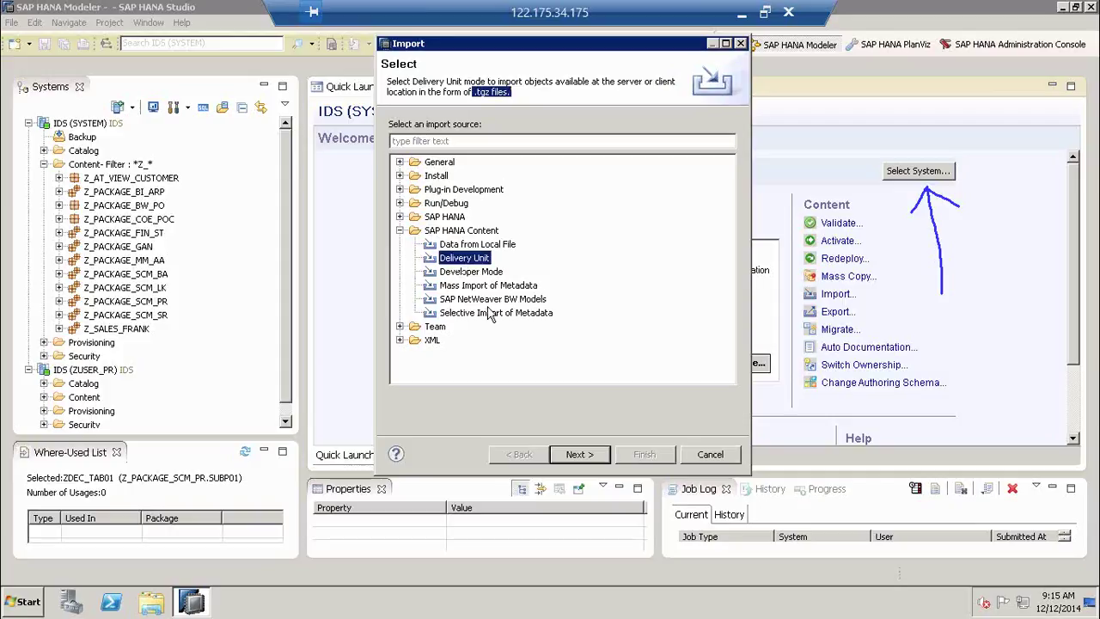
{"action": "left_click", "coordinate": [590, 457]}
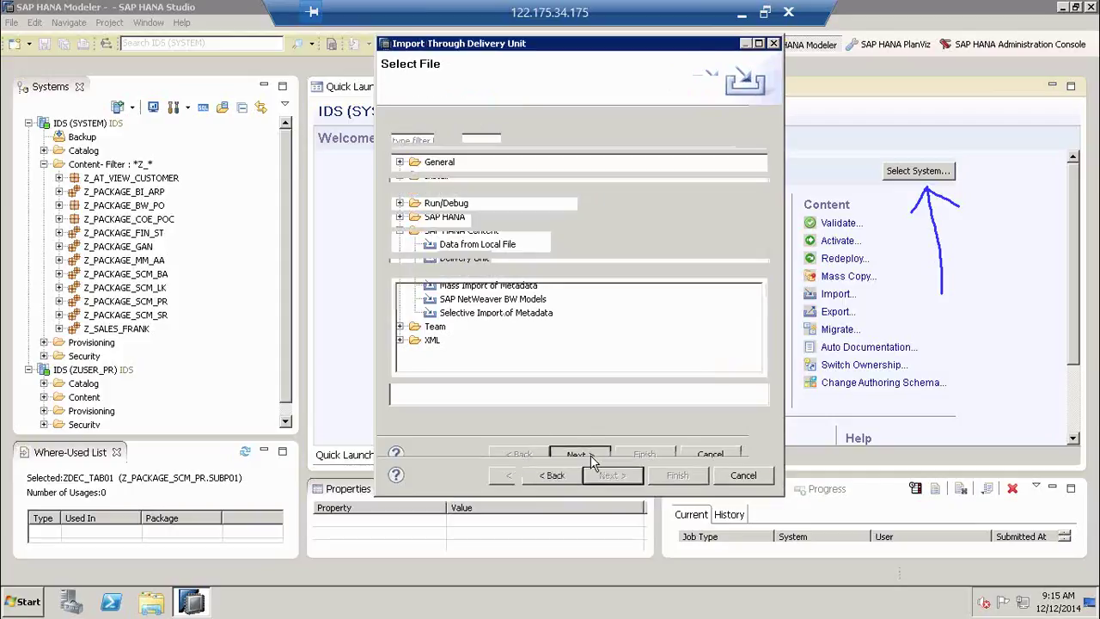
{"action": "left_click", "coordinate": [410, 146]}
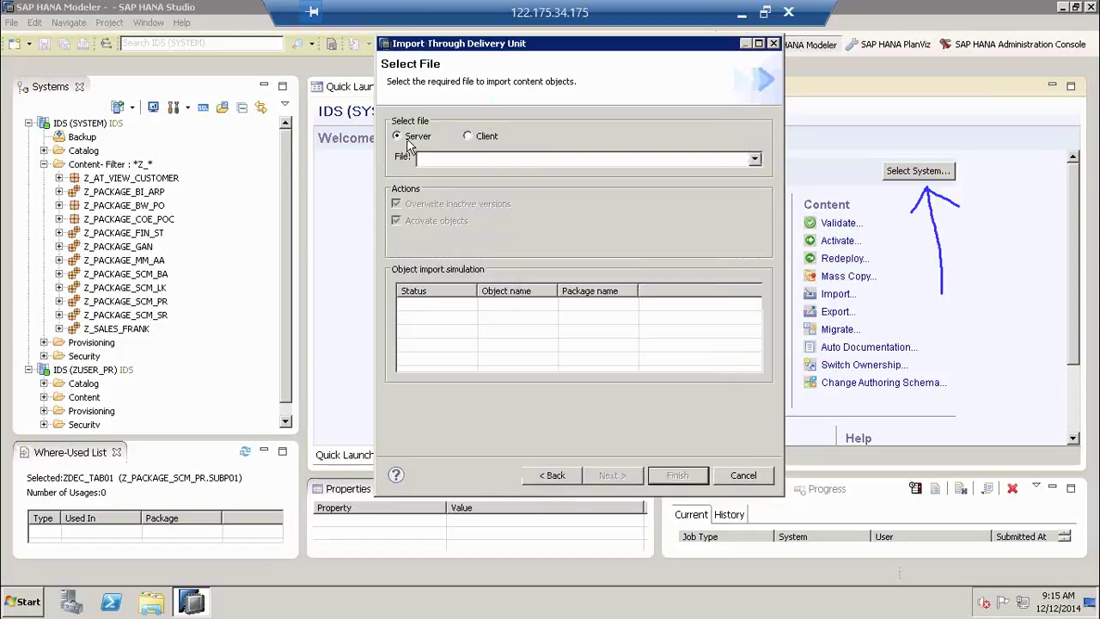
{"action": "left_click", "coordinate": [754, 160]}
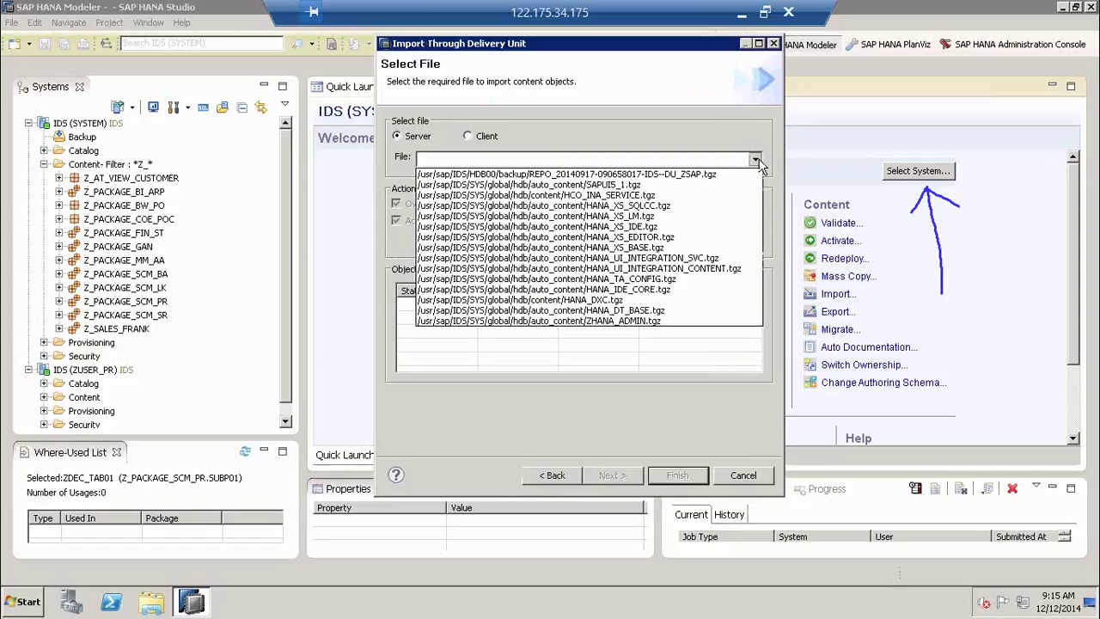
{"action": "left_click", "coordinate": [731, 174]}
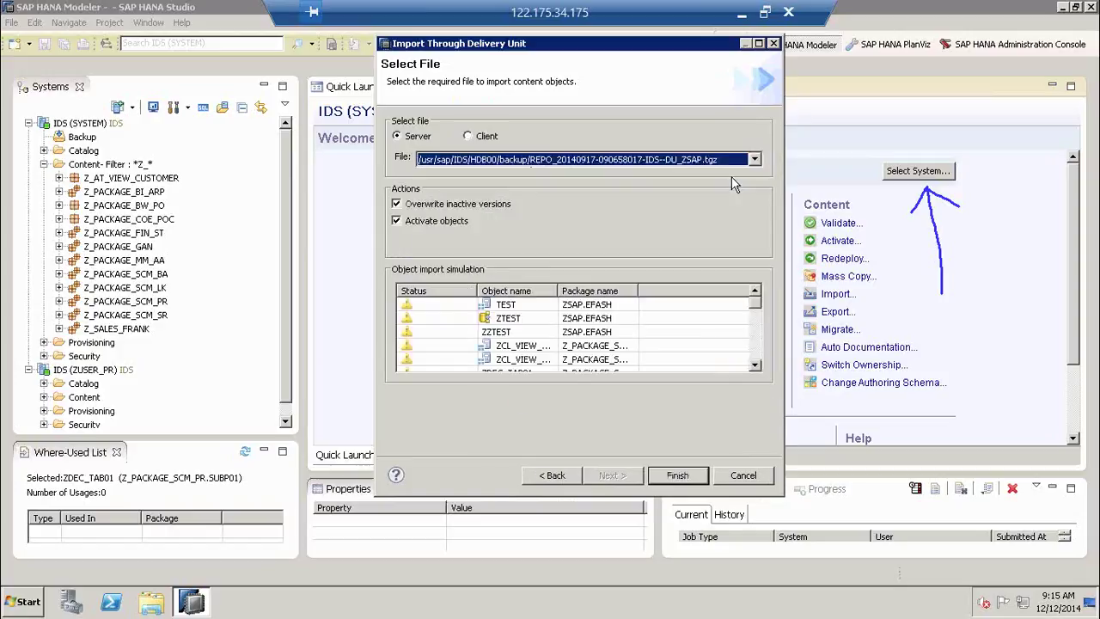
{"action": "left_click", "coordinate": [759, 335]}
{"action": "scroll", "coordinate": [759, 335], "scroll_direction": "down", "scroll_amount": 5}
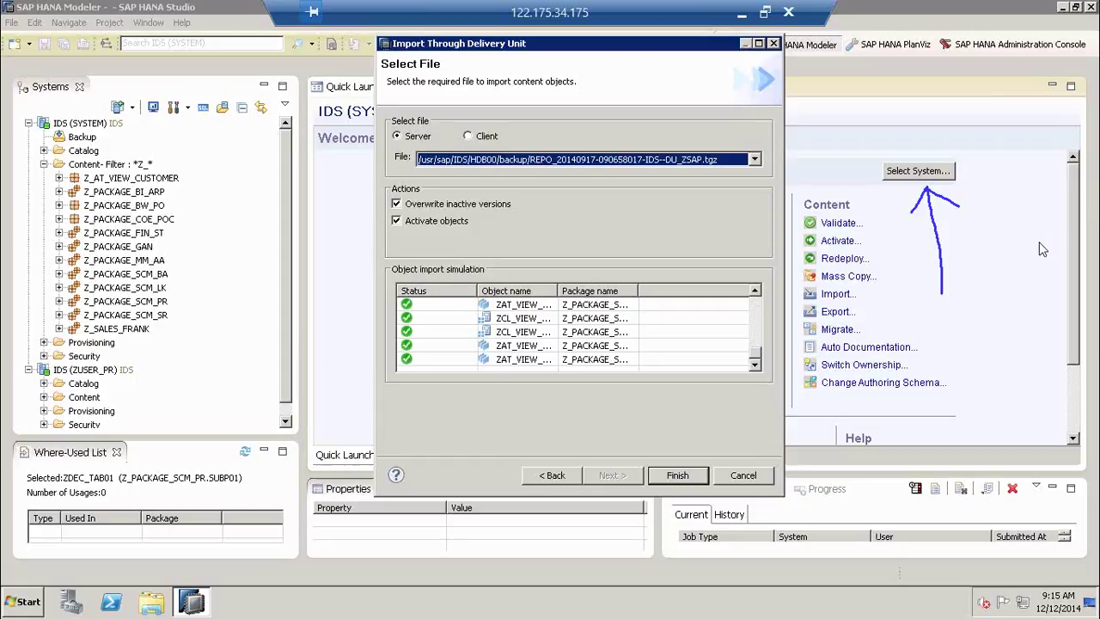
- Box the import actions, turn off Activate objects with Overwrite inactive versions kept on, and run the import
{"action": "mouse_move", "coordinate": [409, 238]}
{"action": "left_mouse_down"}
{"action": "mouse_move", "coordinate": [536, 234]}
{"action": "mouse_move", "coordinate": [538, 180]}
{"action": "mouse_move", "coordinate": [365, 182]}
{"action": "mouse_move", "coordinate": [363, 241]}
{"action": "mouse_move", "coordinate": [420, 239]}
{"action": "left_mouse_up"}
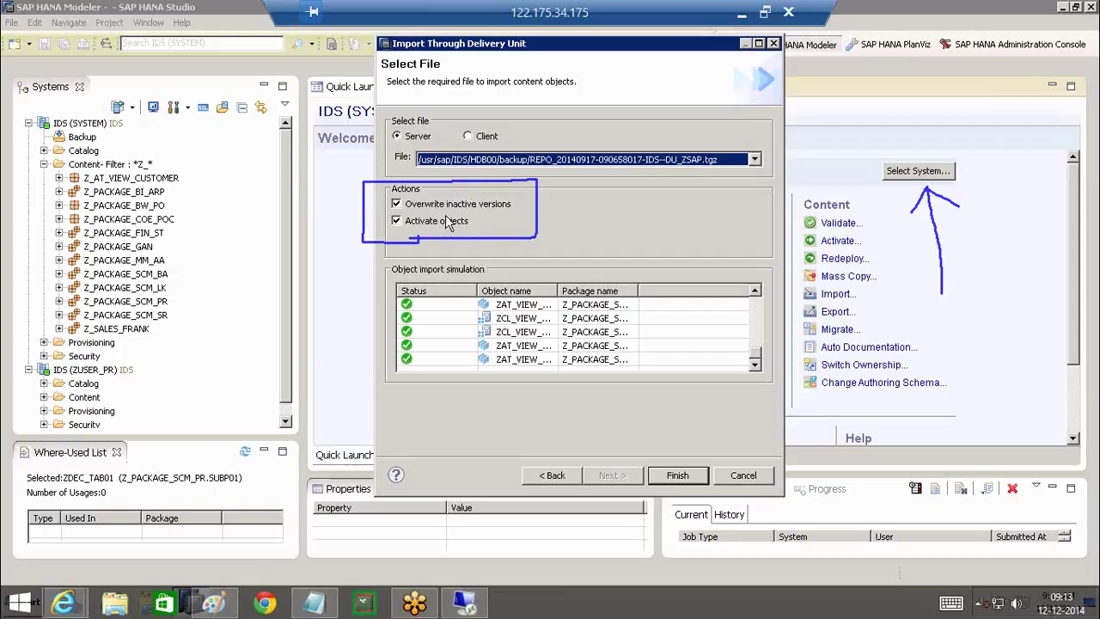
{"action": "left_click", "coordinate": [397, 222]}
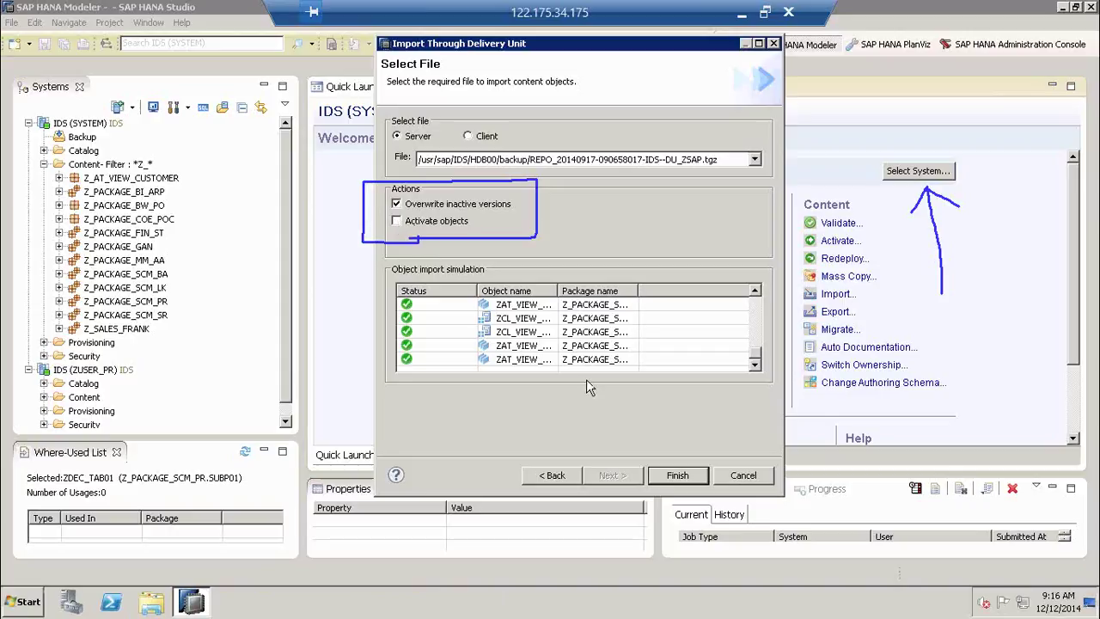
{"action": "left_click", "coordinate": [677, 476]}
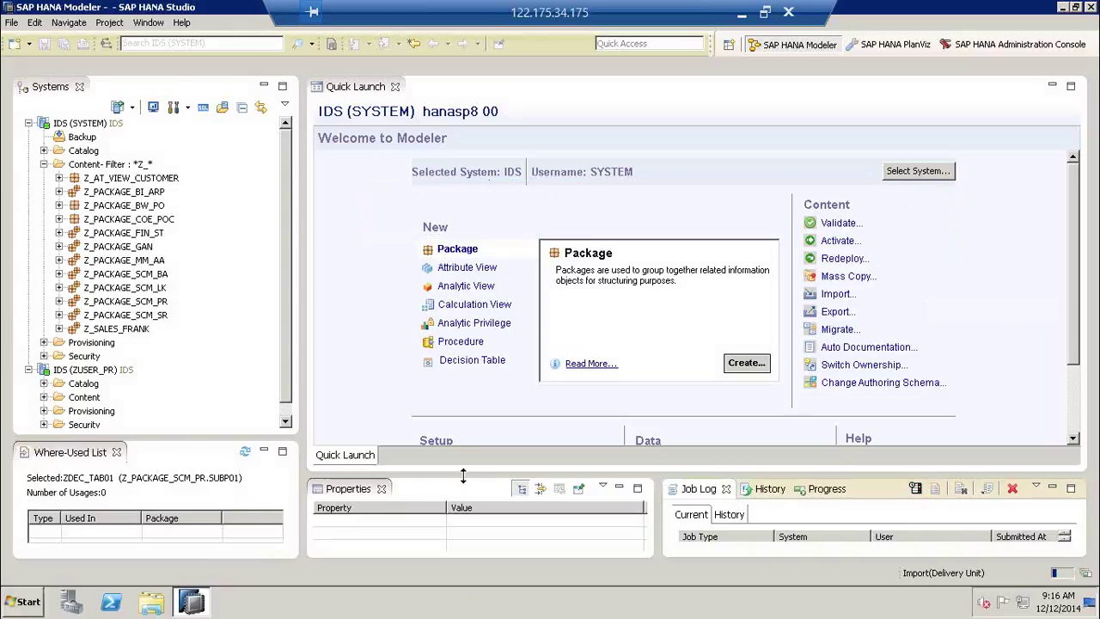
- Enlarge the Job Log area and examine the delivery unit import job's details, including the selected file path
{"action": "left_click_drag", "start_coordinate": [464, 469], "coordinate": [471, 424]}
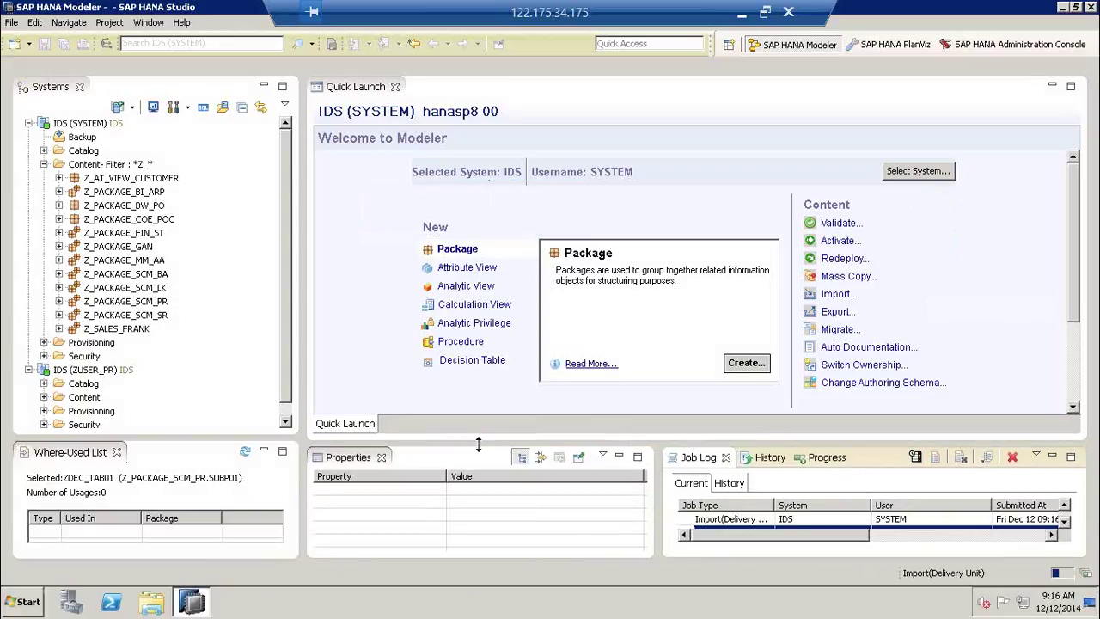
{"action": "left_click", "coordinate": [720, 523]}
{"action": "left_click_drag", "start_coordinate": [715, 533], "coordinate": [950, 536]}
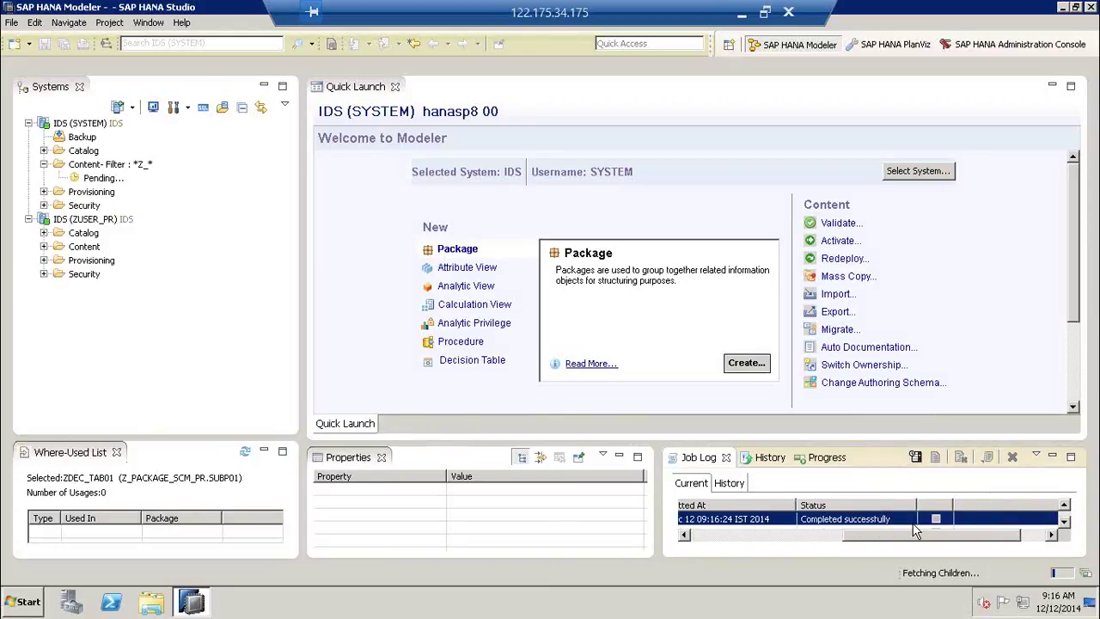
{"action": "double_click", "coordinate": [868, 519]}
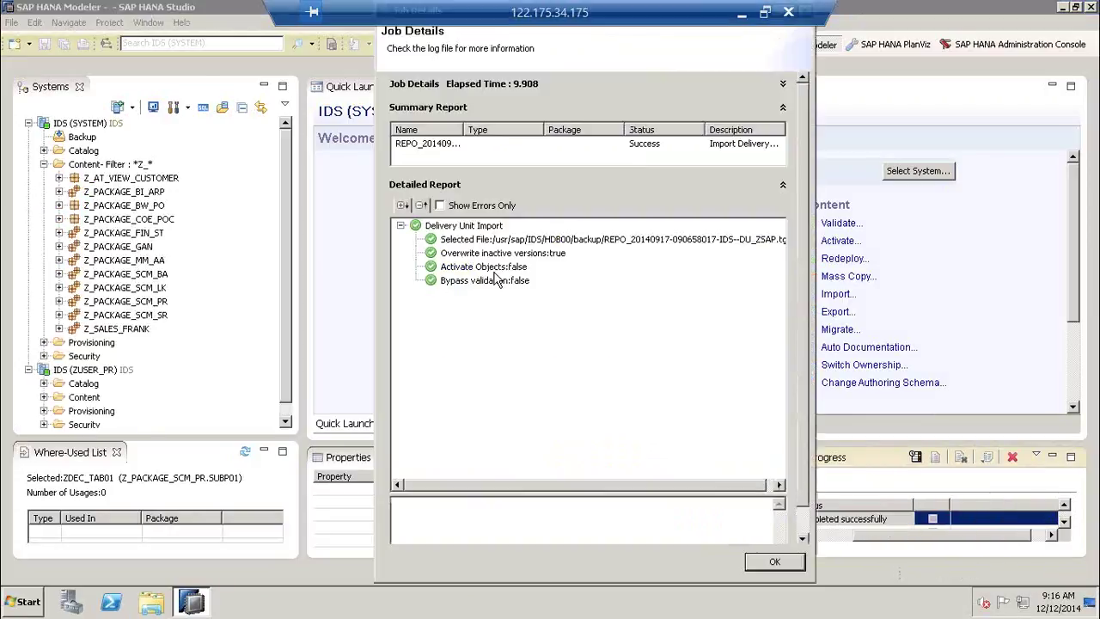
{"action": "left_click", "coordinate": [633, 249]}
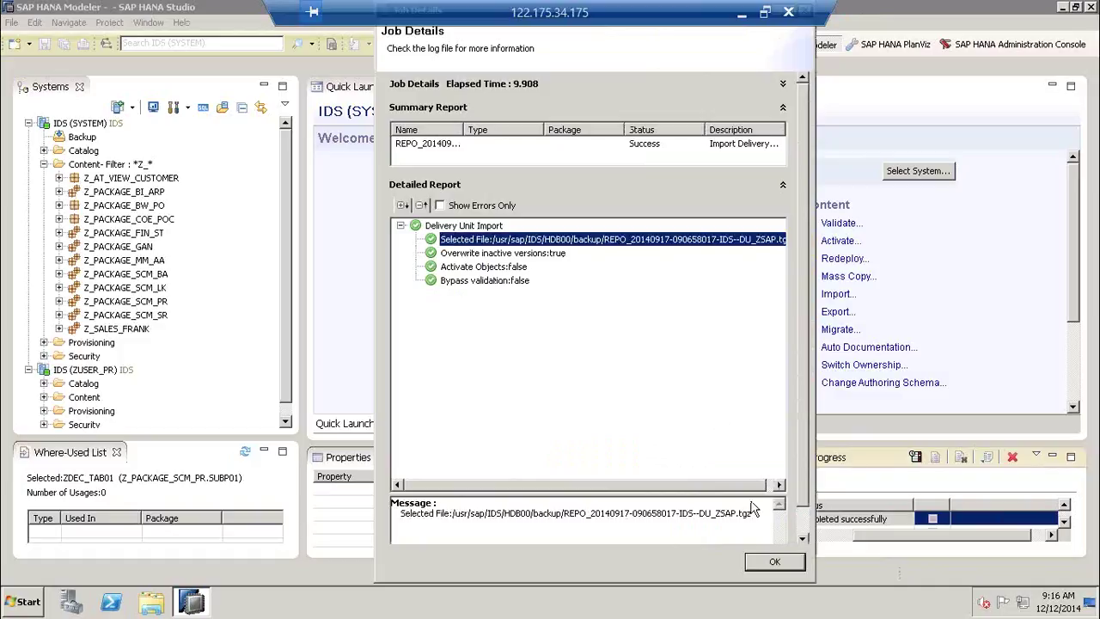
{"action": "left_click", "coordinate": [774, 563]}
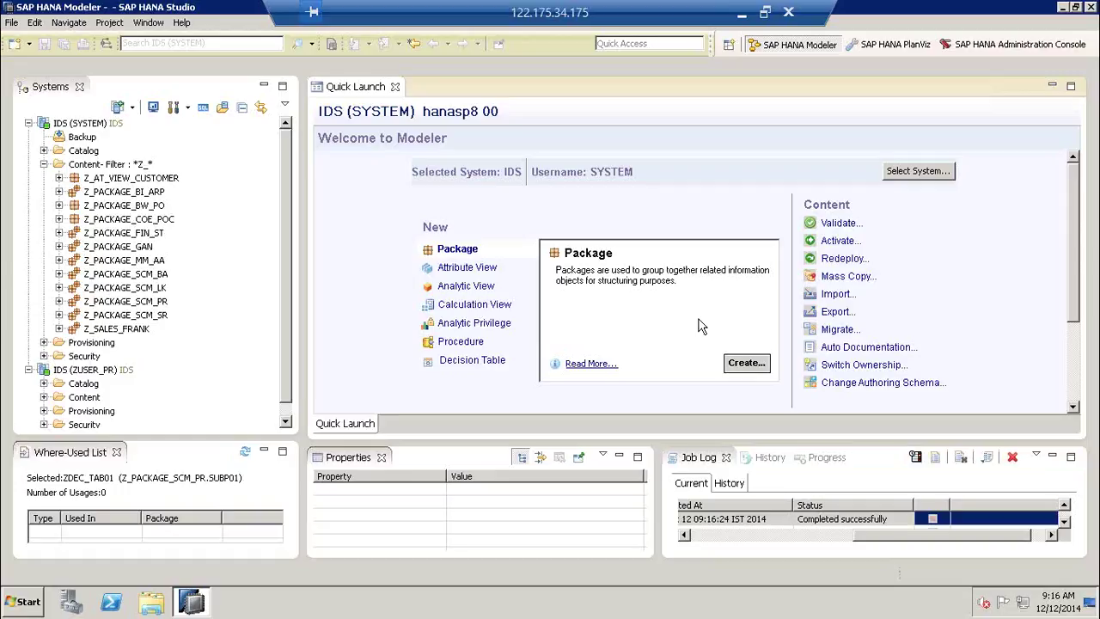
- Switch to the Notepad notes, highlight the EXPORT, SWITCH THE SYSTEM and IMPORT lines, and return to the remote desktop
{"action": "left_click", "coordinate": [767, 14]}
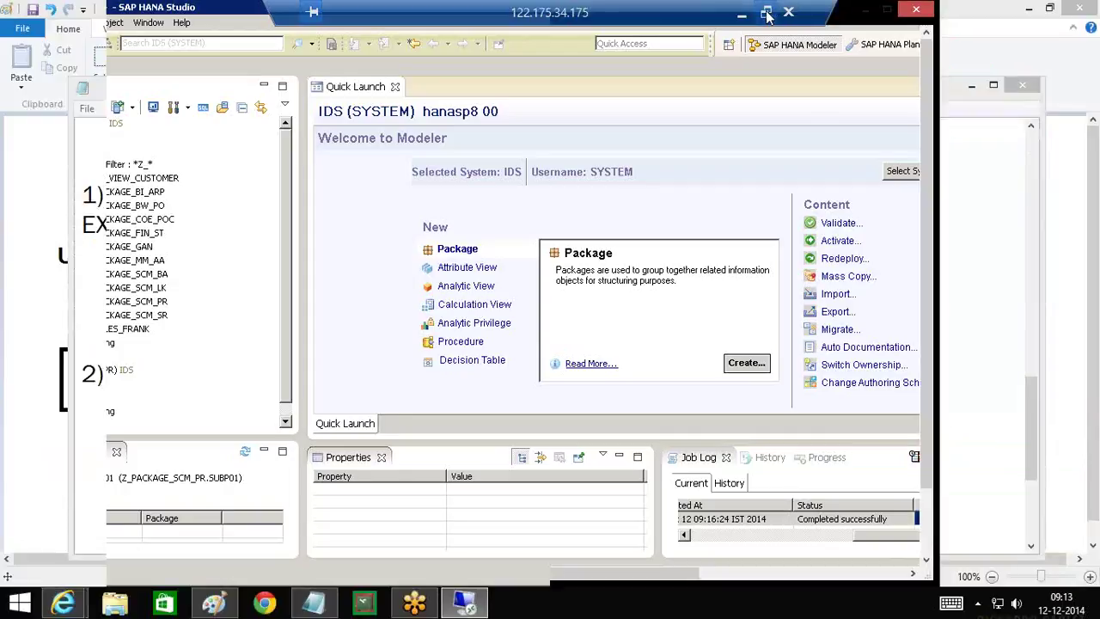
{"action": "left_click", "coordinate": [767, 16]}
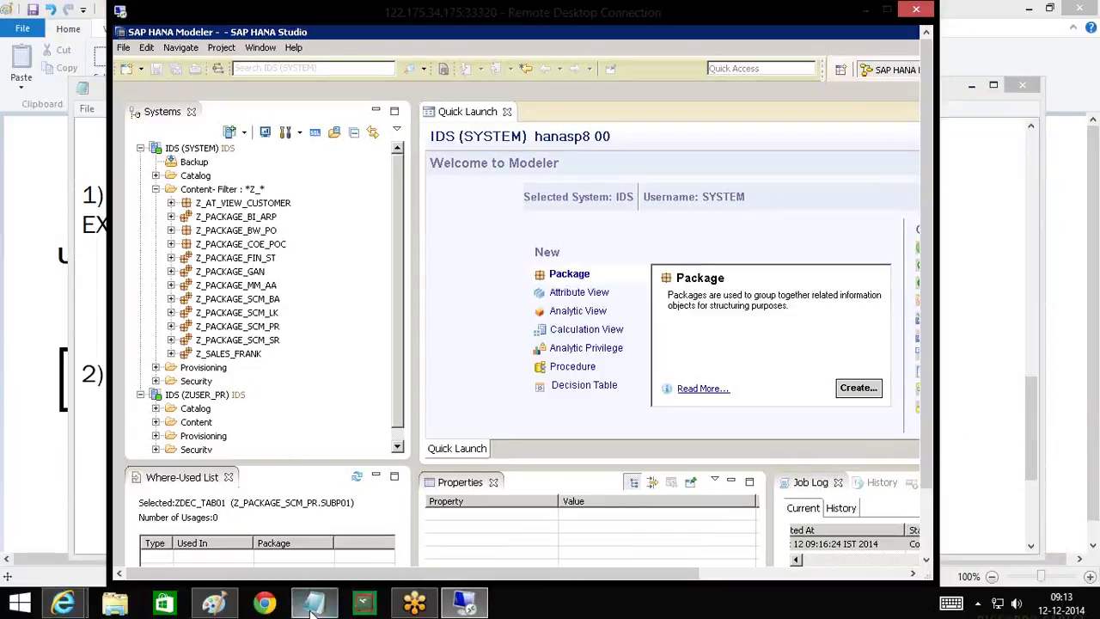
{"action": "left_click", "coordinate": [314, 605]}
{"action": "left_click", "coordinate": [536, 385]}
{"action": "scroll", "coordinate": [535, 385], "scroll_direction": "up", "scroll_amount": 3}
{"action": "left_click_drag", "start_coordinate": [114, 224], "coordinate": [483, 226]}
{"action": "left_click_drag", "start_coordinate": [190, 283], "coordinate": [322, 285]}
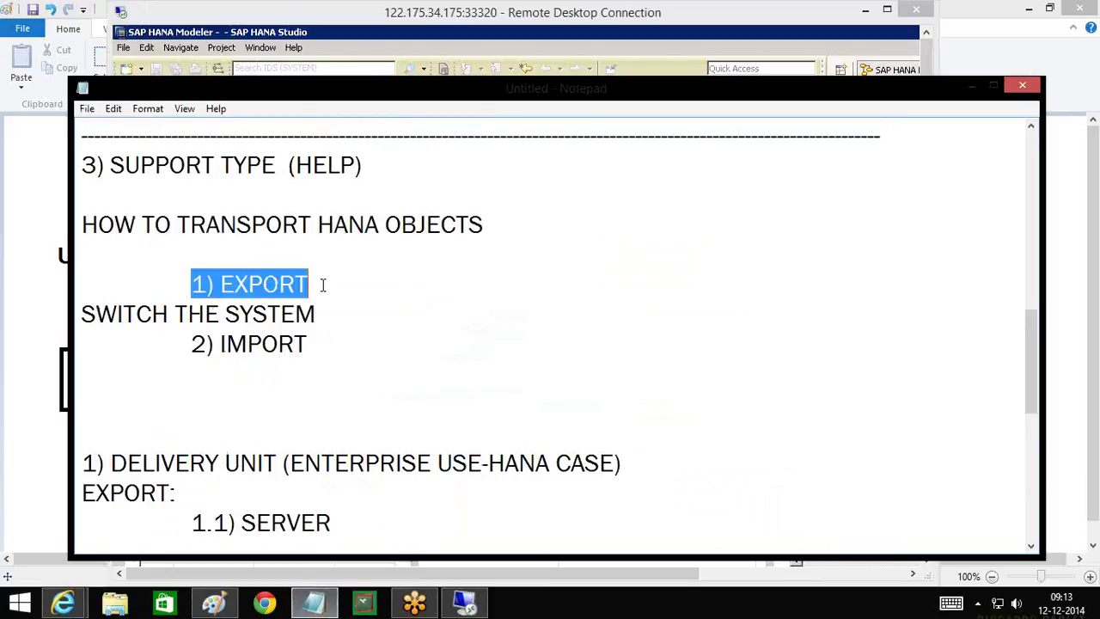
{"action": "left_click_drag", "start_coordinate": [82, 316], "coordinate": [317, 318]}
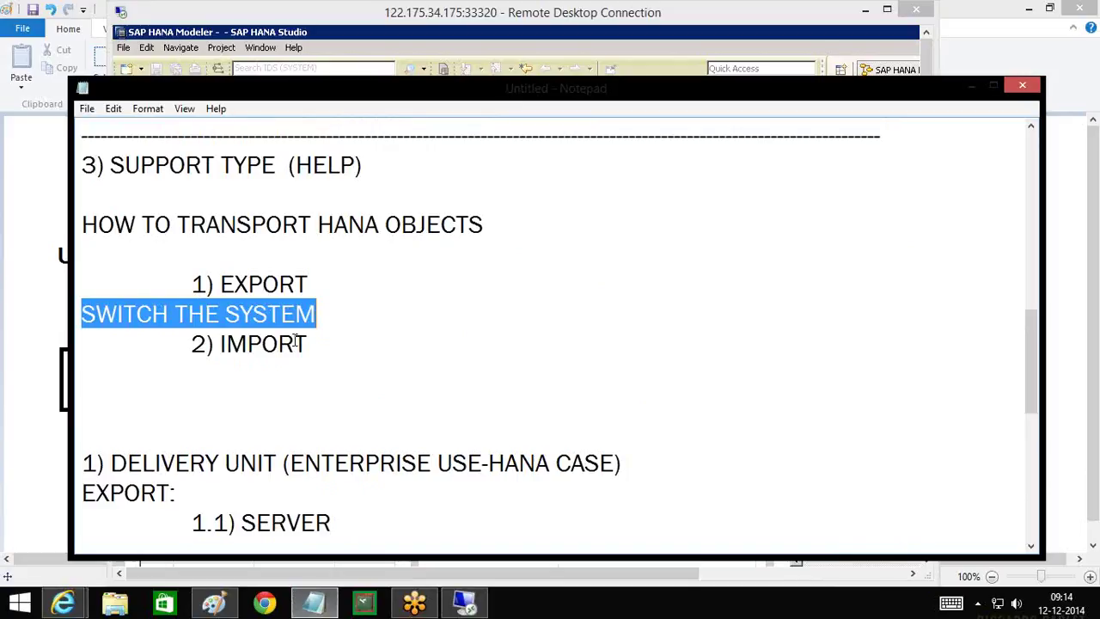
{"action": "left_click_drag", "start_coordinate": [183, 346], "coordinate": [309, 346]}
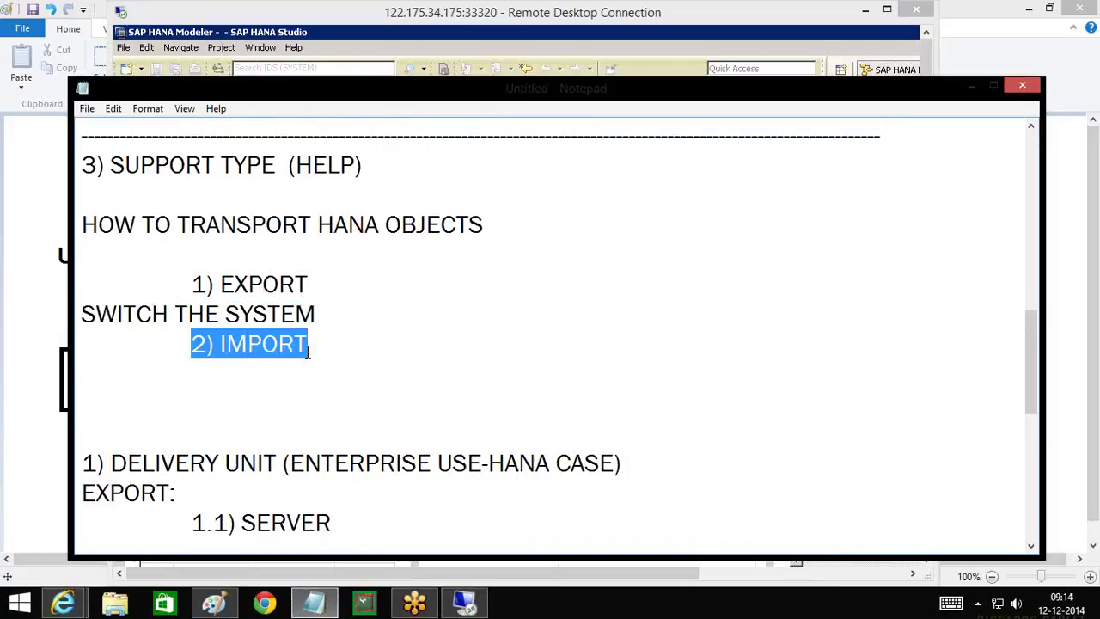
{"action": "left_click", "coordinate": [734, 15]}
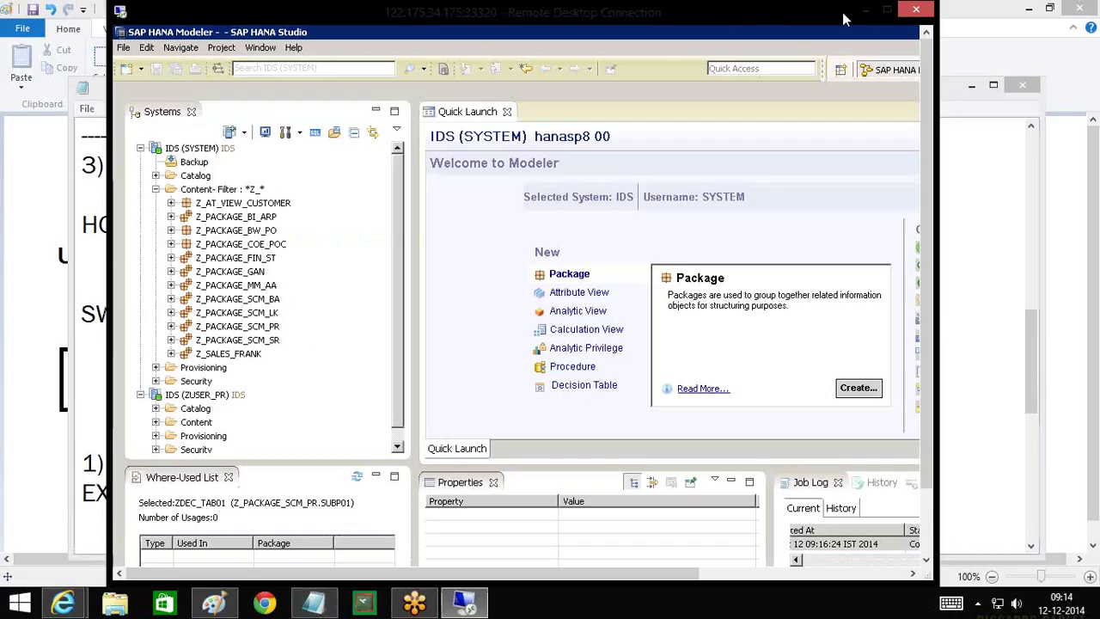
- Maximize the remote desktop and set up a delivery unit export of DU_ZSAP(1) with Export to Client as the location
{"action": "left_click", "coordinate": [888, 10]}
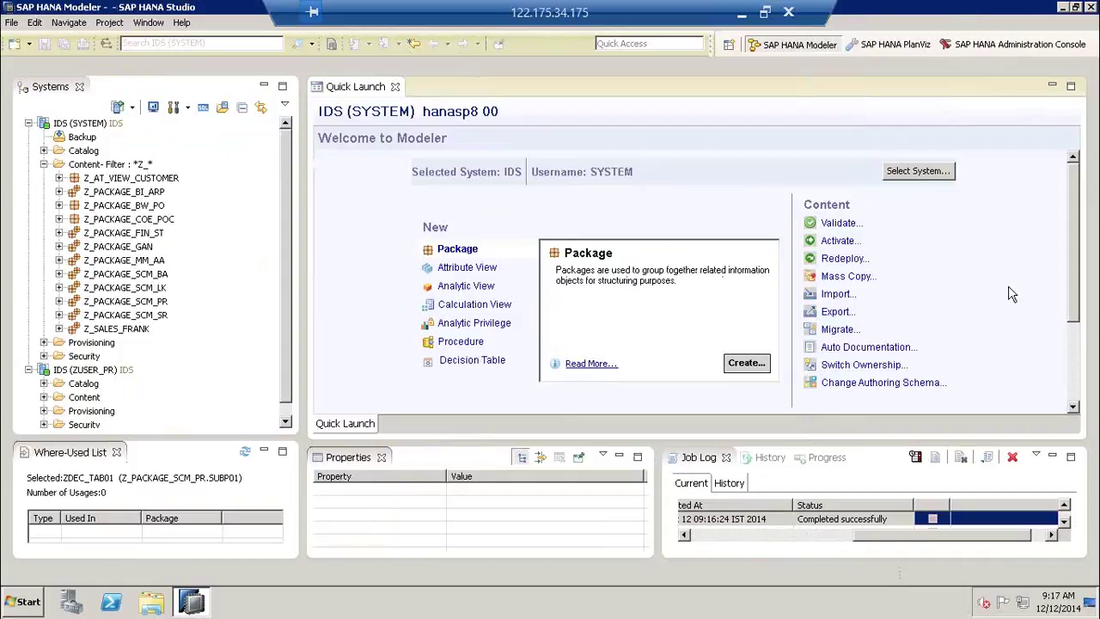
{"action": "left_click", "coordinate": [832, 312]}
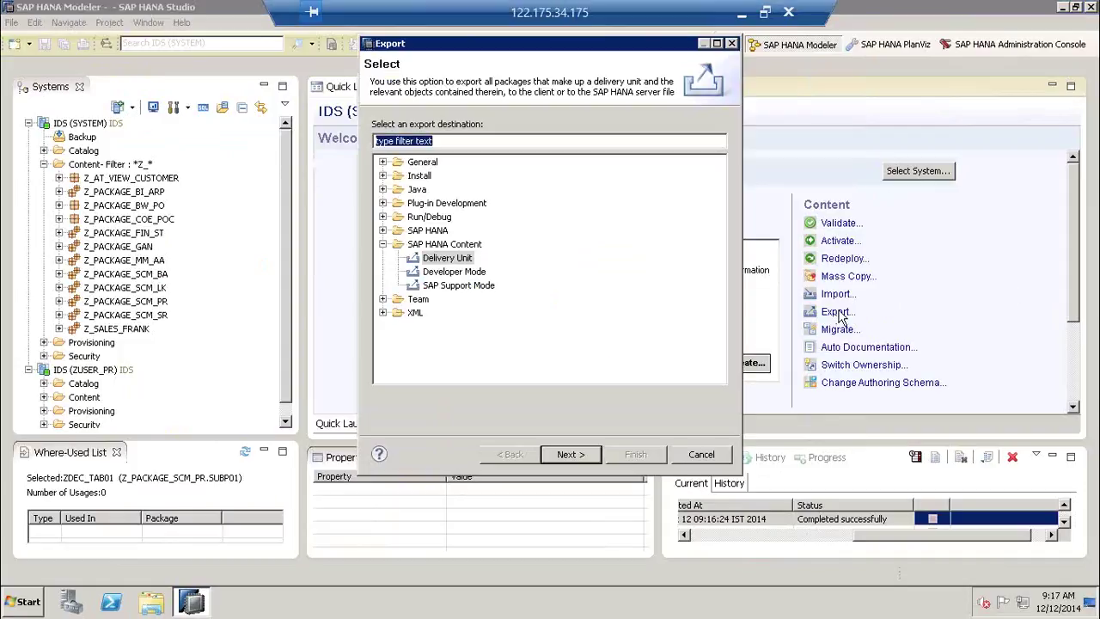
{"action": "left_click", "coordinate": [453, 259]}
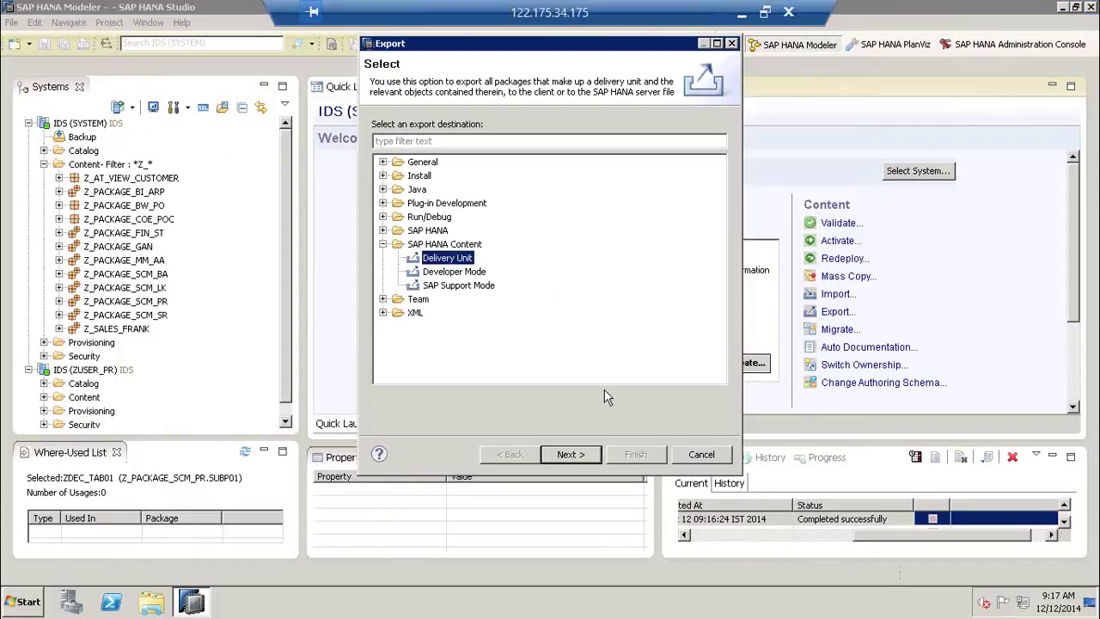
{"action": "left_click", "coordinate": [570, 453]}
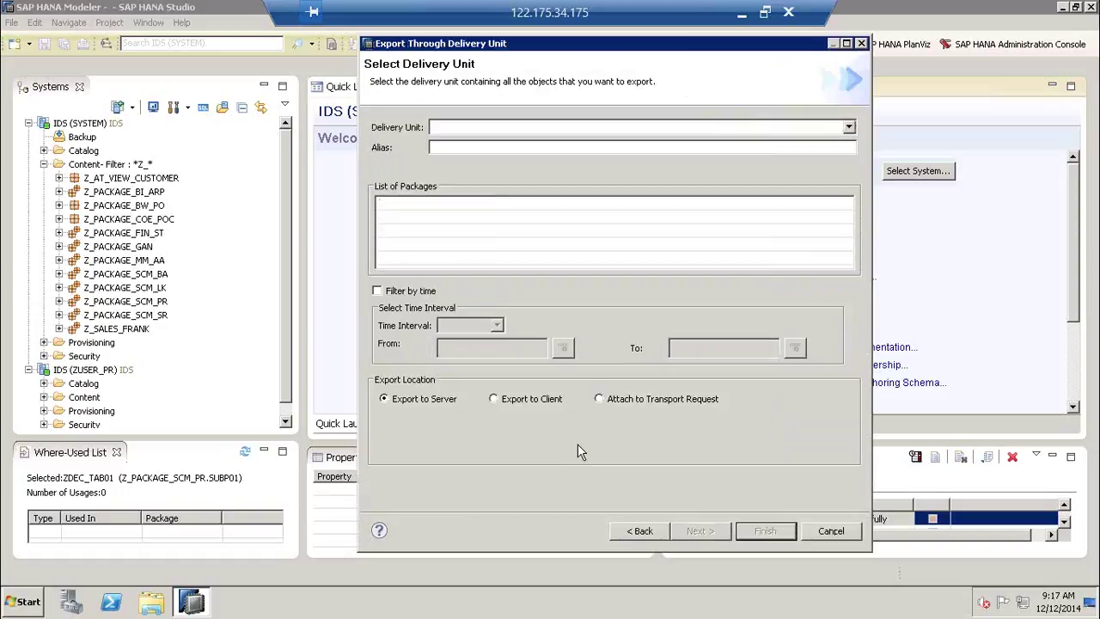
{"action": "left_click", "coordinate": [515, 402]}
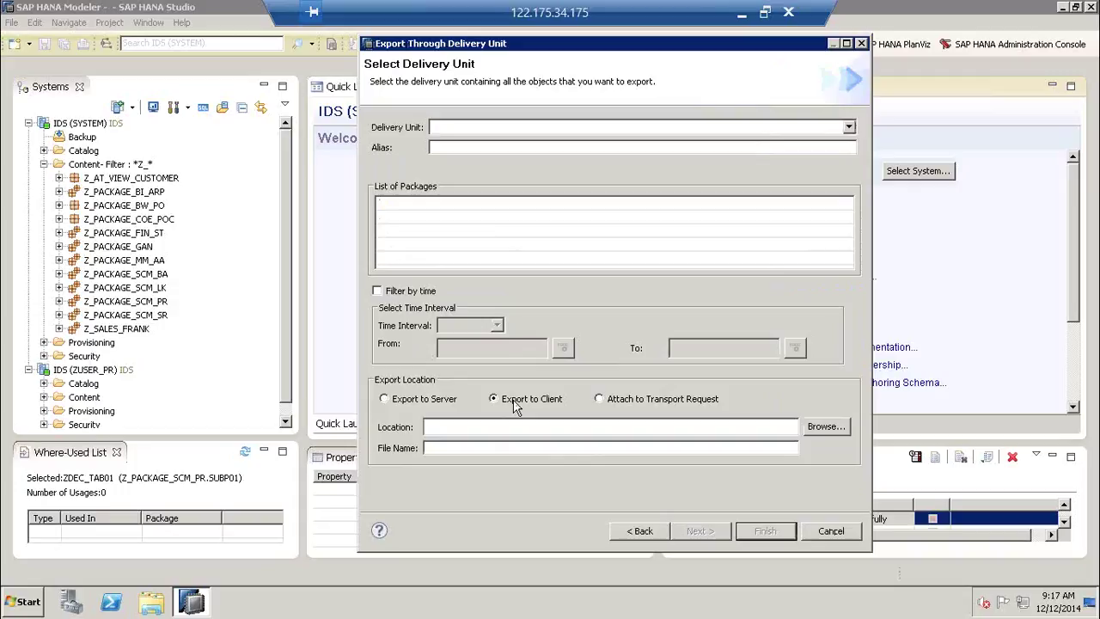
{"action": "left_click", "coordinate": [849, 127]}
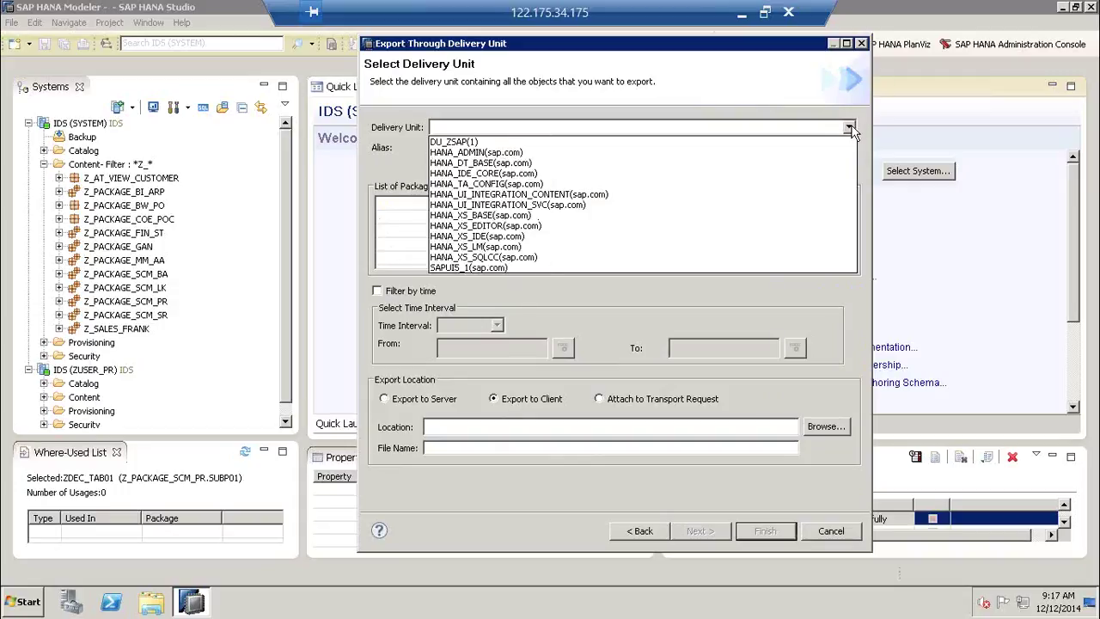
{"action": "left_click", "coordinate": [773, 142]}
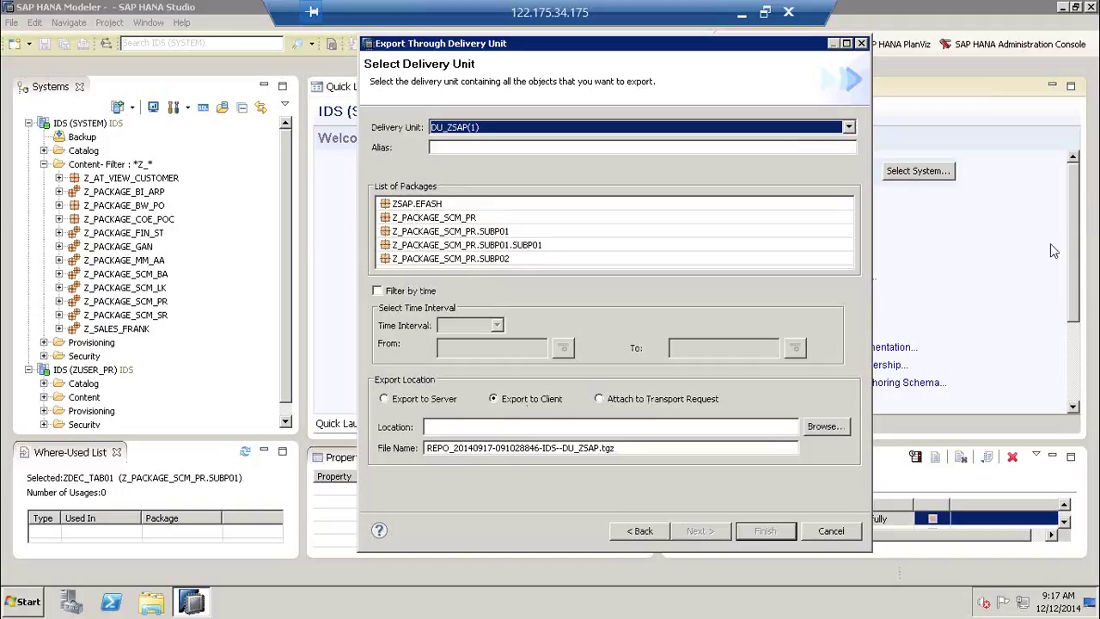
- Mark the folder browsing option with an arrow, set the client location to EXCEL_FOLDER in My Documents, and run the export
{"action": "mouse_move", "coordinate": [852, 281]}
{"action": "left_mouse_down"}
{"action": "mouse_move", "coordinate": [833, 412]}
{"action": "mouse_move", "coordinate": [852, 410]}
{"action": "left_mouse_up"}
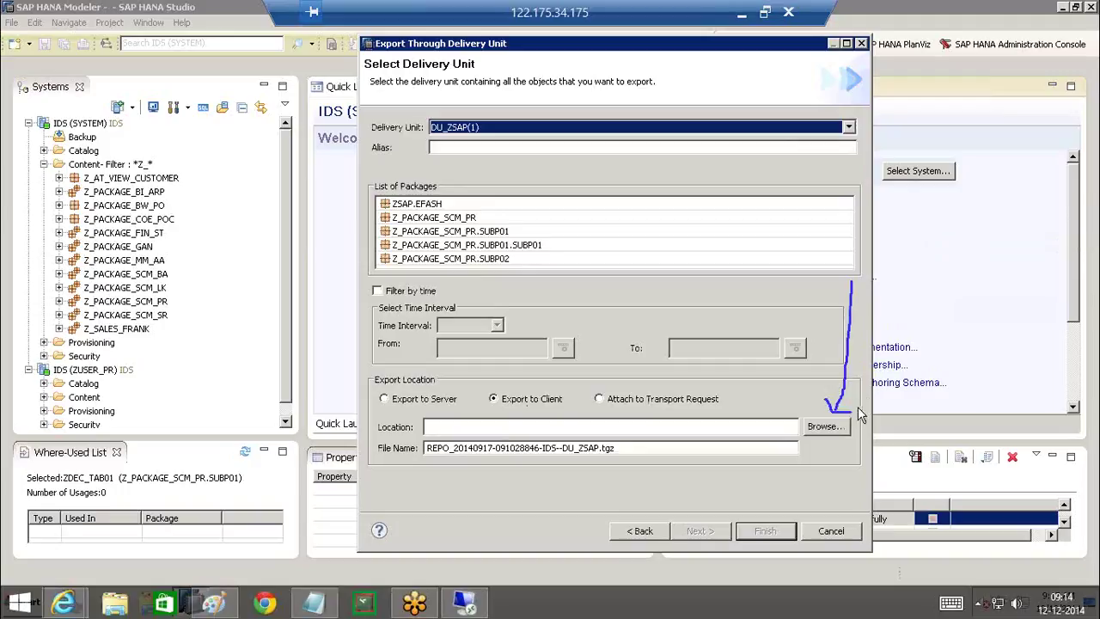
{"action": "left_click", "coordinate": [824, 427]}
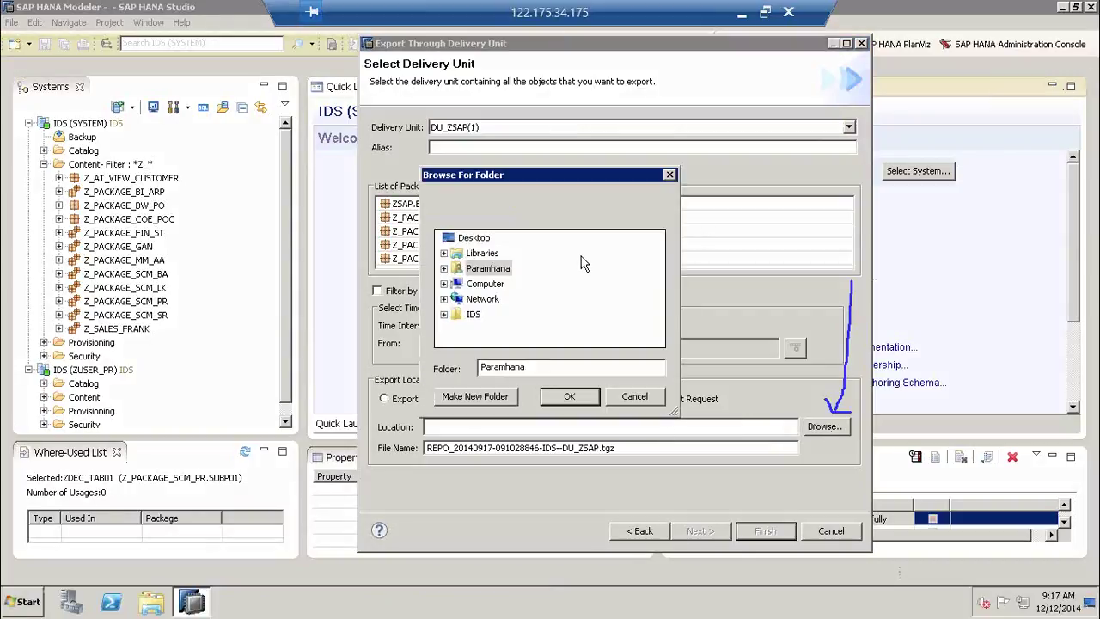
{"action": "double_click", "coordinate": [482, 252]}
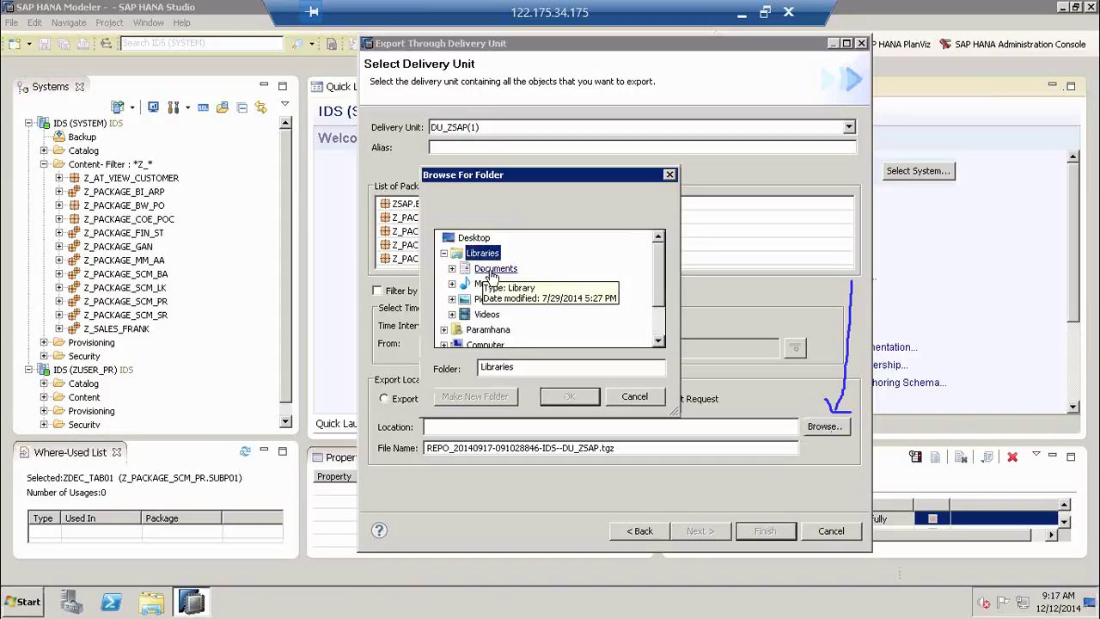
{"action": "double_click", "coordinate": [494, 269]}
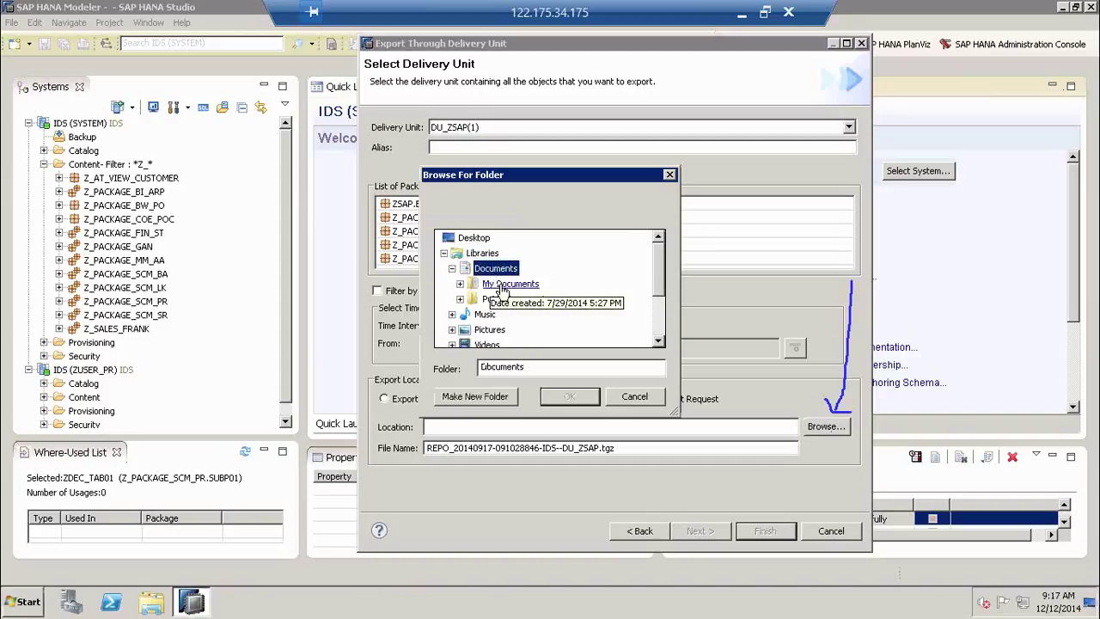
{"action": "double_click", "coordinate": [502, 289]}
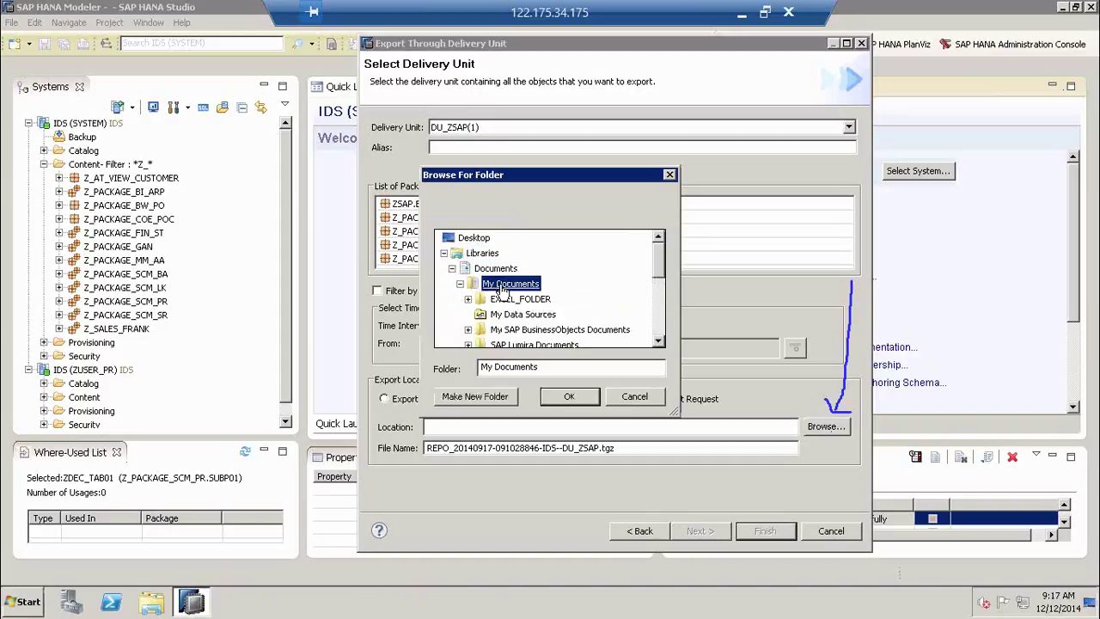
{"action": "double_click", "coordinate": [515, 299]}
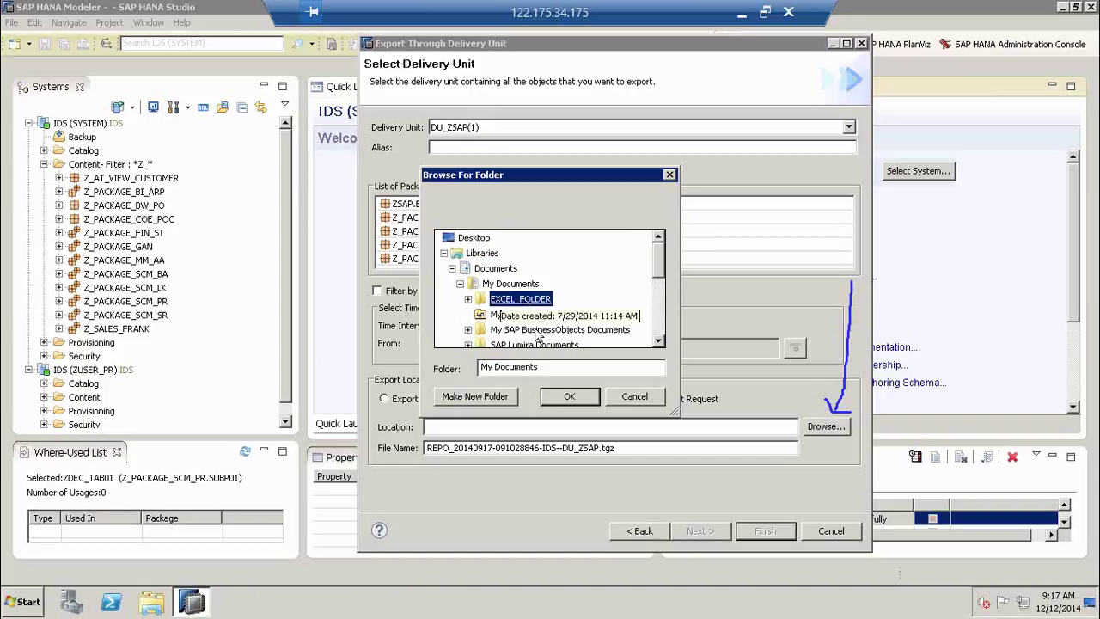
{"action": "left_click", "coordinate": [570, 399]}
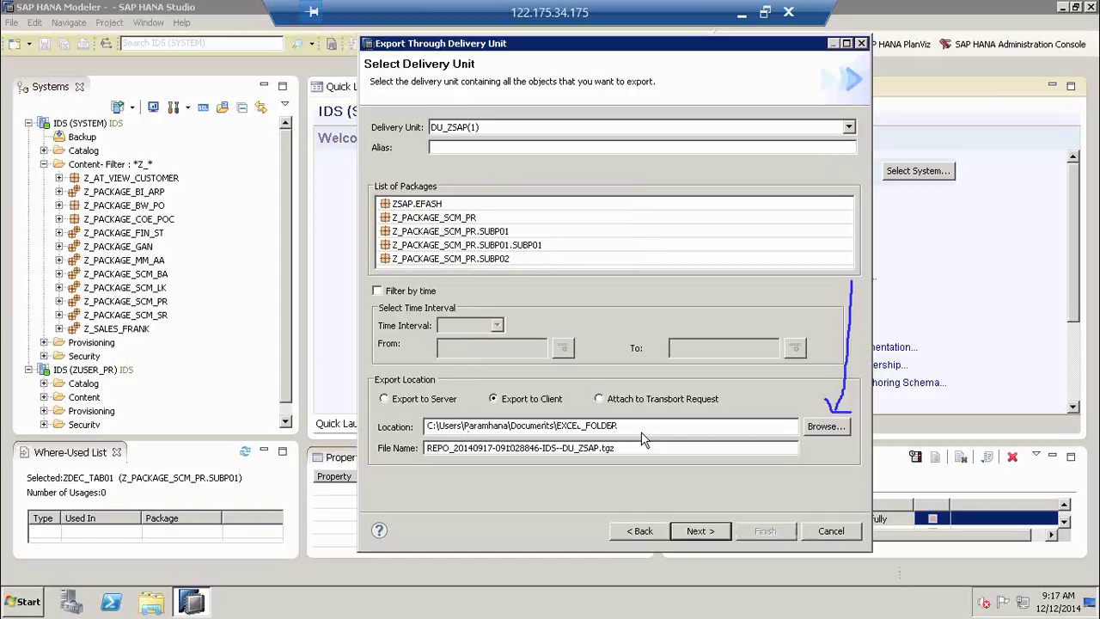
{"action": "left_click", "coordinate": [700, 531]}
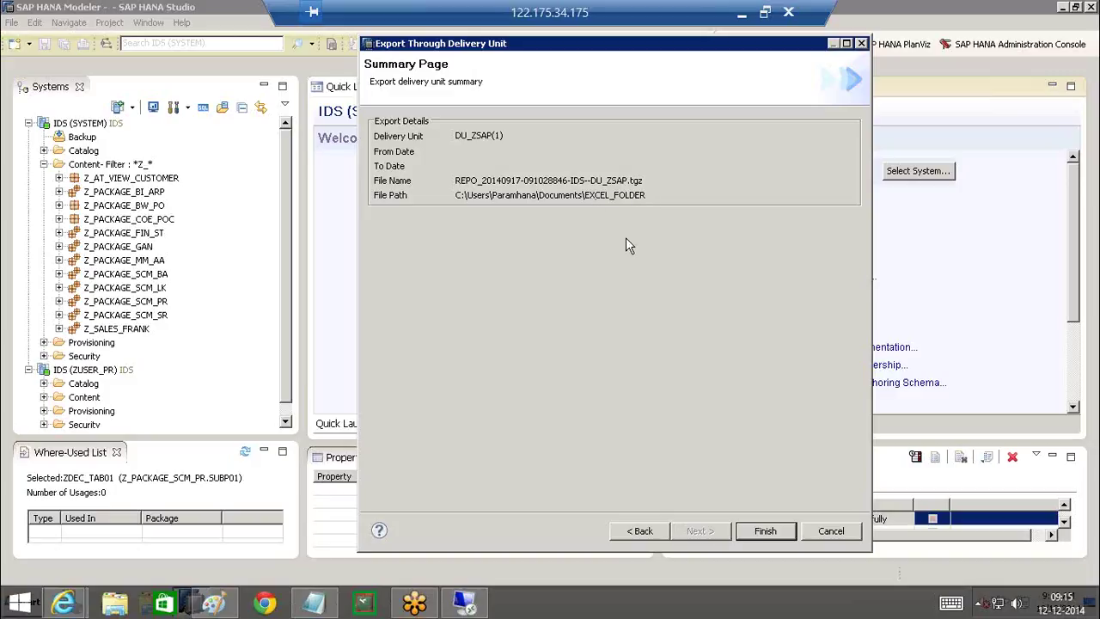
{"action": "left_click", "coordinate": [765, 530]}
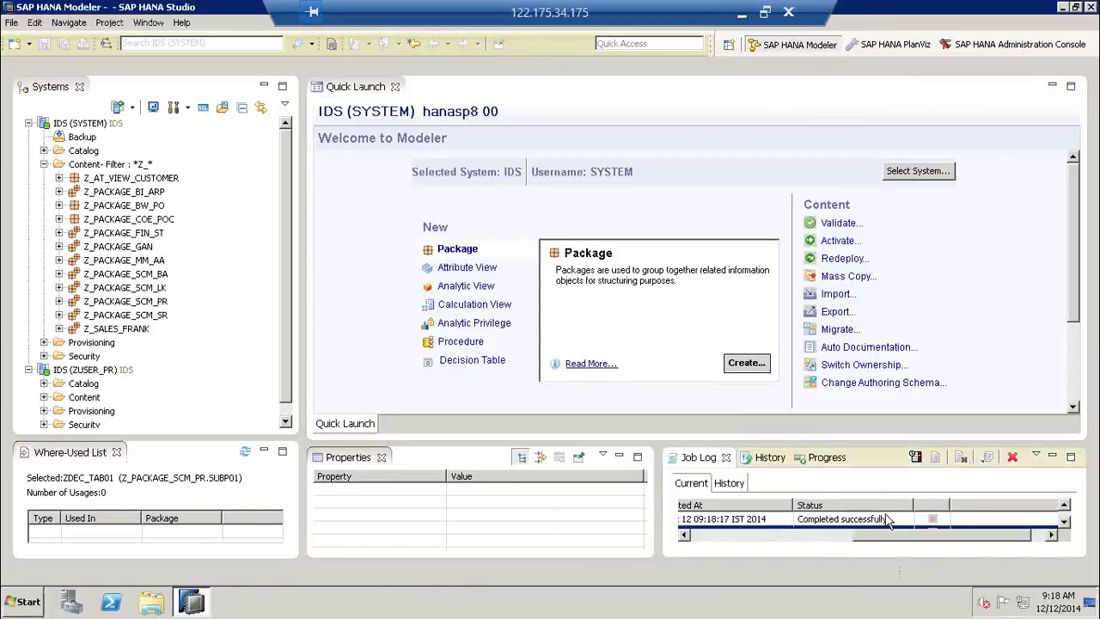
- Review the delivery unit export job's details, including the client export location, and close them
{"action": "left_click", "coordinate": [872, 518]}
{"action": "double_click", "coordinate": [874, 519]}
{"action": "left_click", "coordinate": [589, 298]}
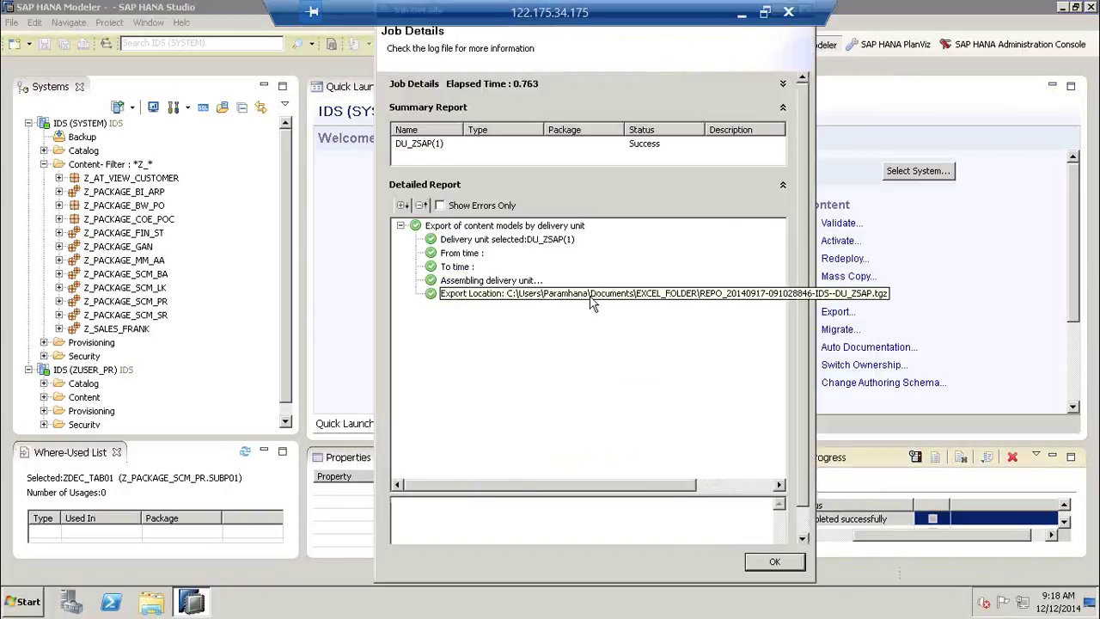
{"action": "left_click", "coordinate": [772, 562]}
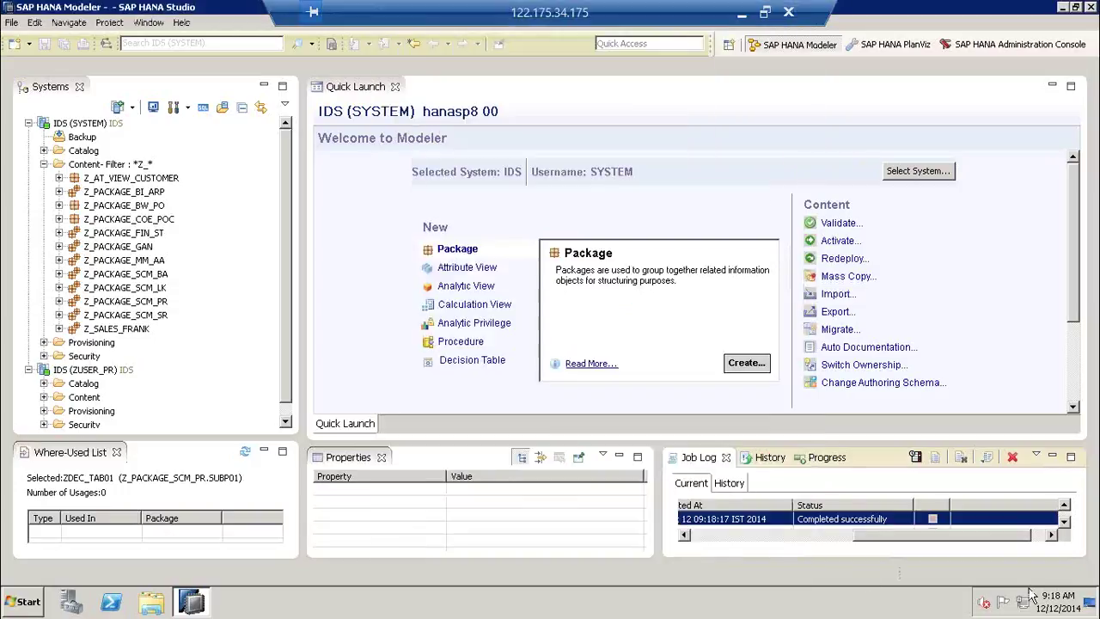
{"action": "left_click", "coordinate": [1089, 609]}
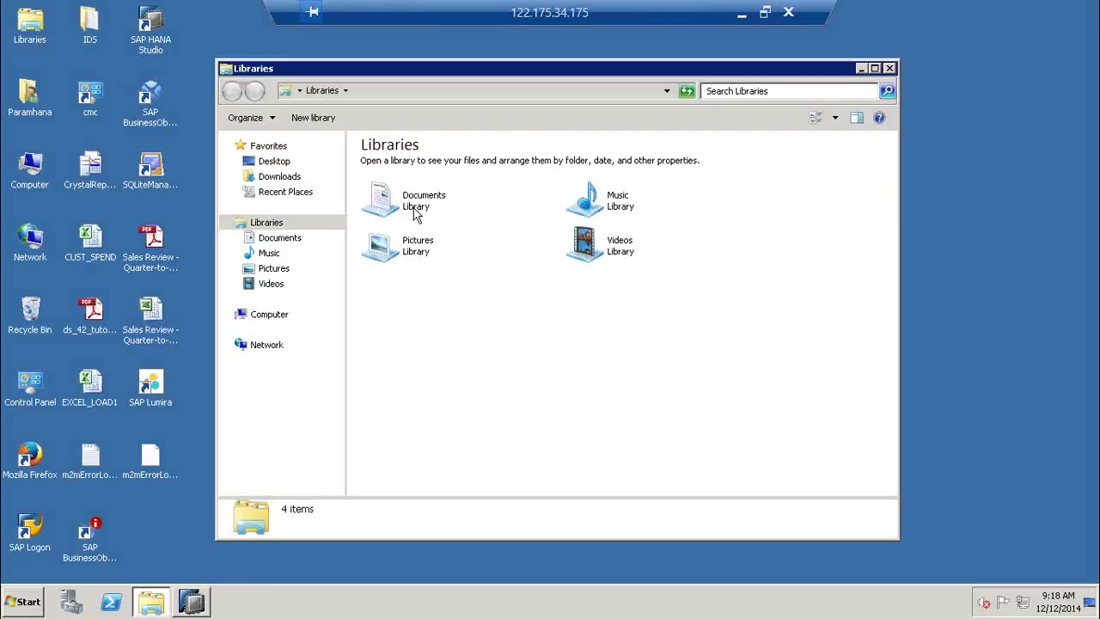
{"action": "double_click", "coordinate": [370, 211]}
{"action": "double_click", "coordinate": [413, 225]}
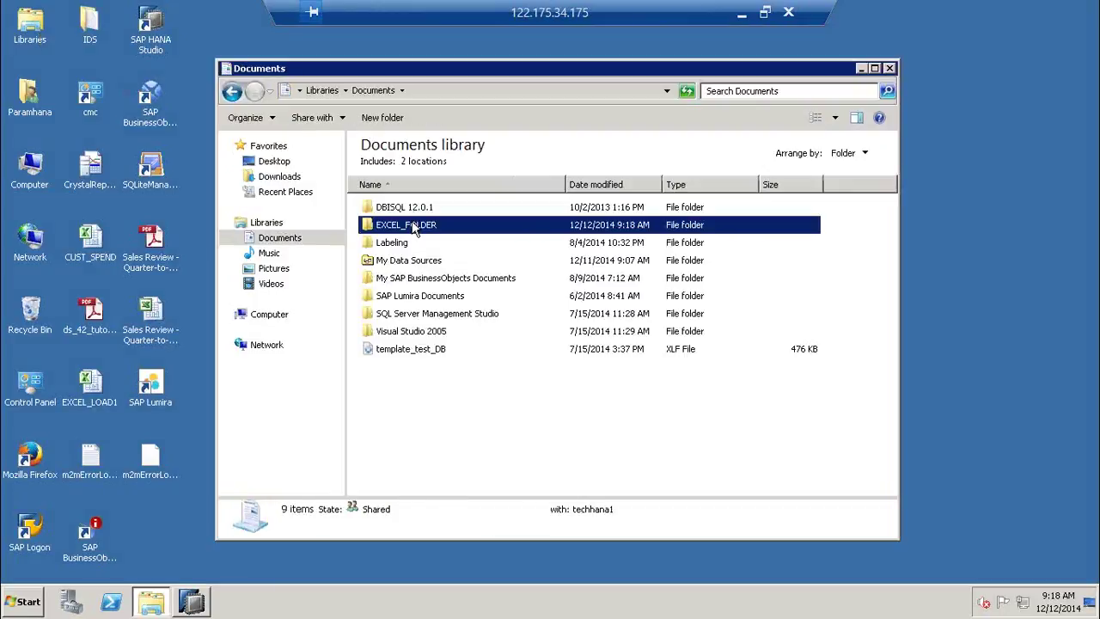
{"action": "double_click", "coordinate": [393, 211]}
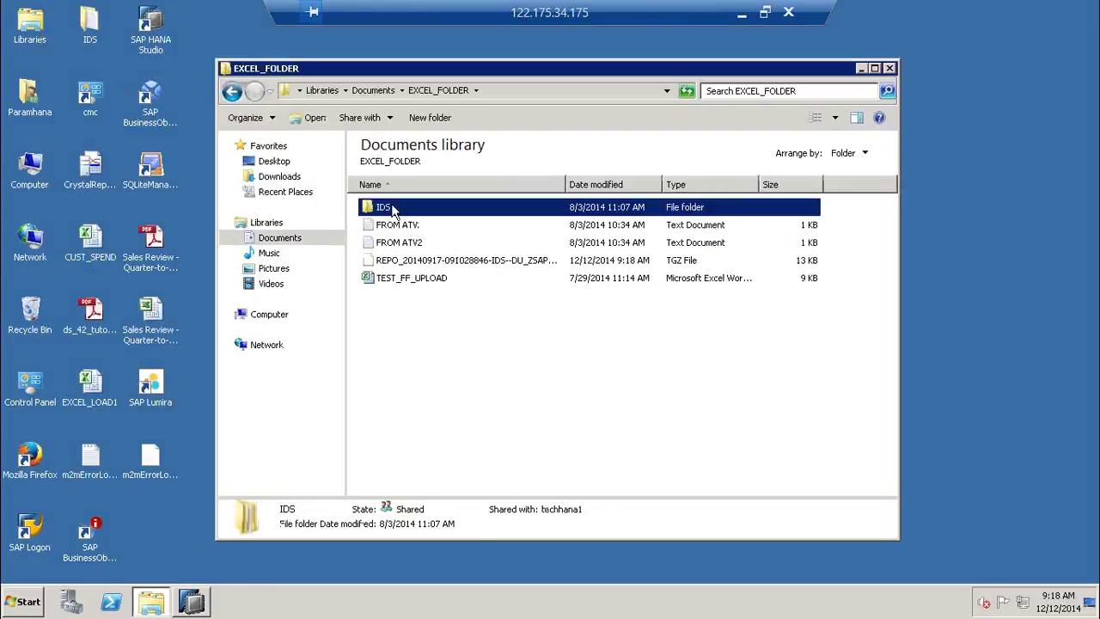
{"action": "key", "text": "BackSpace"}
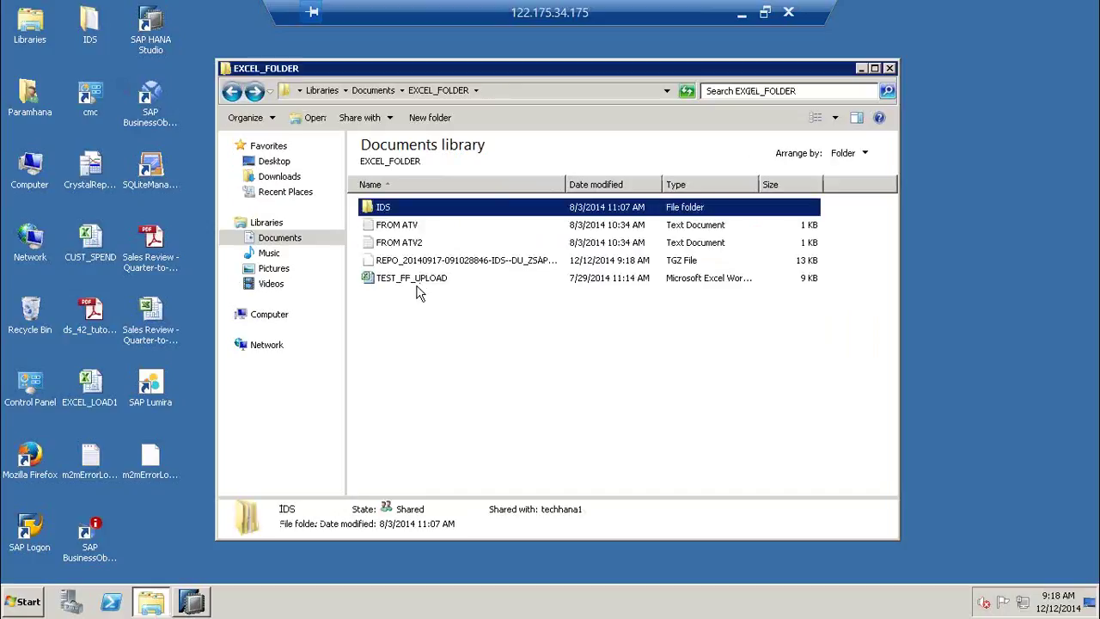
{"action": "left_click", "coordinate": [437, 263]}
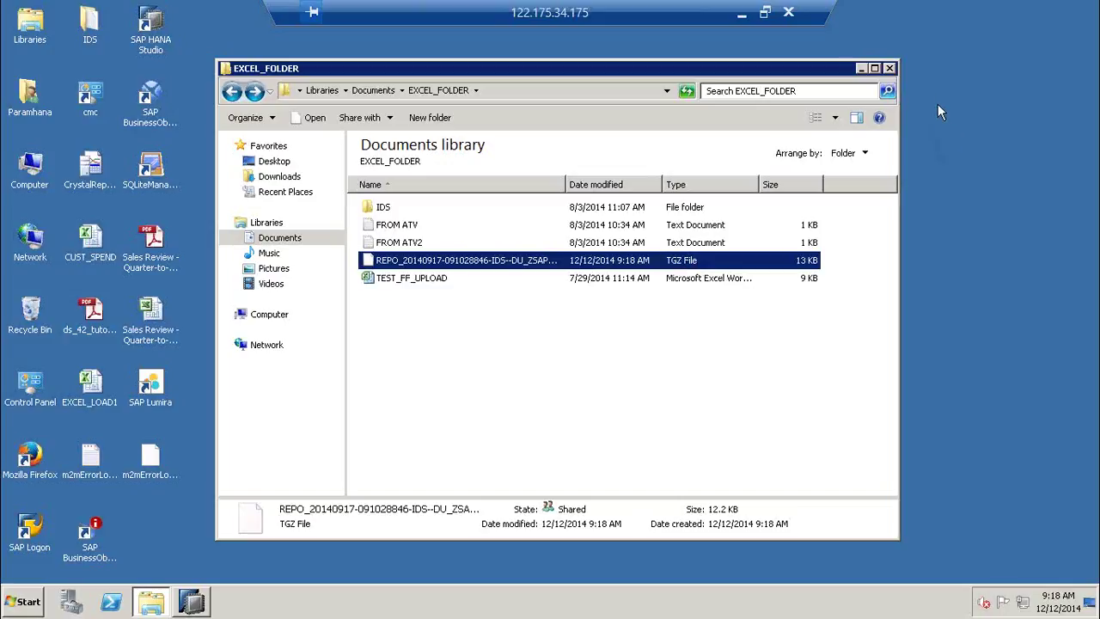
{"action": "left_click", "coordinate": [890, 68]}
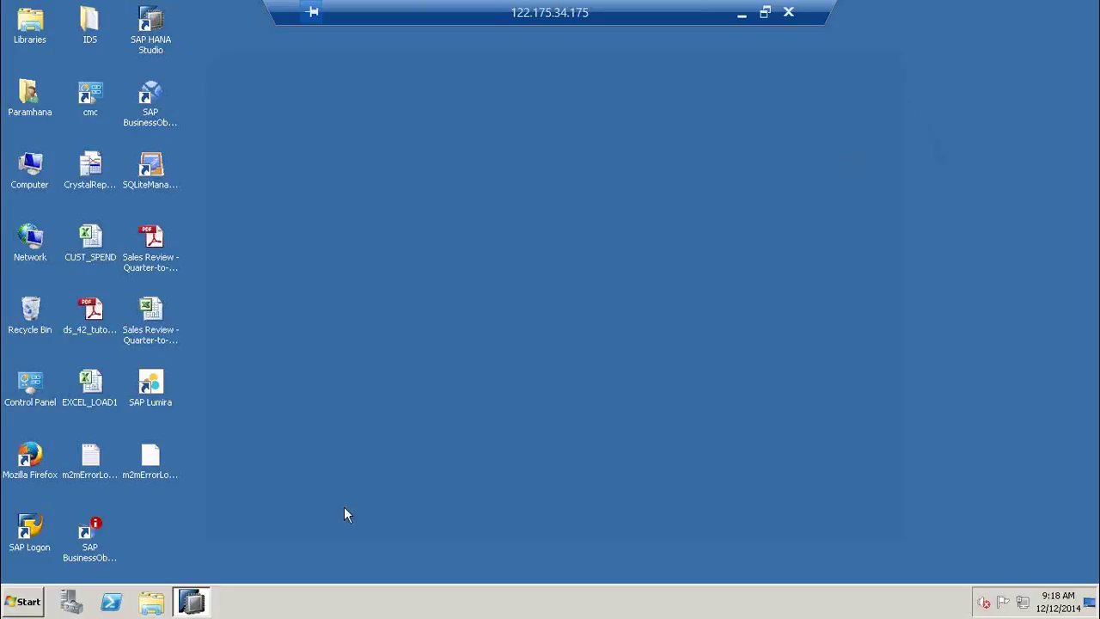
{"action": "left_click", "coordinate": [202, 604]}
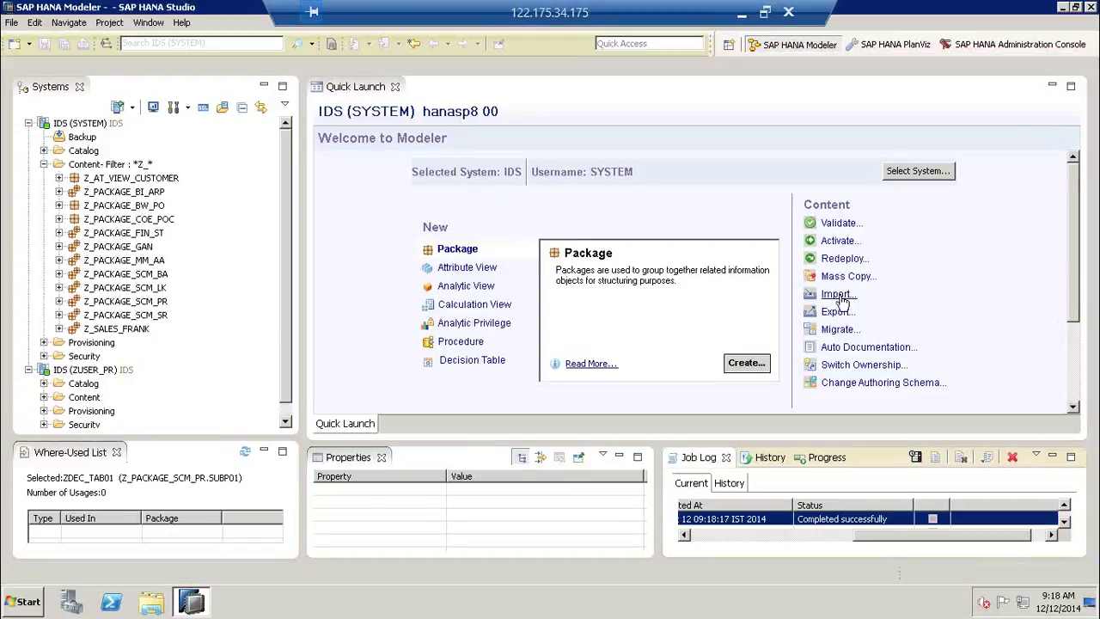
{"action": "left_click", "coordinate": [838, 295]}
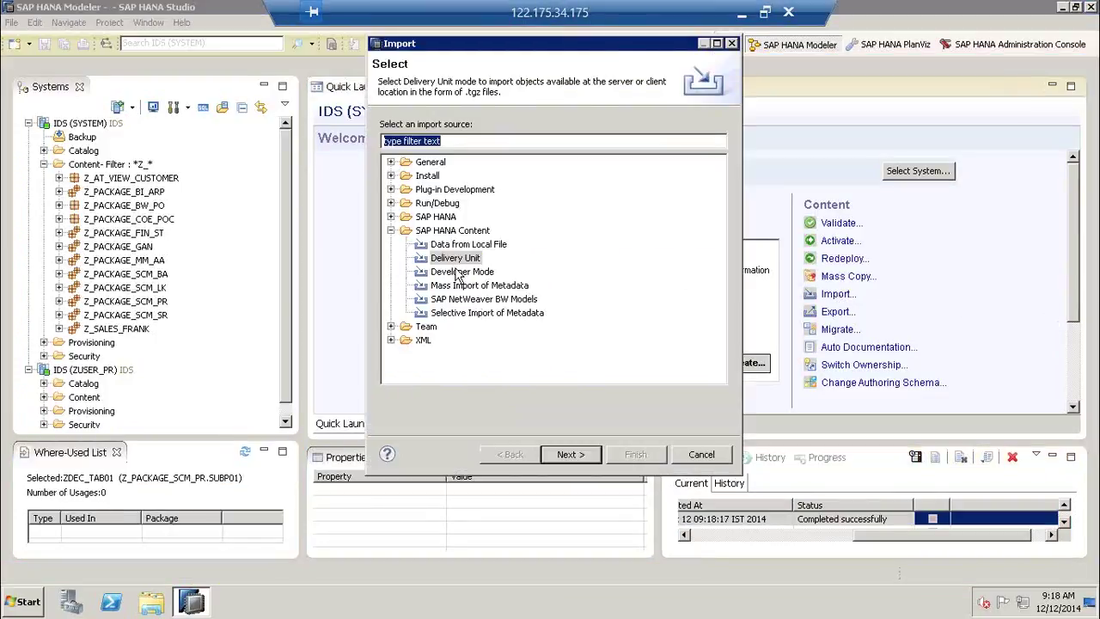
{"action": "left_click", "coordinate": [457, 258]}
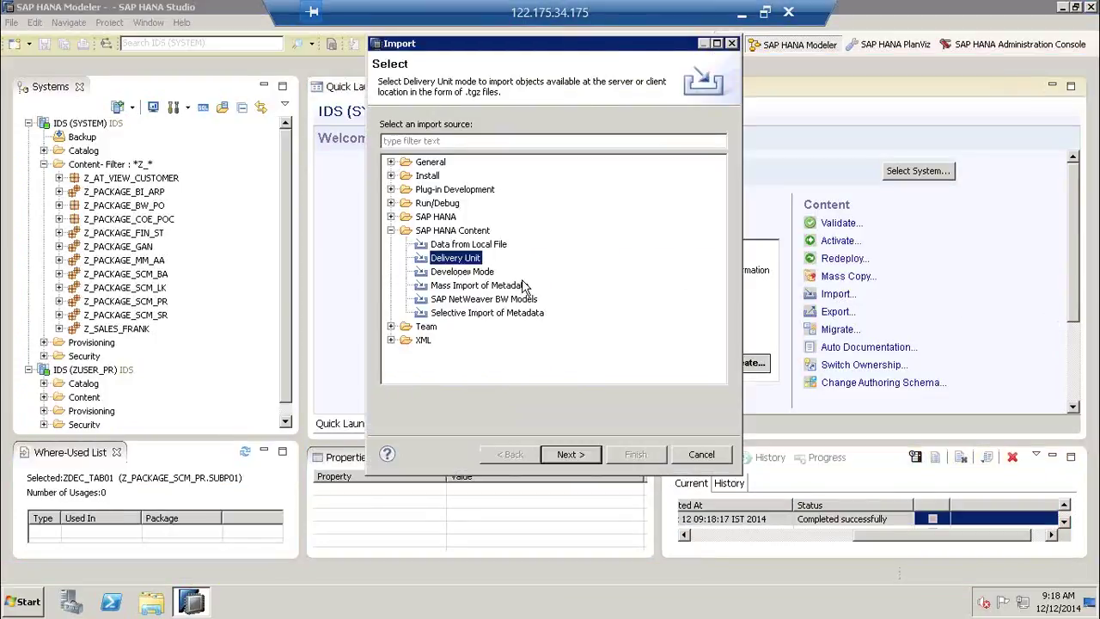
{"action": "left_click", "coordinate": [571, 455]}
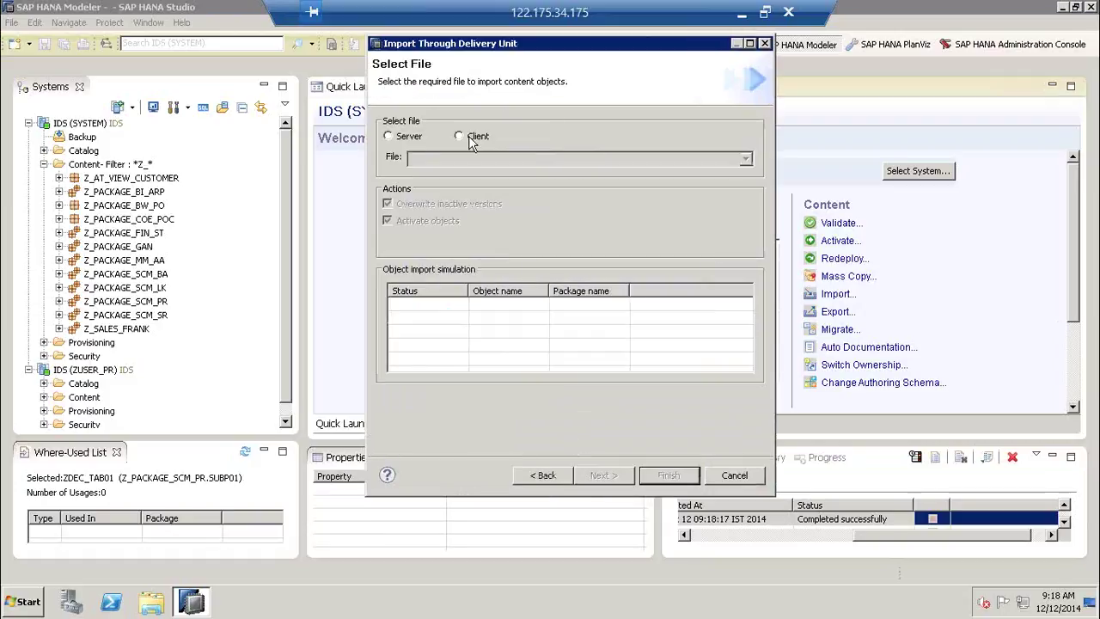
{"action": "left_click", "coordinate": [470, 140]}
{"action": "left_click", "coordinate": [720, 165]}
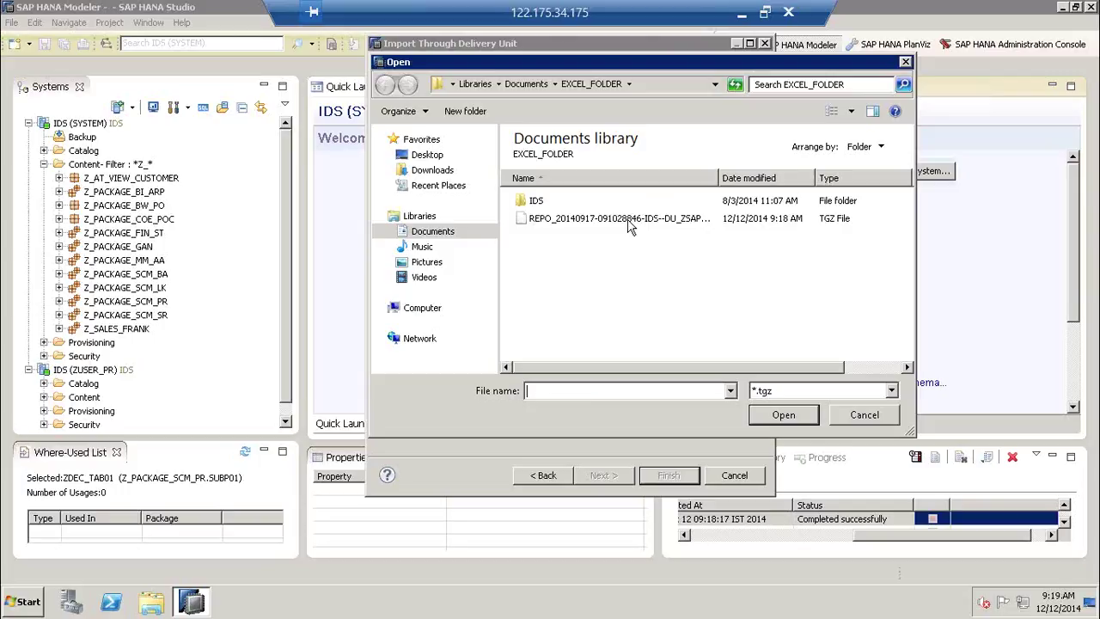
{"action": "left_click", "coordinate": [629, 220]}
{"action": "left_click", "coordinate": [790, 414]}
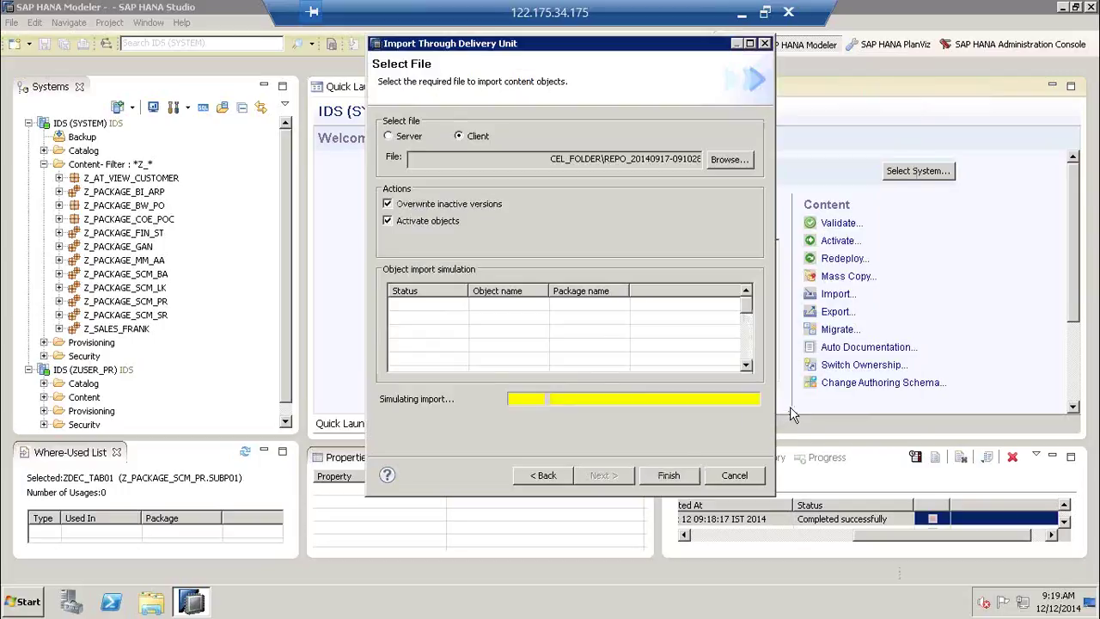
- Run the import with Activate objects off and Overwrite inactive versions on, then widen the Job Log area and select the import job
{"action": "left_click", "coordinate": [436, 220]}
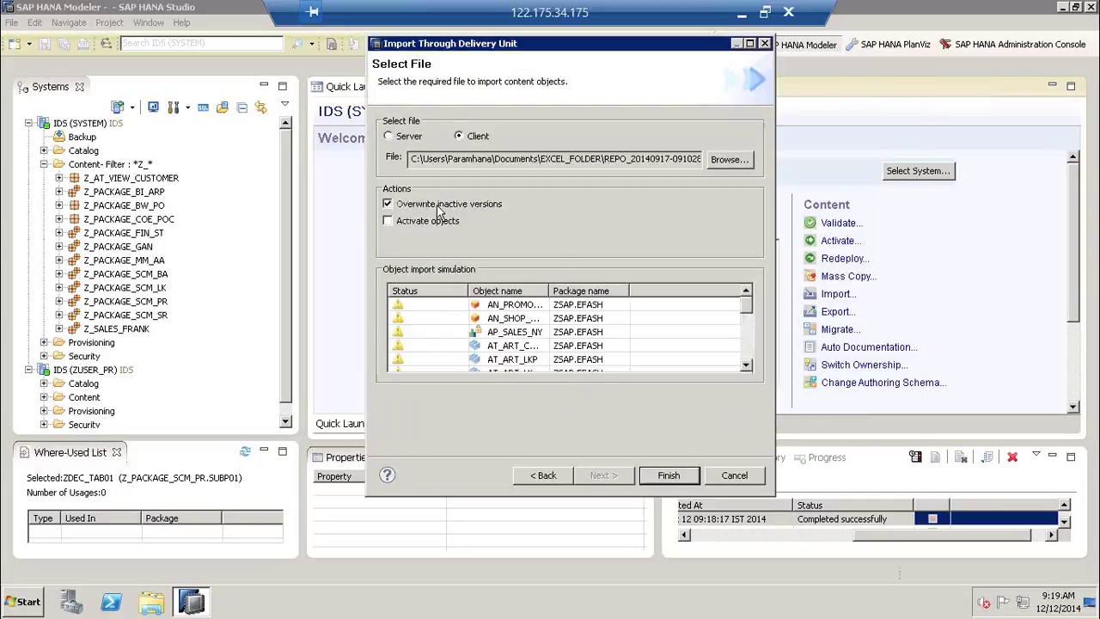
{"action": "left_click", "coordinate": [668, 475]}
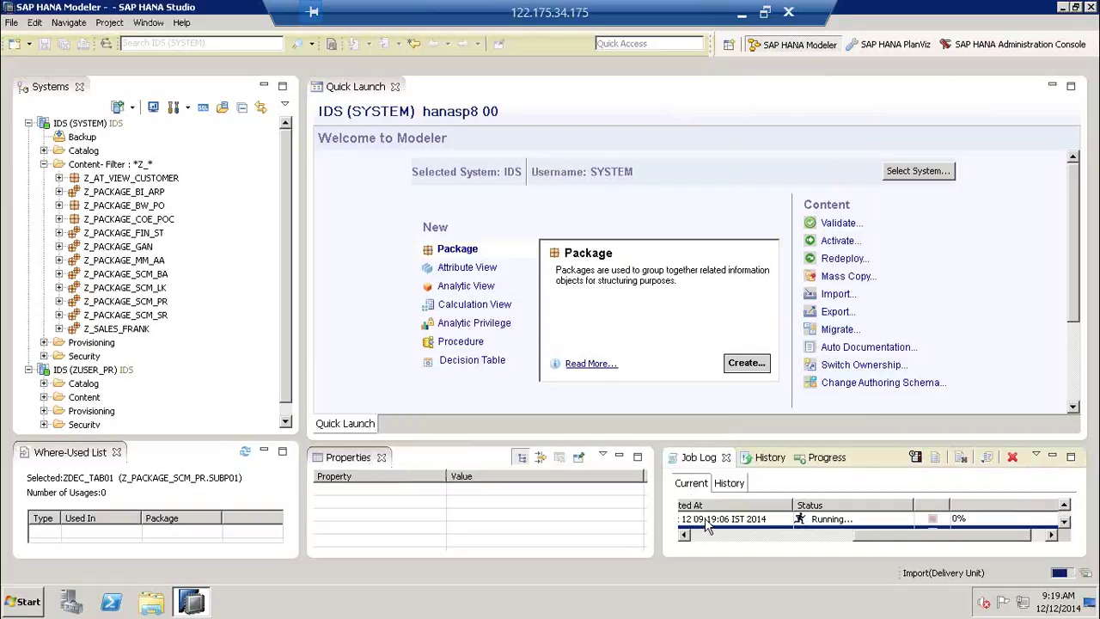
{"action": "left_click_drag", "start_coordinate": [655, 500], "coordinate": [512, 500]}
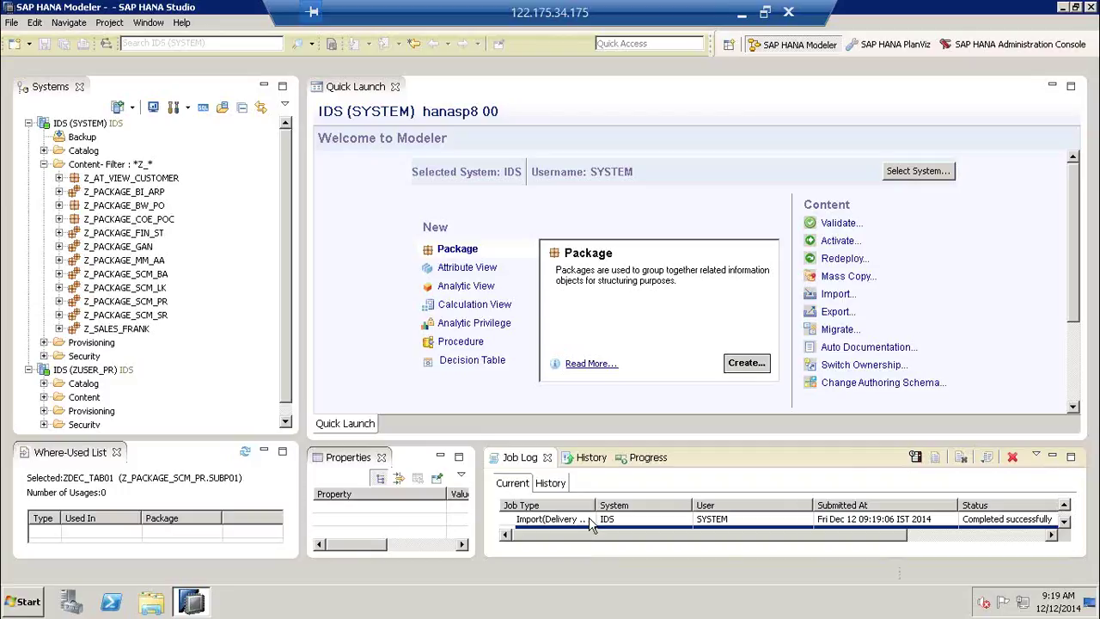
{"action": "left_click", "coordinate": [589, 520]}
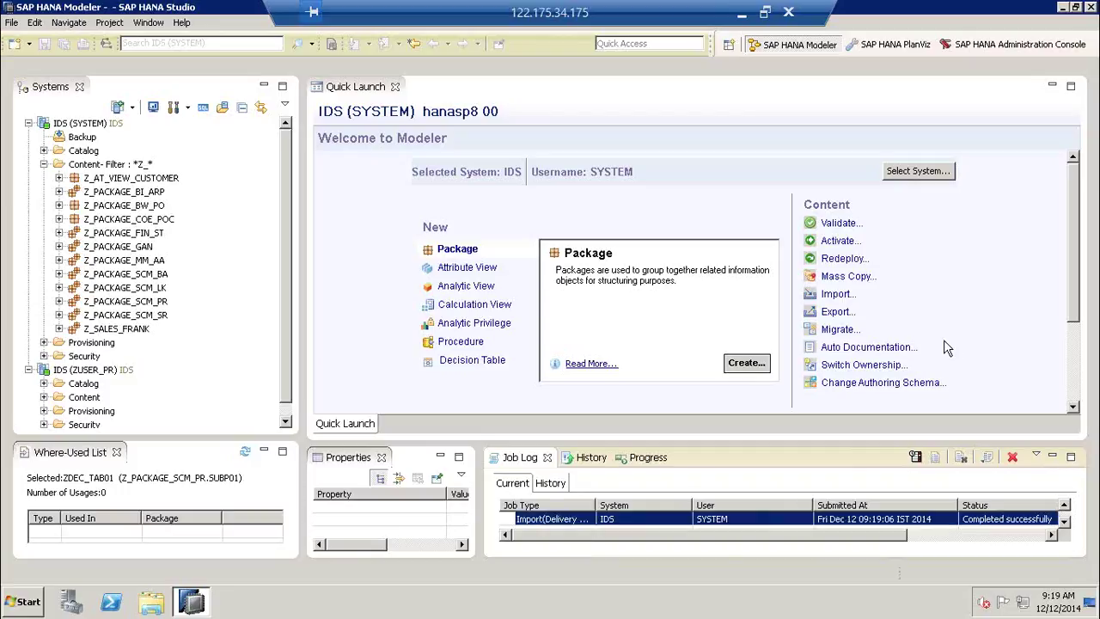
- Start a delivery unit export and select DU_ZSAP, with Attach to Transport Request as the export location
{"action": "left_click", "coordinate": [835, 312]}
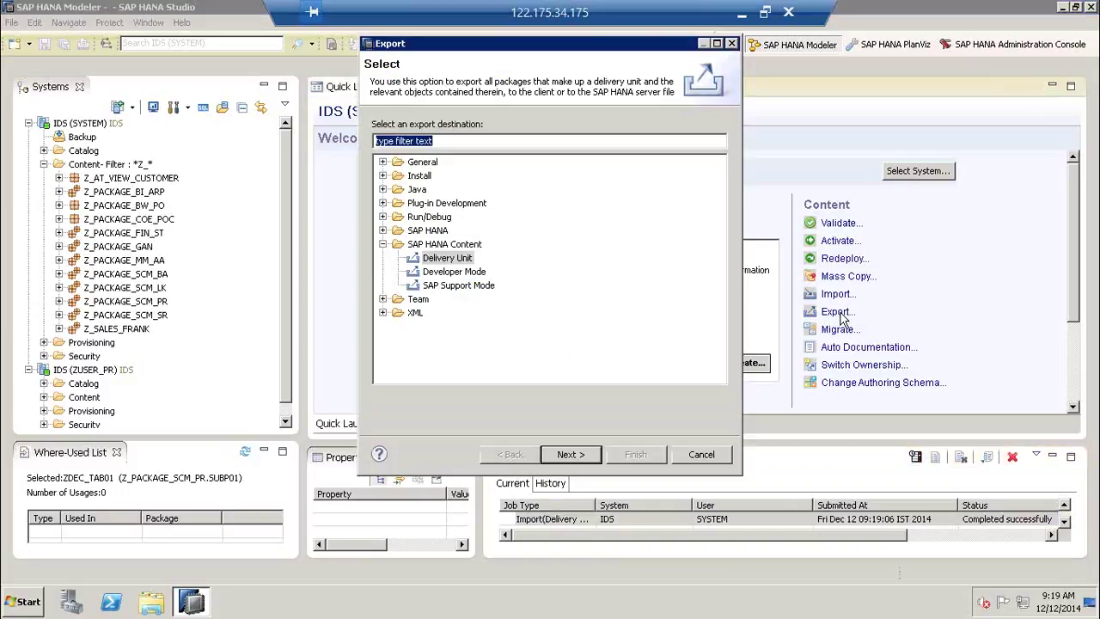
{"action": "left_click", "coordinate": [445, 259]}
{"action": "left_click", "coordinate": [580, 455]}
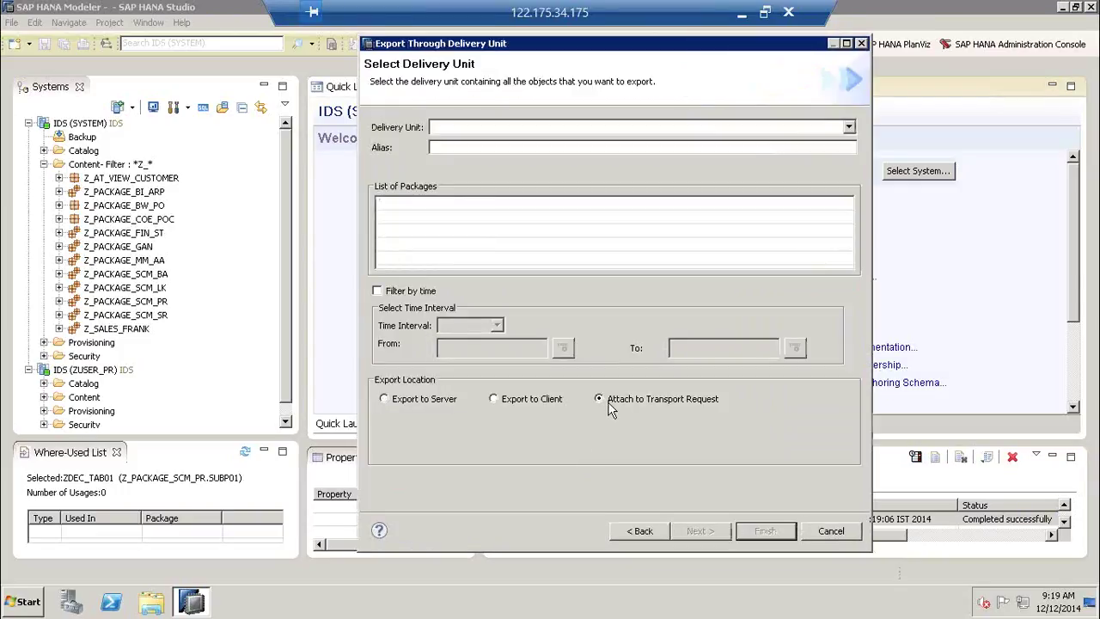
{"action": "left_click", "coordinate": [848, 129]}
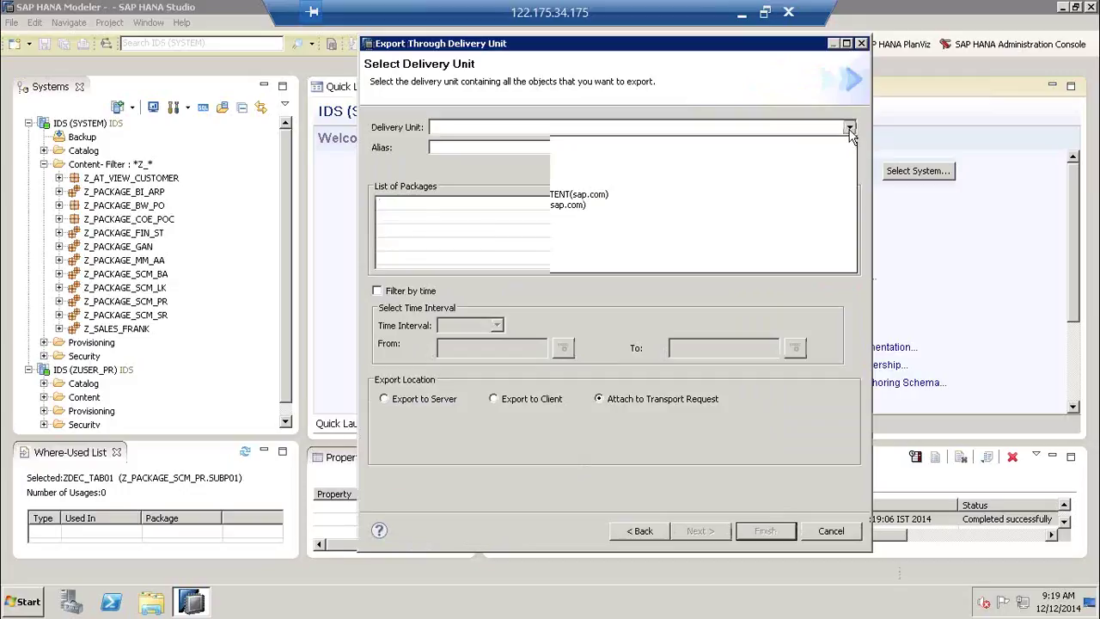
{"action": "left_click", "coordinate": [839, 142]}
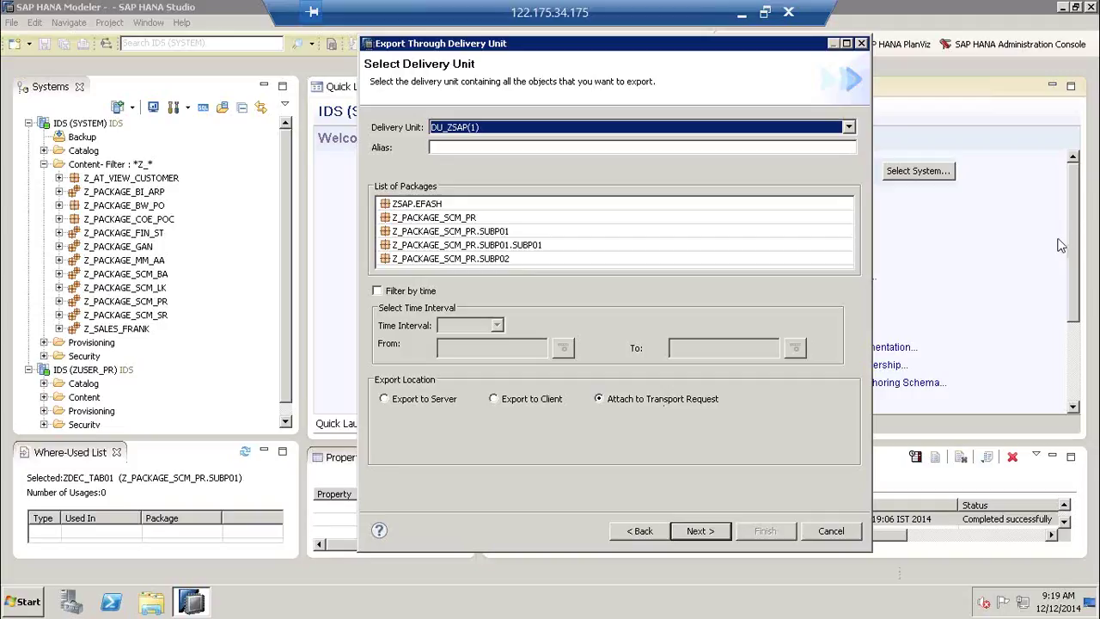
- Annotate the export dialog with an arrow to Attach to Transport Request and handwritten notes CTS+, with the plus circled, and STMS
{"action": "mouse_move", "coordinate": [700, 268]}
{"action": "left_mouse_down"}
{"action": "mouse_move", "coordinate": [663, 371]}
{"action": "mouse_move", "coordinate": [679, 356]}
{"action": "left_mouse_up"}
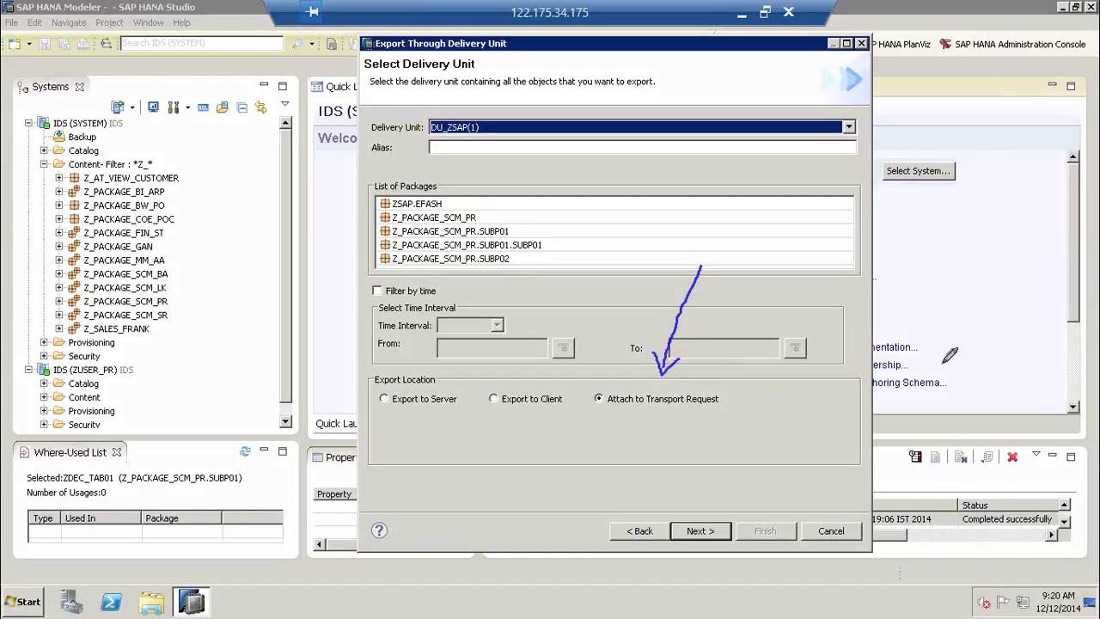
{"action": "mouse_move", "coordinate": [455, 440]}
{"action": "left_mouse_down"}
{"action": "mouse_move", "coordinate": [430, 441]}
{"action": "mouse_move", "coordinate": [457, 500]}
{"action": "left_mouse_up"}
{"action": "mouse_move", "coordinate": [481, 449]}
{"action": "left_mouse_down"}
{"action": "mouse_move", "coordinate": [487, 510]}
{"action": "mouse_move", "coordinate": [514, 424]}
{"action": "mouse_move", "coordinate": [498, 487]}
{"action": "left_mouse_up"}
{"action": "mouse_move", "coordinate": [569, 423]}
{"action": "left_mouse_down"}
{"action": "mouse_move", "coordinate": [577, 472]}
{"action": "mouse_move", "coordinate": [590, 435]}
{"action": "mouse_move", "coordinate": [606, 464]}
{"action": "mouse_move", "coordinate": [570, 406]}
{"action": "left_mouse_up"}
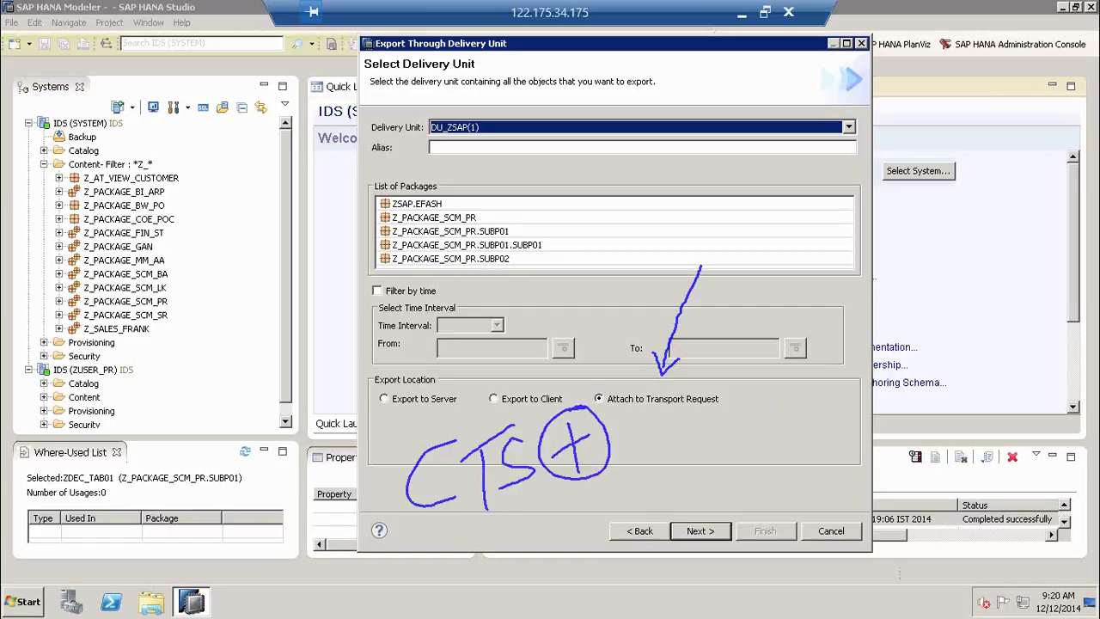
{"action": "mouse_move", "coordinate": [725, 430]}
{"action": "left_mouse_down"}
{"action": "mouse_move", "coordinate": [693, 464]}
{"action": "mouse_move", "coordinate": [690, 512]}
{"action": "mouse_move", "coordinate": [755, 476]}
{"action": "mouse_move", "coordinate": [785, 404]}
{"action": "mouse_move", "coordinate": [826, 375]}
{"action": "mouse_move", "coordinate": [821, 435]}
{"action": "left_mouse_up"}
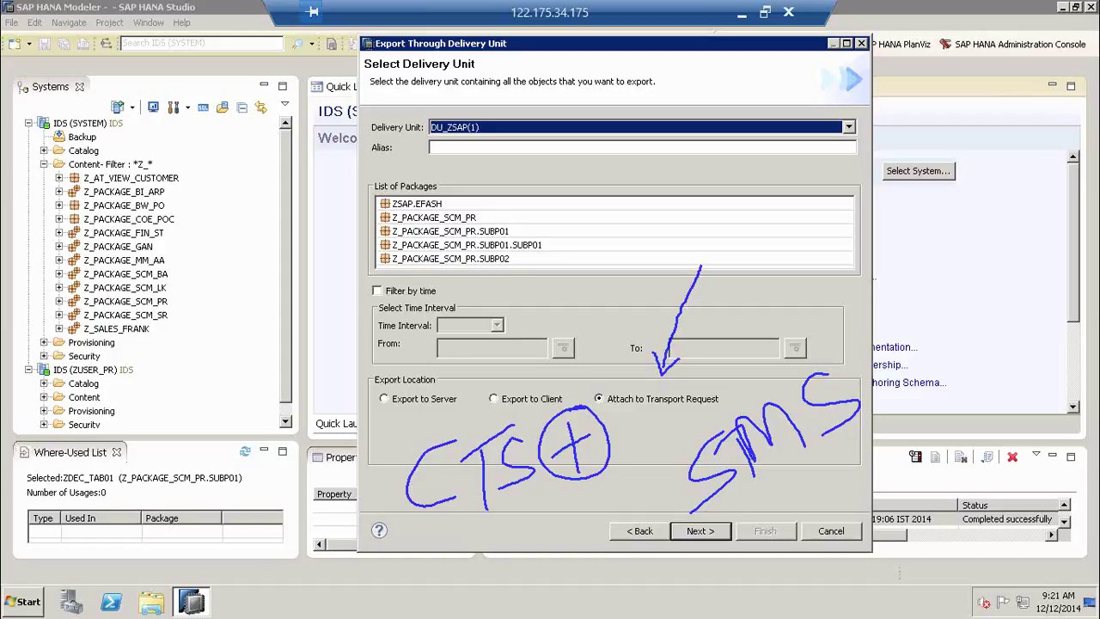
- Handwrite "SAP SOLMAN" across the delivery unit export page, then underline and frame the words
{"action": "mouse_move", "coordinate": [613, 189]}
{"action": "left_mouse_down"}
{"action": "mouse_move", "coordinate": [577, 258]}
{"action": "mouse_move", "coordinate": [655, 231]}
{"action": "mouse_move", "coordinate": [648, 211]}
{"action": "left_mouse_up"}
{"action": "mouse_move", "coordinate": [658, 185]}
{"action": "left_mouse_down"}
{"action": "mouse_move", "coordinate": [665, 232]}
{"action": "mouse_move", "coordinate": [646, 205]}
{"action": "left_mouse_up"}
{"action": "mouse_move", "coordinate": [732, 175]}
{"action": "left_mouse_down"}
{"action": "mouse_move", "coordinate": [713, 184]}
{"action": "mouse_move", "coordinate": [719, 222]}
{"action": "left_mouse_up"}
{"action": "mouse_move", "coordinate": [771, 177]}
{"action": "left_mouse_down"}
{"action": "mouse_move", "coordinate": [758, 215]}
{"action": "mouse_move", "coordinate": [782, 181]}
{"action": "left_mouse_up"}
{"action": "mouse_move", "coordinate": [799, 171]}
{"action": "left_mouse_down"}
{"action": "mouse_move", "coordinate": [807, 211]}
{"action": "mouse_move", "coordinate": [826, 204]}
{"action": "left_mouse_up"}
{"action": "mouse_move", "coordinate": [817, 161]}
{"action": "left_mouse_down"}
{"action": "mouse_move", "coordinate": [824, 215]}
{"action": "mouse_move", "coordinate": [860, 217]}
{"action": "mouse_move", "coordinate": [909, 190]}
{"action": "mouse_move", "coordinate": [912, 159]}
{"action": "left_mouse_up"}
{"action": "mouse_move", "coordinate": [917, 168]}
{"action": "left_mouse_down"}
{"action": "mouse_move", "coordinate": [916, 133]}
{"action": "mouse_move", "coordinate": [956, 177]}
{"action": "left_mouse_up"}
{"action": "left_click_drag", "start_coordinate": [960, 122], "coordinate": [962, 186]}
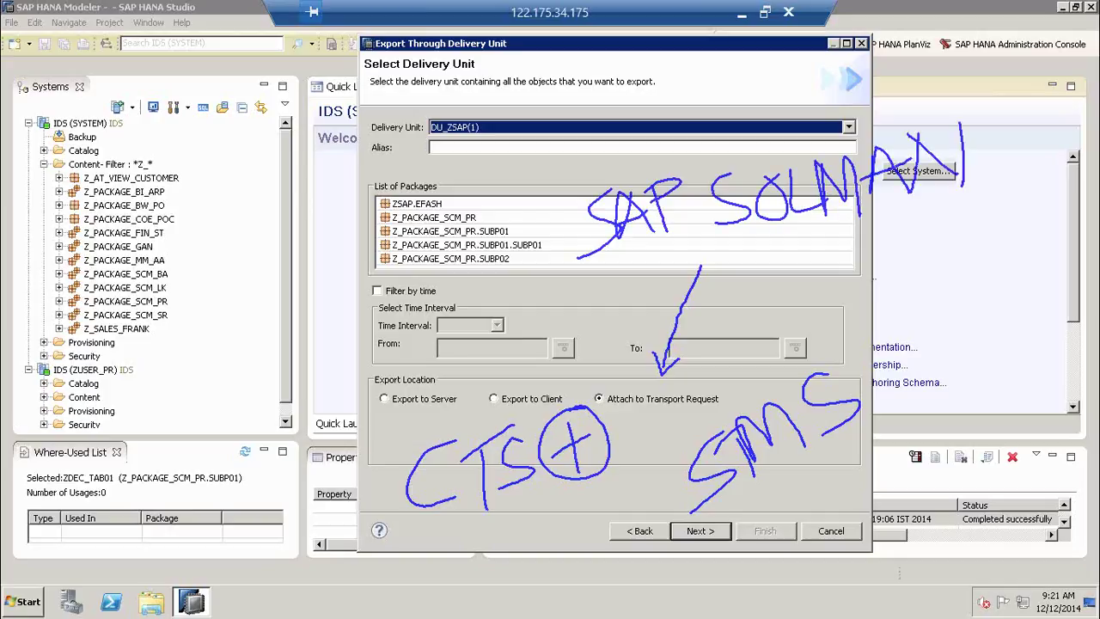
{"action": "left_click_drag", "start_coordinate": [636, 267], "coordinate": [992, 201]}
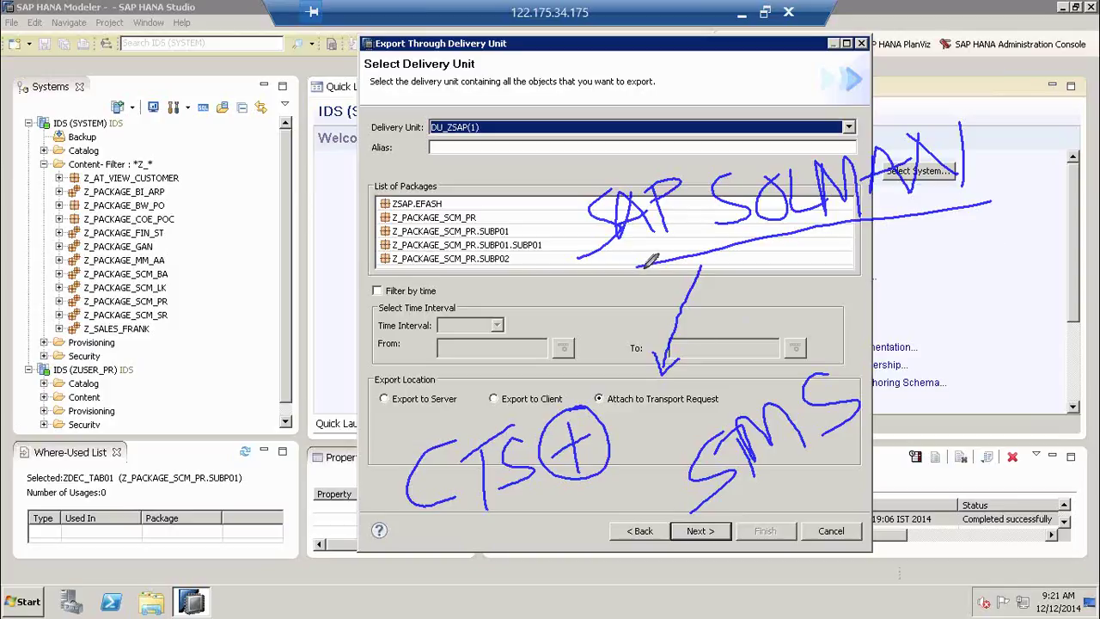
{"action": "mouse_move", "coordinate": [648, 267]}
{"action": "left_mouse_down"}
{"action": "mouse_move", "coordinate": [554, 229]}
{"action": "mouse_move", "coordinate": [869, 156]}
{"action": "mouse_move", "coordinate": [978, 118]}
{"action": "mouse_move", "coordinate": [997, 199]}
{"action": "mouse_move", "coordinate": [977, 202]}
{"action": "left_mouse_up"}
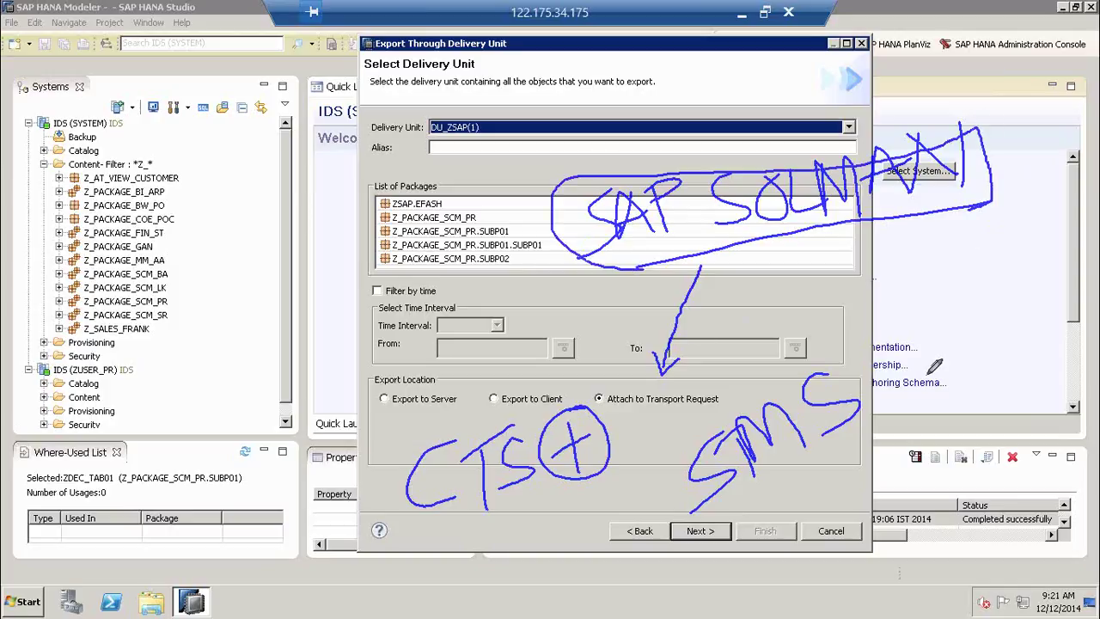
- Proceed to the transport request confirmation and mark the web service URL with an arrow and the handwritten note "SOLMAN"
{"action": "left_click", "coordinate": [718, 532]}
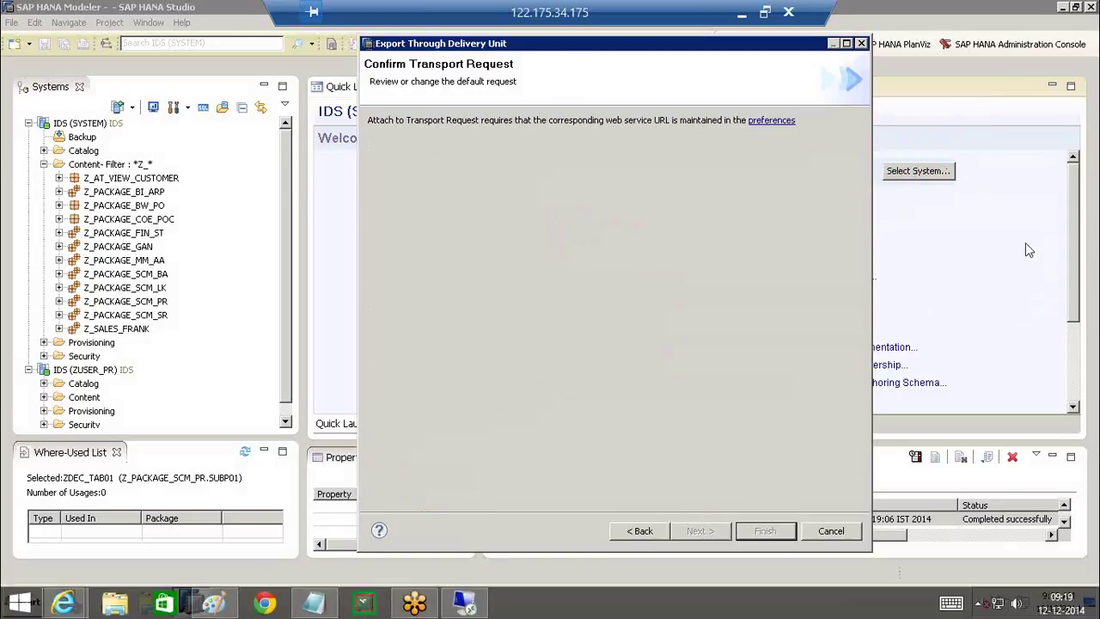
{"action": "mouse_move", "coordinate": [677, 249]}
{"action": "left_mouse_down"}
{"action": "mouse_move", "coordinate": [666, 127]}
{"action": "mouse_move", "coordinate": [651, 144]}
{"action": "mouse_move", "coordinate": [667, 128]}
{"action": "mouse_move", "coordinate": [692, 144]}
{"action": "left_mouse_up"}
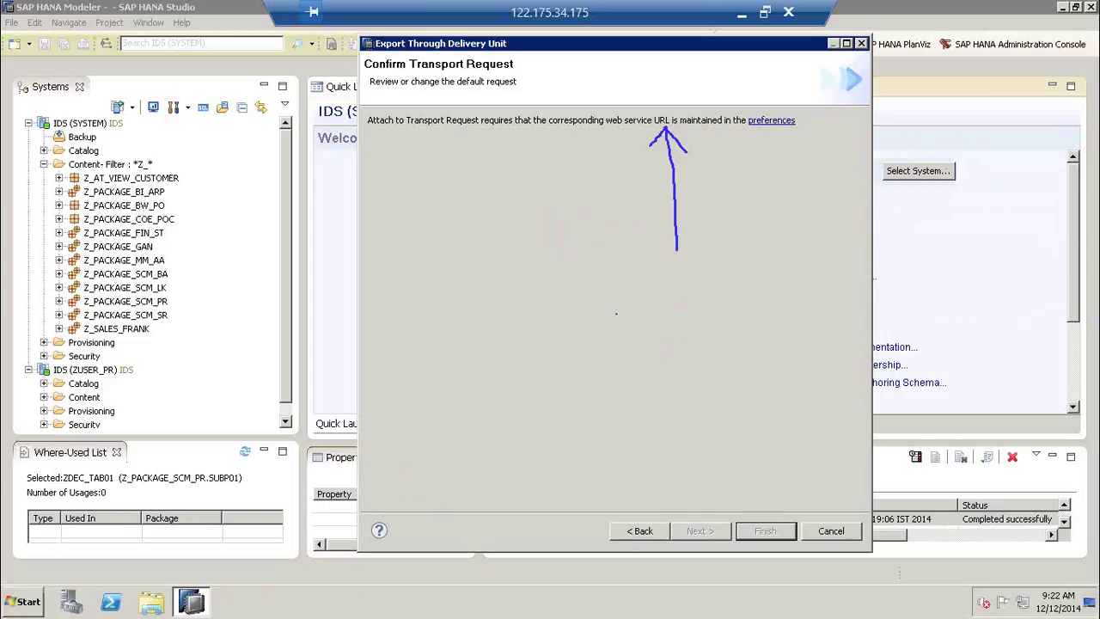
{"action": "left_click_drag", "start_coordinate": [619, 266], "coordinate": [593, 340]}
{"action": "mouse_move", "coordinate": [655, 276]}
{"action": "left_mouse_down"}
{"action": "mouse_move", "coordinate": [645, 303]}
{"action": "mouse_move", "coordinate": [707, 290]}
{"action": "left_mouse_up"}
{"action": "mouse_move", "coordinate": [690, 256]}
{"action": "left_mouse_down"}
{"action": "mouse_move", "coordinate": [698, 272]}
{"action": "mouse_move", "coordinate": [759, 249]}
{"action": "mouse_move", "coordinate": [801, 266]}
{"action": "mouse_move", "coordinate": [832, 254]}
{"action": "left_mouse_up"}
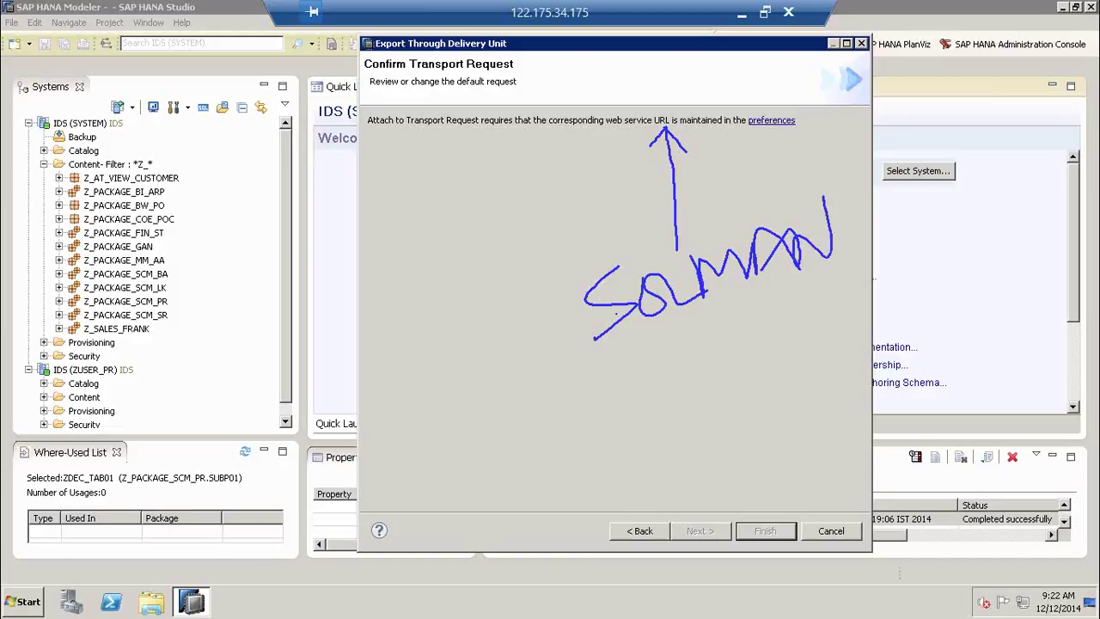
- Handwrite "CTS+" and "STMS" one above the other beside the "SOLMAN" note
{"action": "mouse_move", "coordinate": [409, 165]}
{"action": "left_mouse_down"}
{"action": "mouse_move", "coordinate": [388, 170]}
{"action": "mouse_move", "coordinate": [428, 216]}
{"action": "left_mouse_up"}
{"action": "left_click_drag", "start_coordinate": [450, 157], "coordinate": [450, 209]}
{"action": "left_click_drag", "start_coordinate": [425, 170], "coordinate": [471, 155]}
{"action": "left_click_drag", "start_coordinate": [478, 151], "coordinate": [465, 203]}
{"action": "mouse_move", "coordinate": [520, 146]}
{"action": "left_mouse_down"}
{"action": "mouse_move", "coordinate": [522, 189]}
{"action": "mouse_move", "coordinate": [553, 158]}
{"action": "left_mouse_up"}
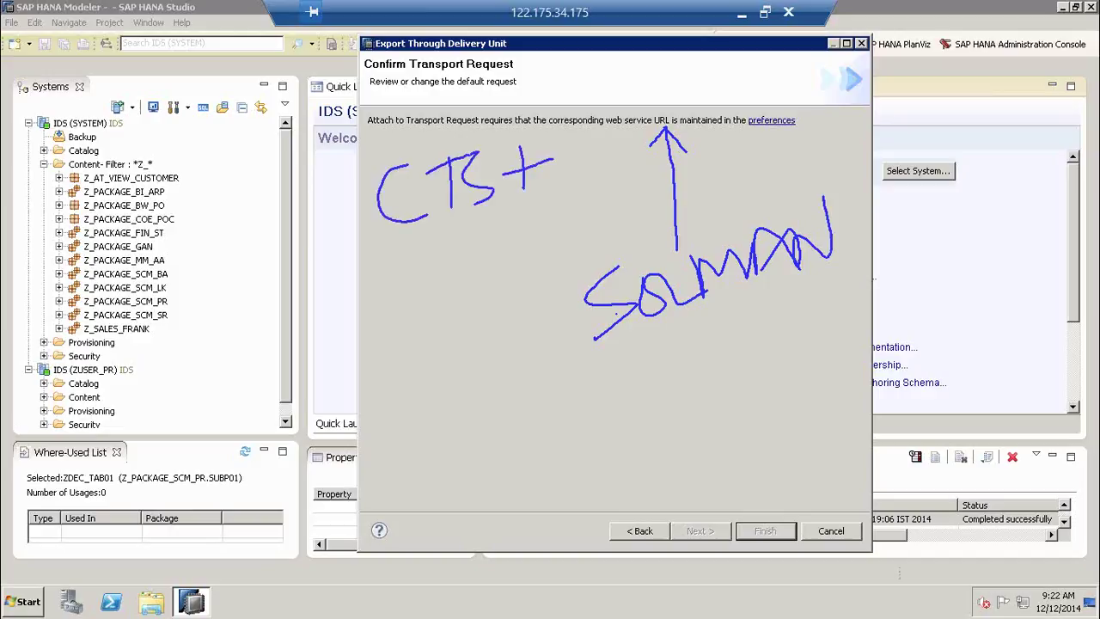
{"action": "mouse_move", "coordinate": [415, 246]}
{"action": "left_mouse_down"}
{"action": "mouse_move", "coordinate": [395, 301]}
{"action": "mouse_move", "coordinate": [443, 283]}
{"action": "mouse_move", "coordinate": [470, 236]}
{"action": "left_mouse_up"}
{"action": "mouse_move", "coordinate": [469, 268]}
{"action": "left_mouse_down"}
{"action": "mouse_move", "coordinate": [483, 242]}
{"action": "mouse_move", "coordinate": [521, 257]}
{"action": "left_mouse_up"}
{"action": "mouse_move", "coordinate": [563, 212]}
{"action": "left_mouse_down"}
{"action": "mouse_move", "coordinate": [560, 238]}
{"action": "mouse_move", "coordinate": [541, 258]}
{"action": "left_mouse_up"}
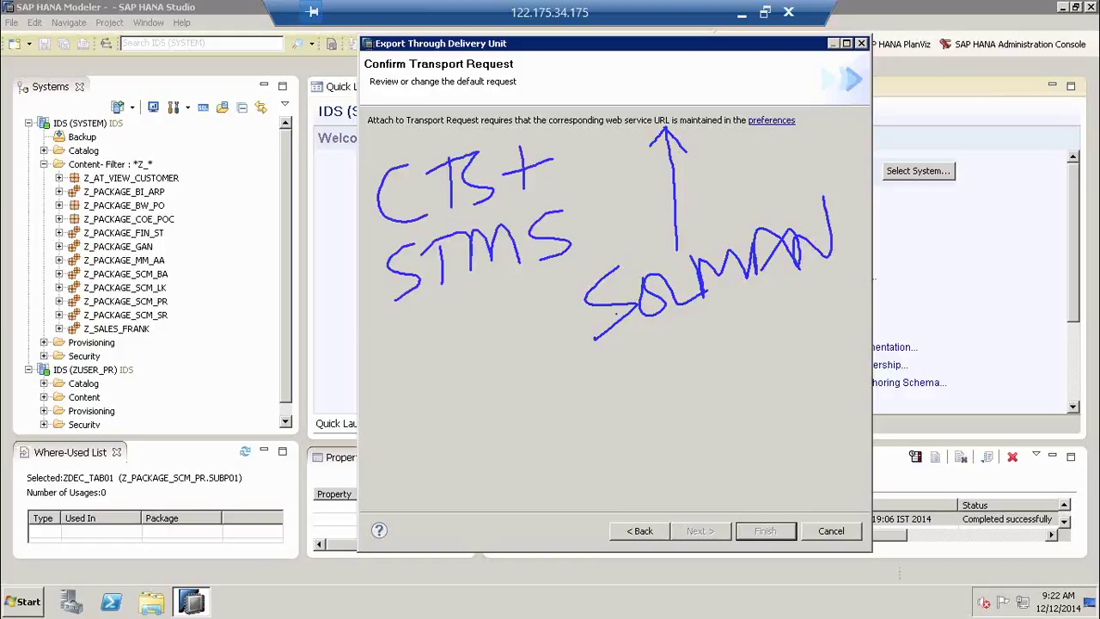
- Draw a dividing line below "STMS" and handwrite "REVTRAC" underneath it
{"action": "left_click_drag", "start_coordinate": [356, 350], "coordinate": [596, 260]}
{"action": "mouse_move", "coordinate": [400, 352]}
{"action": "left_mouse_down"}
{"action": "mouse_move", "coordinate": [402, 409]}
{"action": "mouse_move", "coordinate": [445, 404]}
{"action": "left_mouse_up"}
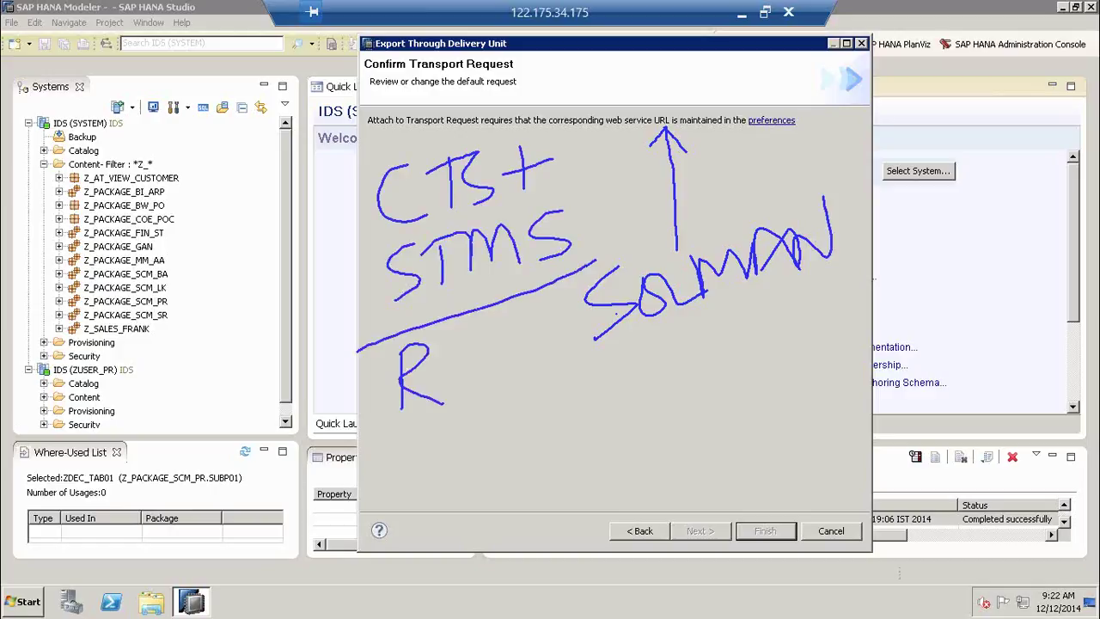
{"action": "mouse_move", "coordinate": [442, 354]}
{"action": "left_mouse_down"}
{"action": "mouse_move", "coordinate": [470, 389]}
{"action": "mouse_move", "coordinate": [469, 363]}
{"action": "left_mouse_up"}
{"action": "mouse_move", "coordinate": [430, 352]}
{"action": "left_mouse_down"}
{"action": "mouse_move", "coordinate": [496, 333]}
{"action": "mouse_move", "coordinate": [519, 371]}
{"action": "left_mouse_up"}
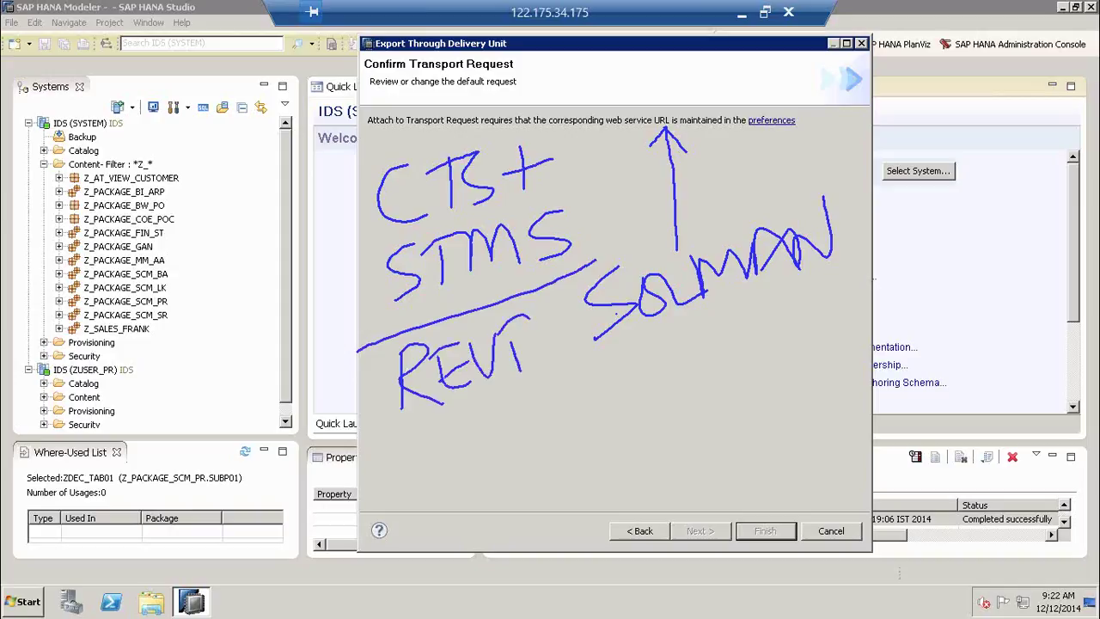
{"action": "left_click_drag", "start_coordinate": [529, 318], "coordinate": [540, 364]}
{"action": "left_click_drag", "start_coordinate": [527, 310], "coordinate": [558, 306]}
{"action": "left_click_drag", "start_coordinate": [533, 359], "coordinate": [562, 355]}
{"action": "mouse_move", "coordinate": [557, 312]}
{"action": "left_mouse_down"}
{"action": "mouse_move", "coordinate": [567, 361]}
{"action": "mouse_move", "coordinate": [593, 311]}
{"action": "left_mouse_up"}
{"action": "mouse_move", "coordinate": [593, 313]}
{"action": "left_mouse_down"}
{"action": "mouse_move", "coordinate": [615, 351]}
{"action": "mouse_move", "coordinate": [657, 351]}
{"action": "left_mouse_up"}
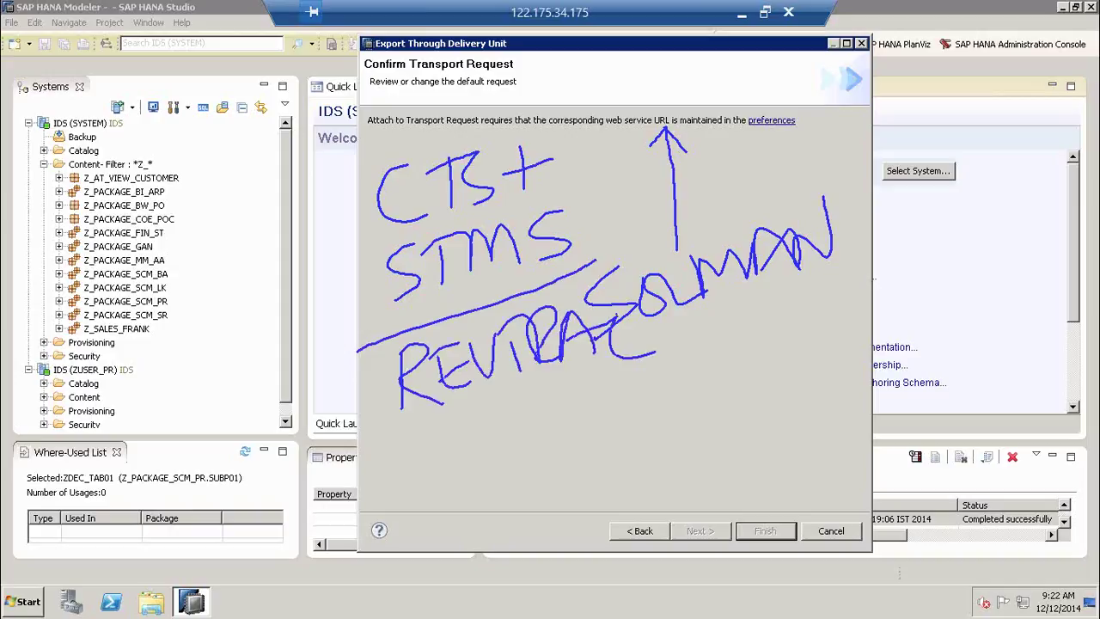
- Handwrite "CHARM" below the "REVTRAC" note
{"action": "left_click_drag", "start_coordinate": [418, 441], "coordinate": [446, 508]}
{"action": "mouse_move", "coordinate": [464, 446]}
{"action": "left_mouse_down"}
{"action": "mouse_move", "coordinate": [475, 501]}
{"action": "mouse_move", "coordinate": [501, 495]}
{"action": "mouse_move", "coordinate": [514, 440]}
{"action": "left_mouse_up"}
{"action": "mouse_move", "coordinate": [507, 474]}
{"action": "left_mouse_down"}
{"action": "mouse_move", "coordinate": [541, 424]}
{"action": "mouse_move", "coordinate": [546, 467]}
{"action": "left_mouse_up"}
{"action": "mouse_move", "coordinate": [503, 464]}
{"action": "left_mouse_down"}
{"action": "mouse_move", "coordinate": [570, 412]}
{"action": "mouse_move", "coordinate": [570, 467]}
{"action": "left_mouse_up"}
{"action": "mouse_move", "coordinate": [560, 428]}
{"action": "left_mouse_down"}
{"action": "mouse_move", "coordinate": [591, 404]}
{"action": "mouse_move", "coordinate": [606, 450]}
{"action": "left_mouse_up"}
{"action": "mouse_move", "coordinate": [616, 399]}
{"action": "left_mouse_down"}
{"action": "mouse_move", "coordinate": [626, 461]}
{"action": "mouse_move", "coordinate": [694, 450]}
{"action": "left_mouse_up"}
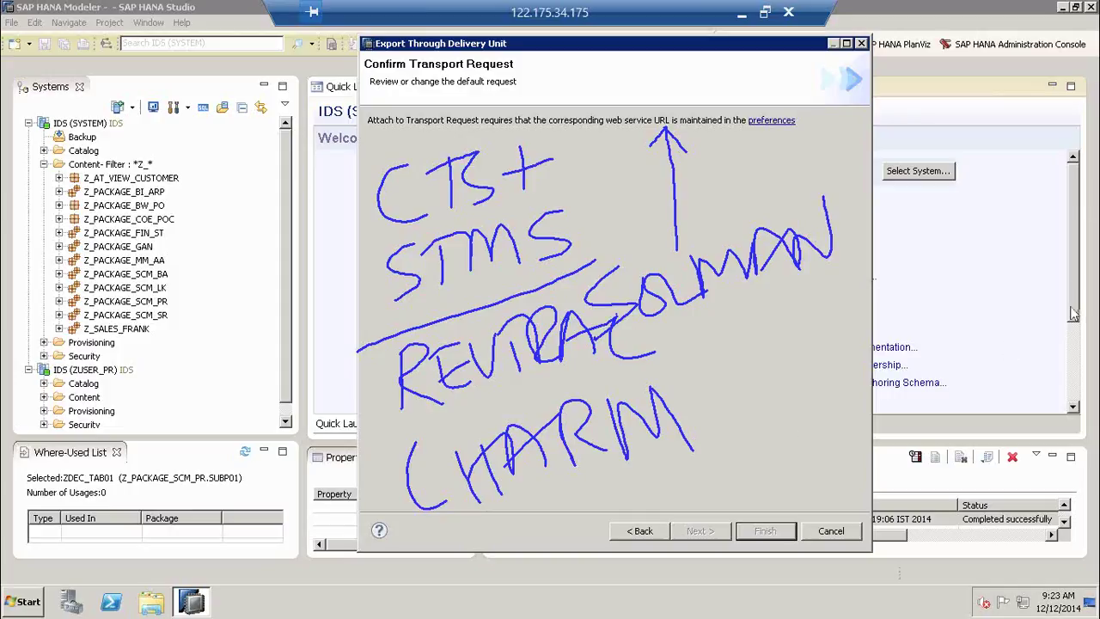
- Clear all handwritten notes and cancel the delivery unit export
{"action": "key", "text": "Escape"}
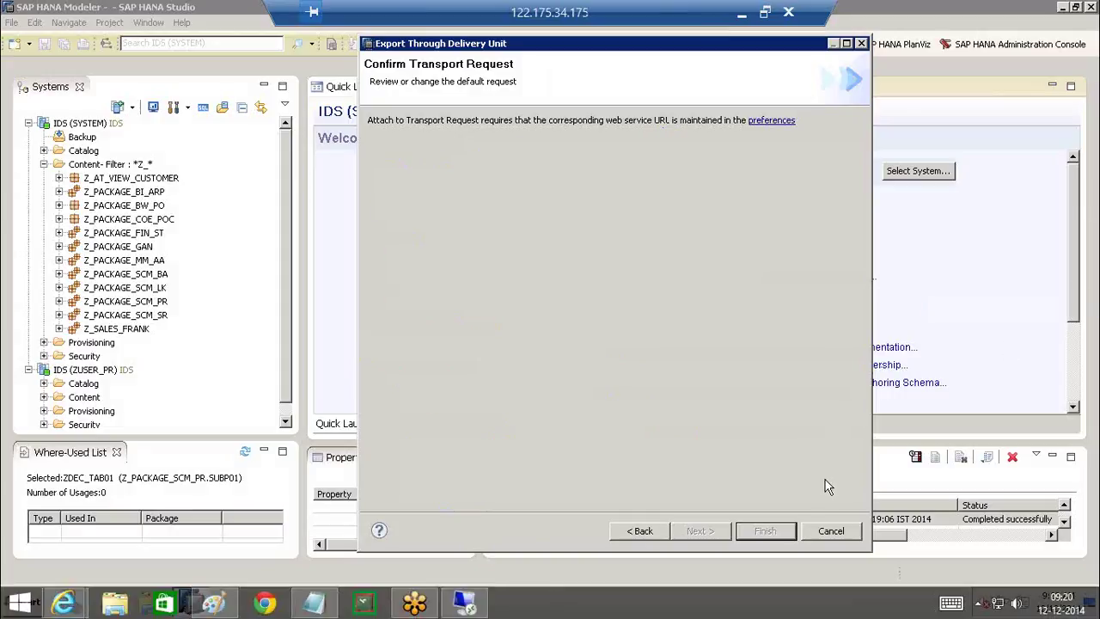
{"action": "left_click", "coordinate": [832, 532]}
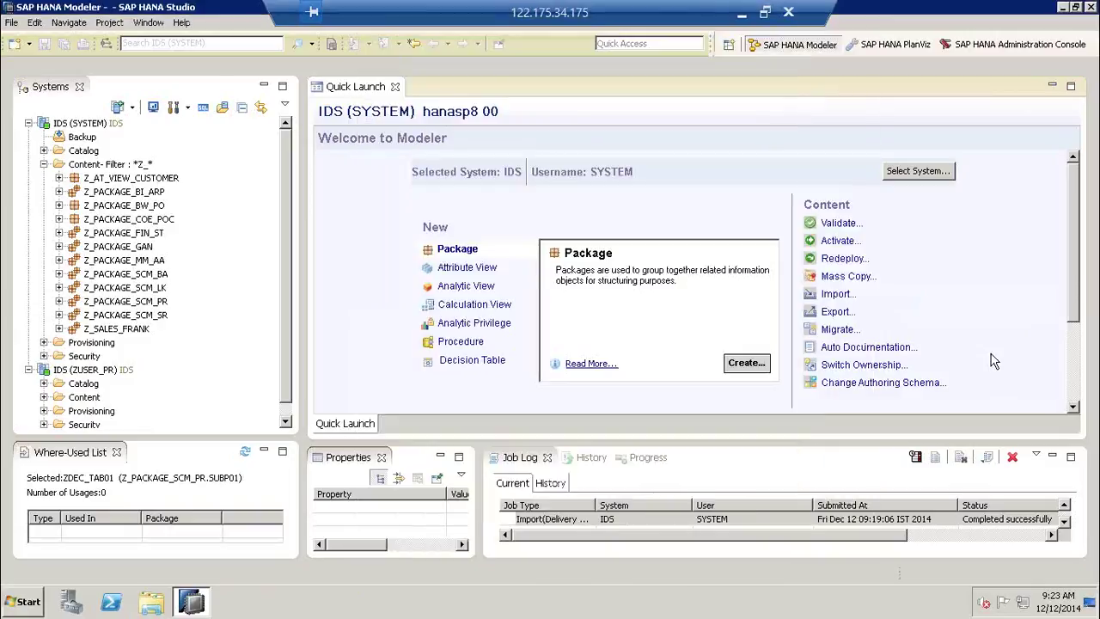
- Start a new content export with Developer Mode under SAP HANA Content as the export destination
{"action": "left_click", "coordinate": [835, 311]}
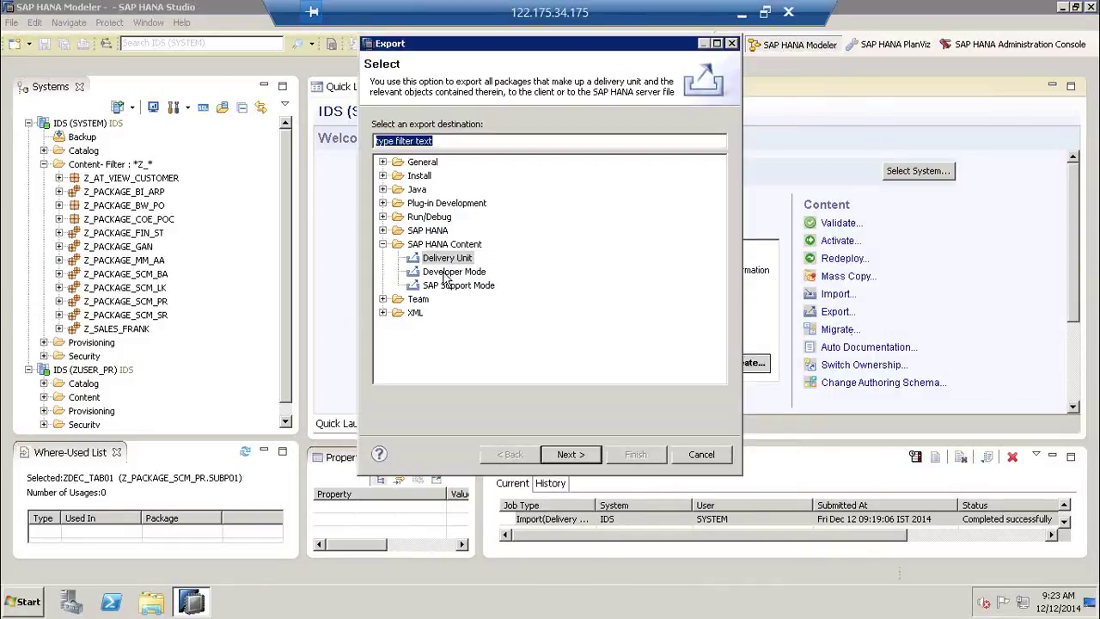
{"action": "left_click", "coordinate": [445, 273]}
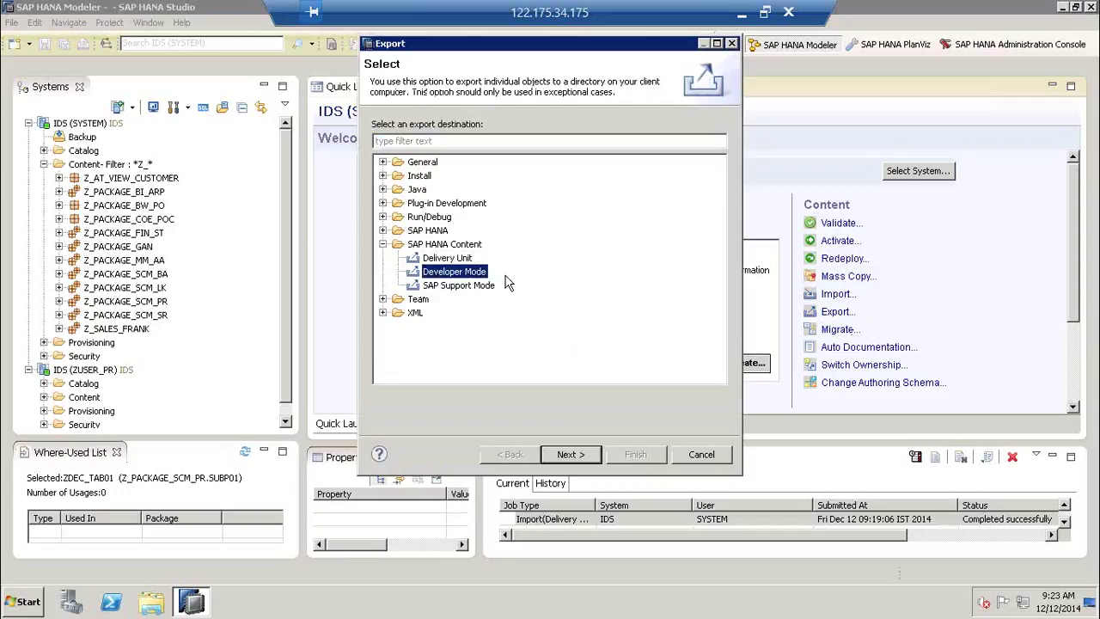
{"action": "left_click", "coordinate": [464, 260]}
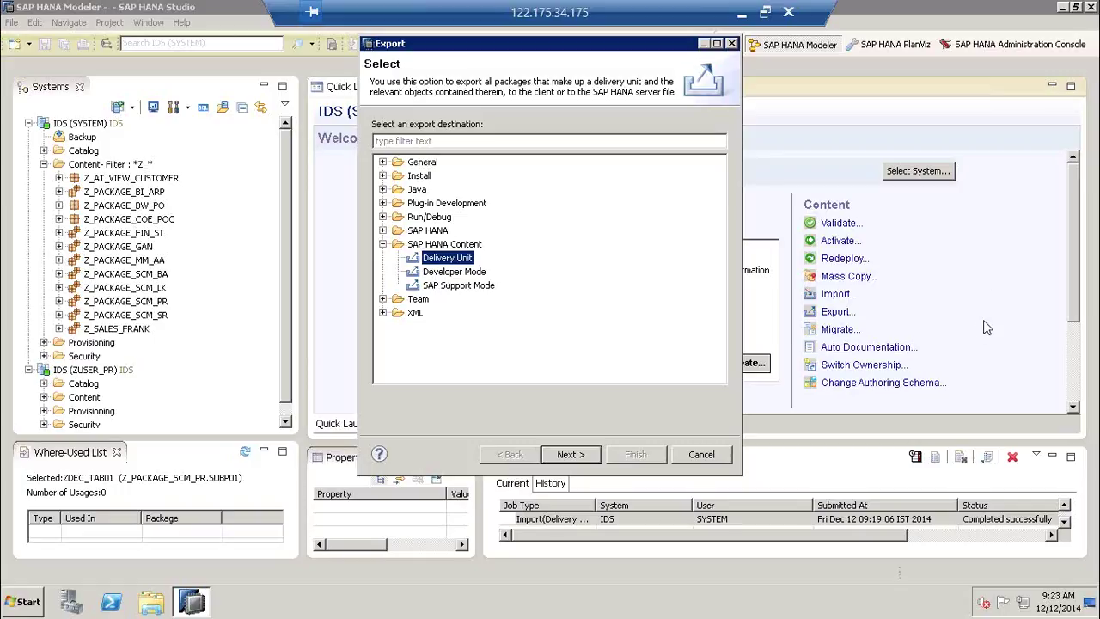
{"action": "left_click", "coordinate": [950, 436]}
{"action": "left_click", "coordinate": [477, 272]}
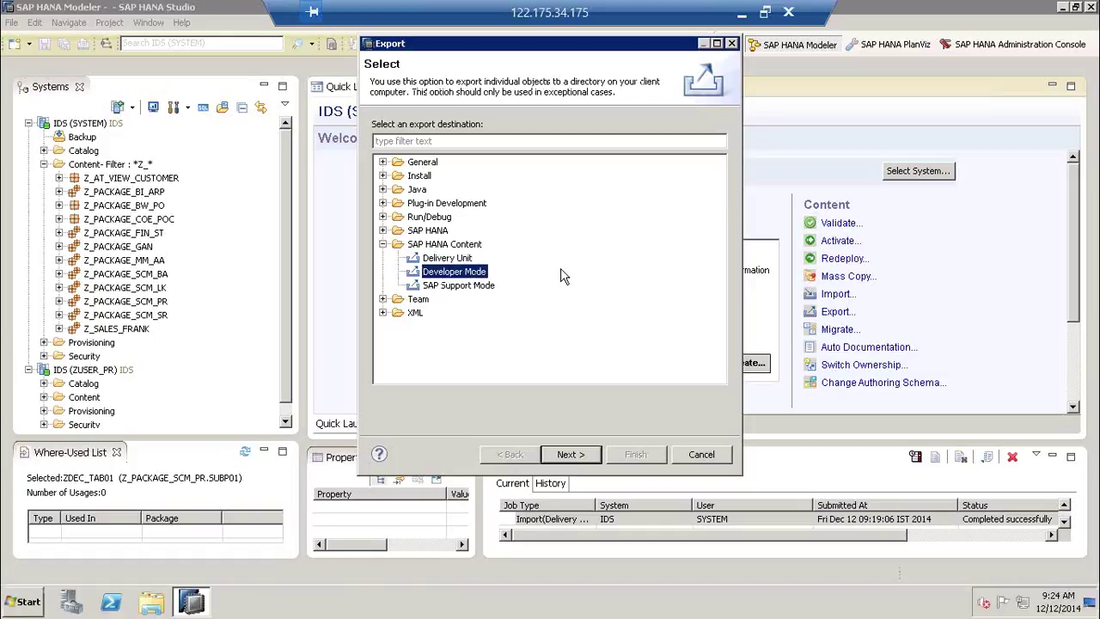
{"action": "left_click", "coordinate": [573, 455]}
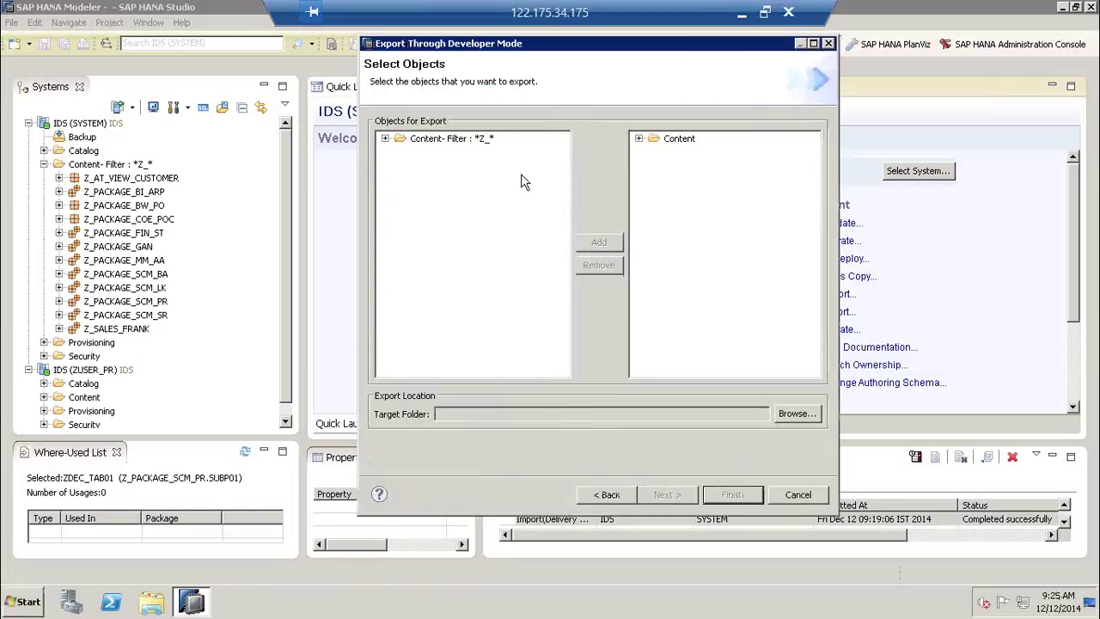
- Add the attribute views ZAT_VIEW_CUSTOMER and ZAT_VIEW_MATERIAL from subpackage SUBP01 of Z_PACKAGE_SCM_SR to the objects for export
{"action": "left_click", "coordinate": [385, 139]}
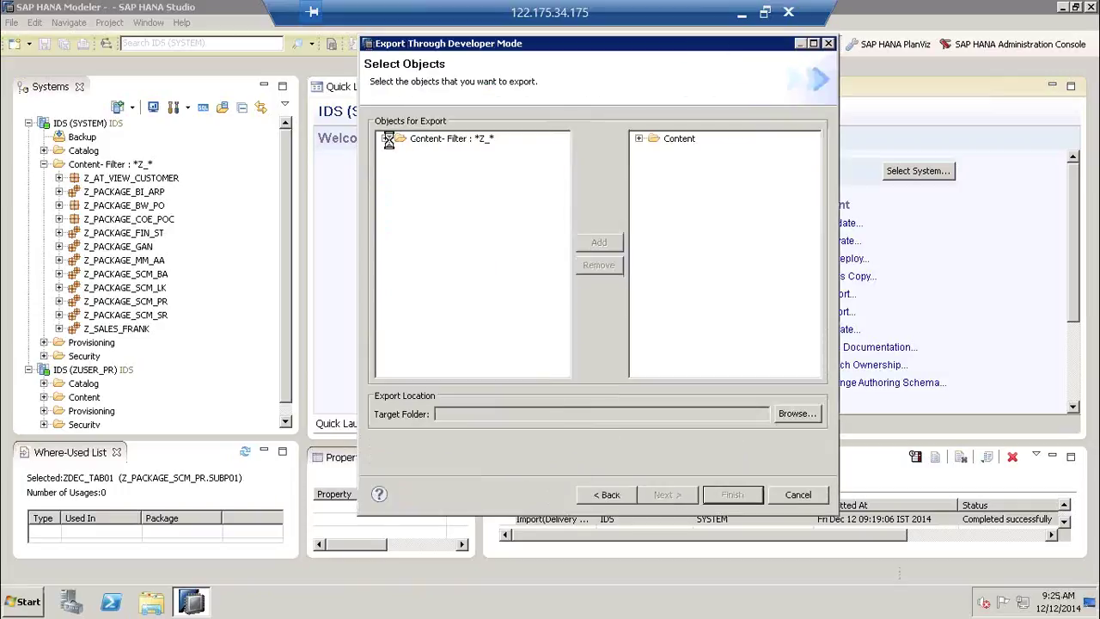
{"action": "left_click", "coordinate": [638, 138]}
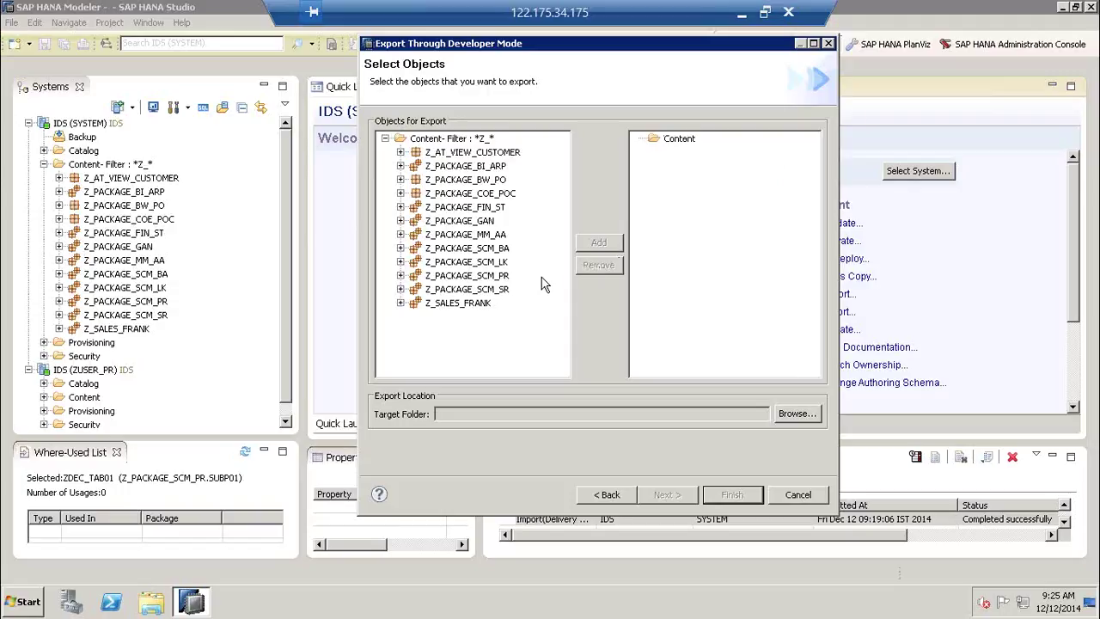
{"action": "left_click", "coordinate": [463, 289]}
{"action": "left_click", "coordinate": [400, 290]}
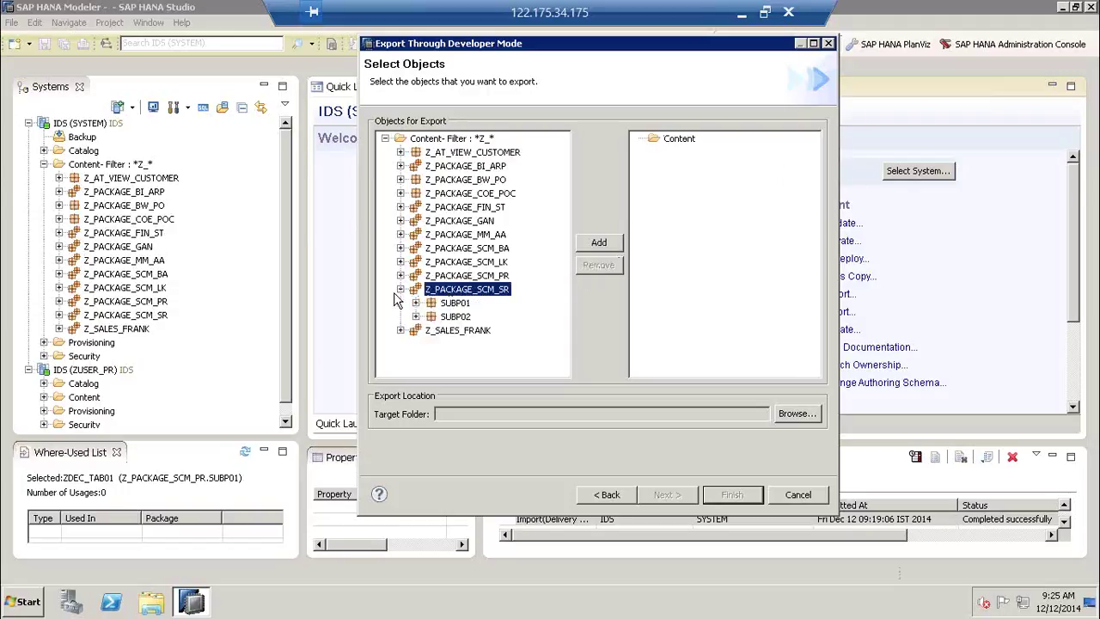
{"action": "left_click", "coordinate": [415, 303]}
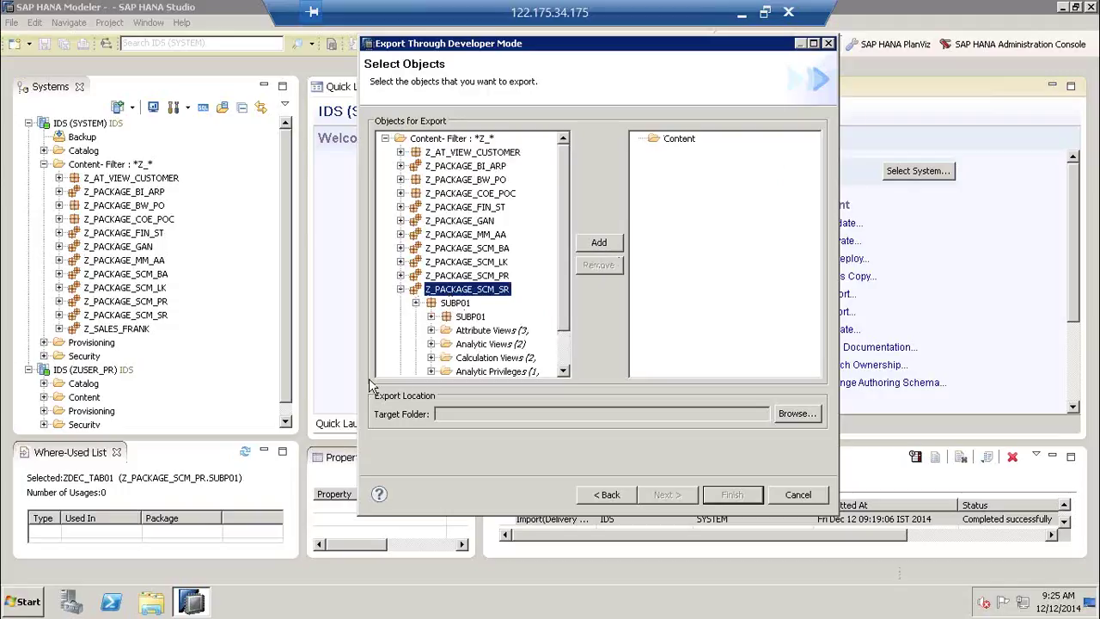
{"action": "left_click", "coordinate": [431, 330]}
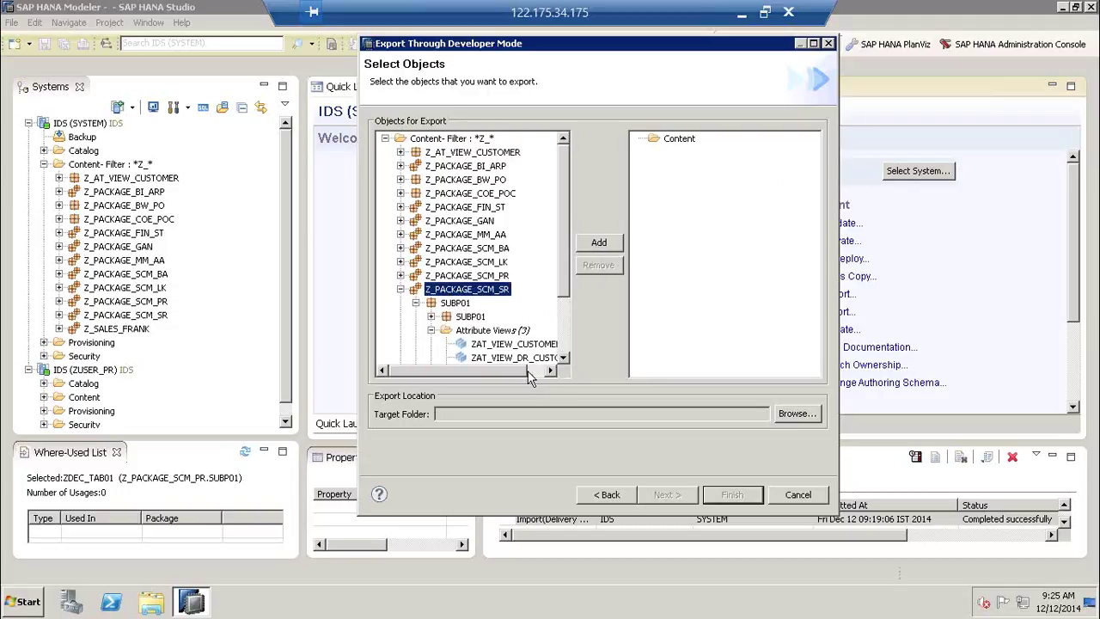
{"action": "left_click_drag", "start_coordinate": [522, 371], "coordinate": [539, 371]}
{"action": "scroll", "coordinate": [563, 319], "scroll_direction": "down", "scroll_amount": 1}
{"action": "scroll", "coordinate": [563, 320], "scroll_direction": "down", "scroll_amount": 5}
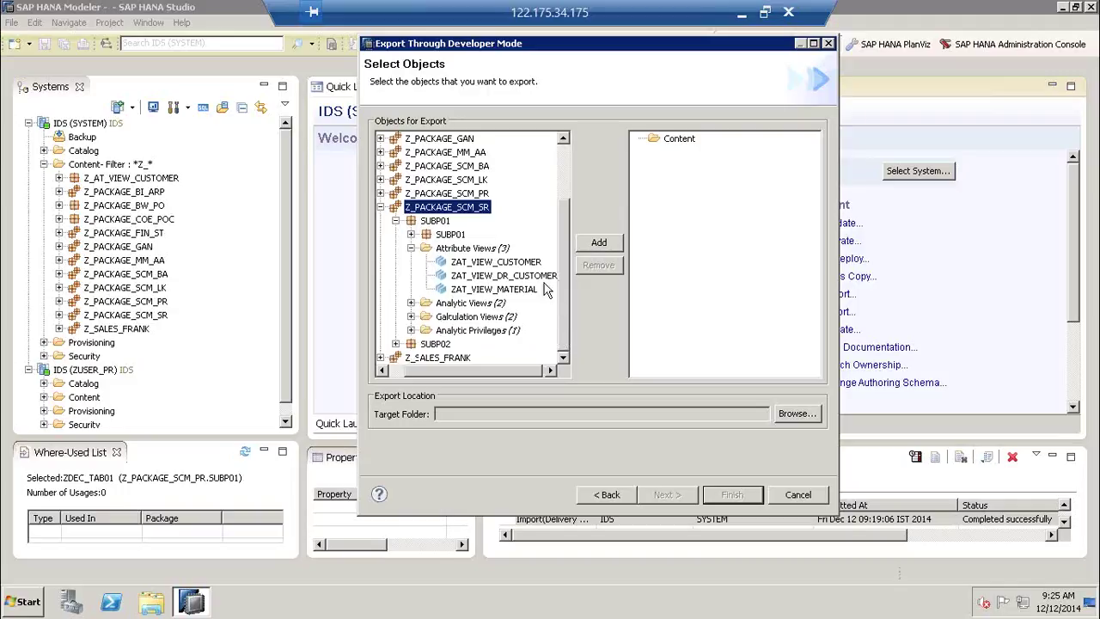
{"action": "left_click", "coordinate": [515, 266]}
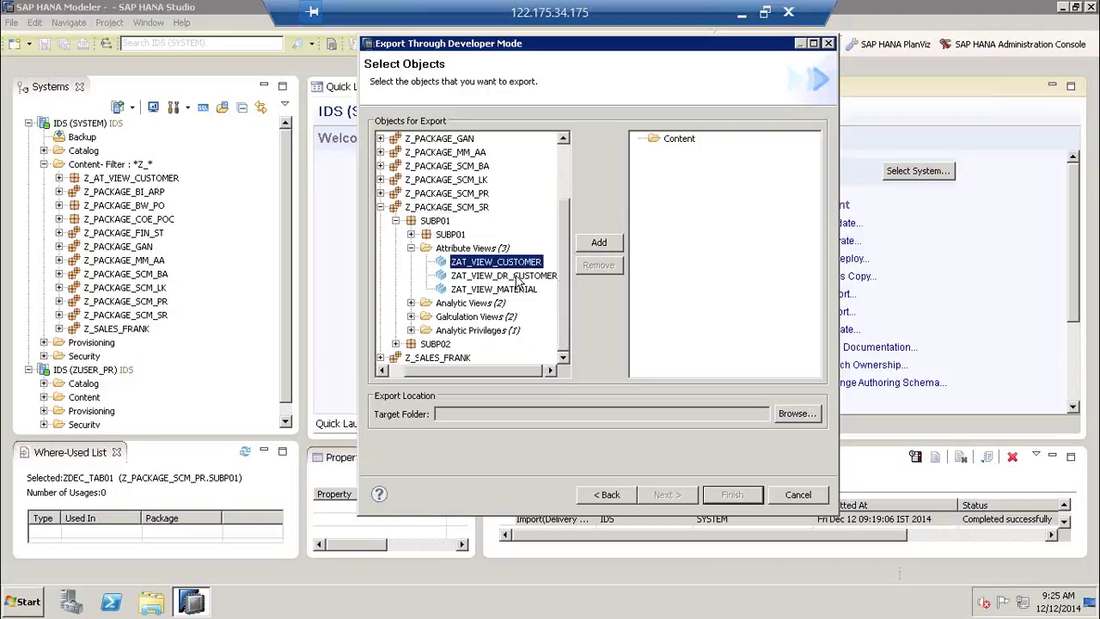
{"action": "left_click", "coordinate": [520, 290], "text": "ctrl"}
{"action": "left_click", "coordinate": [598, 243]}
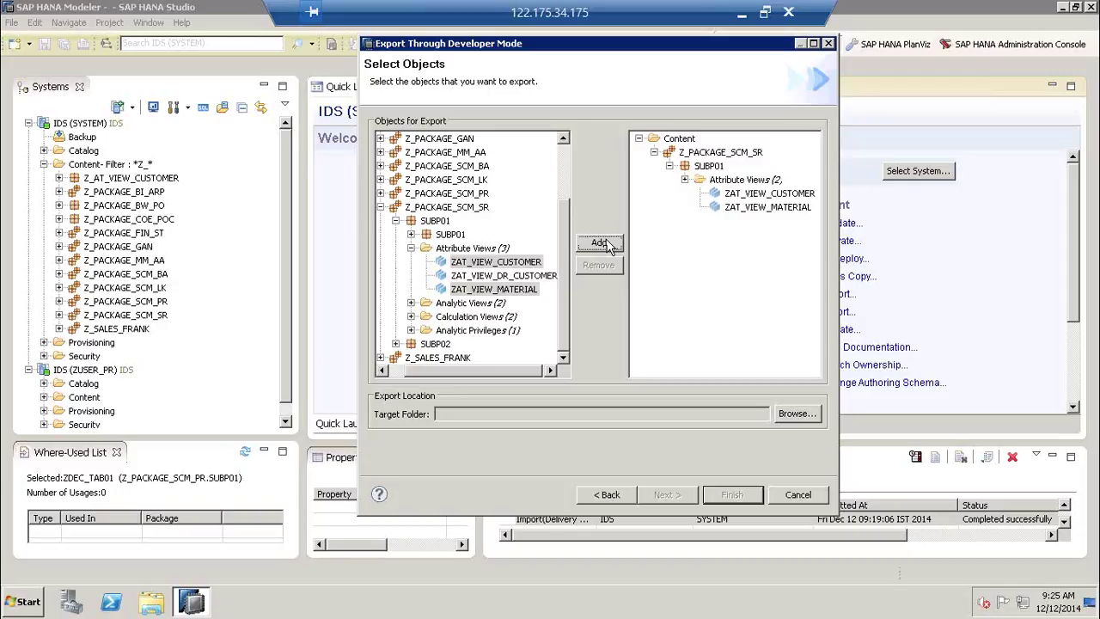
- Expand the analytic views of SUBP01 and select ZAN_VIEW_SALESFIN_01 among the available objects
{"action": "left_click", "coordinate": [411, 303]}
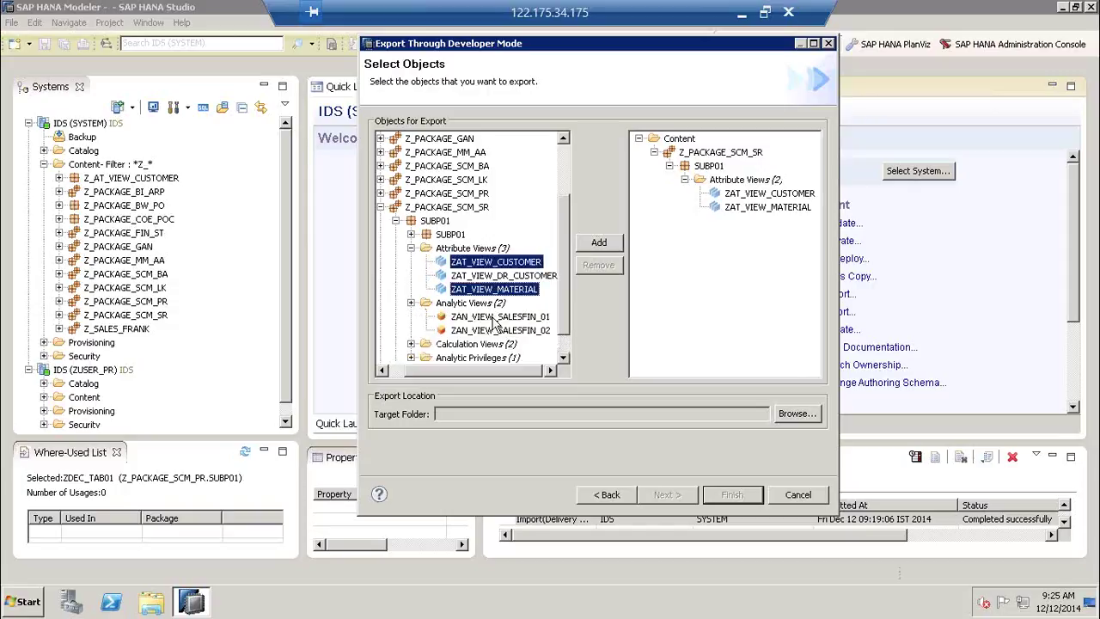
{"action": "left_click", "coordinate": [495, 317]}
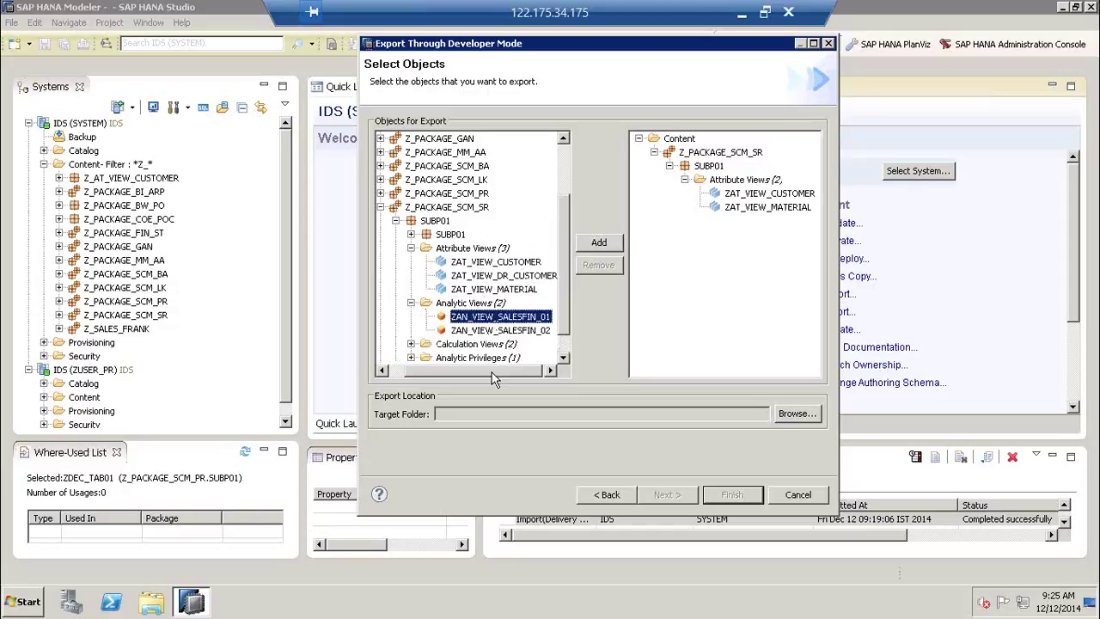
{"action": "left_click_drag", "start_coordinate": [483, 378], "coordinate": [479, 381]}
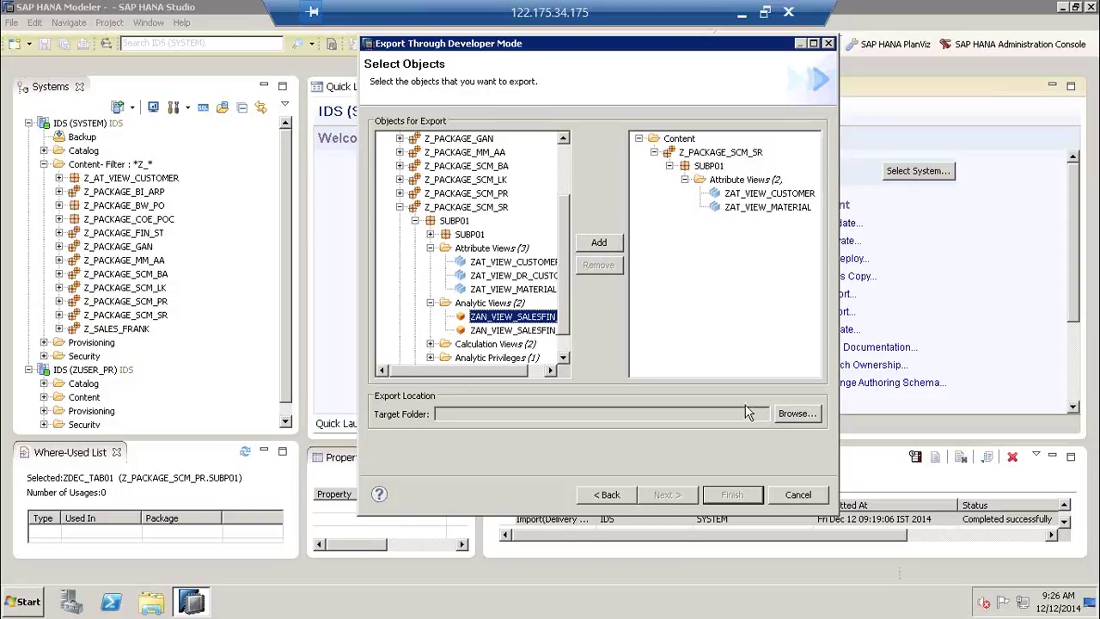
- Export the chosen attribute views with the Desktop as target folder and select the export's entry in the job log
{"action": "left_click", "coordinate": [788, 414]}
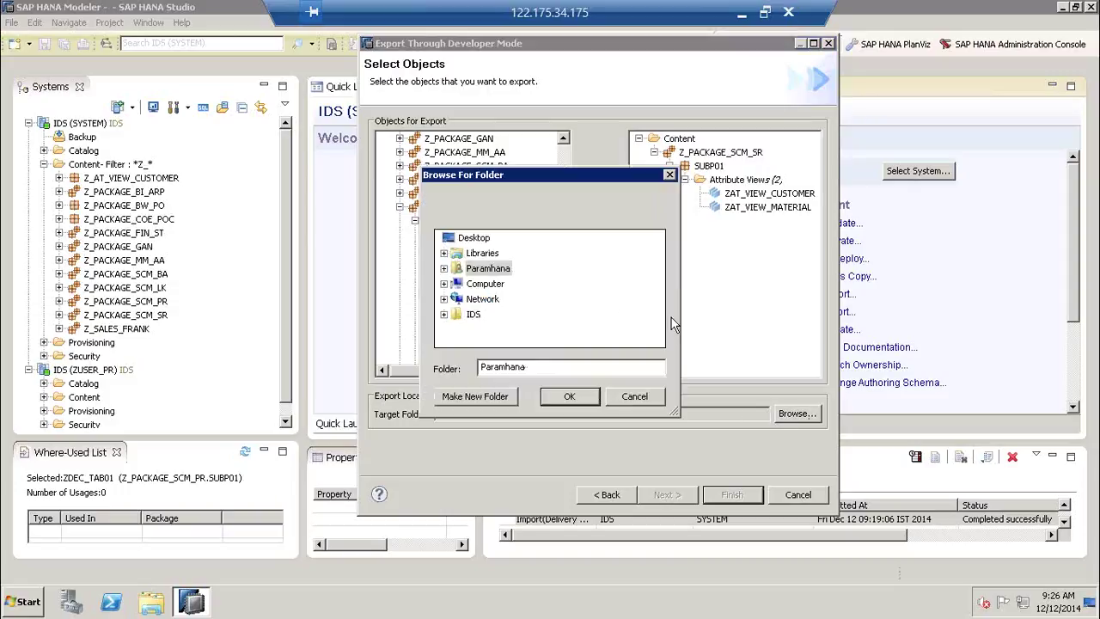
{"action": "left_click", "coordinate": [474, 237]}
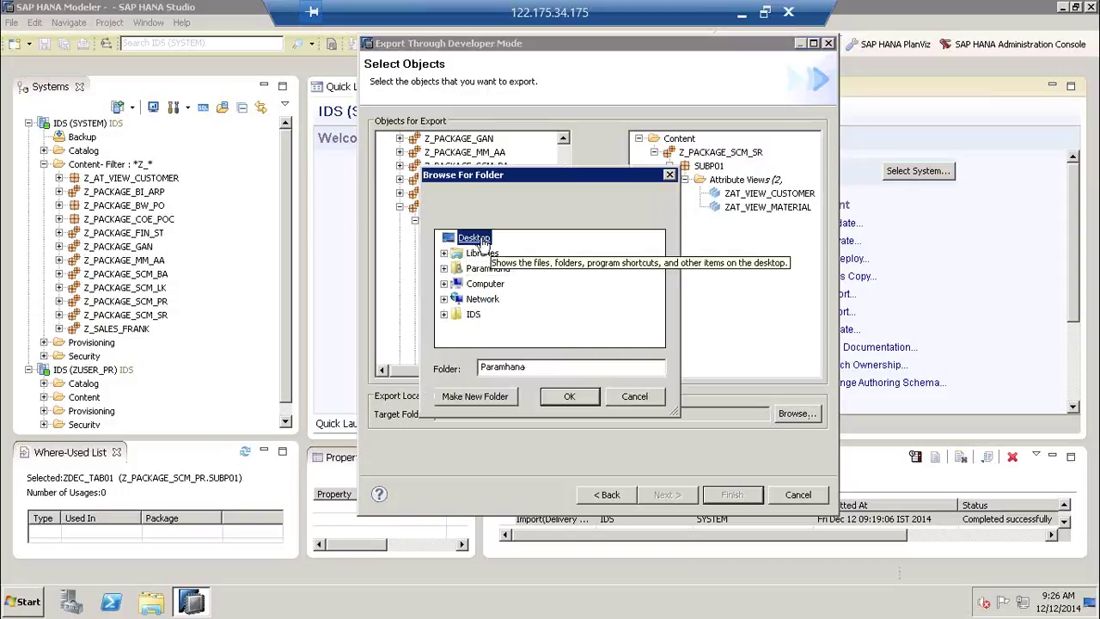
{"action": "left_click", "coordinate": [571, 397]}
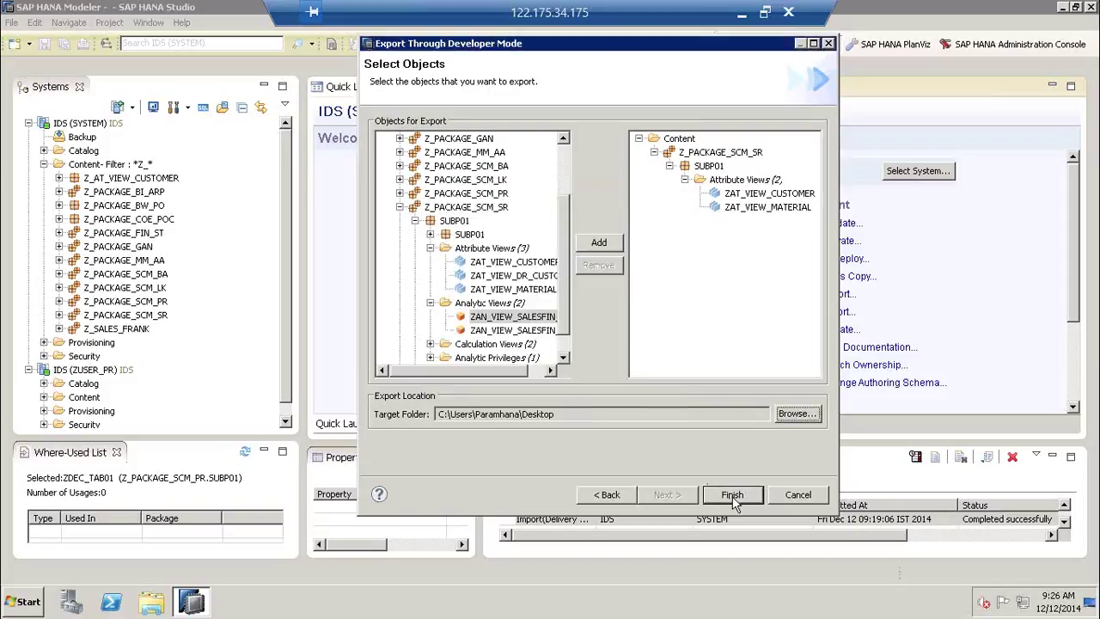
{"action": "left_click", "coordinate": [732, 497]}
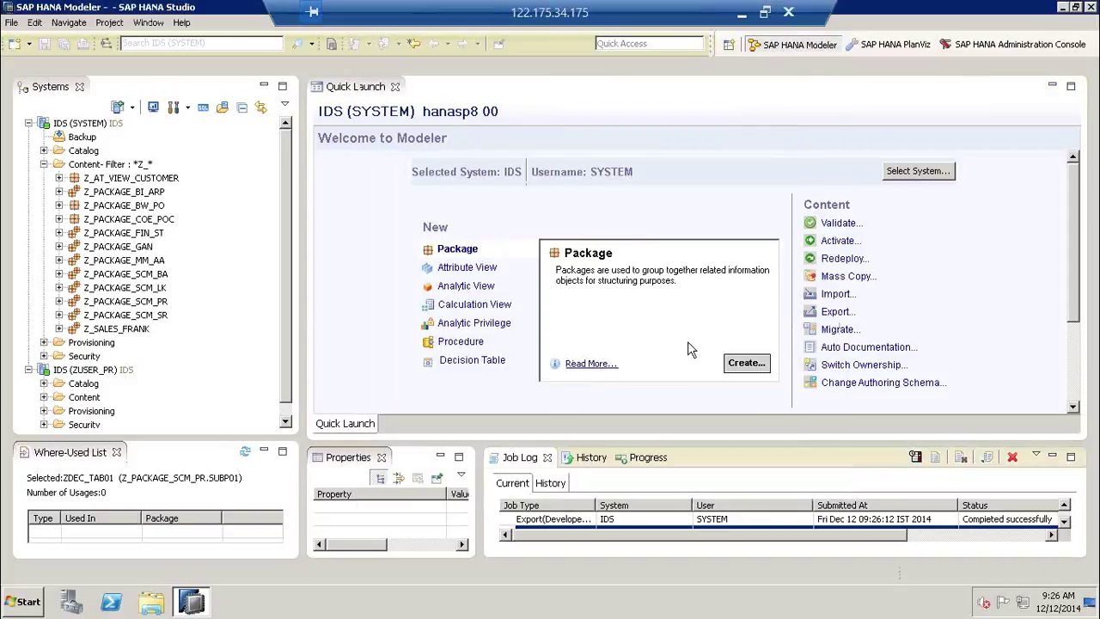
{"action": "left_click", "coordinate": [548, 519]}
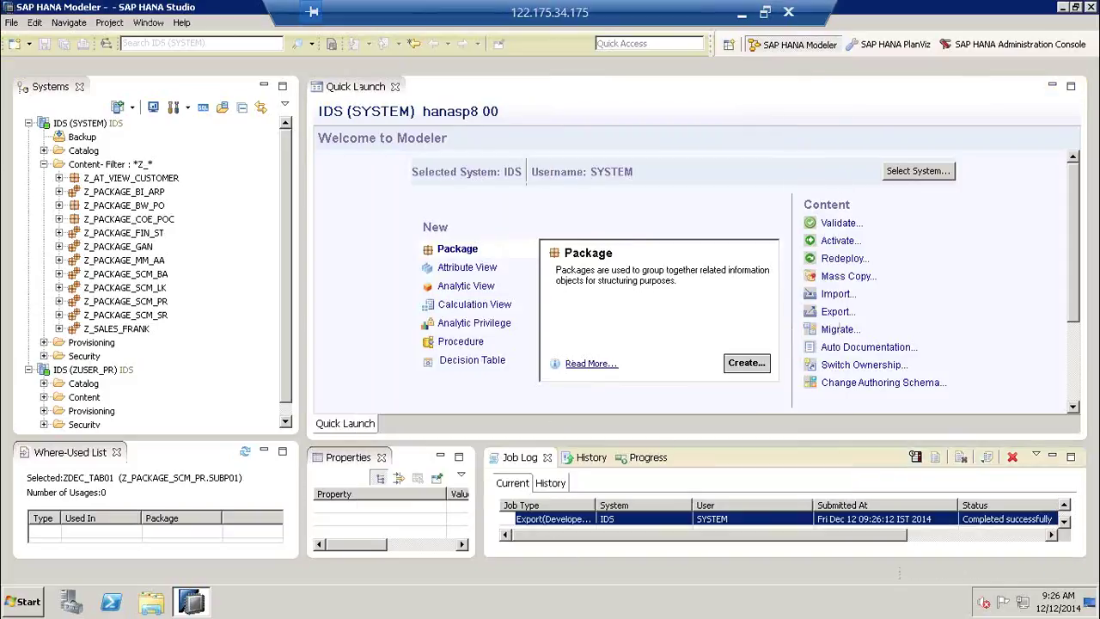
- Check the exported attribute view files in IDS > Z_PACKAGE_SCM_SR > SUBP01 > attributeviews on the Desktop, and close the folder
{"action": "left_click", "coordinate": [1091, 604]}
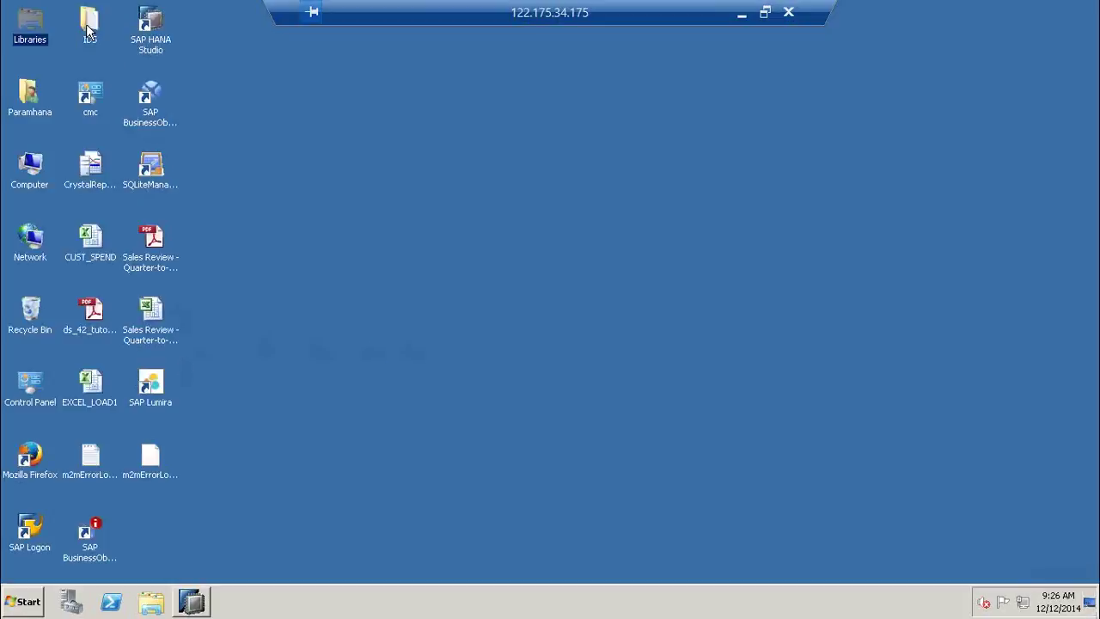
{"action": "double_click", "coordinate": [90, 31]}
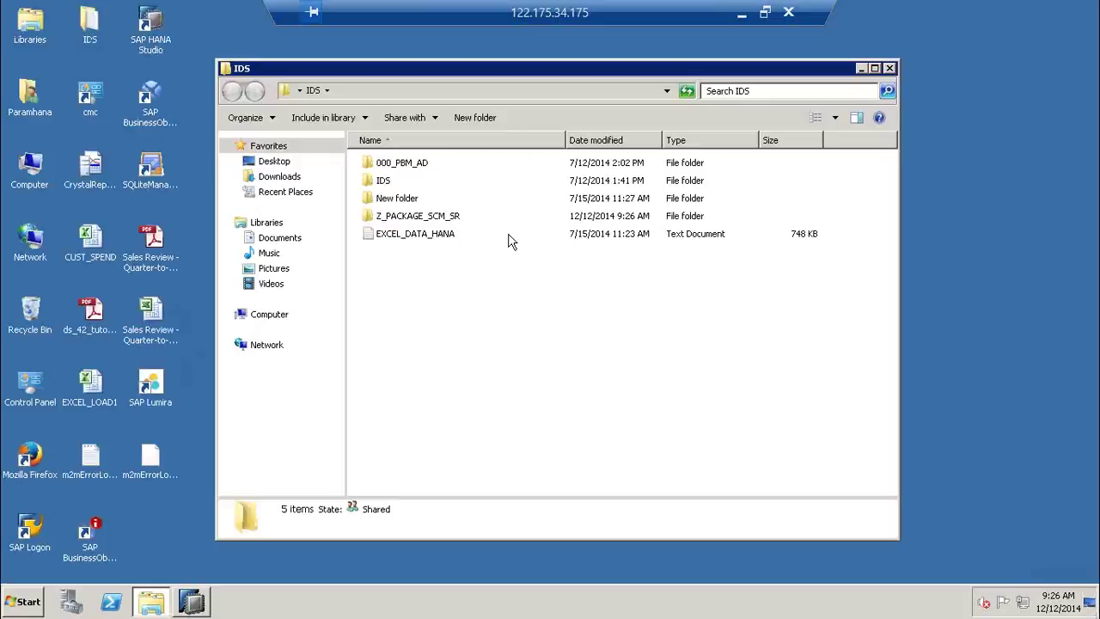
{"action": "double_click", "coordinate": [387, 184]}
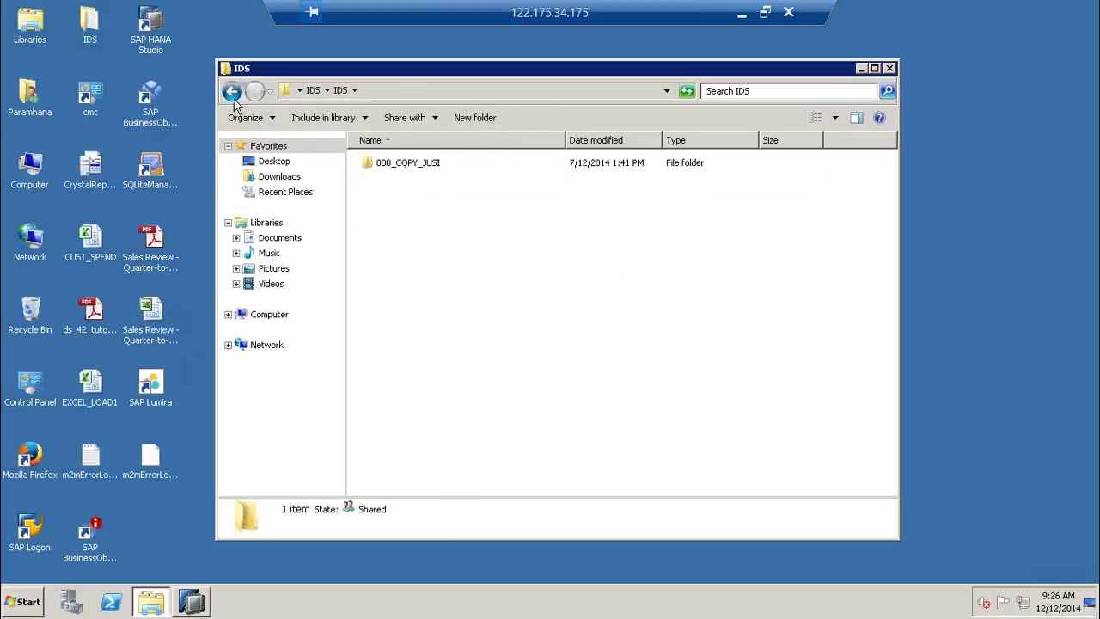
{"action": "left_click", "coordinate": [232, 90]}
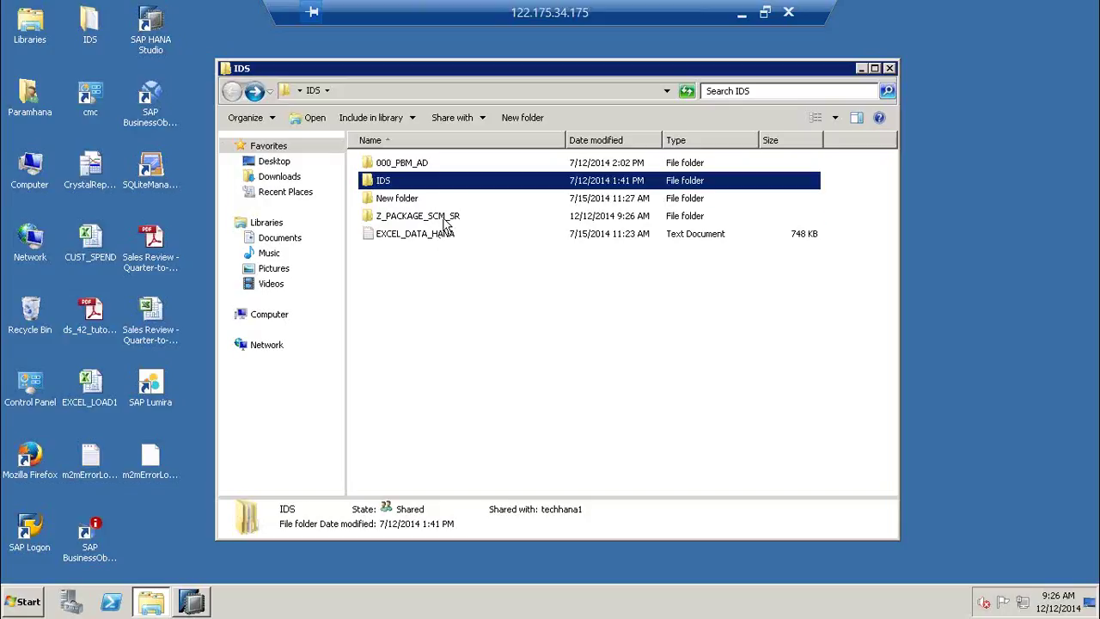
{"action": "double_click", "coordinate": [442, 218]}
{"action": "double_click", "coordinate": [413, 168]}
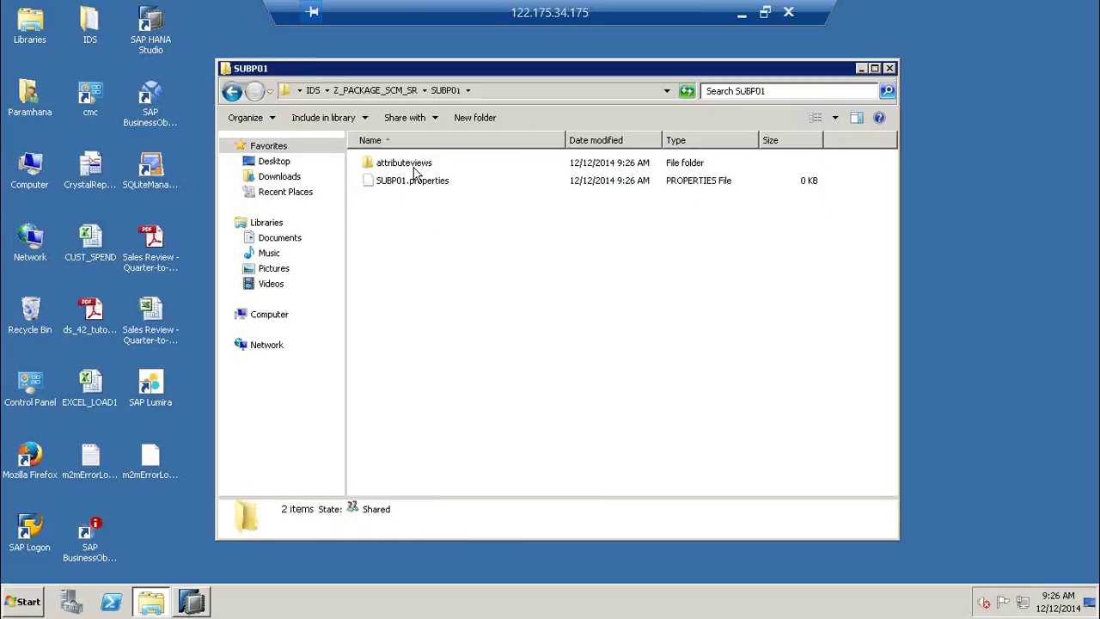
{"action": "double_click", "coordinate": [415, 168]}
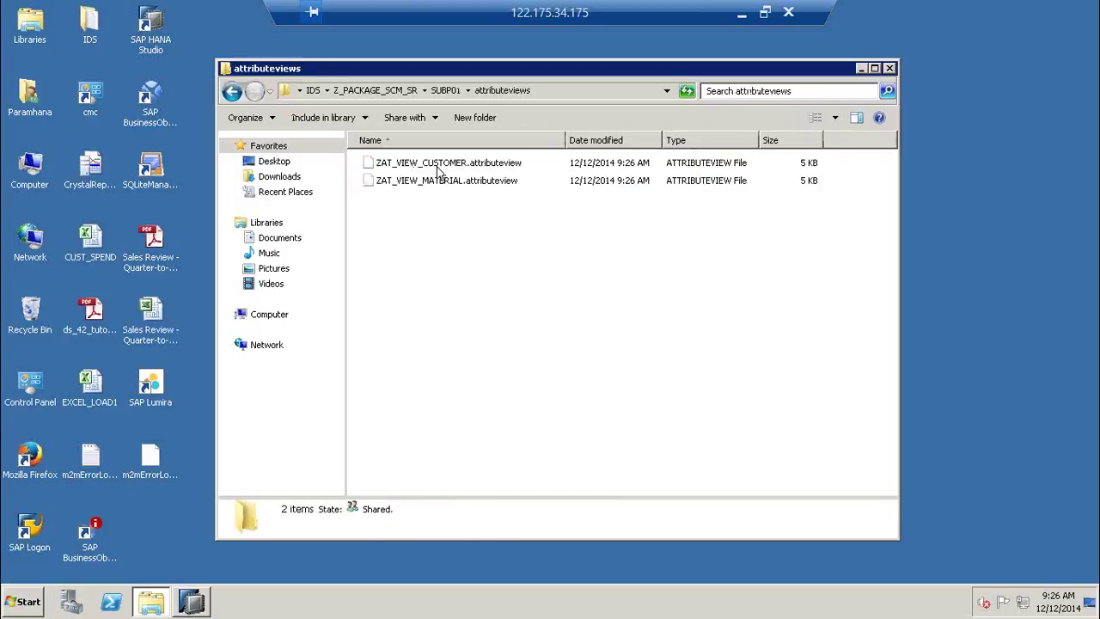
{"action": "left_click", "coordinate": [440, 182]}
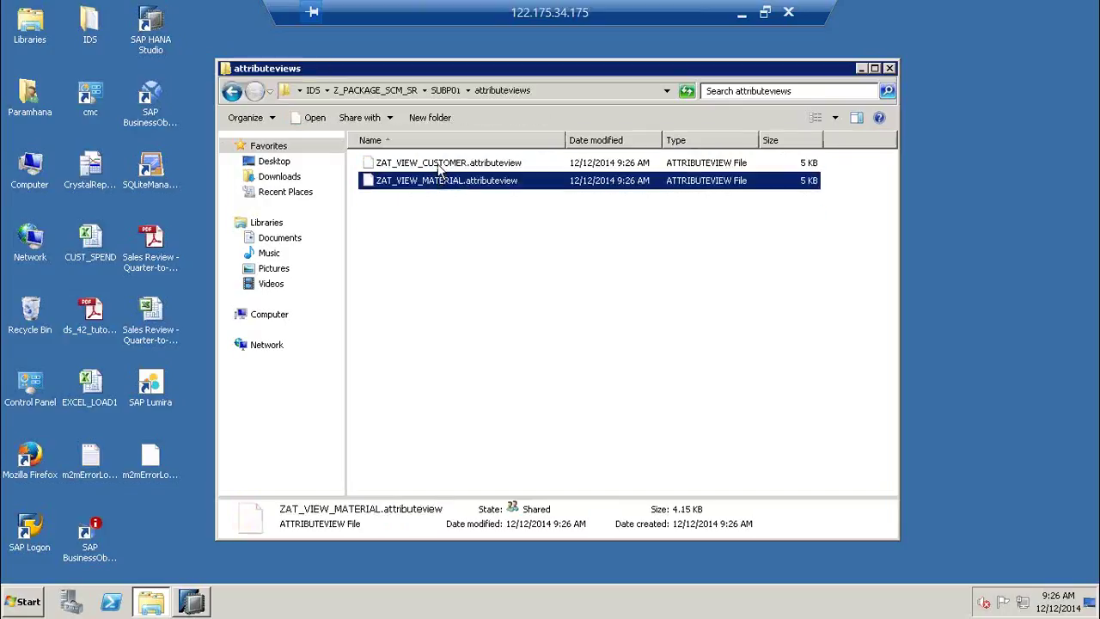
{"action": "left_click", "coordinate": [439, 165]}
{"action": "double_click", "coordinate": [225, 68]}
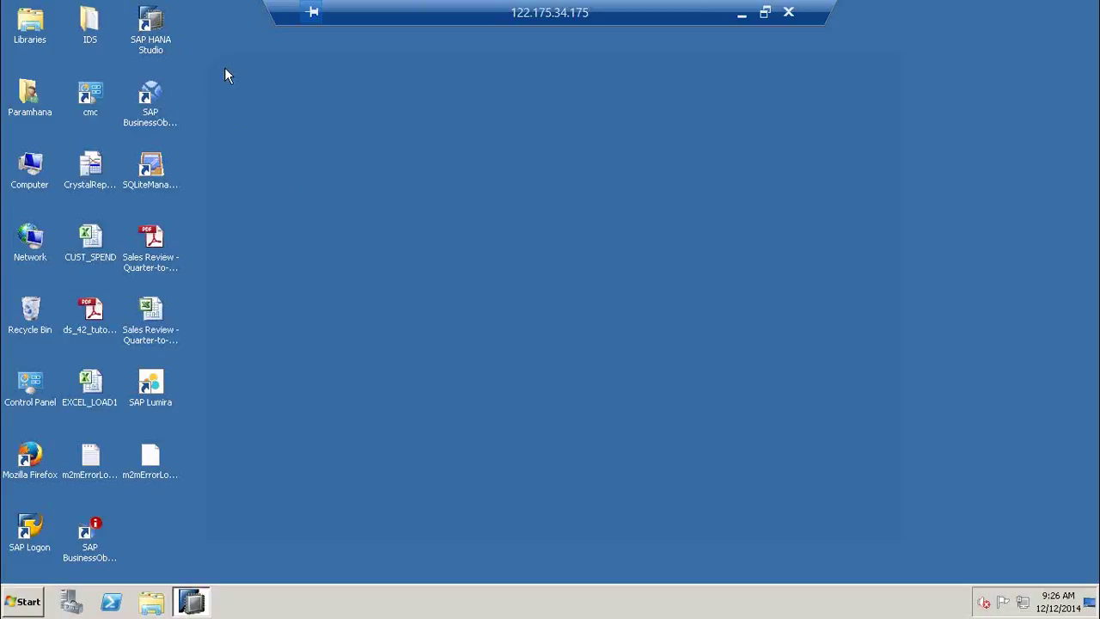
- Switch back to SAP HANA Studio and start a content import with Developer Mode under SAP HANA Content as the source
{"action": "left_click", "coordinate": [193, 601]}
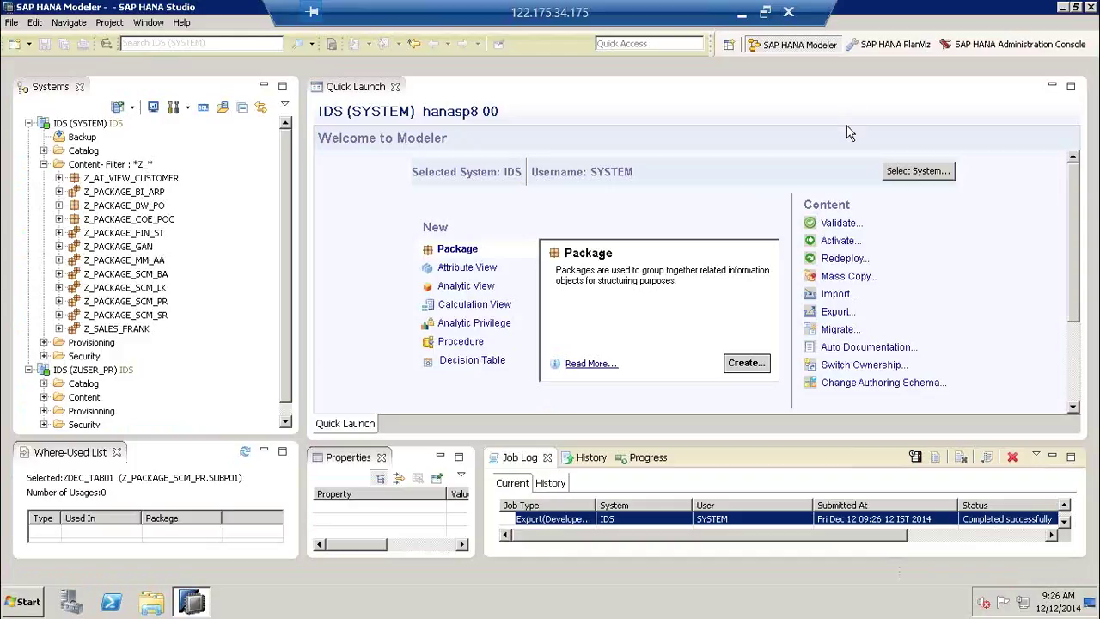
{"action": "left_click", "coordinate": [838, 297]}
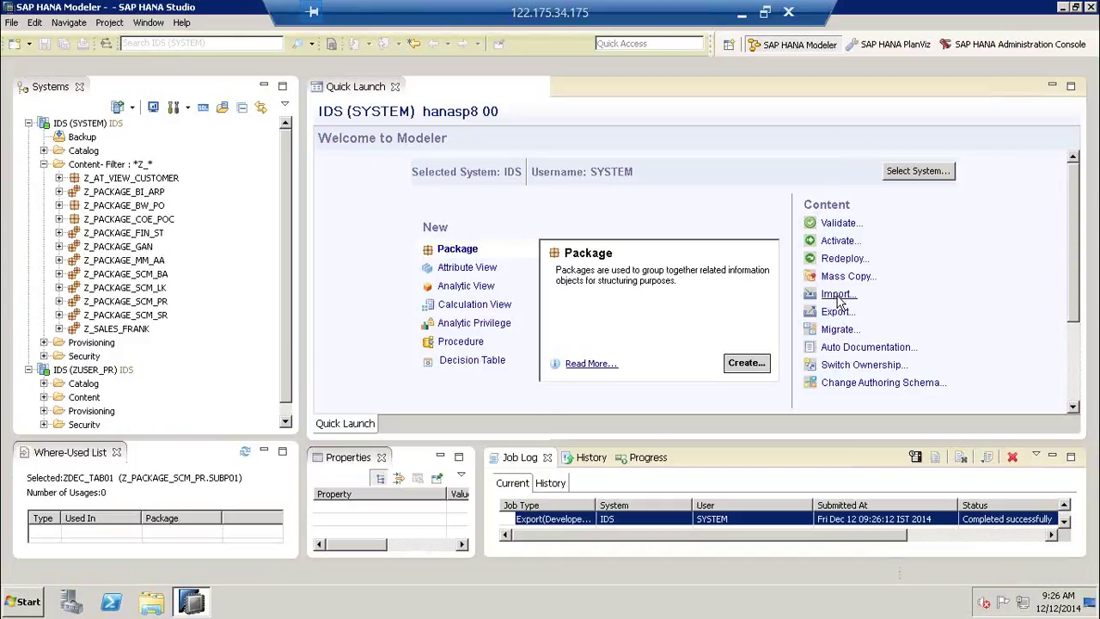
{"action": "left_click", "coordinate": [469, 274]}
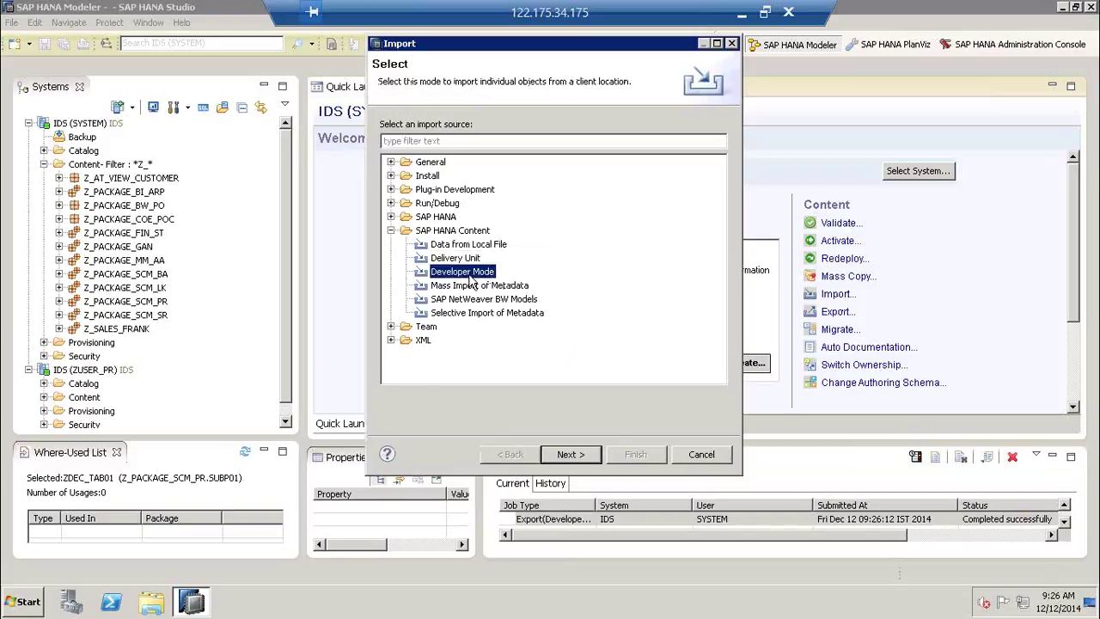
{"action": "left_click", "coordinate": [567, 454]}
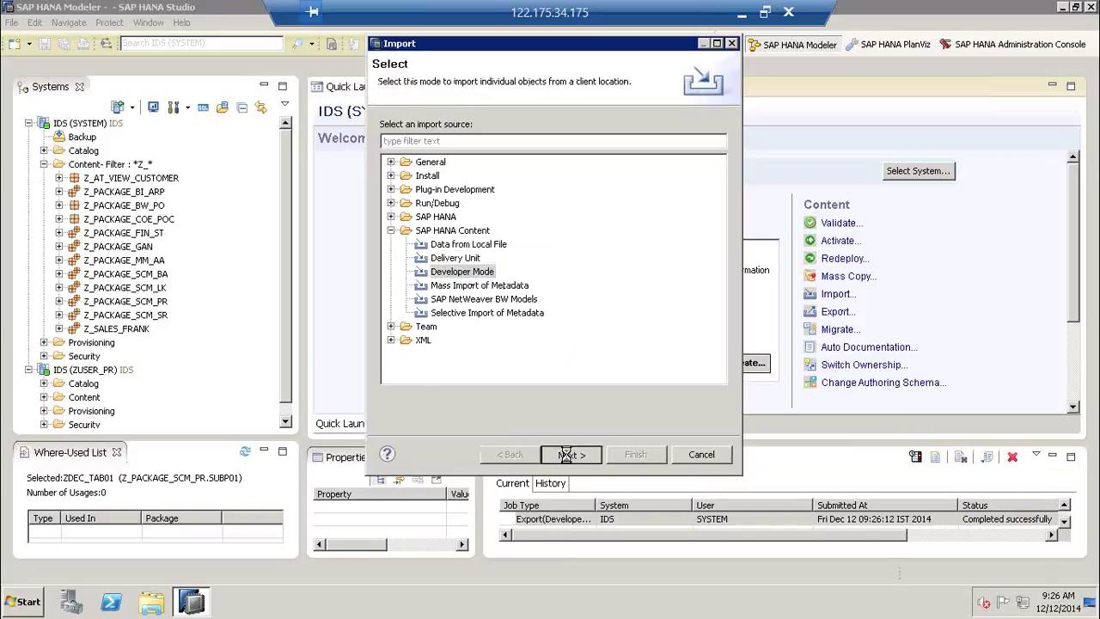
- Set the import's source folder to Z_PACKAGE_SCM_SR inside the Desktop's IDS folder
{"action": "left_click", "coordinate": [805, 139]}
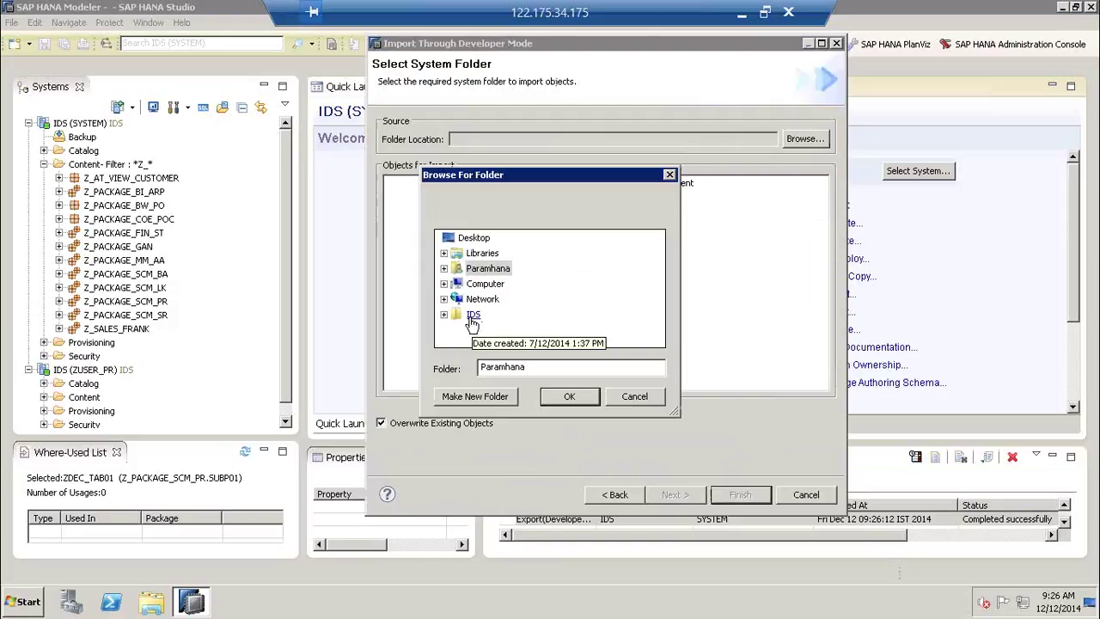
{"action": "double_click", "coordinate": [472, 316]}
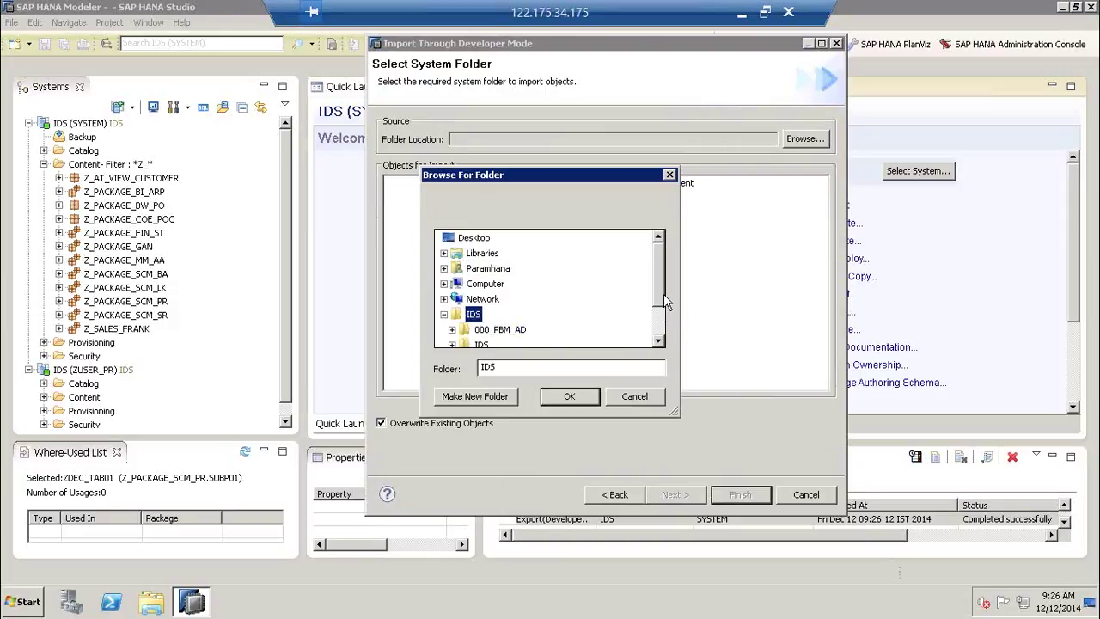
{"action": "scroll", "coordinate": [516, 331], "scroll_direction": "down", "scroll_amount": 1}
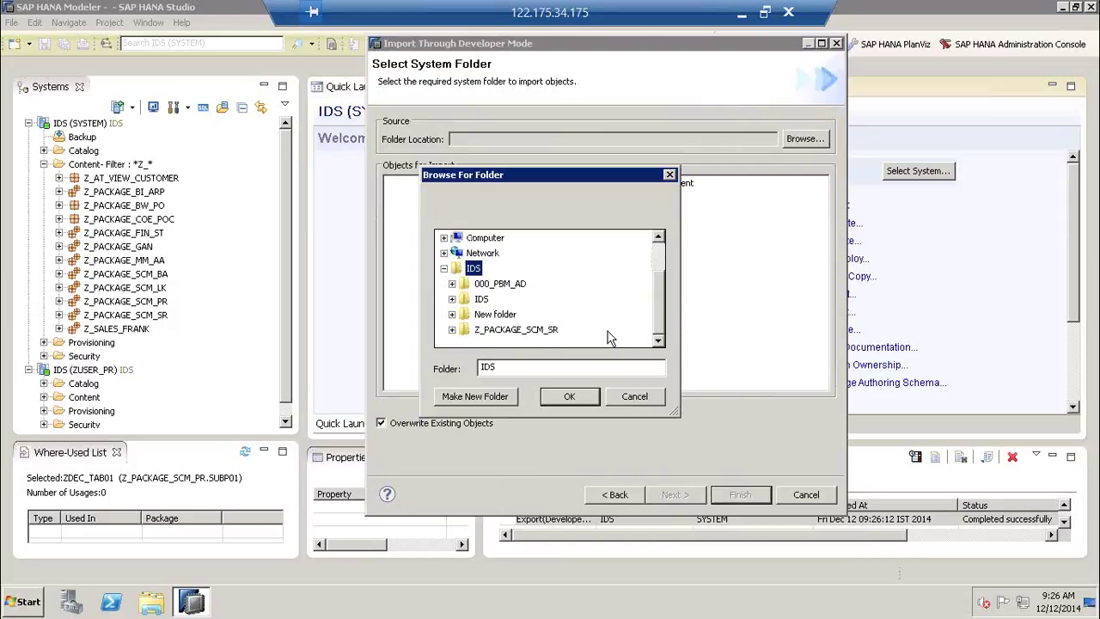
{"action": "double_click", "coordinate": [489, 331]}
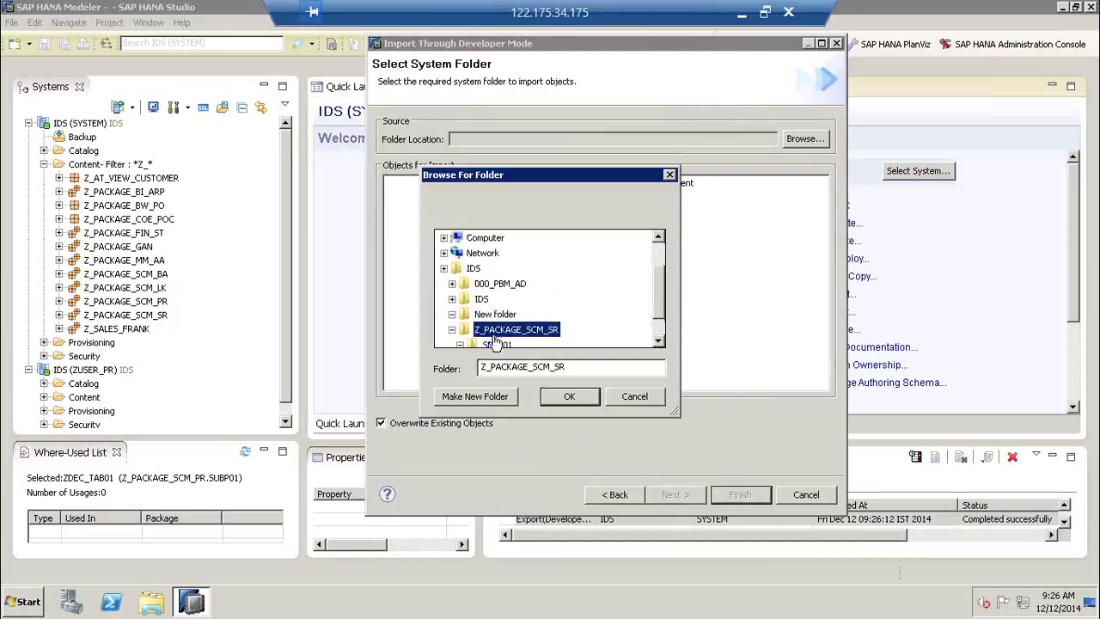
{"action": "left_click", "coordinate": [571, 396]}
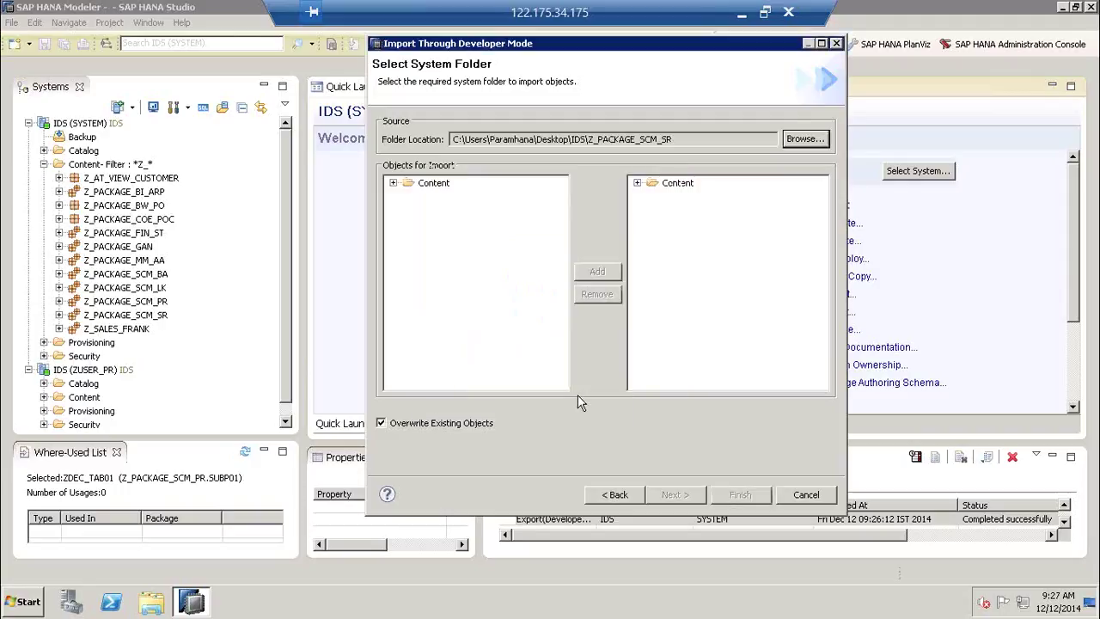
- Add the attribute view ZAT_VIEW_CUSTOMER from SUBP01 to the objects for import and run the import
{"action": "left_click", "coordinate": [392, 184]}
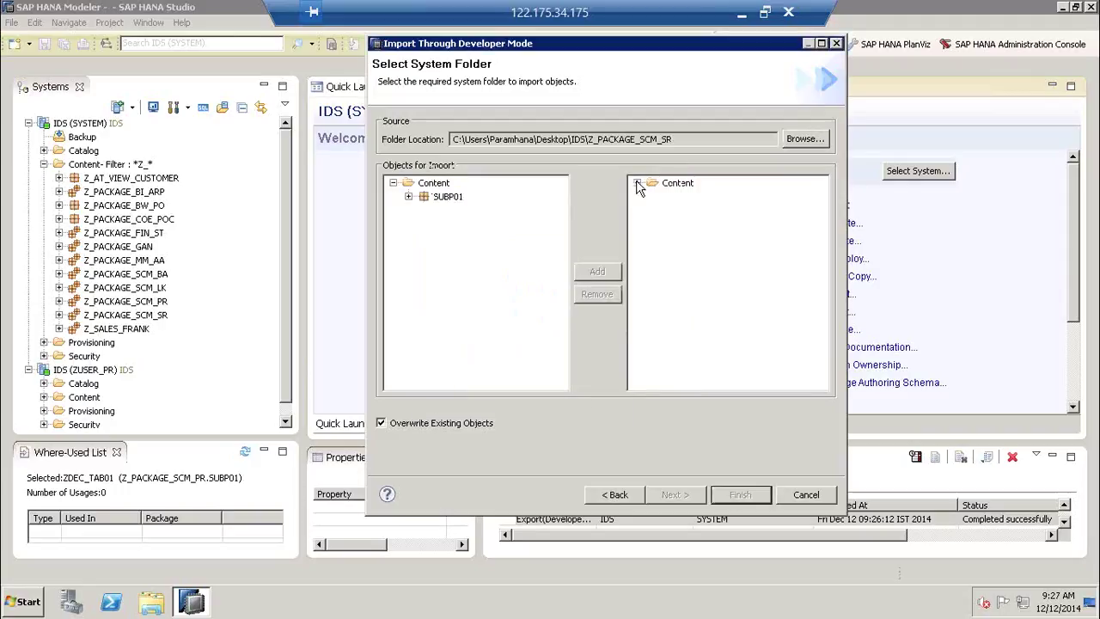
{"action": "left_click", "coordinate": [409, 196]}
{"action": "left_click", "coordinate": [422, 211]}
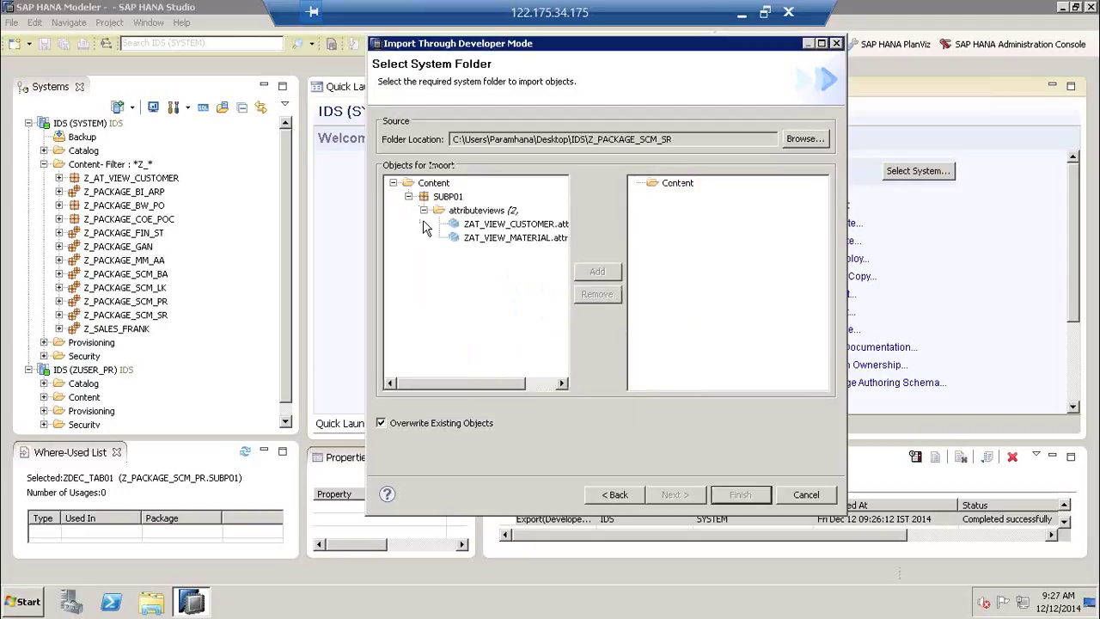
{"action": "left_click", "coordinate": [541, 225]}
{"action": "left_click", "coordinate": [597, 271]}
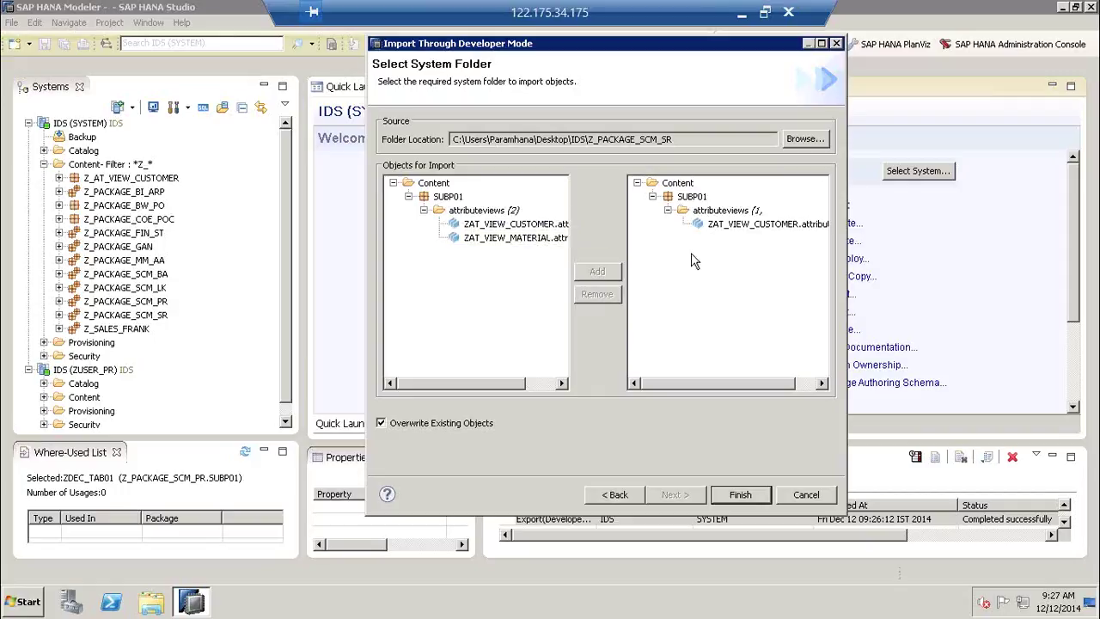
{"action": "left_click", "coordinate": [744, 226]}
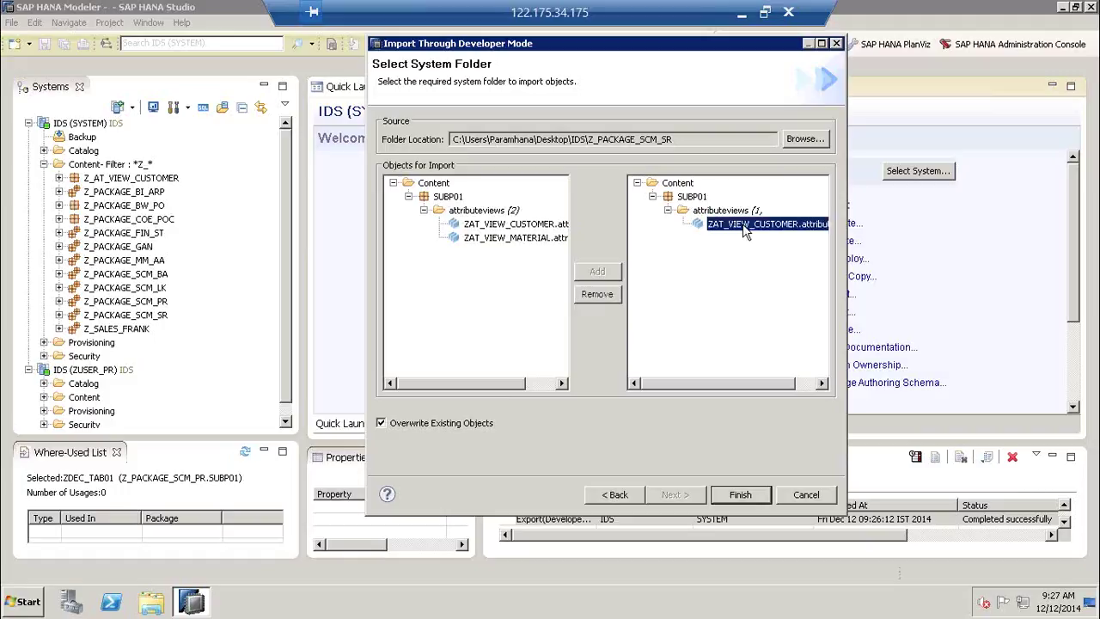
{"action": "left_click", "coordinate": [741, 496]}
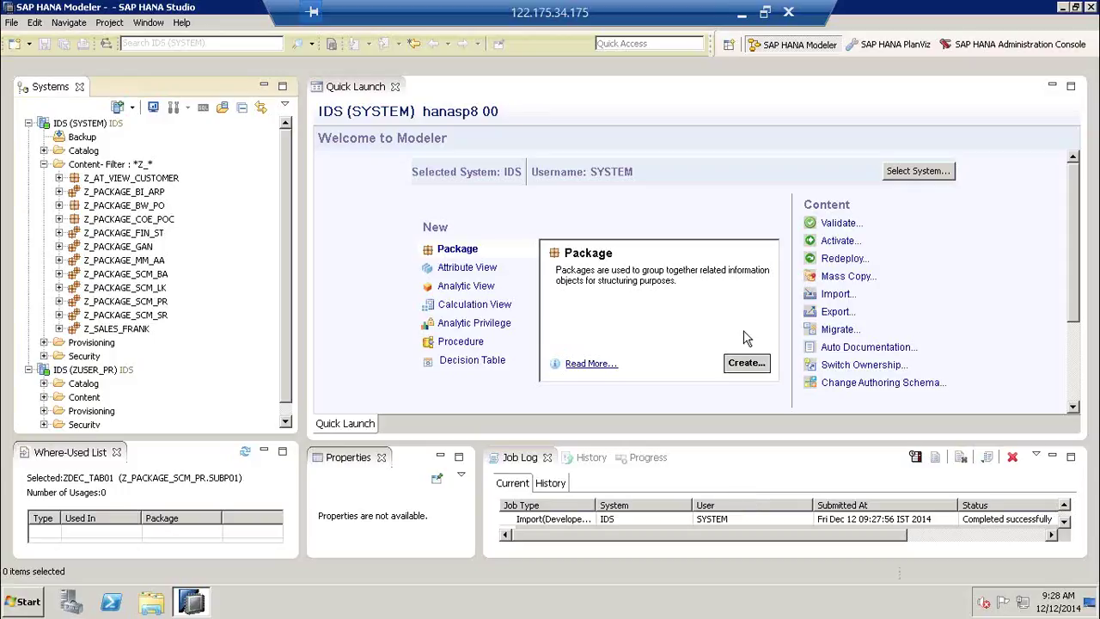
- Start a new content export with SAP Support Mode under SAP HANA Content as the export destination
{"action": "left_click", "coordinate": [840, 316]}
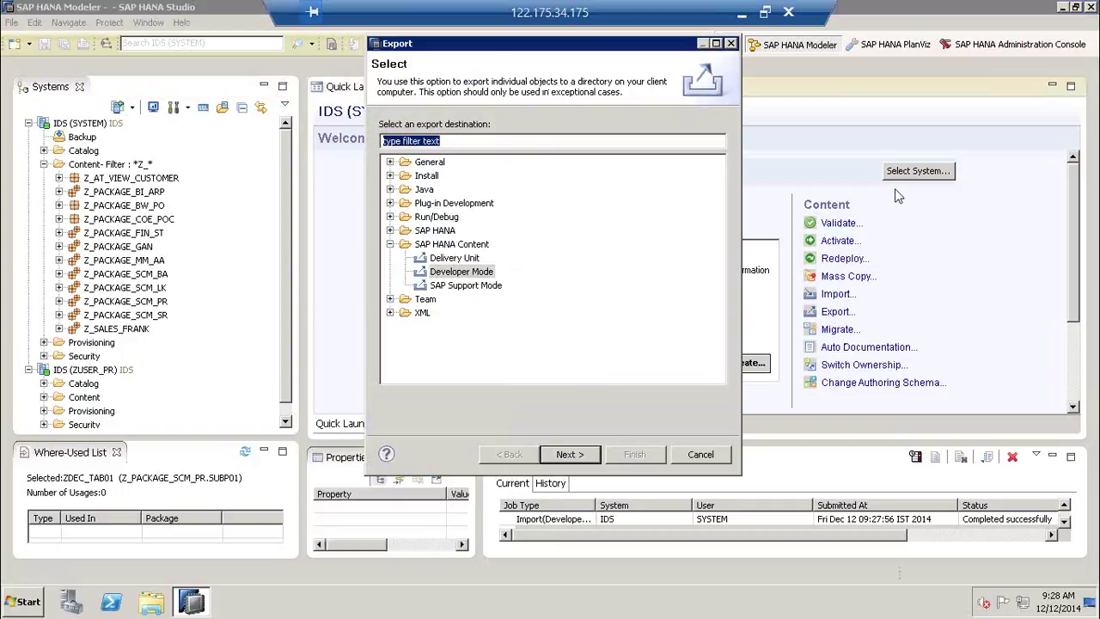
{"action": "left_click", "coordinate": [460, 273]}
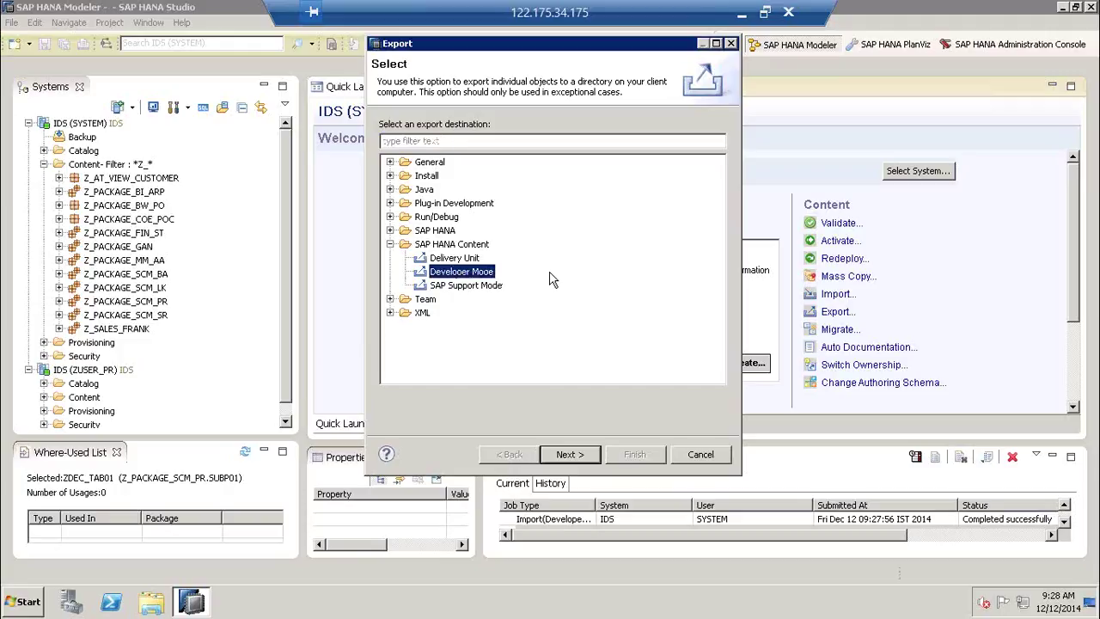
{"action": "left_click", "coordinate": [474, 289]}
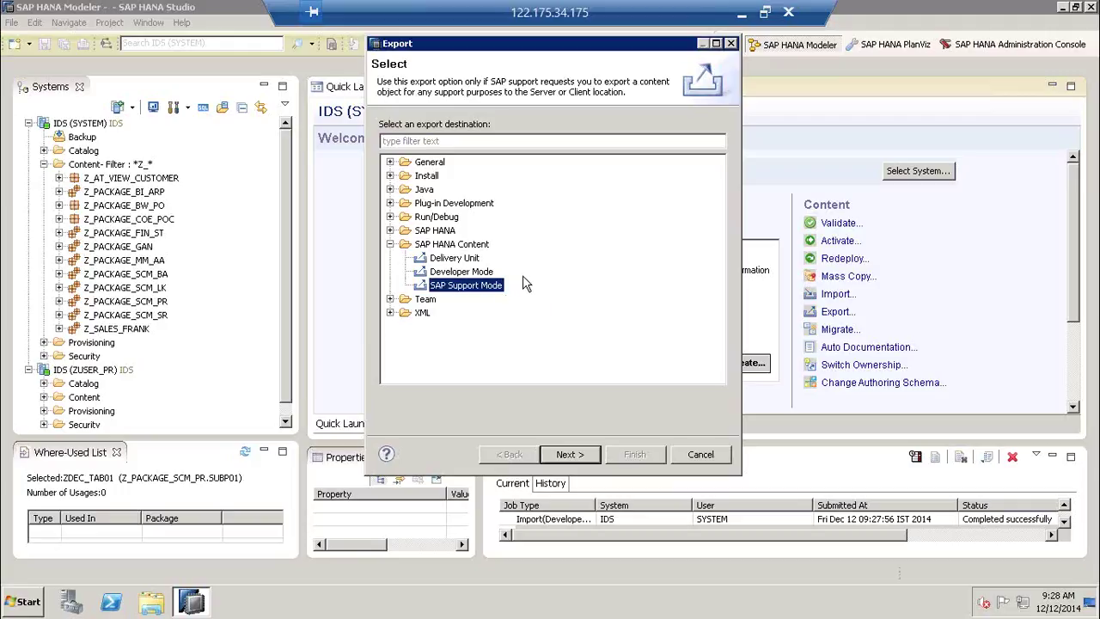
{"action": "left_click", "coordinate": [572, 454]}
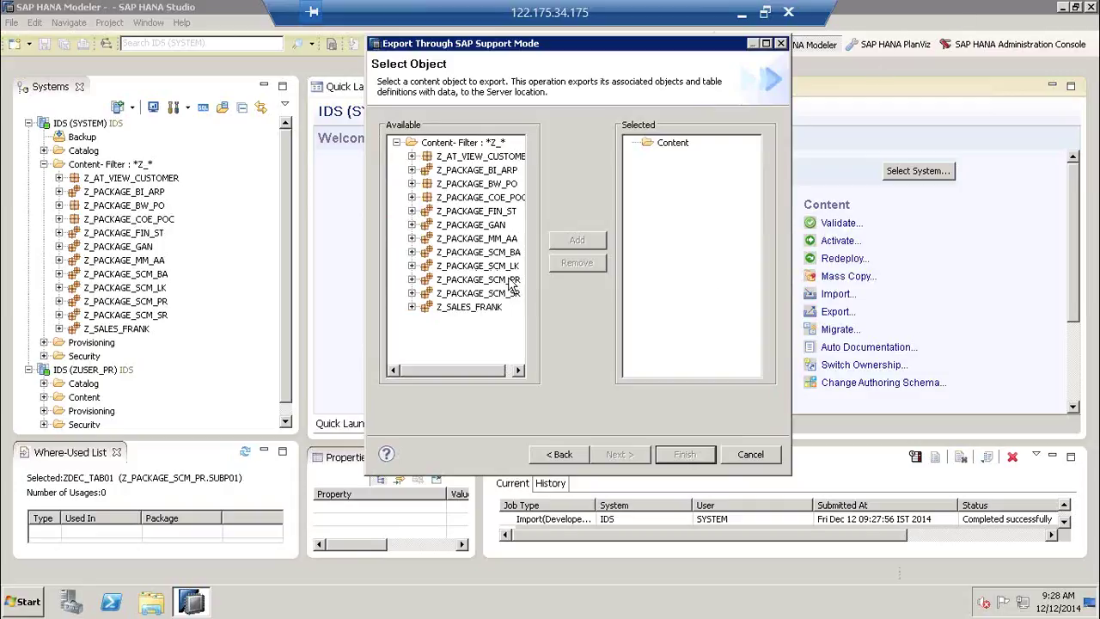
- Export the attribute view ZAT_VIEW_DR_CUSTOMER from subpackage SUBP01 of Z_PACKAGE_SCM_PR through SAP Support Mode
{"action": "left_click", "coordinate": [412, 294]}
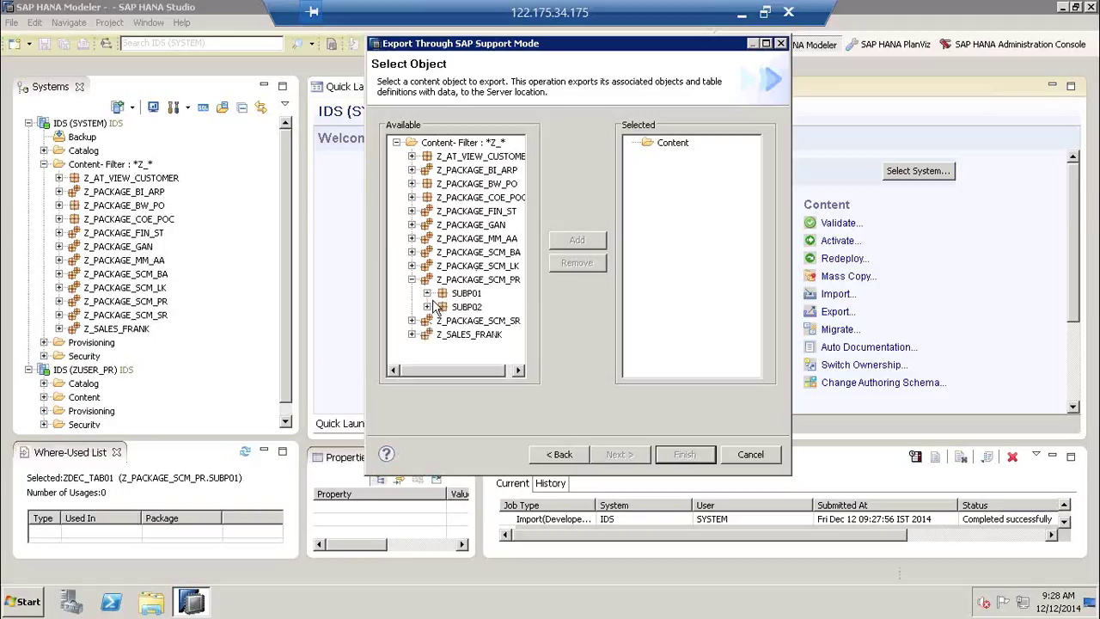
{"action": "left_click", "coordinate": [427, 294]}
{"action": "left_click", "coordinate": [443, 320]}
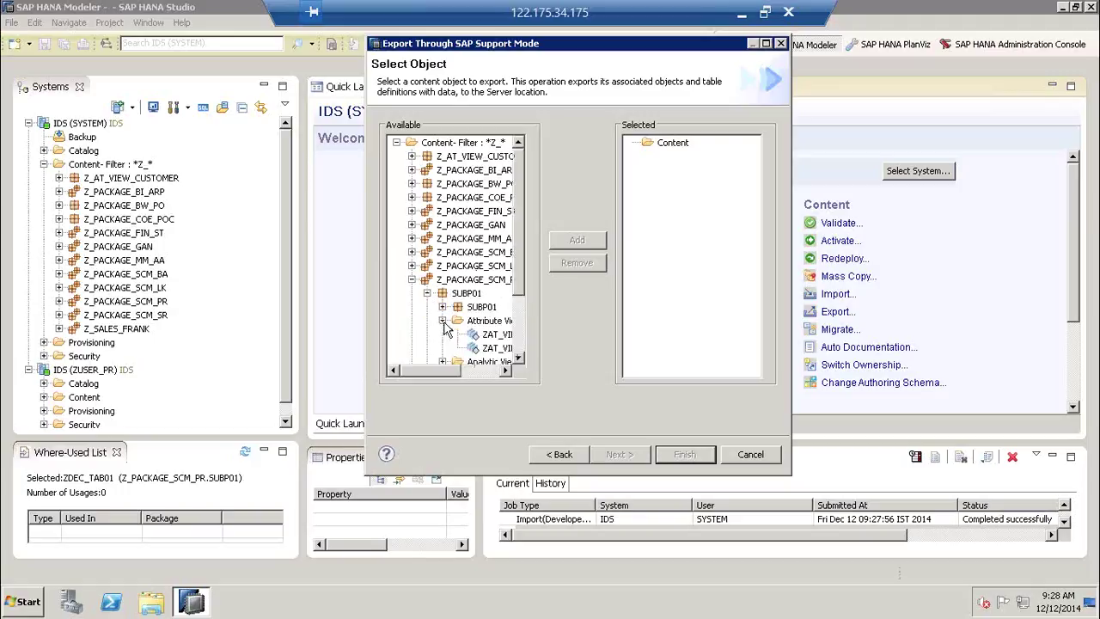
{"action": "left_click", "coordinate": [496, 334]}
{"action": "left_click", "coordinate": [597, 237]}
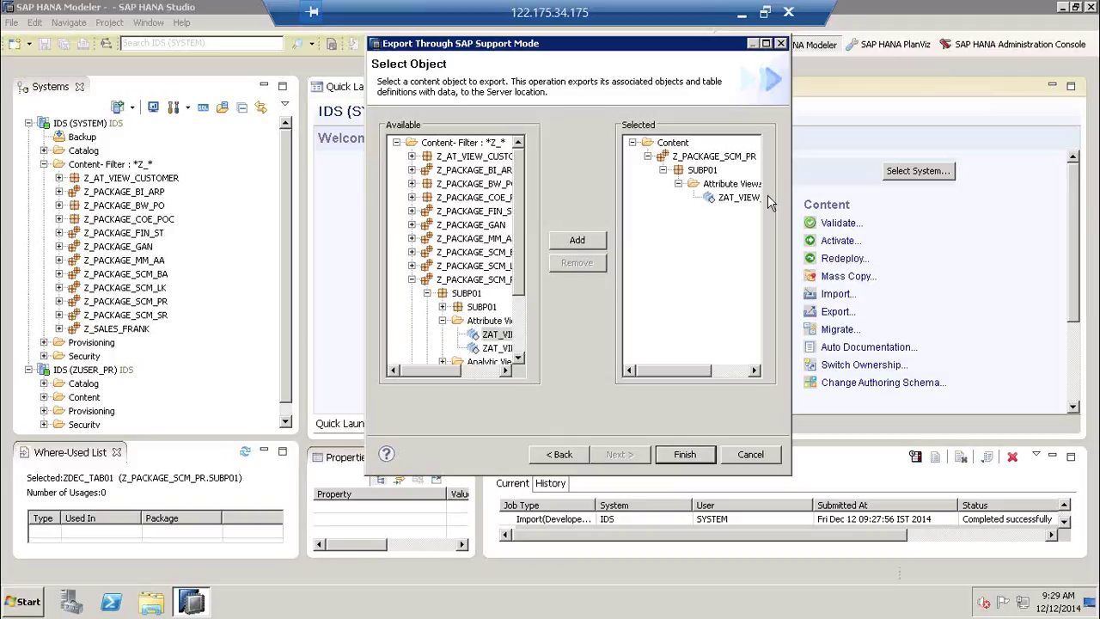
{"action": "left_click", "coordinate": [693, 459]}
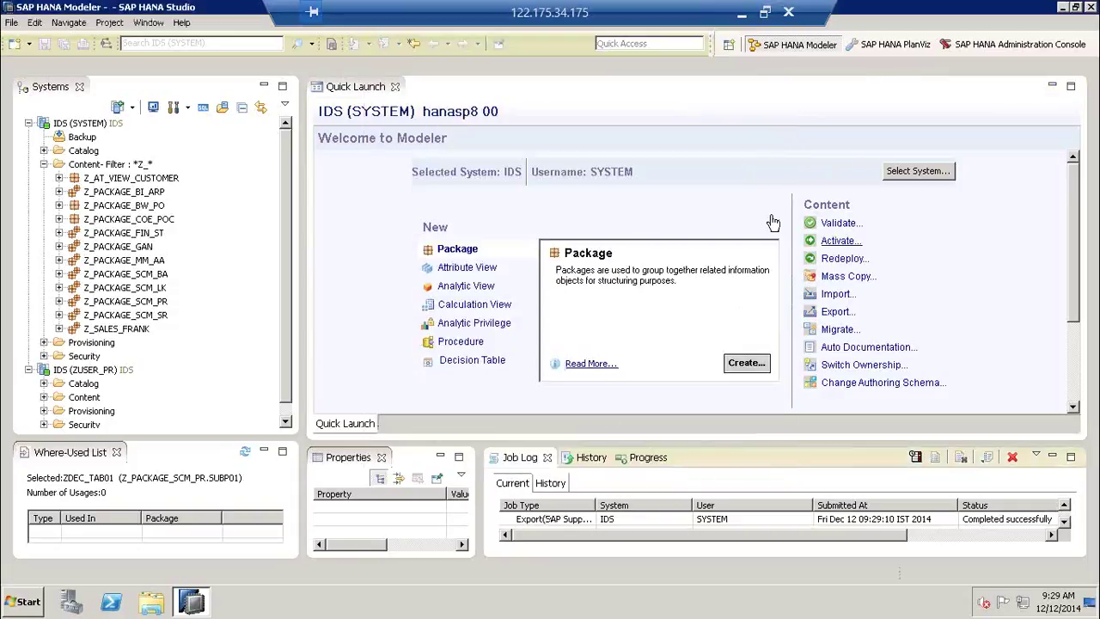
- Open the job details of the SAP Support Mode export and examine the exported model and the export location on the server
{"action": "left_click", "coordinate": [1043, 522]}
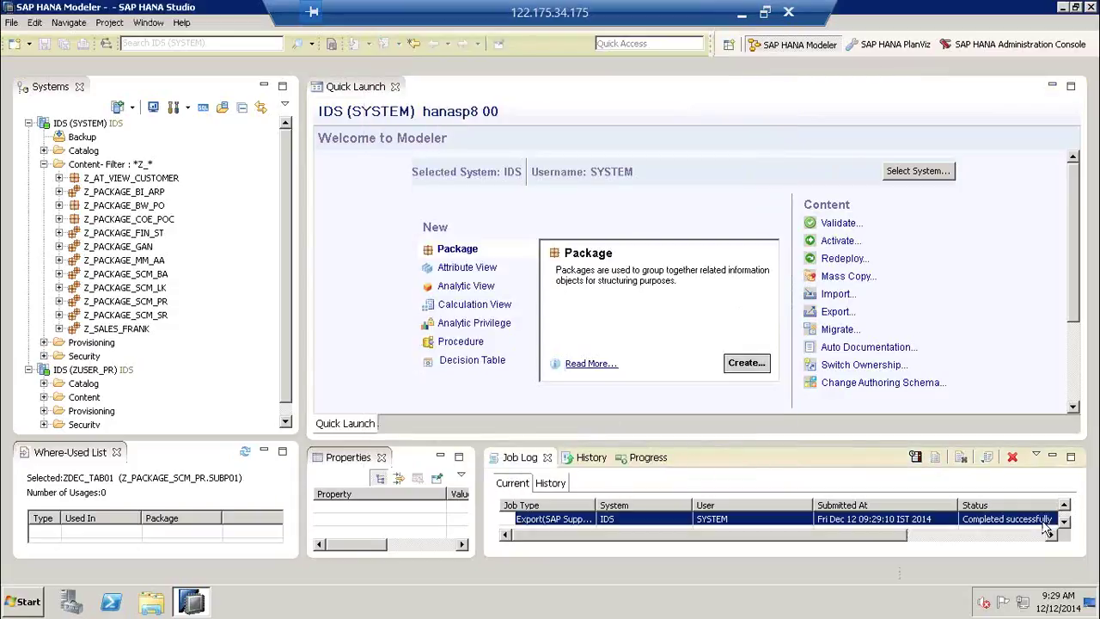
{"action": "double_click", "coordinate": [583, 521]}
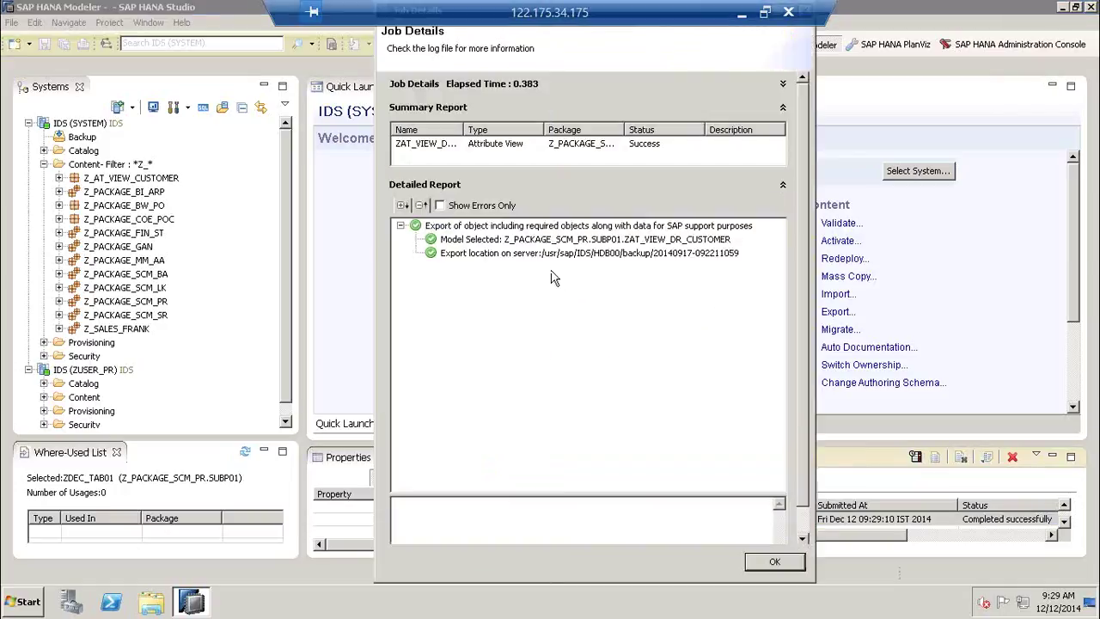
{"action": "left_click", "coordinate": [659, 242]}
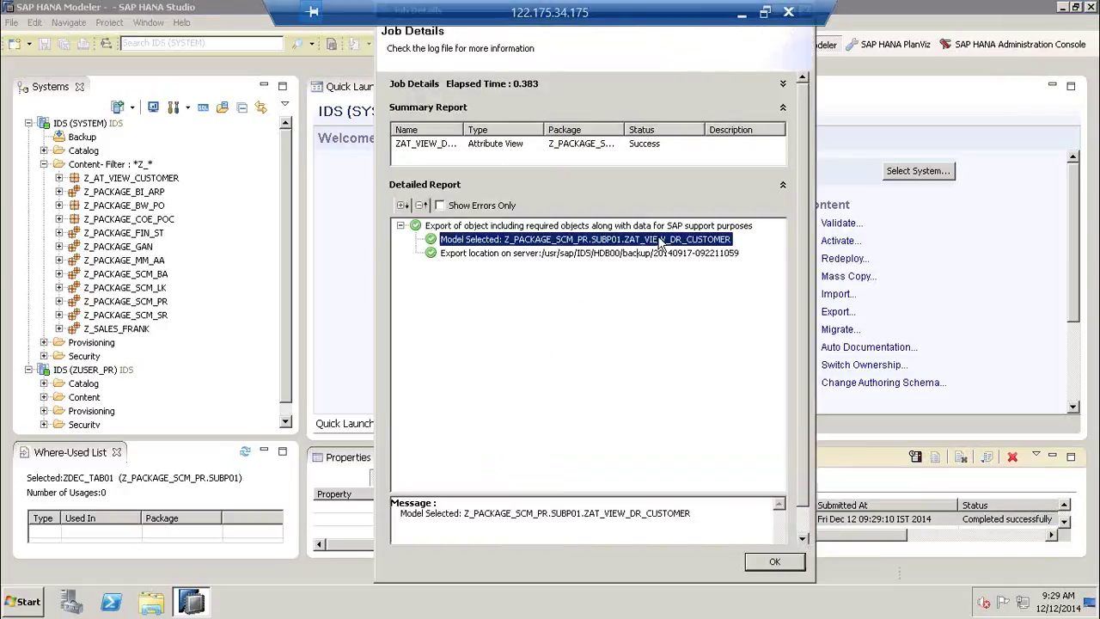
{"action": "key", "text": "Up"}
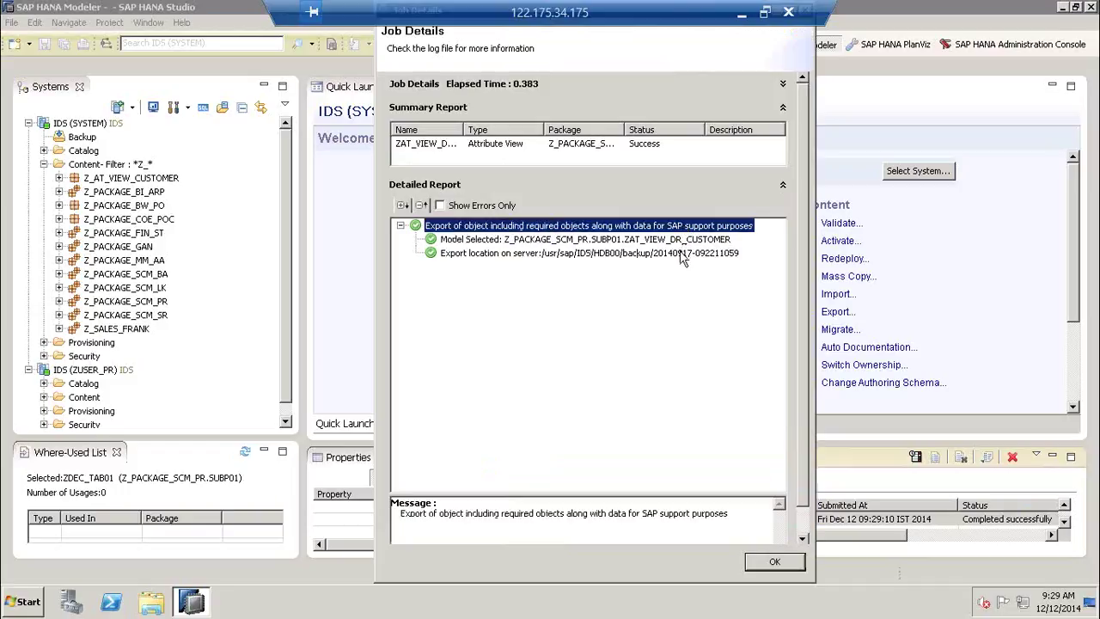
{"action": "left_click", "coordinate": [679, 252]}
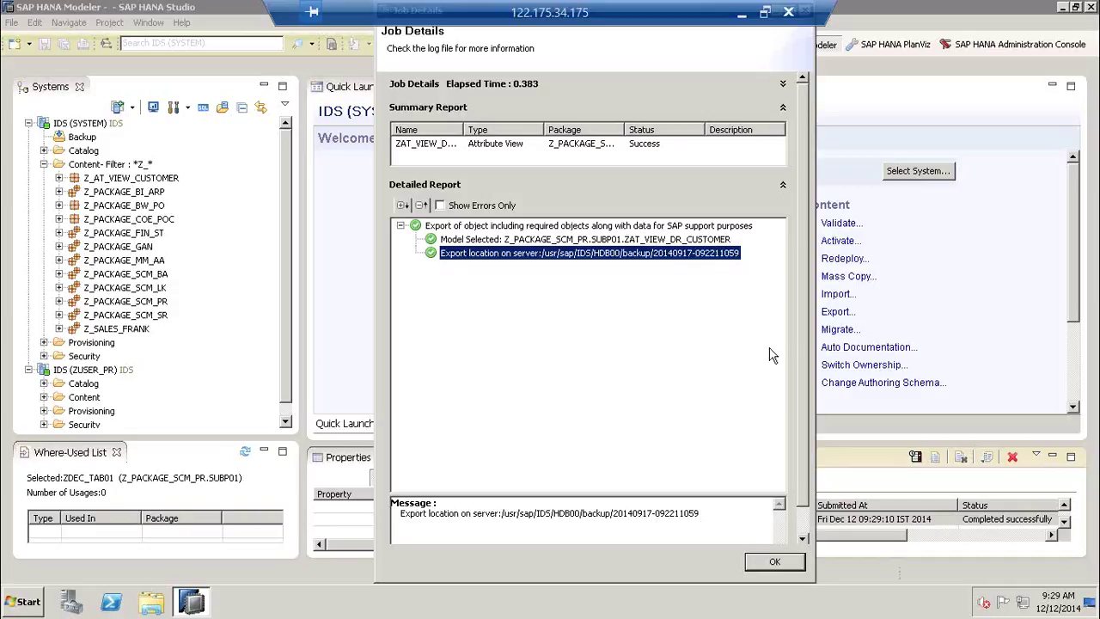
- Close the export job details and restore the remote desktop session from full screen to a window
{"action": "left_click", "coordinate": [769, 562]}
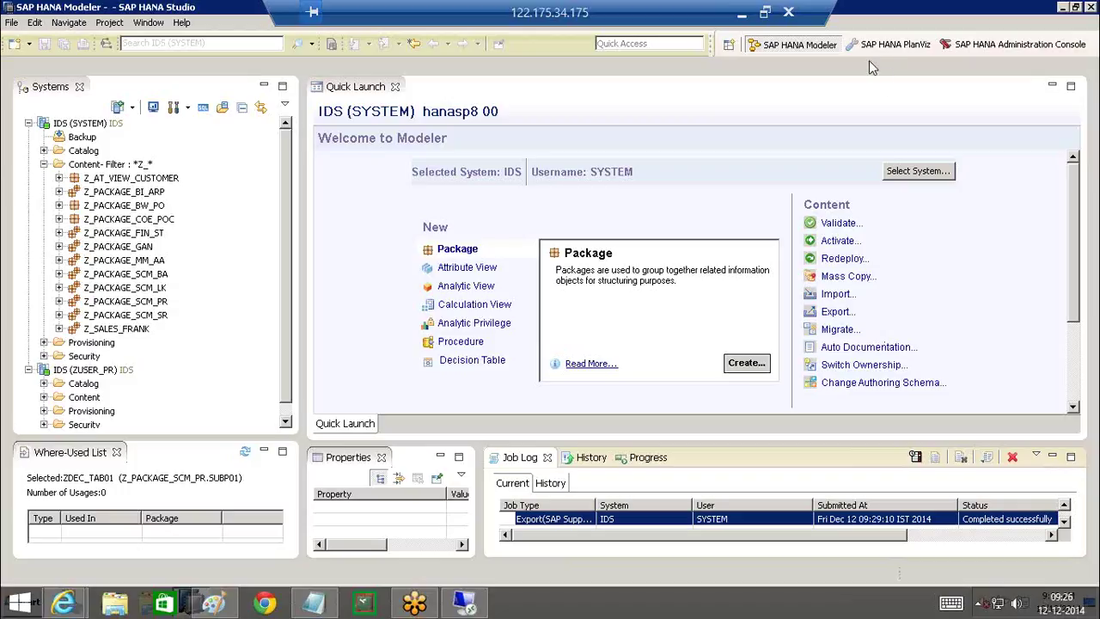
{"action": "left_click", "coordinate": [661, 232]}
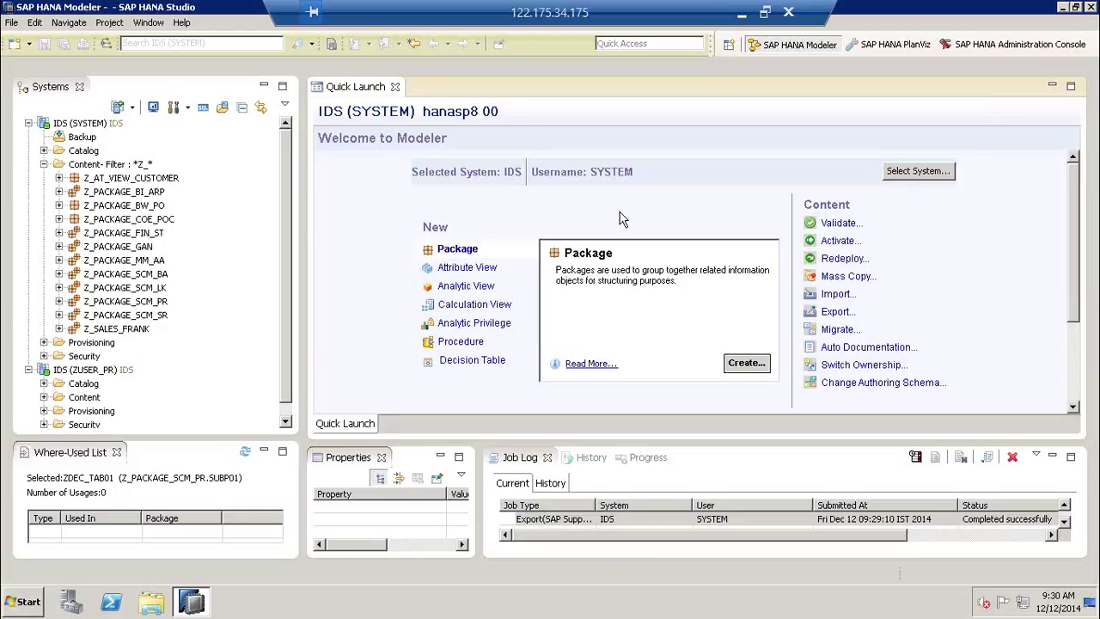
{"action": "left_click", "coordinate": [767, 13]}
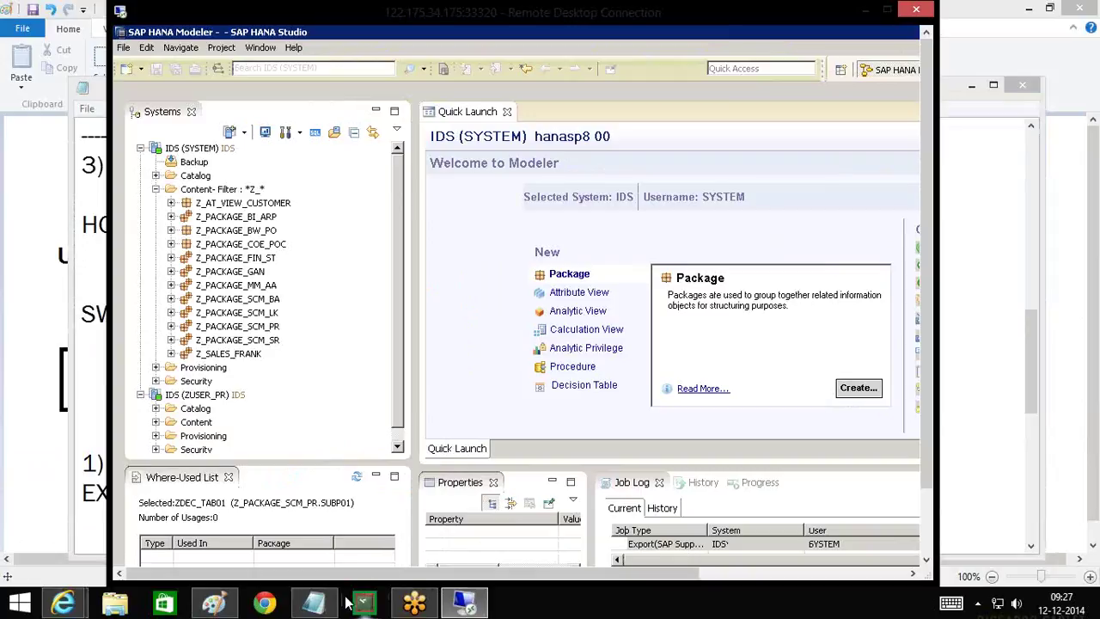
- Switch to the Notepad notes and add a separator line of equals signs followed by blank lines after the DEVELOPER TYPE entry
{"action": "left_click", "coordinate": [314, 604]}
{"action": "key", "text": "ctrl+End"}
{"action": "type", "text": "====================================="}
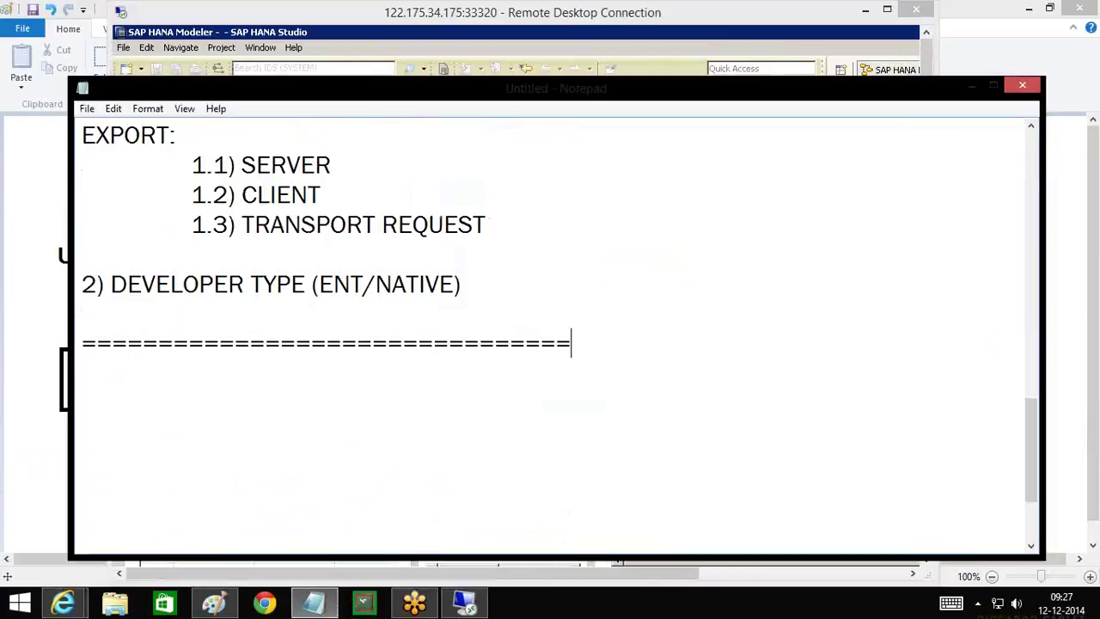
{"action": "key", "text": "Return"}
{"action": "key", "text": "Return"}
{"action": "key", "text": "Return"}
{"action": "key", "text": "Return"}
{"action": "key", "text": "Return"}
{"action": "key", "text": "Return"}
{"action": "key", "text": "Return"}
{"action": "key", "text": "Return"}
{"action": "key", "text": "Return"}
{"action": "key", "text": "Return"}
{"action": "key", "text": "Return"}
{"action": "key", "text": "Return"}
{"action": "key", "text": "Return"}
{"action": "key", "text": "Return"}
{"action": "key", "text": "Return"}
{"action": "key", "text": "Return"}
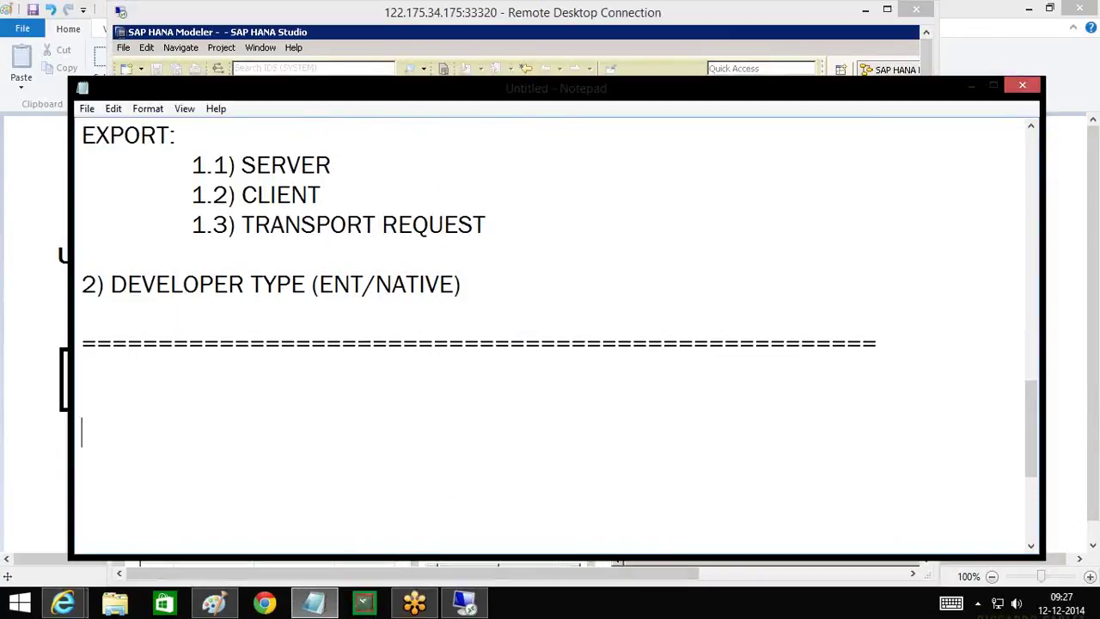
- Write the heading "TROUBLESHOOTING (BASIS/TRANSPORT TEAM)" in the blank area below the separator line
{"action": "left_click", "coordinate": [257, 155]}
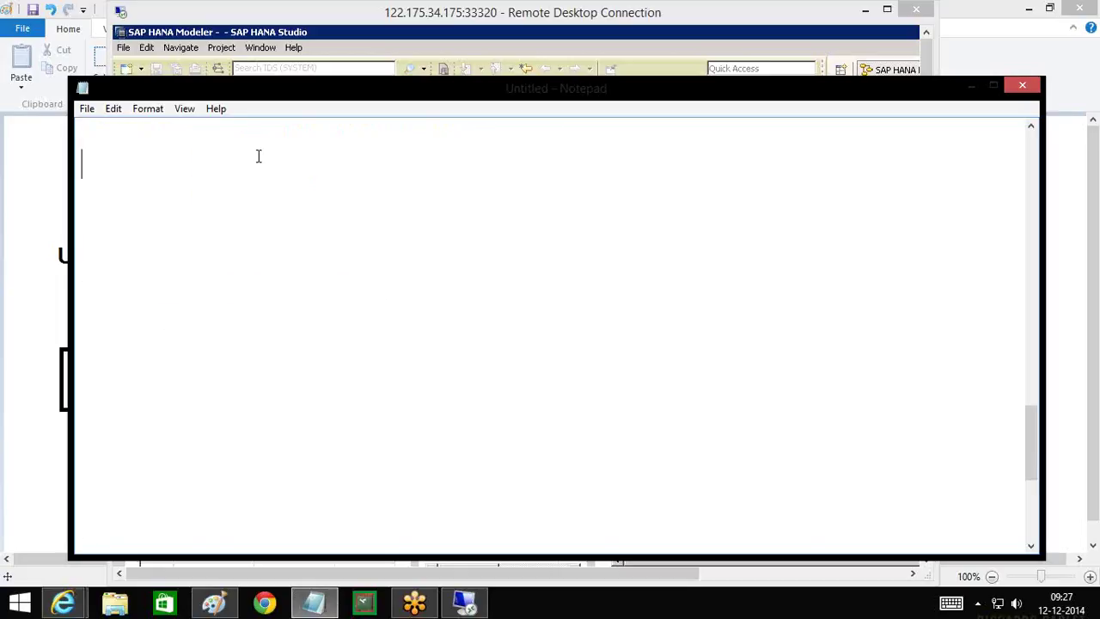
{"action": "type", "text": "TROU"}
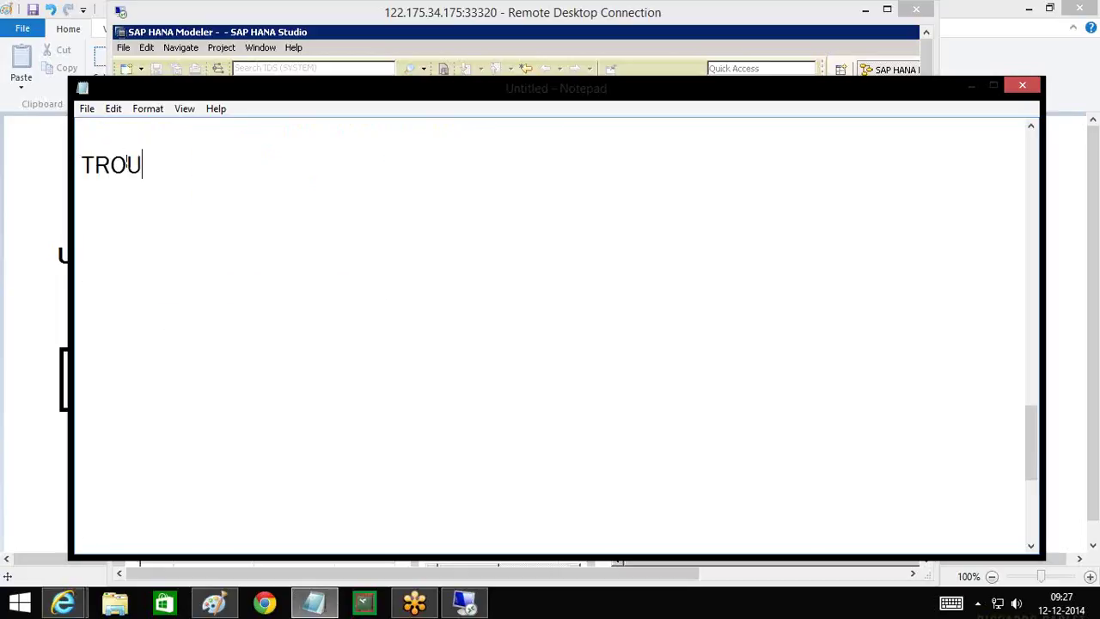
{"action": "type", "text": "BLESHOOTING ("}
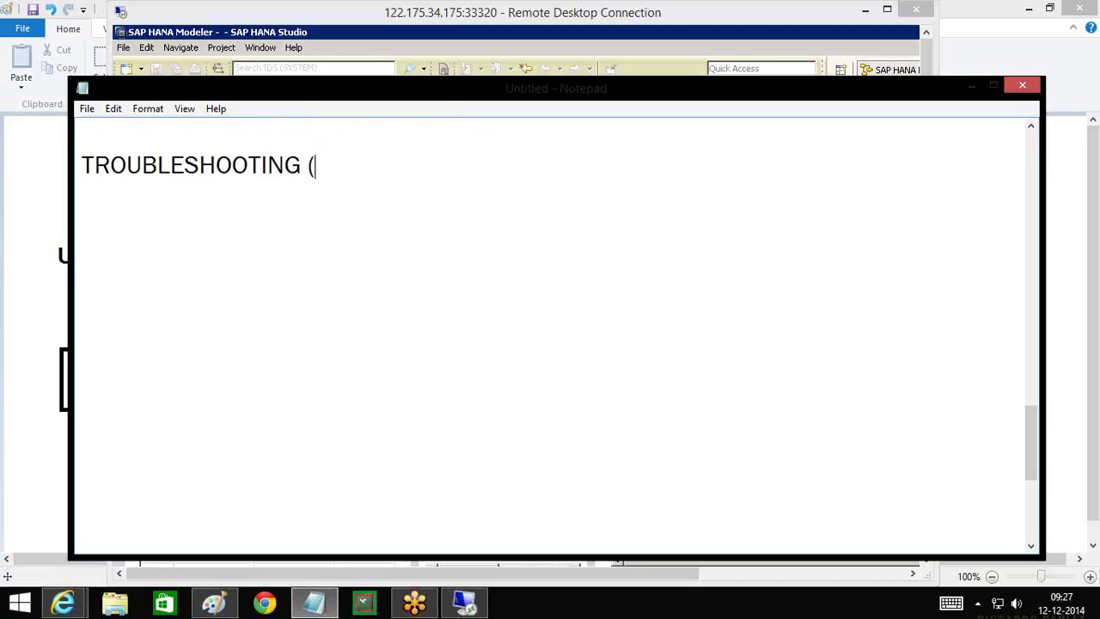
{"action": "type", "text": "BASIS"}
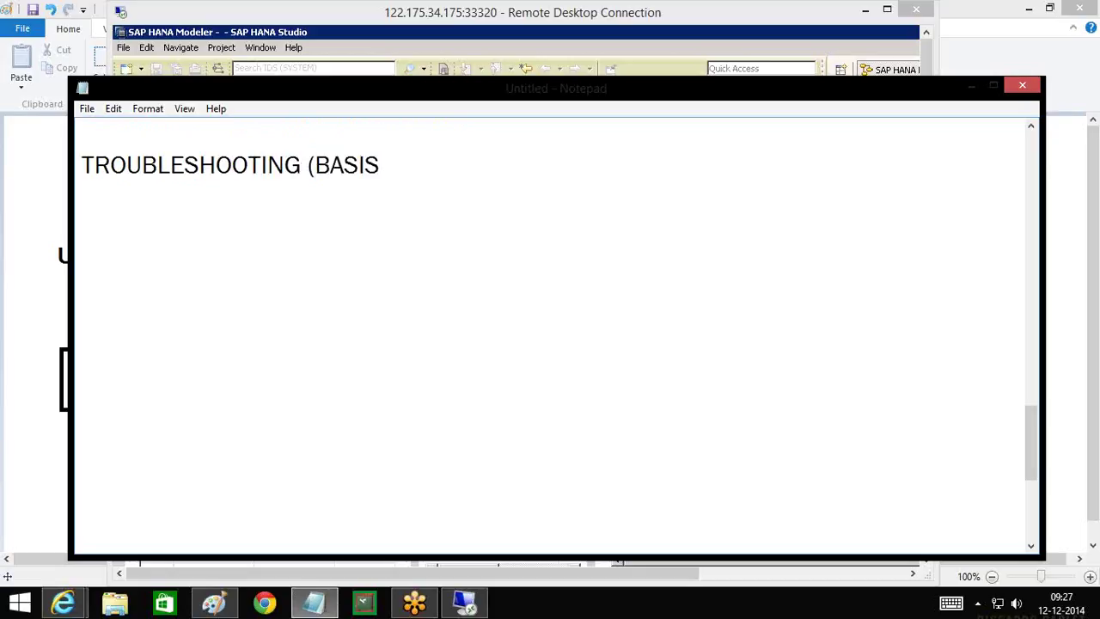
{"action": "type", "text": "/TRAN"}
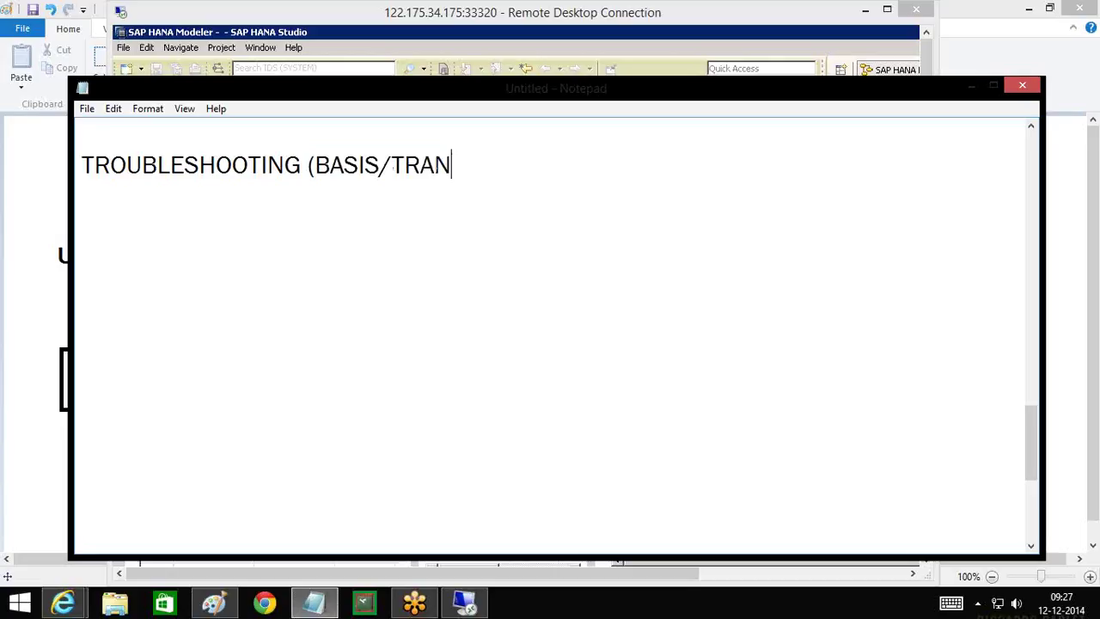
{"action": "type", "text": "SPORT TEAM)"}
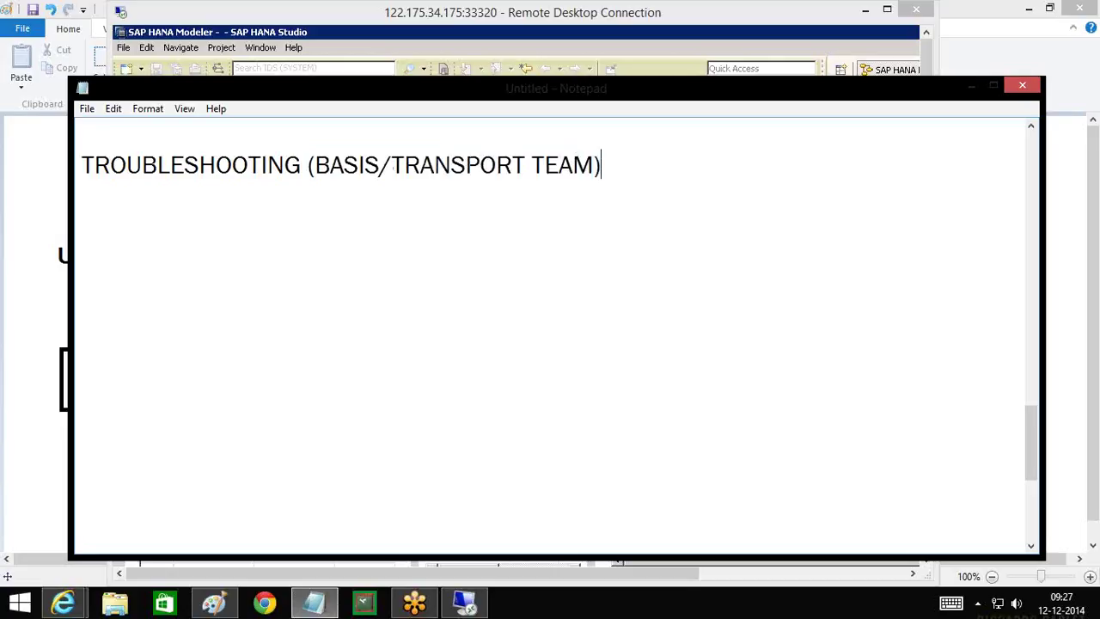
- Leave a blank line under the heading and add point "1) WHEN PERFORMAING A DEL.UNIT TRANSPORT"
{"action": "key", "text": "Return"}
{"action": "key", "text": "Return"}
{"action": "type", "text": "1) WHEN"}
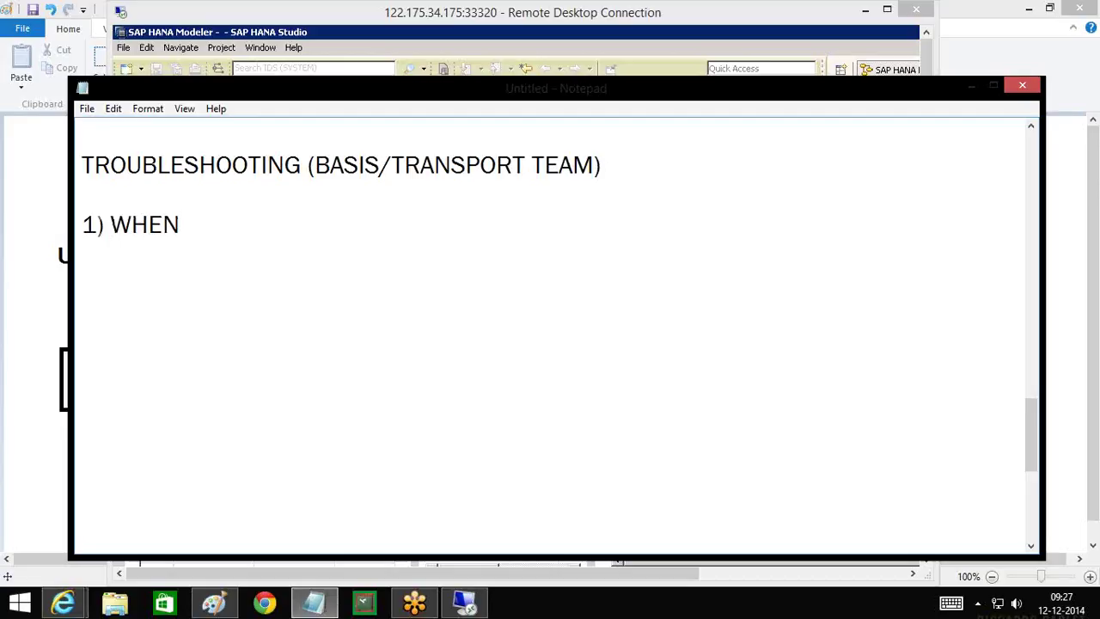
{"action": "type", "text": " PERFORM"}
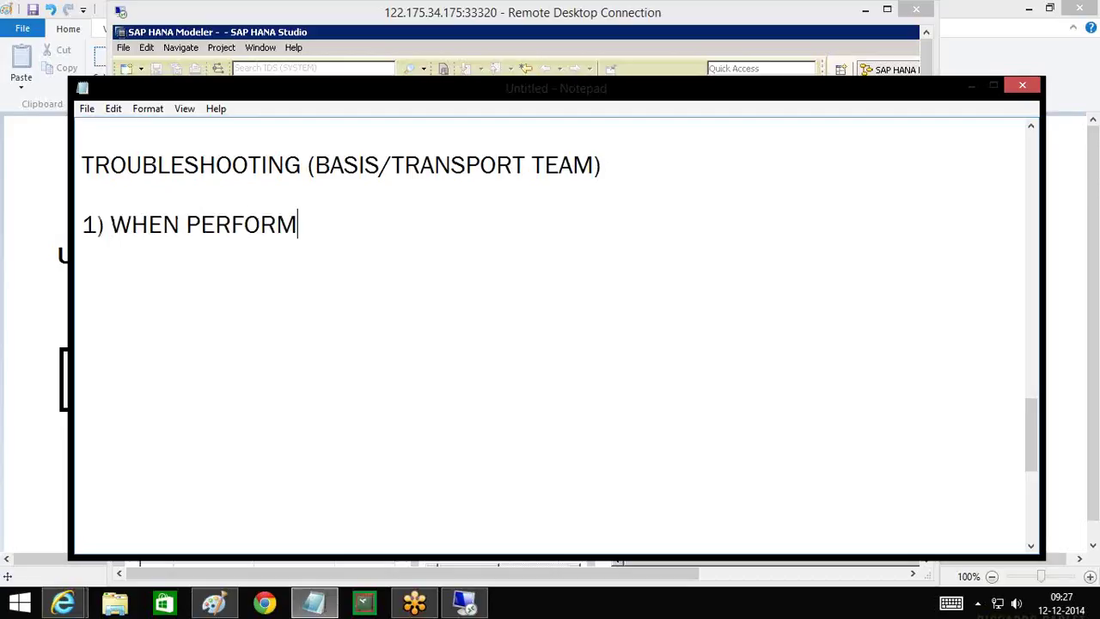
{"action": "type", "text": "AING A "}
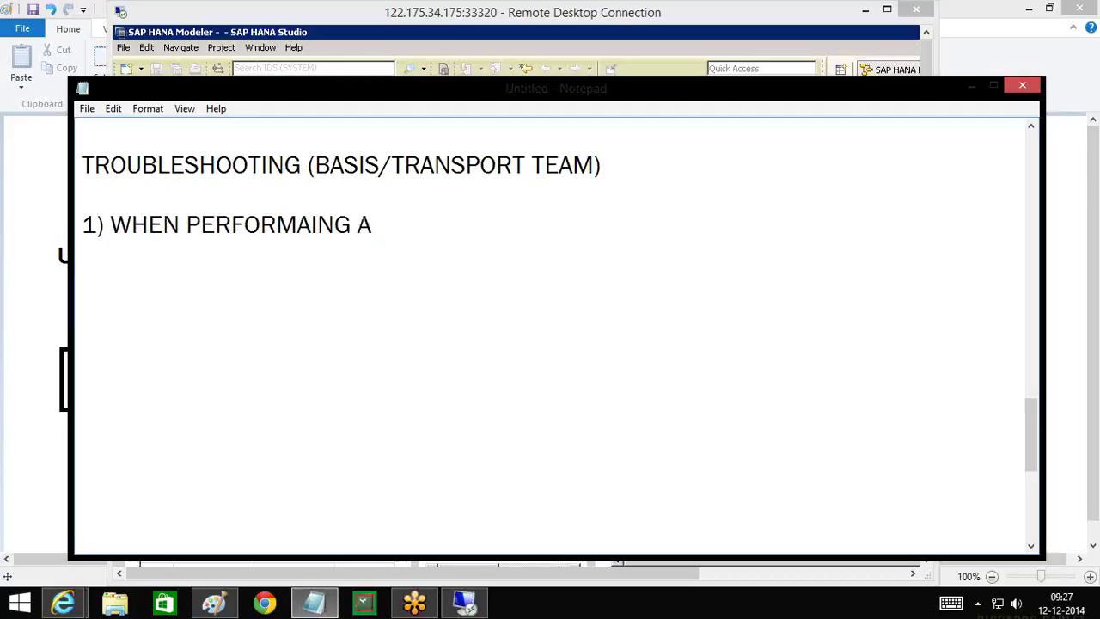
{"action": "type", "text": "DEL.UNI"}
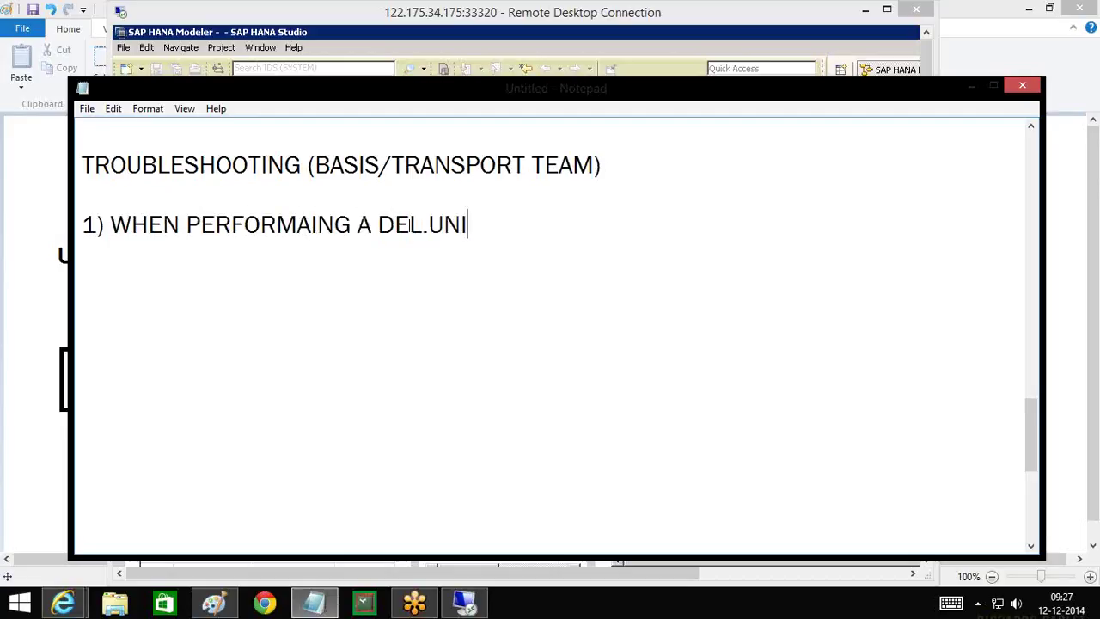
{"action": "type", "text": "T TRAN"}
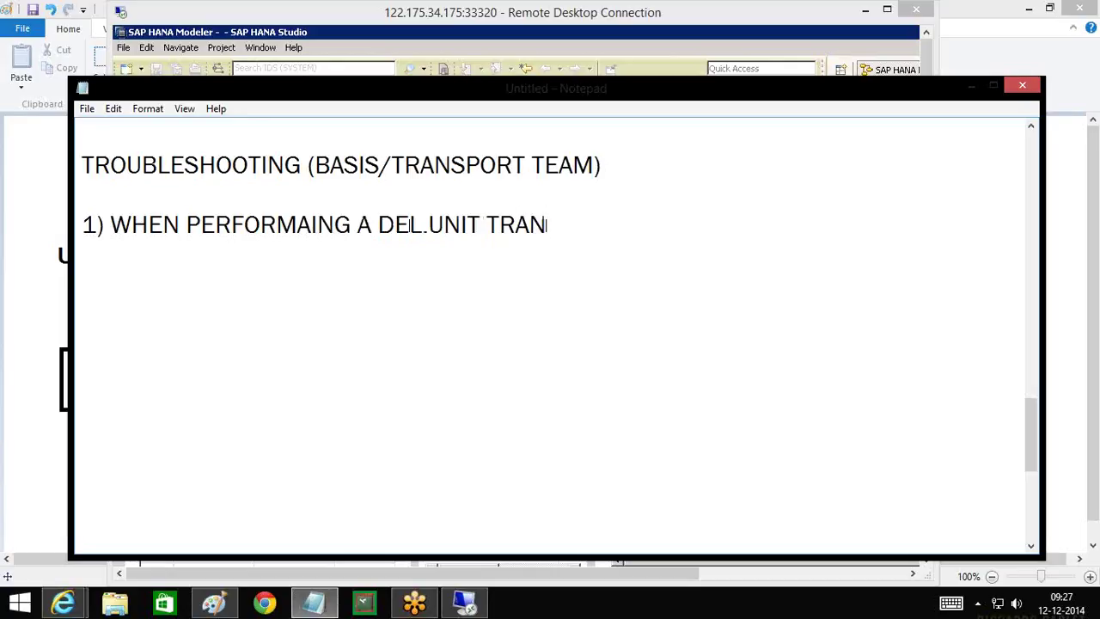
{"action": "type", "text": "SPORT"}
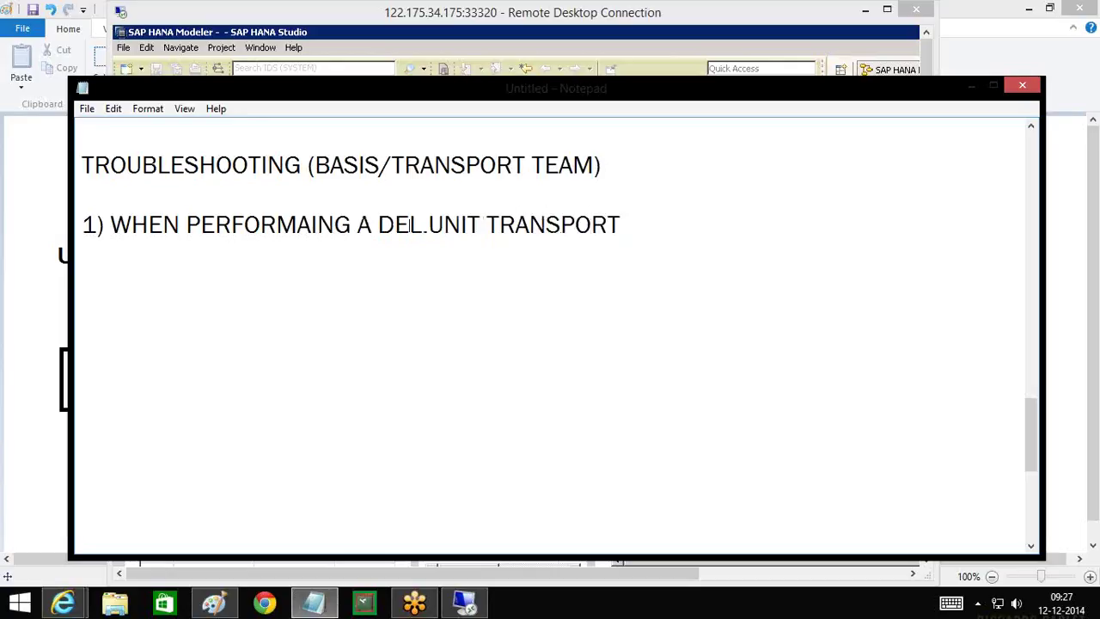
- Add the indented note "-> ALL VIEWS ARE ACTIVE (PACKAGE/SUBPACKAGE)" under point 1
{"action": "key", "text": "Return"}
{"action": "key", "text": "Tab"}
{"action": "key", "text": "Tab"}
{"action": "type", "text": "-> ALL V"}
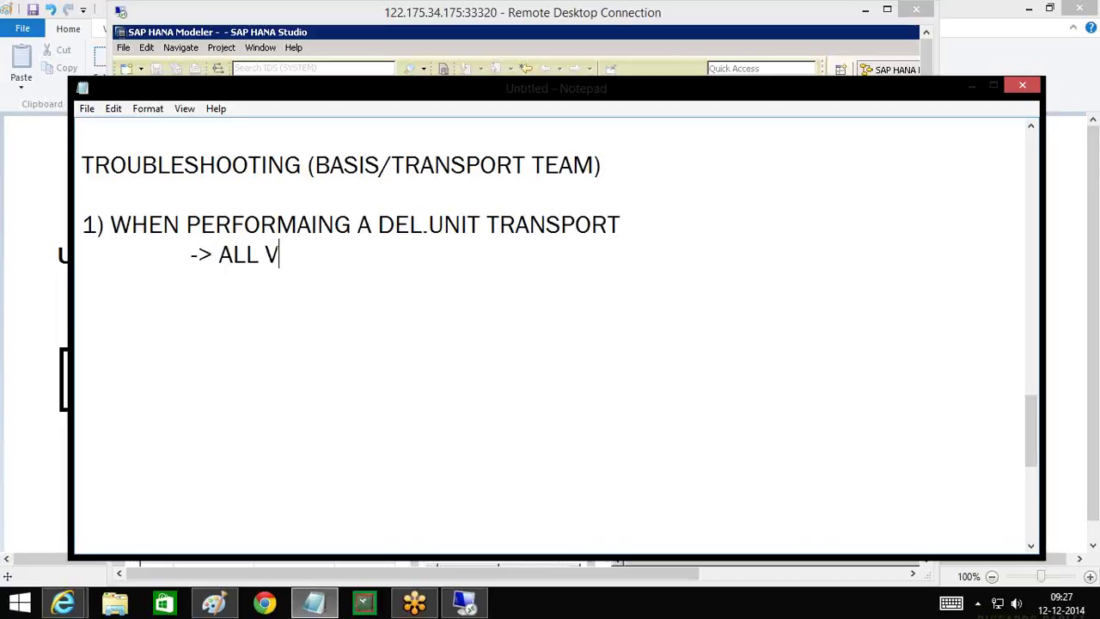
{"action": "type", "text": "IEWS"}
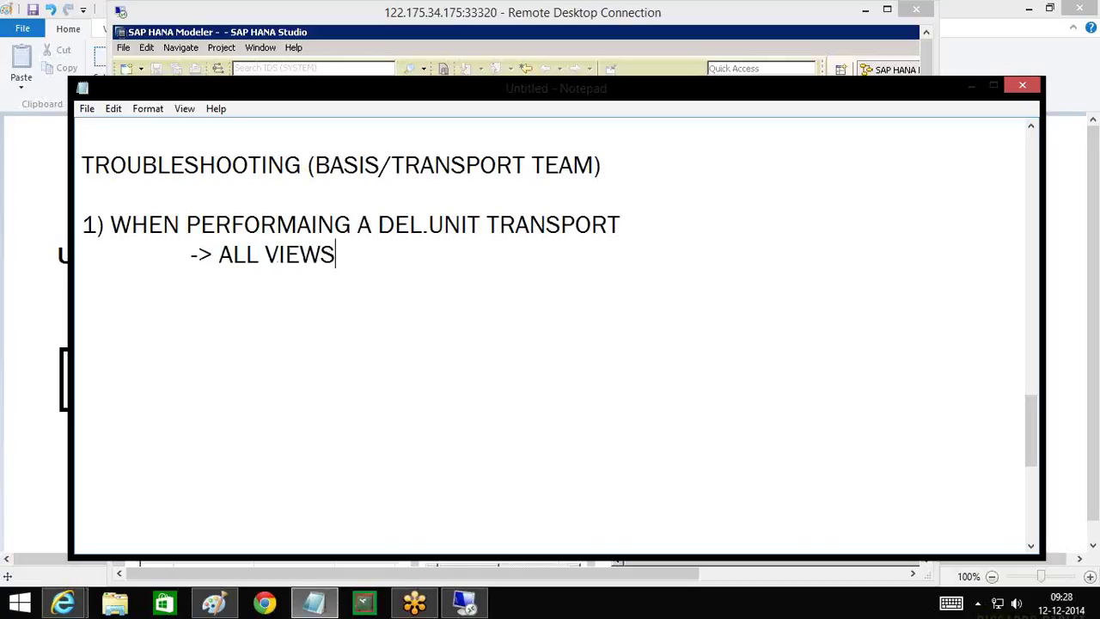
{"action": "type", "text": " ARE AC"}
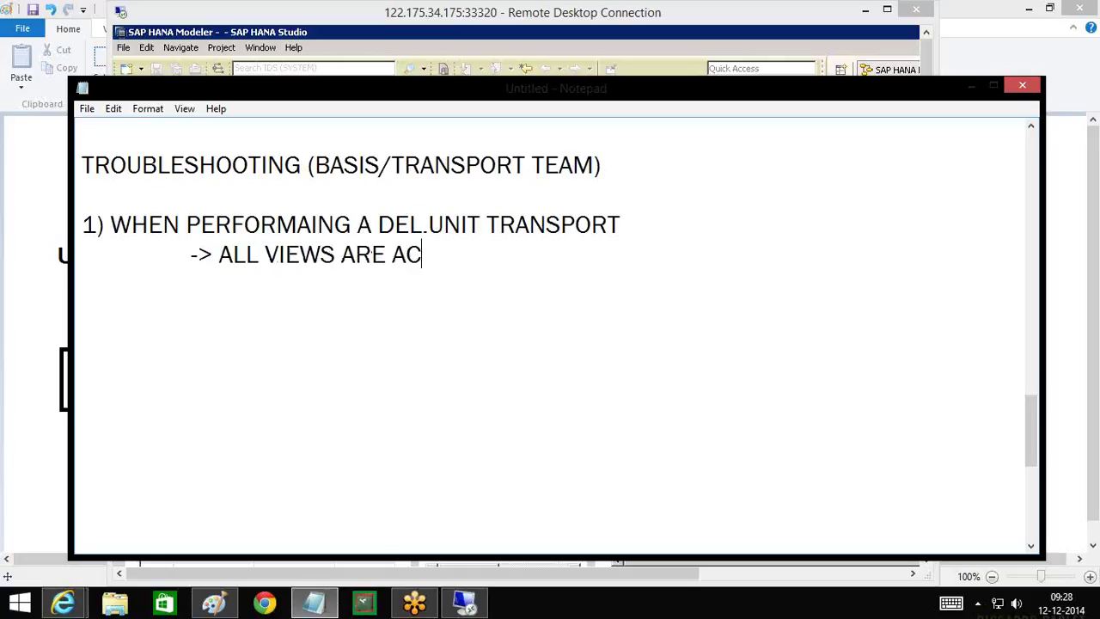
{"action": "type", "text": "TIVE (PACKAGE"}
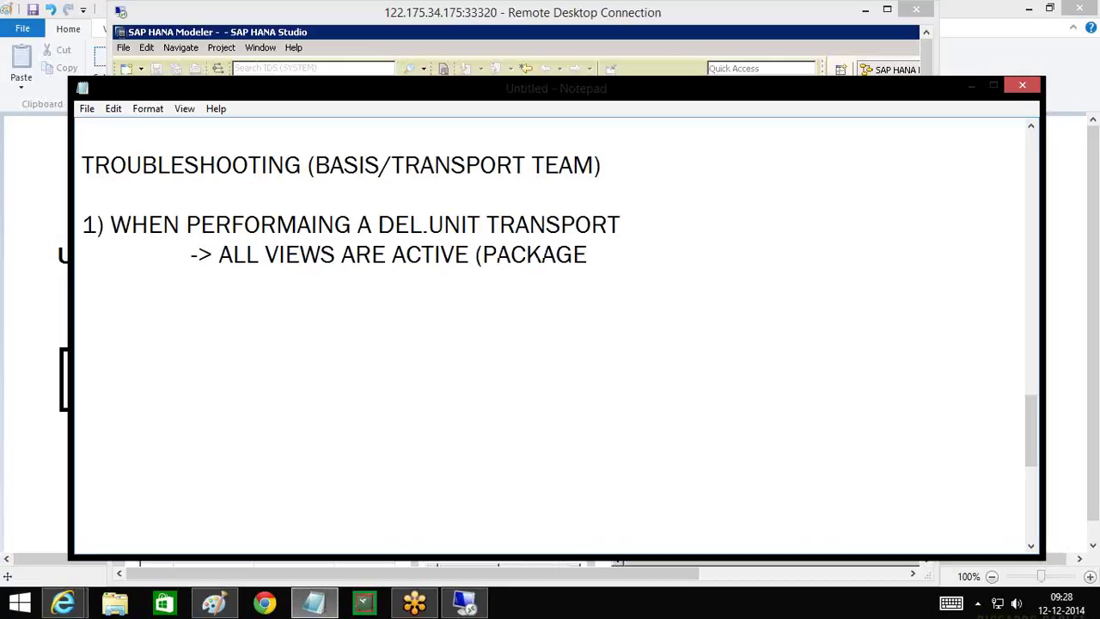
{"action": "type", "text": "/SUBPACK"}
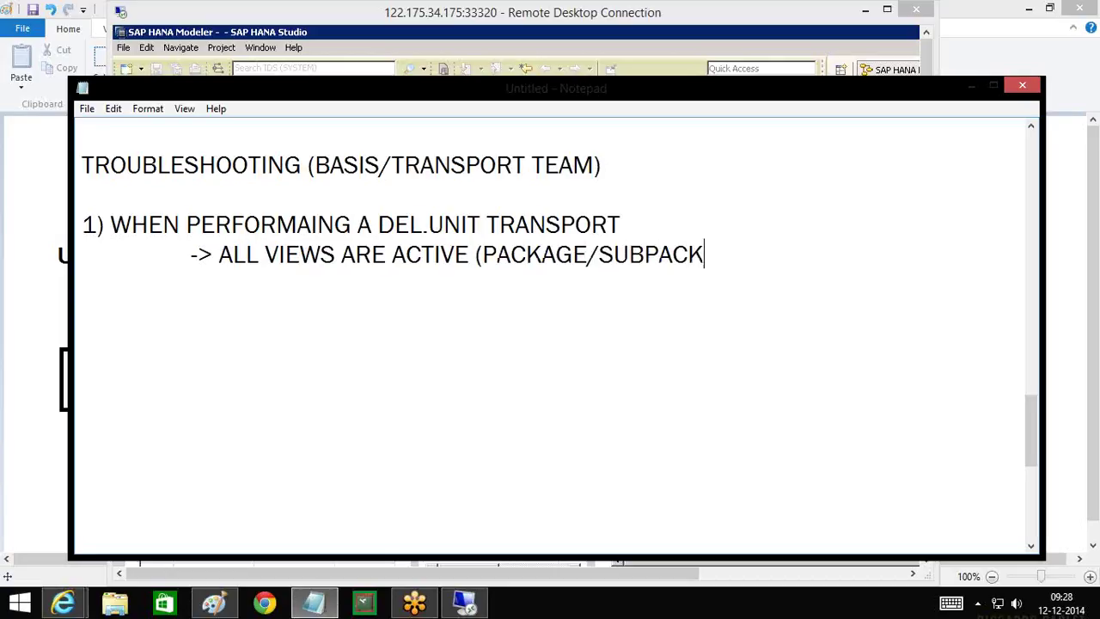
{"action": "type", "text": "AGE)"}
- Add point "2) WHEN PERFOMAING A DEVELOPER TYPE TRANSPORT" on a new line of the troubleshooting list
{"action": "key", "text": "Return"}
{"action": "type", "text": "2"}
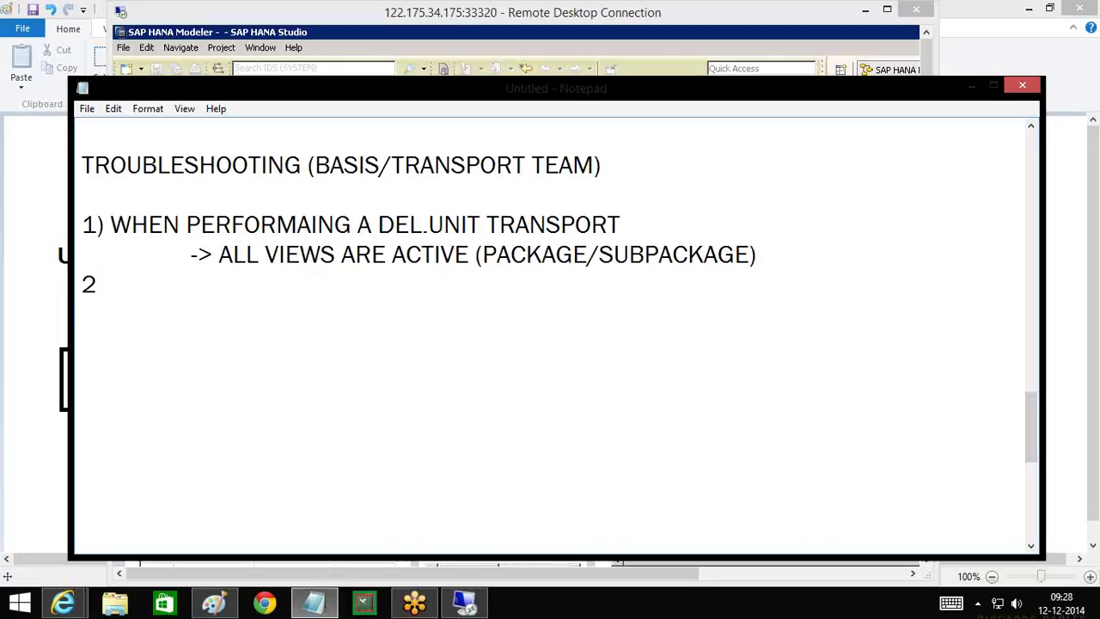
{"action": "type", "text": ") WHEN"}
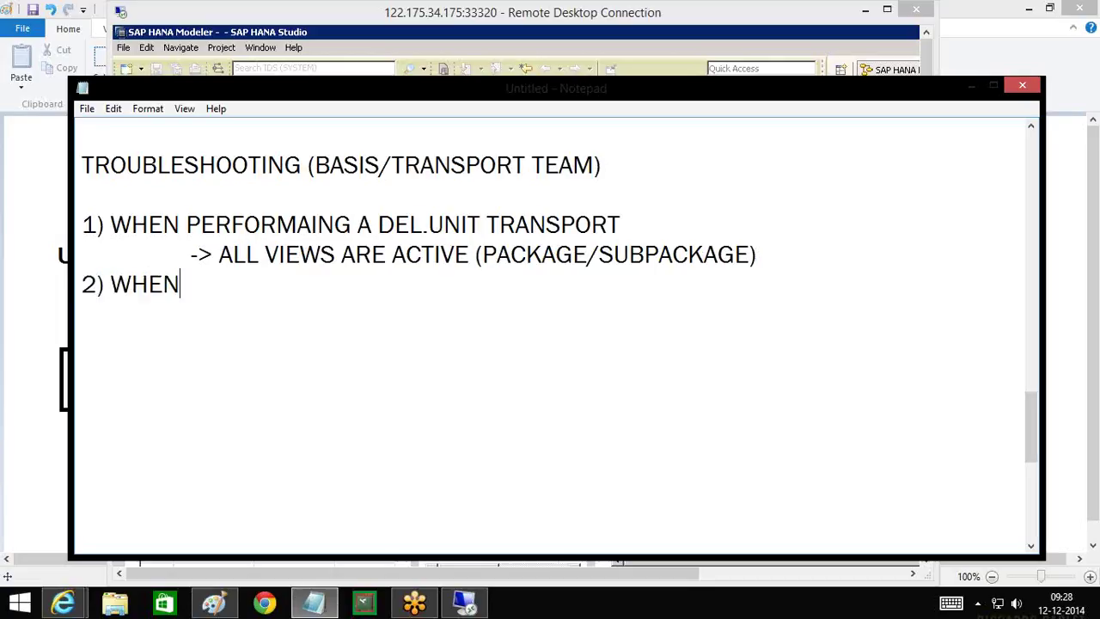
{"action": "type", "text": " PERFOM"}
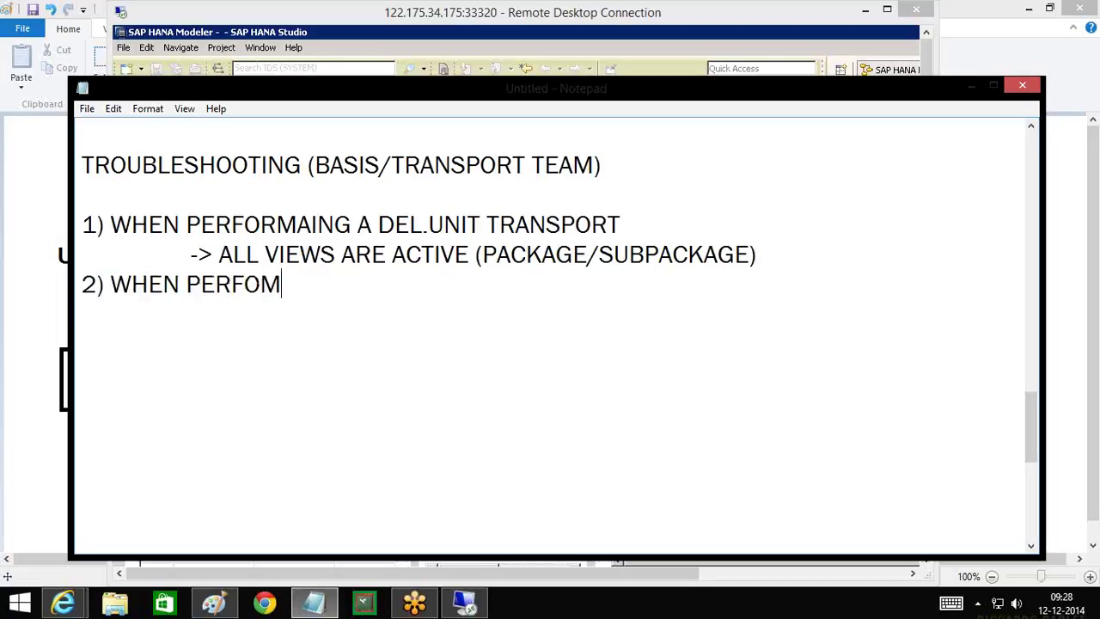
{"action": "type", "text": "AING A DEVELOP"}
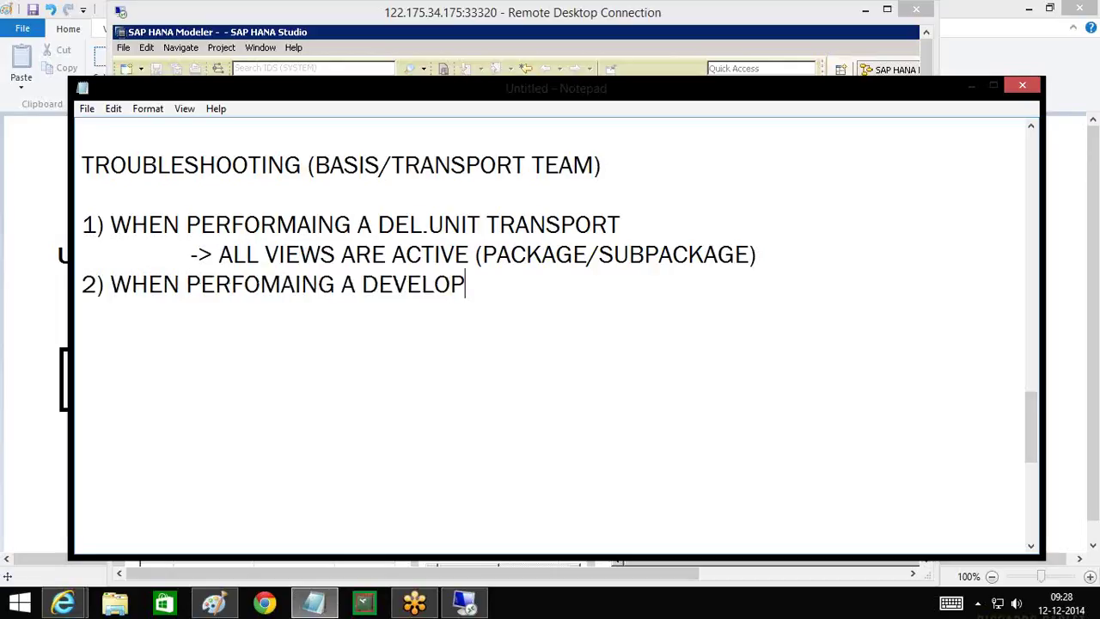
{"action": "type", "text": "ER TY"}
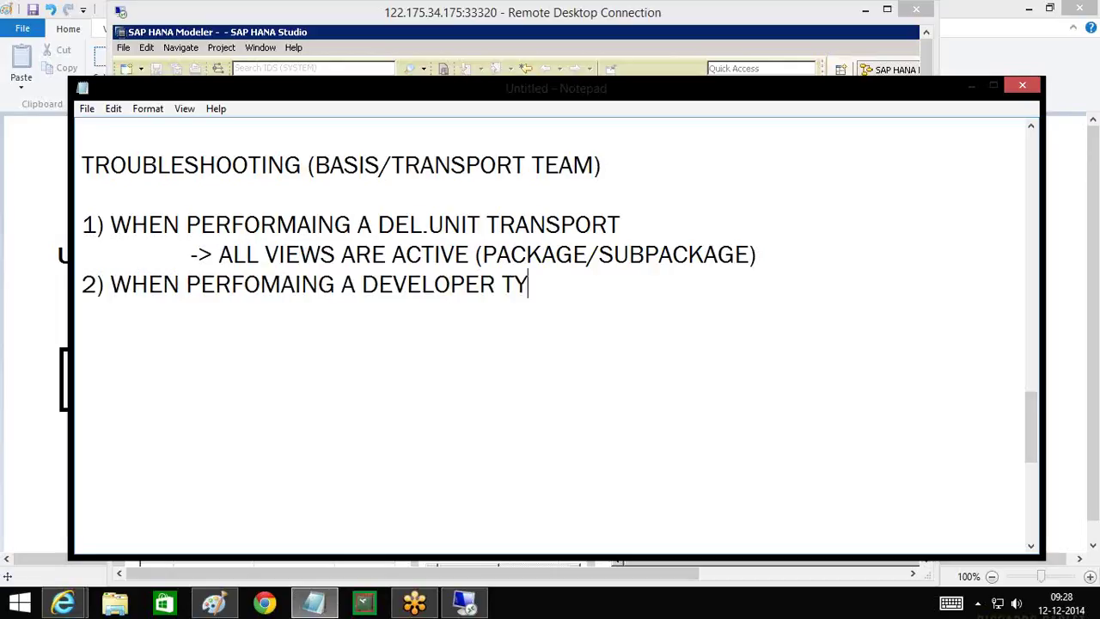
{"action": "type", "text": "PE TRANSPOR"}
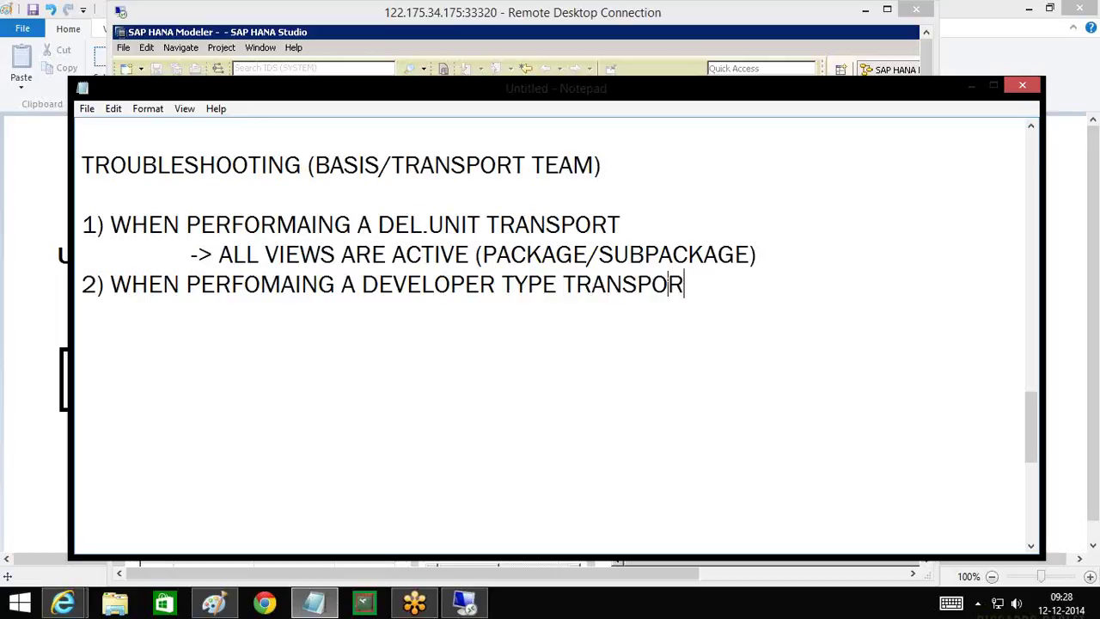
{"action": "type", "text": "T"}
- Add the indented note "-> ALL DEPENDENT ACTIVE VIEWS ARE EXPORTED FIRST" under point 2
{"action": "key", "text": "Return"}
{"action": "key", "text": "Tab"}
{"action": "type", "text": "-> ALL"}
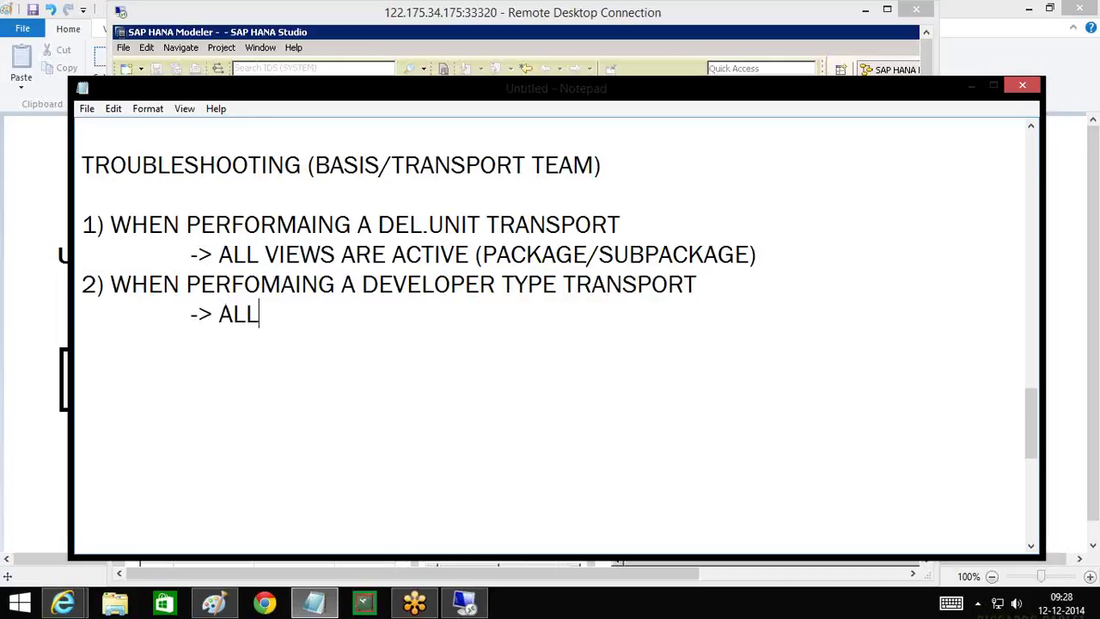
{"action": "type", "text": " DEPEN"}
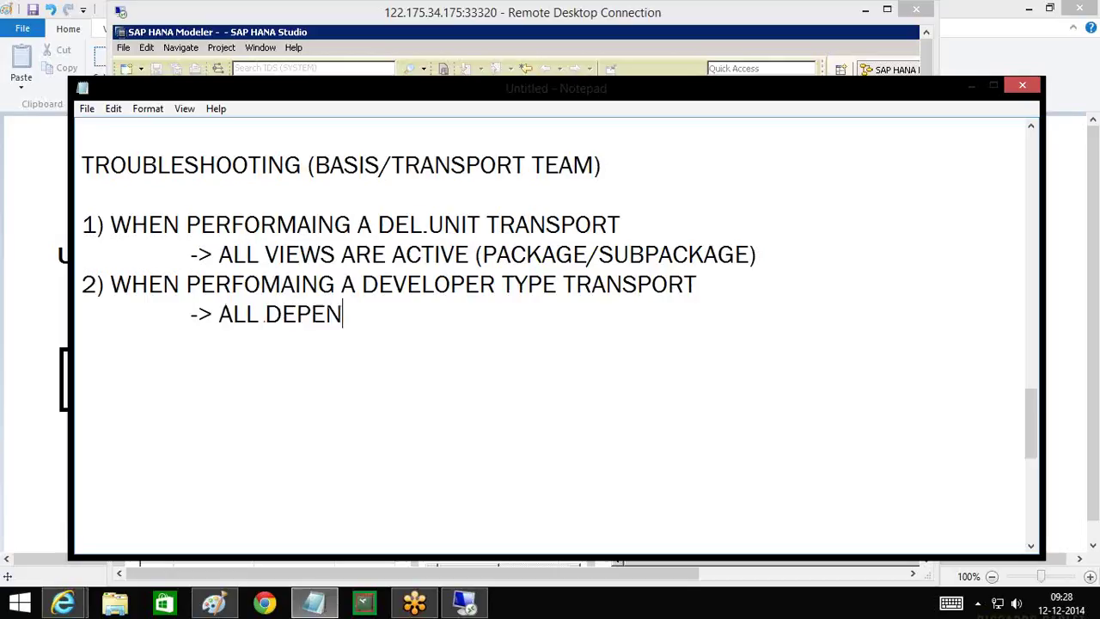
{"action": "type", "text": "DENT ACT"}
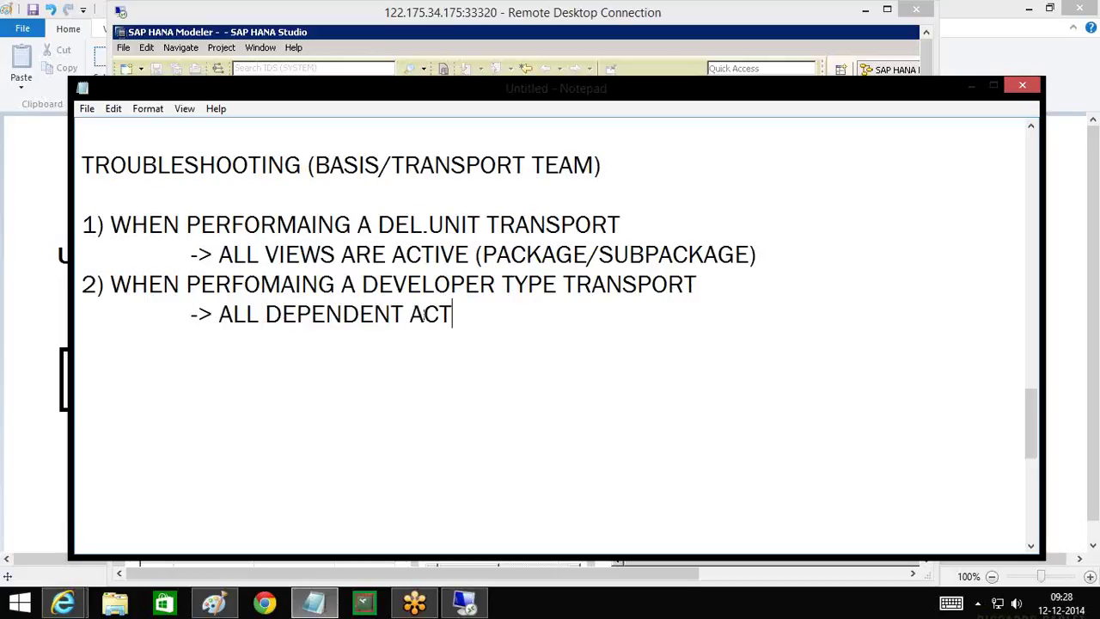
{"action": "type", "text": "IVE VIEWA"}
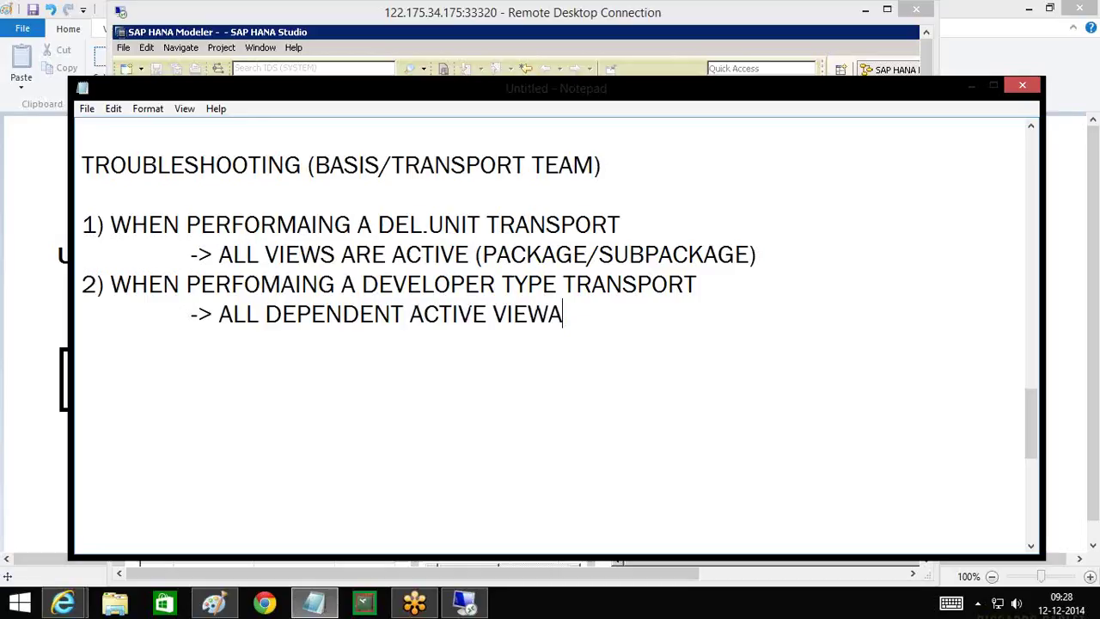
{"action": "key", "text": "BackSpace"}
{"action": "type", "text": "S ARE "}
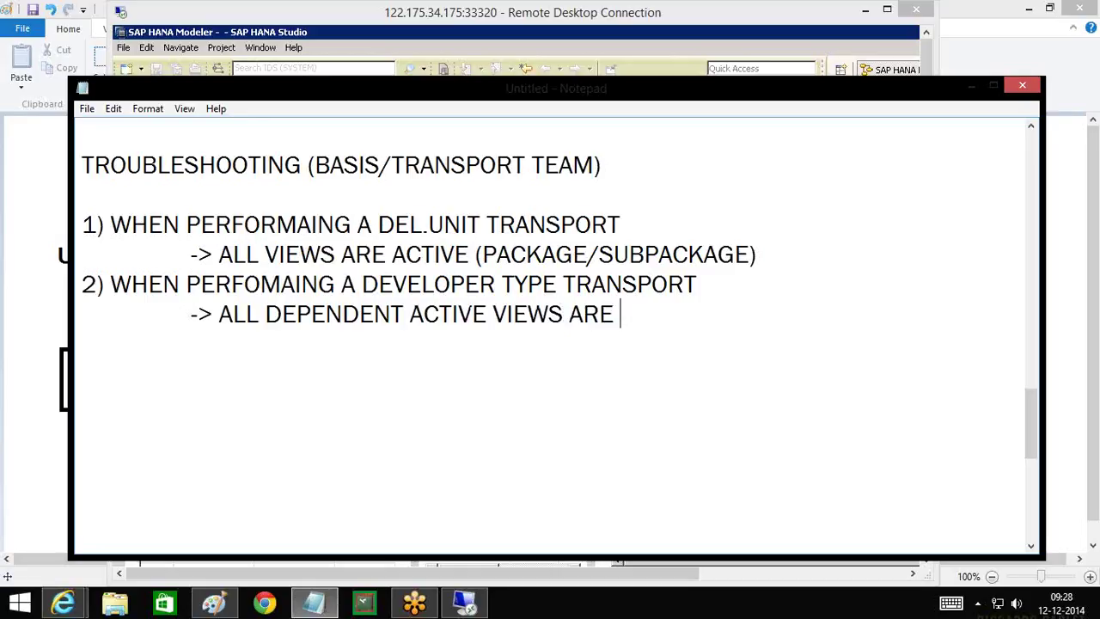
{"action": "type", "text": "EXPORT"}
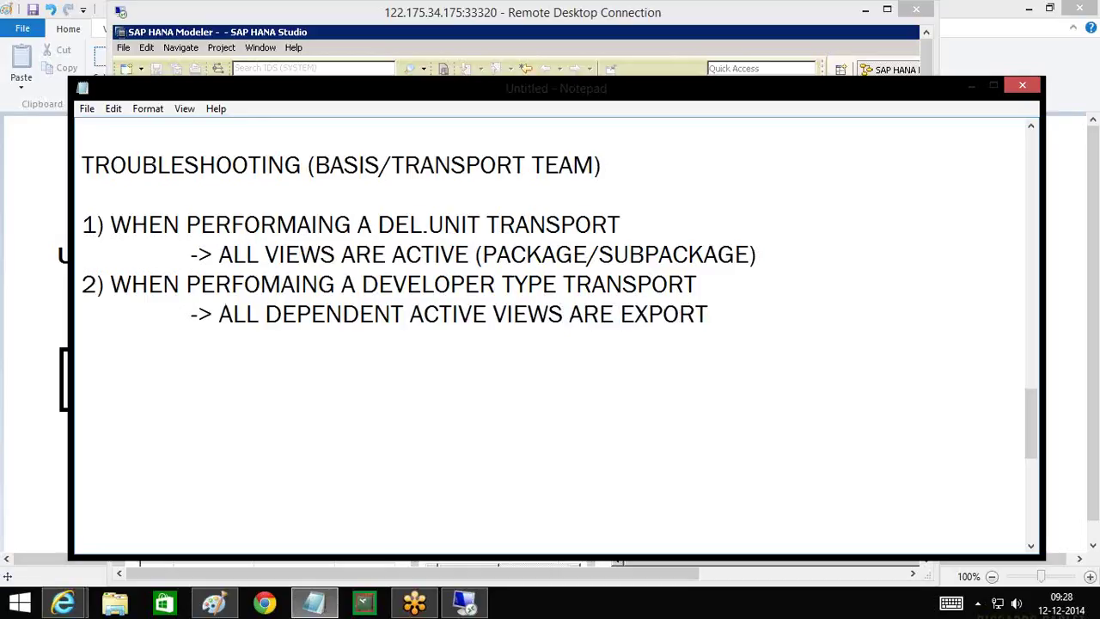
{"action": "type", "text": "ED FIRST"}
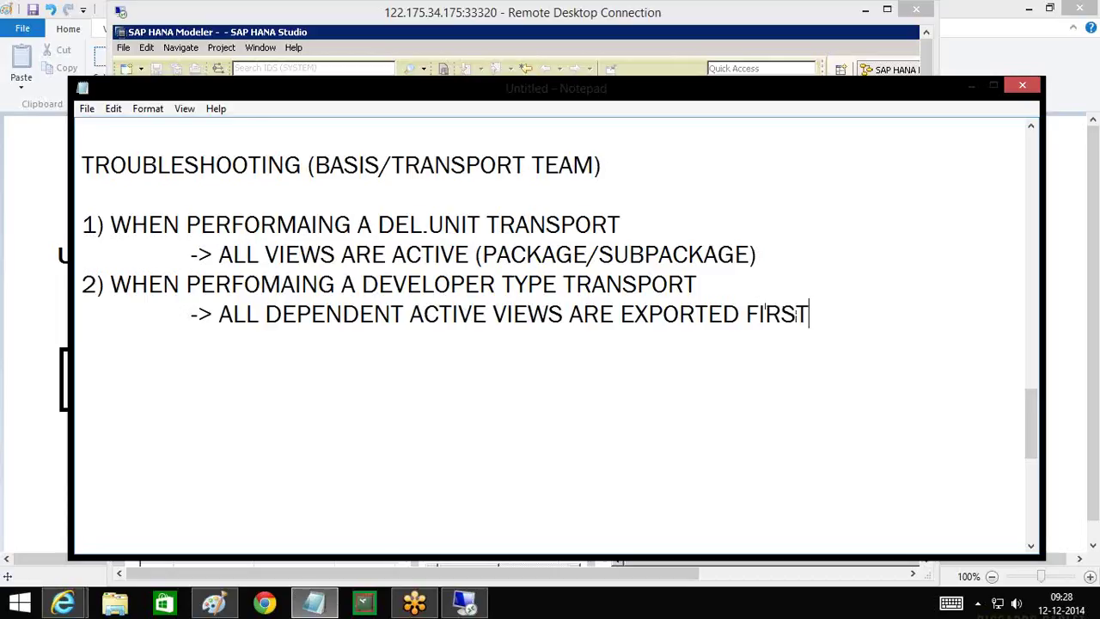
- Add the indented continuation line "THEN THE FURTHER" under the note of point 2 in the troubleshooting list
{"action": "key", "text": "Return"}
{"action": "key", "text": "Tab"}
{"action": "type", "text": "THEN THE "}
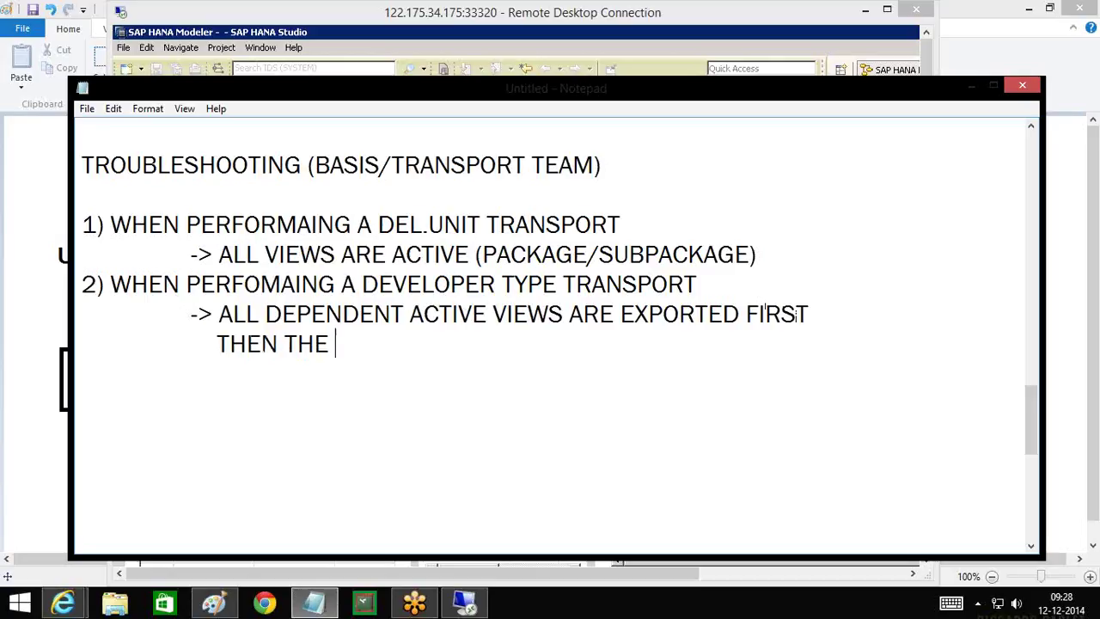
{"action": "type", "text": "FURTHER"}
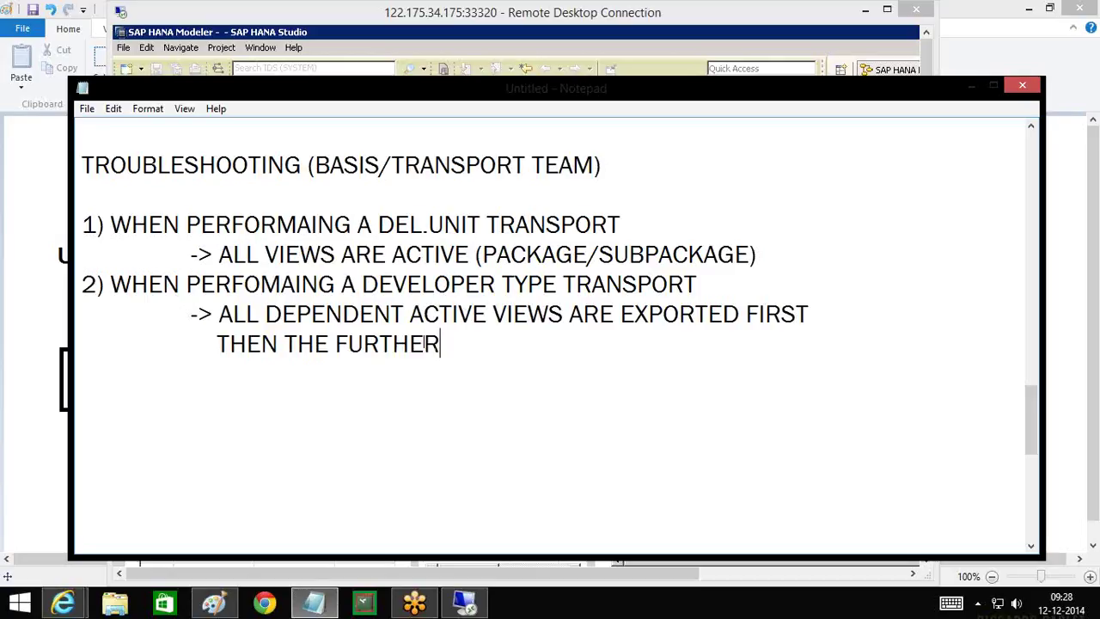
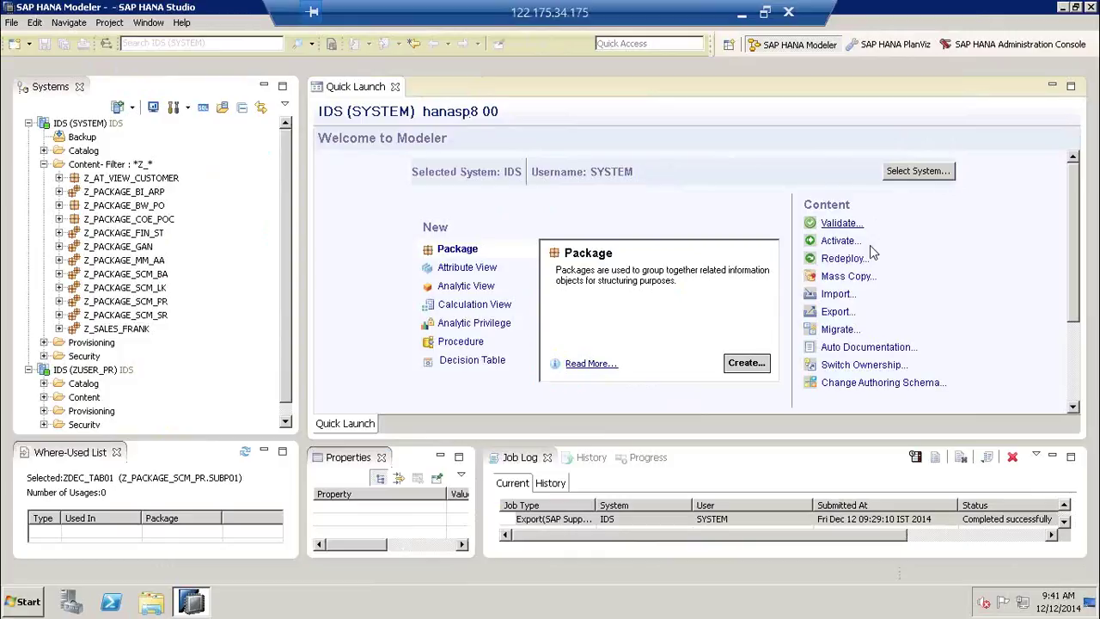
- Point out Change Authoring Schema with a drawn arrow, open it, and check the source schemas offered for Z_PACKAGE_GAN
{"action": "left_click_drag", "start_coordinate": [700, 347], "coordinate": [794, 391]}
{"action": "left_click_drag", "start_coordinate": [777, 381], "coordinate": [784, 404]}
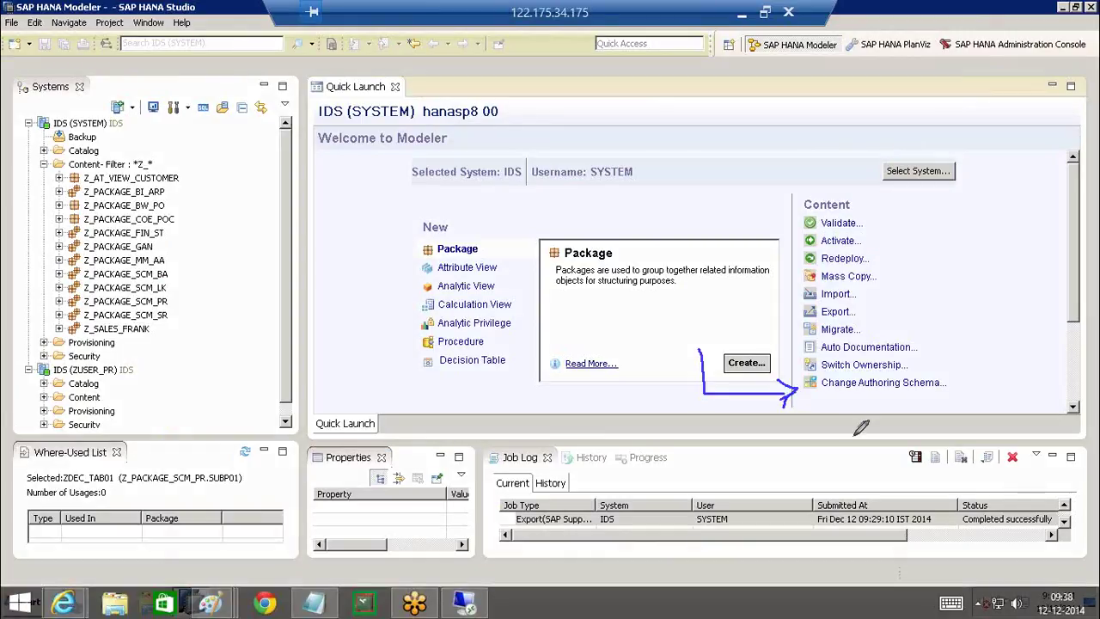
{"action": "left_click_drag", "start_coordinate": [823, 395], "coordinate": [864, 396]}
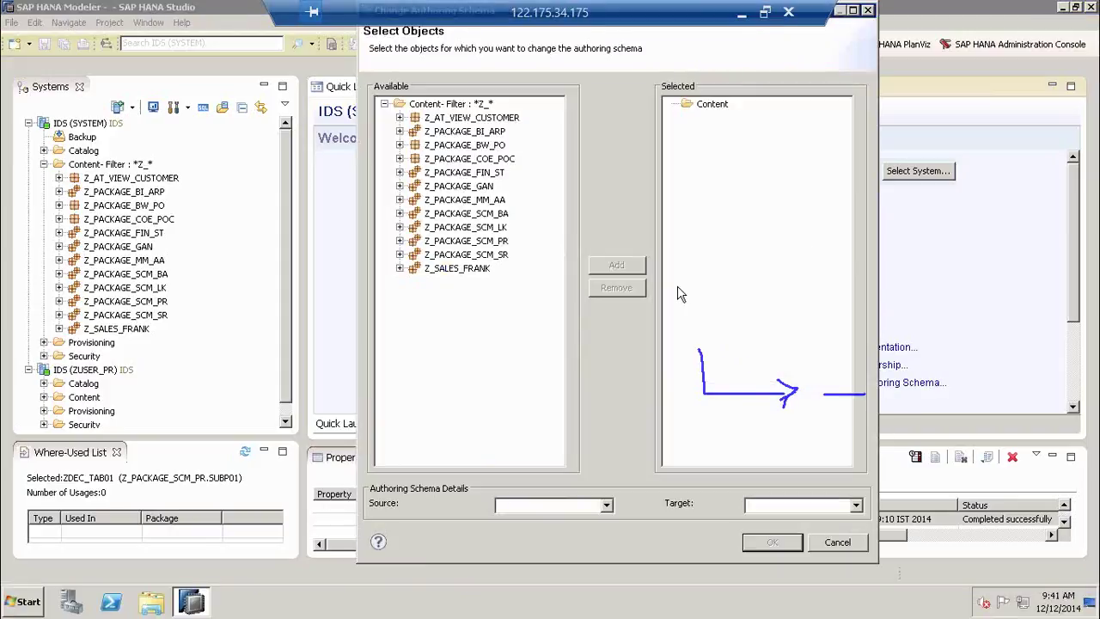
{"action": "left_click", "coordinate": [481, 187]}
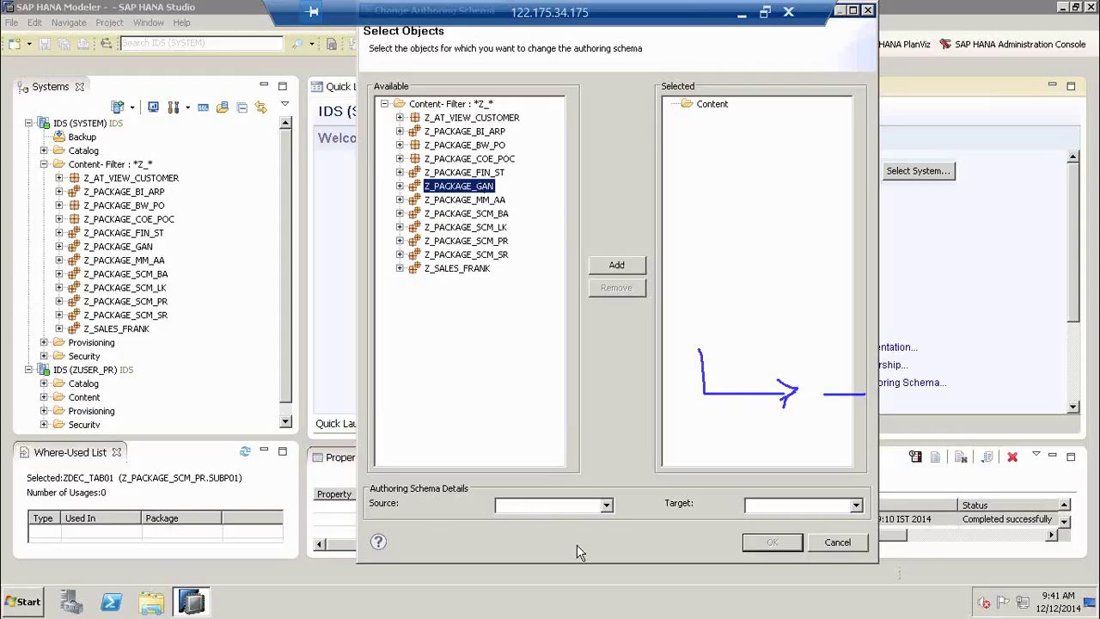
{"action": "left_click", "coordinate": [606, 505]}
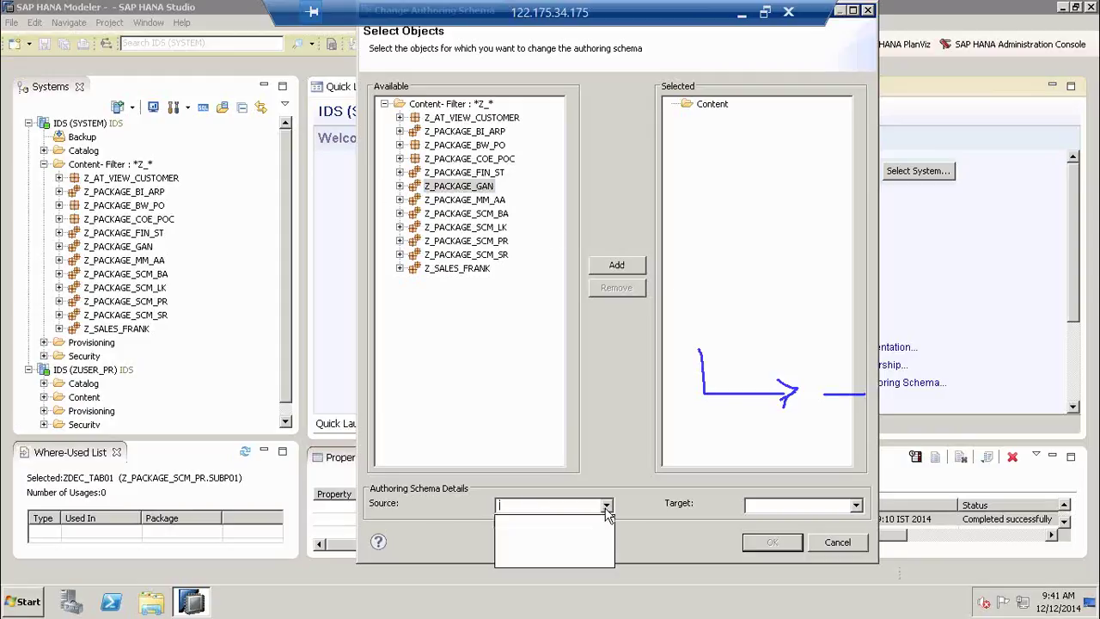
- Expand Z_PACKAGE_GAN down to the attribute views of SUB01 and select ZAT_VIEW_CUSTOMER
{"action": "left_click", "coordinate": [401, 189]}
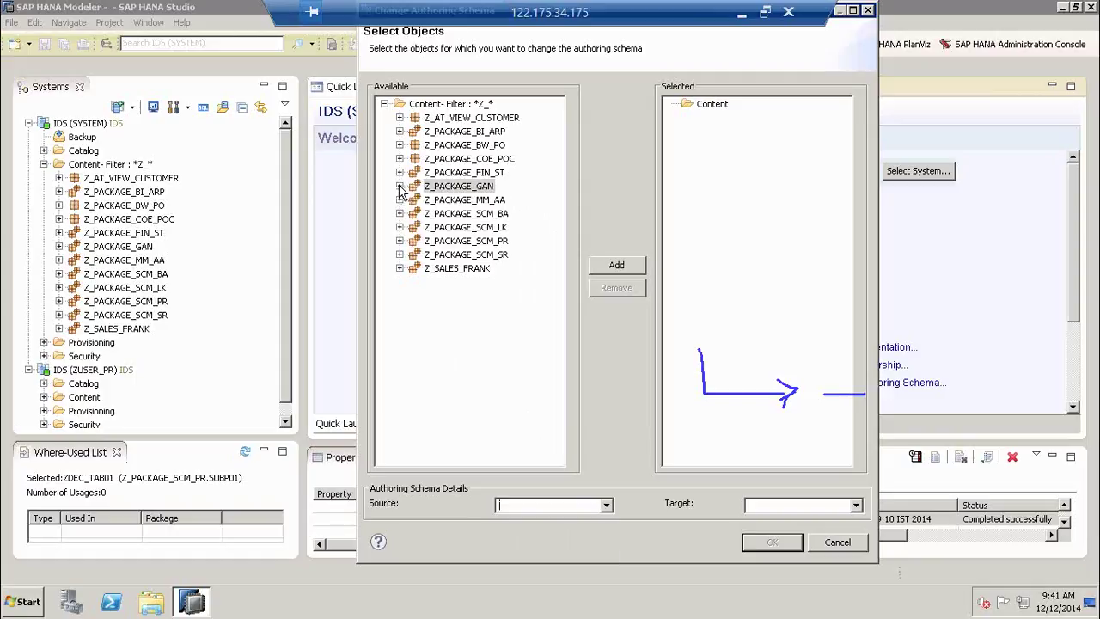
{"action": "left_click", "coordinate": [399, 187]}
{"action": "left_click", "coordinate": [415, 199]}
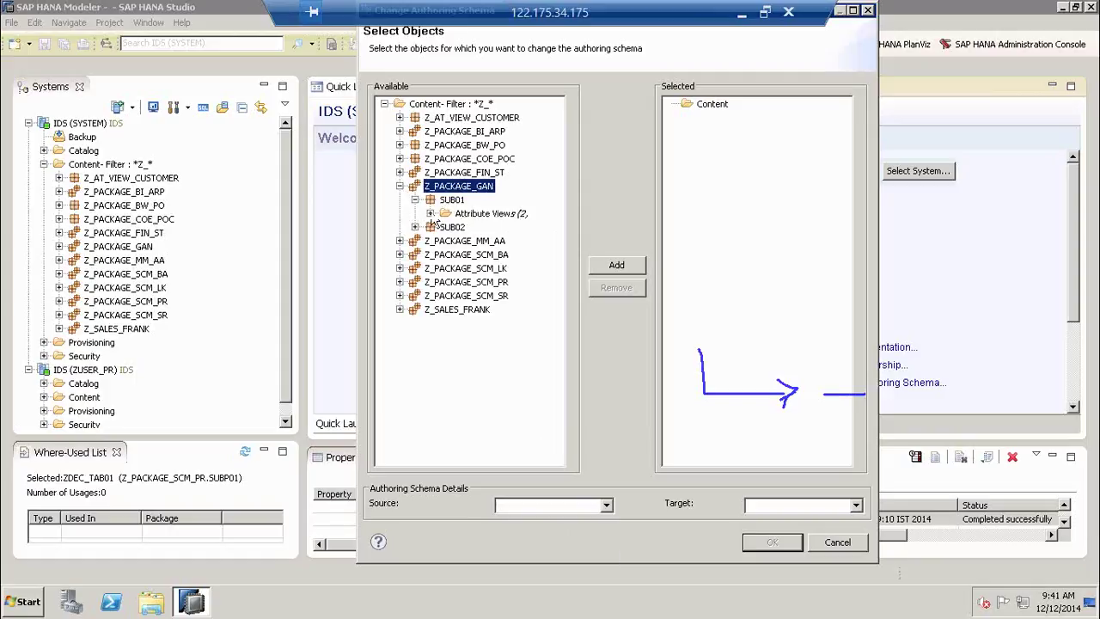
{"action": "left_click", "coordinate": [430, 214]}
{"action": "left_click", "coordinate": [488, 227]}
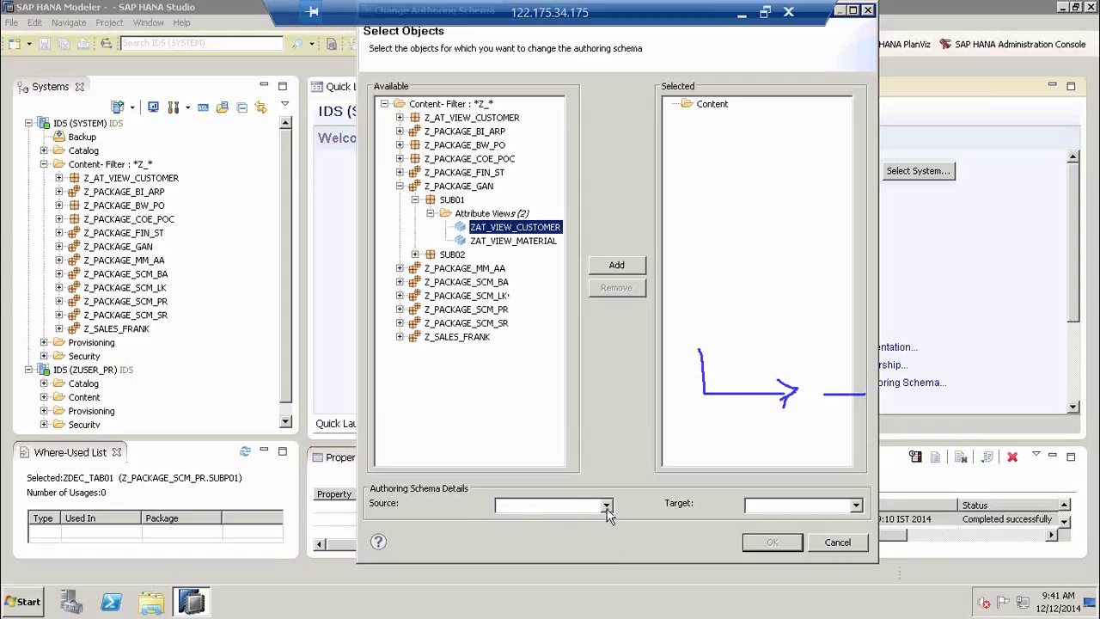
- Examine the source and target authoring schema choices for ZAT_VIEW_CUSTOMER
{"action": "left_click", "coordinate": [607, 509]}
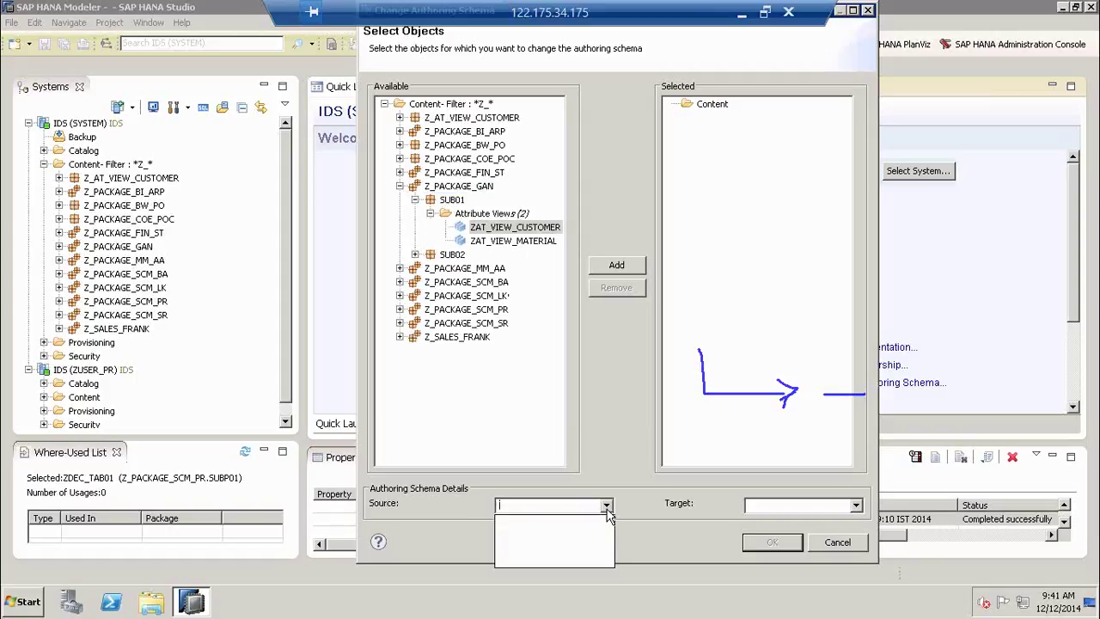
{"action": "left_click", "coordinate": [856, 506]}
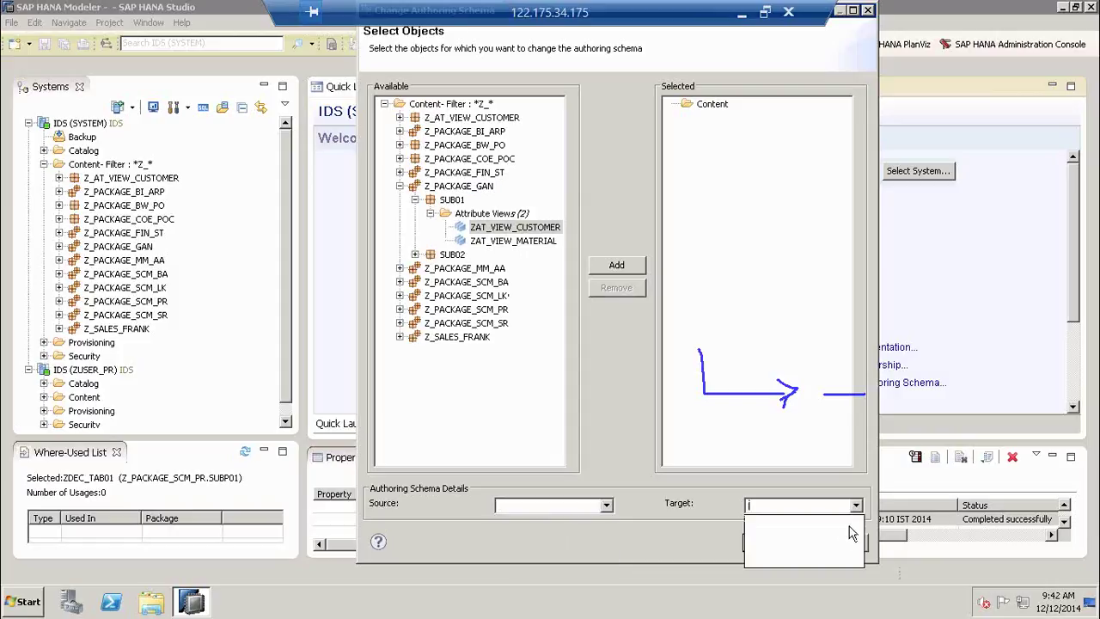
{"action": "left_click", "coordinate": [644, 521]}
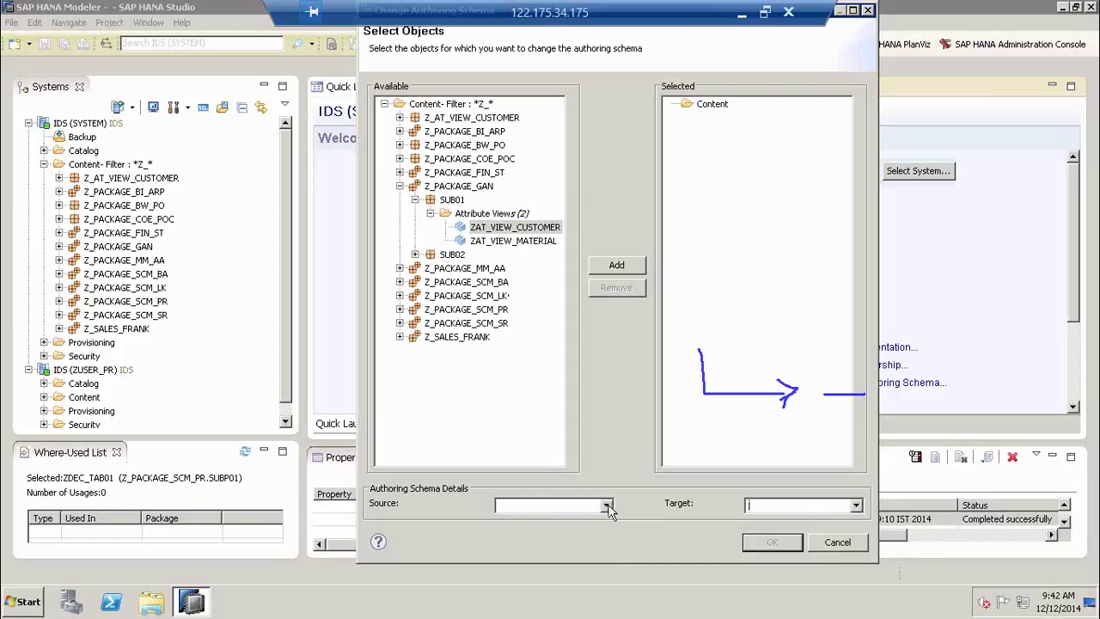
{"action": "left_click", "coordinate": [606, 507]}
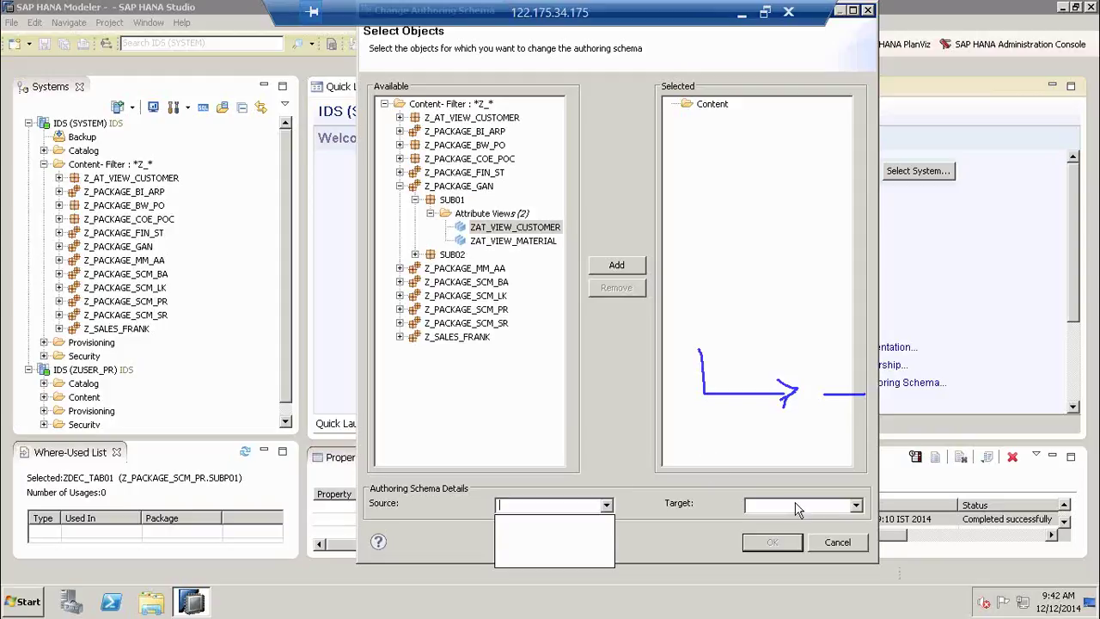
{"action": "left_click", "coordinate": [687, 512]}
{"action": "left_click", "coordinate": [607, 507]}
{"action": "left_click", "coordinate": [856, 507]}
{"action": "left_click", "coordinate": [857, 507]}
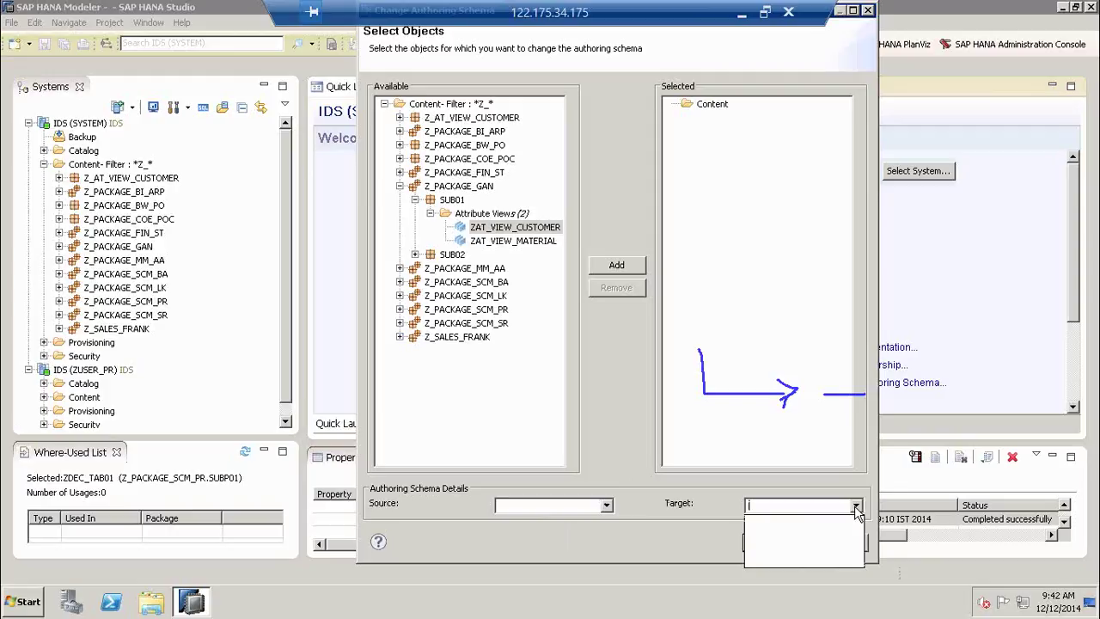
{"action": "left_click", "coordinate": [626, 506]}
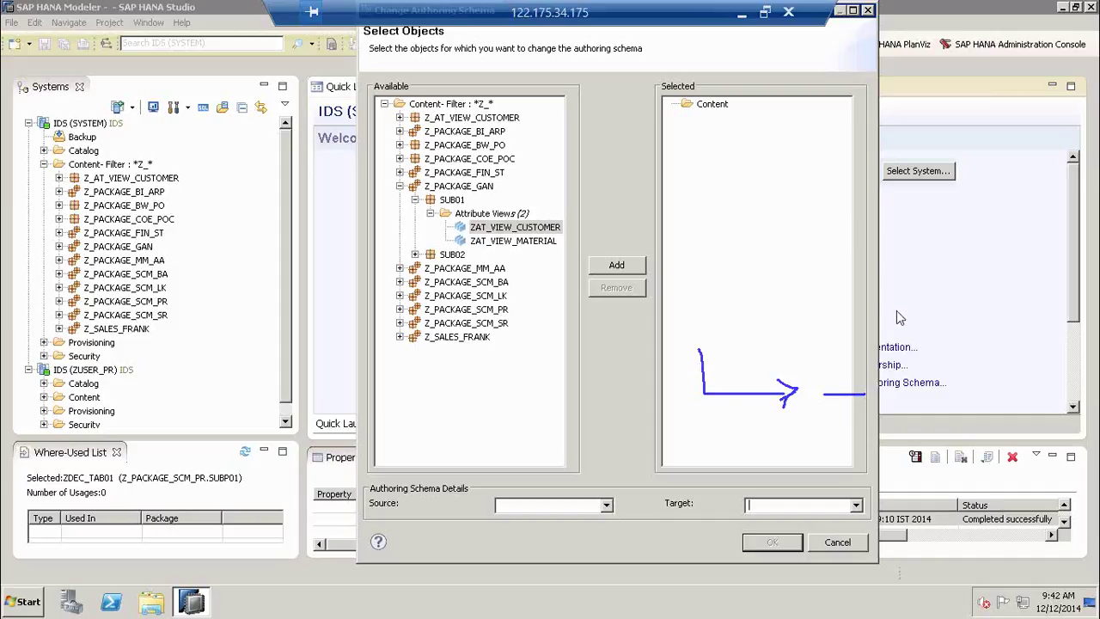
- Clear the drawn marks, underline the Target schema label, and close the authoring schema dialog without changing anything
{"action": "key", "text": "Escape"}
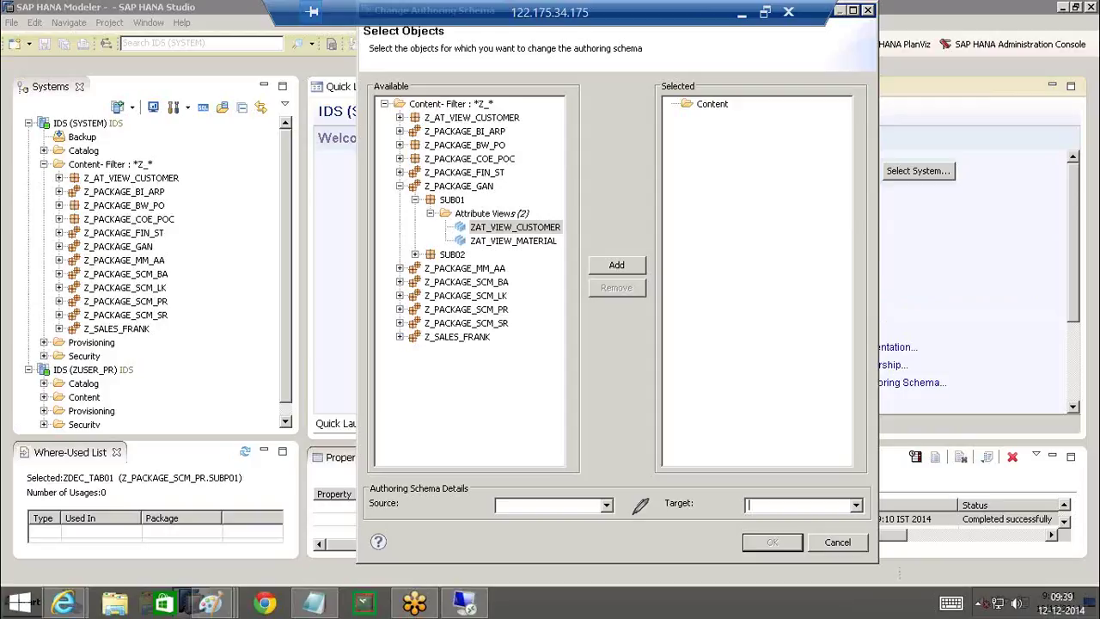
{"action": "left_click_drag", "start_coordinate": [632, 514], "coordinate": [706, 514]}
{"action": "left_click_drag", "start_coordinate": [632, 512], "coordinate": [709, 511]}
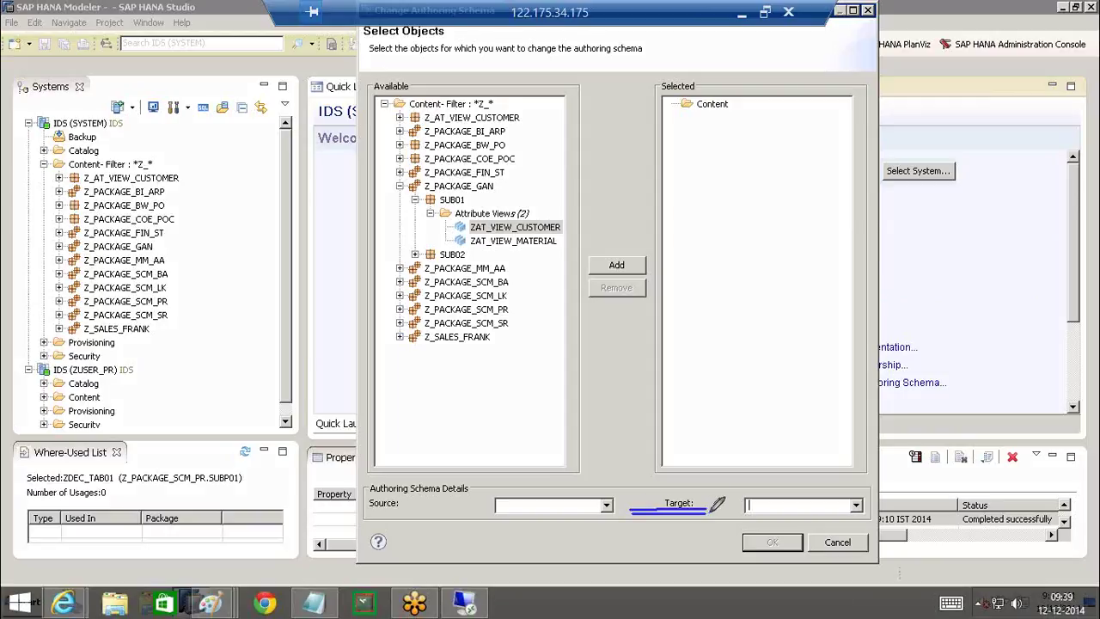
{"action": "left_click", "coordinate": [836, 541]}
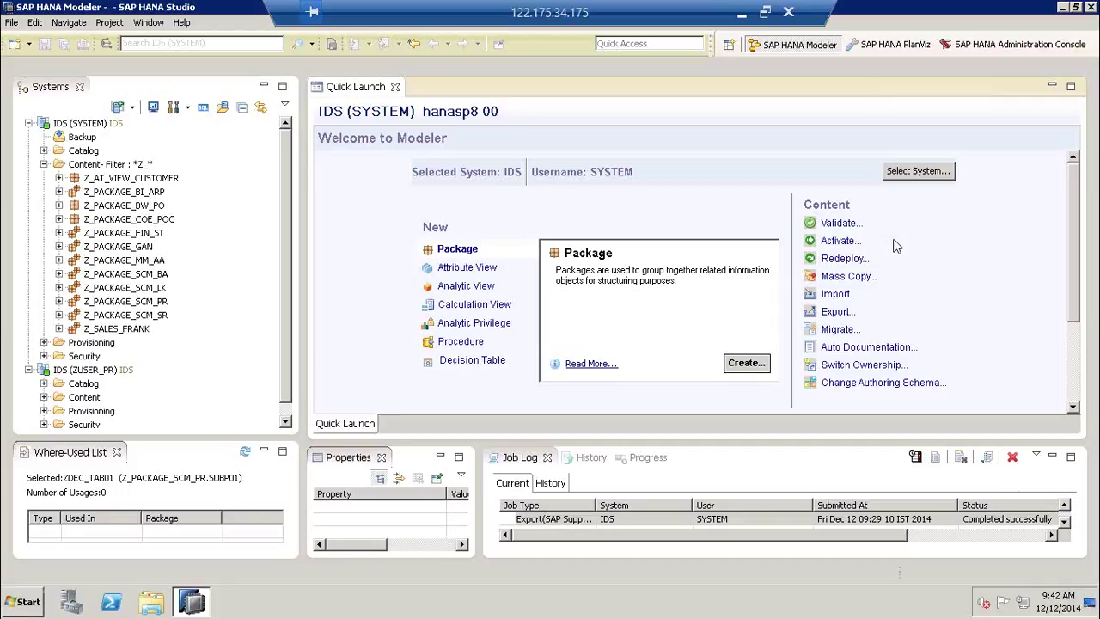
- Point out Auto Documentation with a drawn arrow, view its report options, and close the dialog without generating a report
{"action": "mouse_move", "coordinate": [721, 325]}
{"action": "left_mouse_down"}
{"action": "mouse_move", "coordinate": [788, 343]}
{"action": "mouse_move", "coordinate": [778, 335]}
{"action": "mouse_move", "coordinate": [784, 349]}
{"action": "left_mouse_up"}
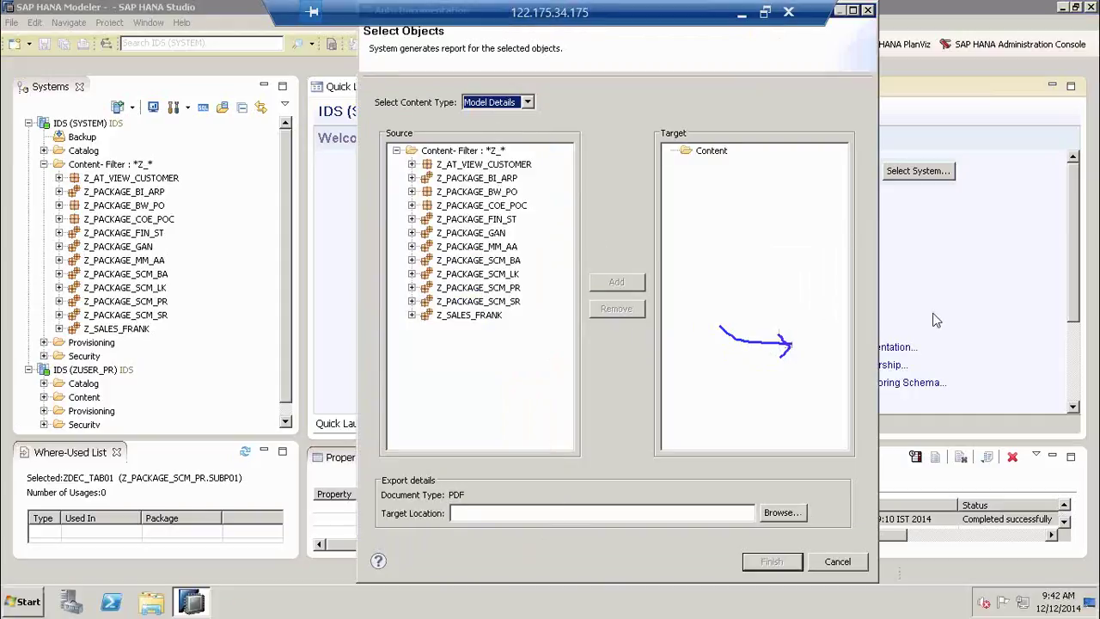
{"action": "left_click", "coordinate": [836, 561]}
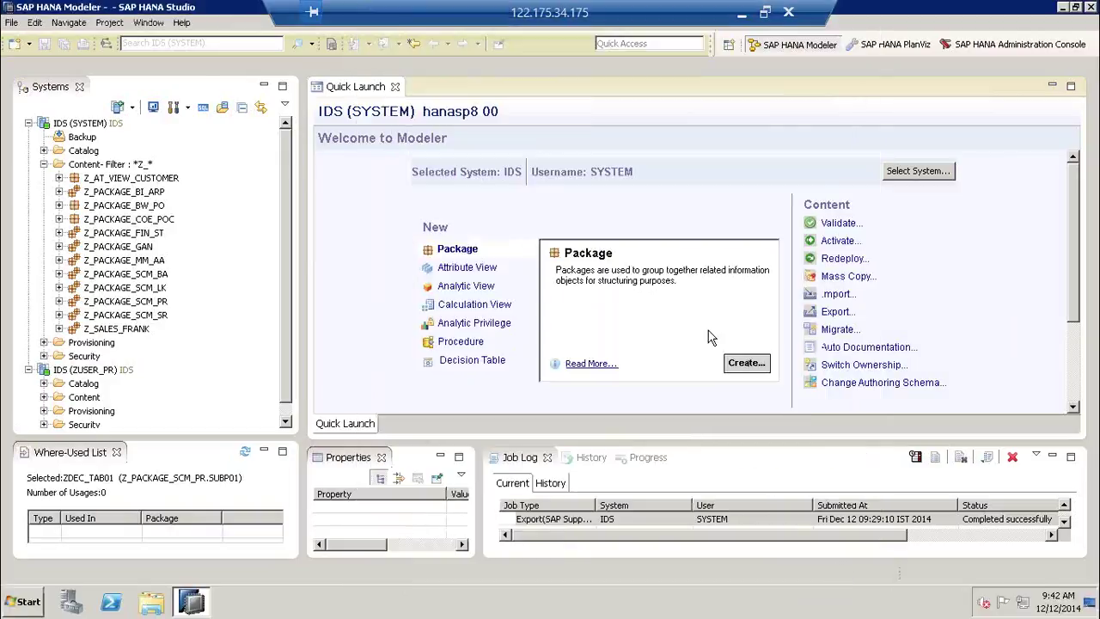
- Try adding Z_PACKAGE_MM_AA to the objects for multilingual support through Migrate, and cancel the dialog
{"action": "left_click", "coordinate": [838, 330]}
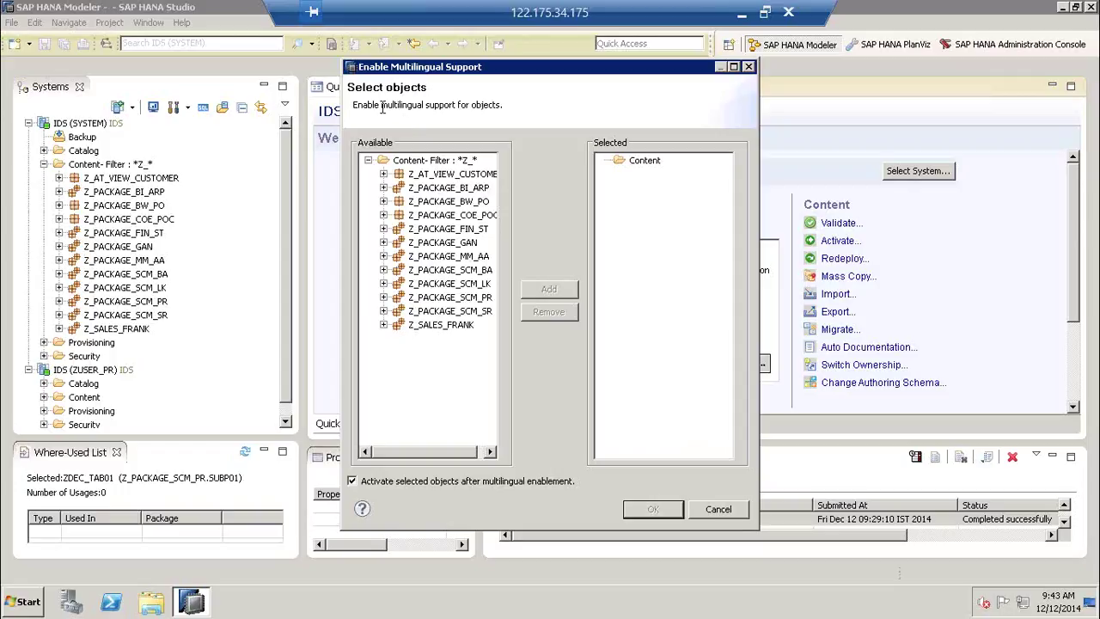
{"action": "left_click_drag", "start_coordinate": [382, 105], "coordinate": [423, 104]}
{"action": "left_click", "coordinate": [471, 257]}
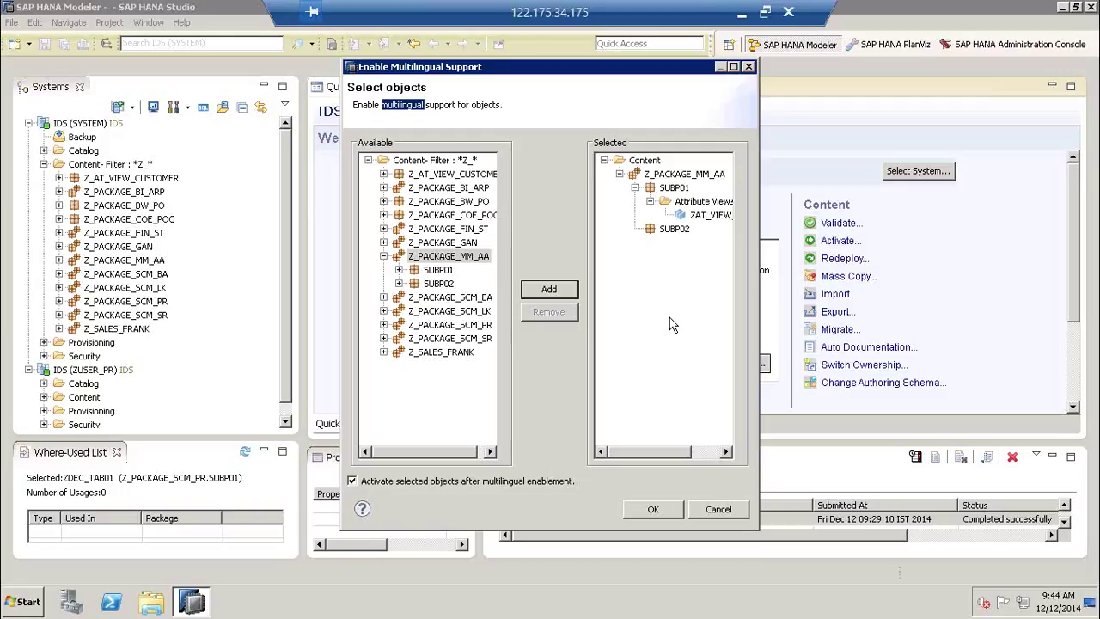
{"action": "left_click", "coordinate": [718, 510]}
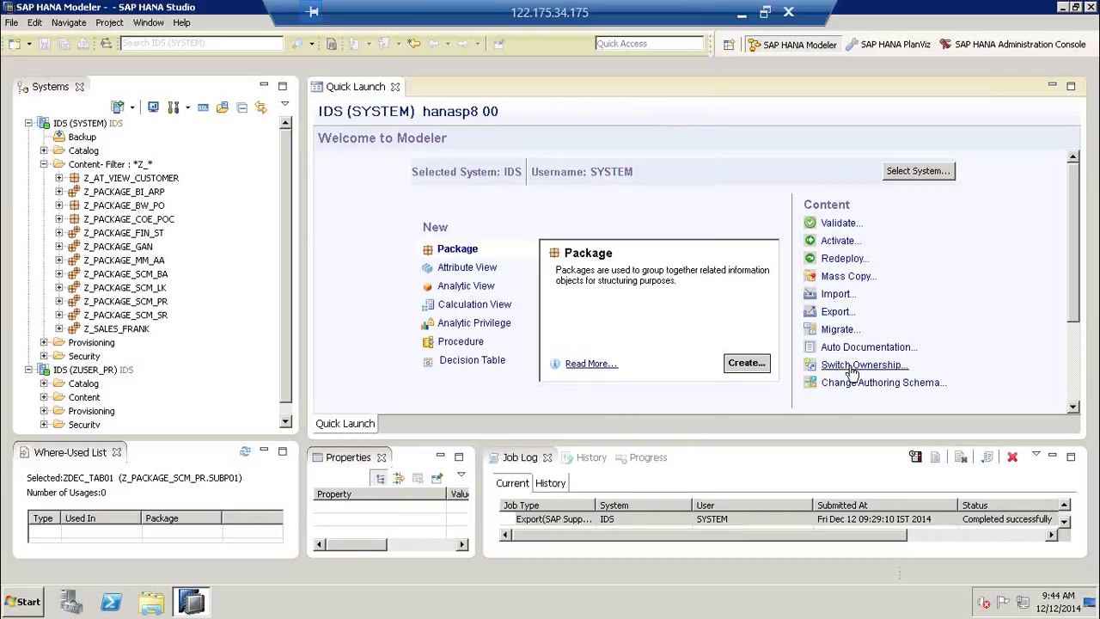
- Open Switch Ownership and examine its description of taking over inactive objects, the source users and the target user
{"action": "left_click", "coordinate": [744, 362]}
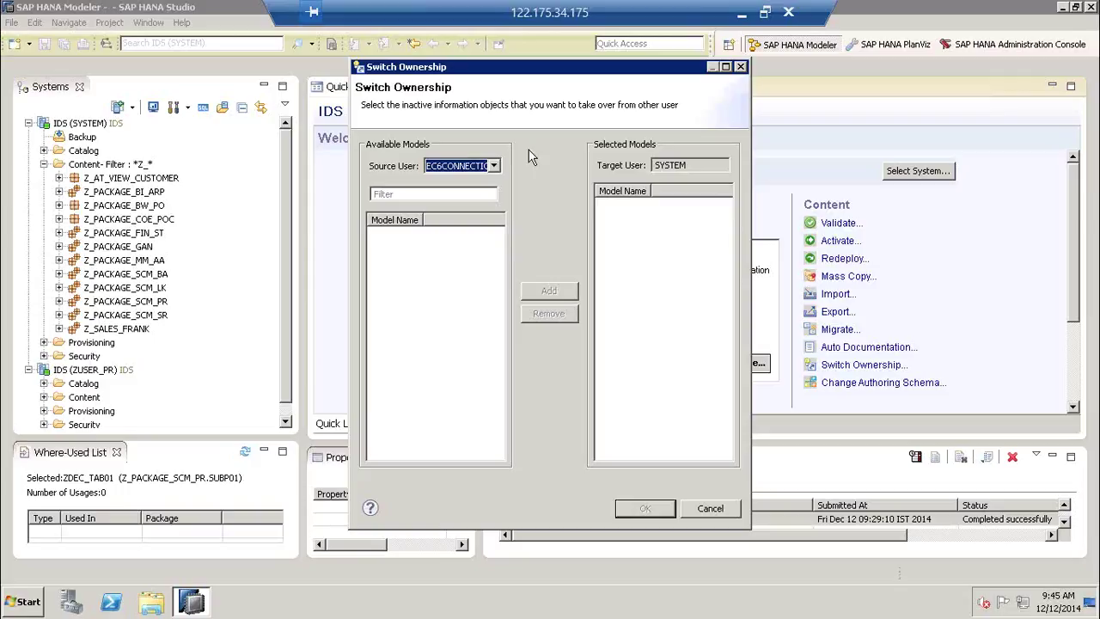
{"action": "left_click_drag", "start_coordinate": [401, 104], "coordinate": [509, 104]}
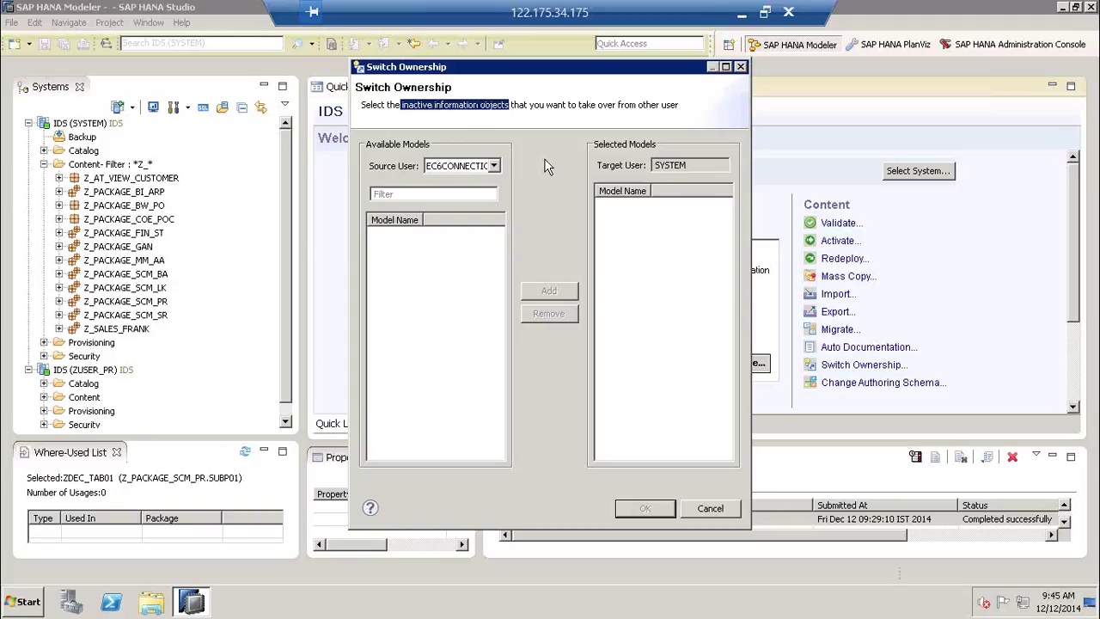
{"action": "left_click_drag", "start_coordinate": [579, 104], "coordinate": [717, 161]}
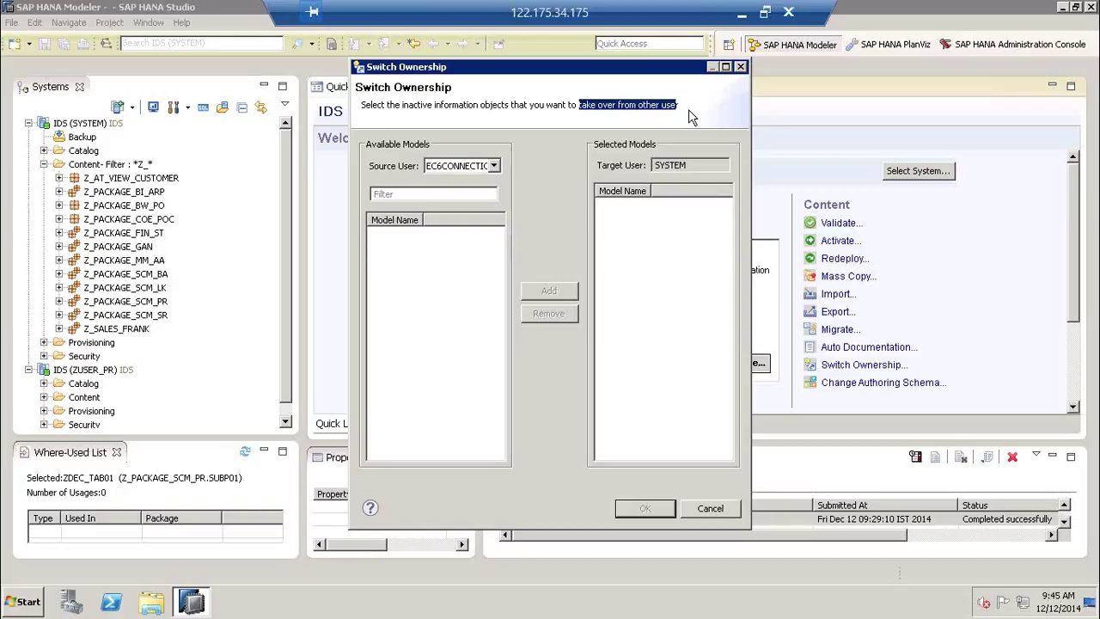
{"action": "left_click", "coordinate": [495, 165]}
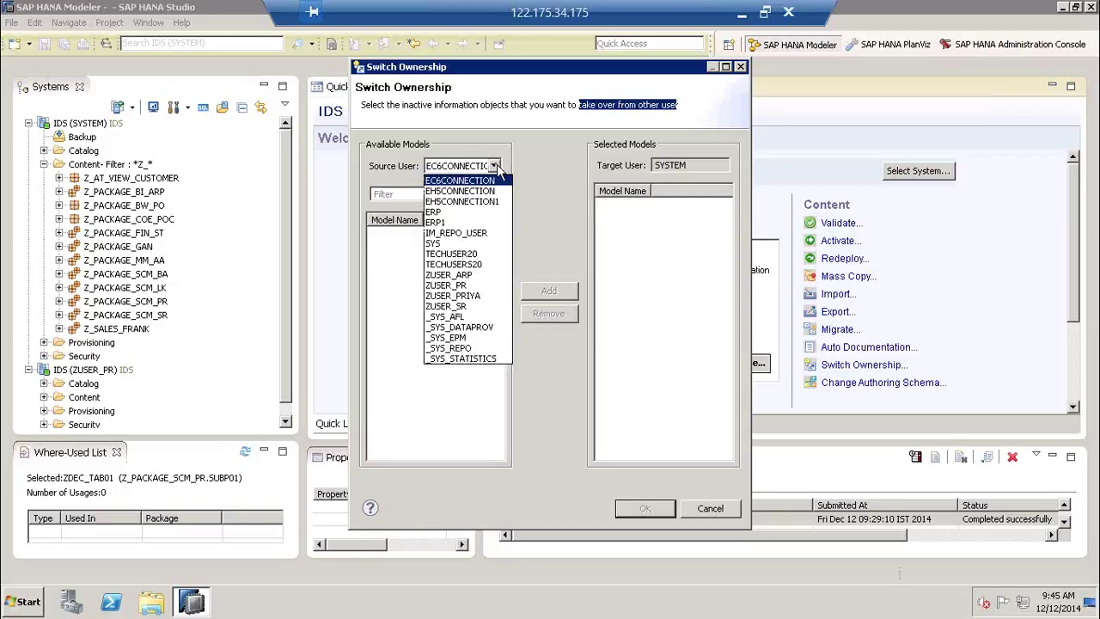
{"action": "left_click", "coordinate": [572, 161]}
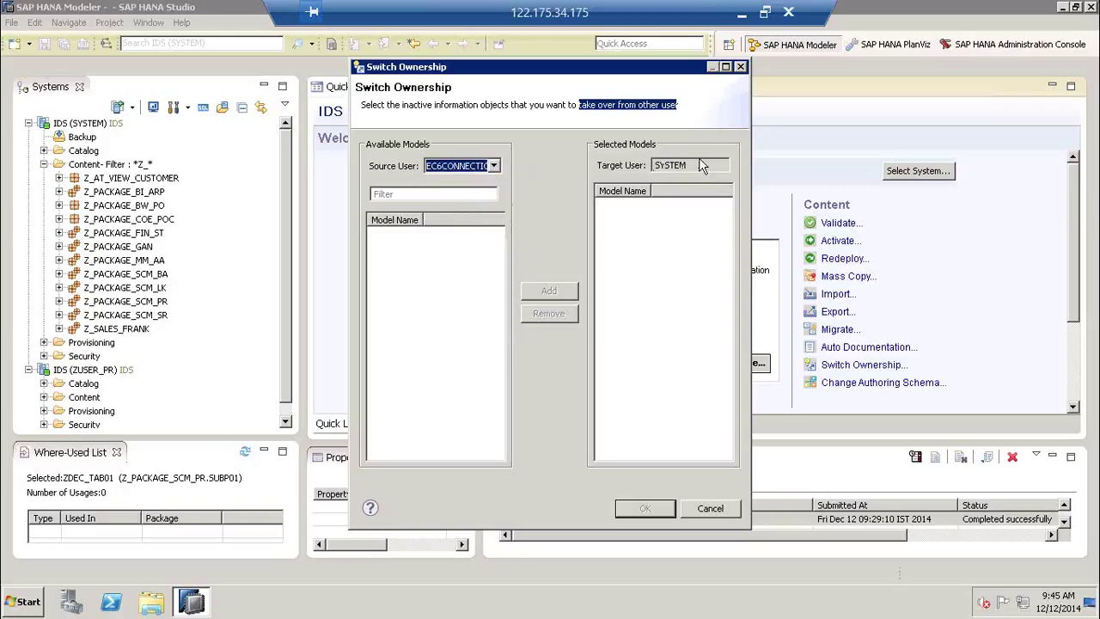
{"action": "double_click", "coordinate": [660, 165]}
{"action": "left_click_drag", "start_coordinate": [658, 165], "coordinate": [651, 165]}
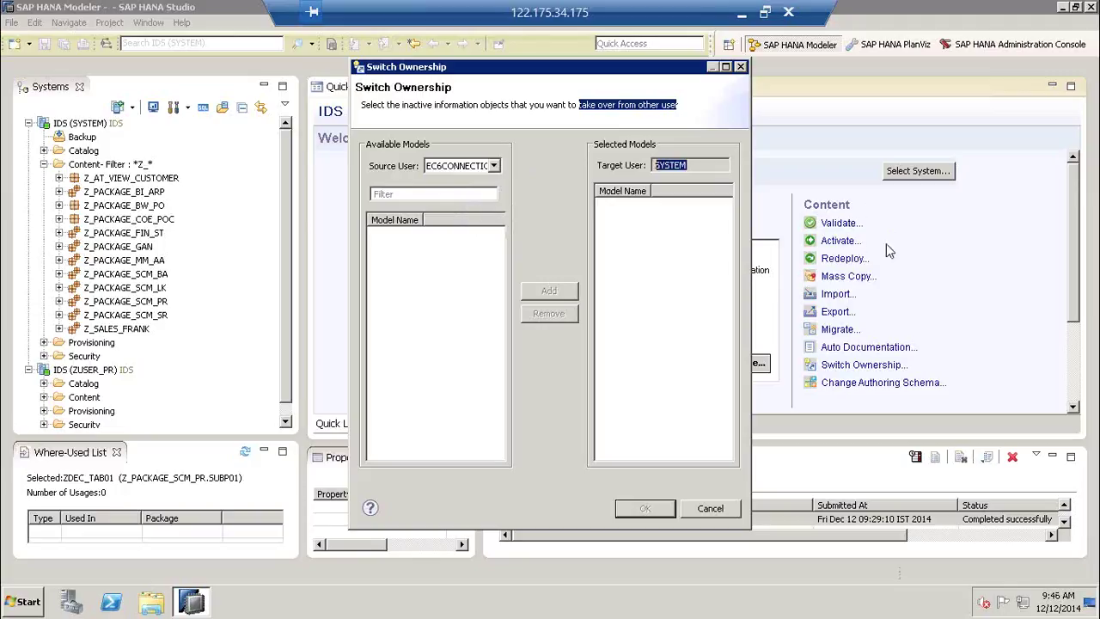
- Sketch tick marks and arrows showing models moving from available to selected and being confirmed, and cancel the Switch Ownership dialog
{"action": "key", "text": "ctrl+2"}
{"action": "mouse_move", "coordinate": [412, 262]}
{"action": "left_mouse_down"}
{"action": "mouse_move", "coordinate": [440, 257]}
{"action": "mouse_move", "coordinate": [445, 288]}
{"action": "left_mouse_up"}
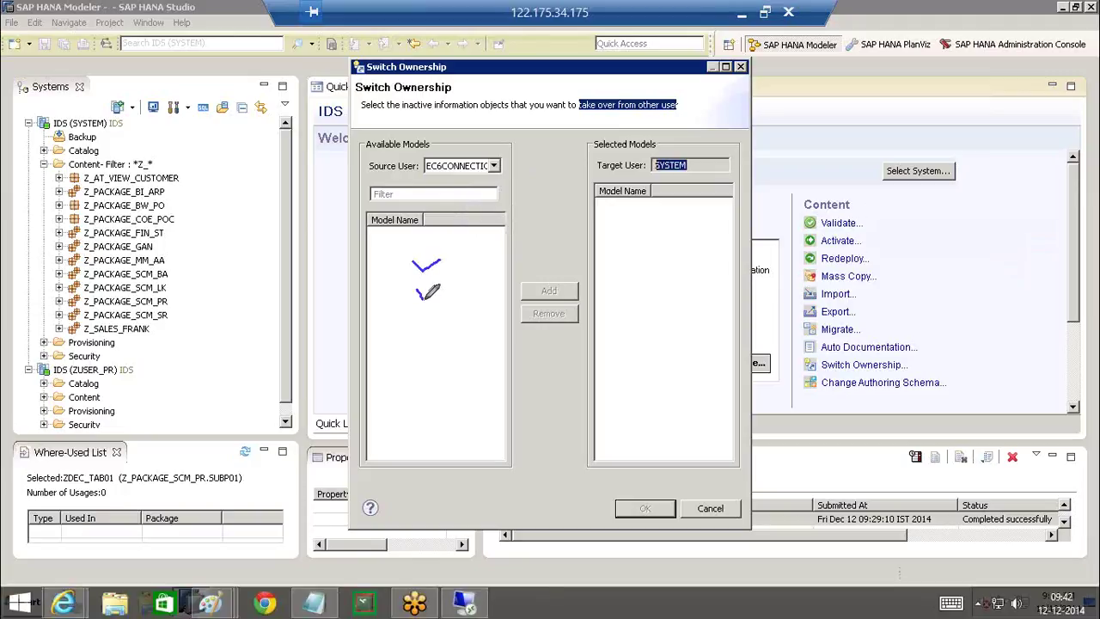
{"action": "mouse_move", "coordinate": [419, 324]}
{"action": "left_mouse_down"}
{"action": "mouse_move", "coordinate": [427, 333]}
{"action": "mouse_move", "coordinate": [440, 324]}
{"action": "mouse_move", "coordinate": [444, 356]}
{"action": "left_mouse_up"}
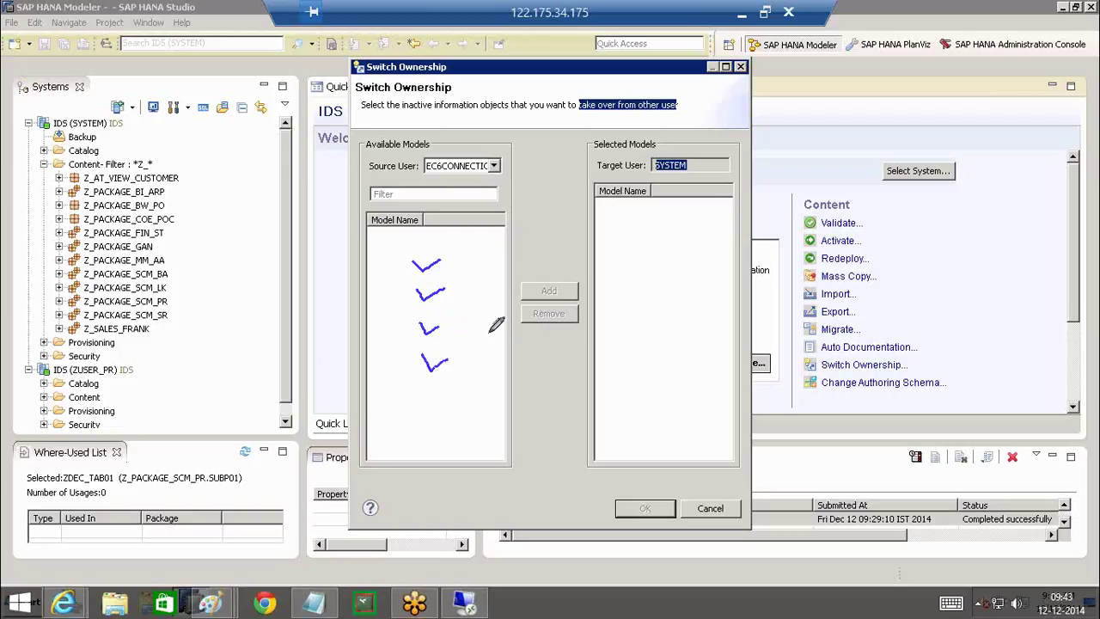
{"action": "mouse_move", "coordinate": [486, 297]}
{"action": "left_mouse_down"}
{"action": "mouse_move", "coordinate": [643, 282]}
{"action": "mouse_move", "coordinate": [651, 300]}
{"action": "left_mouse_up"}
{"action": "mouse_move", "coordinate": [642, 445]}
{"action": "left_mouse_down"}
{"action": "mouse_move", "coordinate": [642, 496]}
{"action": "mouse_move", "coordinate": [656, 481]}
{"action": "left_mouse_up"}
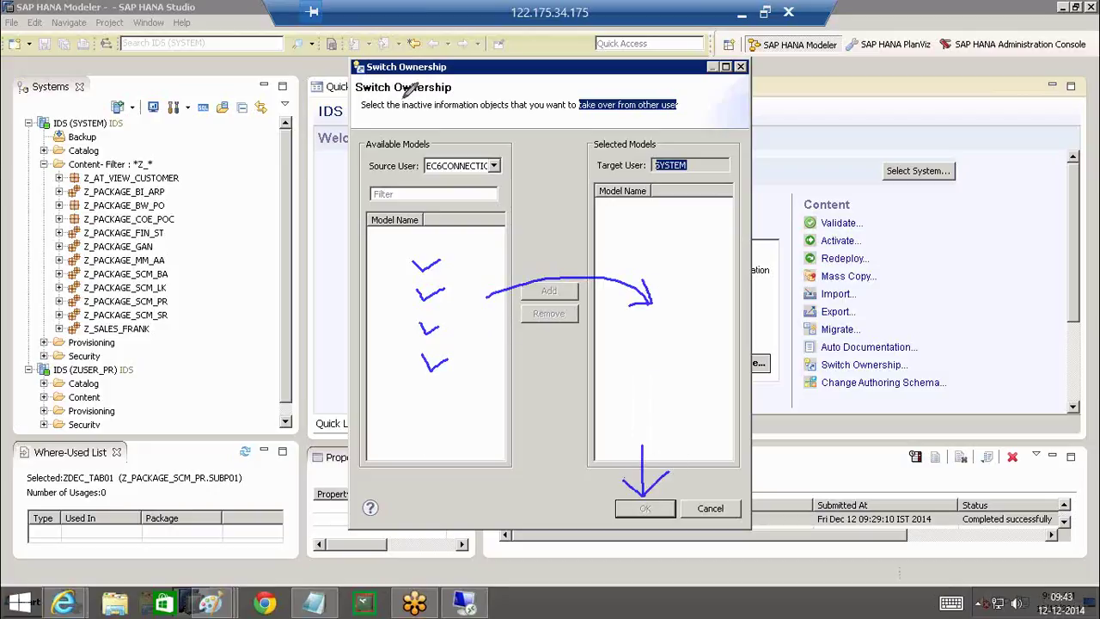
{"action": "mouse_move", "coordinate": [402, 100]}
{"action": "left_mouse_down"}
{"action": "mouse_move", "coordinate": [453, 97]}
{"action": "mouse_move", "coordinate": [421, 74]}
{"action": "mouse_move", "coordinate": [429, 105]}
{"action": "left_mouse_up"}
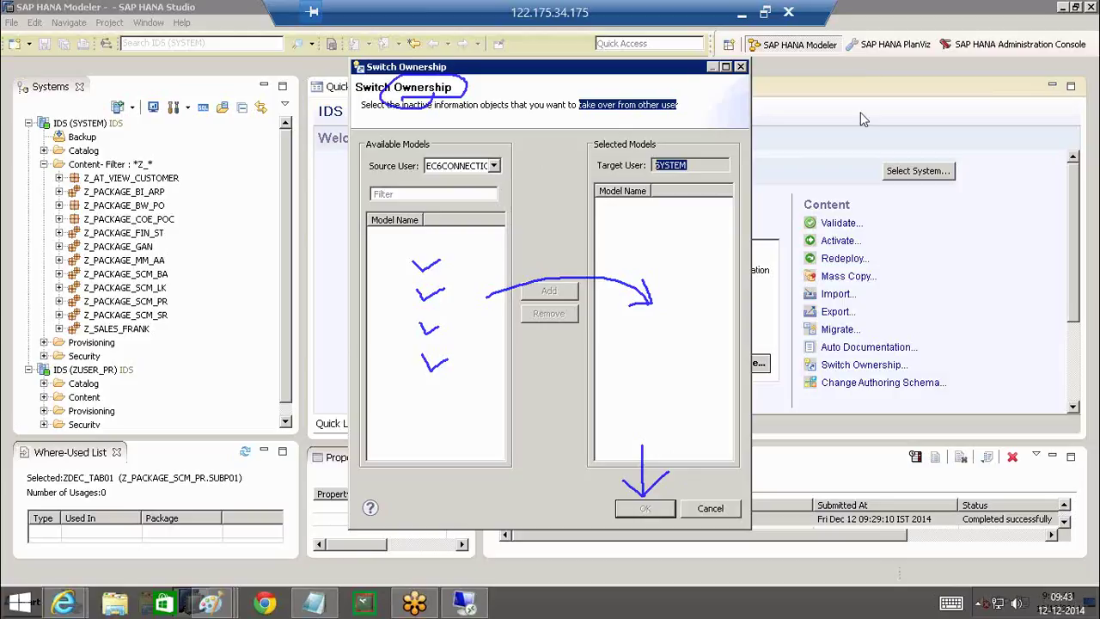
{"action": "left_click", "coordinate": [709, 507]}
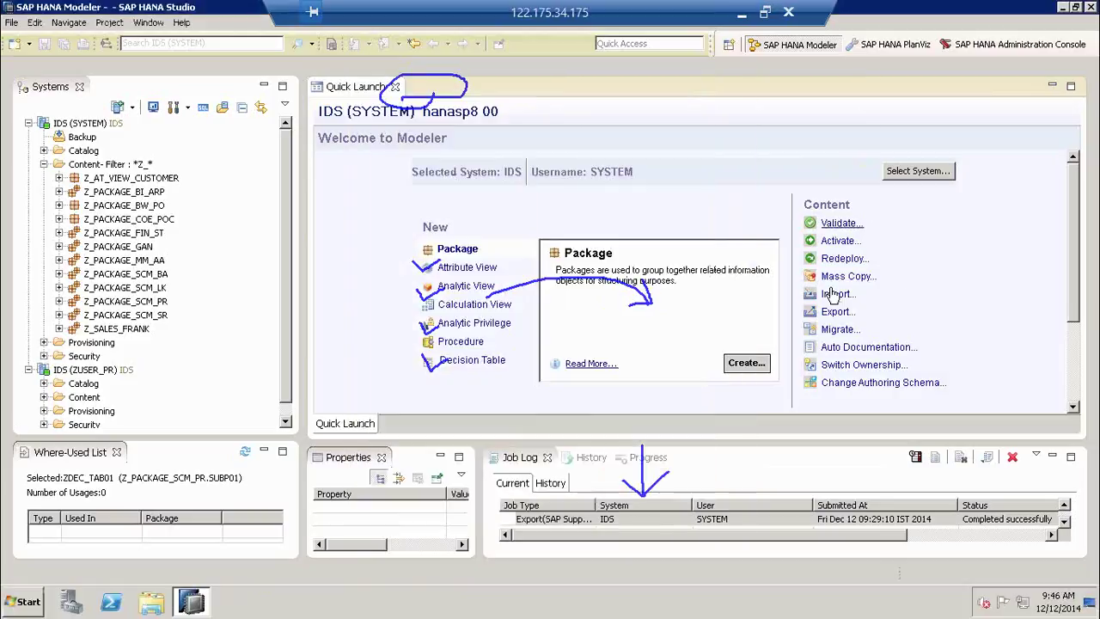
- Clear the drawn marks from SAP HANA Studio, shrink the remote desktop to a window, and switch to the Notepad notes
{"action": "key", "text": "Escape"}
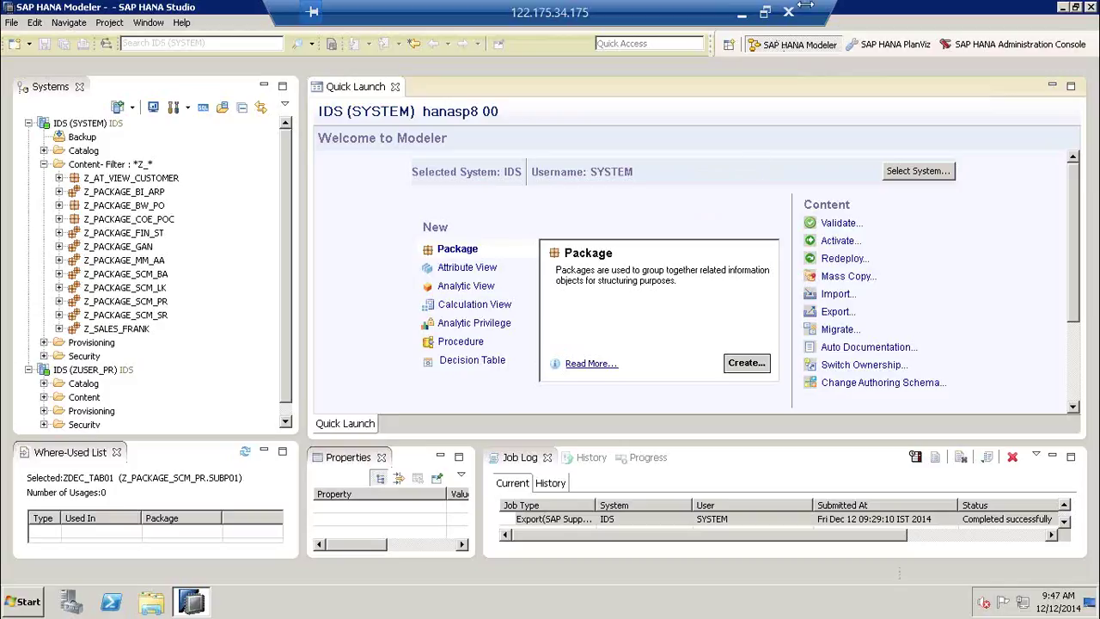
{"action": "left_click", "coordinate": [765, 13]}
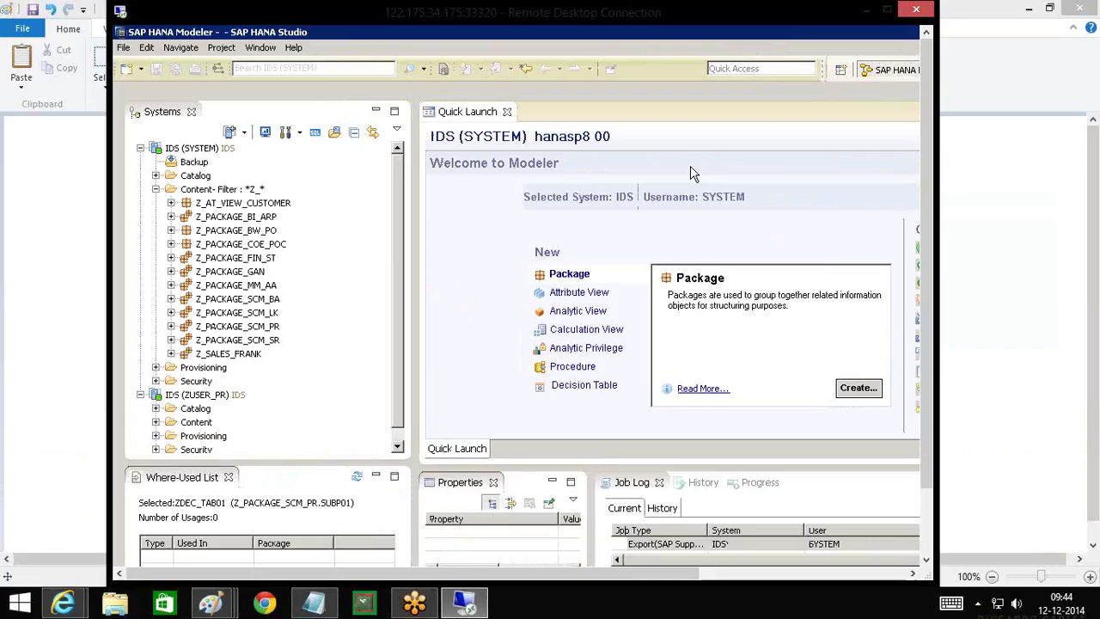
{"action": "mouse_move", "coordinate": [305, 608]}
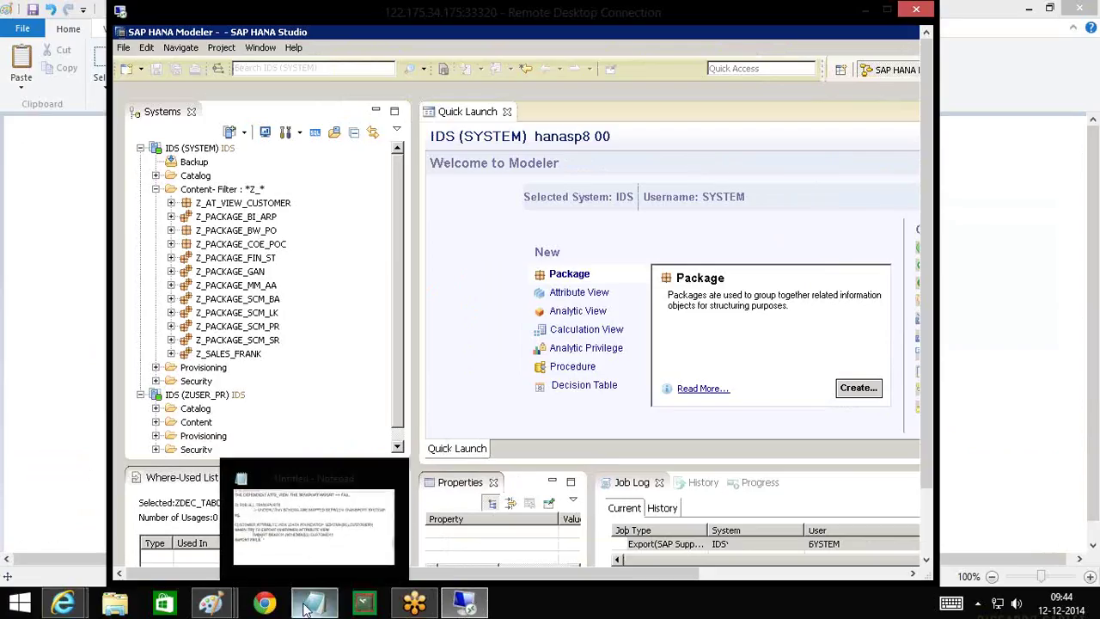
{"action": "left_click", "coordinate": [305, 608]}
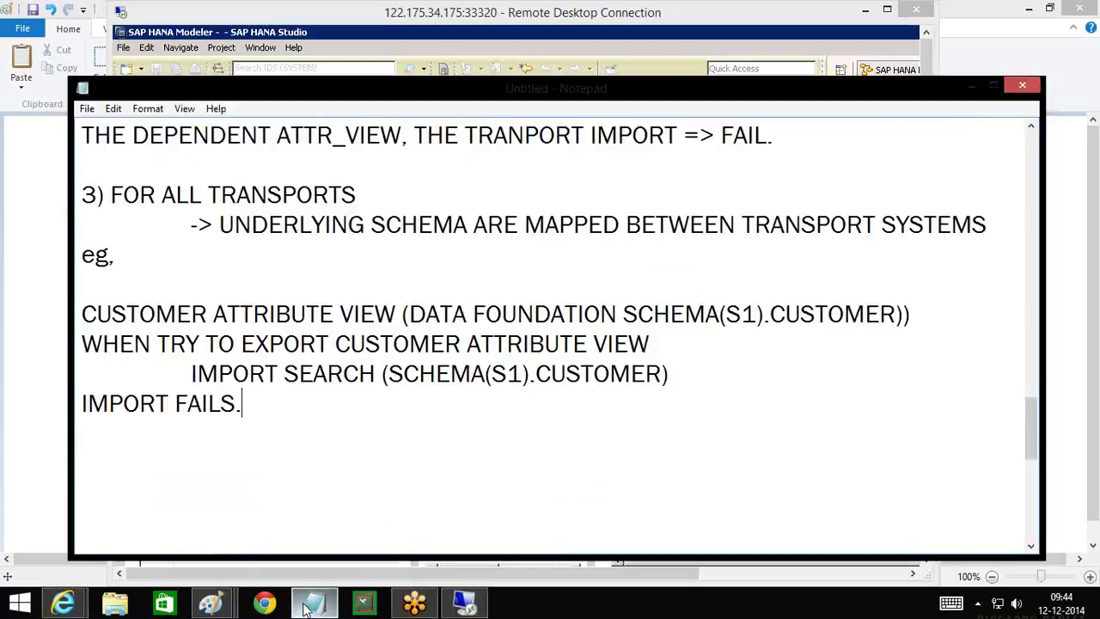
- Close off the import failure notes with a separator line of equals signs followed by a block of blank lines
{"action": "key", "text": "Return"}
{"action": "type", "text": "================================================================="}
{"action": "key", "text": "Return"}
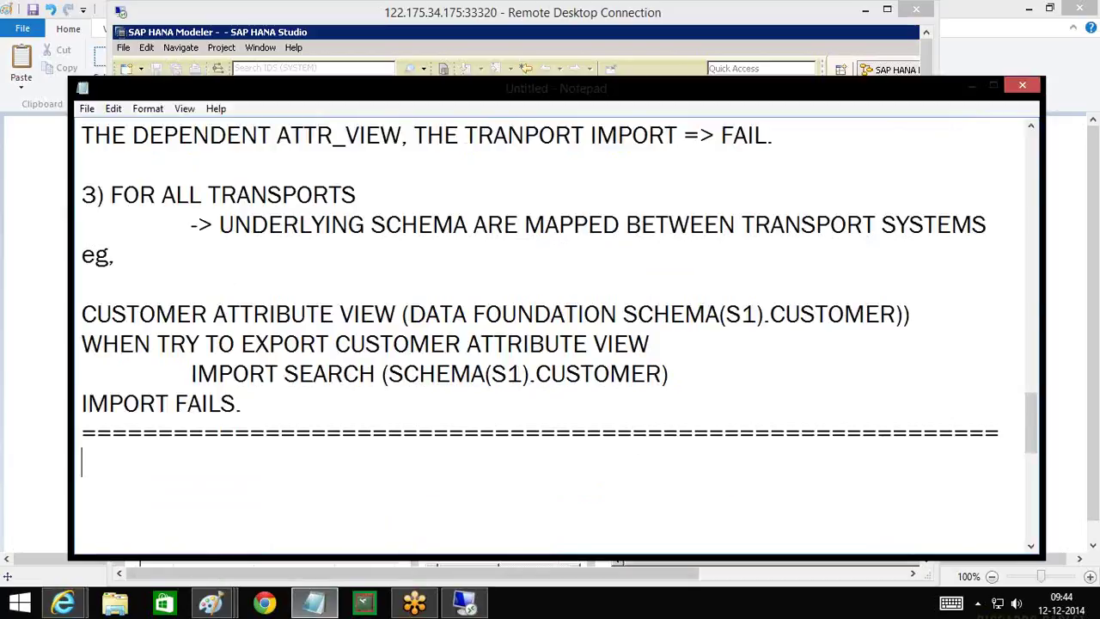
{"action": "key", "text": "Return"}
{"action": "key", "text": "Return"}
{"action": "key", "text": "Return"}
{"action": "key", "text": "Return"}
{"action": "key", "text": "Return"}
{"action": "key", "text": "Return"}
{"action": "key", "text": "Return"}
{"action": "key", "text": "Return"}
{"action": "key", "text": "Return"}
{"action": "key", "text": "Return"}
{"action": "key", "text": "Return"}
{"action": "key", "text": "Return"}
{"action": "key", "text": "Return"}
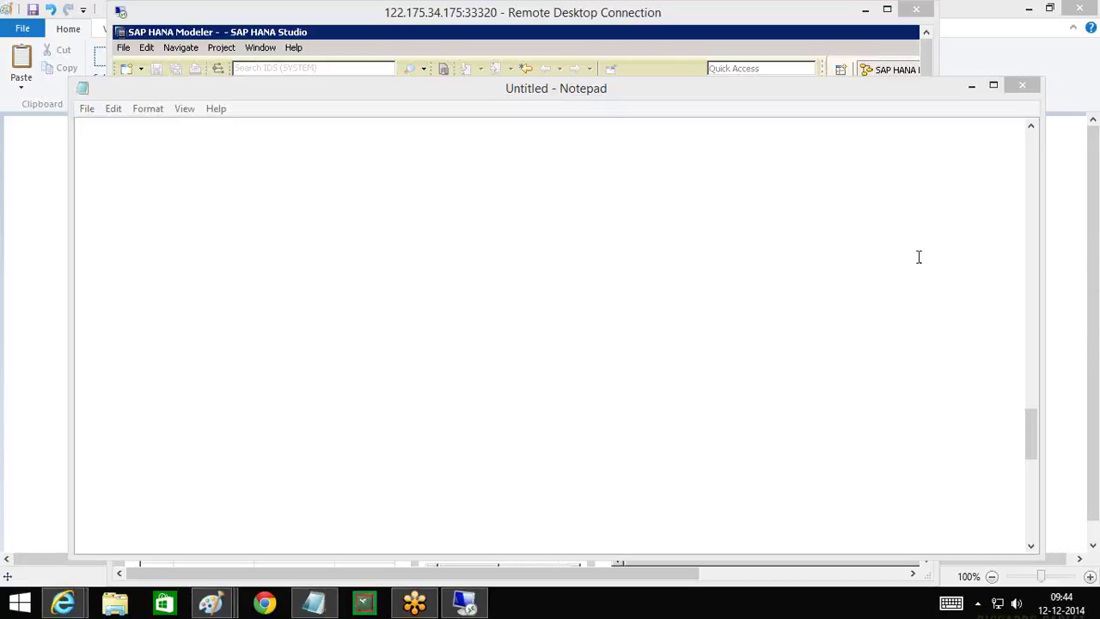
- Insert the question whether HANA transport assigns request numbers like SAP BW transport, and whether export/import is done ourselves or submitted to Basis
{"action": "left_click", "coordinate": [388, 158]}
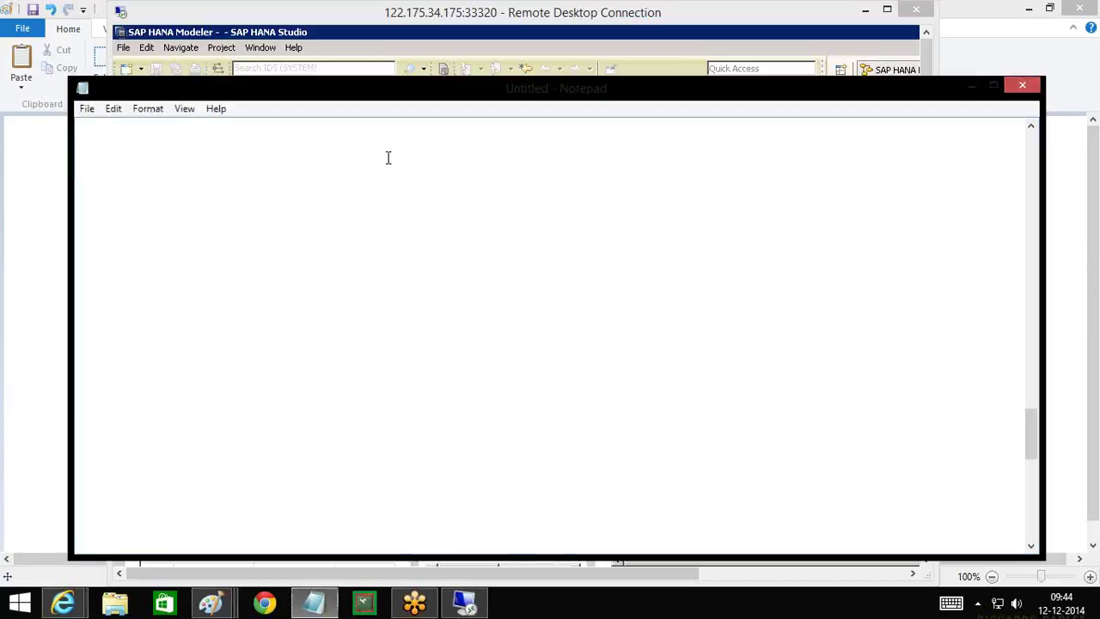
{"action": "type", "text": "Is this HANA transport like SAP BW transport where a transport request # is assigned to every object. In real time do we conduct this export/import ourself or submit this HANA transport request to Basis."}
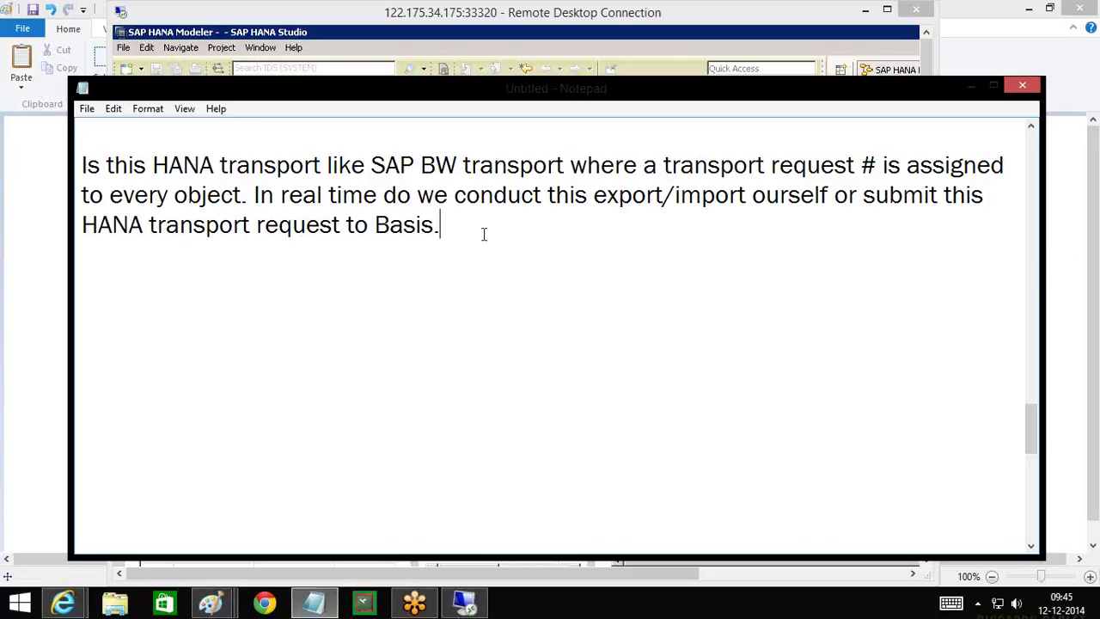
{"action": "key", "text": "Return"}
- Answer the transport question with the line "SAP HANA TRANSPORT SIMILAR TO SAP TRANSPORTS", leaving one blank line below the question
{"action": "type", "text": "HA"}
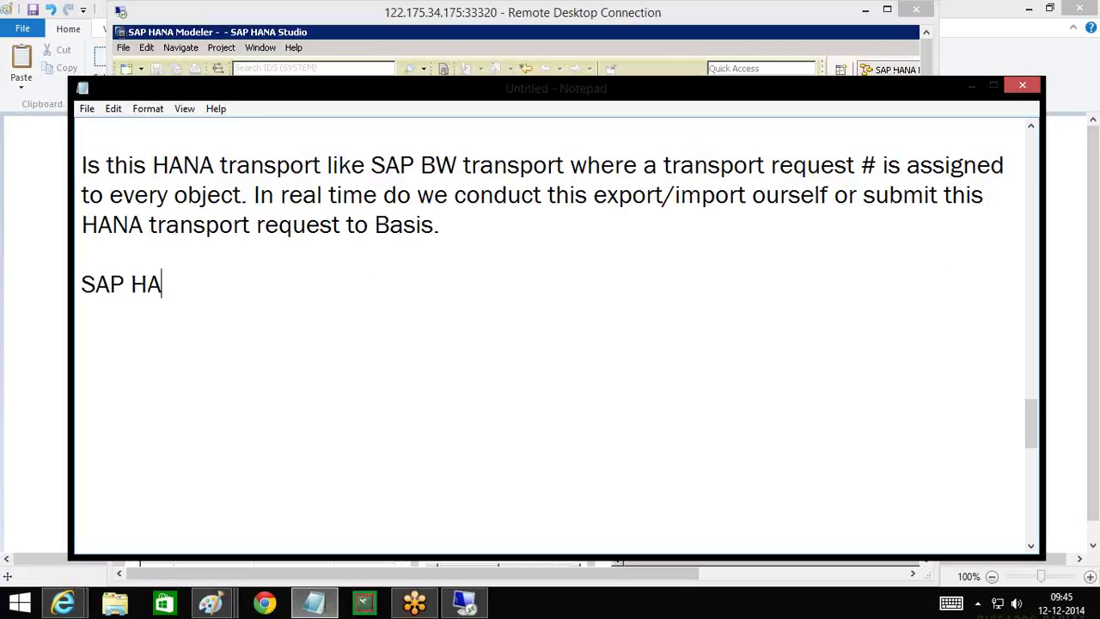
{"action": "type", "text": "NA TRA"}
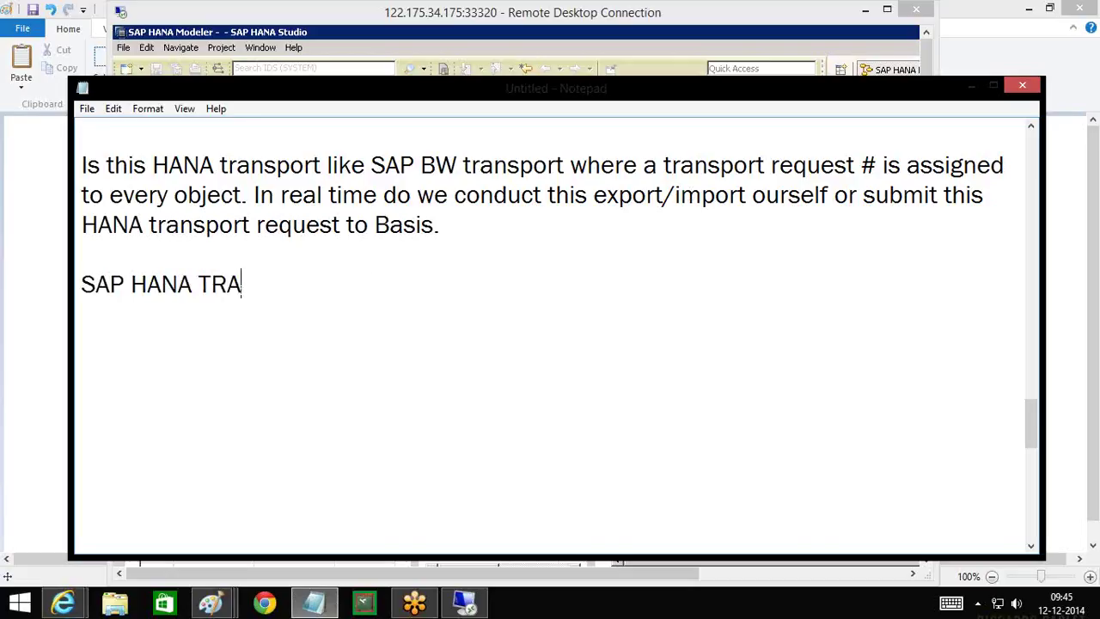
{"action": "type", "text": "NSPORT SIMI"}
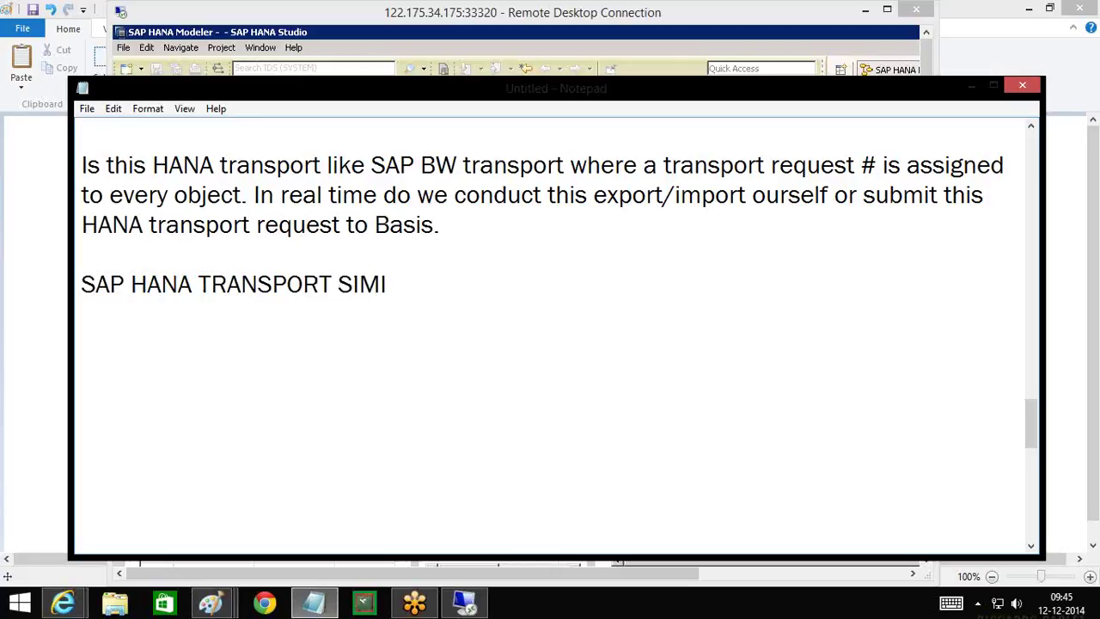
{"action": "type", "text": "LAR TO"}
{"action": "type", "text": " SAP"}
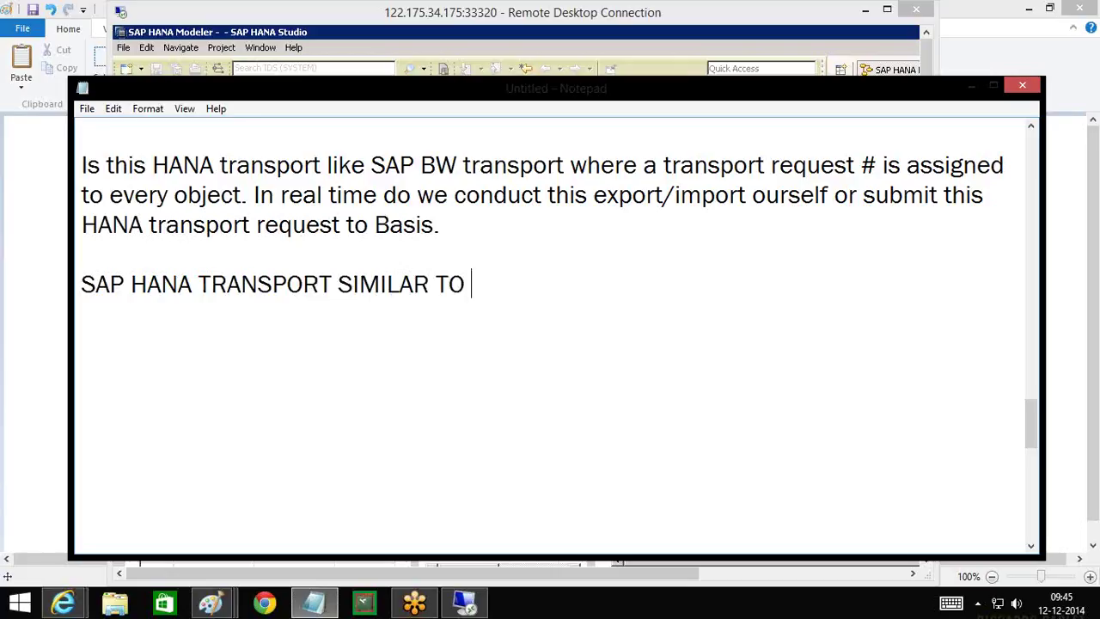
{"action": "type", "text": " TRANSPORTS"}
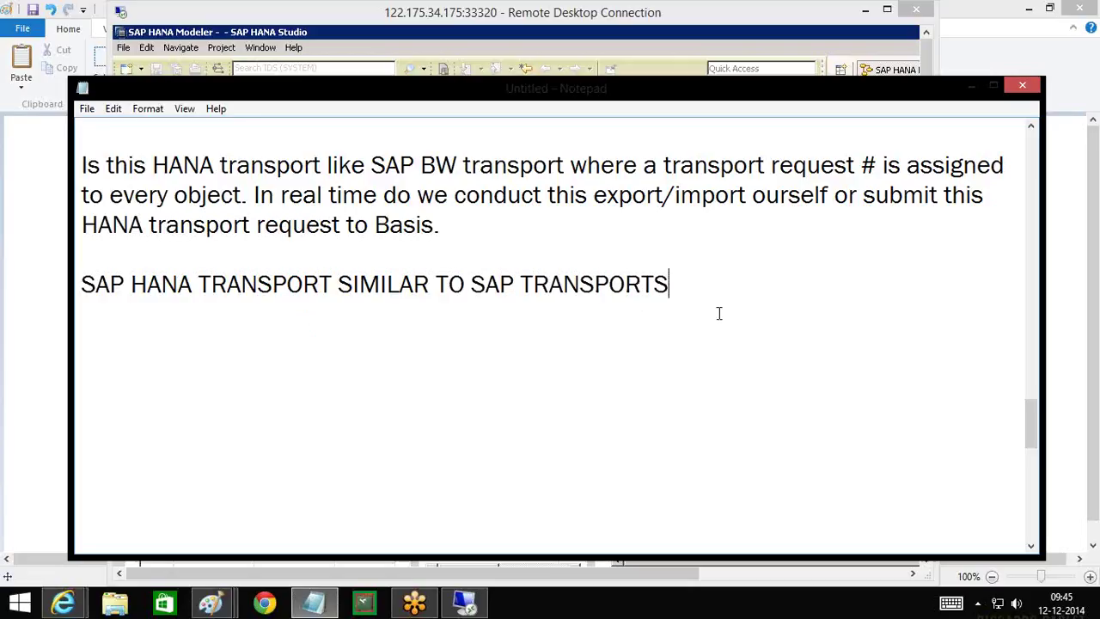
- Add the indented line "DELIVERY UNIT ( TRANSPORT )" below the SAP transports answer, followed by blank lines
{"action": "key", "text": "Return"}
{"action": "key", "text": "Tab"}
{"action": "type", "text": "DELIV"}
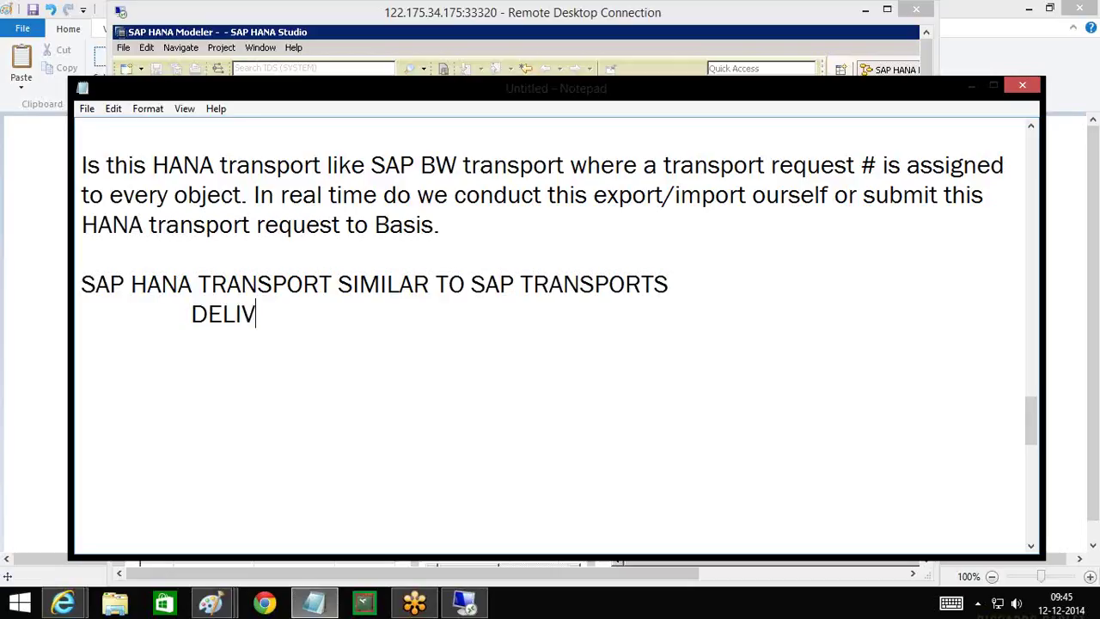
{"action": "type", "text": "ERY UNIT ( "}
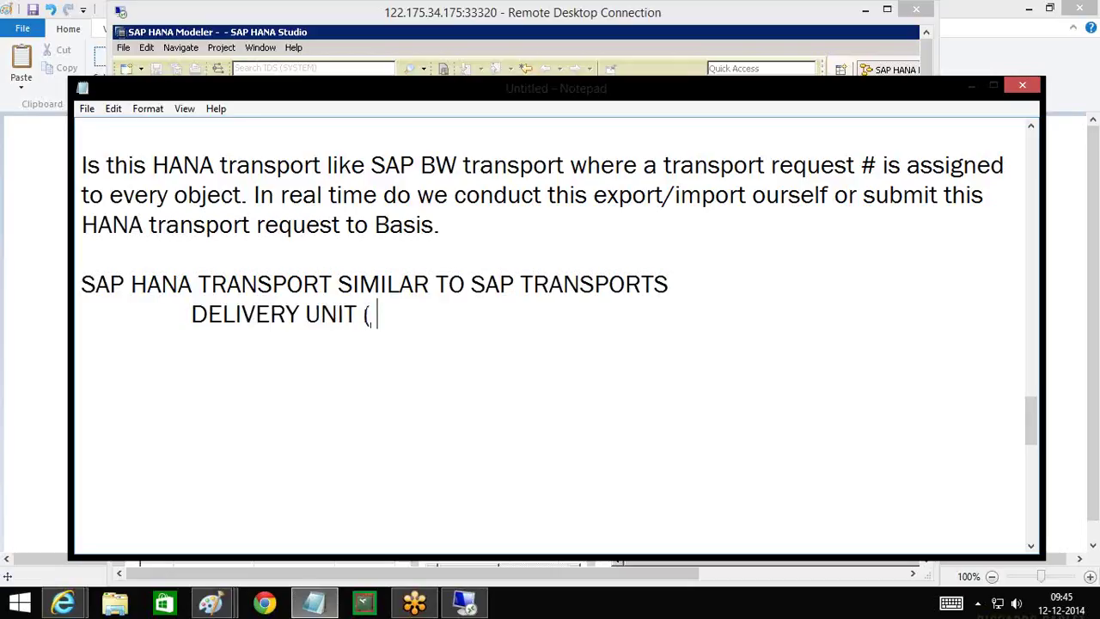
{"action": "type", "text": "TRANSPOR"}
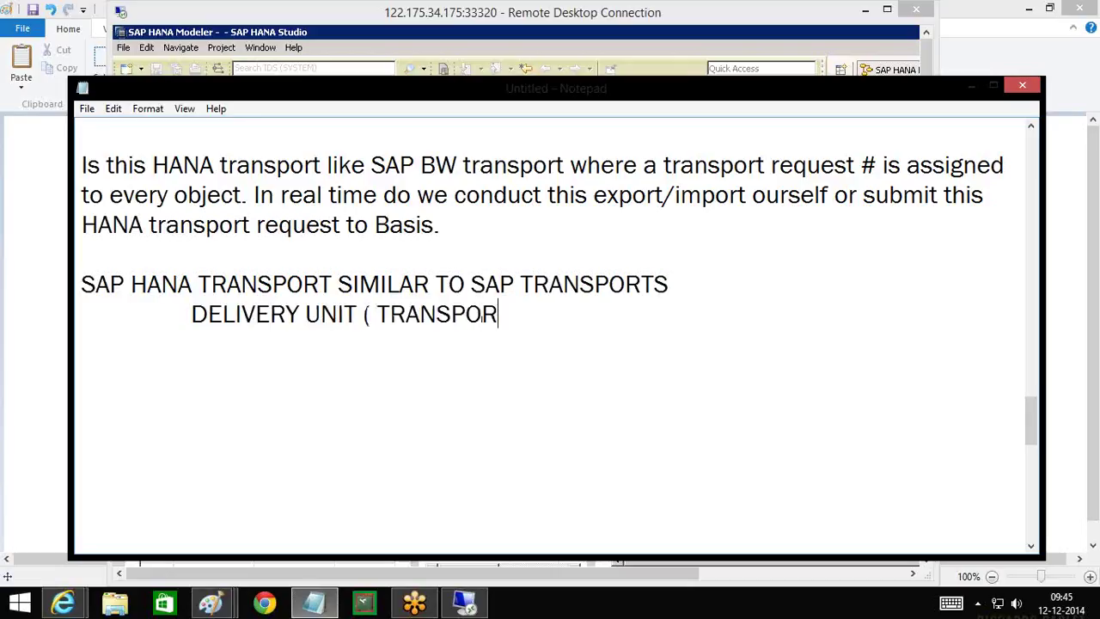
{"action": "type", "text": "T )"}
{"action": "key", "text": "Return"}
{"action": "key", "text": "Return"}
- Highlight the export/import part of the question and answer it below the delivery unit line with "DEPEND (POC) - YES"
{"action": "left_click_drag", "start_coordinate": [434, 196], "coordinate": [788, 196]}
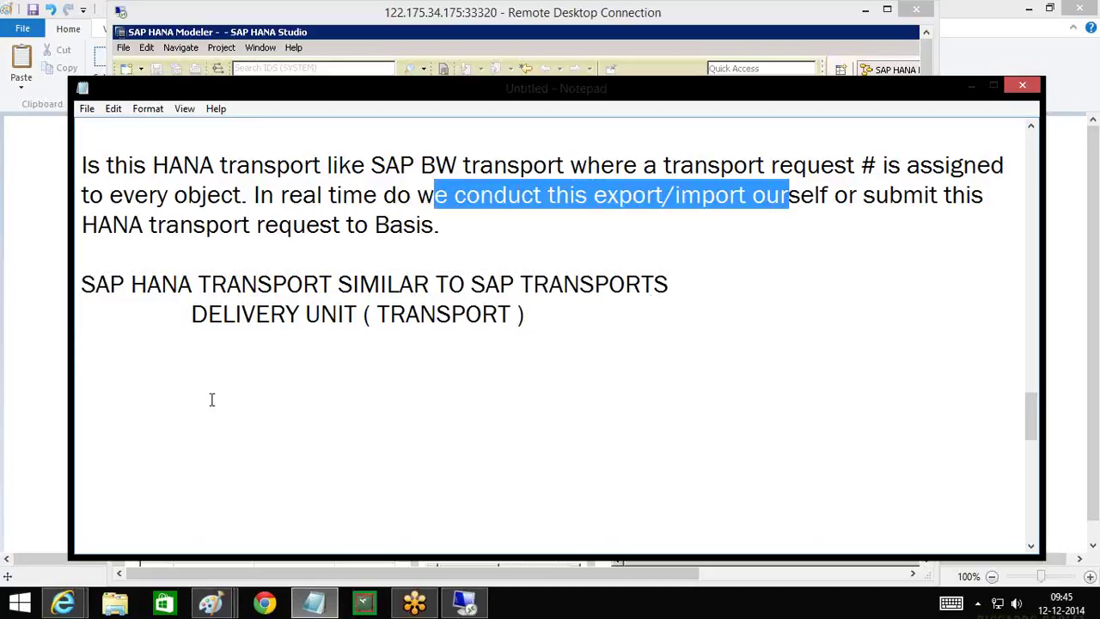
{"action": "left_click", "coordinate": [174, 371]}
{"action": "type", "text": "DEPEND"}
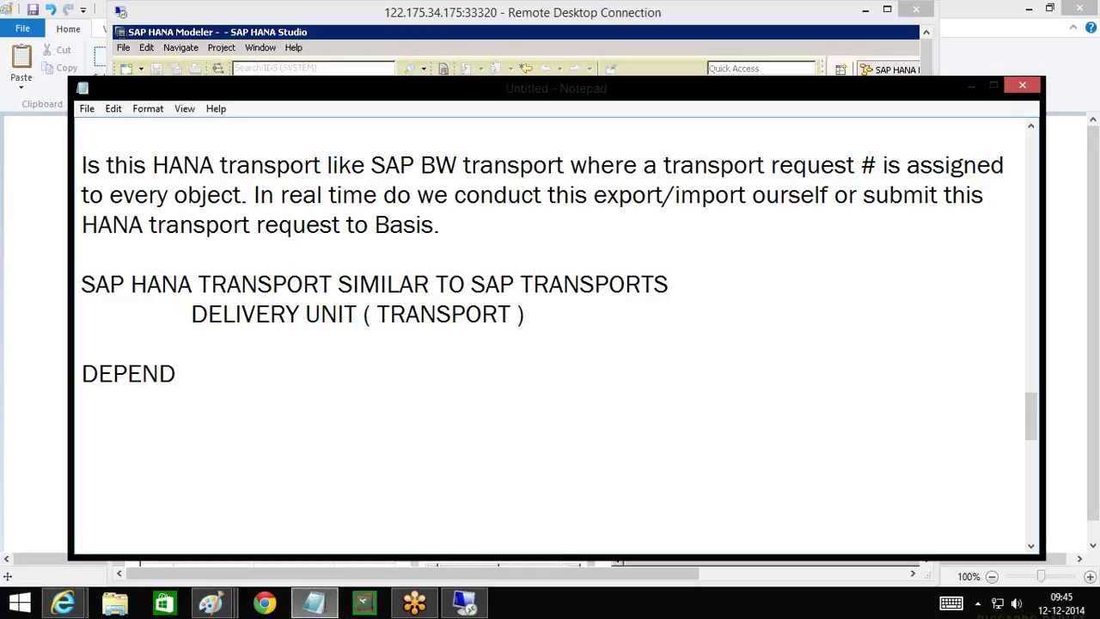
{"action": "type", "text": " (POC) - YES"}
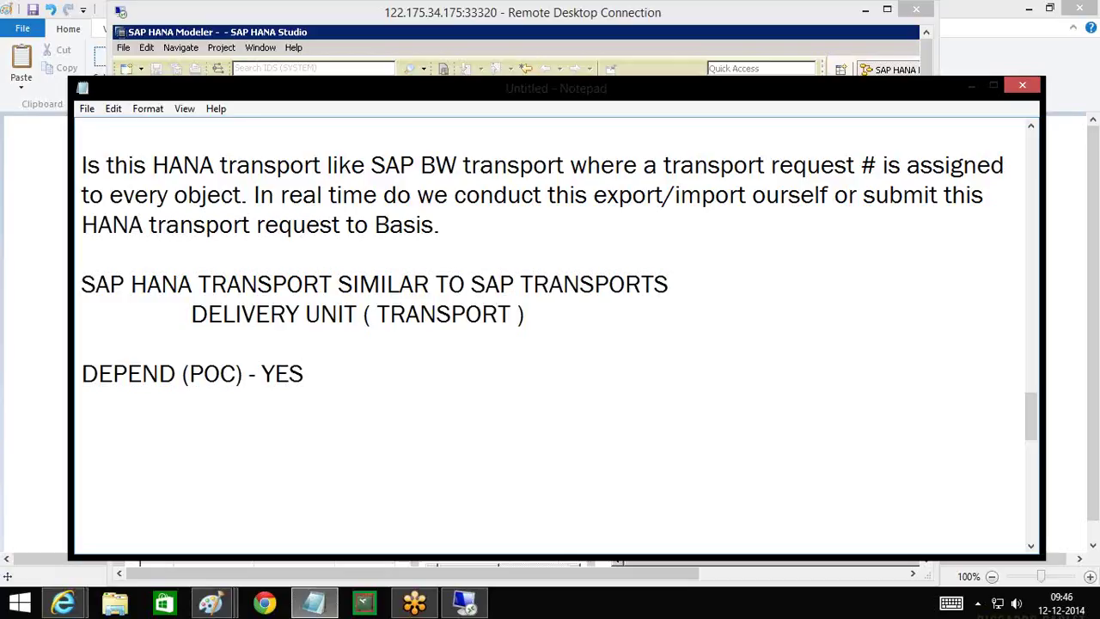
- Add the line "PILOT/IMPLEM - BASIS TRASNPORT" directly below the POC answer
{"action": "key", "text": "Return"}
{"action": "type", "text": "PO"}
{"action": "key", "text": "BackSpace"}
{"action": "type", "text": "ILOT/IMPLEM"}
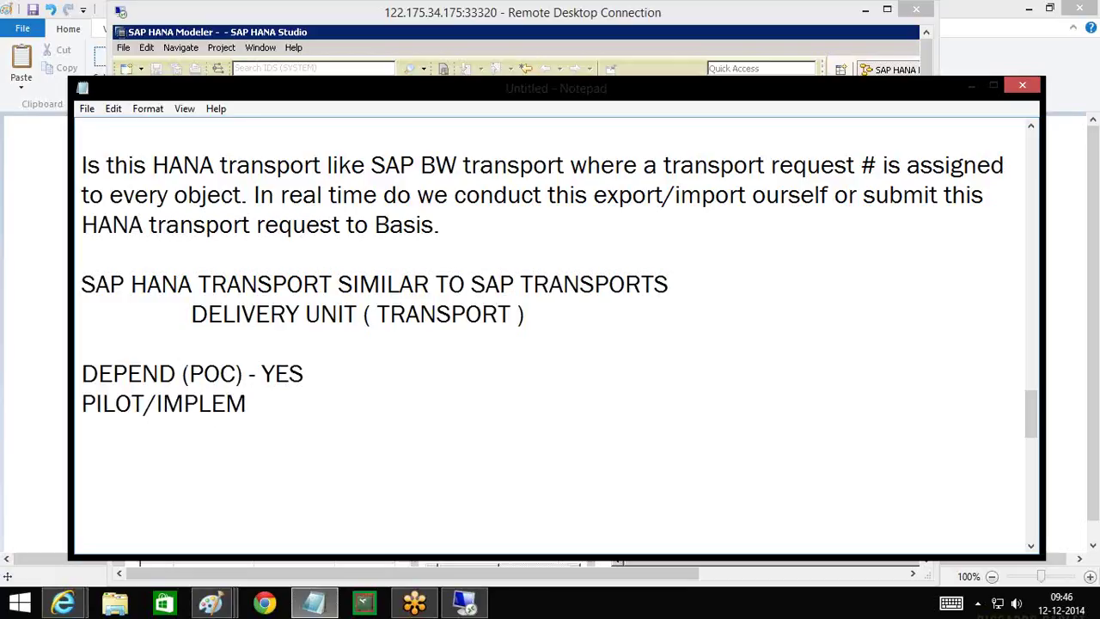
{"action": "type", "text": " - BASIS T"}
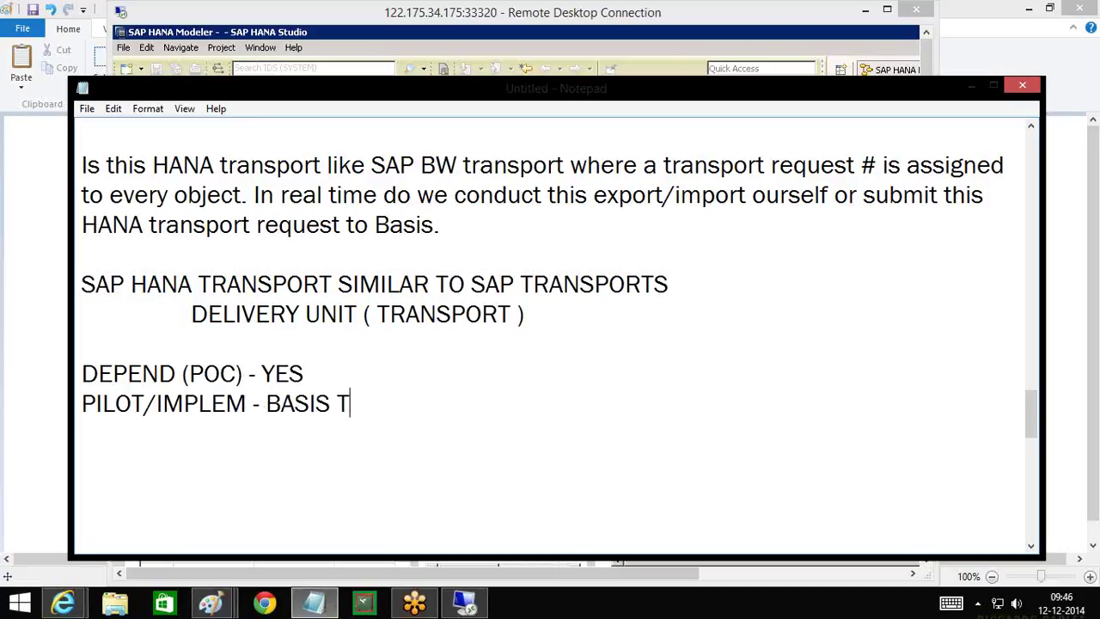
{"action": "type", "text": "RASN"}
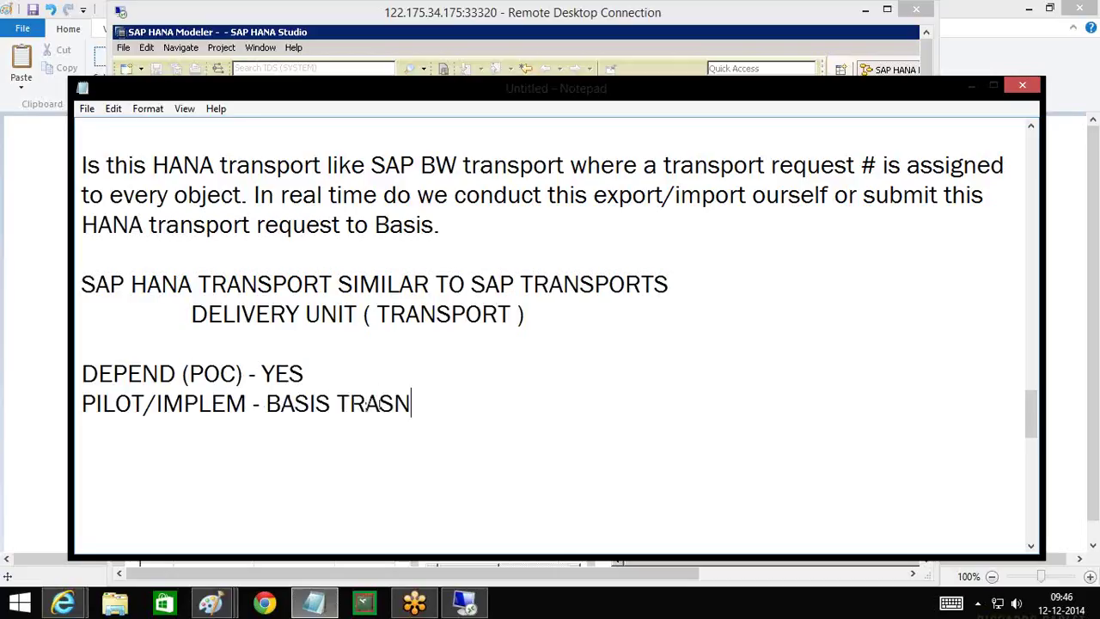
{"action": "type", "text": "PORT"}
- End the transport answer with a separator line of equals signs and add blank lines beneath it
{"action": "key", "text": "Return"}
{"action": "type", "text": "="}
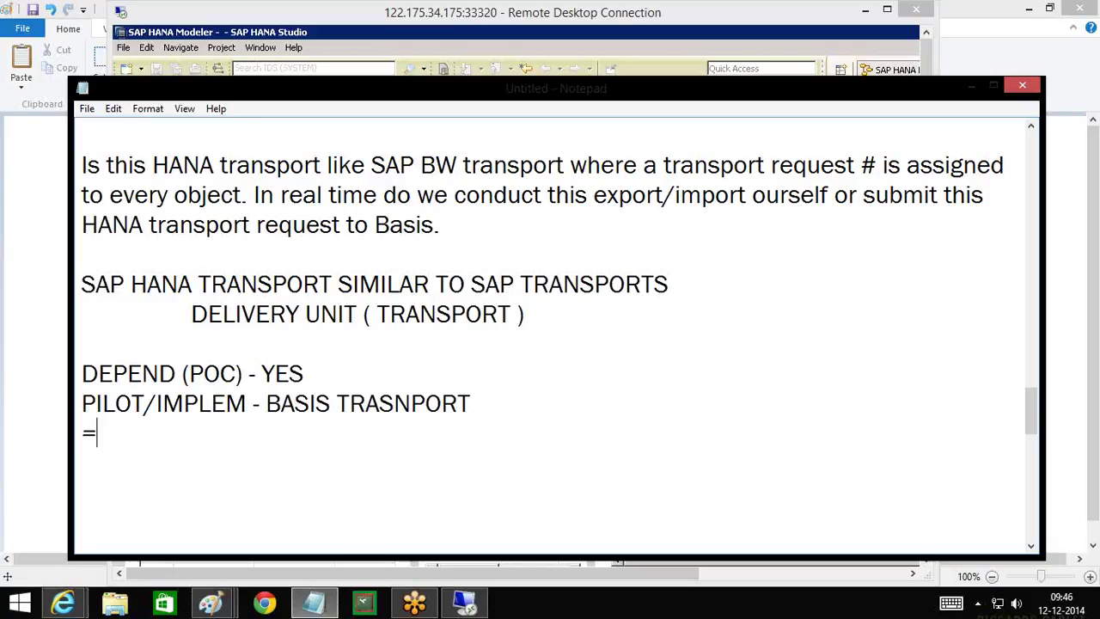
{"action": "type", "text": "======================================================="}
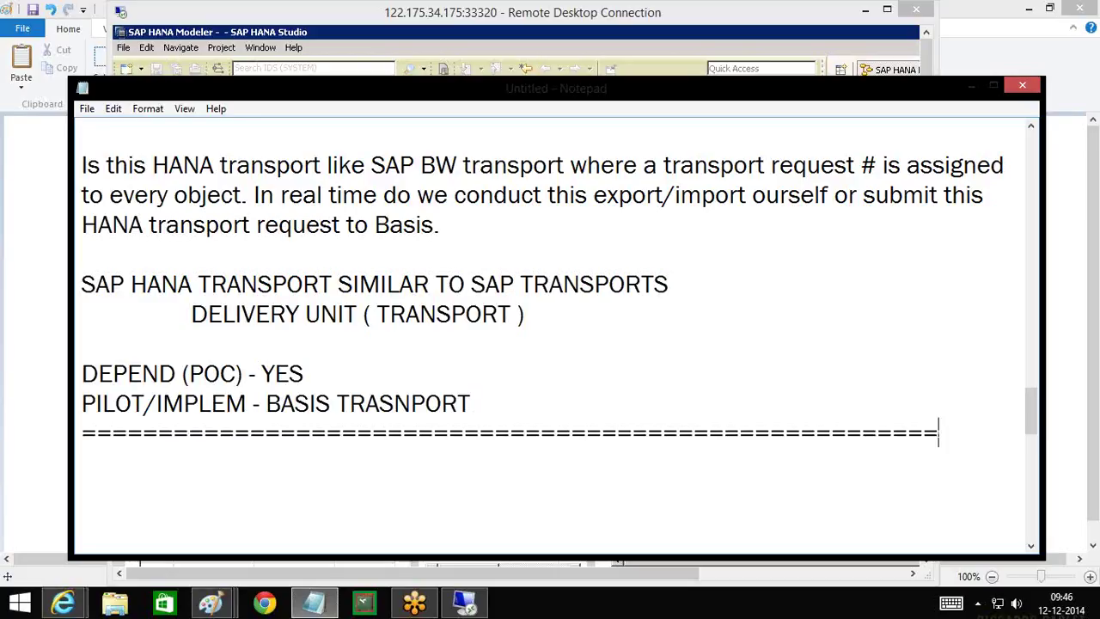
{"action": "key", "text": "Return"}
{"action": "key", "text": "Return"}
{"action": "key", "text": "Return"}
{"action": "key", "text": "Return"}
{"action": "key", "text": "Return"}
{"action": "key", "text": "Return"}
{"action": "key", "text": "Return"}
{"action": "key", "text": "Return"}
{"action": "key", "text": "Return"}
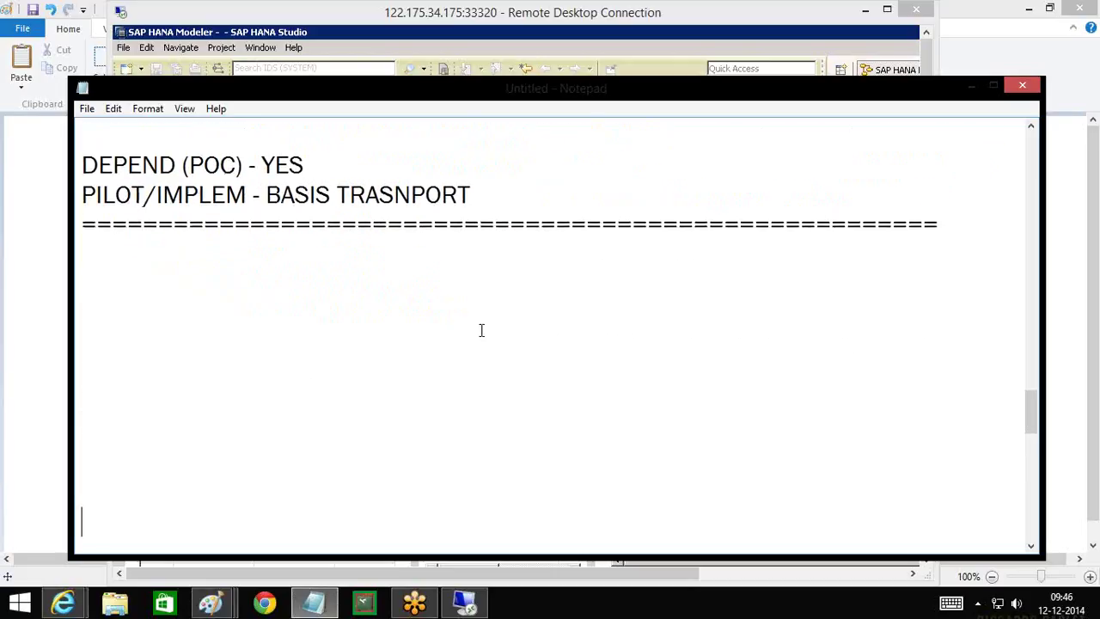
- Insert the question "What is the reason for not having Quick Launch" on the line directly below the separator
{"action": "left_click", "coordinate": [397, 260]}
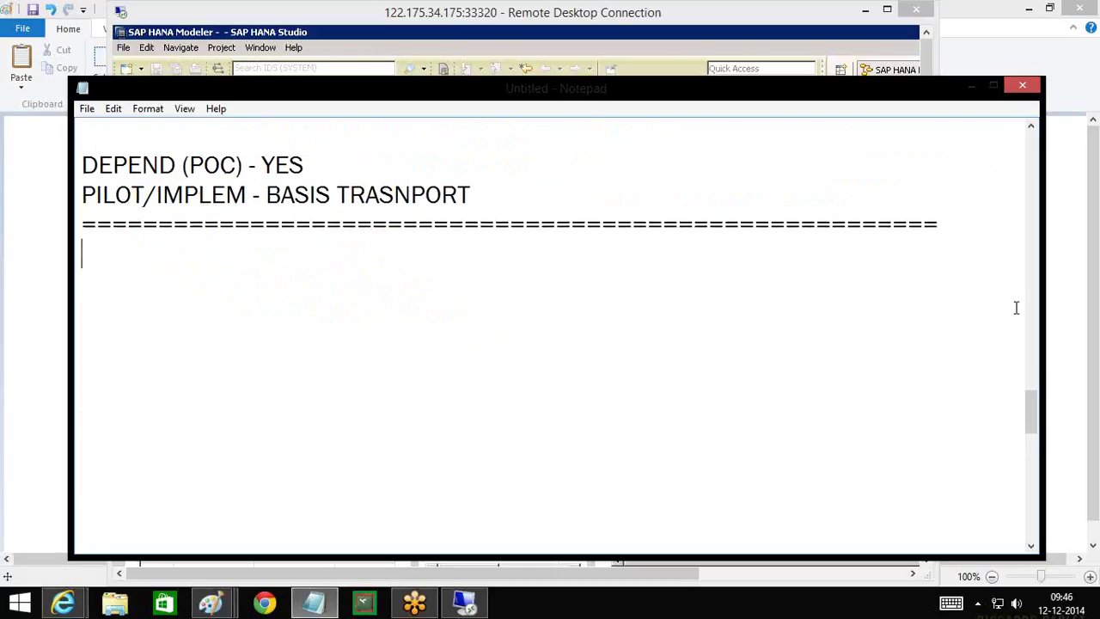
{"action": "left_click", "coordinate": [1088, 292]}
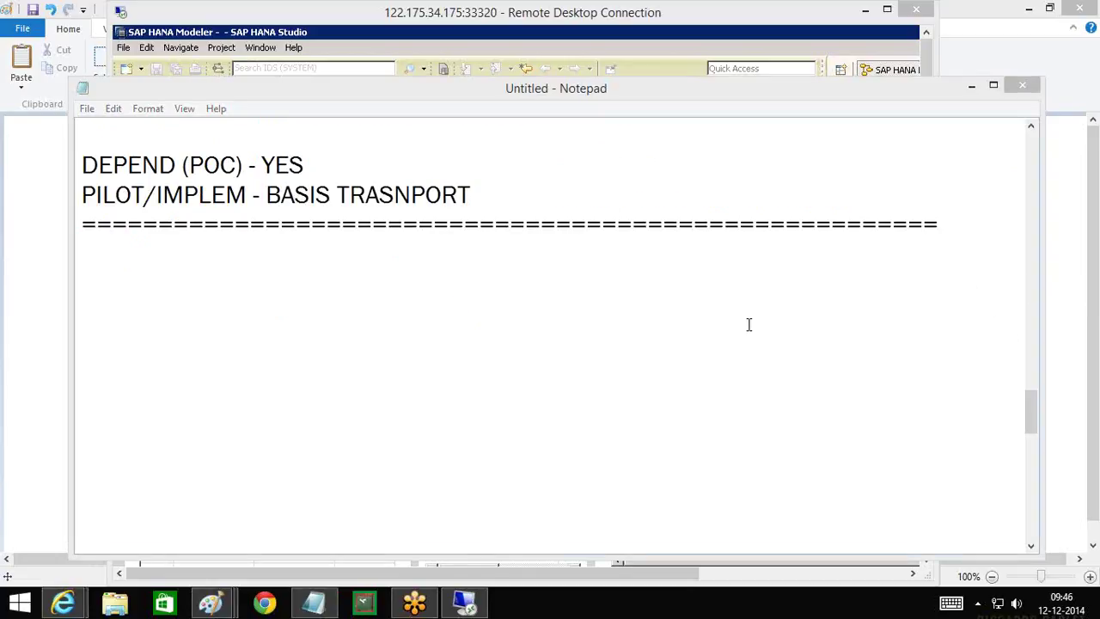
{"action": "left_click", "coordinate": [359, 255]}
{"action": "type", "text": "What is the reason for not having Quick Launch"}
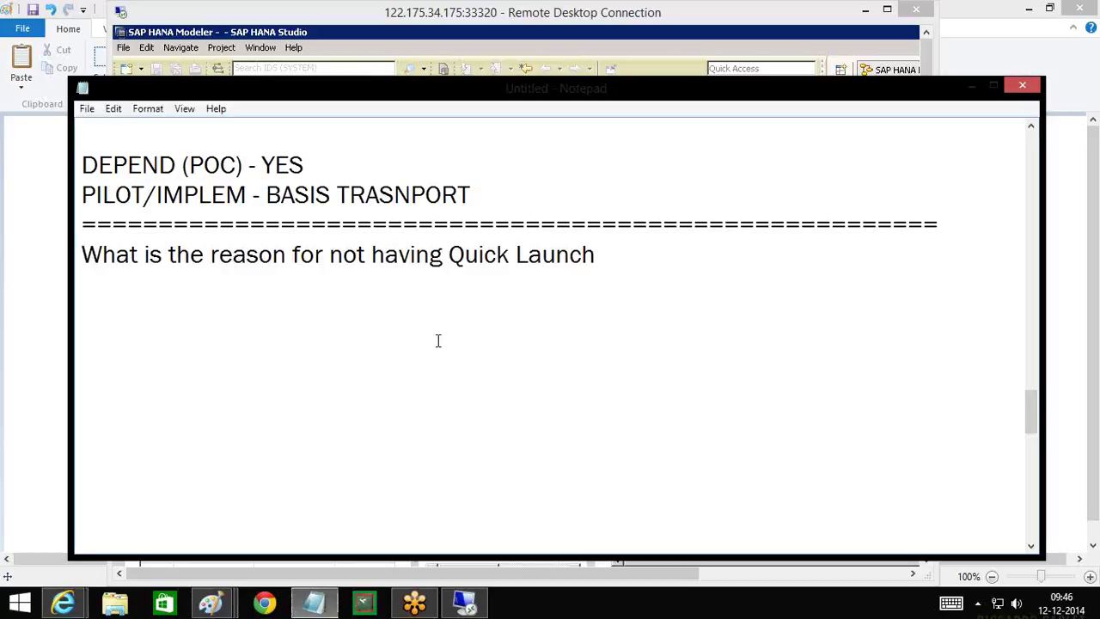
- Start the answer to the Quick Launch question, after one blank line, with "SHOW THAT EVEN WITHOUT THE Q/LUANCH"
{"action": "key", "text": "Return"}
{"action": "key", "text": "Return"}
{"action": "type", "text": "SHW"}
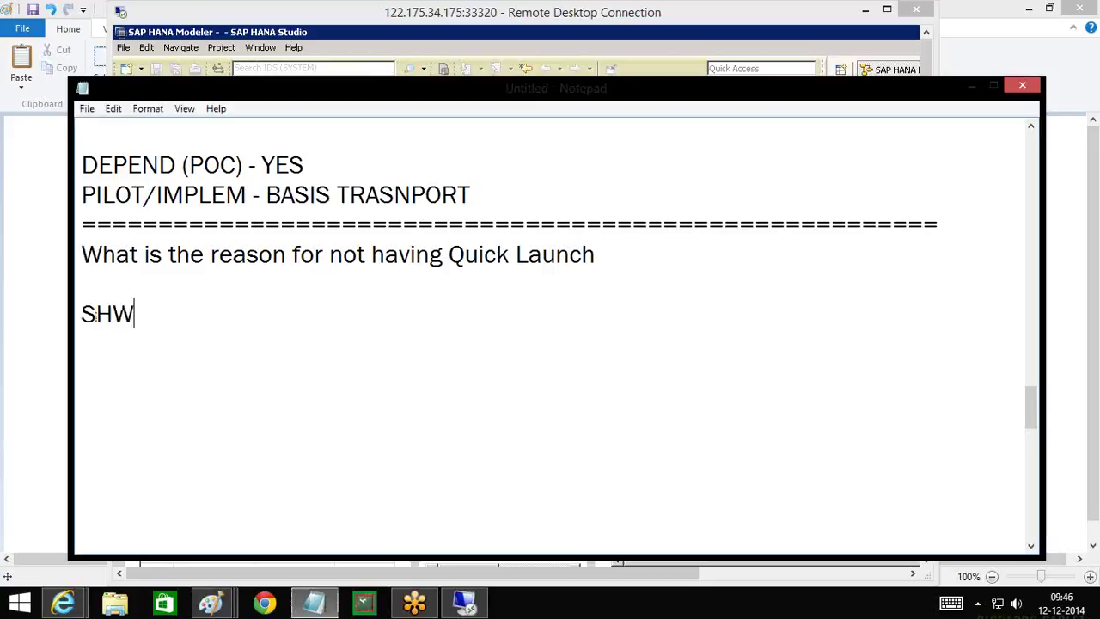
{"action": "key", "text": "BackSpace"}
{"action": "type", "text": "OW TH"}
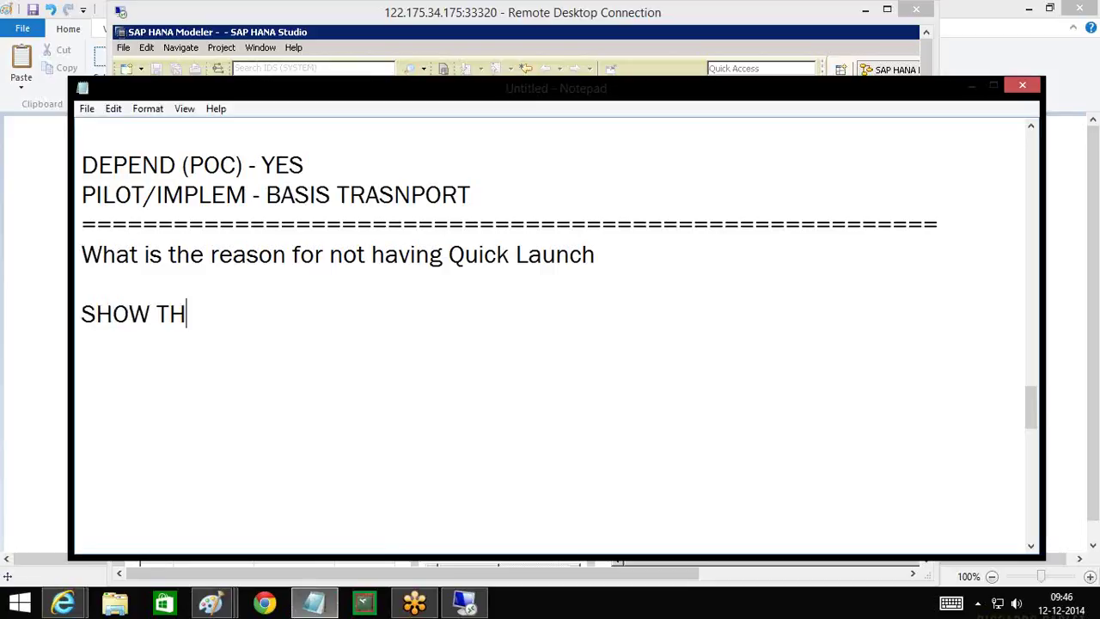
{"action": "type", "text": "AT EVEN"}
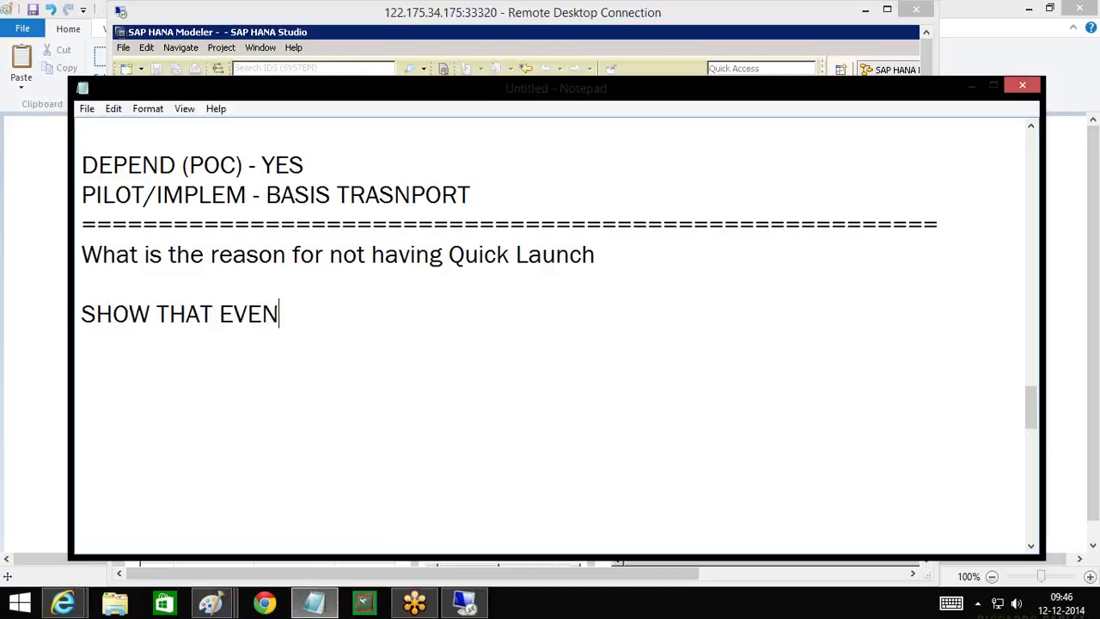
{"action": "type", "text": " WITHOUT T"}
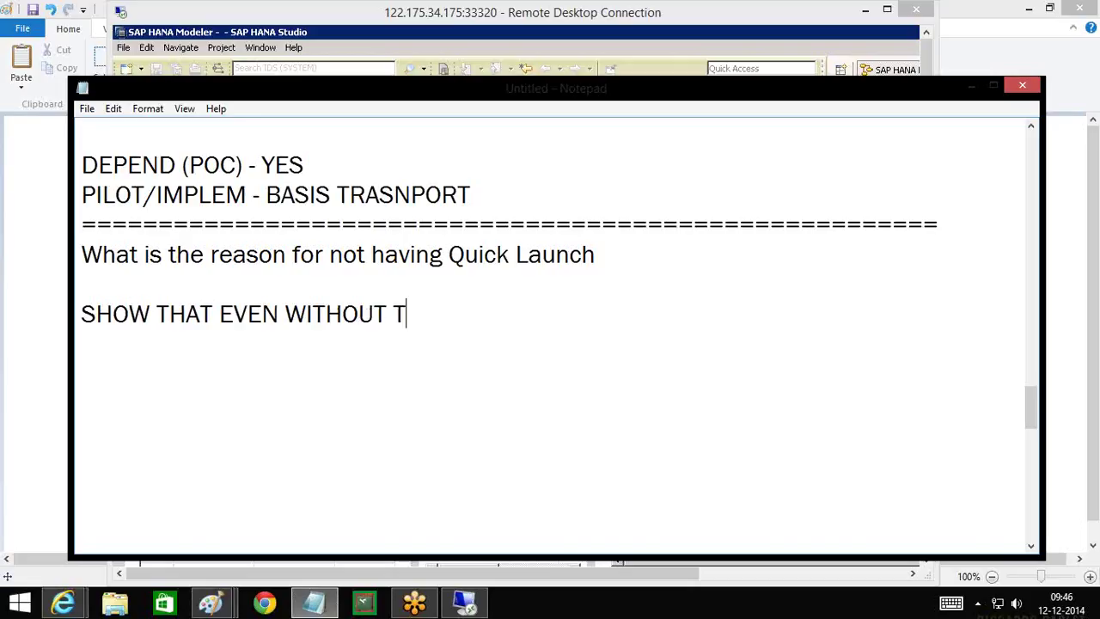
{"action": "type", "text": "HE Q/LUANCH"}
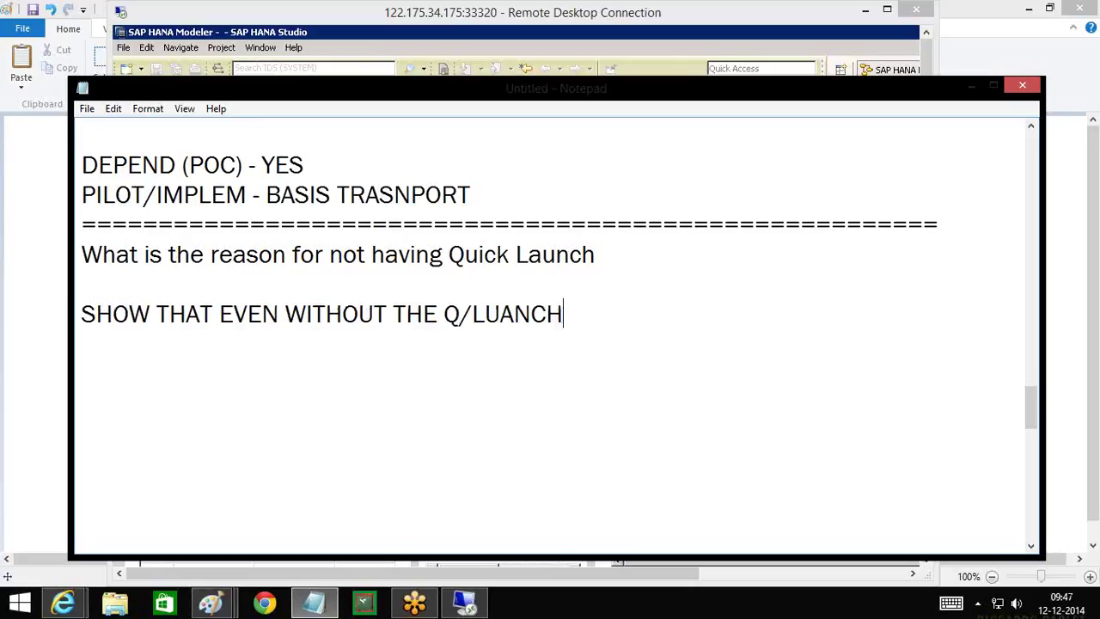
- Continue the Quick Launch answer on an indented line below it with "STILL PERFORM TNASPORT."
{"action": "key", "text": "Return"}
{"action": "key", "text": "Tab"}
{"action": "type", "text": "STILL PE"}
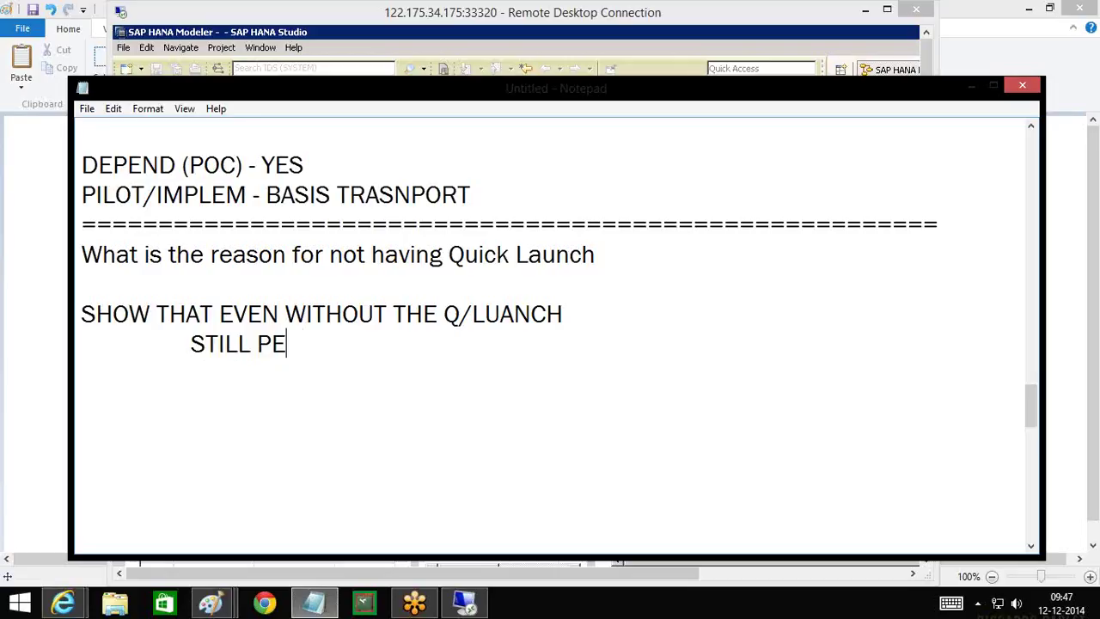
{"action": "type", "text": "RFORM T"}
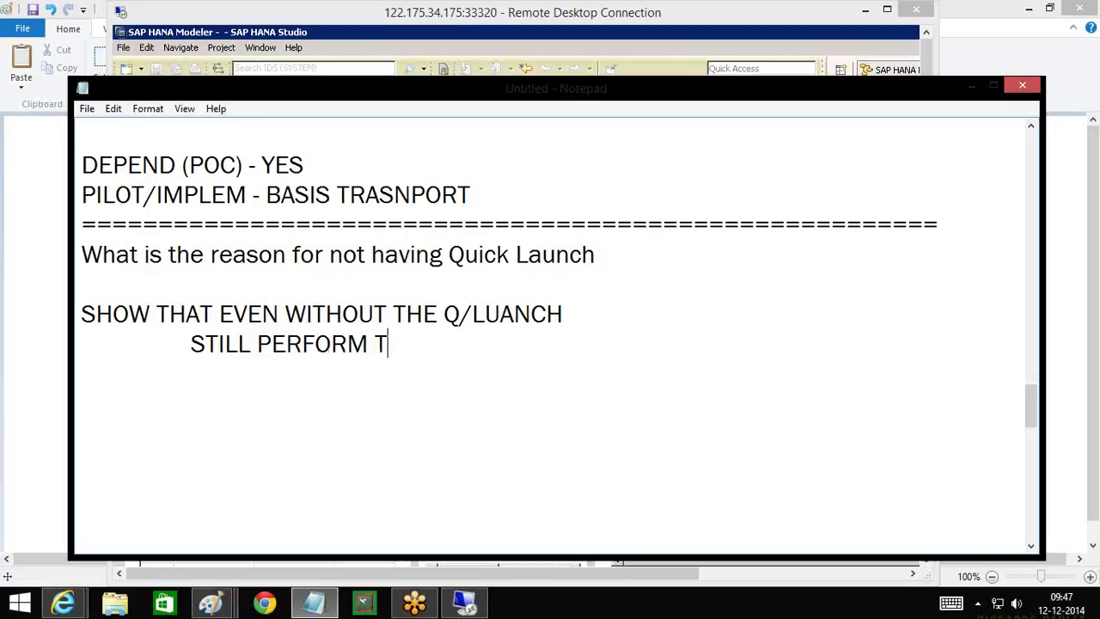
{"action": "type", "text": "NASPORT."}
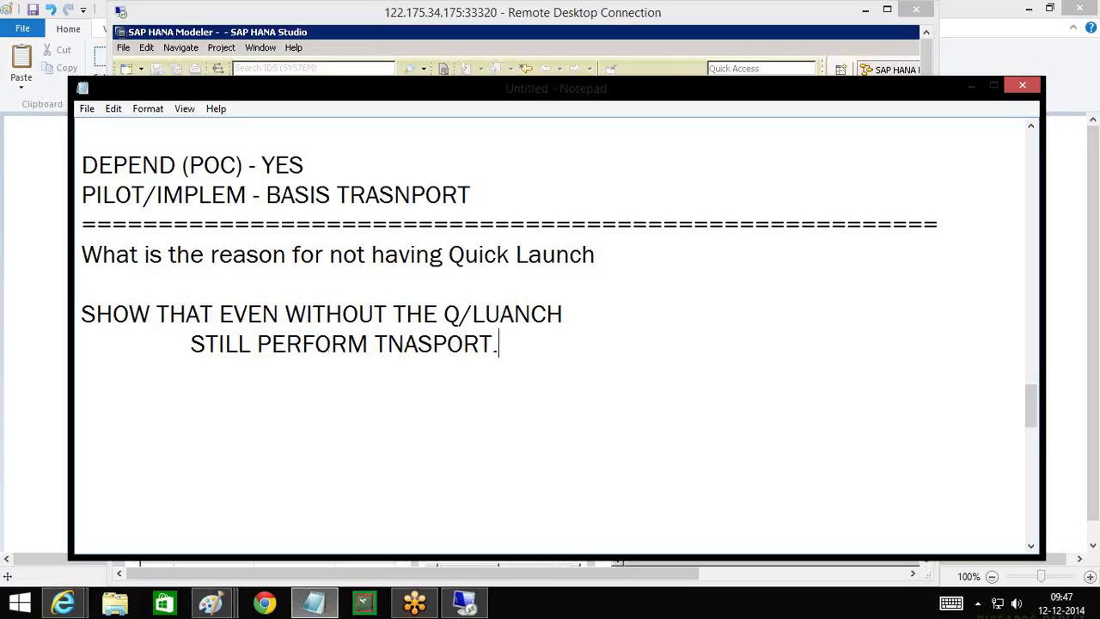
- Close the Quick Launch answer with a separator line of equals signs and add blank lines beneath it
{"action": "key", "text": "Return"}
{"action": "type", "text": "===================================="}
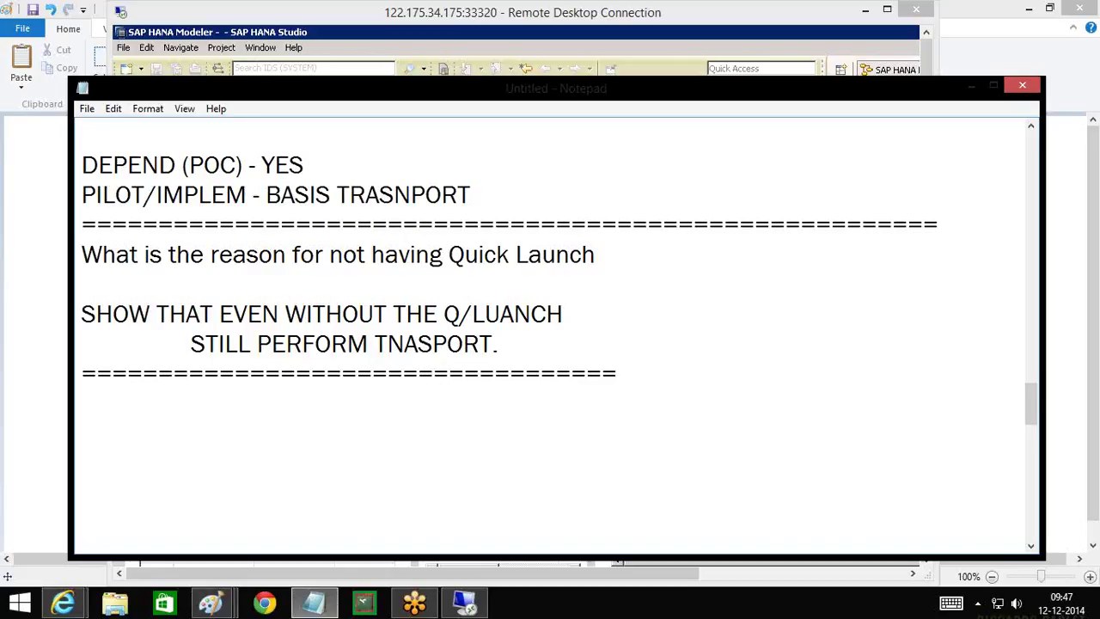
{"action": "type", "text": "================================"}
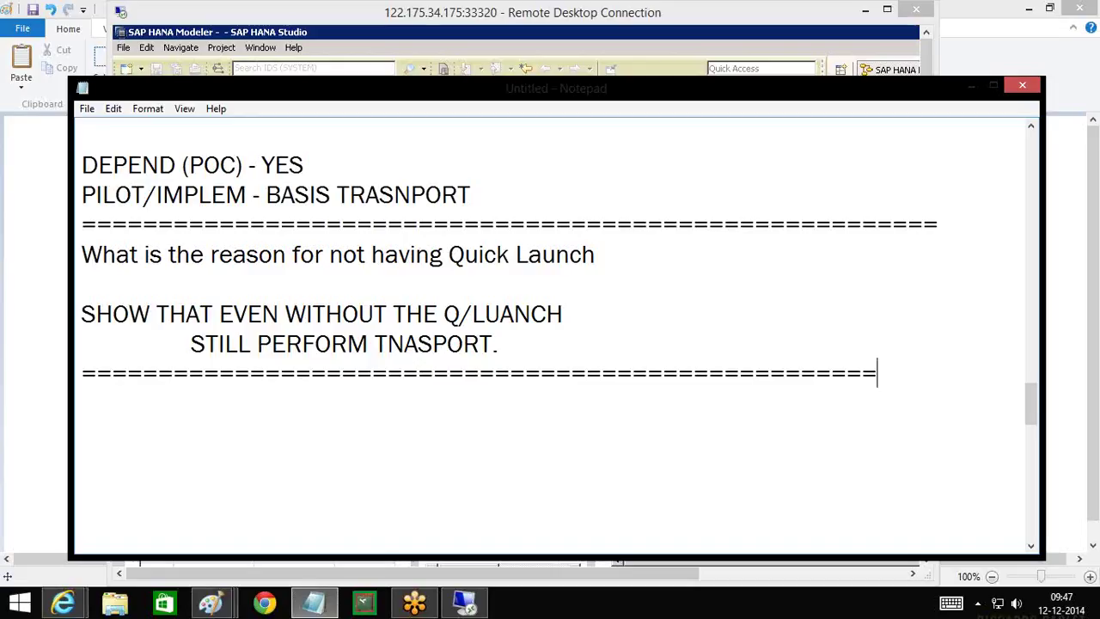
{"action": "key", "text": "Return"}
{"action": "left_click", "coordinate": [220, 426]}
{"action": "scroll", "coordinate": [422, 420], "scroll_direction": "down", "scroll_amount": 2}
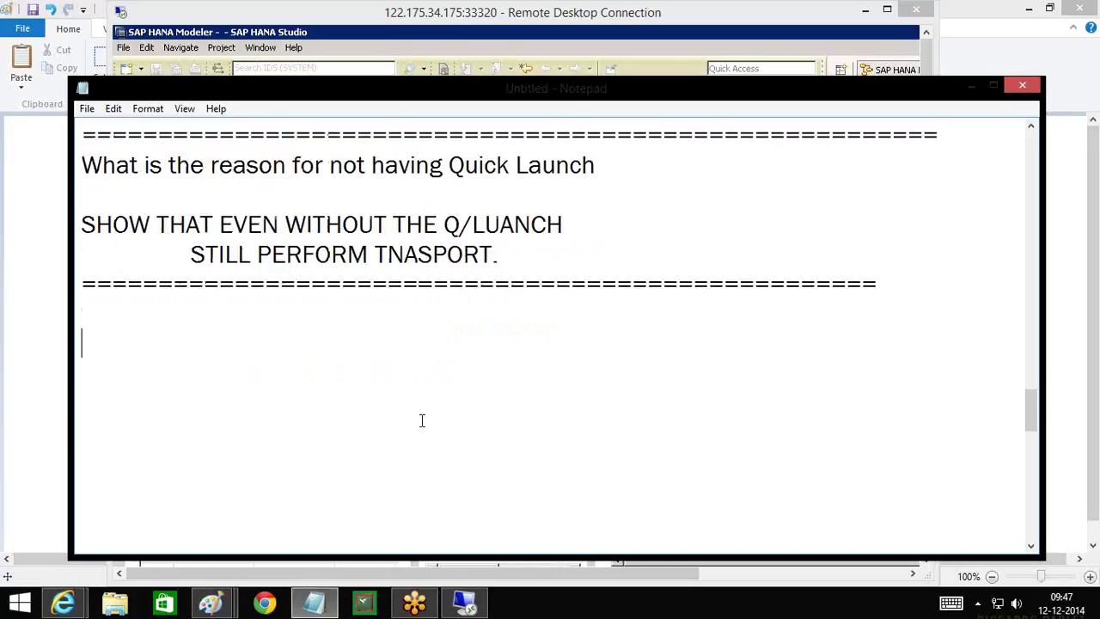
- Switch to SAP HANA Studio and display its file commands, including Import and Export
{"action": "left_click", "coordinate": [312, 38]}
{"action": "left_click", "coordinate": [123, 47]}
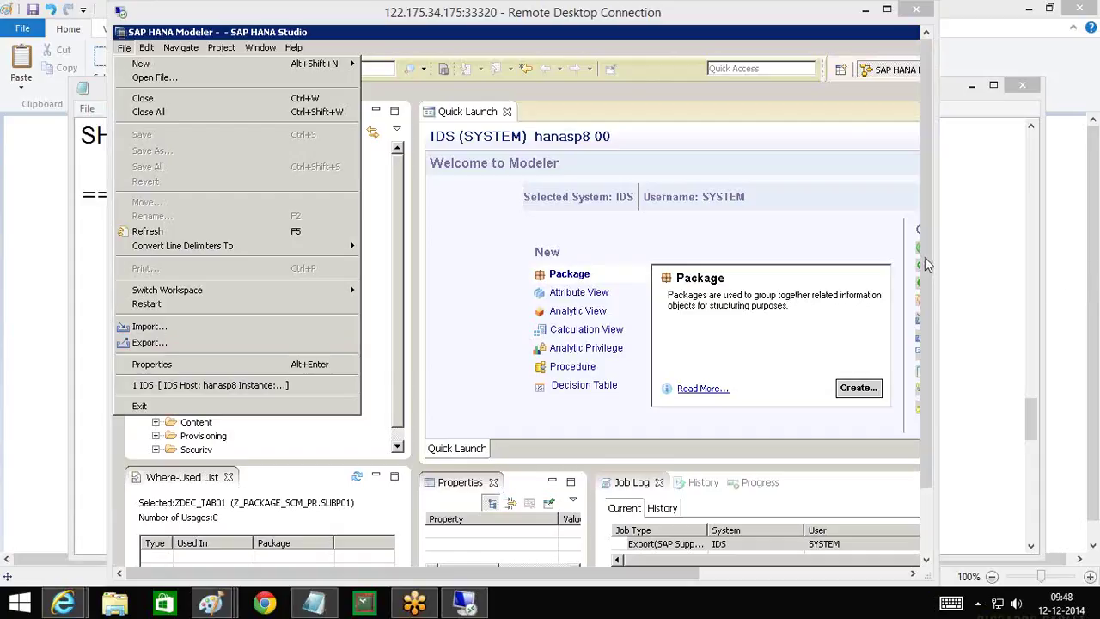
- Back in Notepad, insert "In real life in CMC do we create our userid ourself or basis takes care of this" below the last separator
{"action": "left_click", "coordinate": [97, 98]}
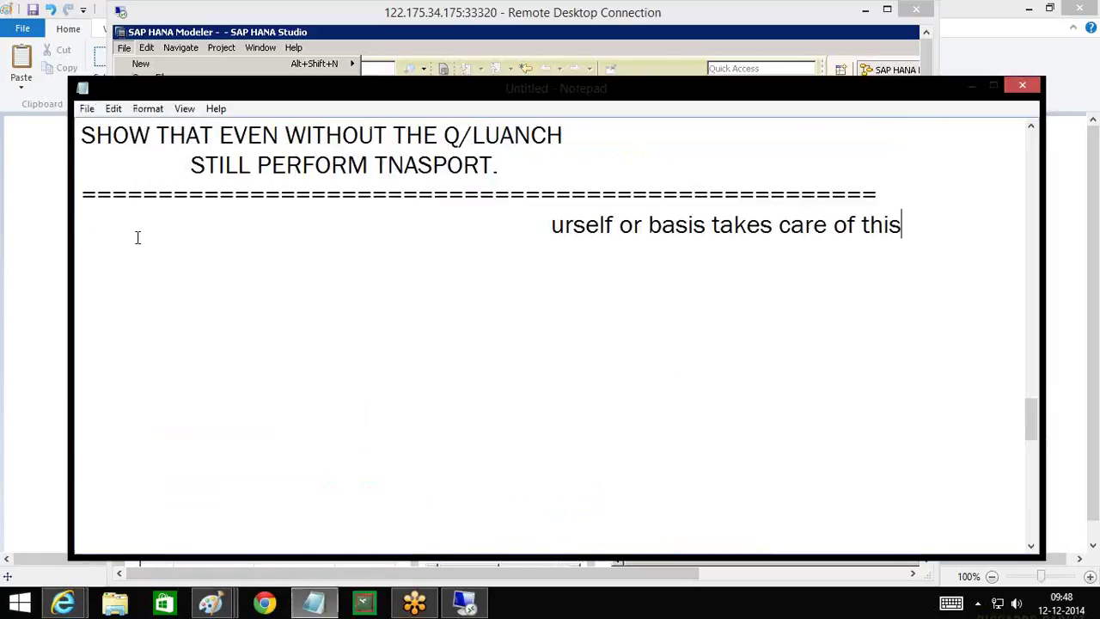
{"action": "left_click", "coordinate": [82, 225]}
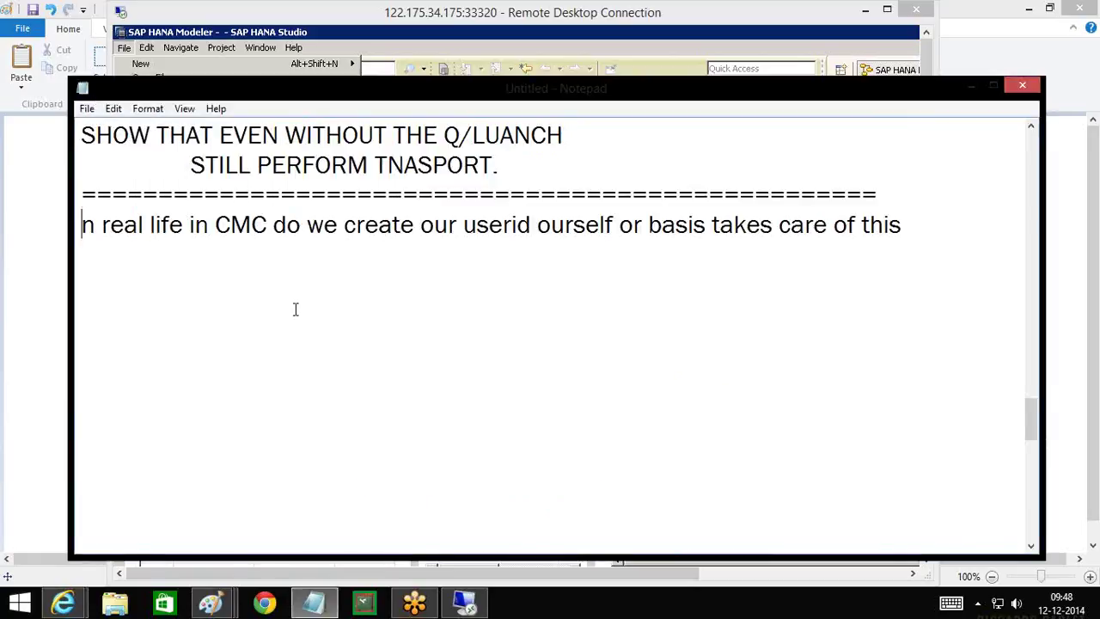
{"action": "type", "text": "I"}
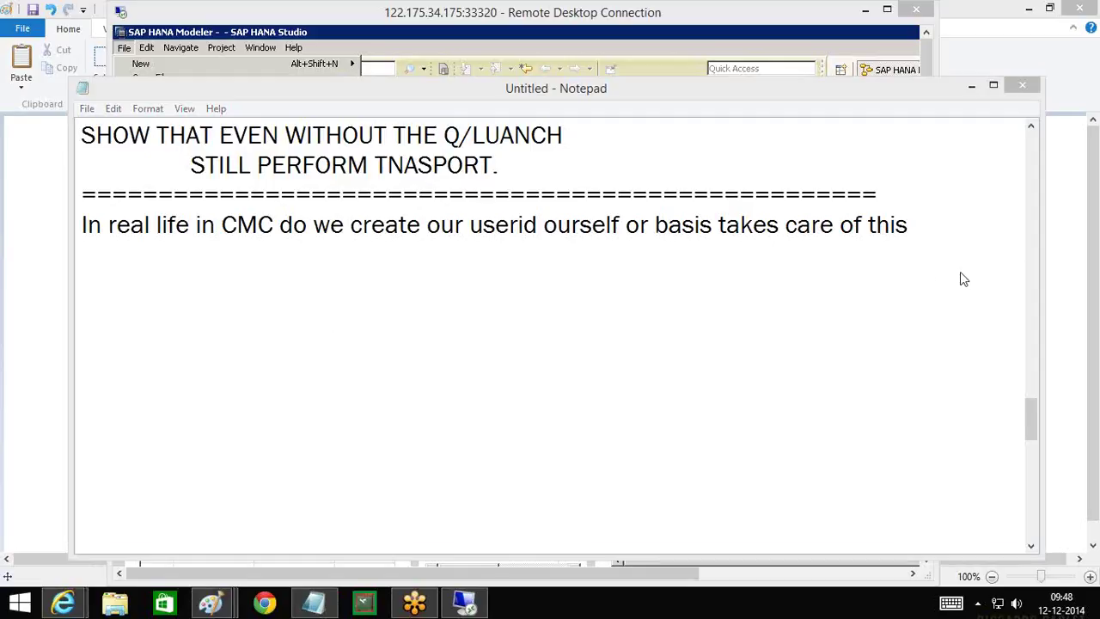
- Answer the CMC userid question with "SECURITY TEAM (BASIS)", leaving one blank line after the question
{"action": "left_click", "coordinate": [675, 231]}
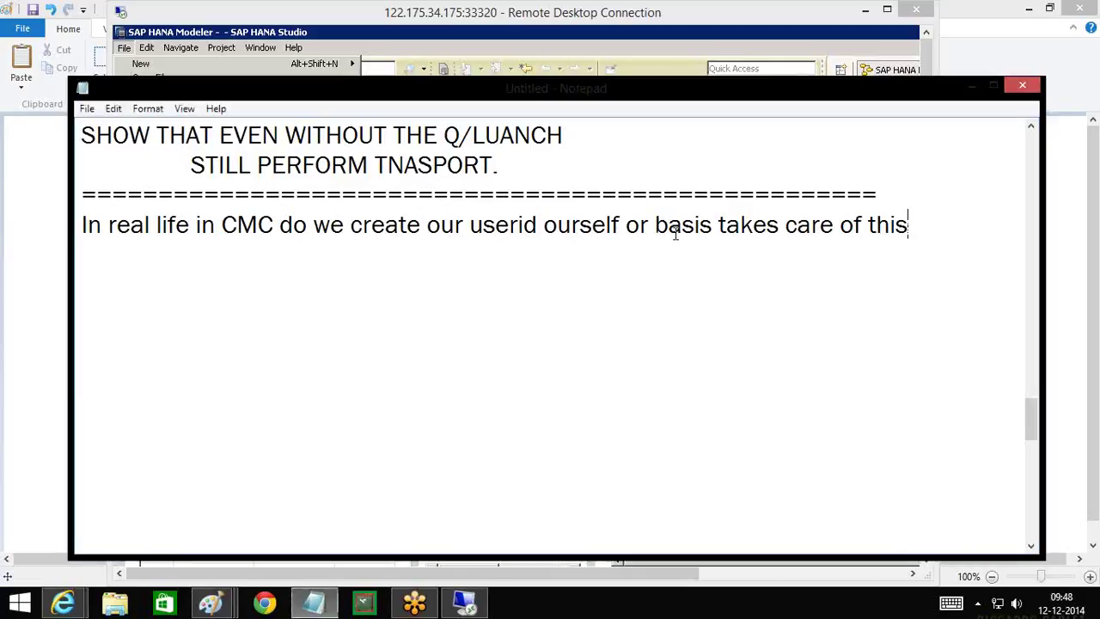
{"action": "key", "text": "Return"}
{"action": "key", "text": "Return"}
{"action": "type", "text": "SECU"}
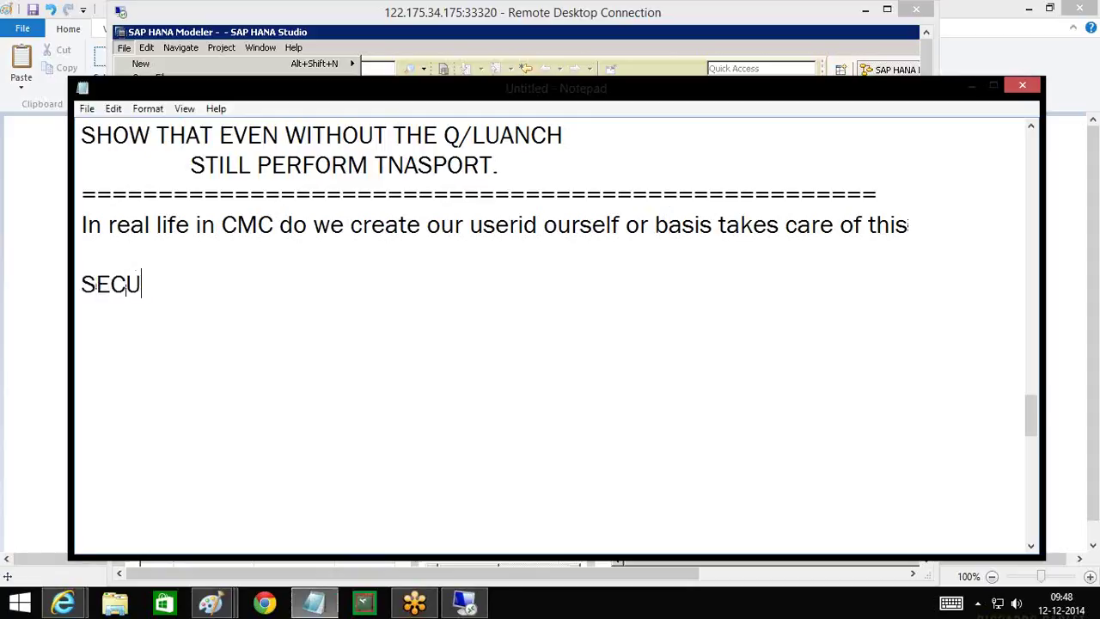
{"action": "type", "text": "IR"}
{"action": "key", "text": "BackSpace"}
{"action": "key", "text": "BackSpace"}
{"action": "type", "text": "RITY TEAM "}
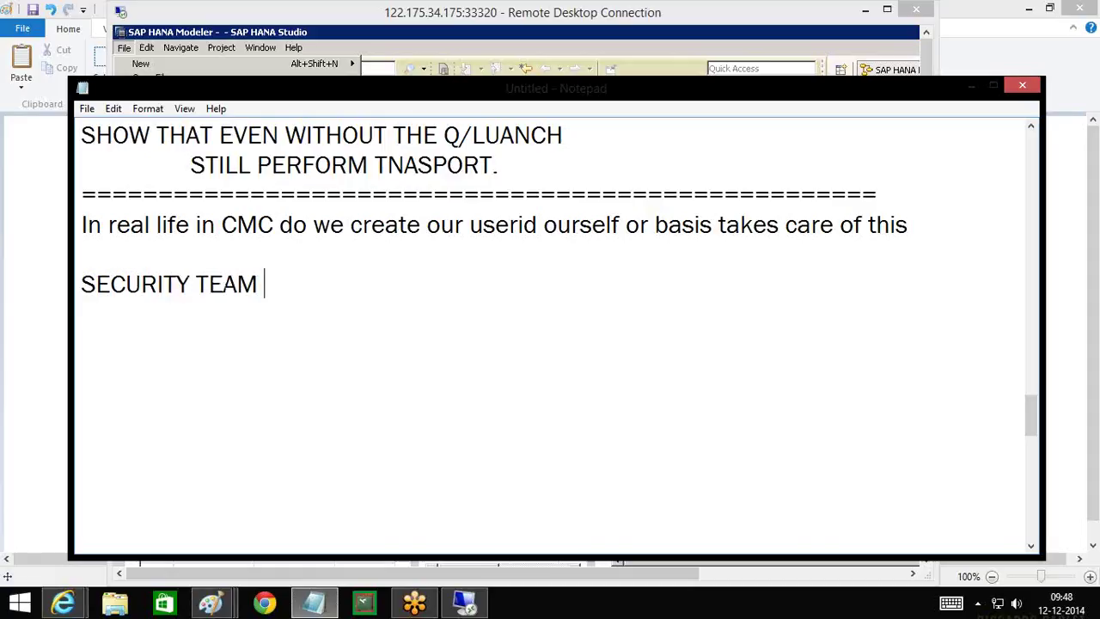
{"action": "type", "text": "(BASIS)"}
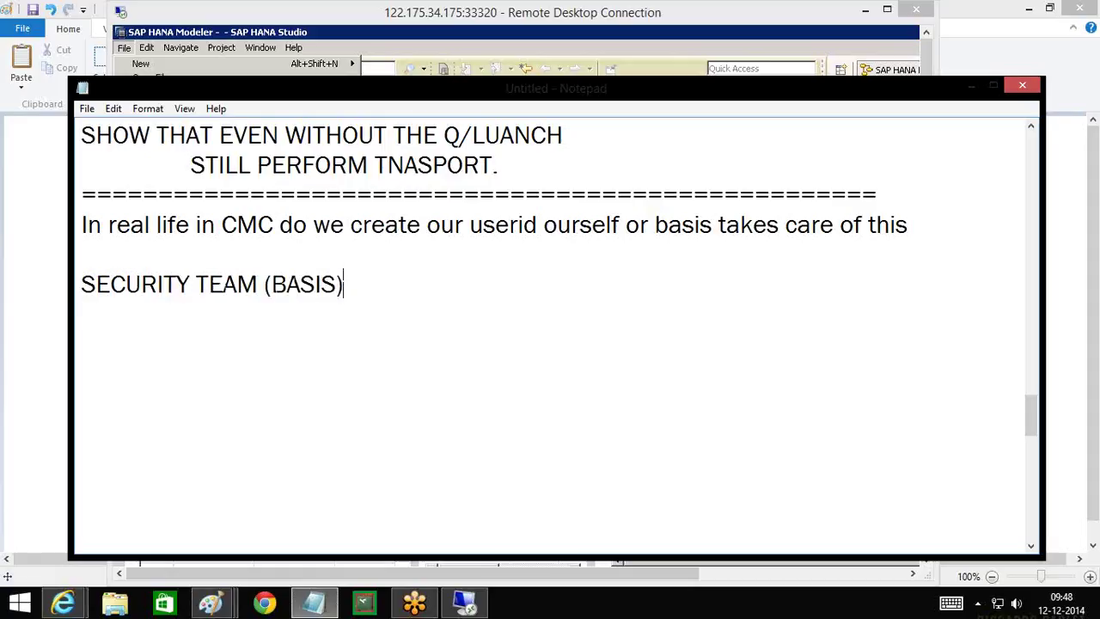
- Remove the blank line above the security team answer and end it with a separator line of equals signs
{"action": "key", "text": "Return"}
{"action": "left_click", "coordinate": [672, 244]}
{"action": "key", "text": "Delete"}
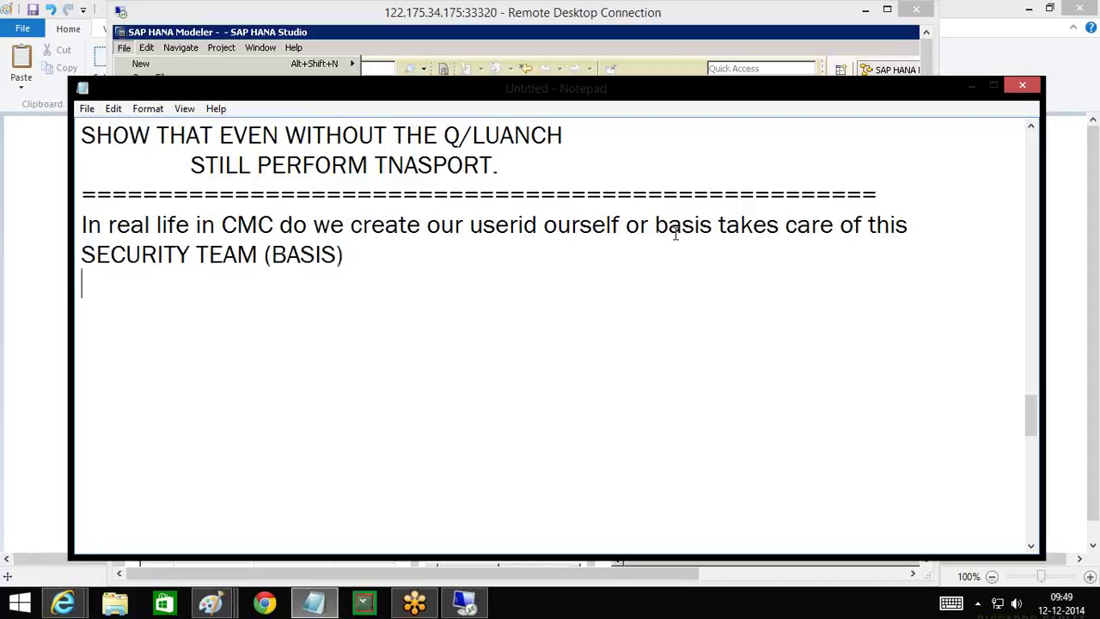
{"action": "type", "text": "=========================================="}
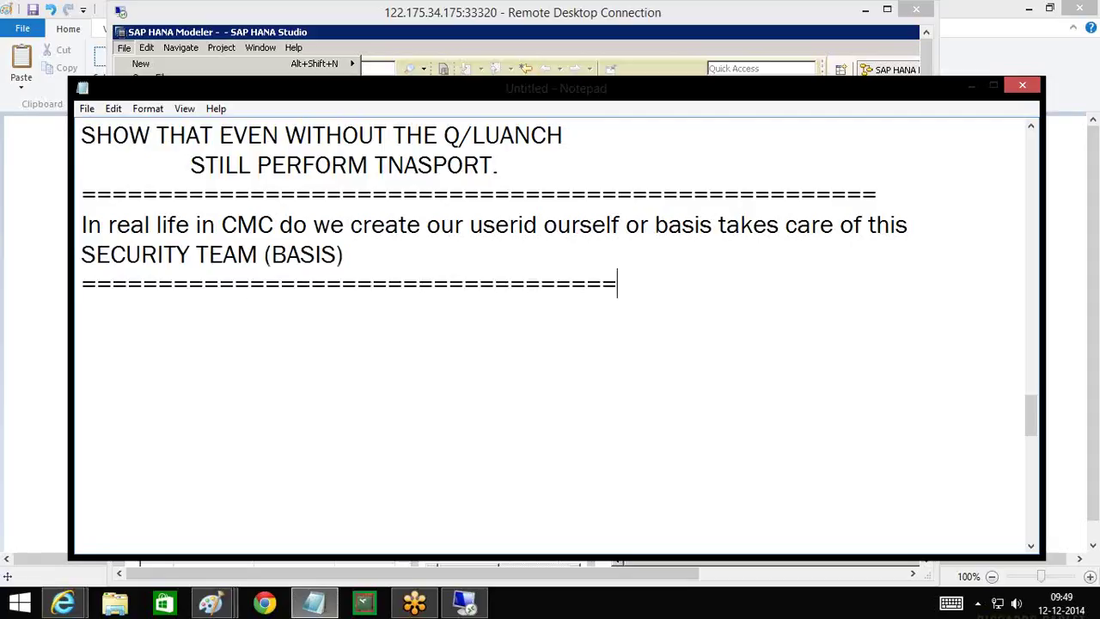
{"action": "type", "text": "======================"}
{"action": "key", "text": "Return"}
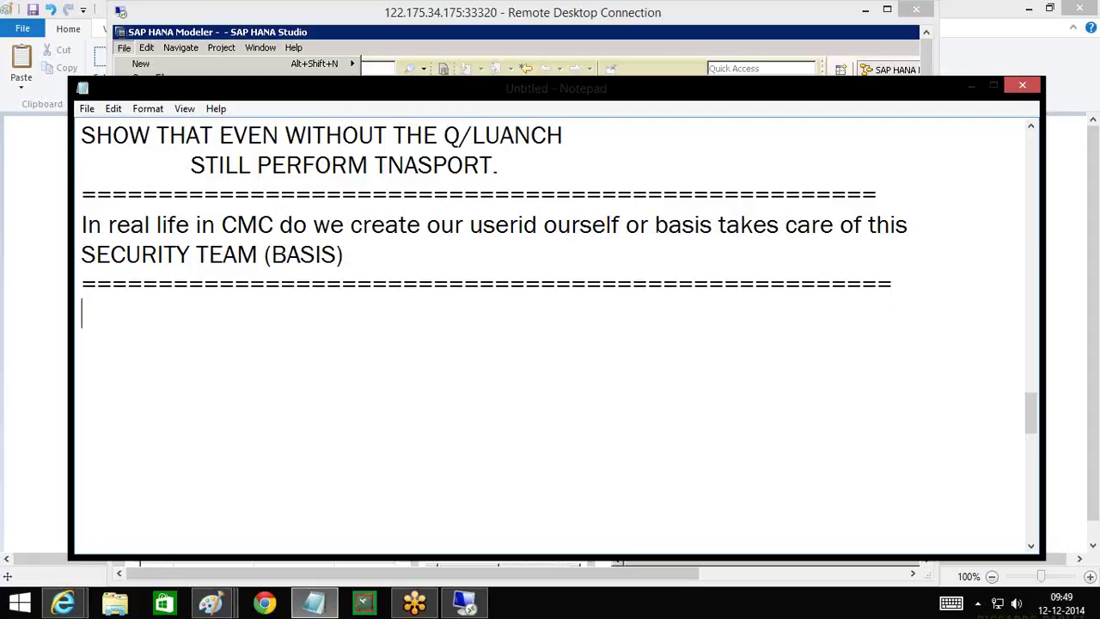
- Insert the question "Who transports Schemas." on the line directly below the new separator
{"action": "left_click", "coordinate": [1087, 296]}
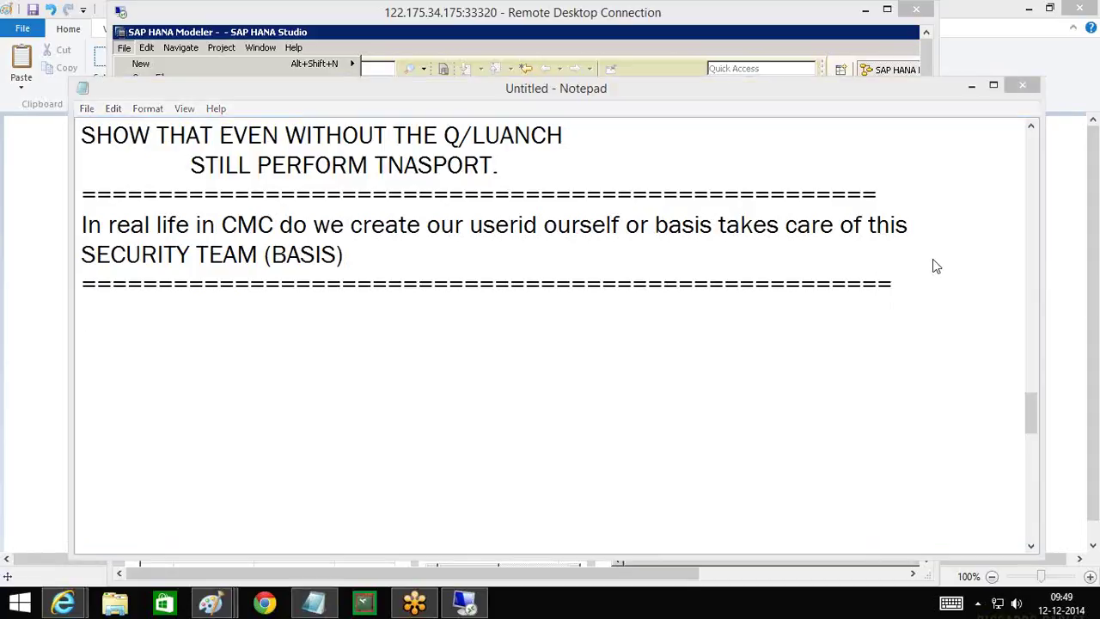
{"action": "left_click", "coordinate": [469, 327]}
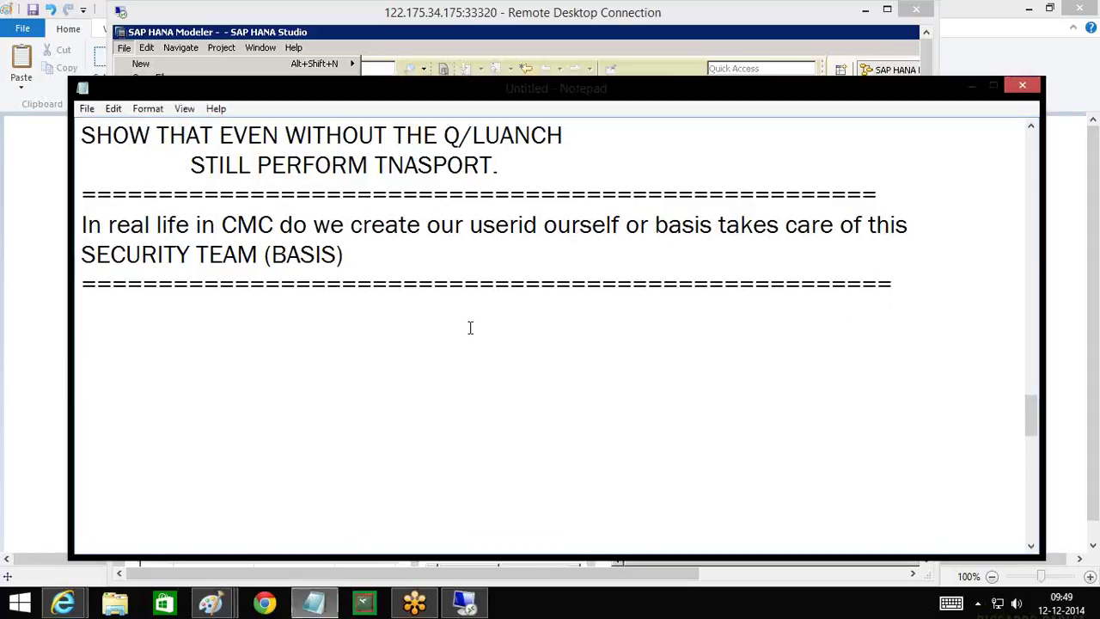
{"action": "type", "text": "Who transports Schemas."}
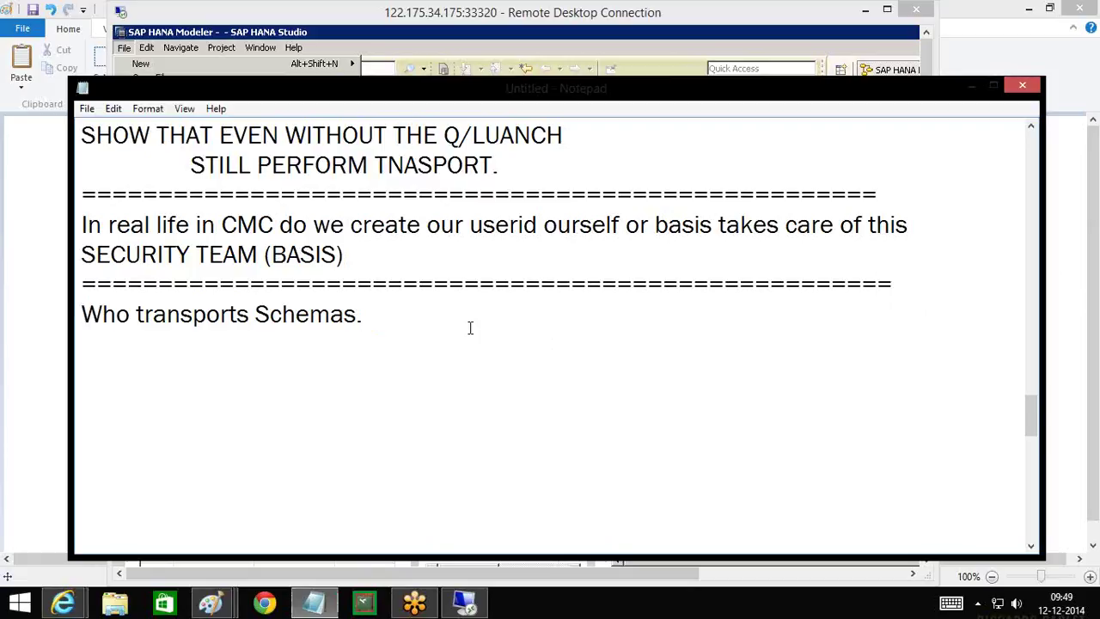
- Start the schema answer, after one blank line, with "TRANSPORT => VIEWS"
{"action": "key", "text": "Return"}
{"action": "key", "text": "Return"}
{"action": "type", "text": "TRANSO"}
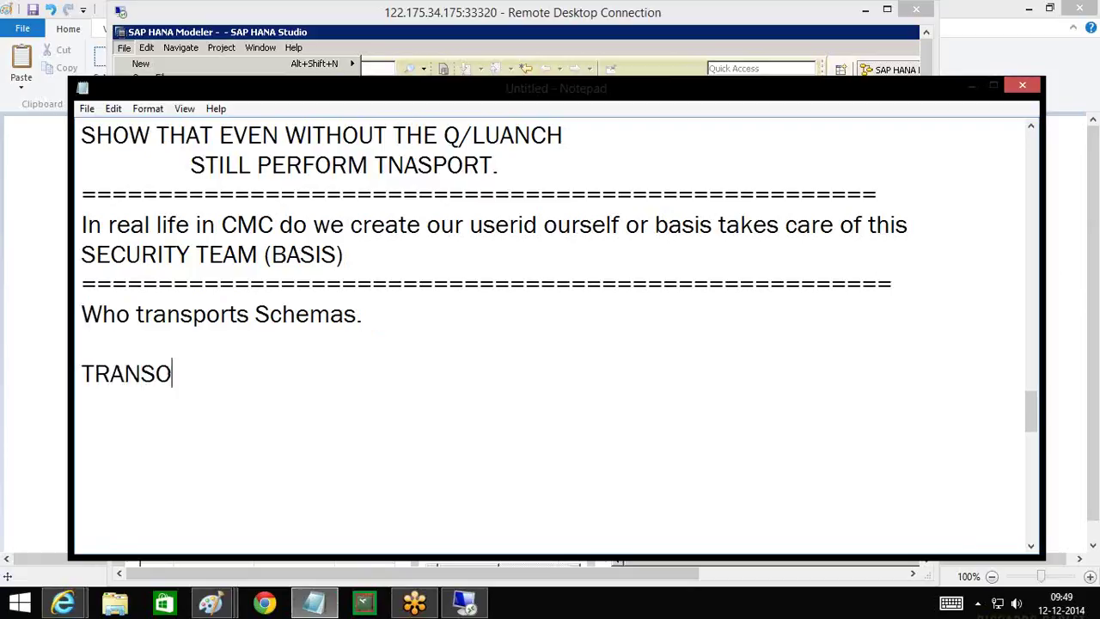
{"action": "key", "text": "BackSpace"}
{"action": "type", "text": "PORT "}
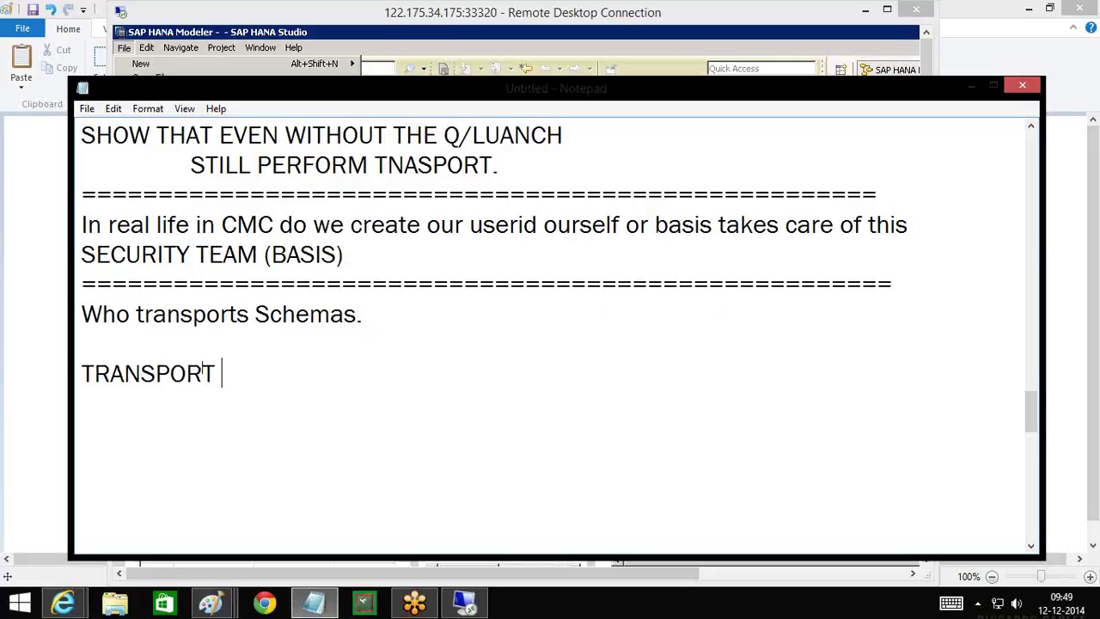
{"action": "type", "text": "=> VIEW"}
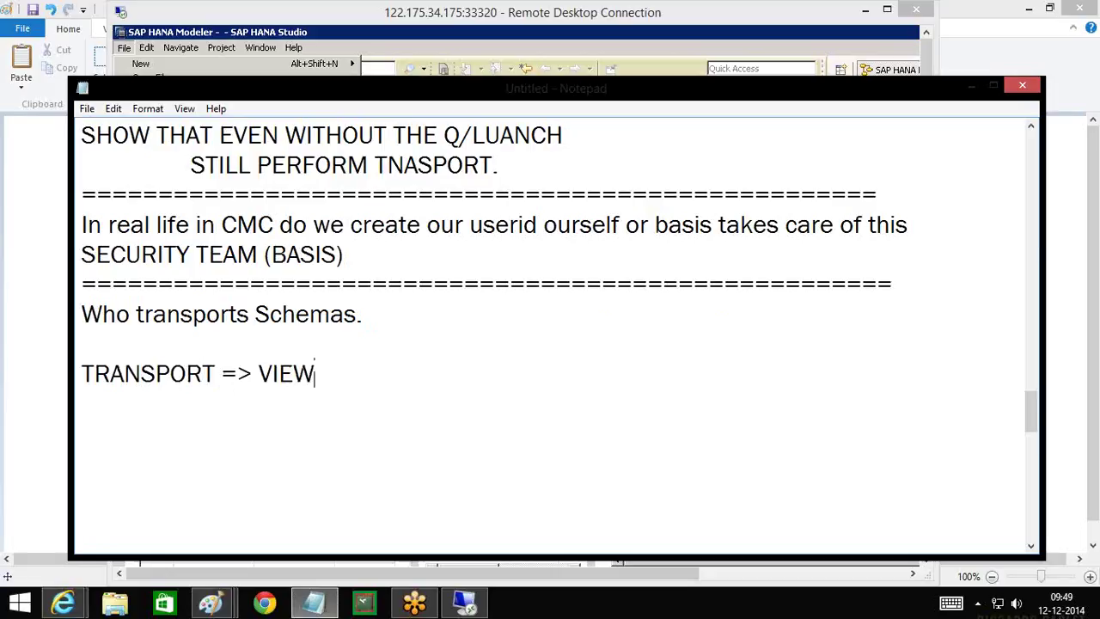
{"action": "type", "text": "S"}
{"action": "type", "text": "TA"}
{"action": "key", "text": "BackSpace"}
{"action": "key", "text": "BackSpace"}
- Add the line "TABLES/SCHEMA (CREATED IN RESPECTIVE/REPLICATIVE) NOT TRANSPORTED." directly below the views line
{"action": "key", "text": "Return"}
{"action": "type", "text": "TABLES"}
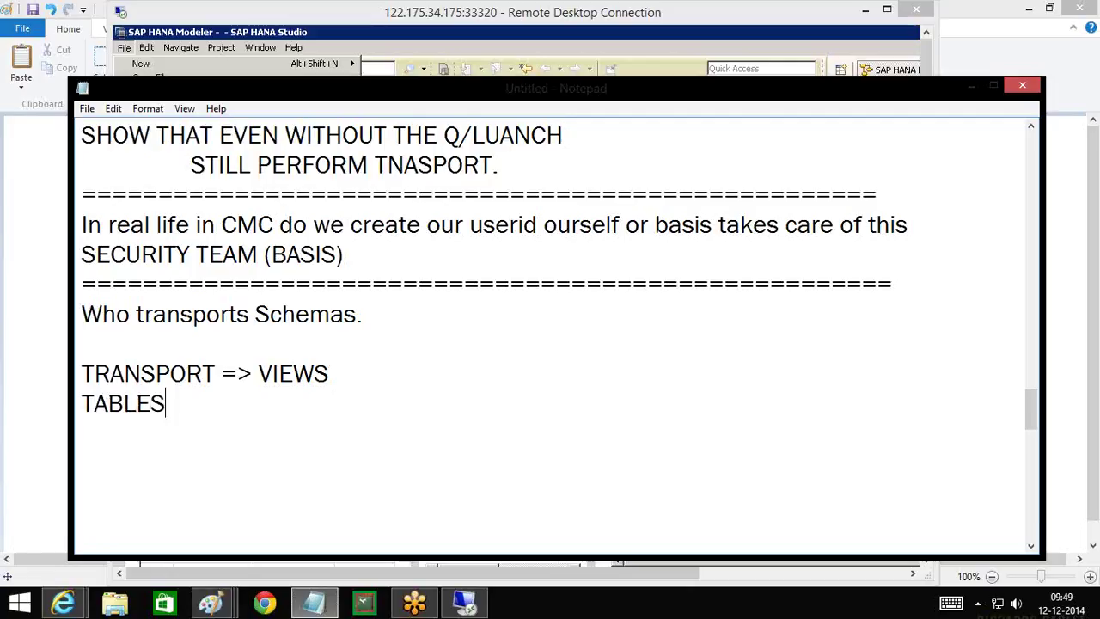
{"action": "type", "text": "/SCHEMA"}
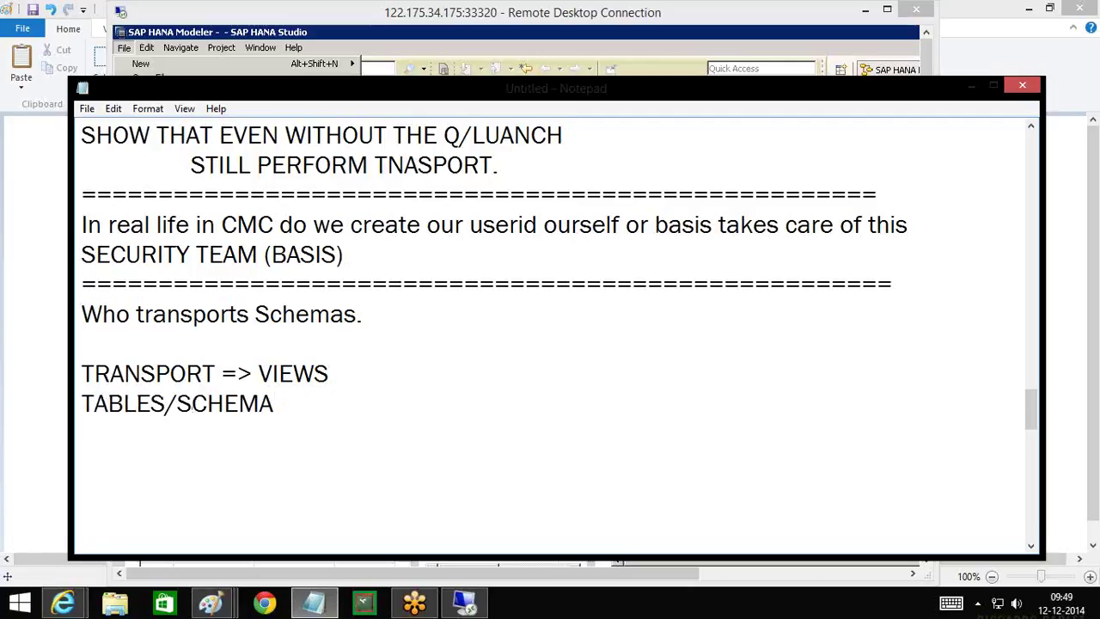
{"action": "type", "text": " (CREATE"}
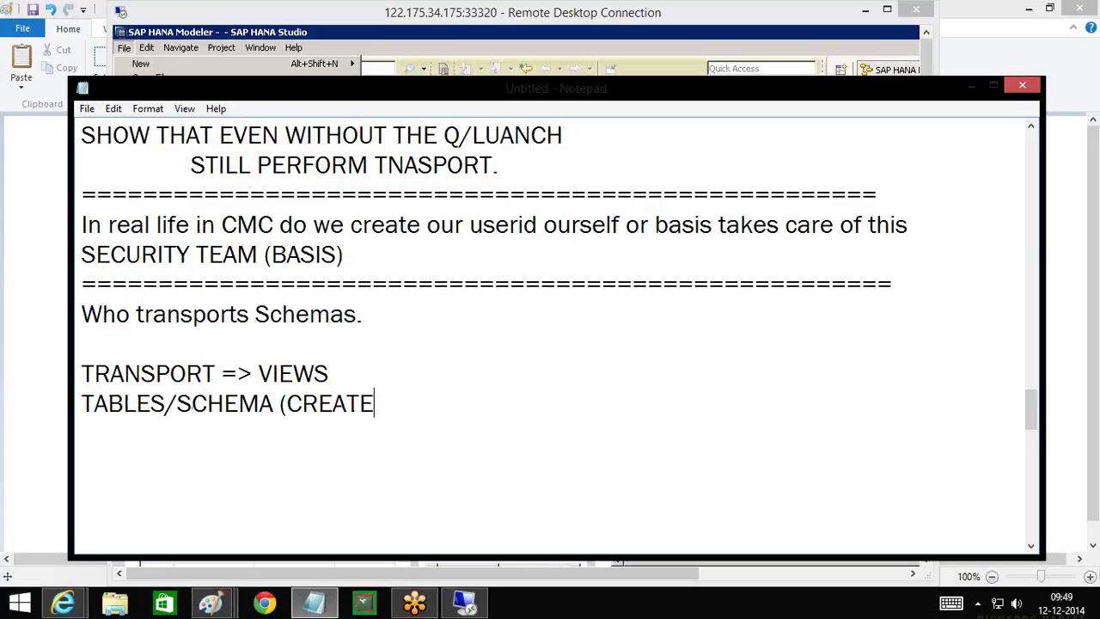
{"action": "type", "text": "D IN RESPO"}
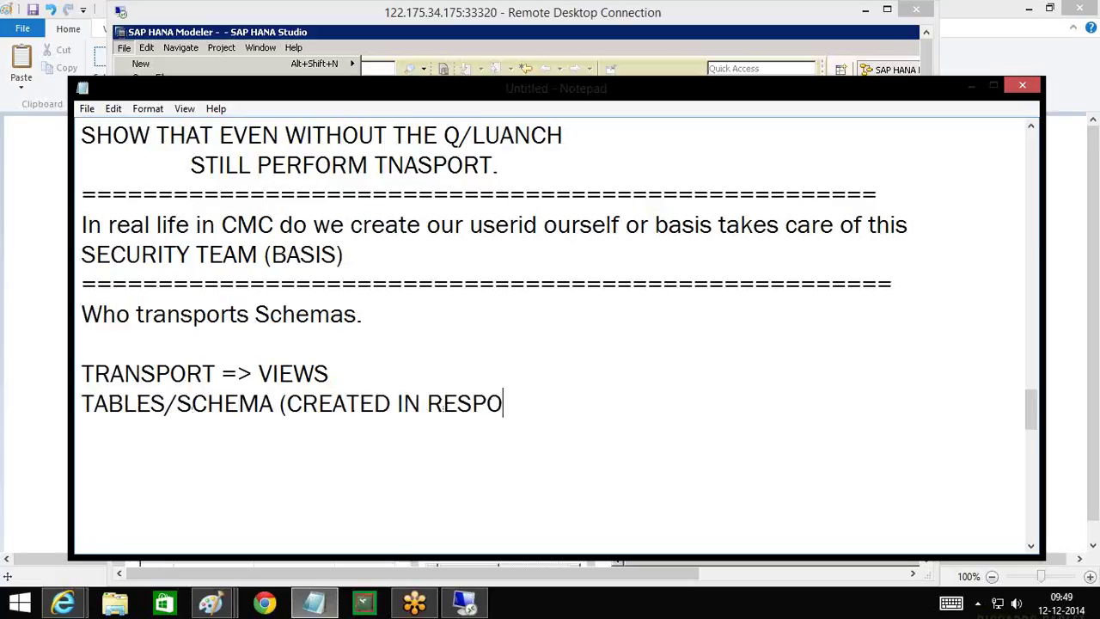
{"action": "key", "text": "BackSpace"}
{"action": "type", "text": "ECTIV"}
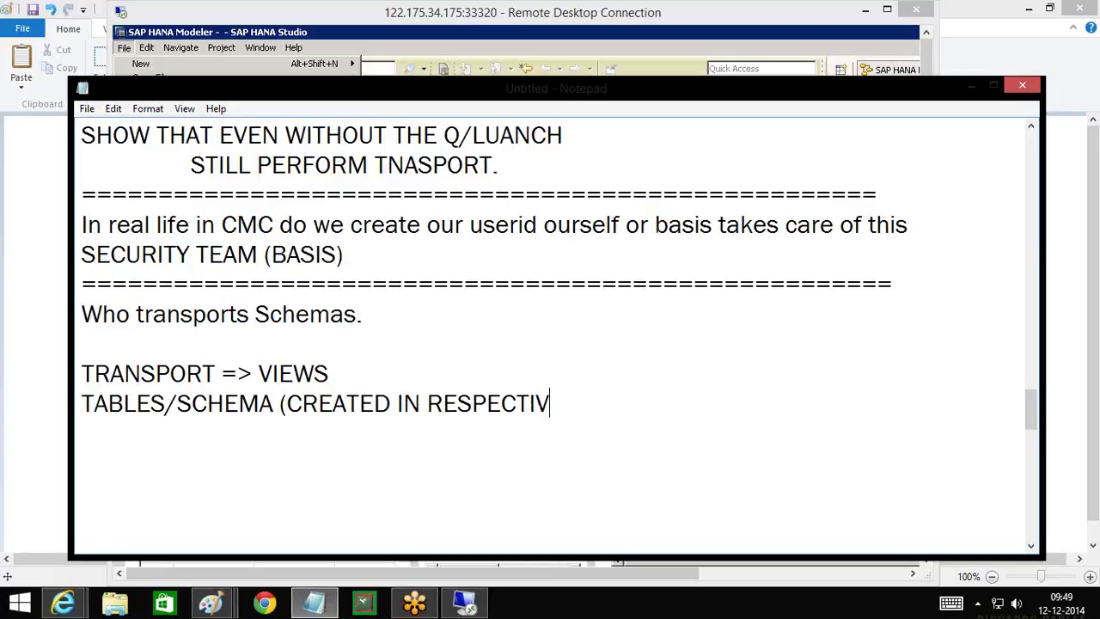
{"action": "type", "text": "E/REPL"}
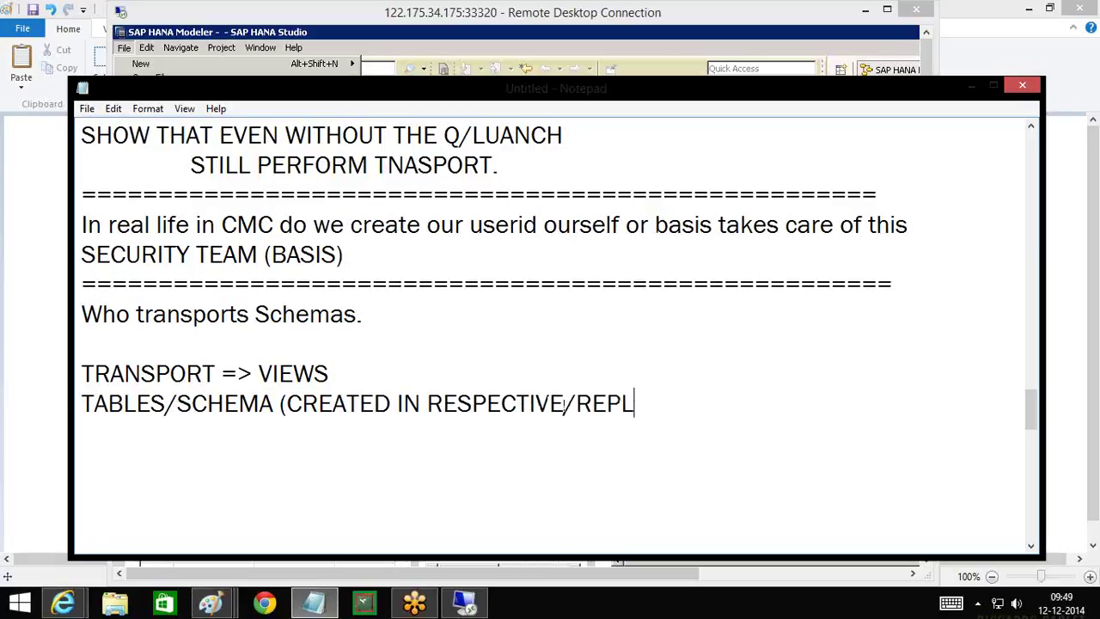
{"action": "type", "text": "ICATIVE"}
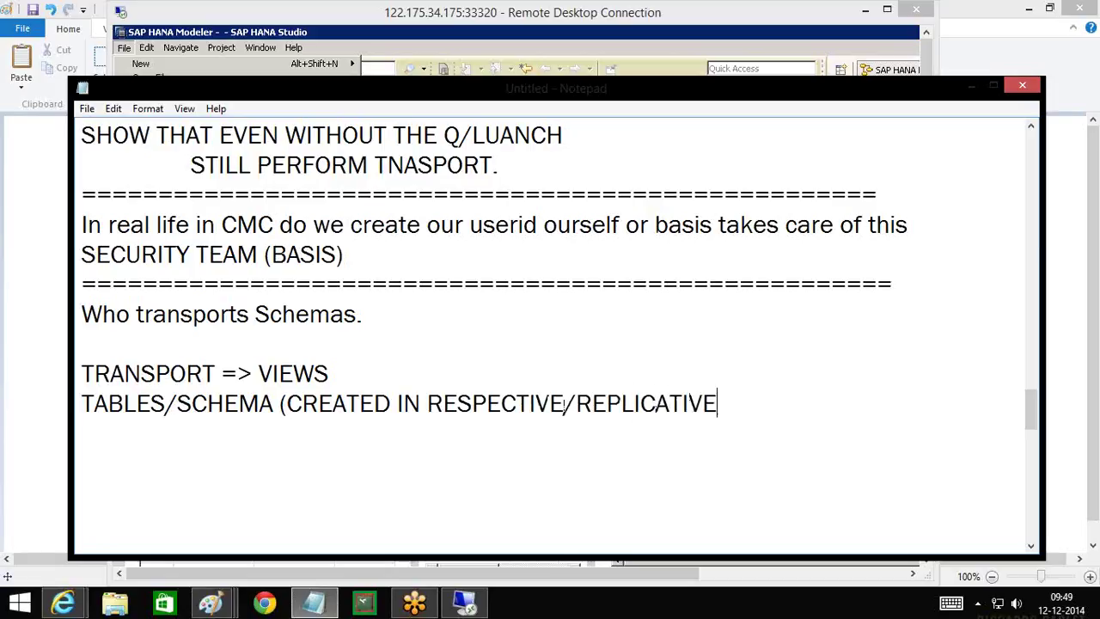
{"action": "type", "text": ") NOT TRAN"}
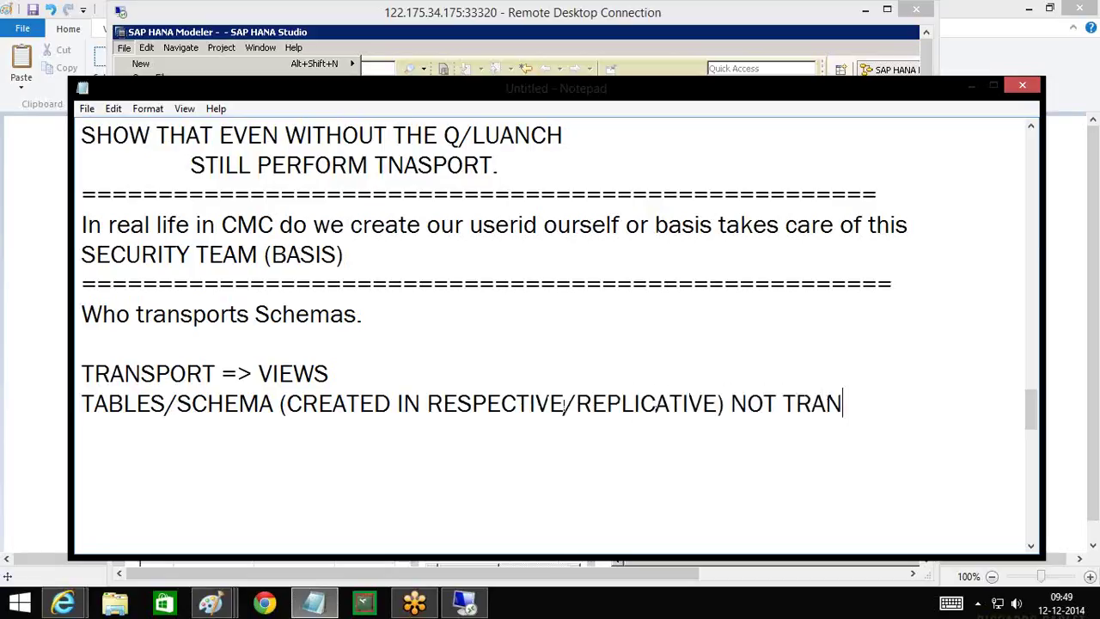
{"action": "type", "text": "SPORTED."}
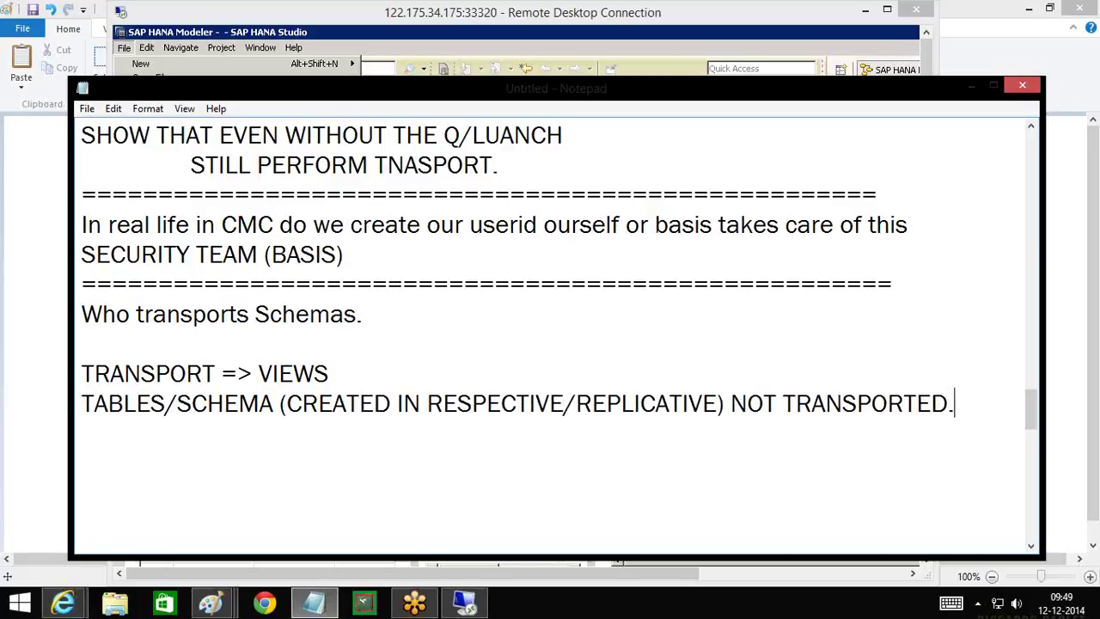
- End the schema answer, after one blank line, with a separator line of equals signs
{"action": "key", "text": "Return"}
{"action": "key", "text": "Return"}
{"action": "type", "text": "============="}
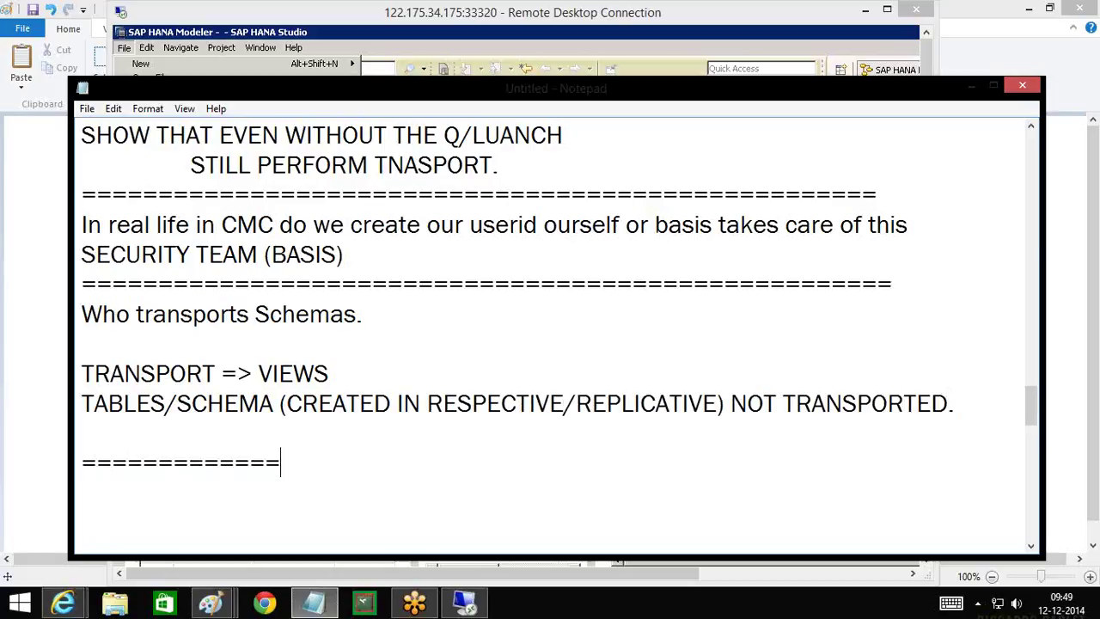
{"action": "type", "text": "============================================"}
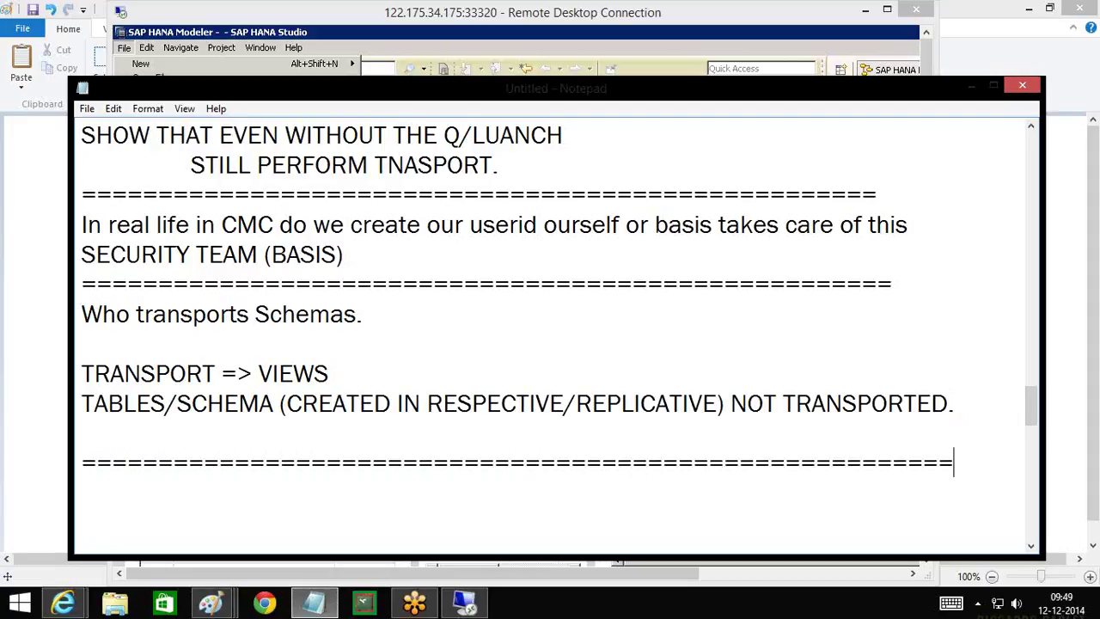
{"action": "type", "text": "====="}
{"action": "key", "text": "BackSpace"}
{"action": "left_click", "coordinate": [1091, 297]}
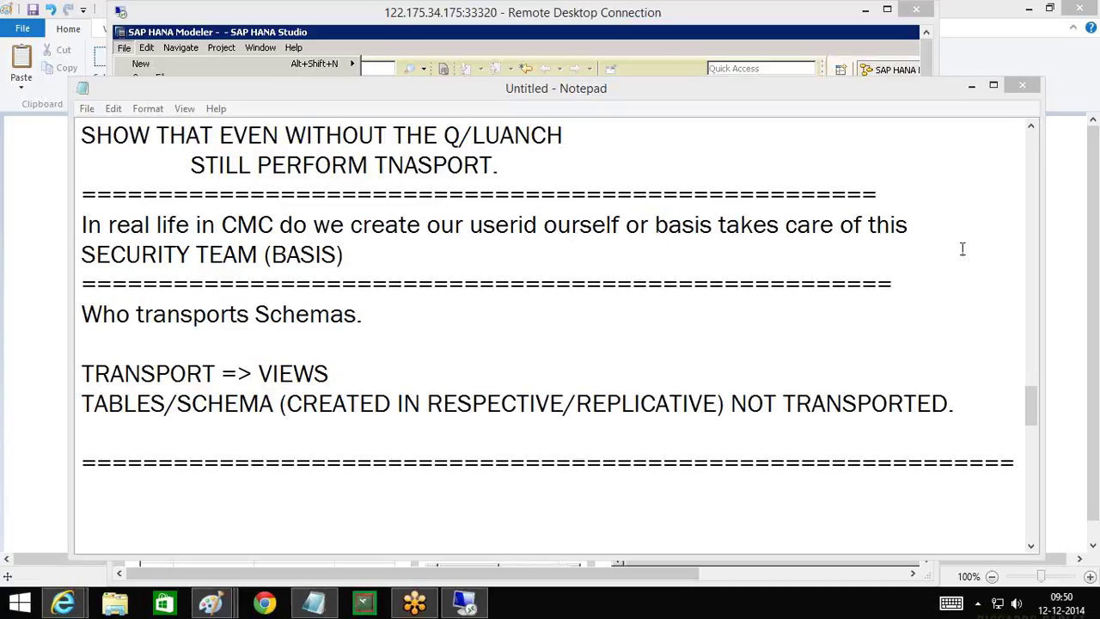
{"action": "left_click", "coordinate": [1019, 465]}
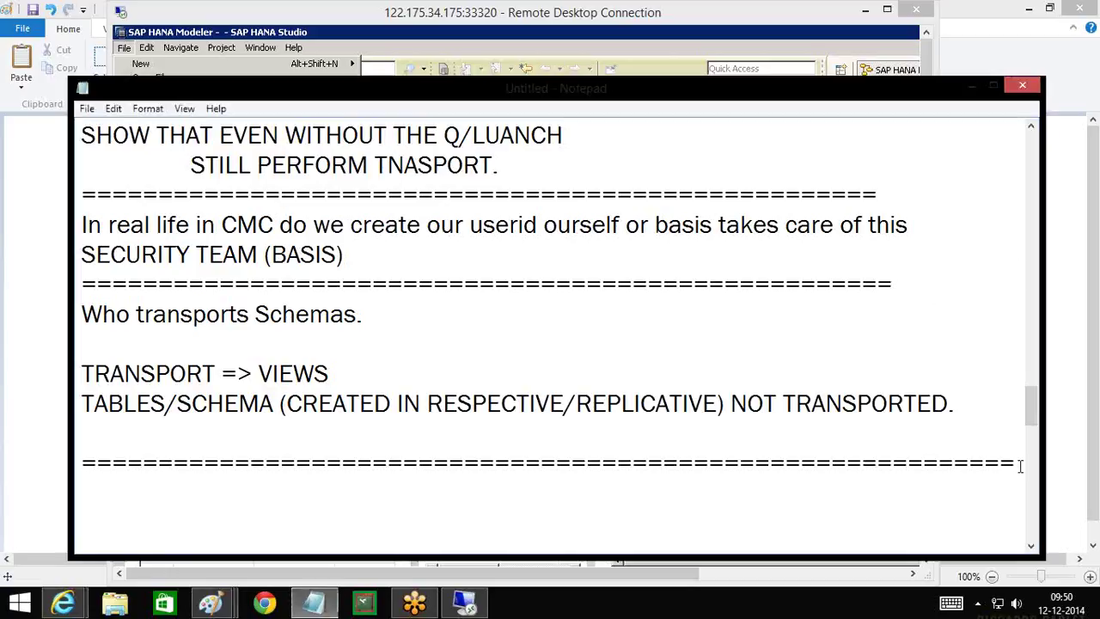
{"action": "left_click", "coordinate": [1089, 295]}
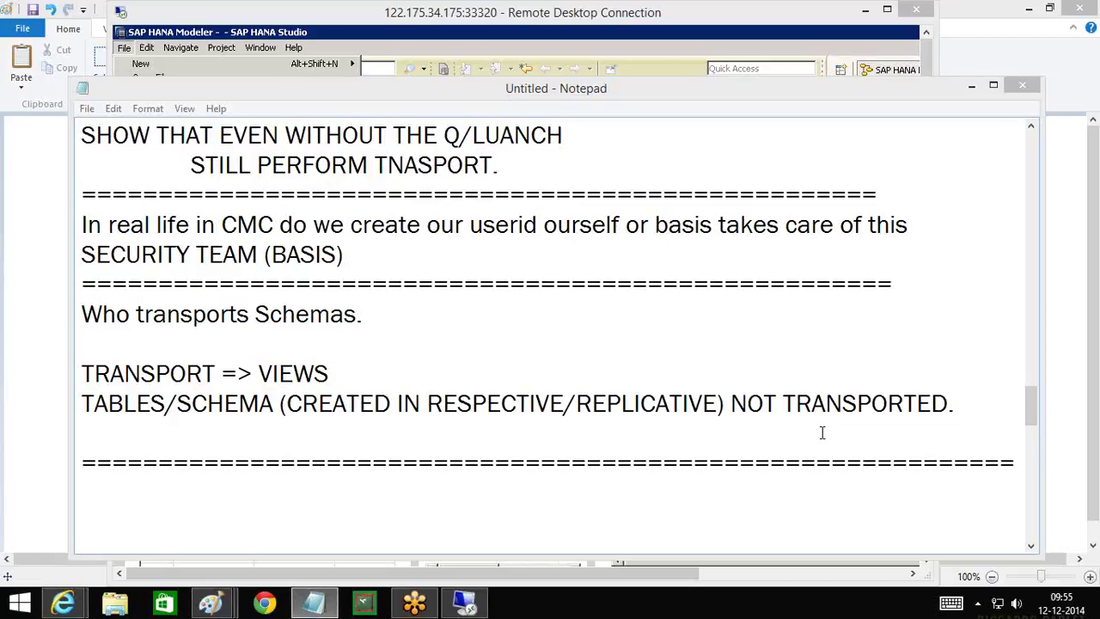
- Switch to the remote SAP HANA Studio session, collapse the SYSTEM connection's Content folder and expand the IDS (ZUSER_PR) Catalog
{"action": "left_click", "coordinate": [453, 25]}
{"action": "left_click", "coordinate": [625, 114]}
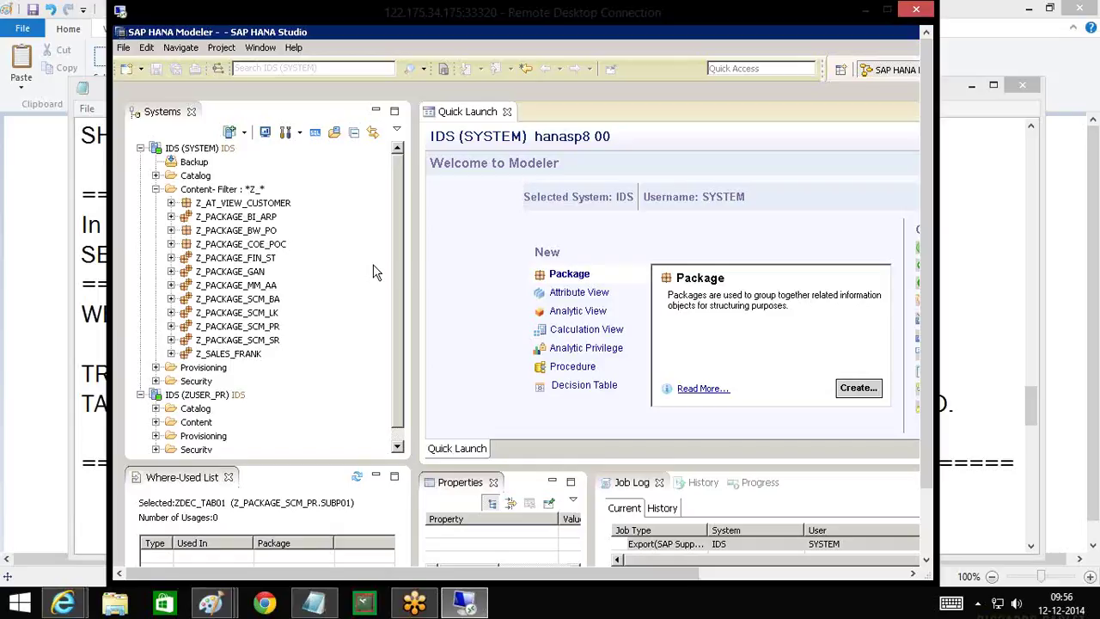
{"action": "left_click", "coordinate": [155, 189]}
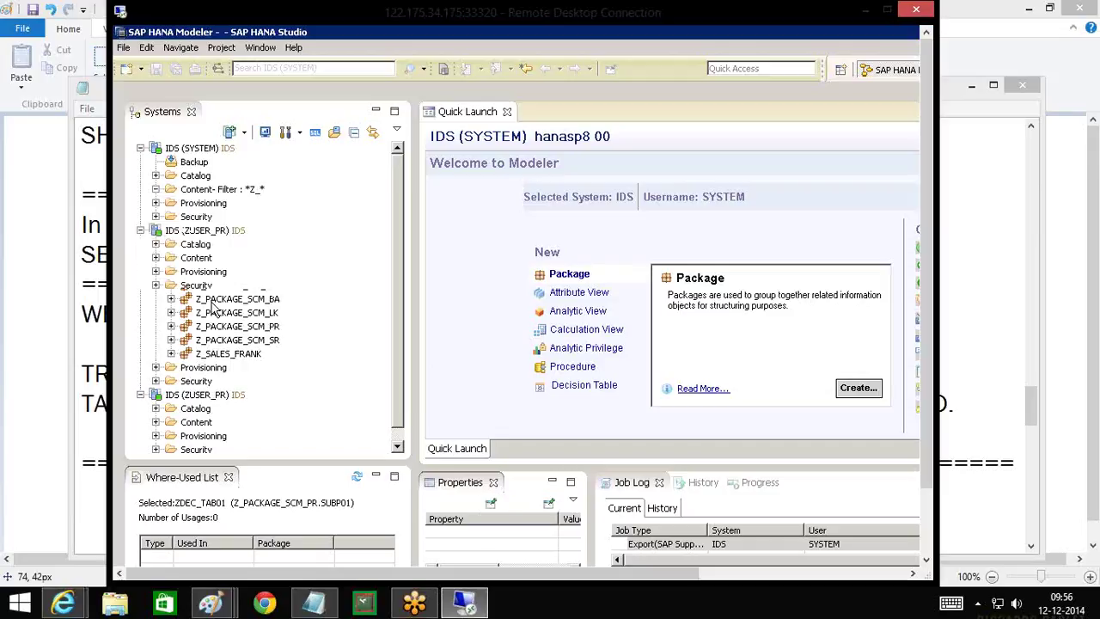
{"action": "left_click", "coordinate": [206, 232]}
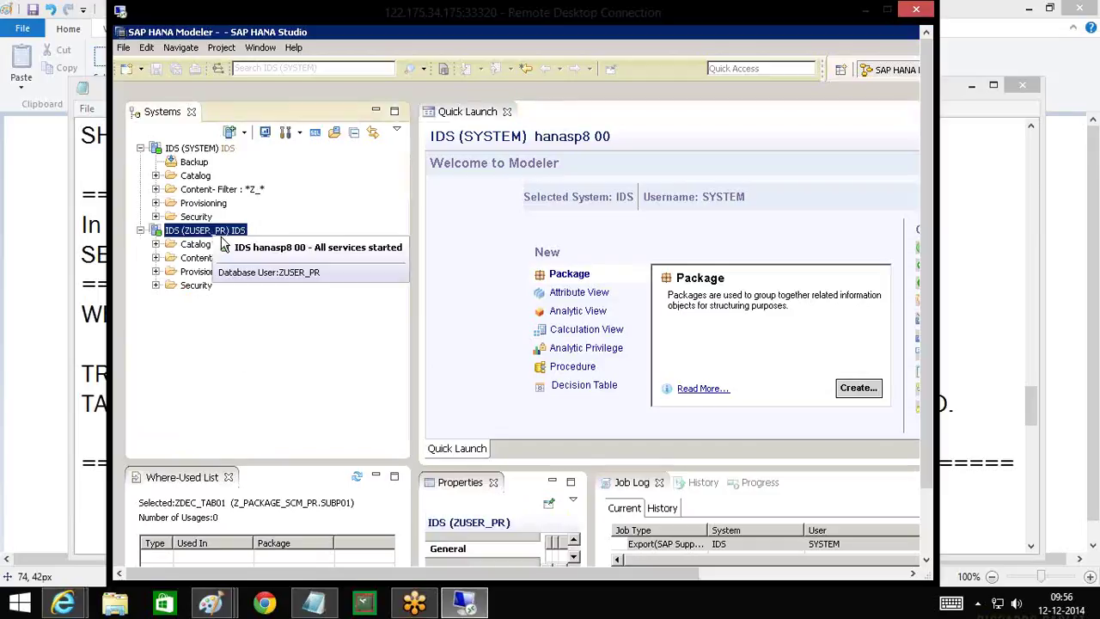
{"action": "left_click", "coordinate": [156, 245]}
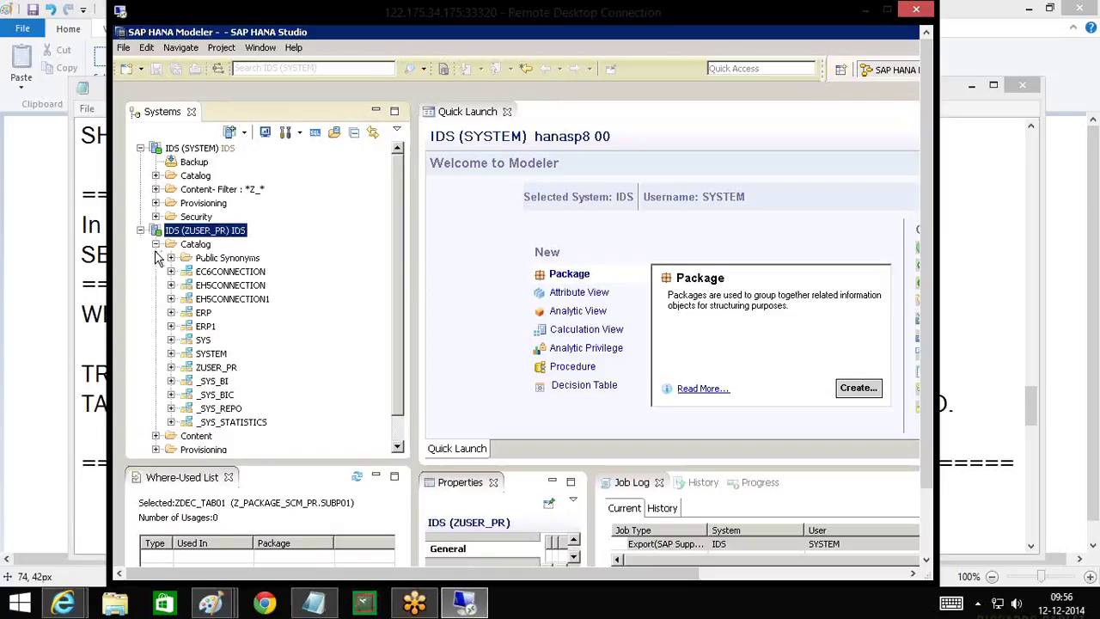
- Expand the ZUSER_PR schema and examine its object folders, checking the Tables folder for entries
{"action": "left_click", "coordinate": [206, 370]}
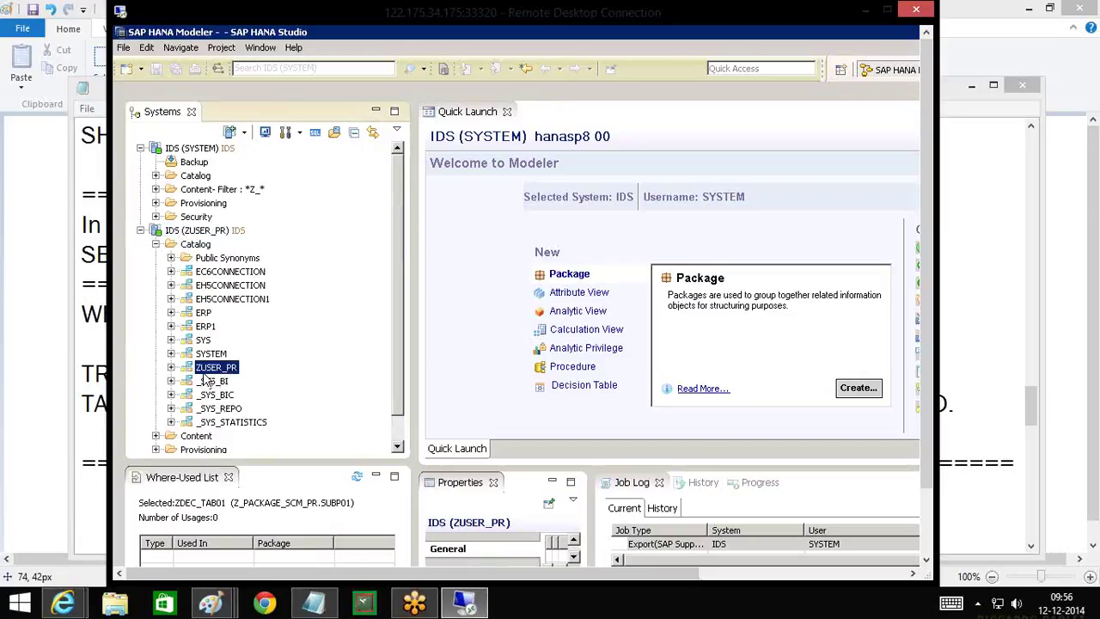
{"action": "left_click", "coordinate": [171, 367]}
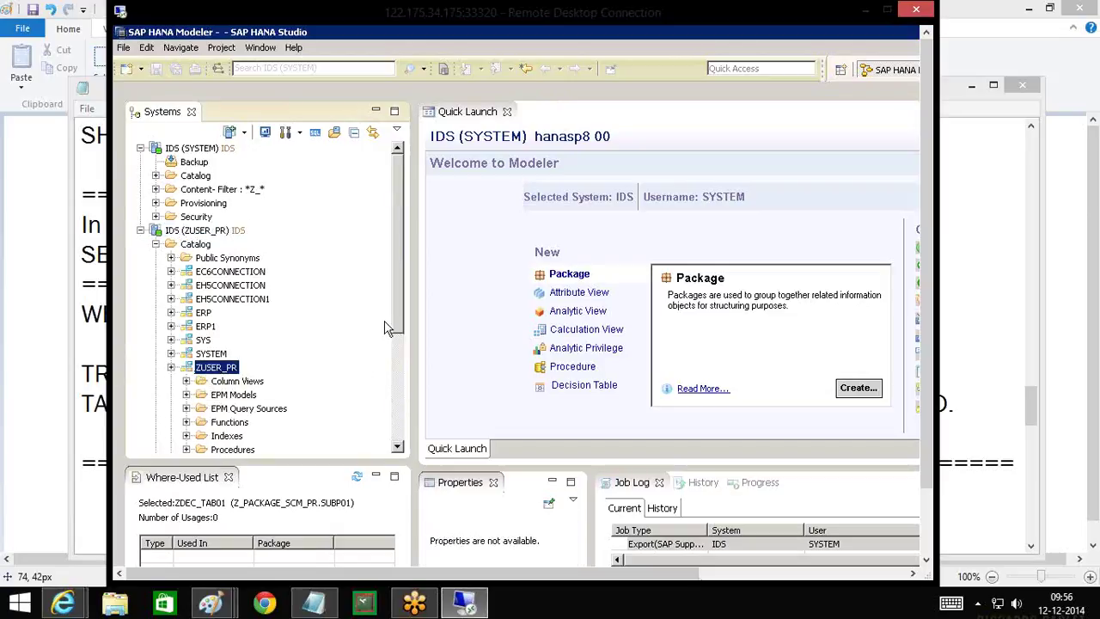
{"action": "left_click_drag", "start_coordinate": [395, 312], "coordinate": [396, 341]}
{"action": "scroll", "coordinate": [396, 368], "scroll_direction": "down", "scroll_amount": 4}
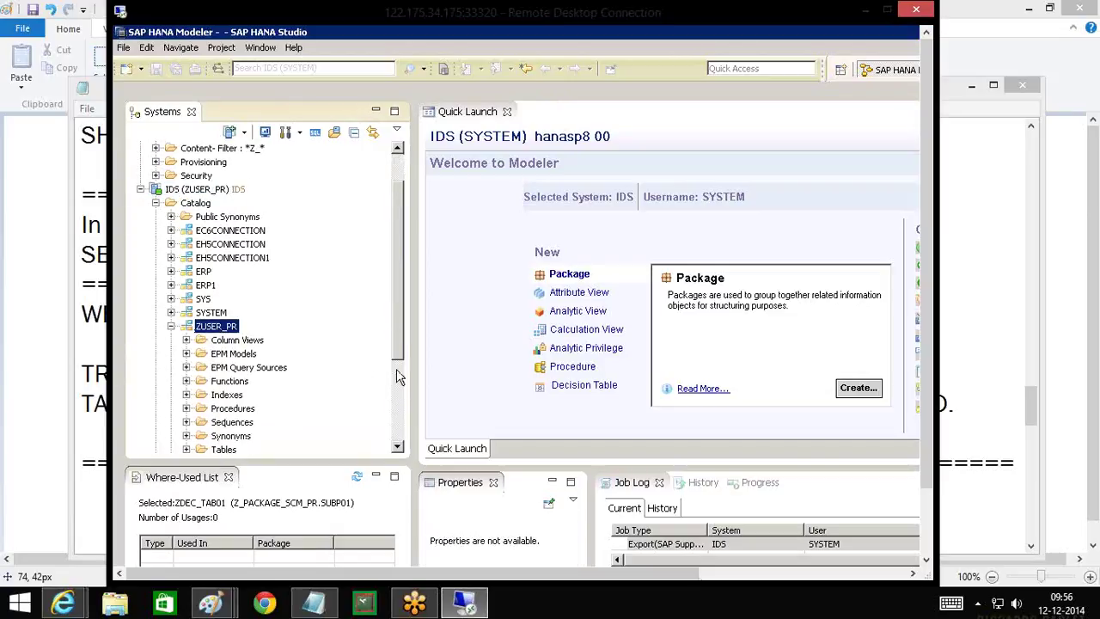
{"action": "scroll", "coordinate": [292, 335], "scroll_direction": "down", "scroll_amount": 1}
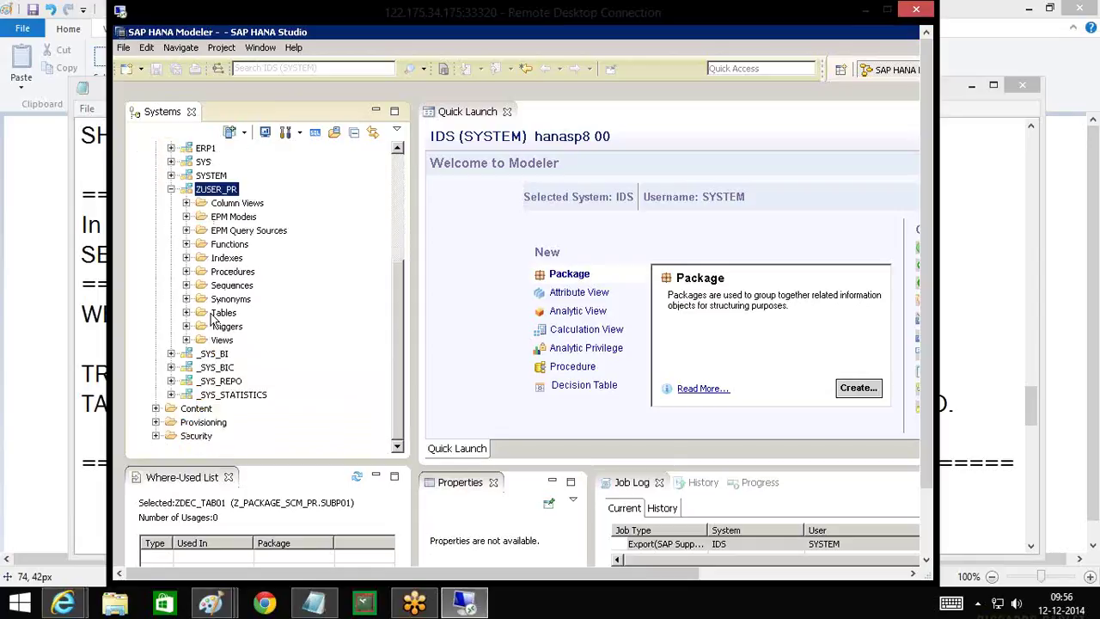
{"action": "left_click", "coordinate": [222, 313]}
{"action": "left_click", "coordinate": [226, 316]}
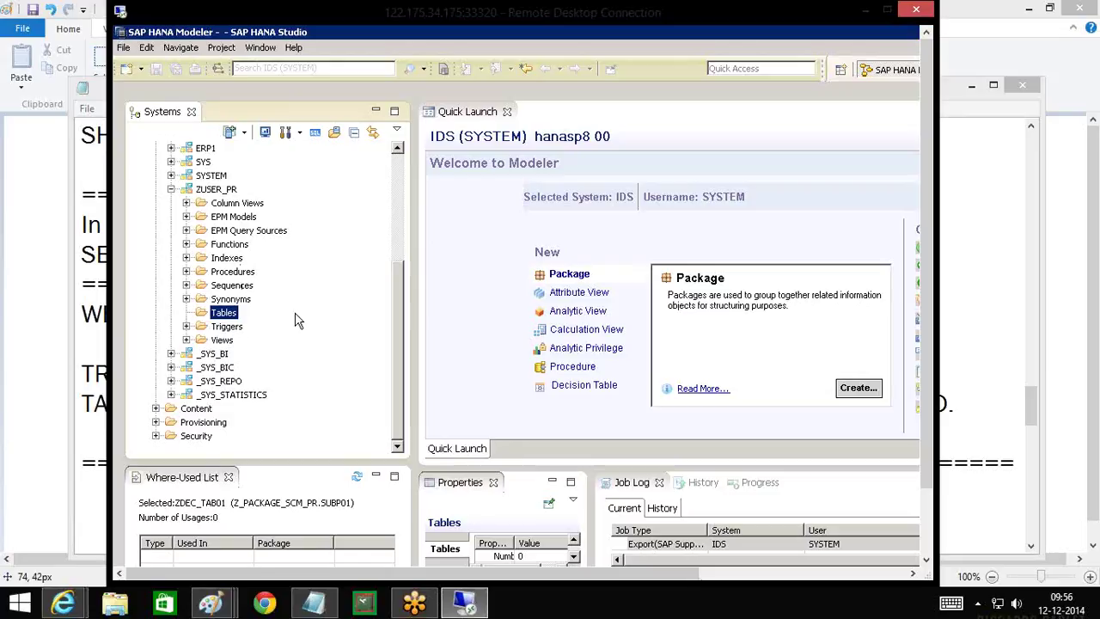
{"action": "left_click", "coordinate": [217, 189]}
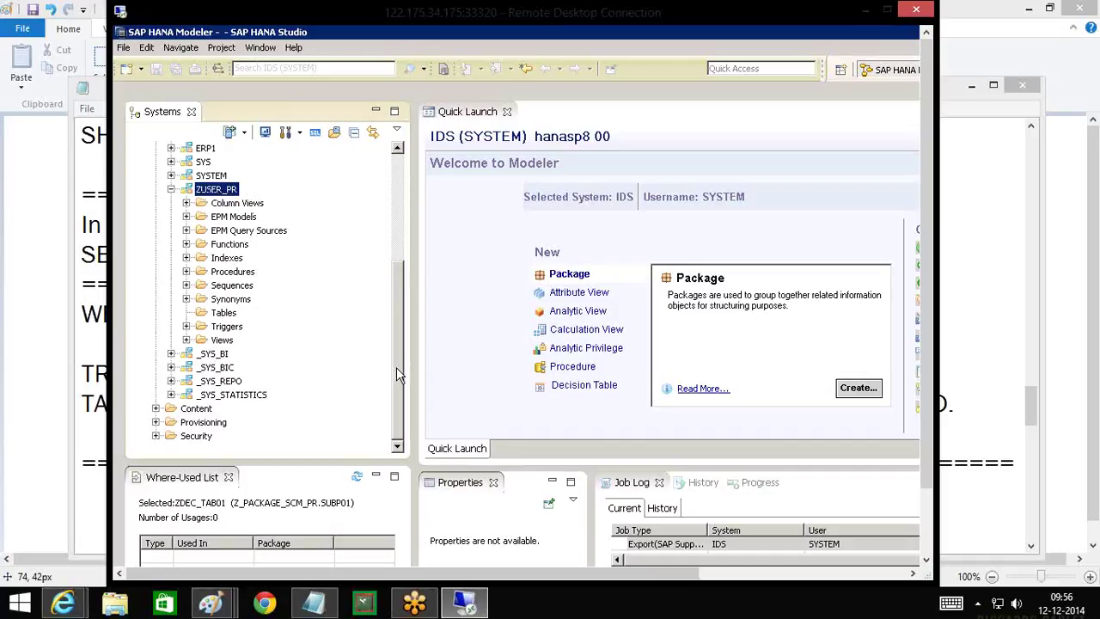
{"action": "left_click_drag", "start_coordinate": [396, 367], "coordinate": [399, 339]}
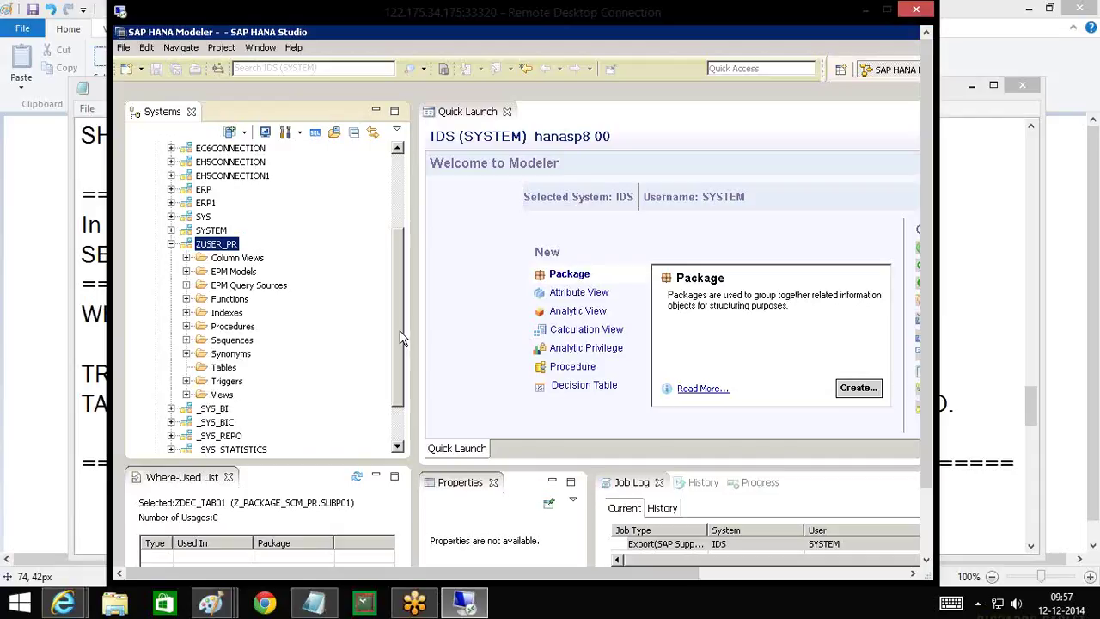
{"action": "left_click_drag", "start_coordinate": [402, 337], "coordinate": [402, 258]}
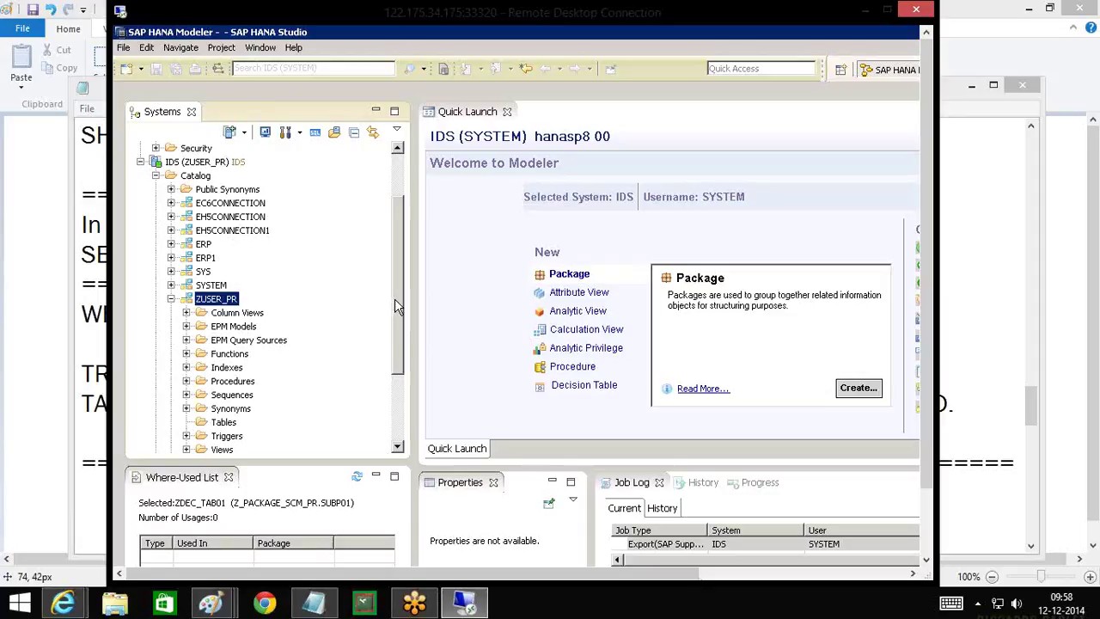
- Collapse the ZUSER_PR Catalog and inspect subpackages SUBP01 and SUBP02 of Z_PACKAGE_SCM_PR in the SYSTEM connection's filtered Content
{"action": "left_click", "coordinate": [156, 176]}
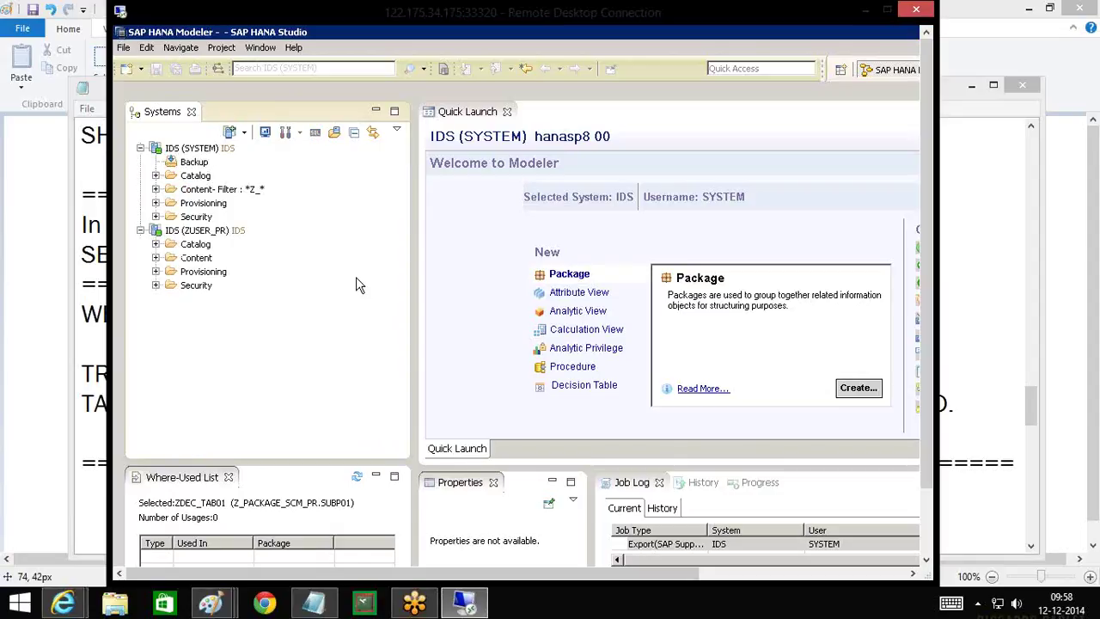
{"action": "left_click", "coordinate": [165, 192]}
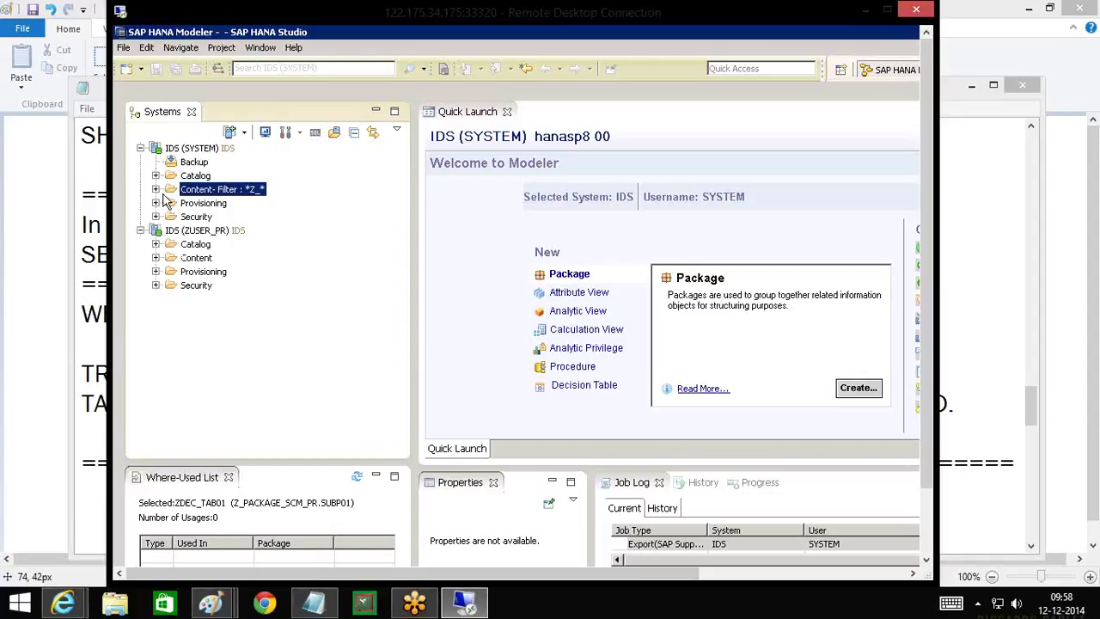
{"action": "left_click", "coordinate": [155, 189]}
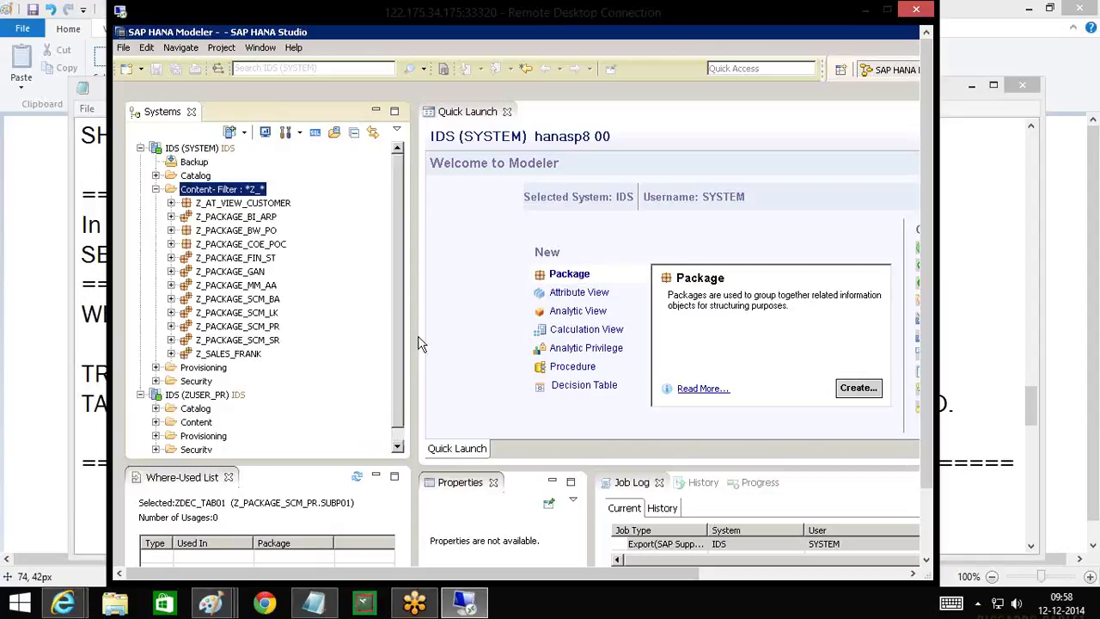
{"action": "left_click", "coordinate": [259, 326]}
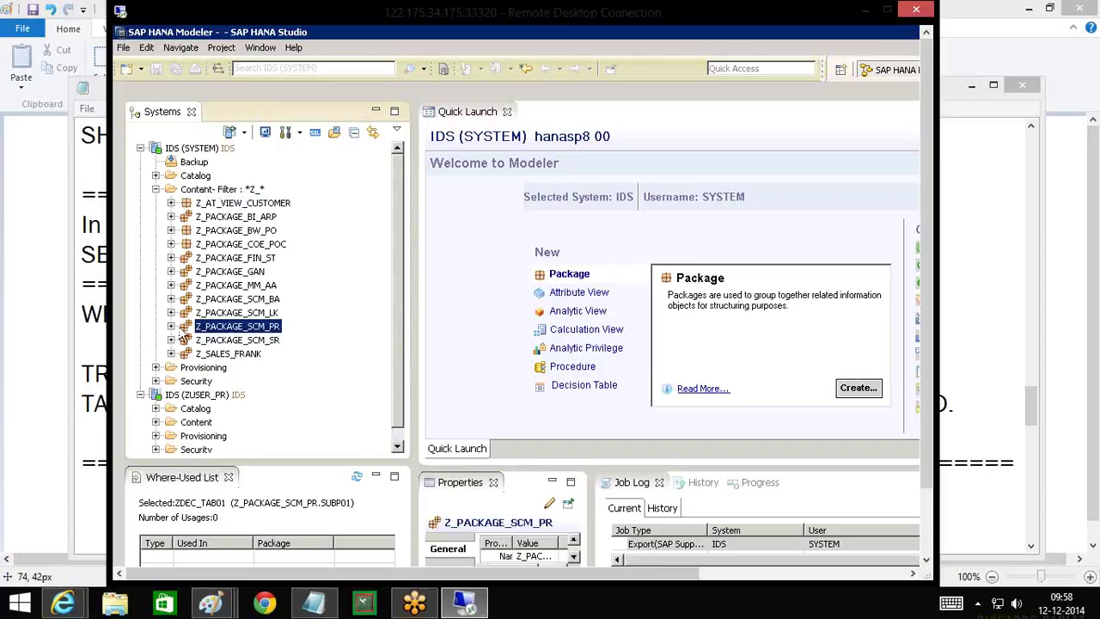
{"action": "left_click", "coordinate": [171, 326]}
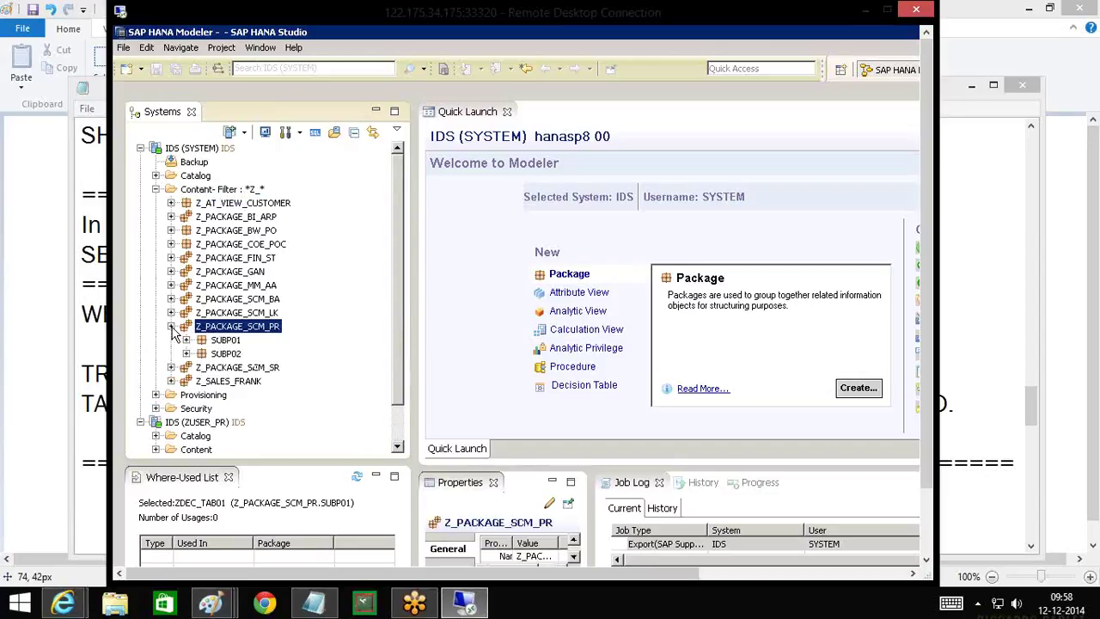
{"action": "left_click", "coordinate": [238, 341]}
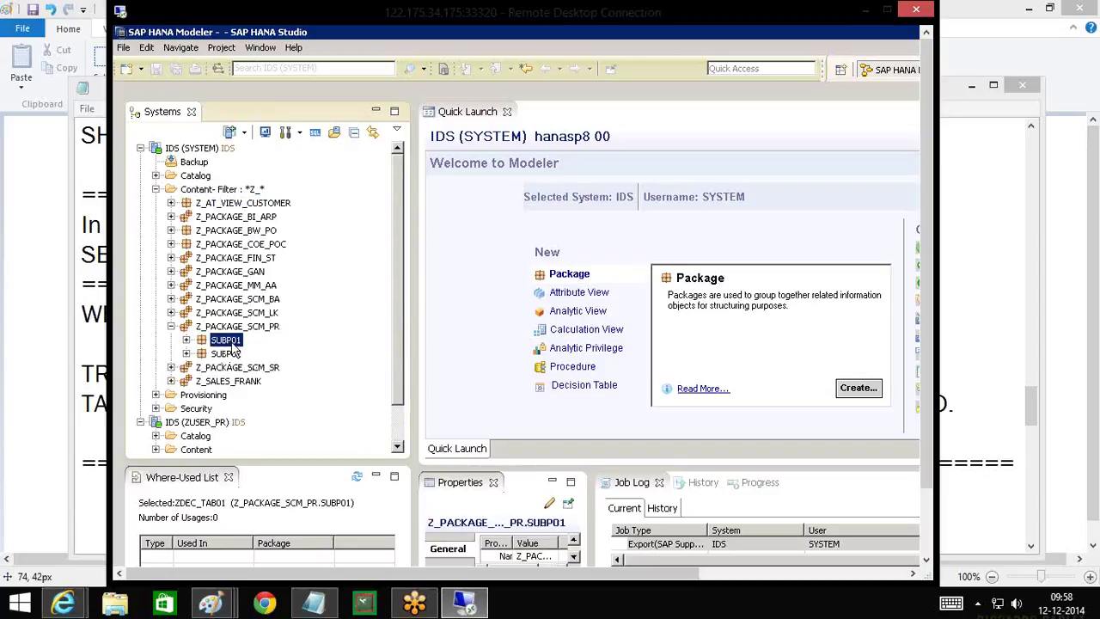
{"action": "left_click", "coordinate": [237, 355]}
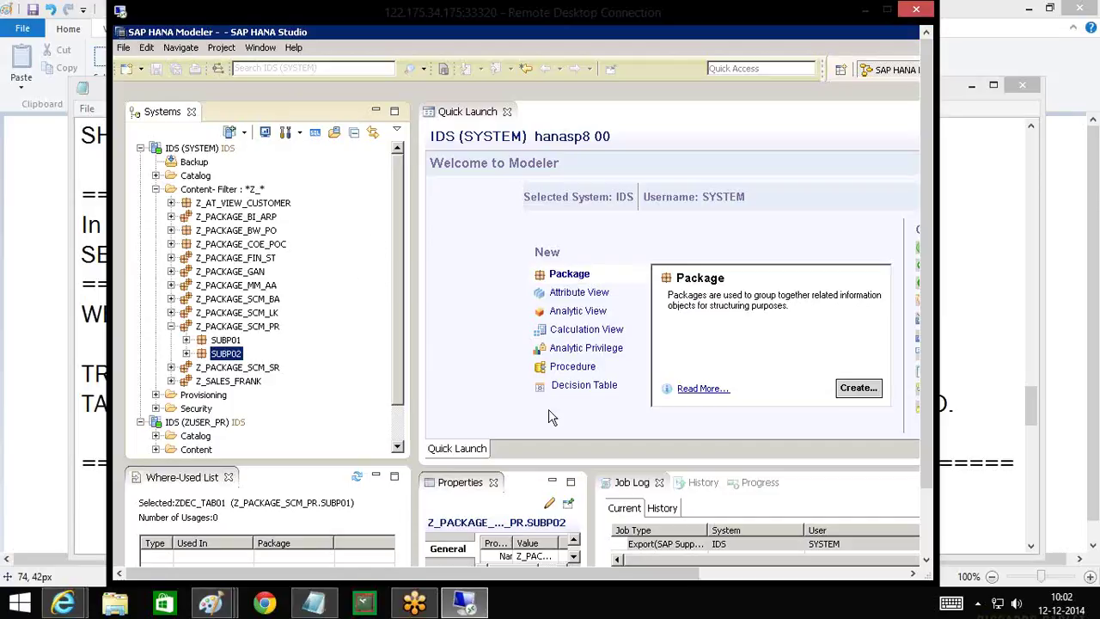
- Open an SQL Console for IDS (SYSTEM) from Quick Launch
{"action": "left_click", "coordinate": [700, 351]}
{"action": "scroll", "coordinate": [700, 352], "scroll_direction": "down", "scroll_amount": 3}
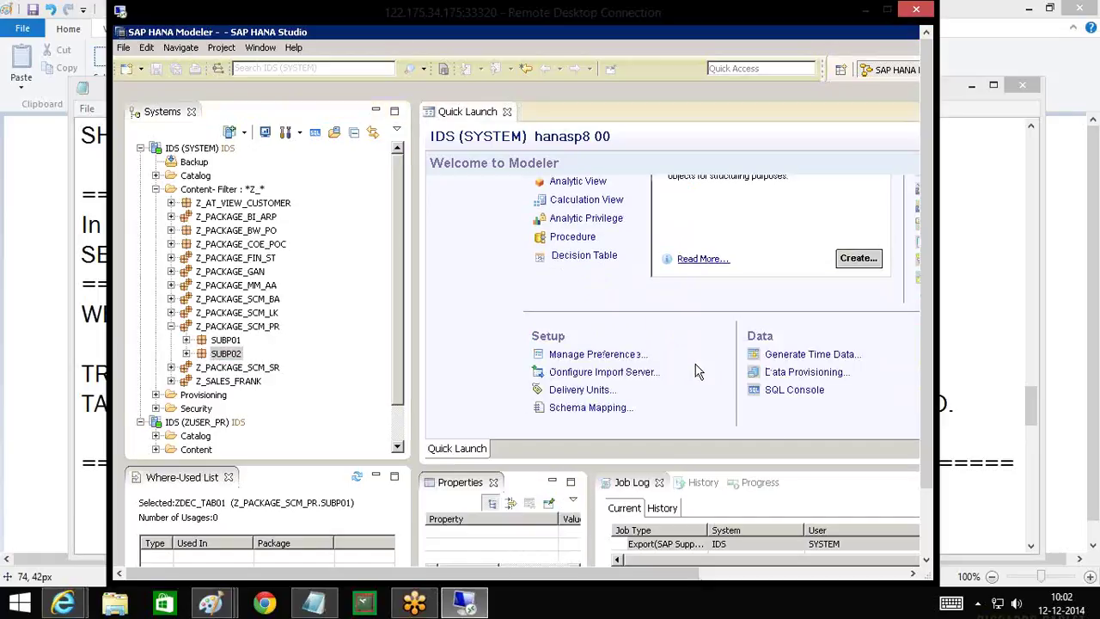
{"action": "left_click", "coordinate": [792, 390]}
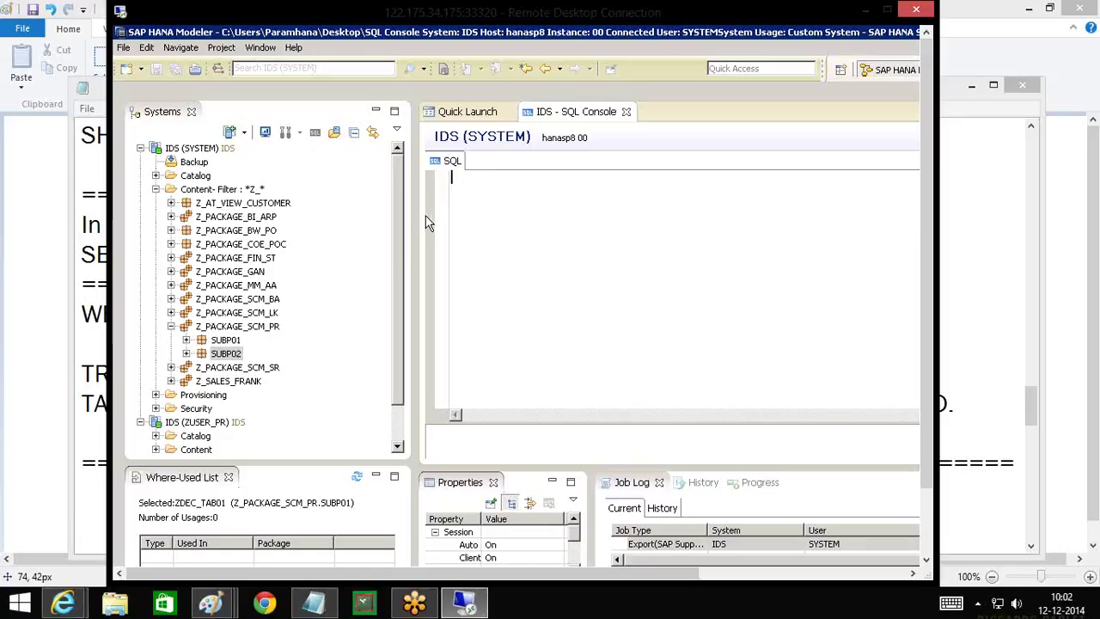
- Collapse the SYSTEM Content folder and start a new table in the ZUSER_PR schema of the IDS (ZUSER_PR) connection
{"action": "left_click", "coordinate": [157, 194]}
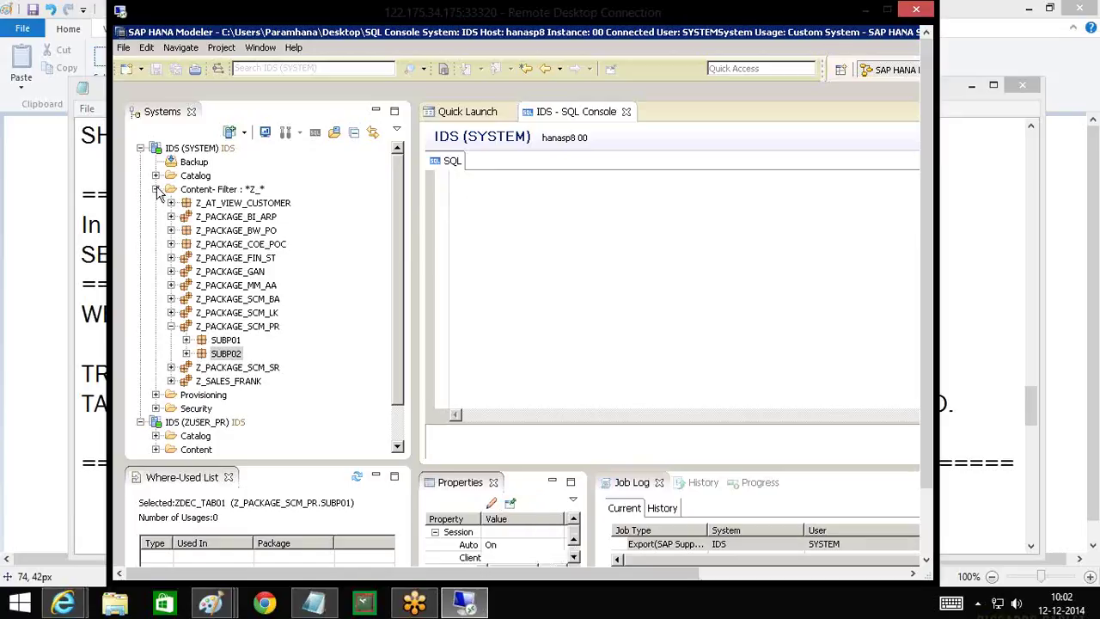
{"action": "left_click", "coordinate": [157, 190]}
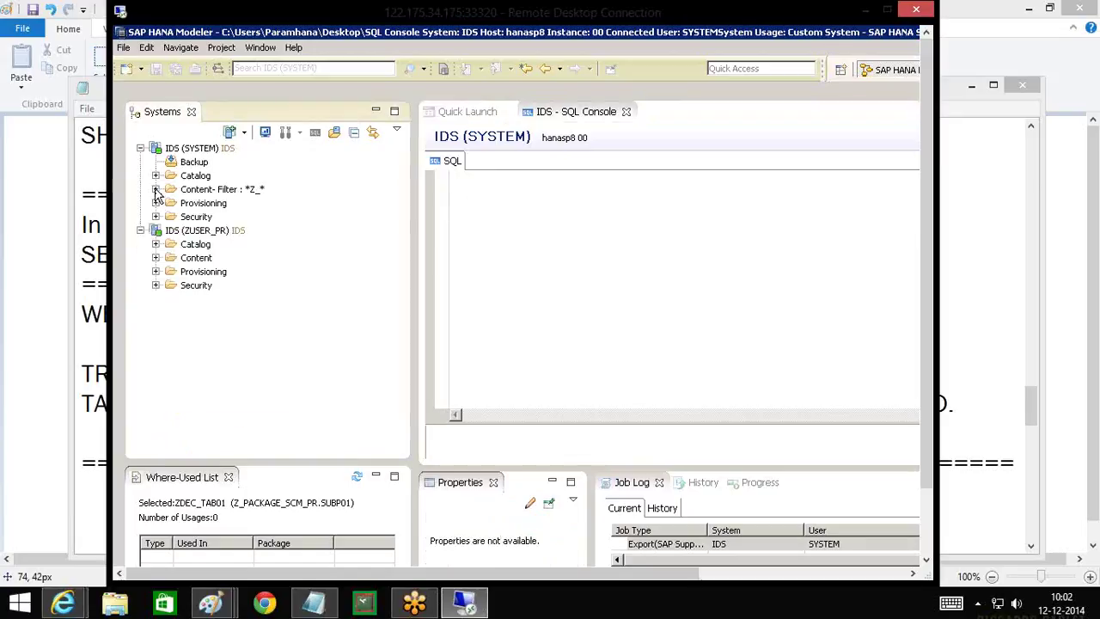
{"action": "left_click", "coordinate": [209, 232]}
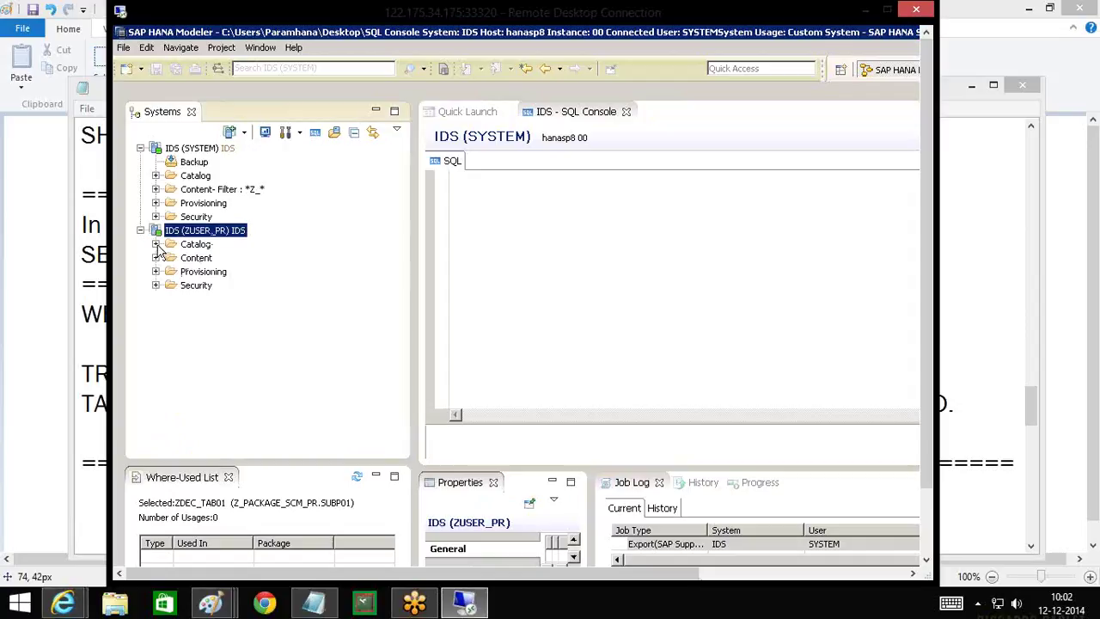
{"action": "left_click", "coordinate": [157, 244]}
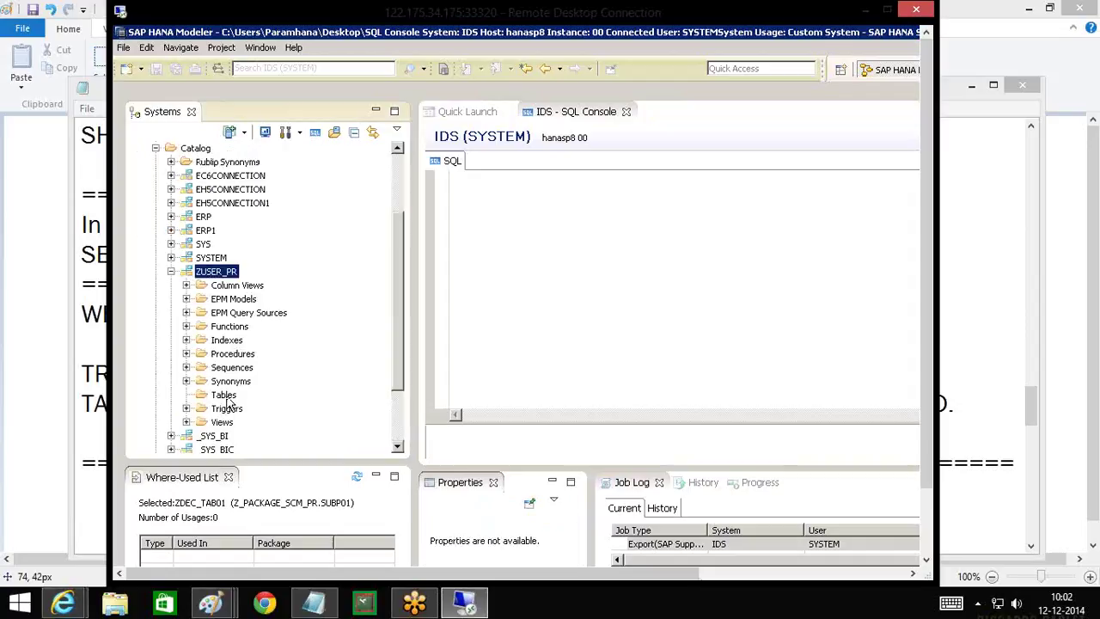
{"action": "left_click", "coordinate": [224, 396]}
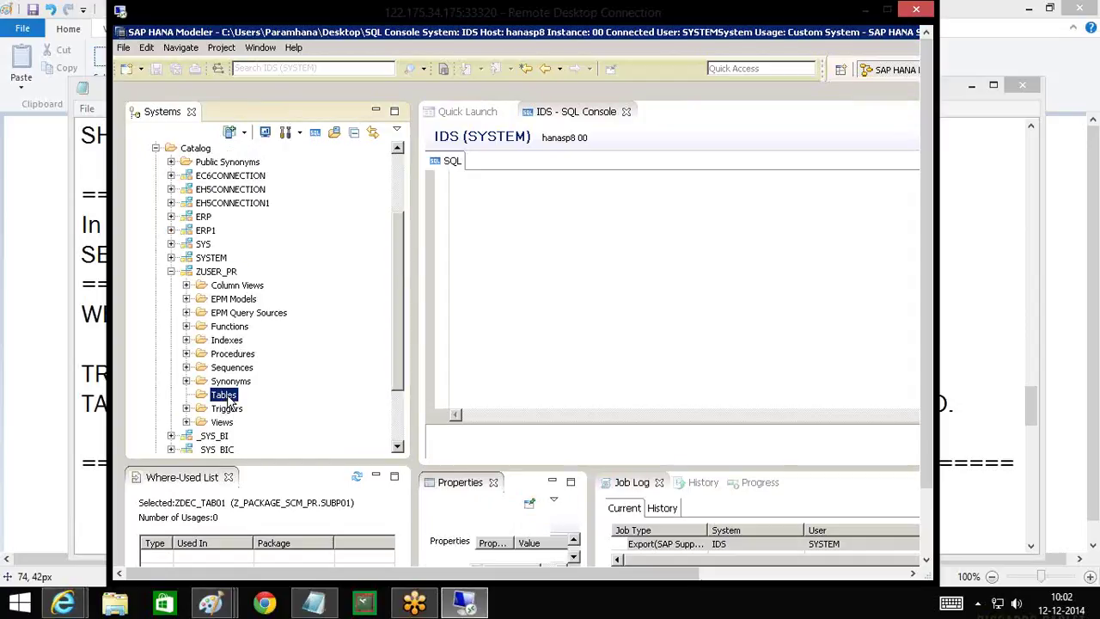
{"action": "right_click", "coordinate": [229, 401]}
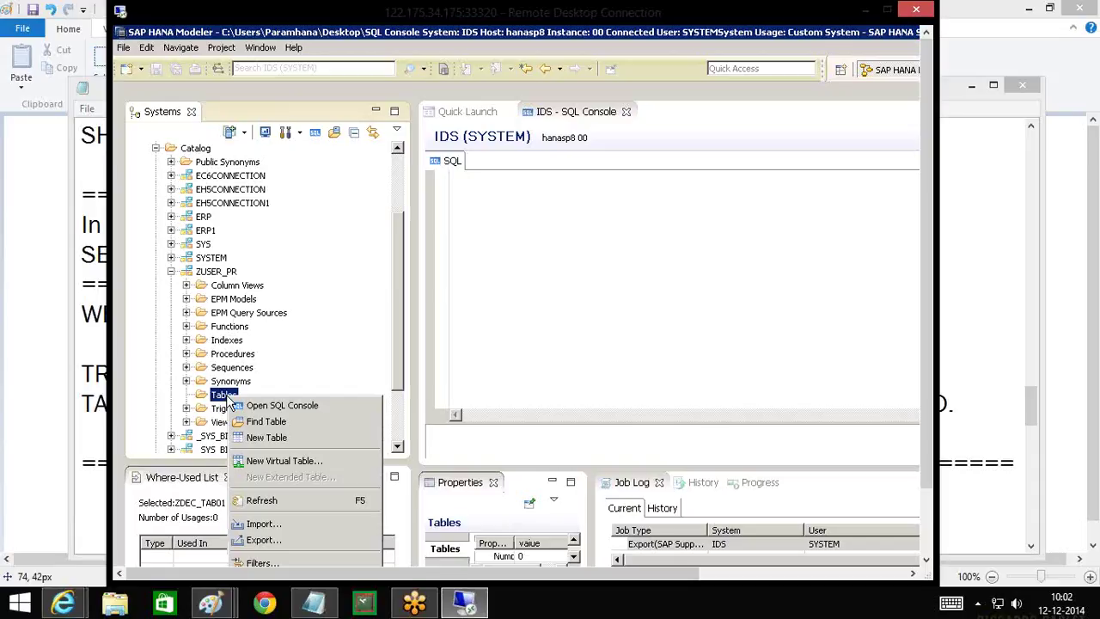
{"action": "left_click", "coordinate": [289, 438]}
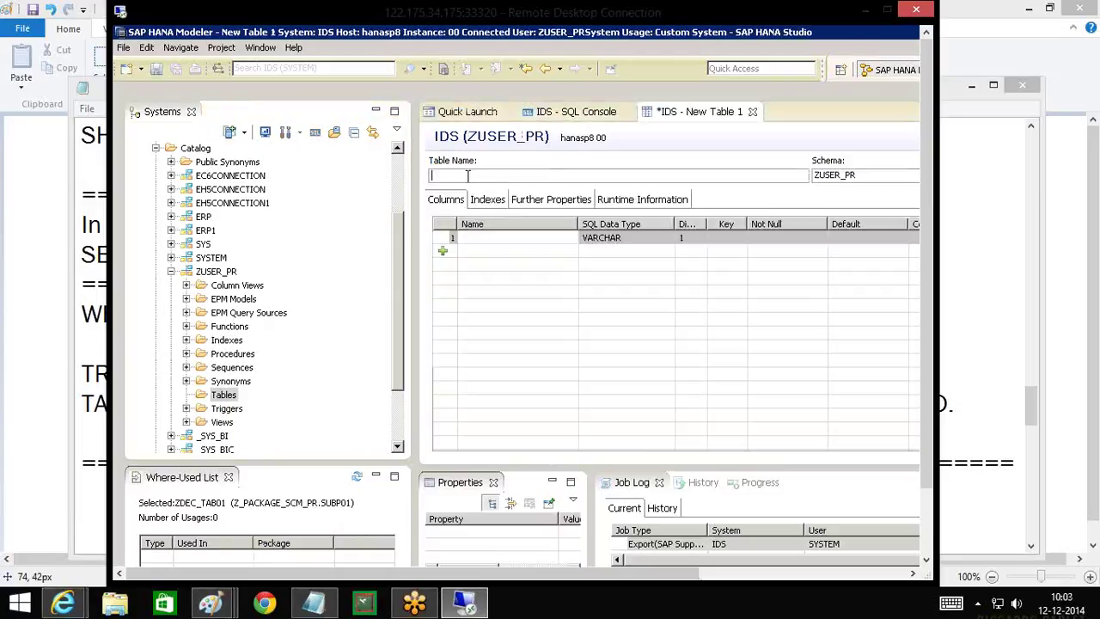
- Name the new table TABLE123
{"action": "type", "text": "TABEL"}
{"action": "key", "text": "BackSpace"}
{"action": "type", "text": "LE123"}
- Define the table columns UID and UNAME, and enlarge the remote session to full screen
{"action": "left_click", "coordinate": [496, 237]}
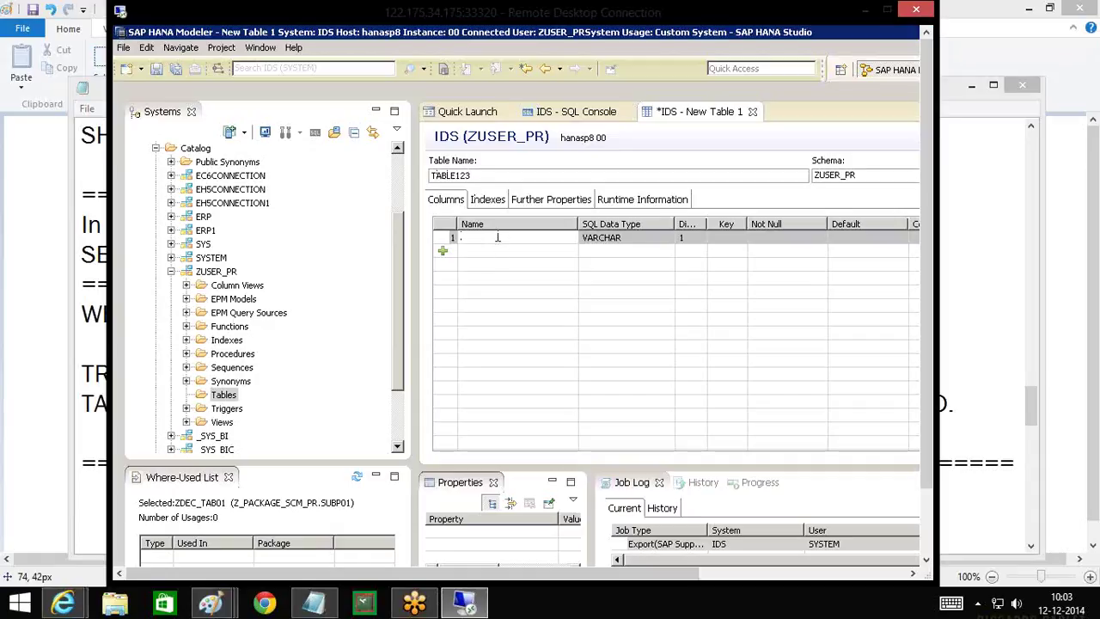
{"action": "type", "text": "UID"}
{"action": "left_click", "coordinate": [442, 250]}
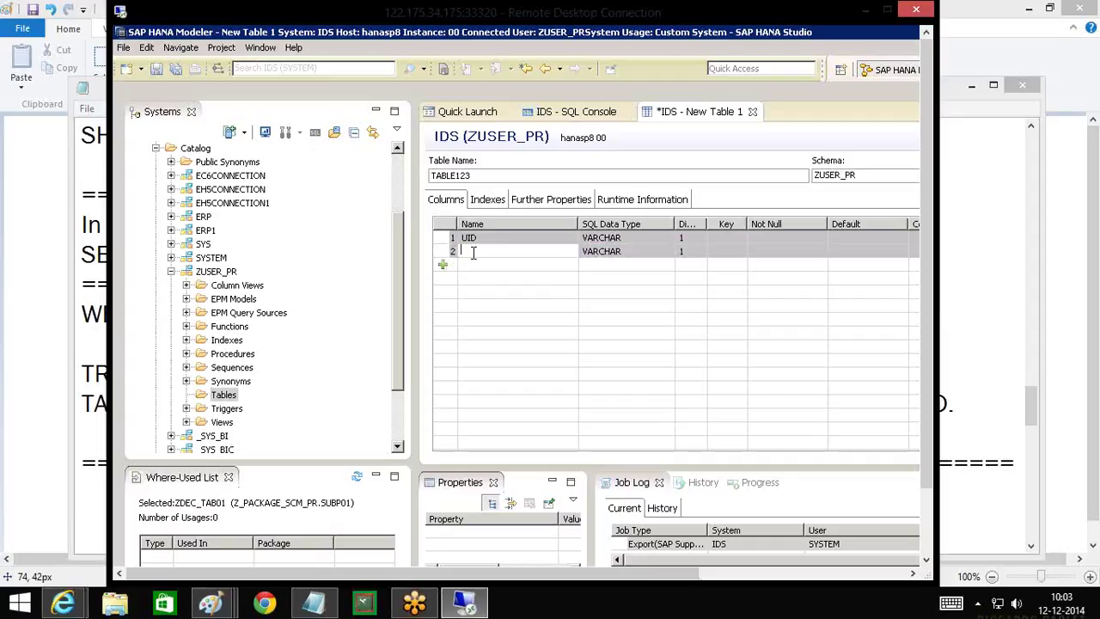
{"action": "type", "text": "UNAME"}
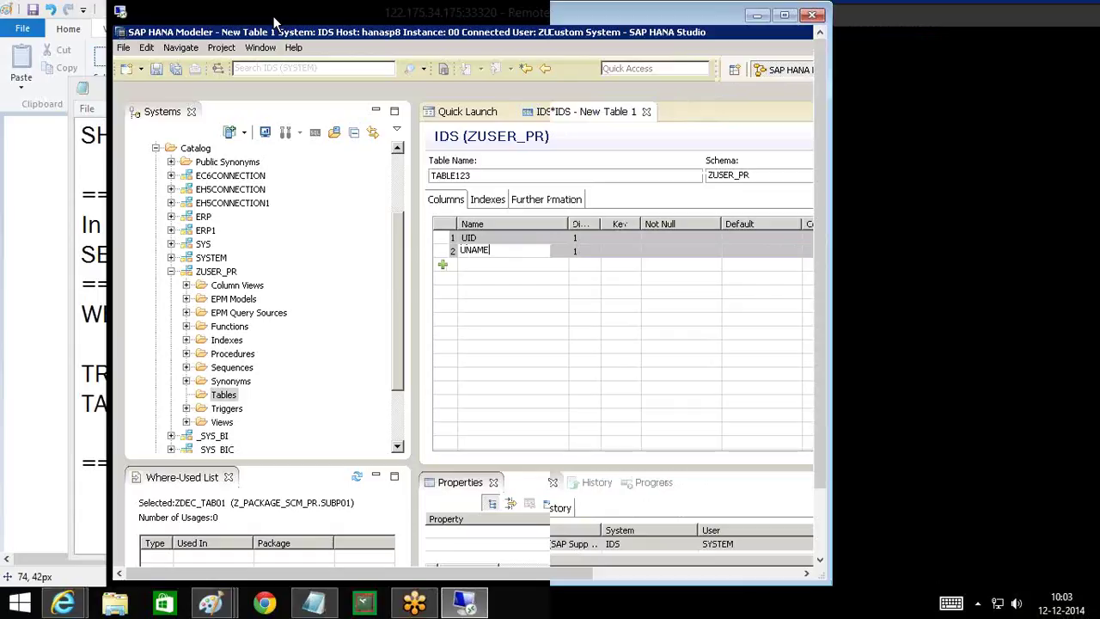
{"action": "double_click", "coordinate": [275, 19]}
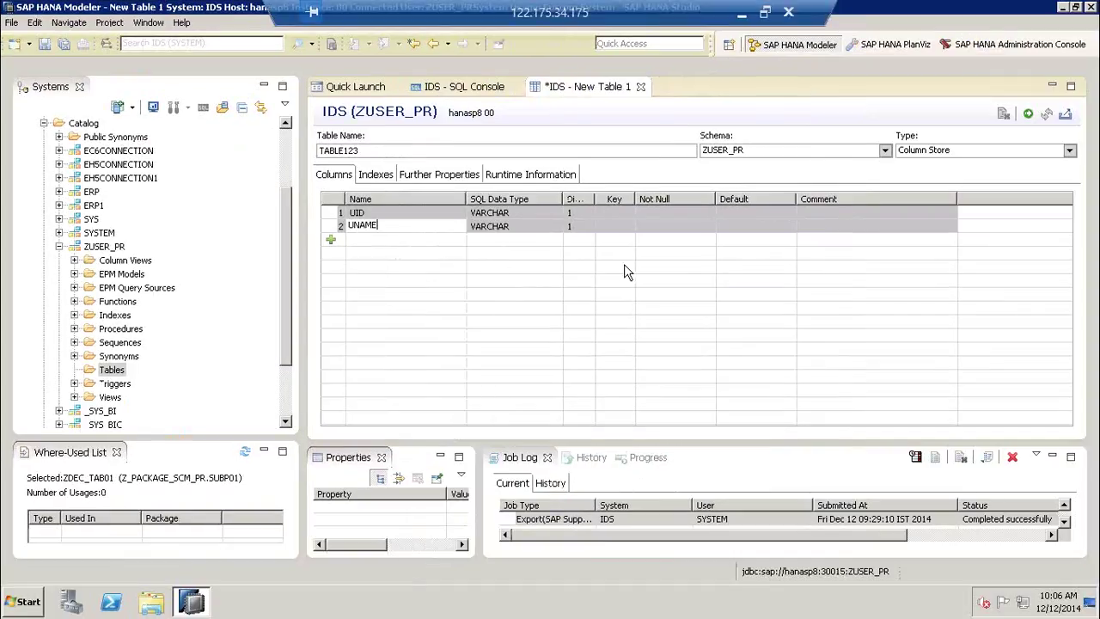
{"action": "left_click", "coordinate": [574, 252]}
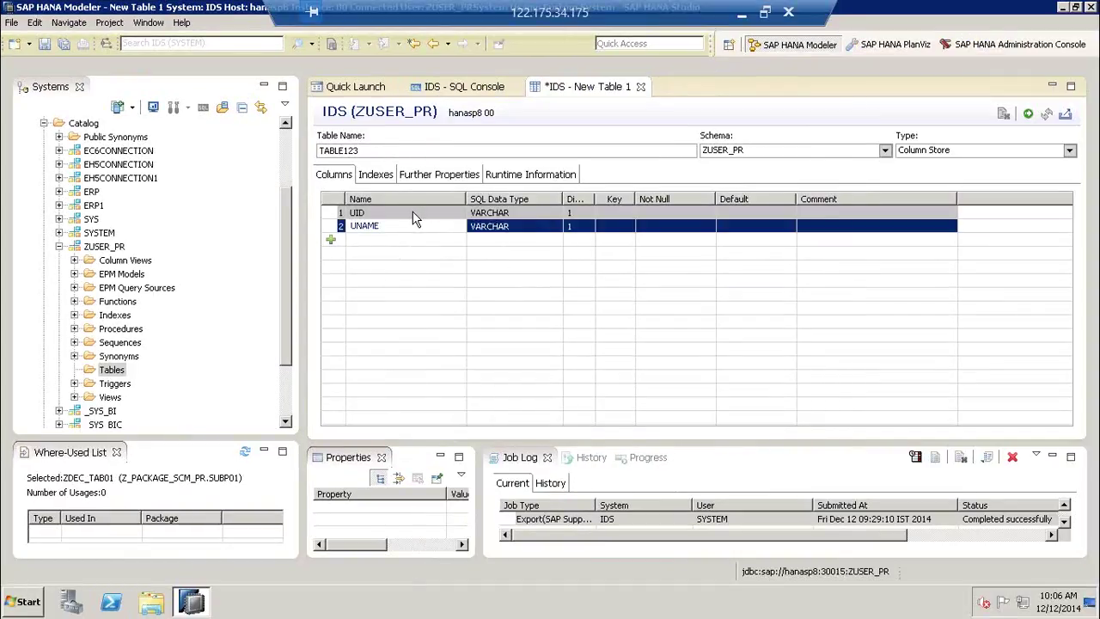
- Set the UID column's length to 12 and the UNAME column's length to 22, and mark UID as the key
{"action": "left_click", "coordinate": [527, 211]}
{"action": "left_click", "coordinate": [582, 211]}
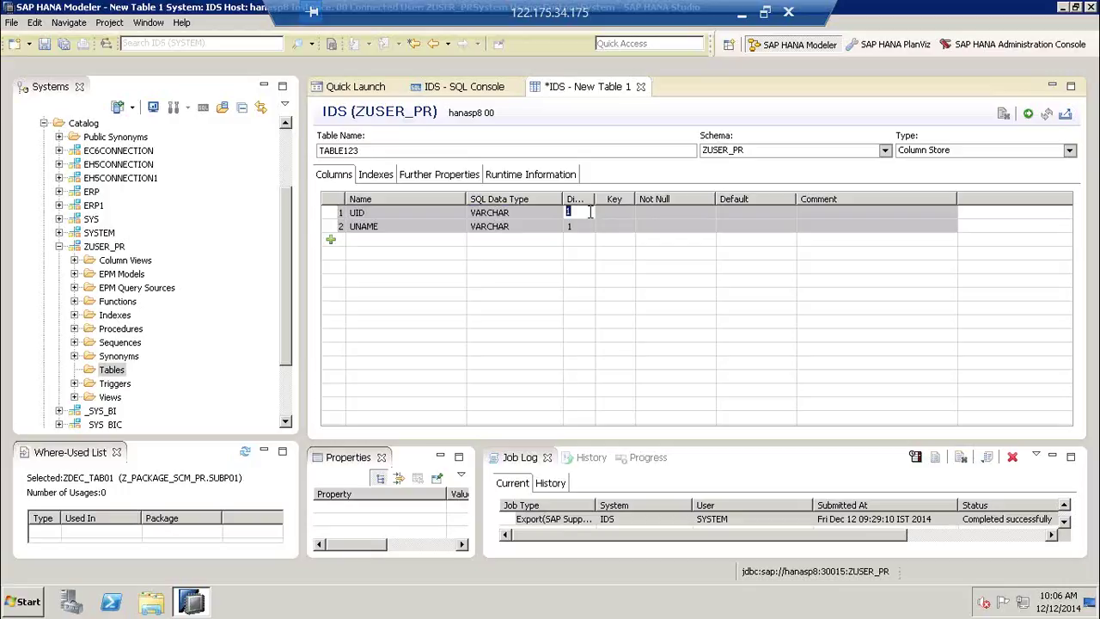
{"action": "type", "text": "12"}
{"action": "left_click", "coordinate": [577, 225]}
{"action": "type", "text": "22"}
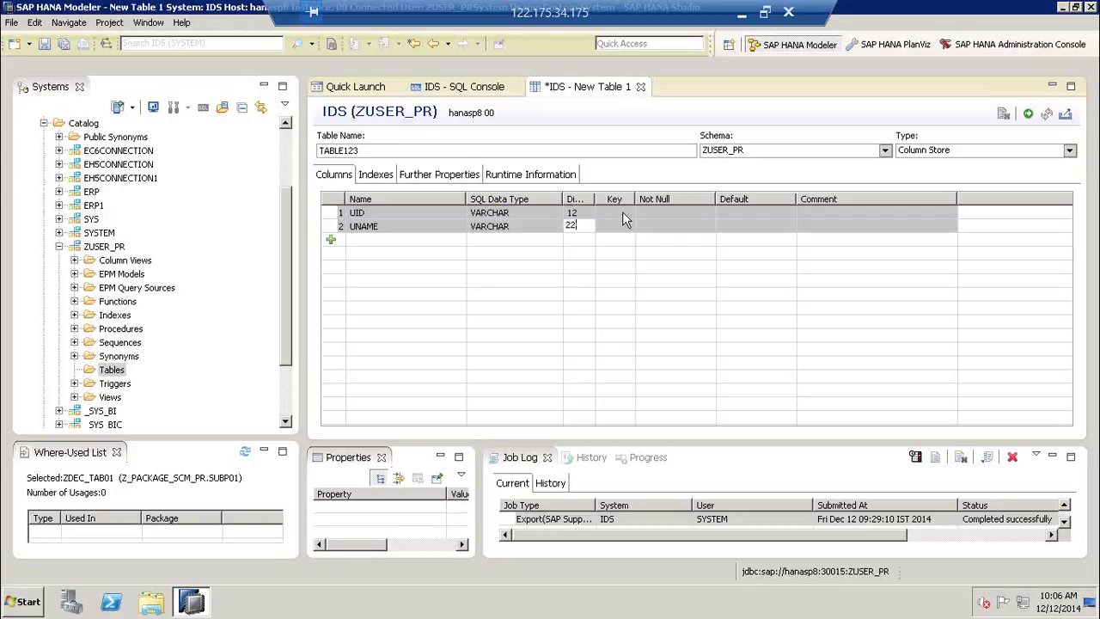
{"action": "left_click", "coordinate": [622, 211]}
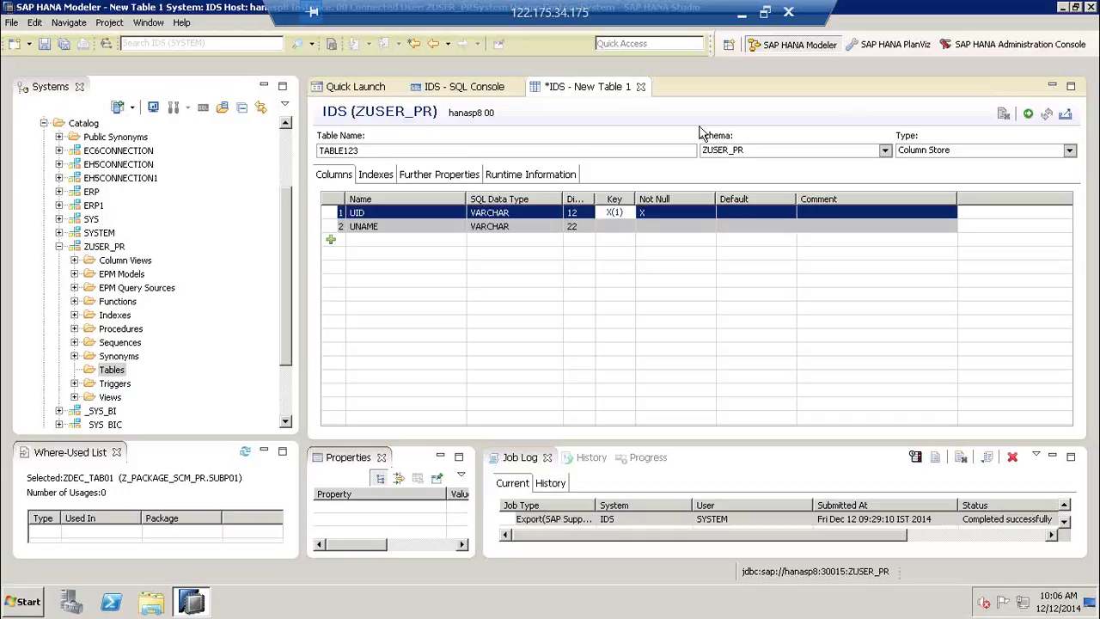
- Execute the creation of TABLE123 and close its table editor
{"action": "left_click", "coordinate": [1027, 114]}
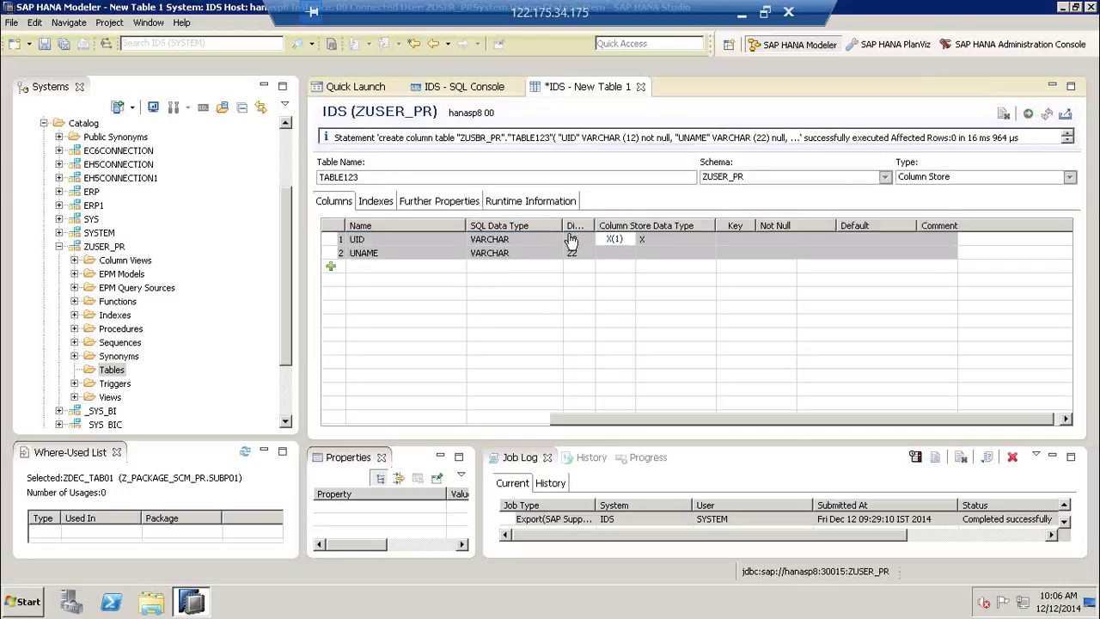
{"action": "left_click_drag", "start_coordinate": [355, 138], "coordinate": [554, 139]}
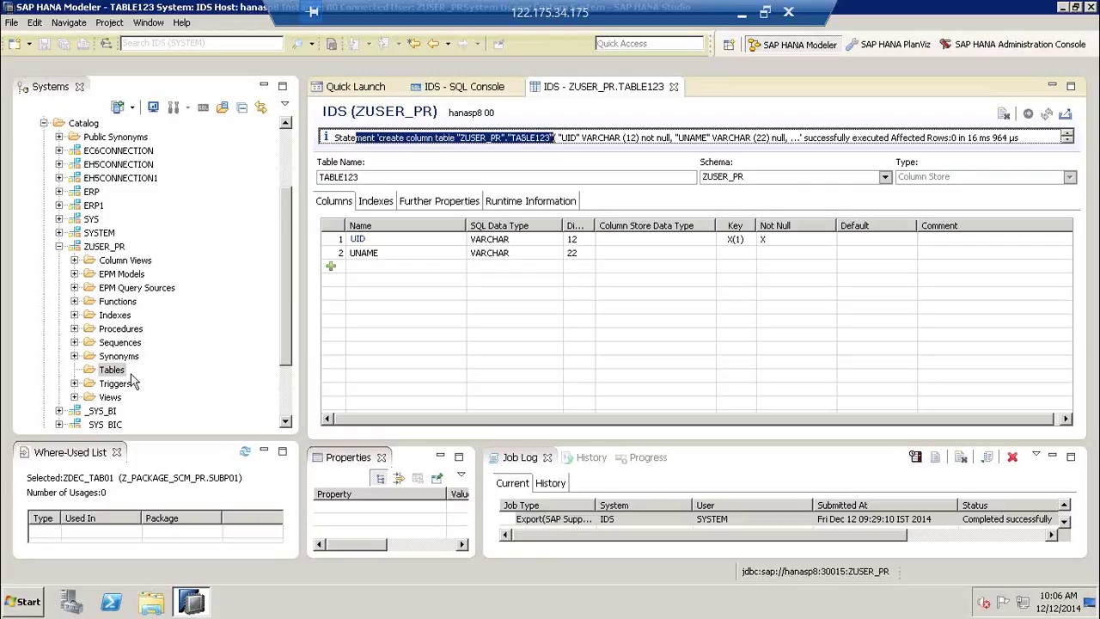
{"action": "left_click", "coordinate": [113, 371]}
{"action": "left_click", "coordinate": [675, 87]}
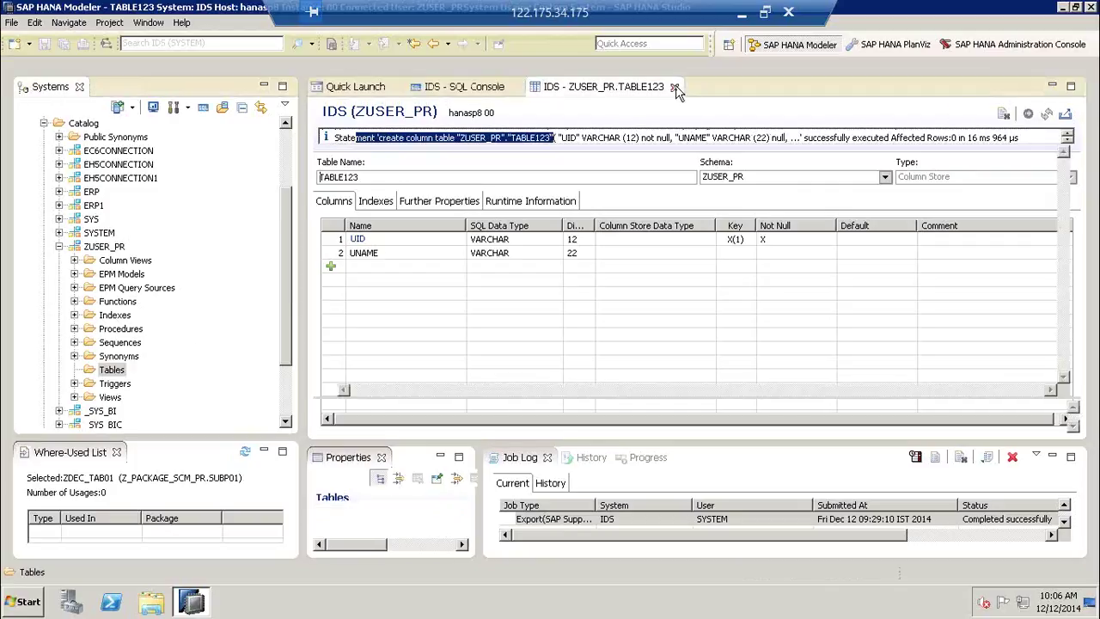
- Refresh the Tables folder of the ZUSER_PR schema and select TABLE123
{"action": "left_click", "coordinate": [113, 370]}
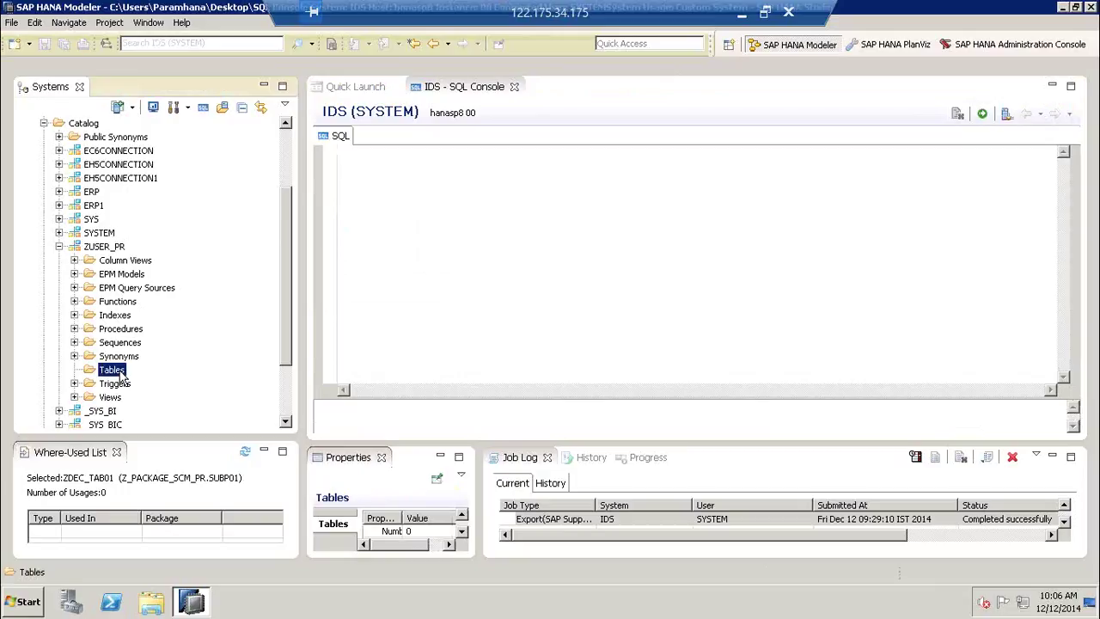
{"action": "right_click", "coordinate": [120, 371]}
{"action": "left_click", "coordinate": [166, 480]}
{"action": "left_click", "coordinate": [133, 387]}
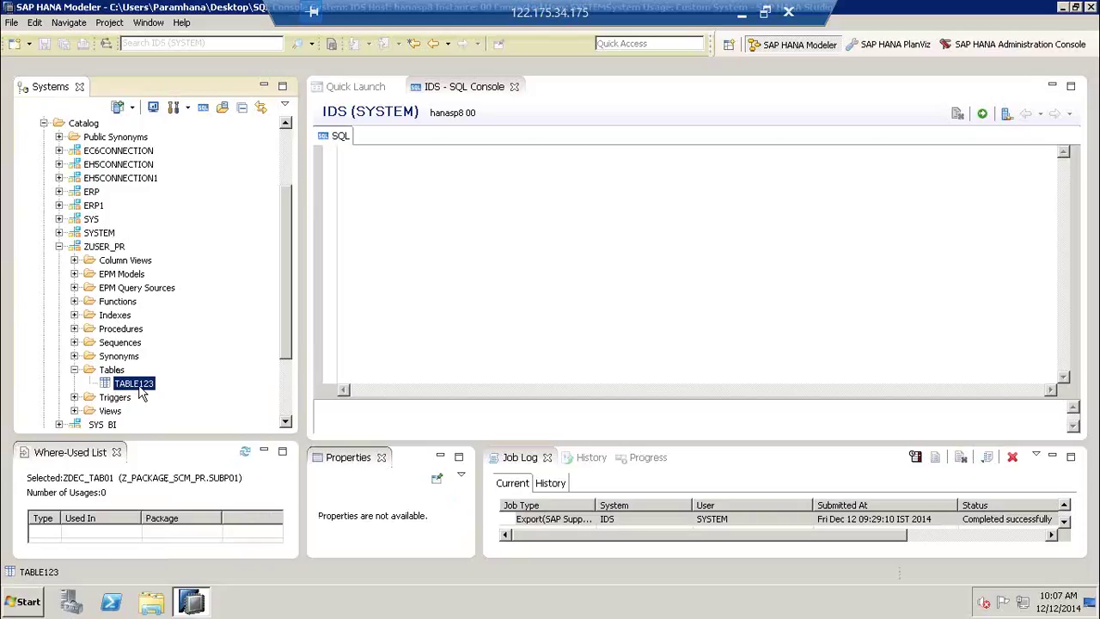
- Preview the data of TABLE123, and close the preview and the SQL Console
{"action": "right_click", "coordinate": [142, 394]}
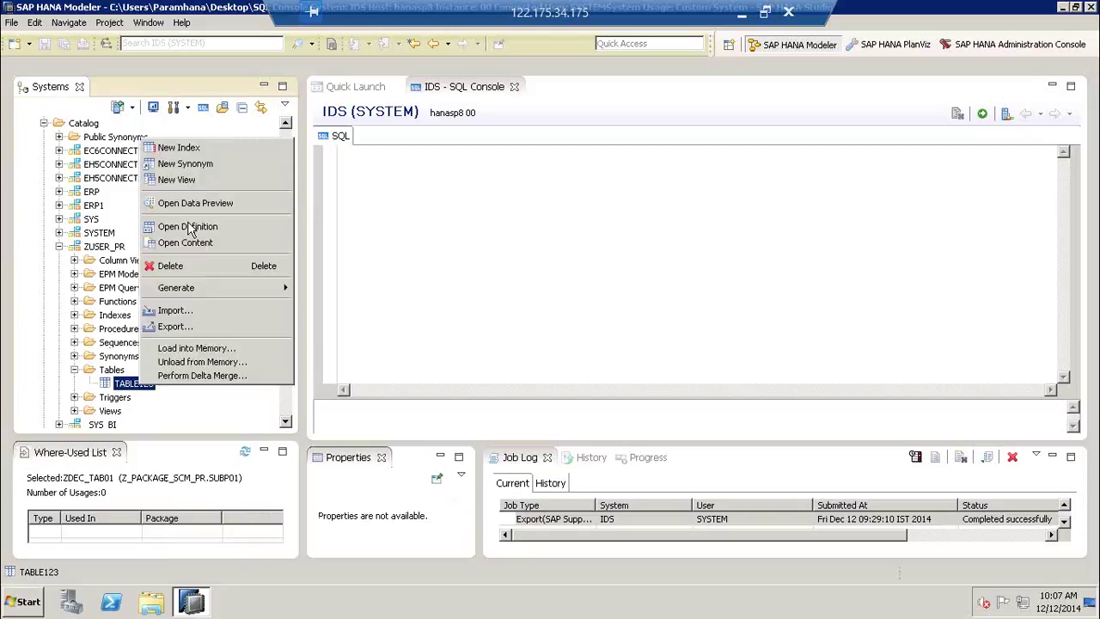
{"action": "left_click", "coordinate": [228, 204]}
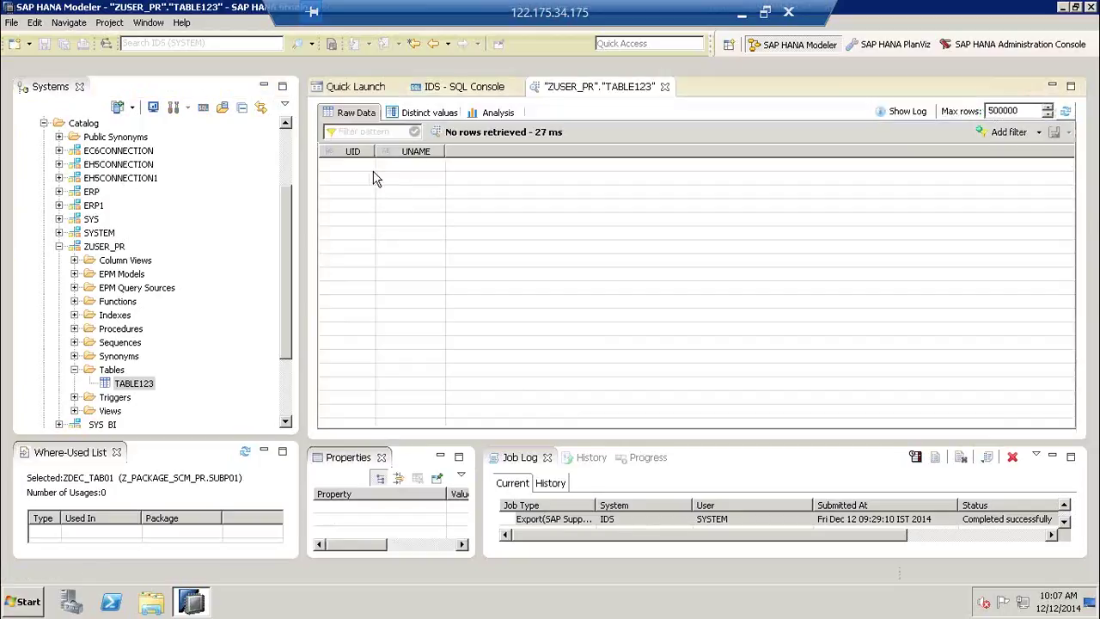
{"action": "left_click", "coordinate": [665, 87]}
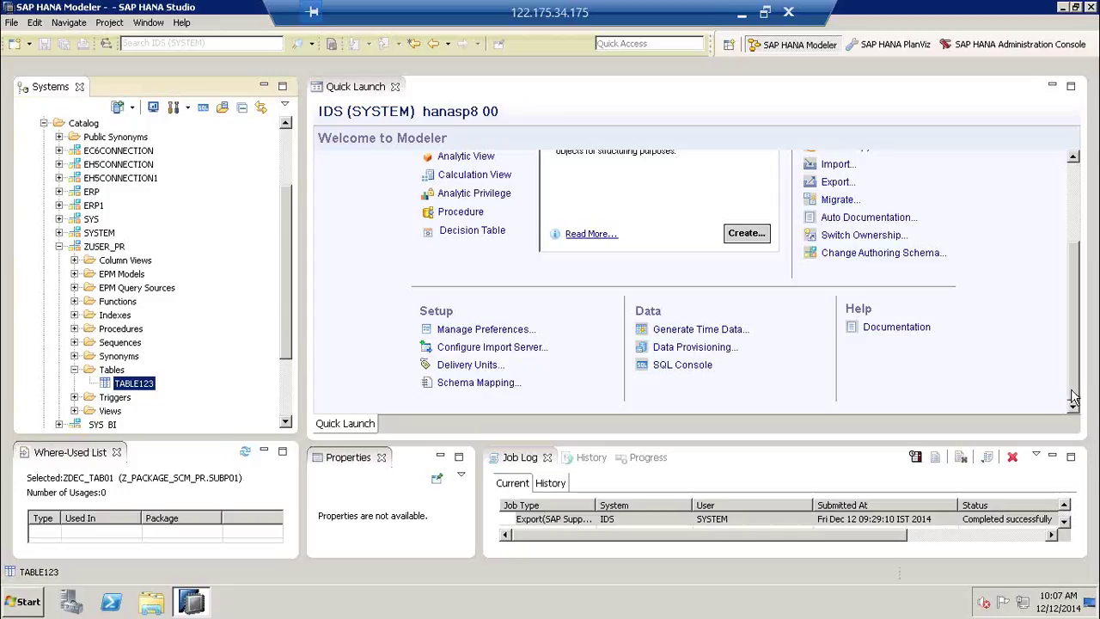
- Show the Data from Local File source in the Quick Launch import wizard and cancel the import
{"action": "left_click_drag", "start_coordinate": [1072, 396], "coordinate": [1081, 301]}
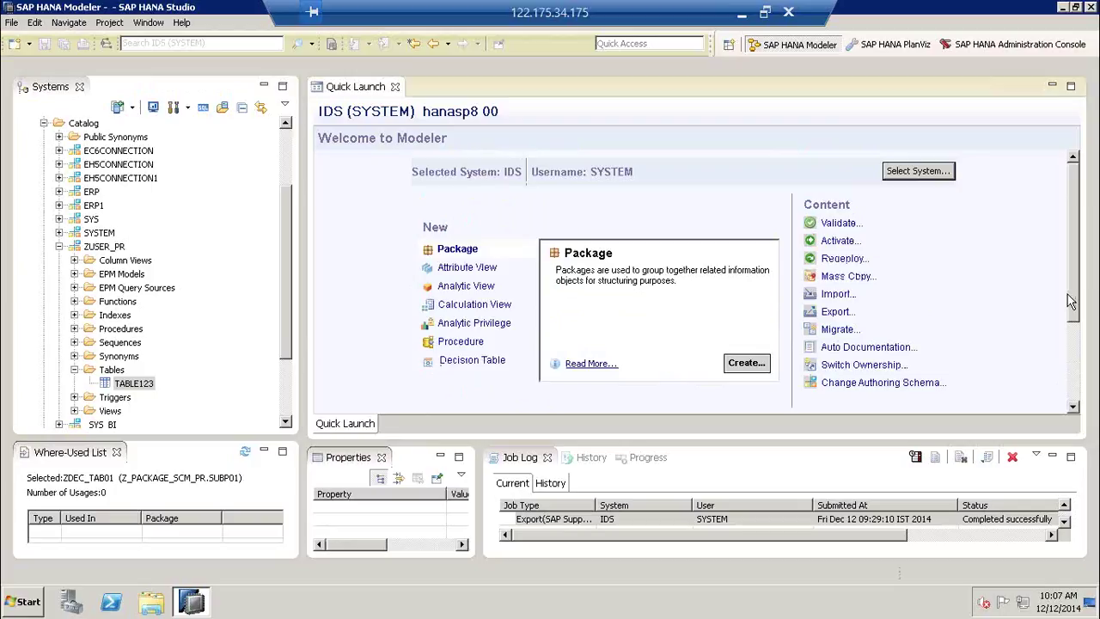
{"action": "left_click", "coordinate": [836, 297]}
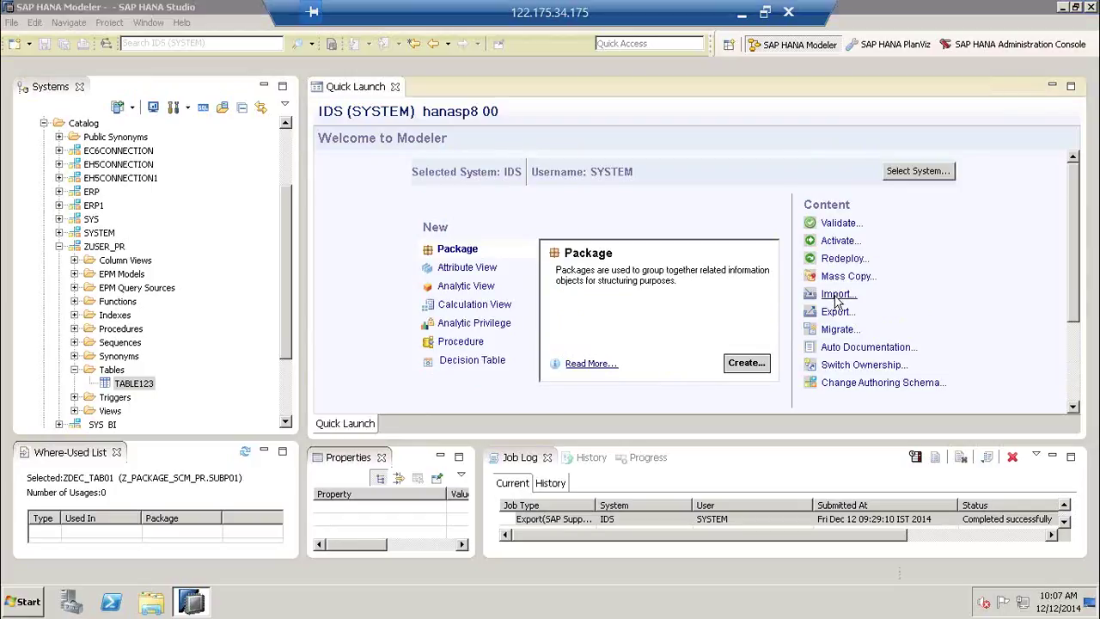
{"action": "left_click", "coordinate": [477, 245]}
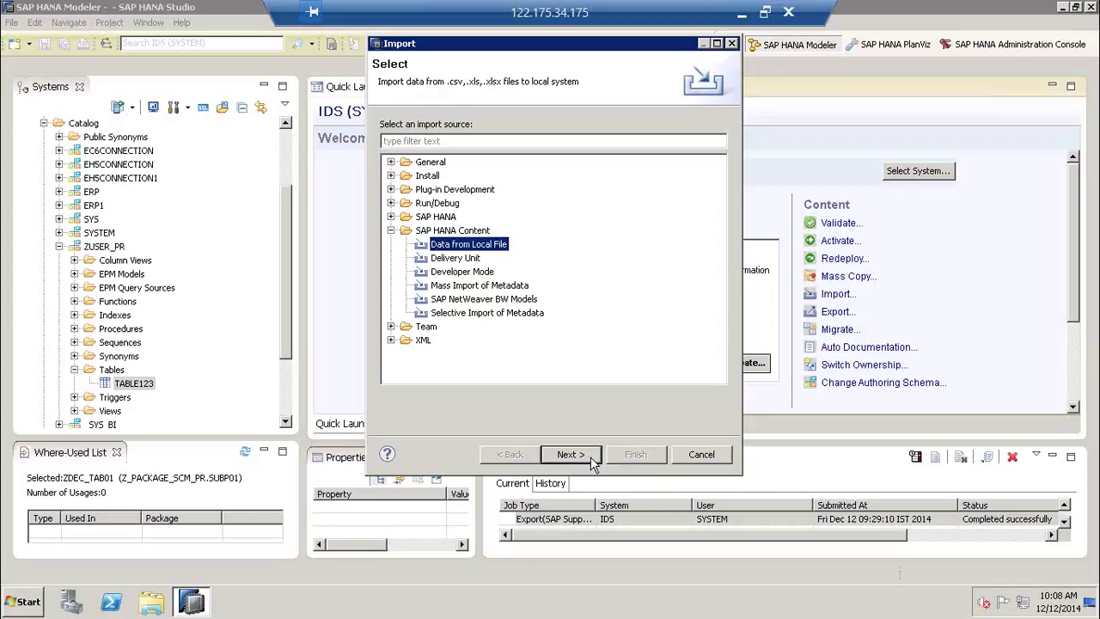
{"action": "left_click", "coordinate": [701, 456]}
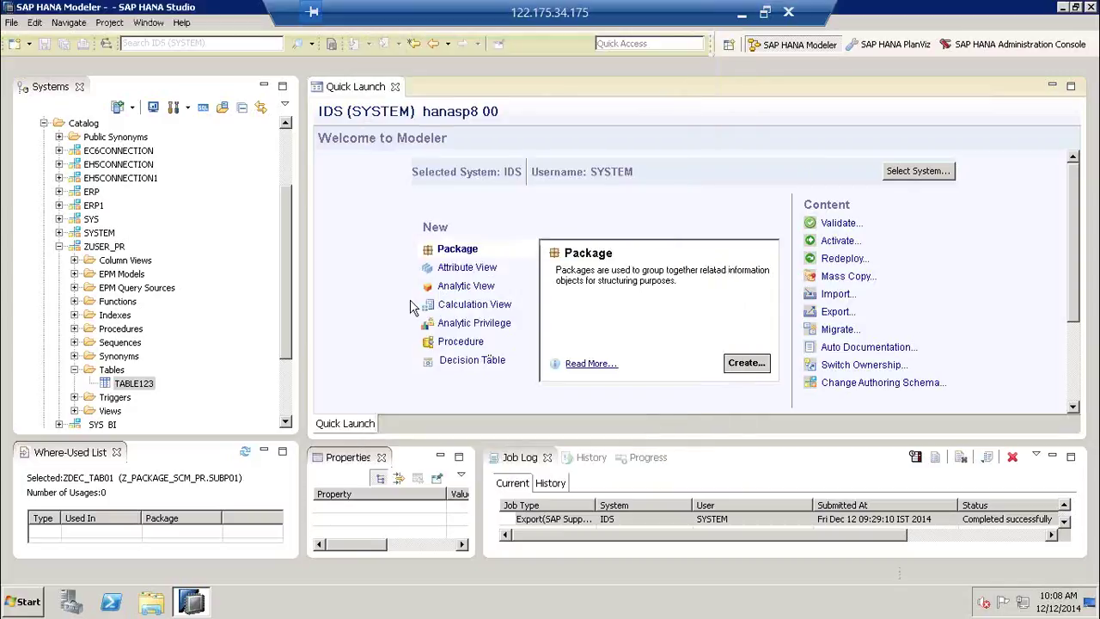
- Collapse the IDS (ZUSER_PR) connection and expand the Provisioning folder of IDS (SYSTEM)
{"action": "left_click_drag", "start_coordinate": [292, 241], "coordinate": [290, 166]}
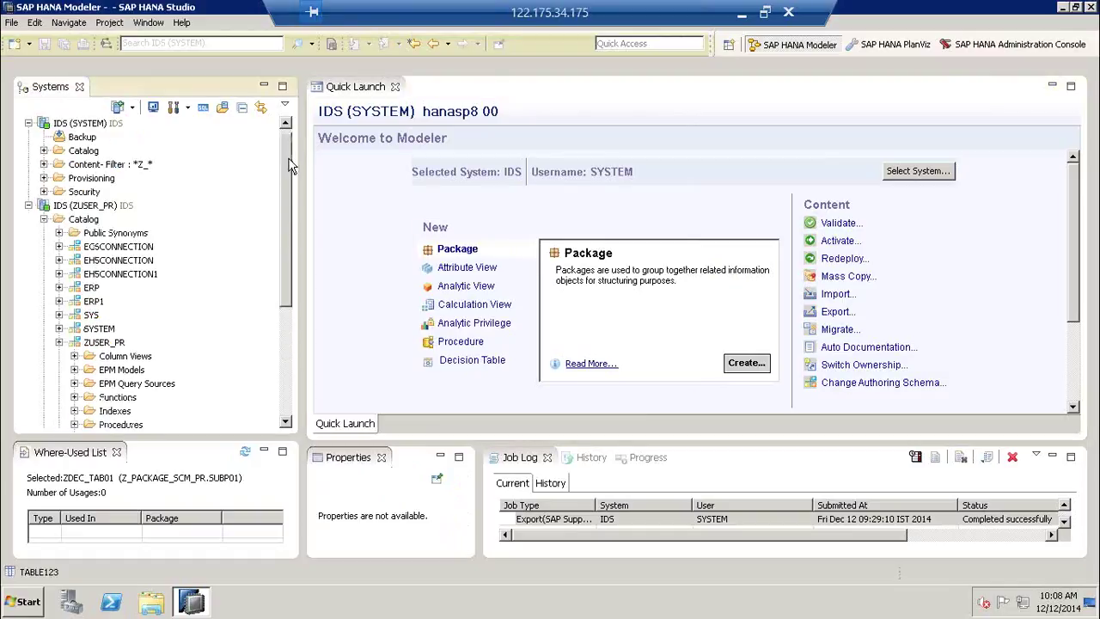
{"action": "left_click", "coordinate": [28, 206]}
{"action": "left_click", "coordinate": [108, 181]}
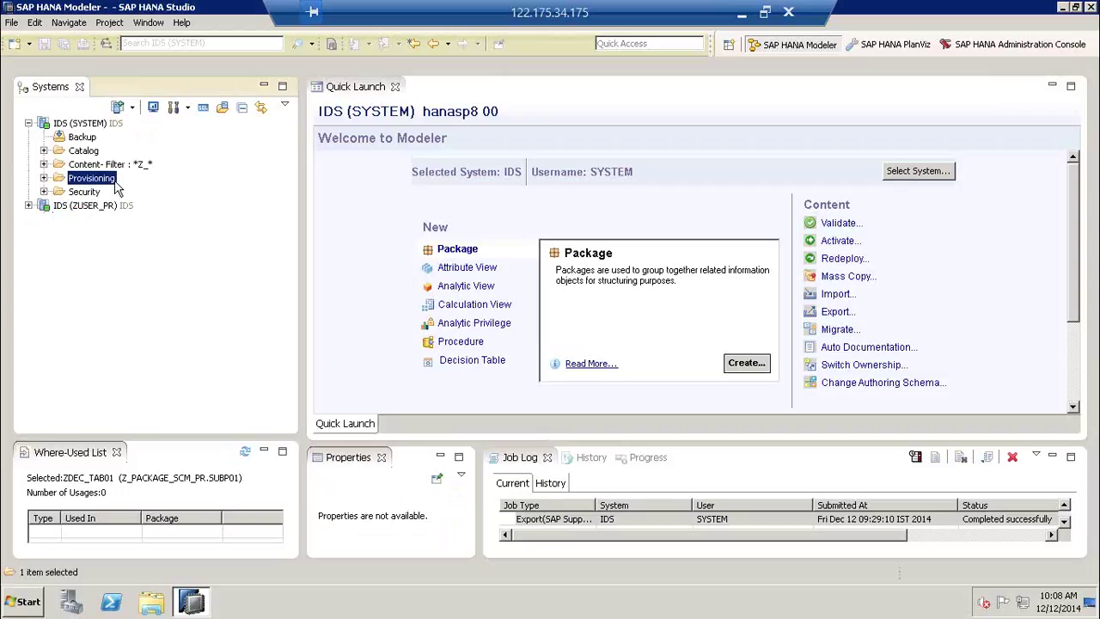
{"action": "left_click", "coordinate": [44, 178]}
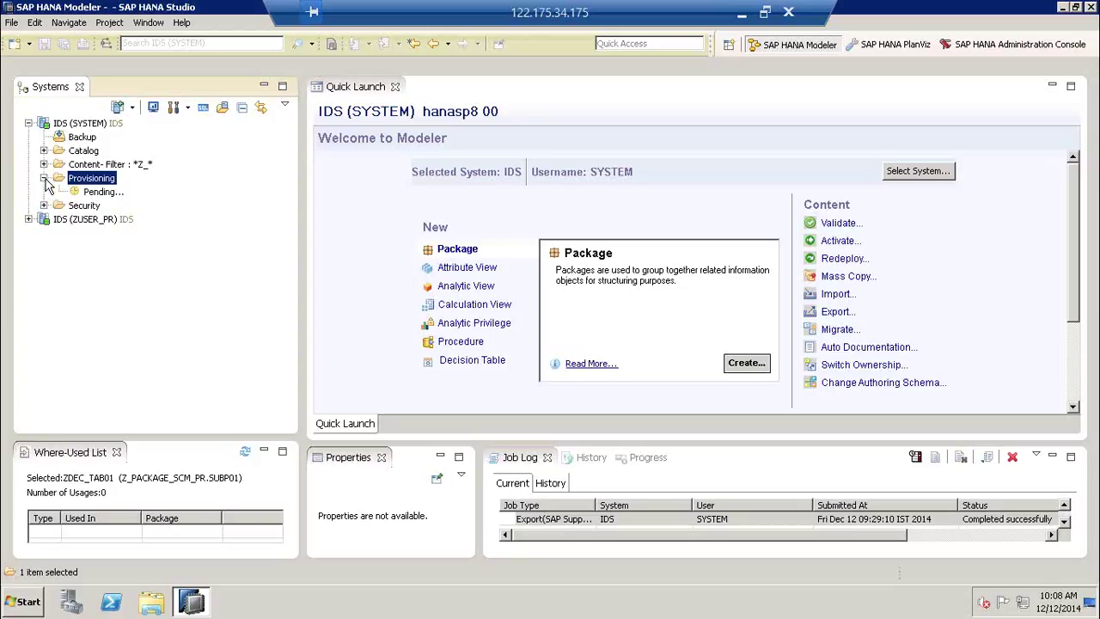
- Open Smart Data Access Administration for IDS (SYSTEM), view its connection monitoring, and close it
{"action": "left_click", "coordinate": [121, 192]}
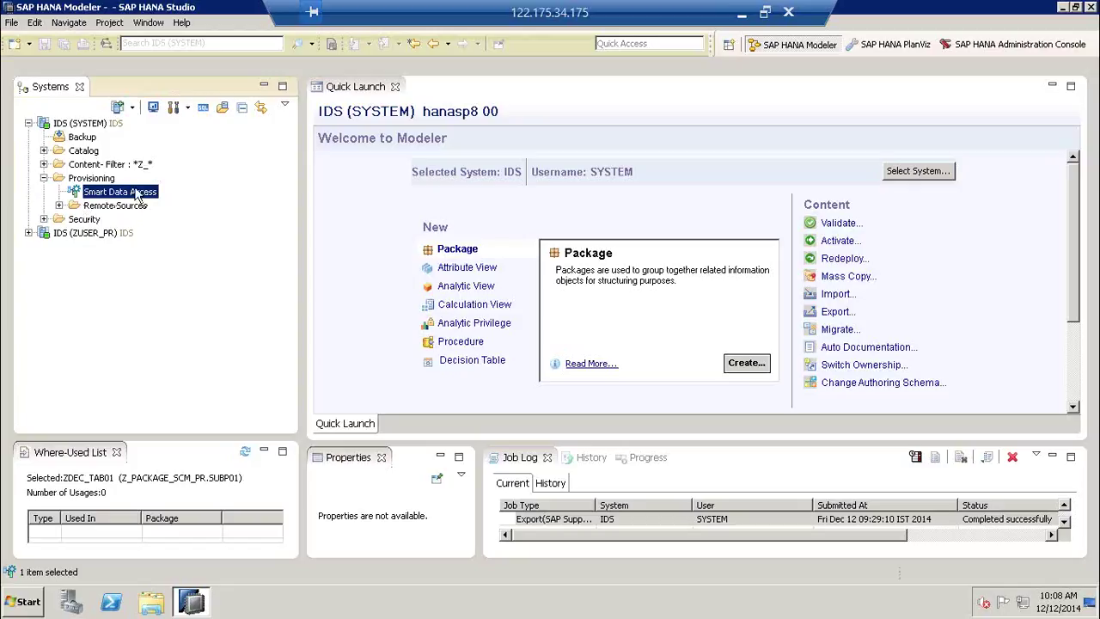
{"action": "right_click", "coordinate": [139, 198]}
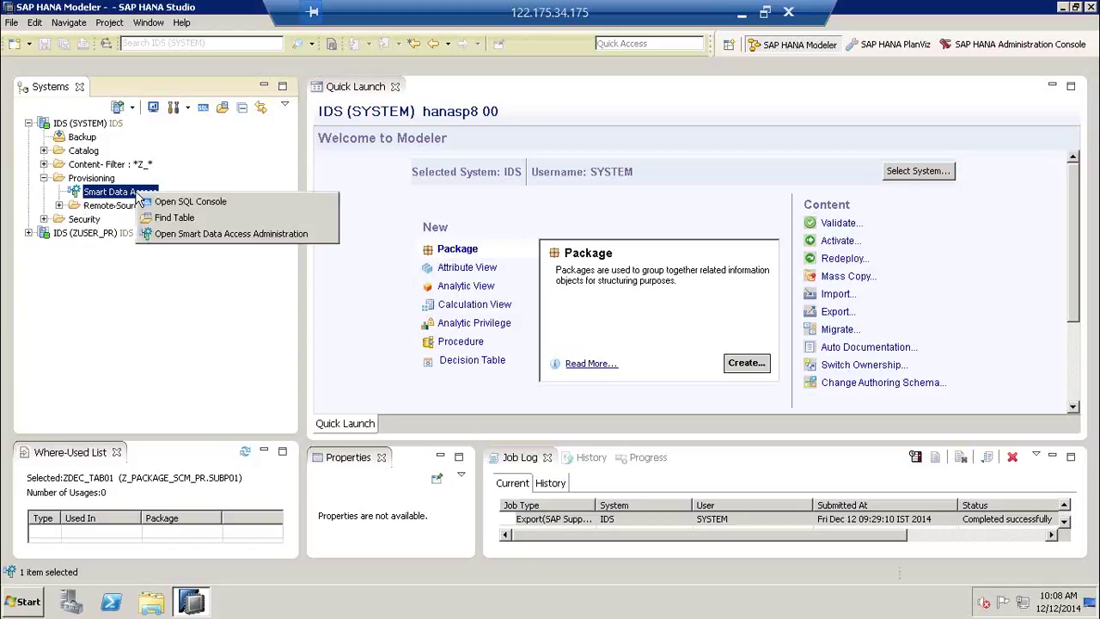
{"action": "left_click", "coordinate": [211, 238]}
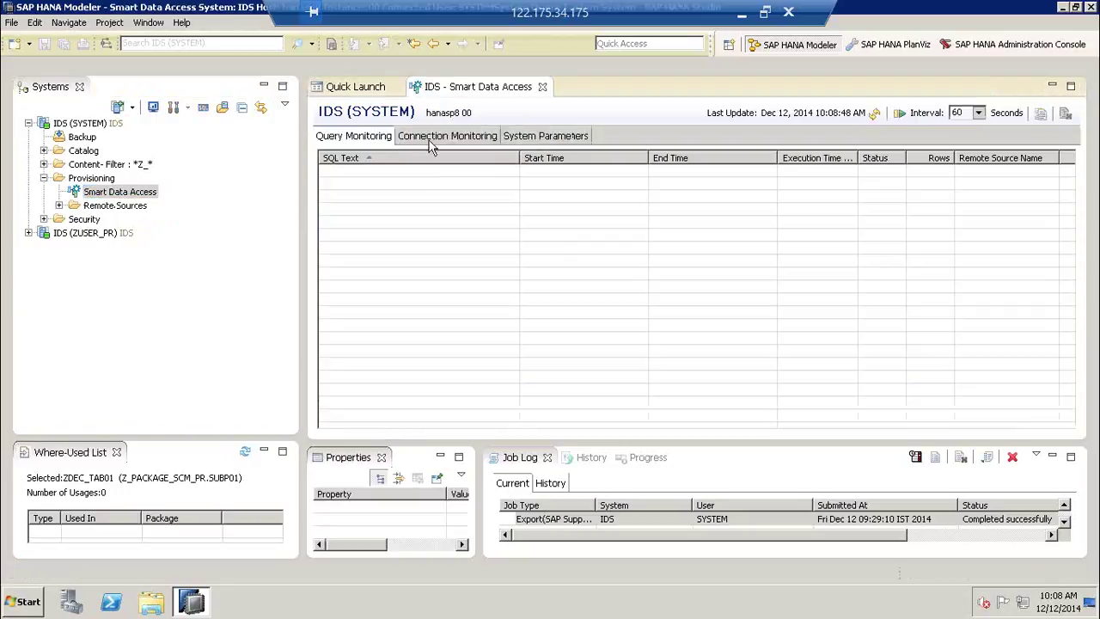
{"action": "left_click", "coordinate": [431, 139]}
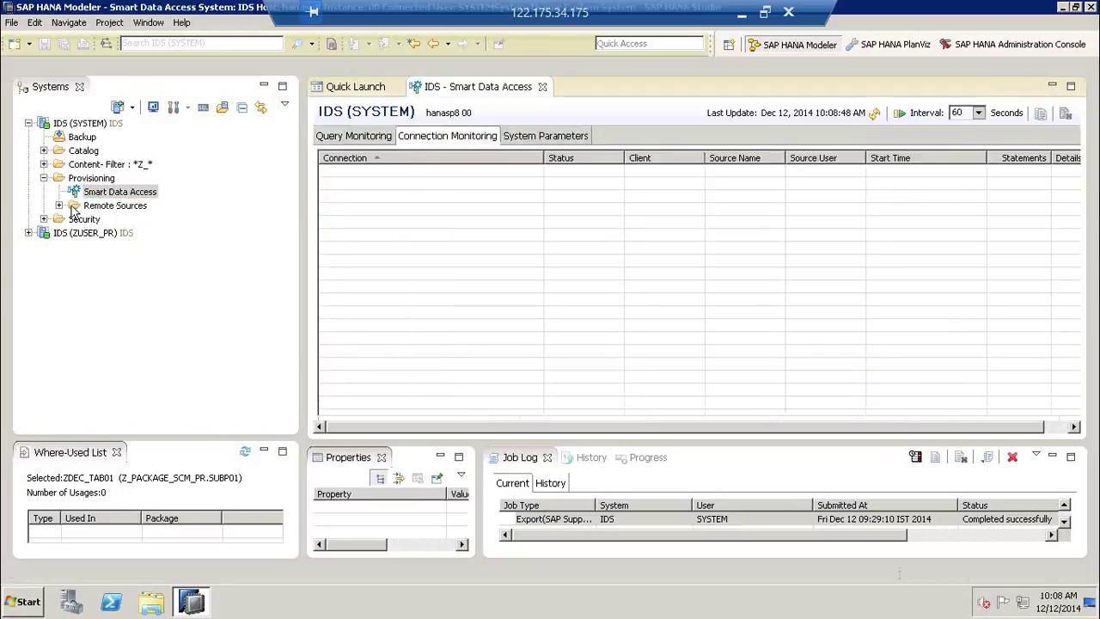
{"action": "left_click", "coordinate": [106, 210]}
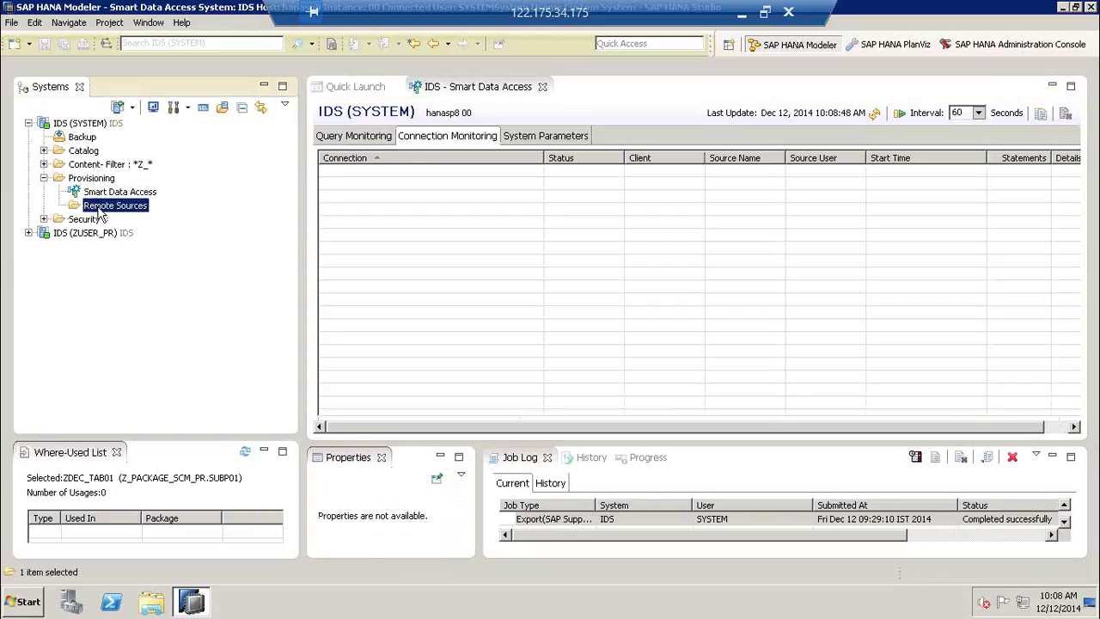
{"action": "left_click", "coordinate": [536, 92]}
- Start a new remote source named S1 under Provisioning and choose the NETEZZA (GENERIC ODBC) adapter
{"action": "left_click", "coordinate": [137, 208]}
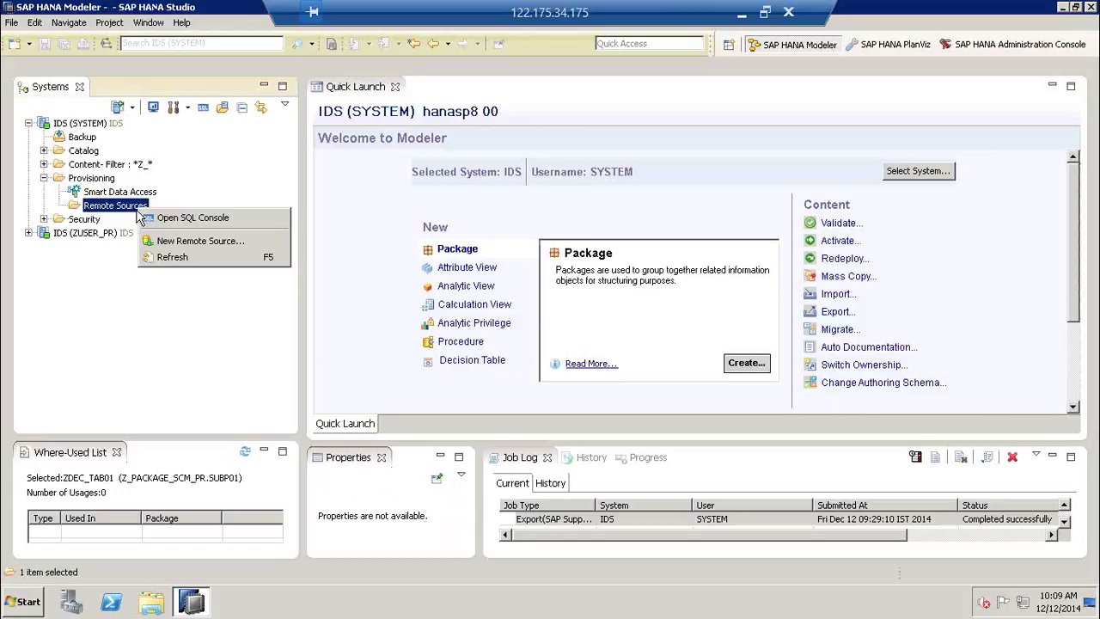
{"action": "left_click", "coordinate": [204, 241]}
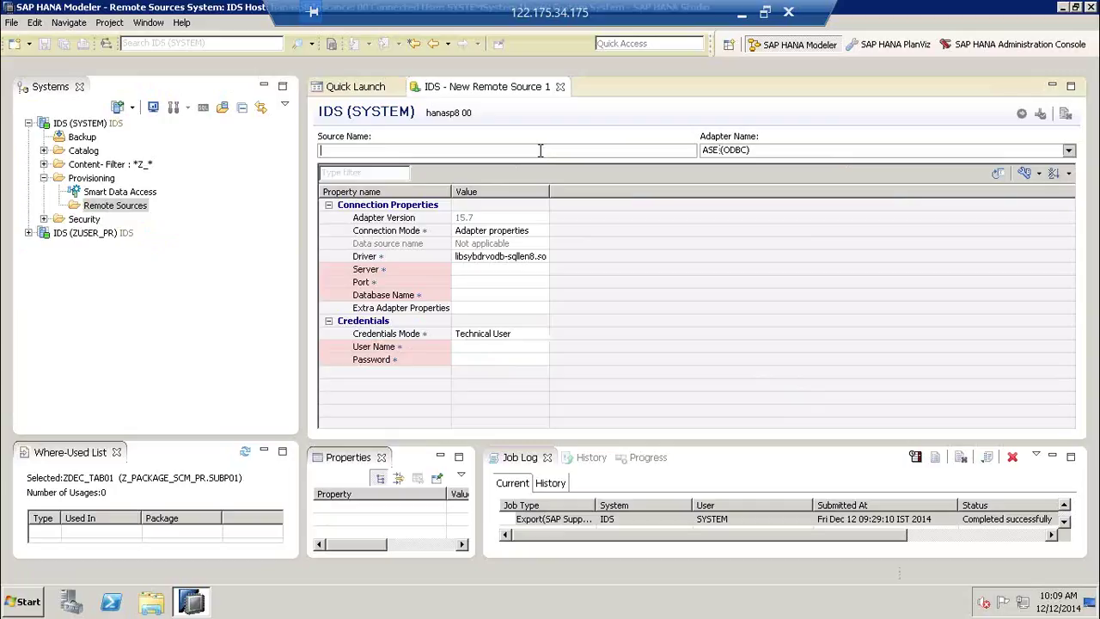
{"action": "type", "text": "S1"}
{"action": "left_click", "coordinate": [771, 150]}
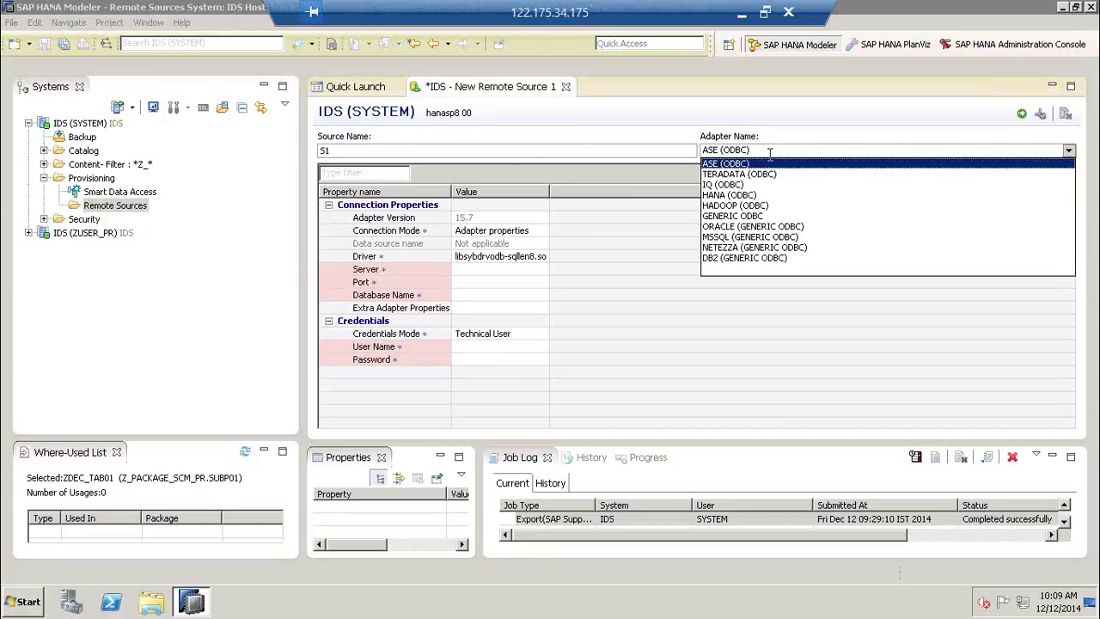
{"action": "left_click", "coordinate": [753, 216]}
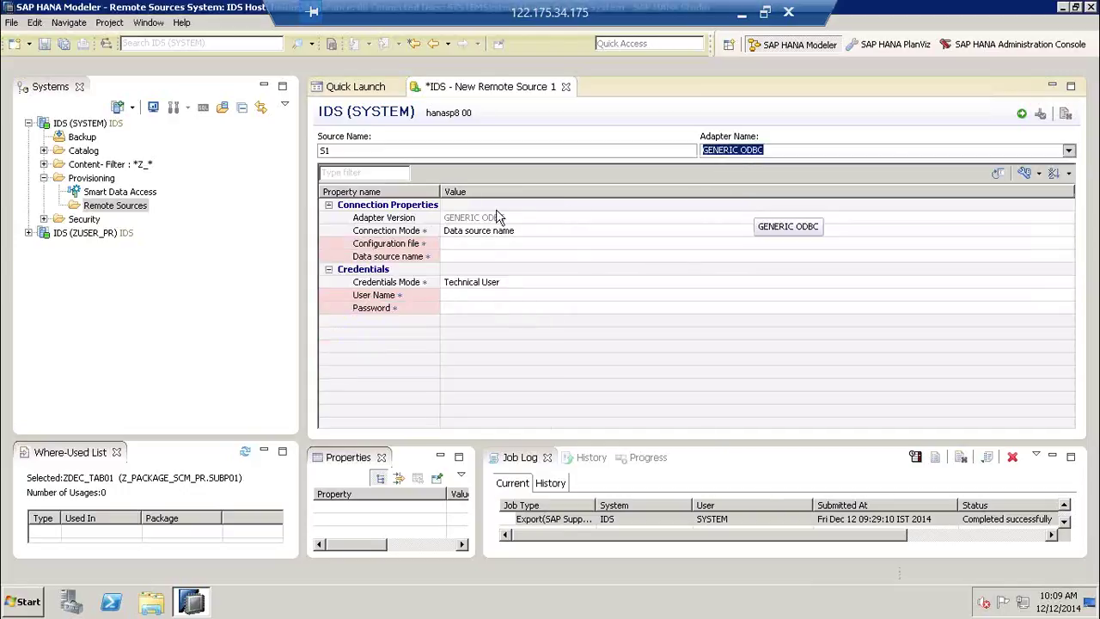
{"action": "left_click", "coordinate": [862, 148]}
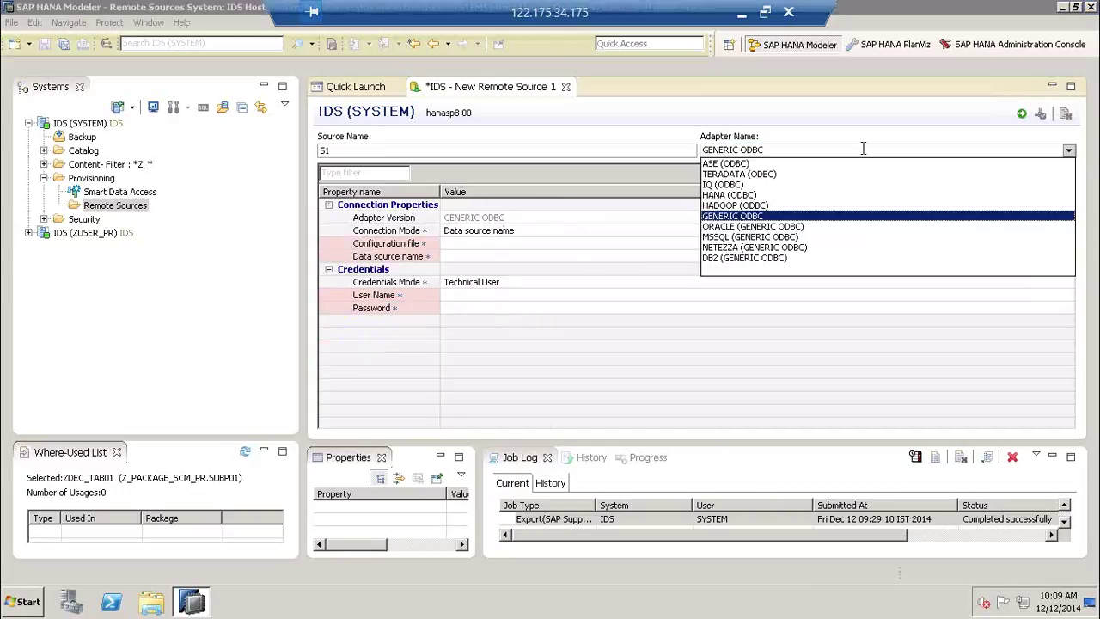
{"action": "left_click", "coordinate": [766, 248]}
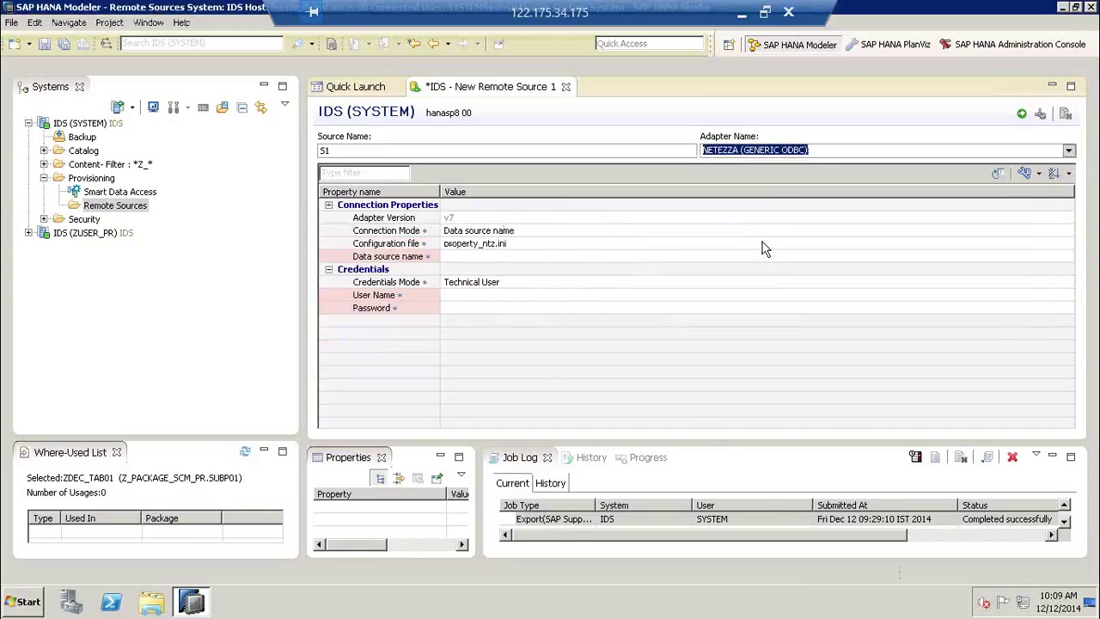
- Examine the connection properties and credentials of remote source S1, and close it without saving
{"action": "left_click", "coordinate": [485, 221]}
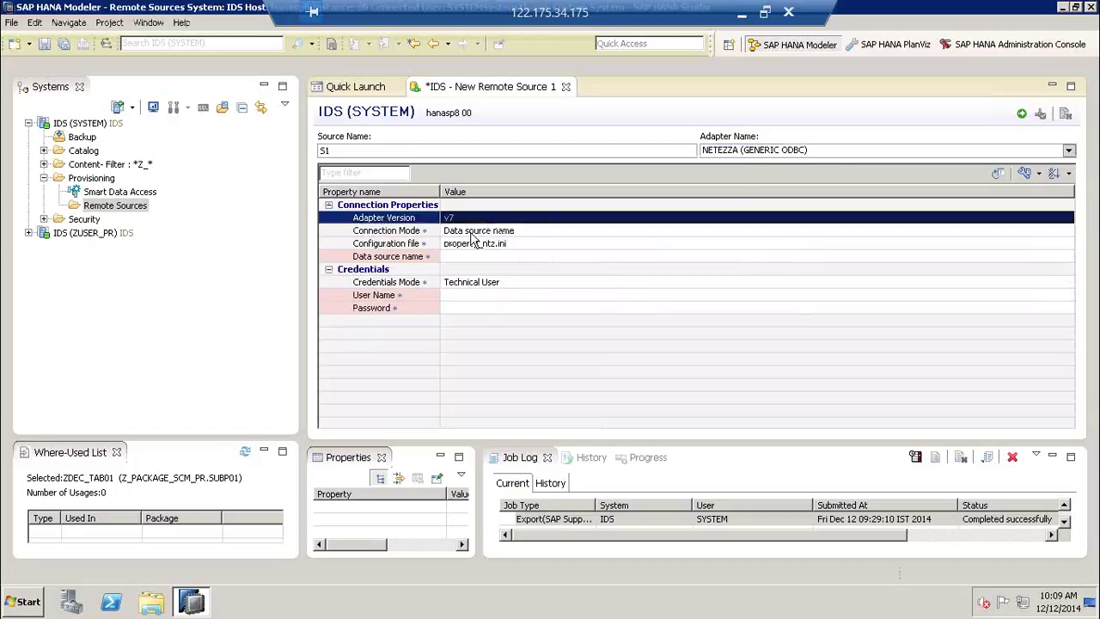
{"action": "left_click", "coordinate": [469, 233]}
{"action": "left_click", "coordinate": [469, 248]}
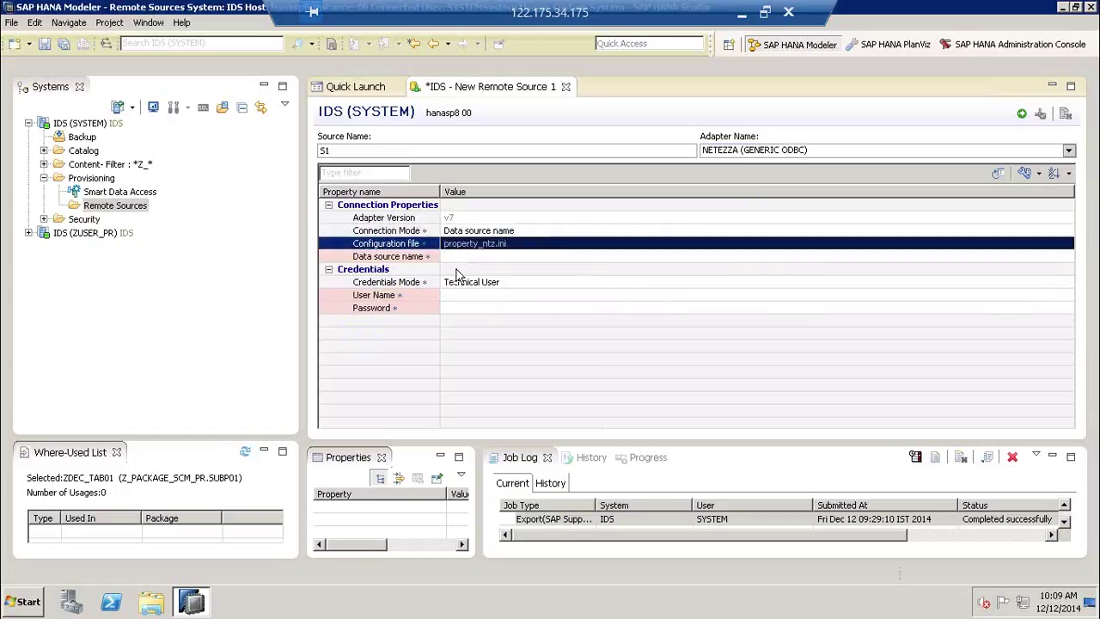
{"action": "left_click", "coordinate": [478, 286]}
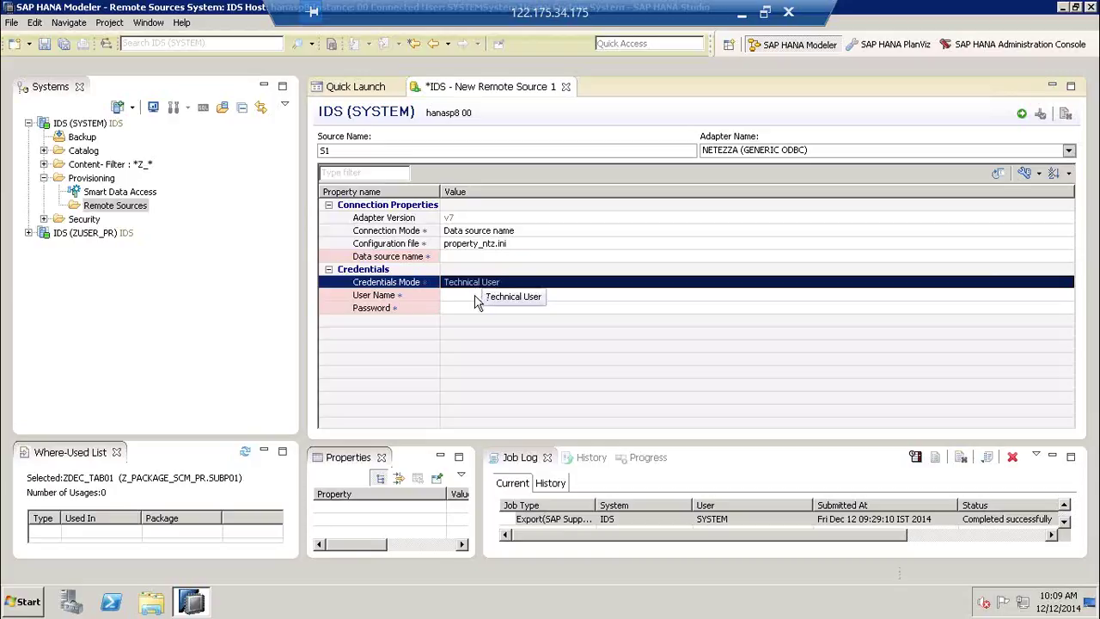
{"action": "left_click", "coordinate": [475, 298]}
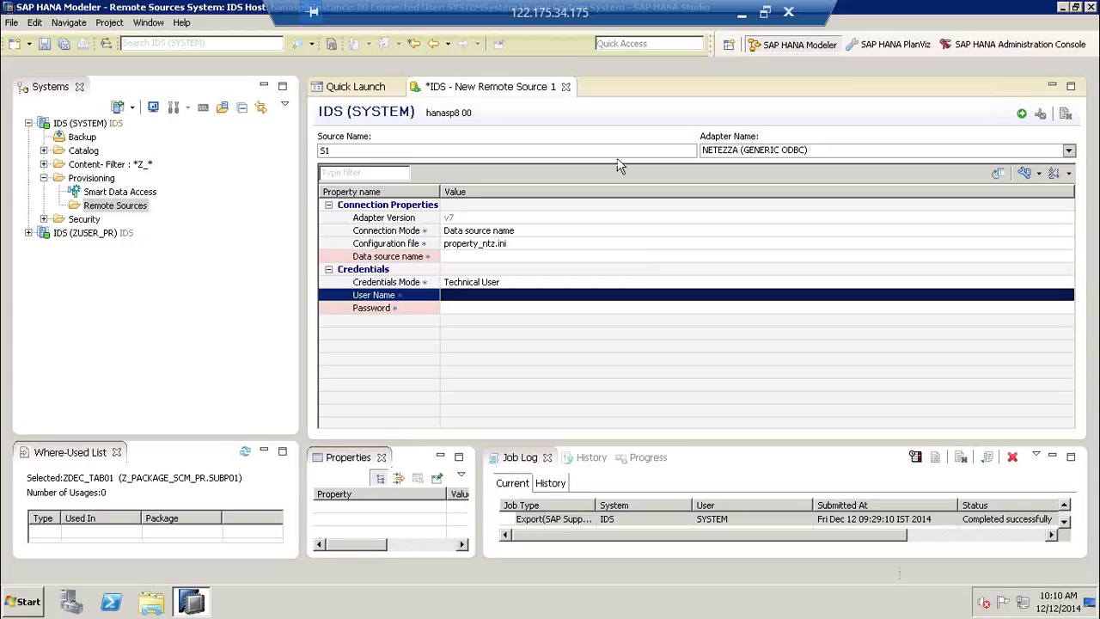
{"action": "left_click", "coordinate": [566, 87]}
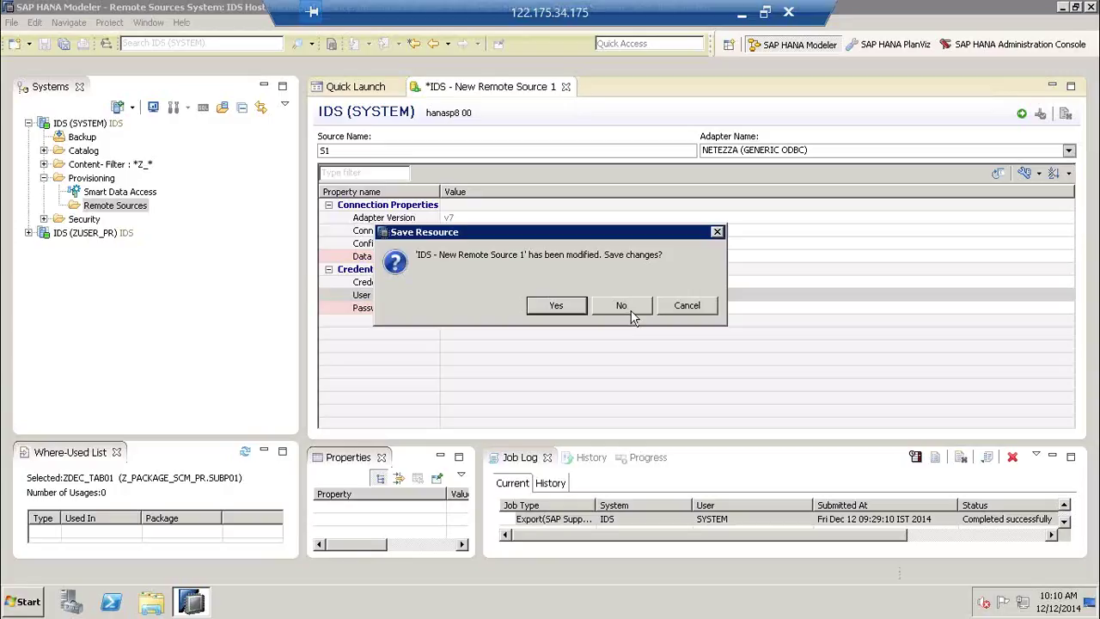
{"action": "left_click", "coordinate": [630, 311]}
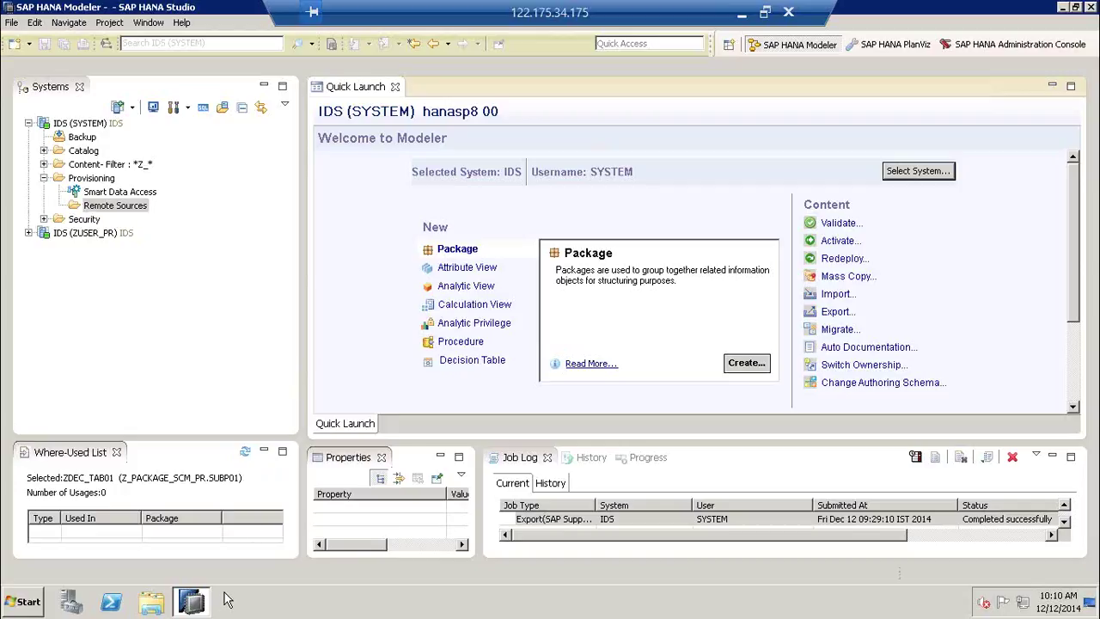
- Minimize SAP HANA Studio, look through the programs installed on the remote machine, and close the program list
{"action": "left_click", "coordinate": [193, 601]}
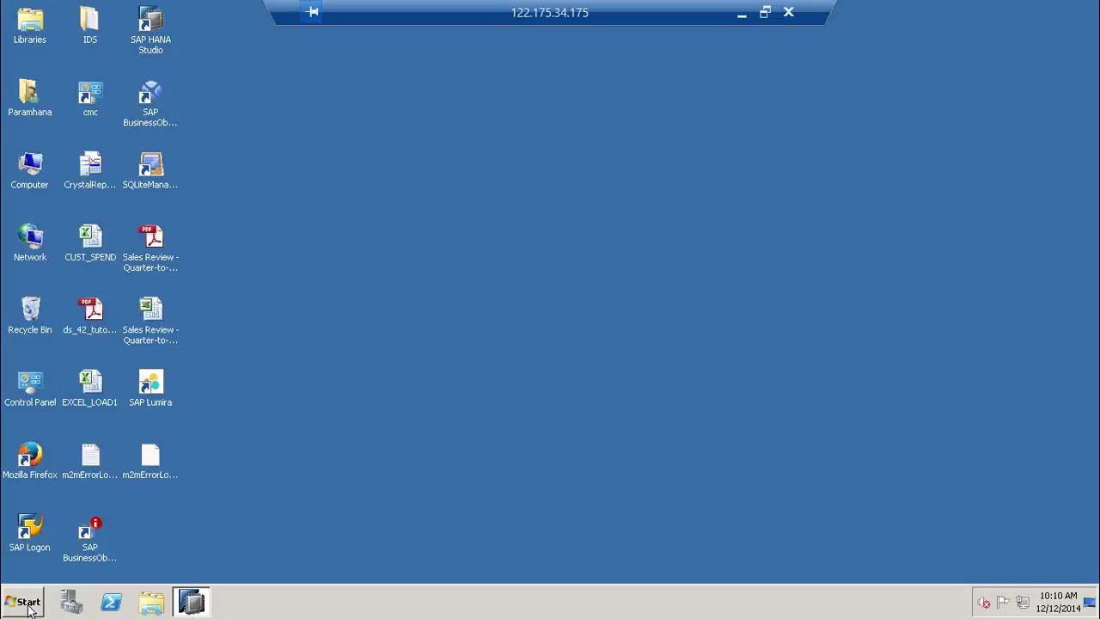
{"action": "left_click", "coordinate": [26, 601]}
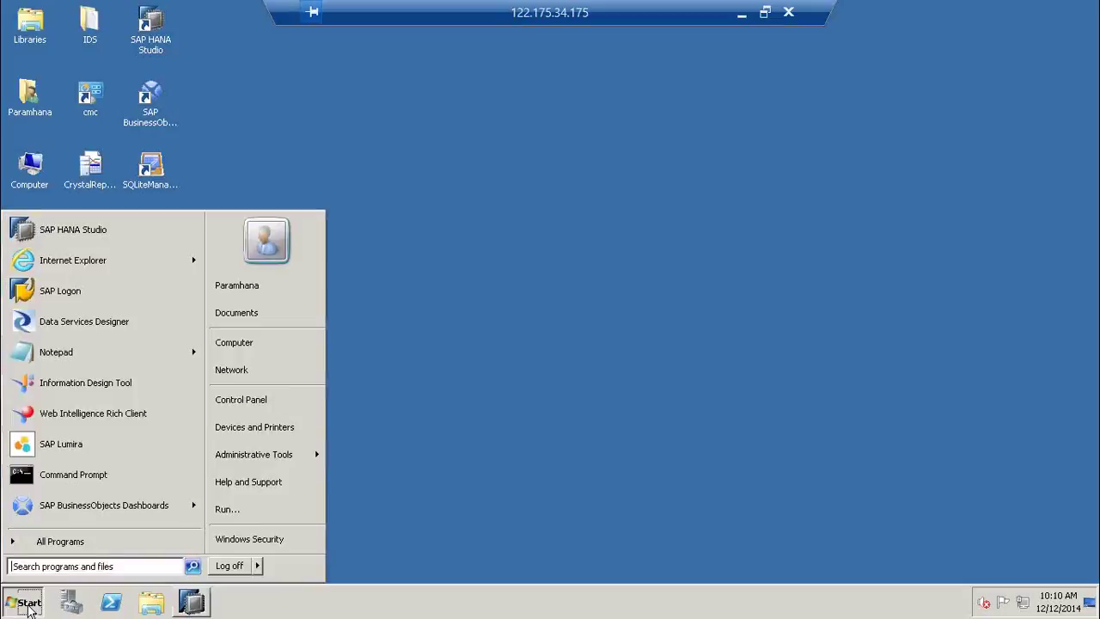
{"action": "left_click", "coordinate": [106, 549]}
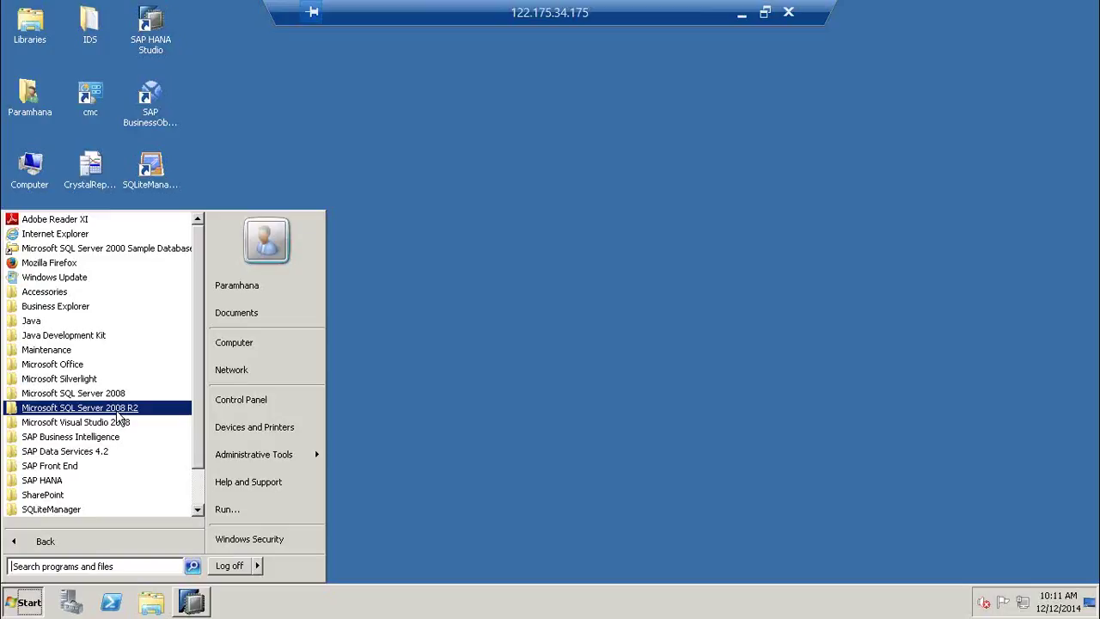
{"action": "left_click", "coordinate": [431, 421]}
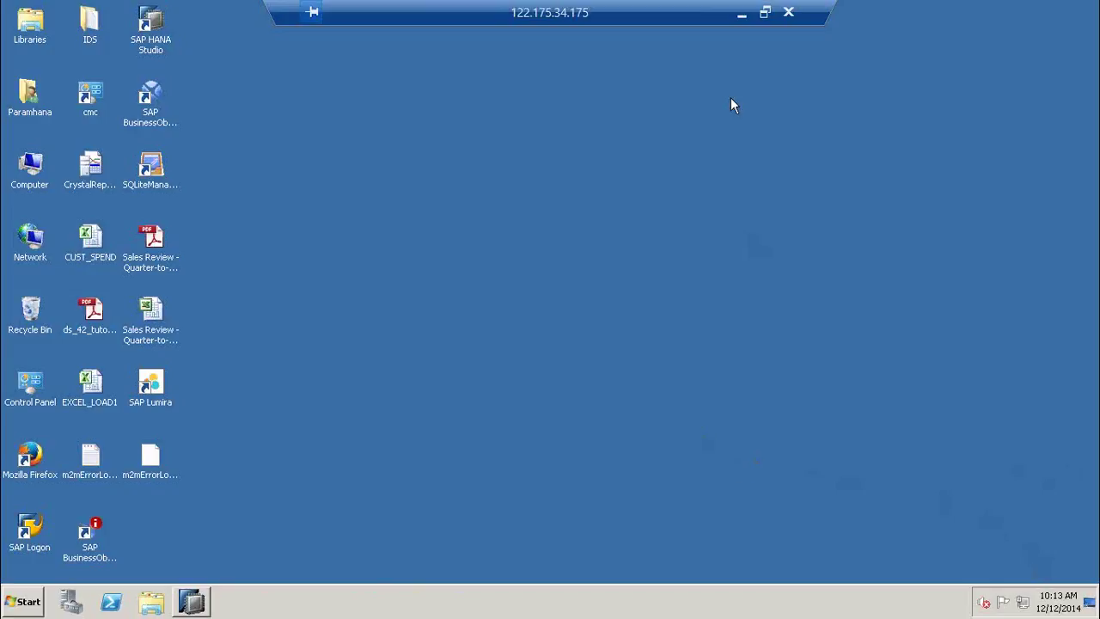
- Take the remote desktop out of full screen and view the Paint diagram of the DEV HANA to QA HANA import
{"action": "left_click", "coordinate": [766, 14]}
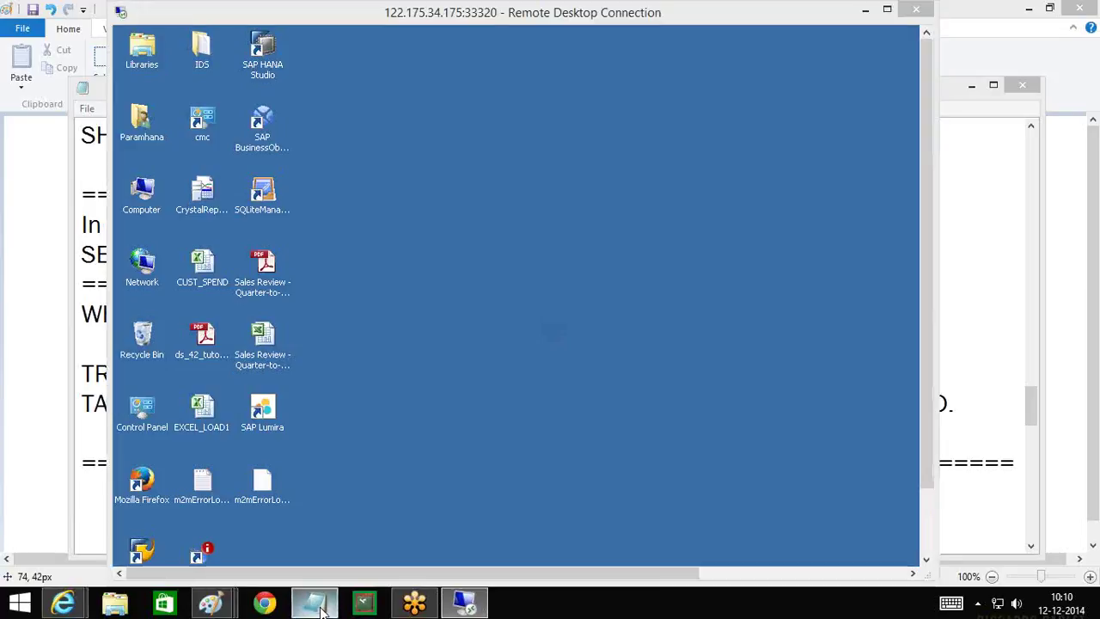
{"action": "left_click", "coordinate": [316, 604]}
{"action": "mouse_move", "coordinate": [213, 606]}
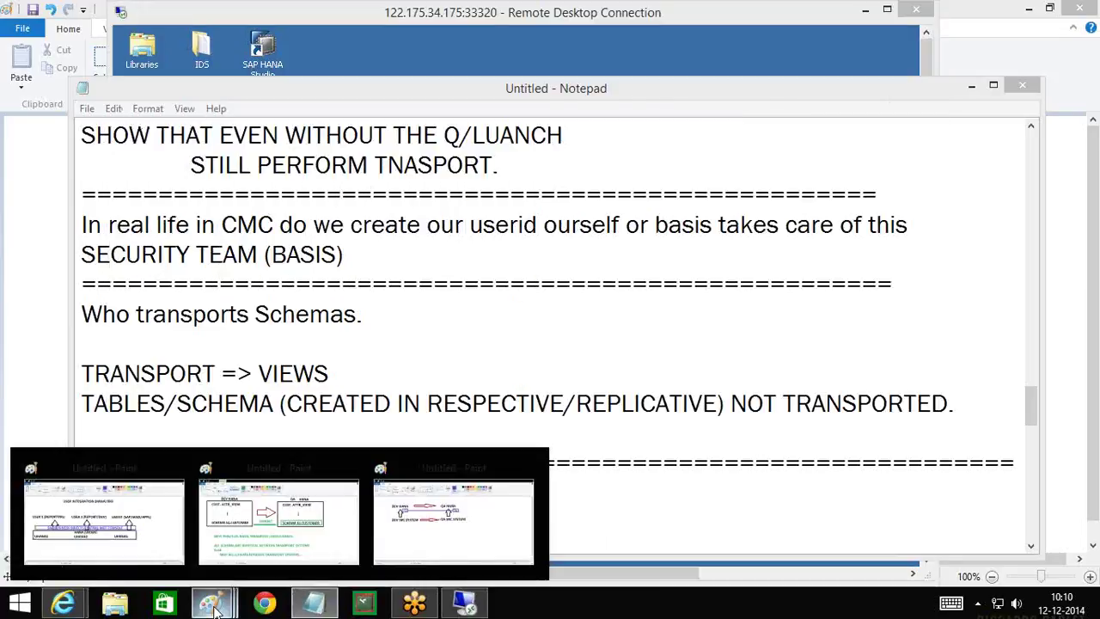
{"action": "left_click", "coordinate": [181, 559]}
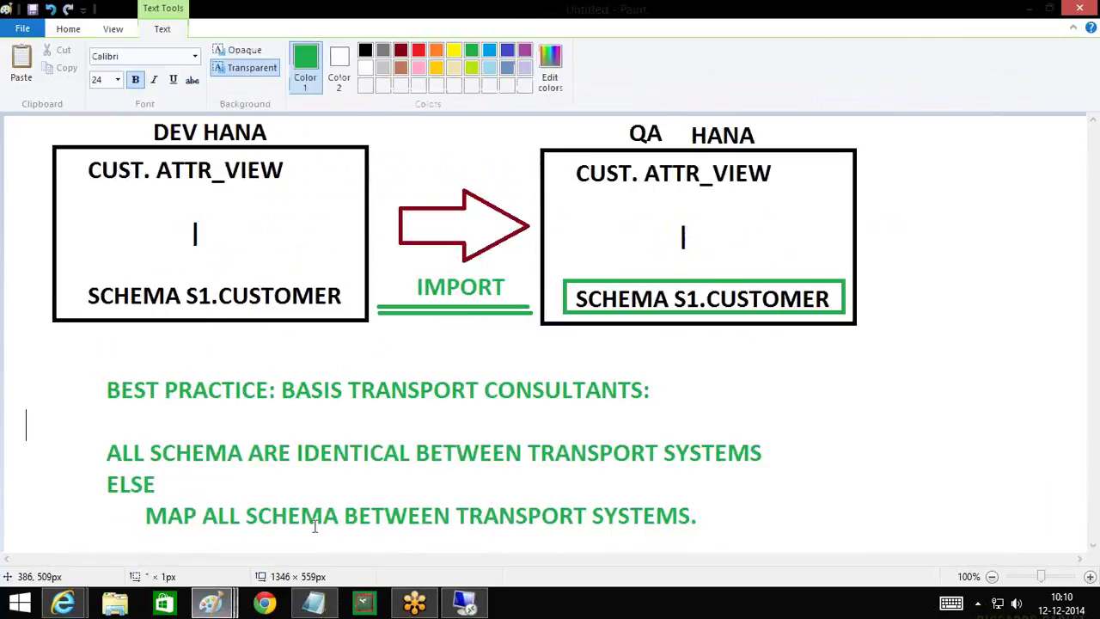
- Switch to the Notepad notes and add the lines TRANSPORT and REPORTING ON HANA in the empty area below the existing text
{"action": "left_click", "coordinate": [315, 604]}
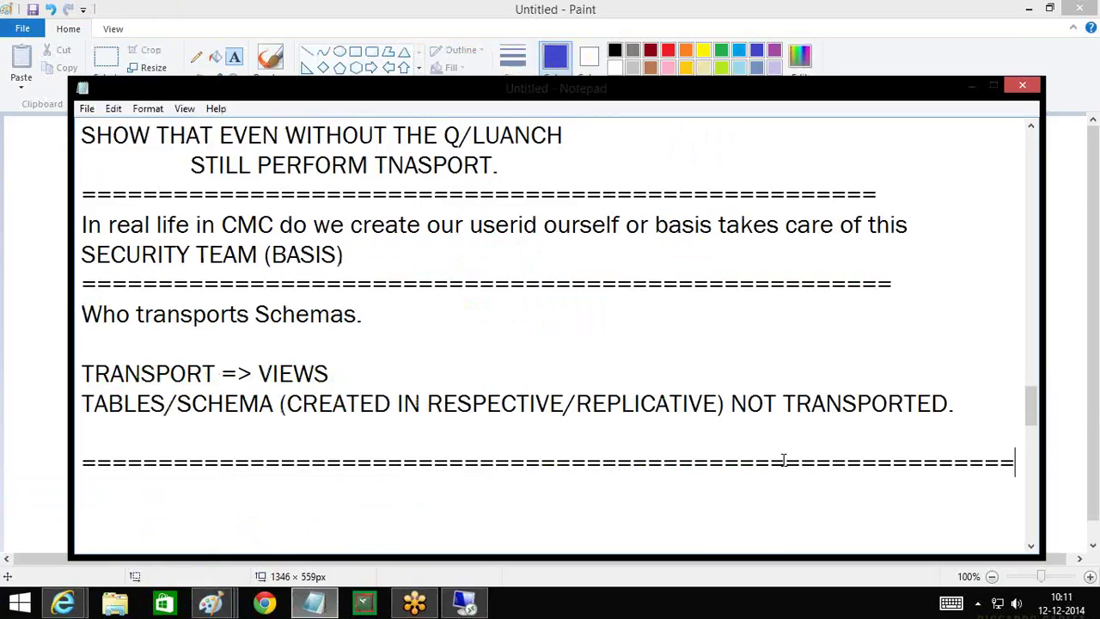
{"action": "left_click", "coordinate": [1093, 283]}
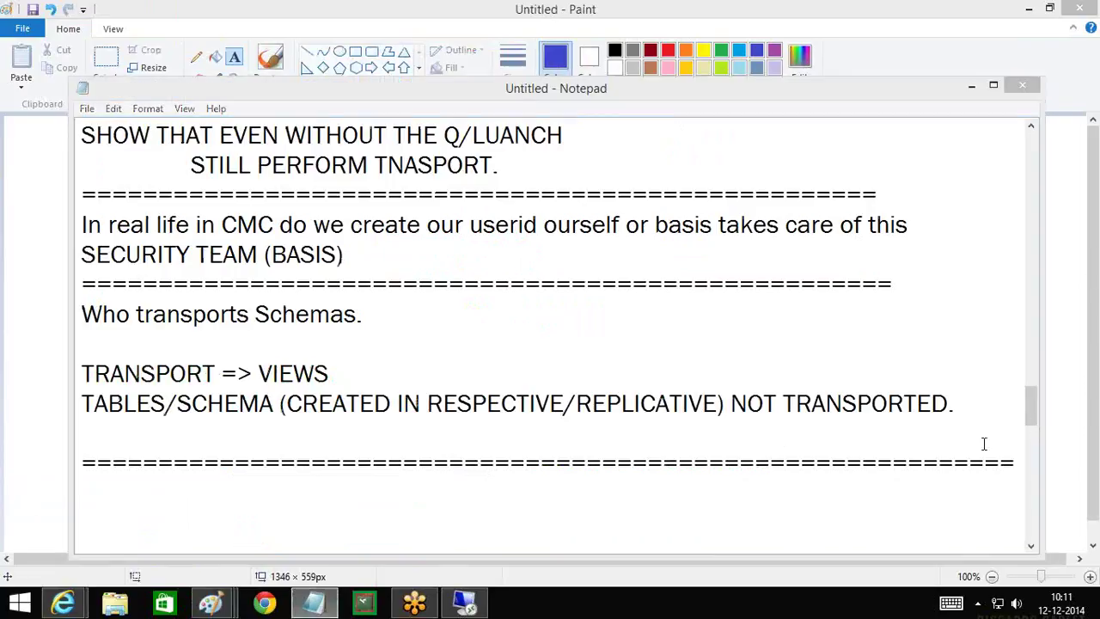
{"action": "left_click", "coordinate": [286, 500]}
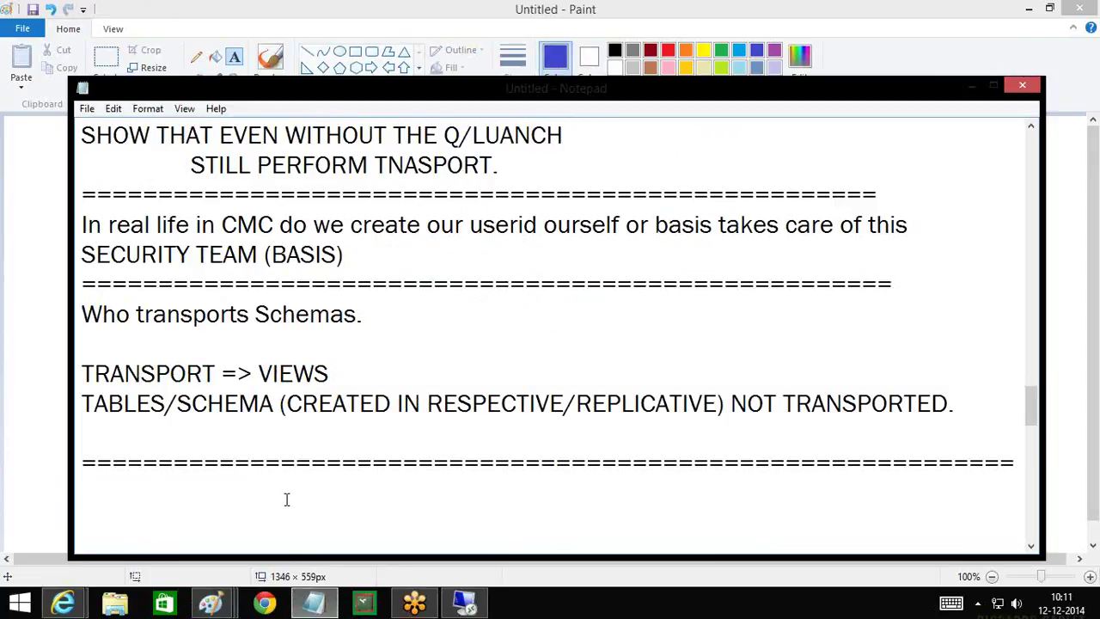
{"action": "scroll", "coordinate": [287, 500], "scroll_direction": "down", "scroll_amount": 1}
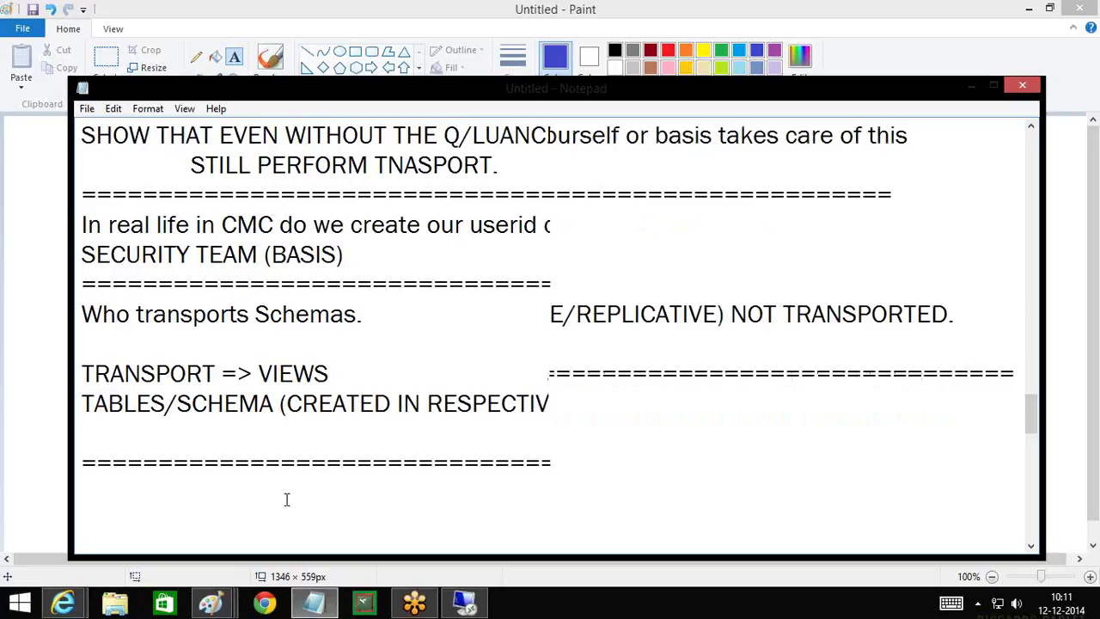
{"action": "scroll", "coordinate": [287, 499], "scroll_direction": "down", "scroll_amount": 3}
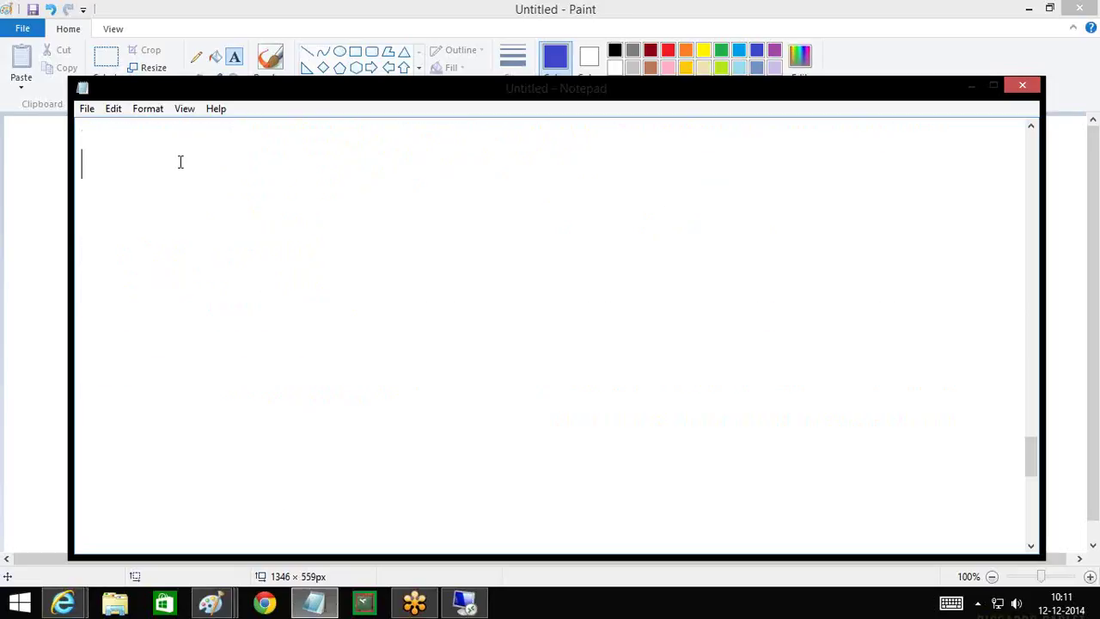
{"action": "type", "text": "TRANSPORT"}
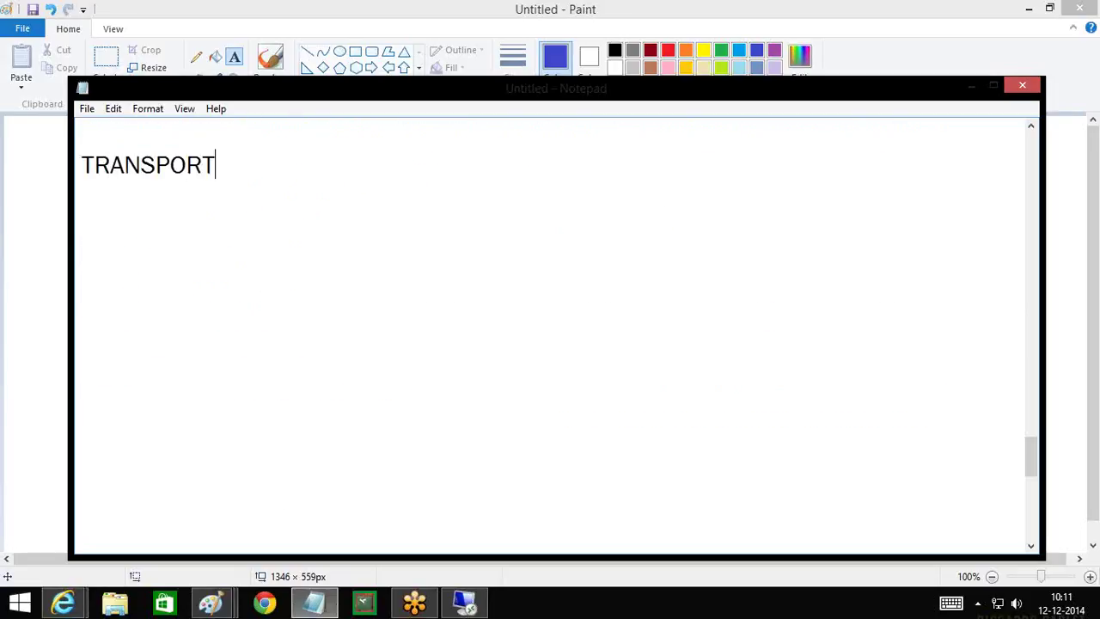
{"action": "key", "text": "Return"}
{"action": "type", "text": "REP"}
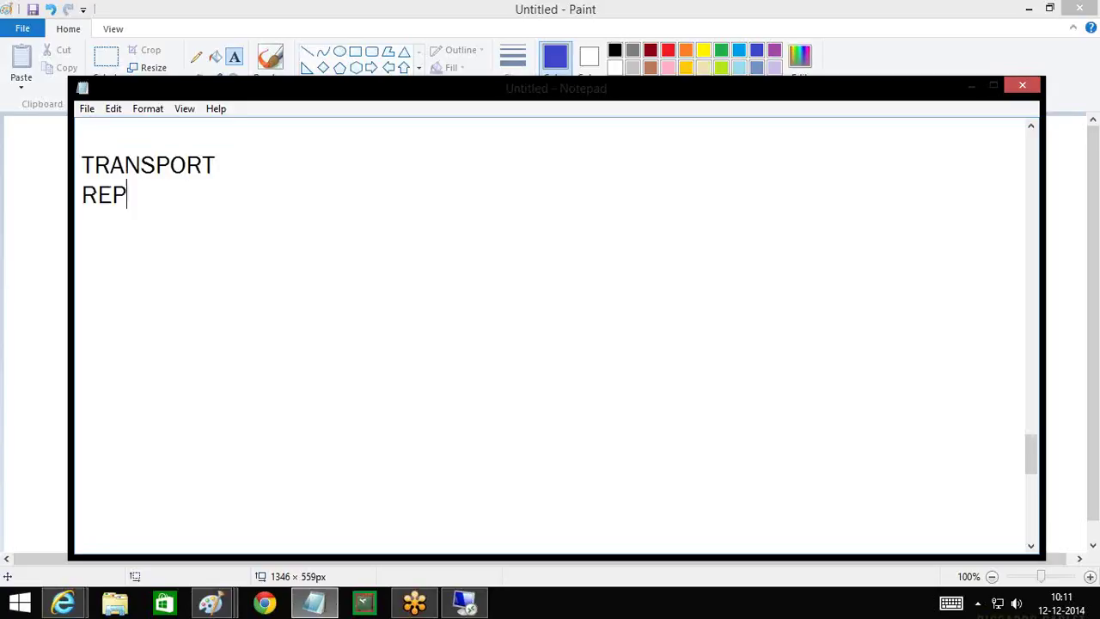
{"action": "type", "text": "ORTING"}
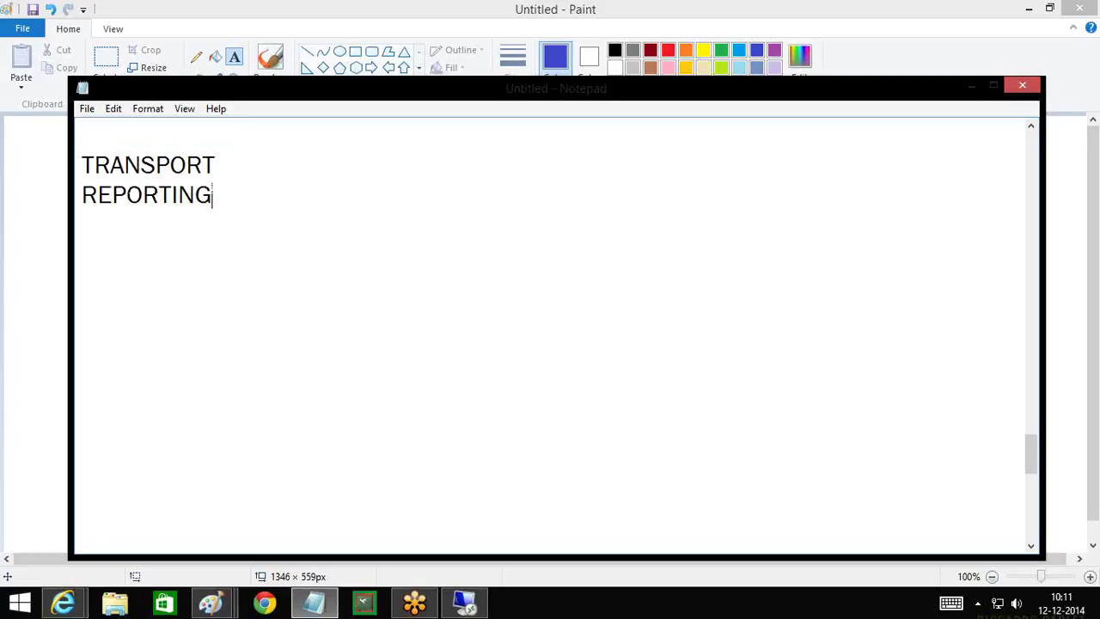
{"action": "type", "text": " ON HANA"}
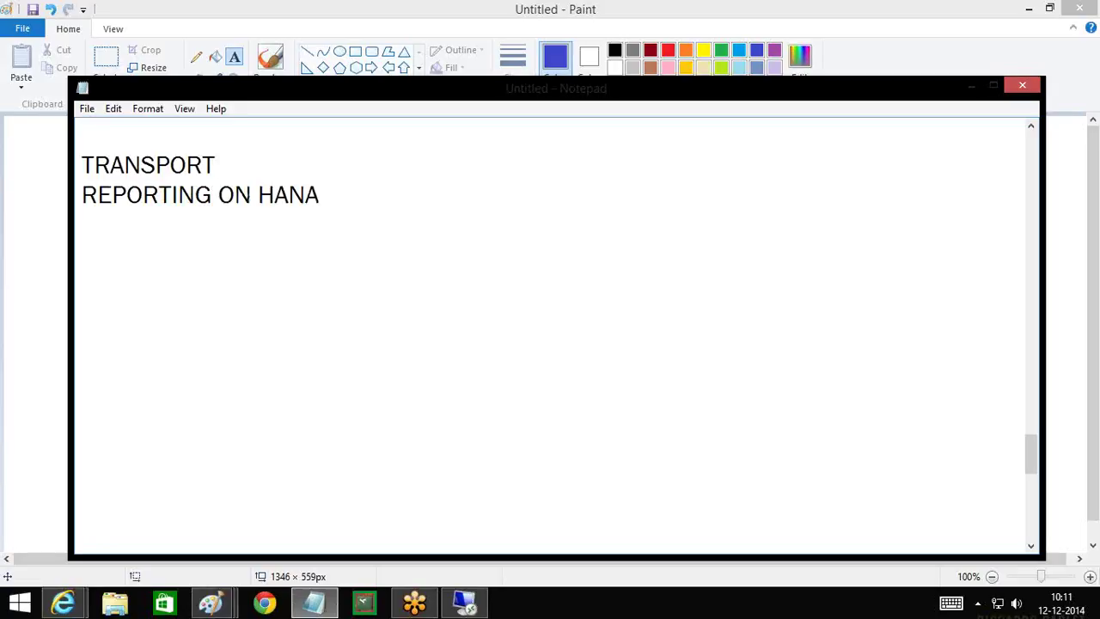
{"action": "key", "text": "Return"}
- Add the line "BASIS (MONITORING...)" to the topic list
{"action": "type", "text": "BASIS (MONIT"}
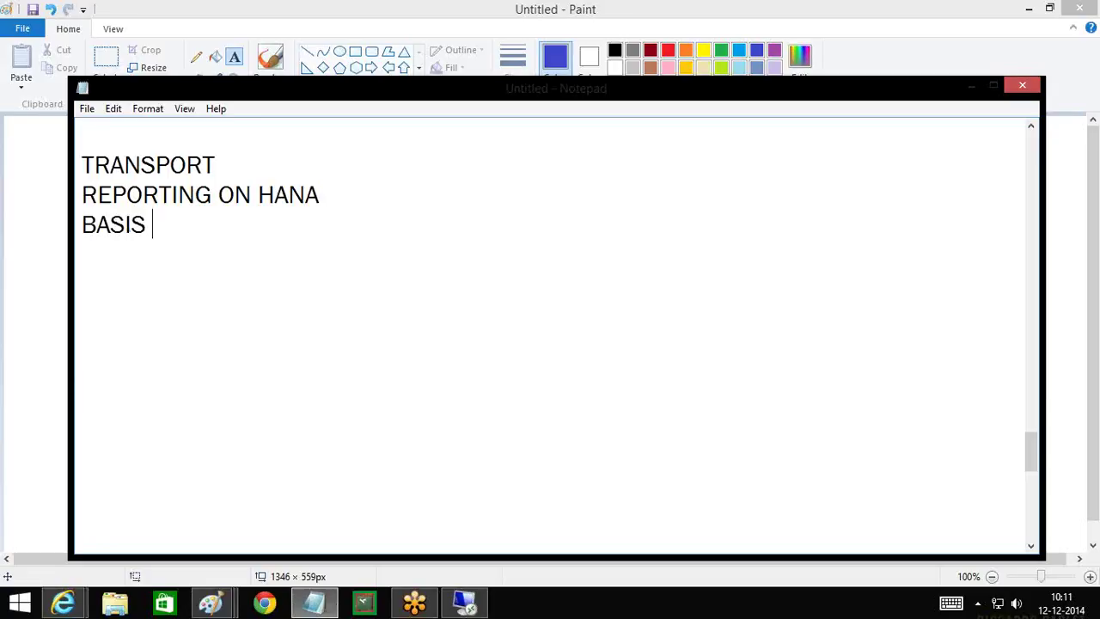
{"action": "type", "text": "ORING"}
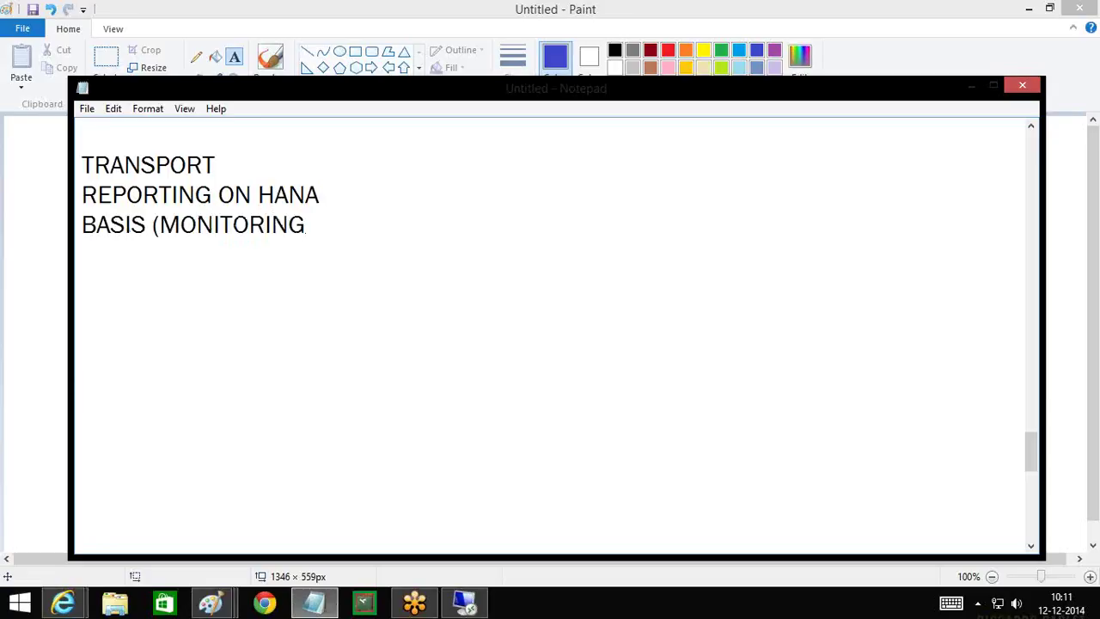
{"action": "type", "text": "...)"}
{"action": "key", "text": "Return"}
- Add the line "ADDTIONAL SESSION ( BWonHANA,SOLMAN,RDS,HANALIVE,RIVER....)" to the topic list
{"action": "type", "text": "ADDT"}
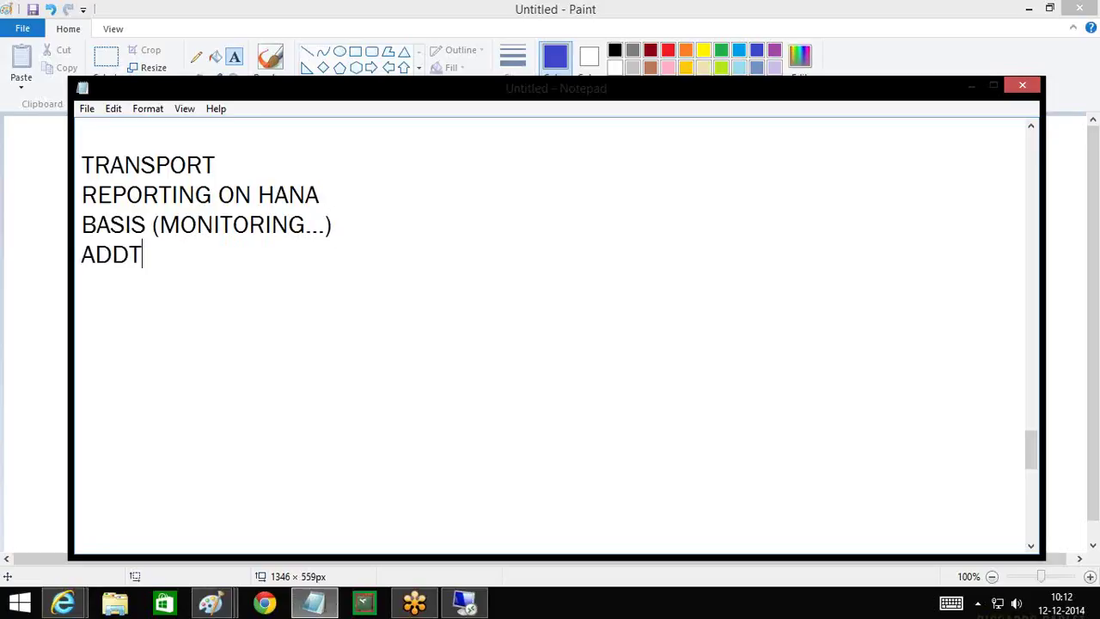
{"action": "type", "text": "IONAL"}
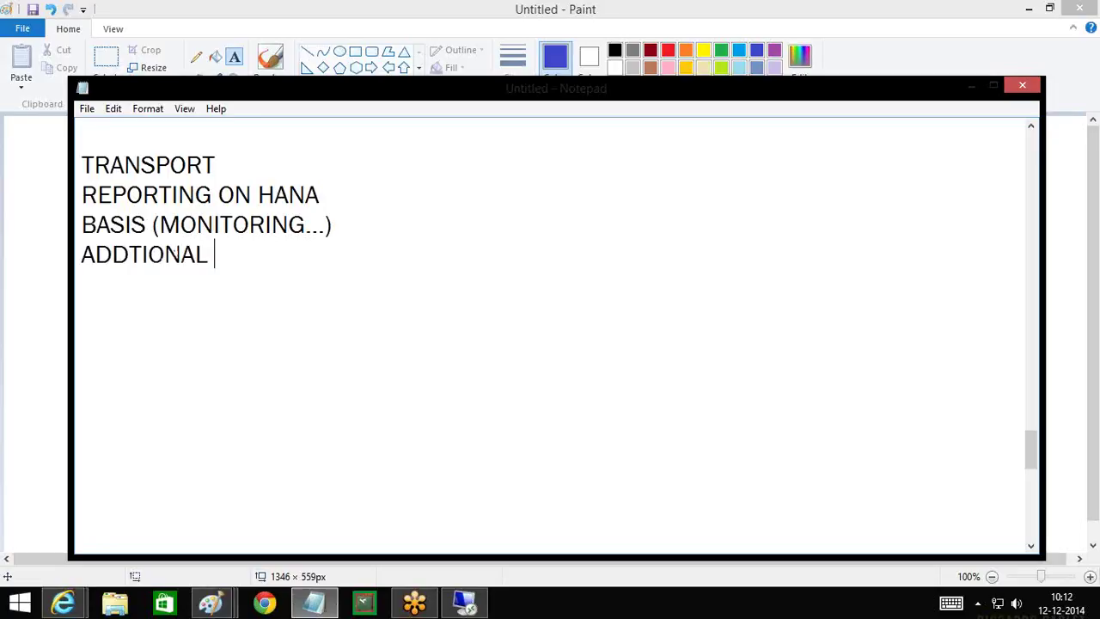
{"action": "type", "text": "SESS"}
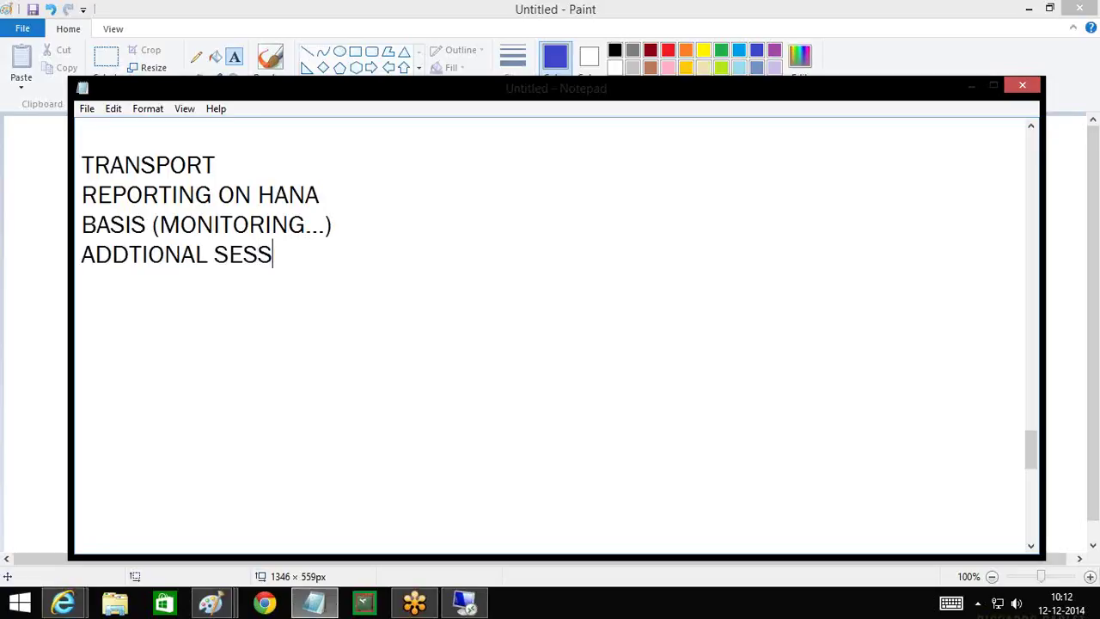
{"action": "type", "text": "ION ( BWonH"}
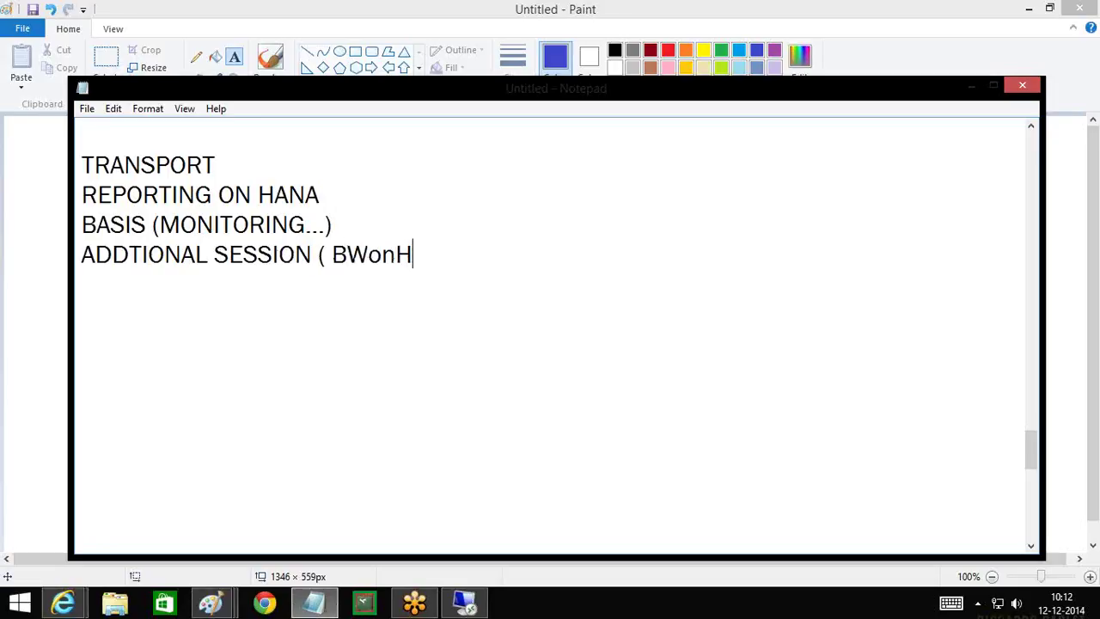
{"action": "type", "text": "ANA,S"}
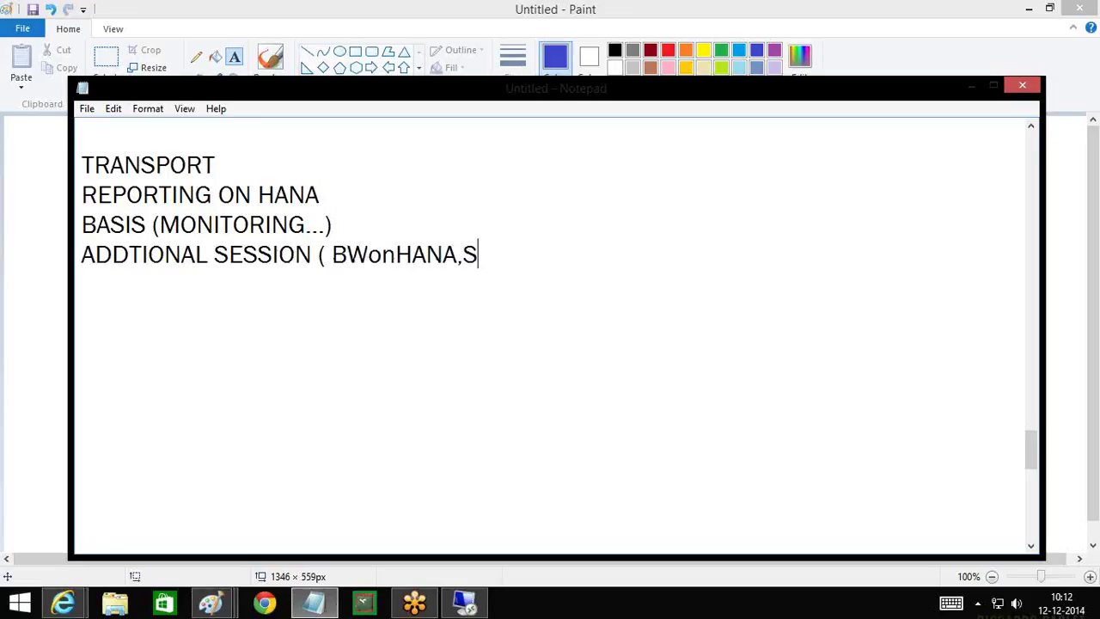
{"action": "type", "text": "OLMAN,"}
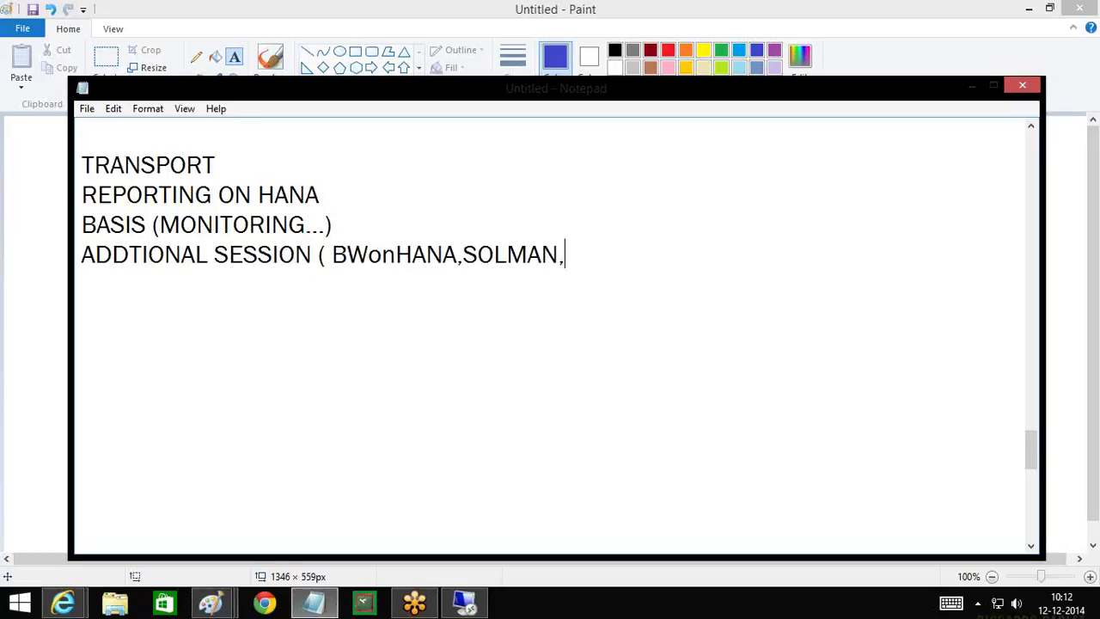
{"action": "type", "text": "RDS,"}
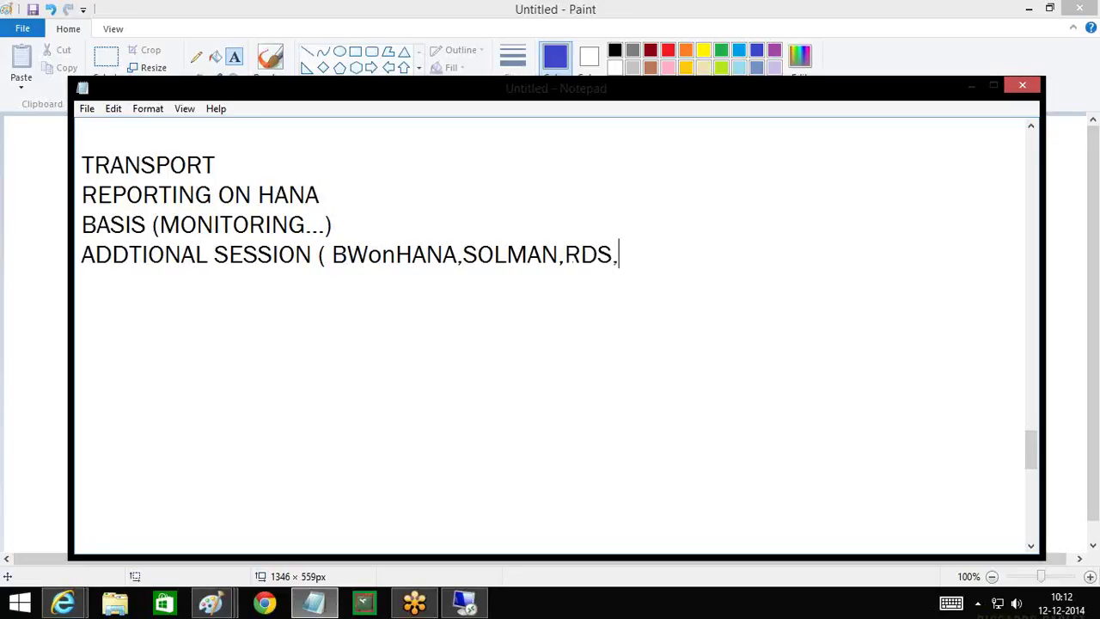
{"action": "type", "text": "HANALIVE"}
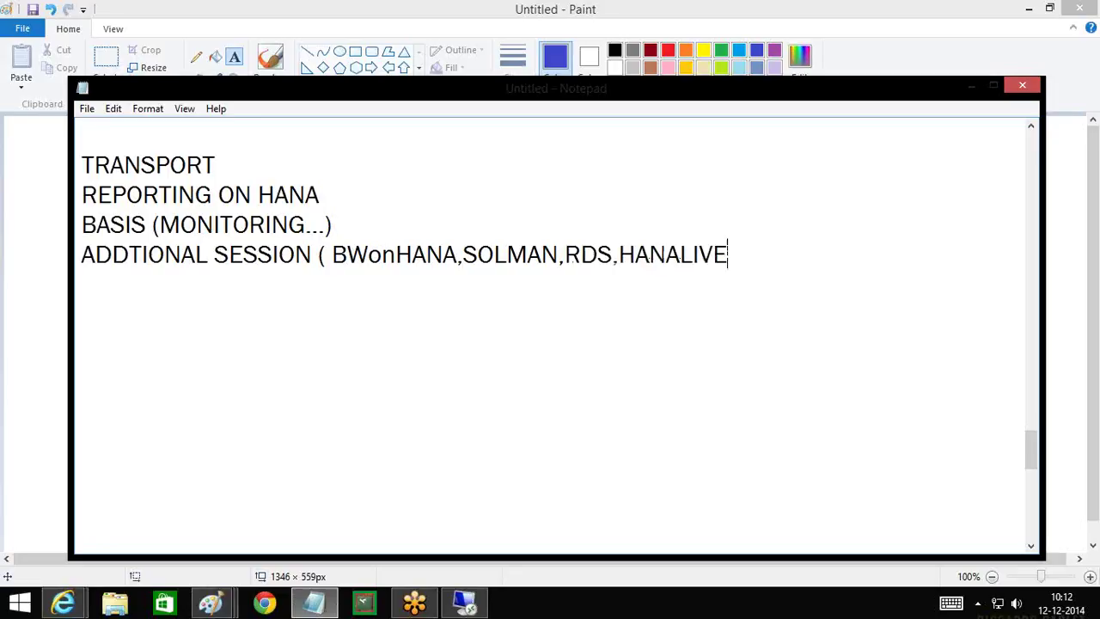
{"action": "type", "text": ","}
{"action": "type", "text": "RIVER"}
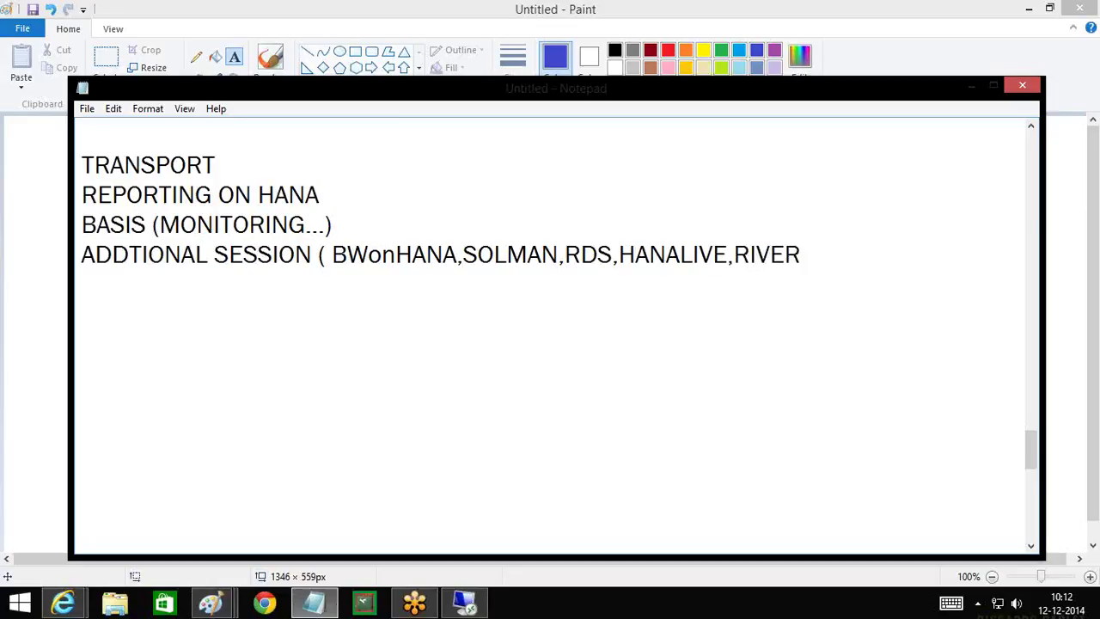
{"action": "type", "text": "...."}
{"action": "type", "text": ")"}
- Add the line "CERTIFICATION & INTERVIEW FINAL PREP" at the end of the topic list
{"action": "type", "text": "CERT"}
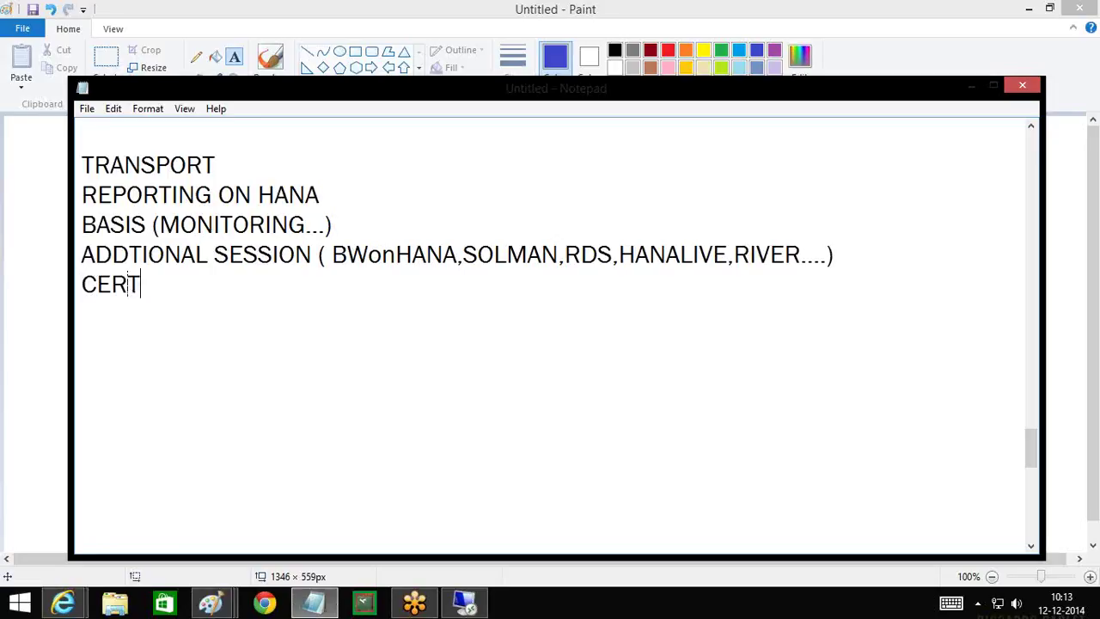
{"action": "type", "text": "IFICATION "}
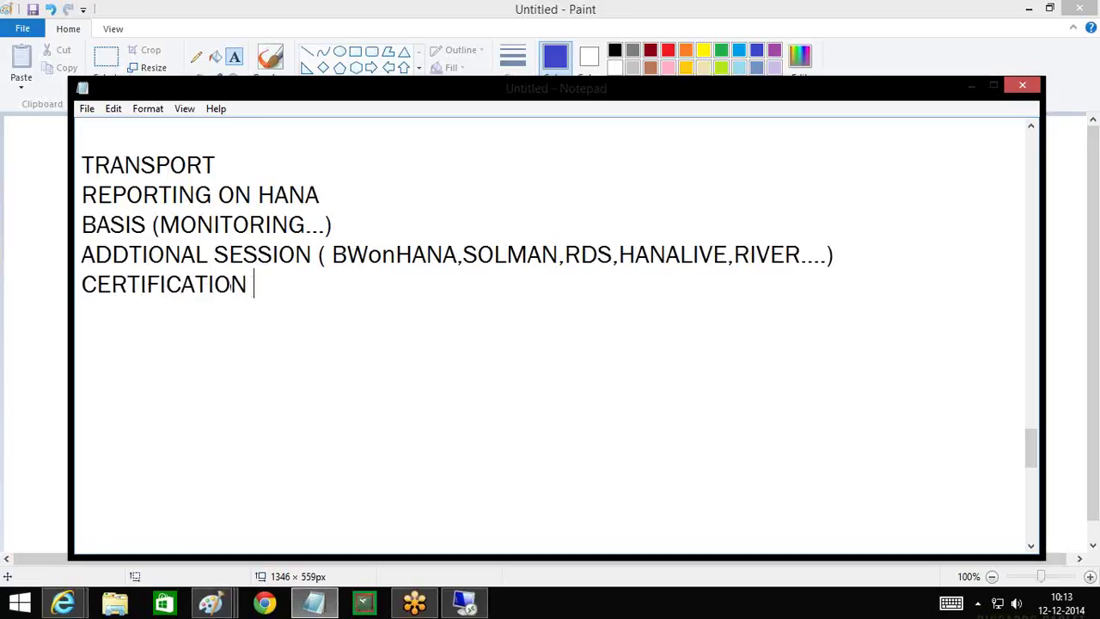
{"action": "type", "text": "& INTERV"}
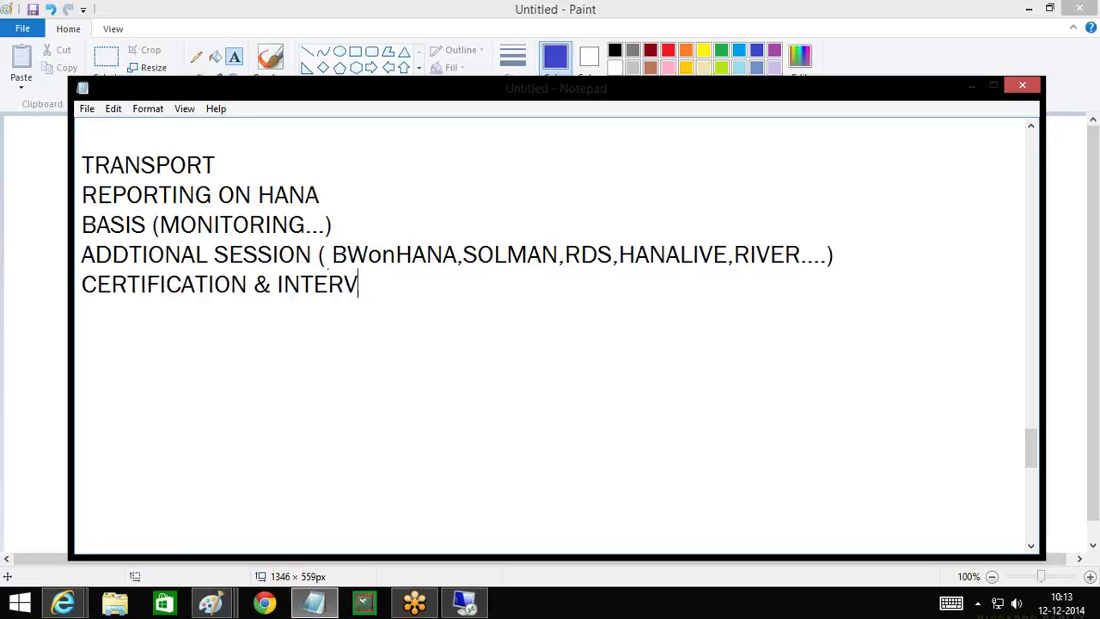
{"action": "type", "text": "IEW FIAN"}
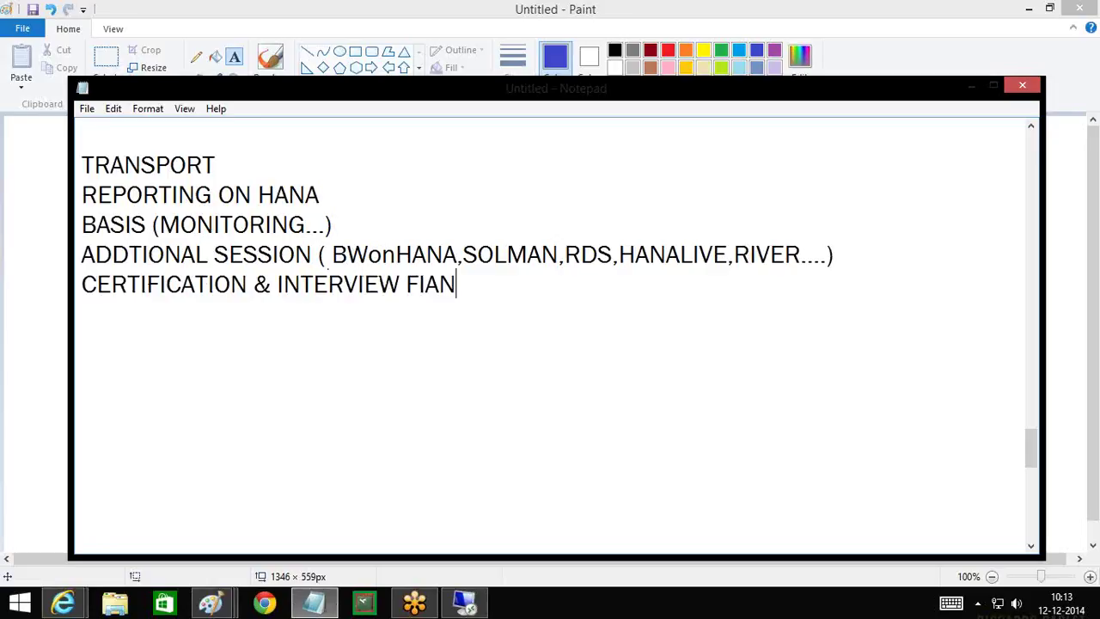
{"action": "type", "text": "L"}
{"action": "key", "text": "BackSpace"}
{"action": "key", "text": "BackSpace"}
{"action": "key", "text": "BackSpace"}
{"action": "type", "text": "NAL PREP"}
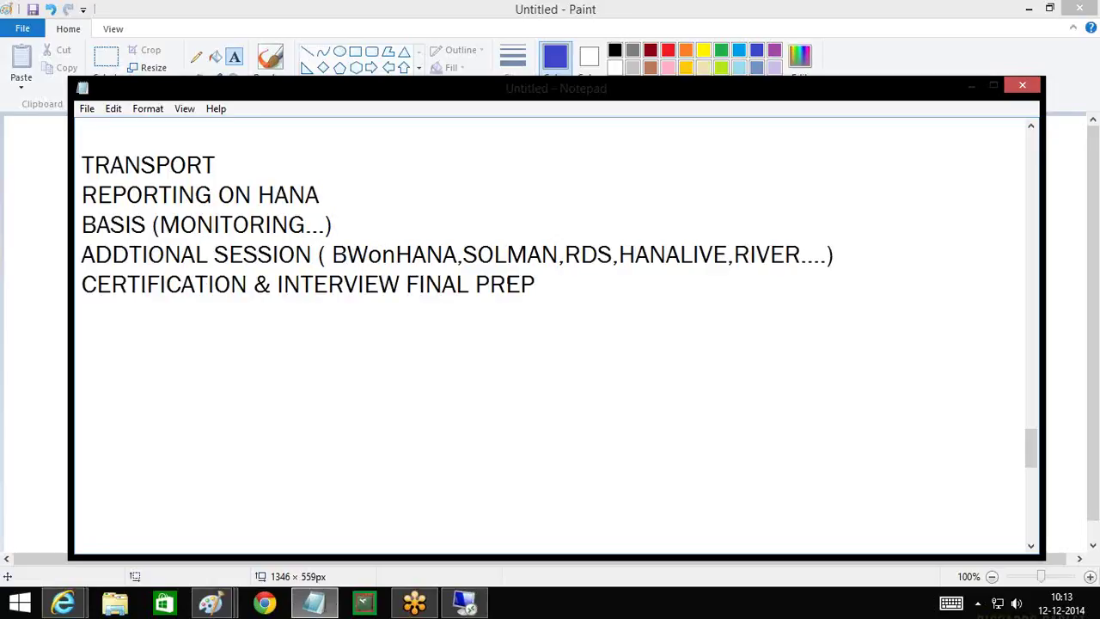
{"action": "left_click", "coordinate": [142, 287]}
{"action": "left_click_drag", "start_coordinate": [169, 285], "coordinate": [559, 286]}
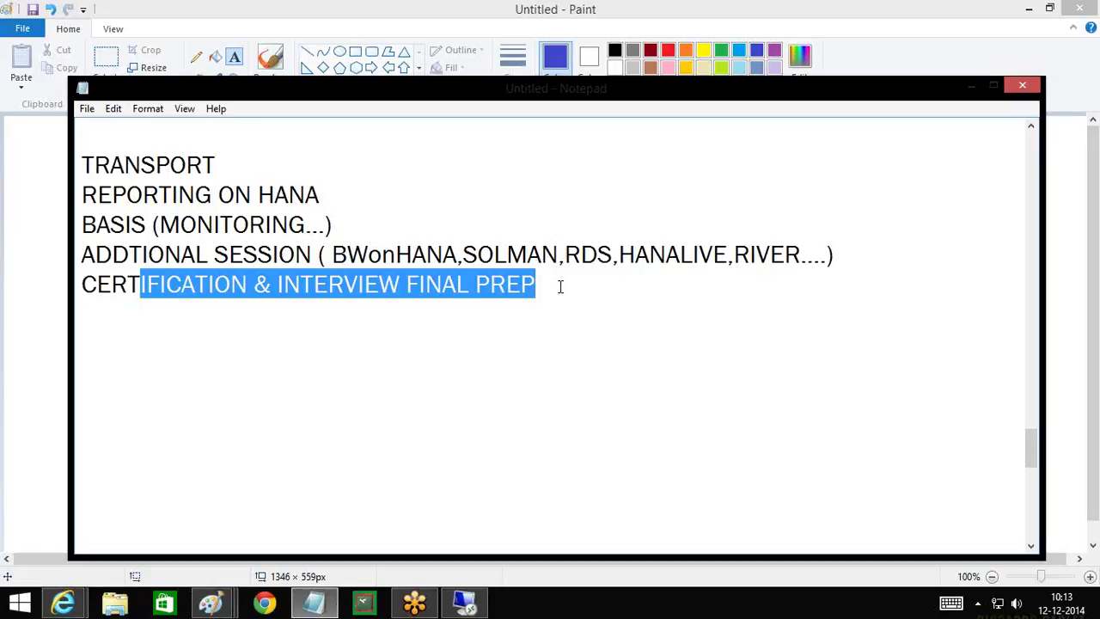
{"action": "left_click", "coordinate": [552, 285]}
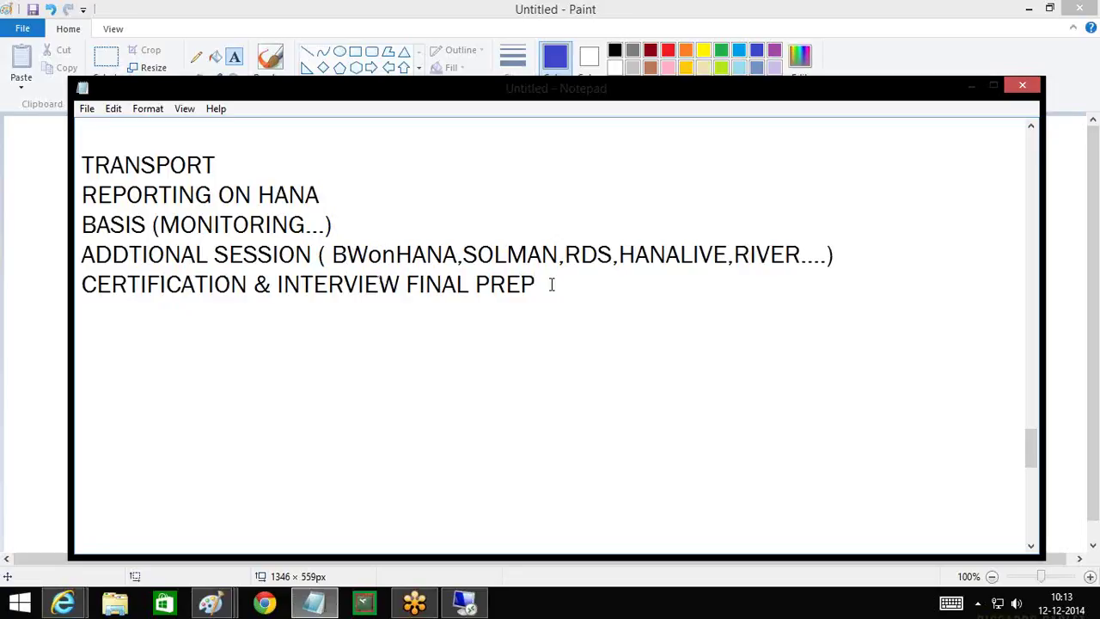